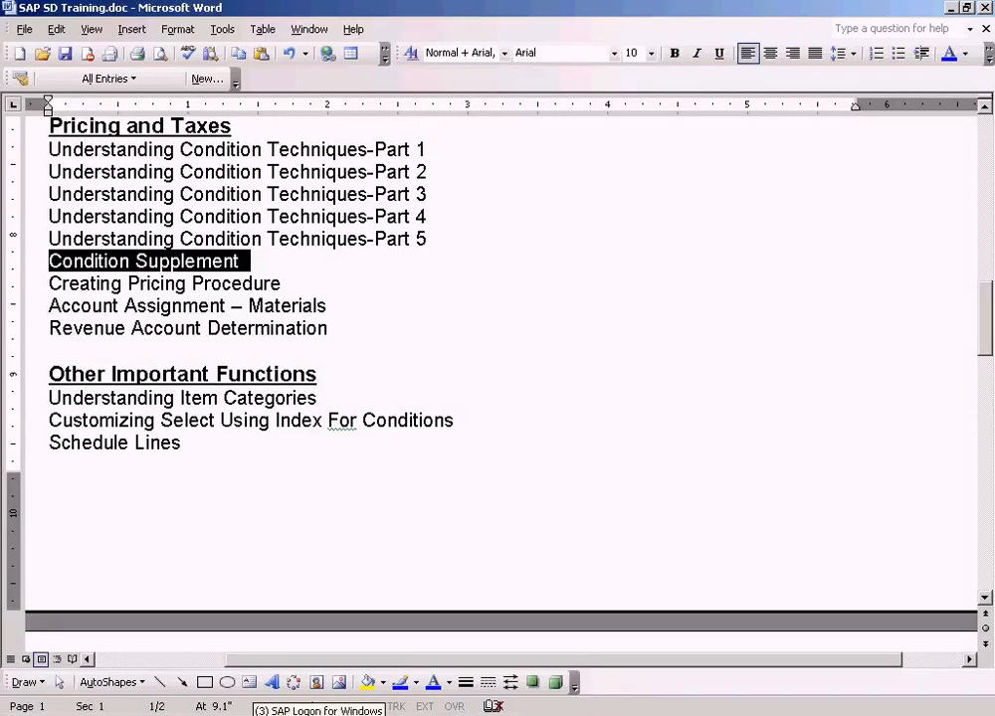
# Switch to SAP and display the item pricing conditions of the proposed sales order using transaction va03.
pyautogui.click(244, 686)
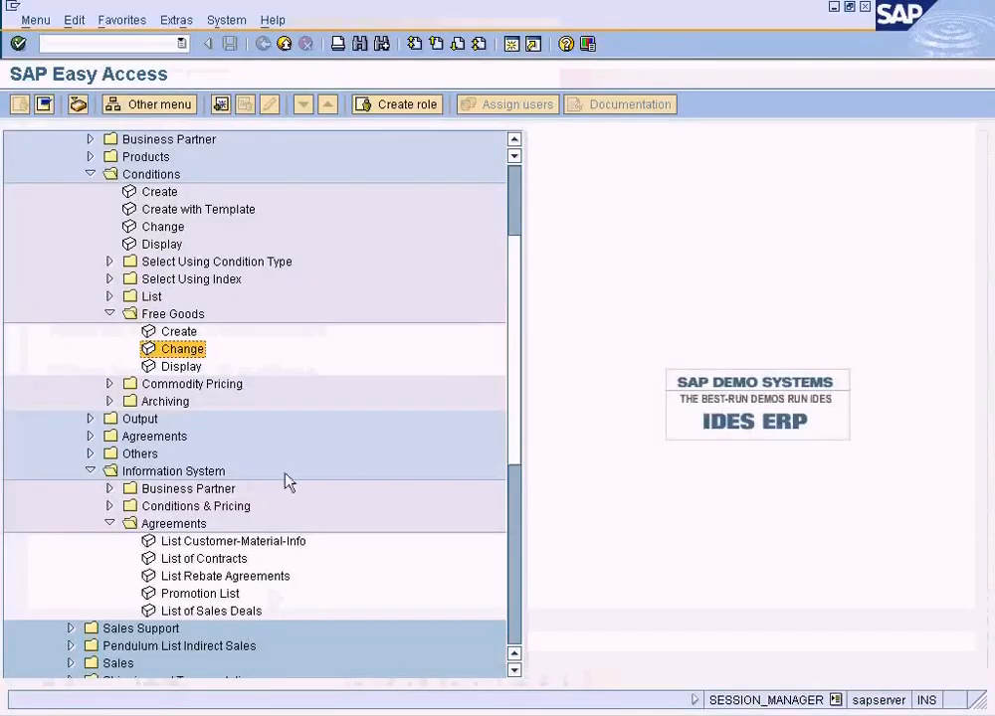
pyautogui.click(89, 46)
pyautogui.write('va03')
pyautogui.press('Return')
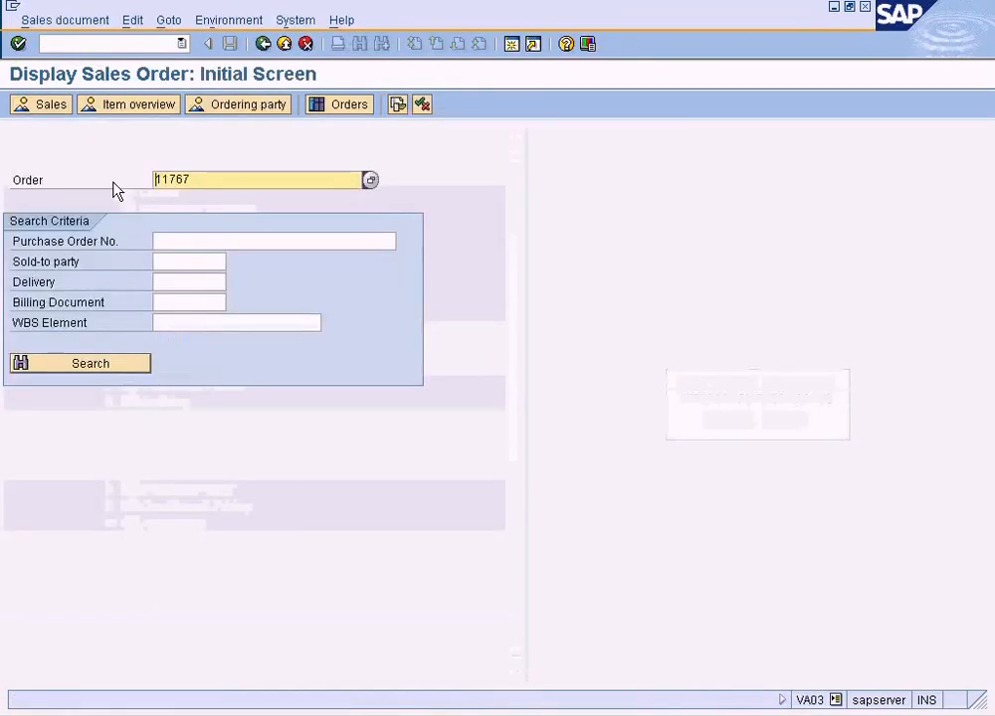
pyautogui.press('Return')
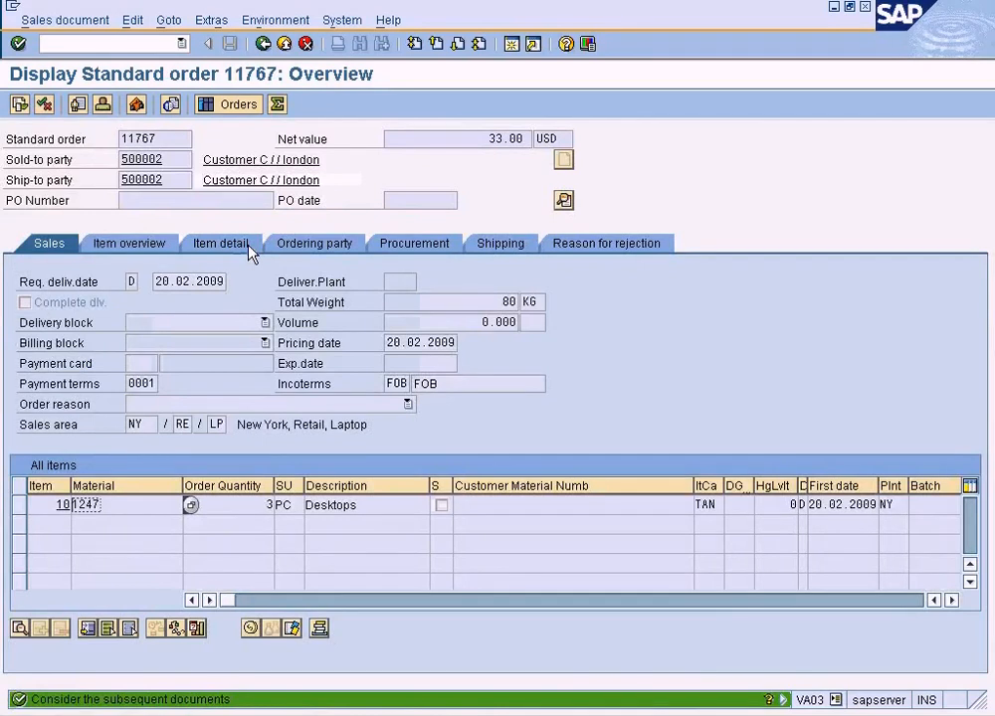
pyautogui.click(19, 506)
pyautogui.click(250, 627)
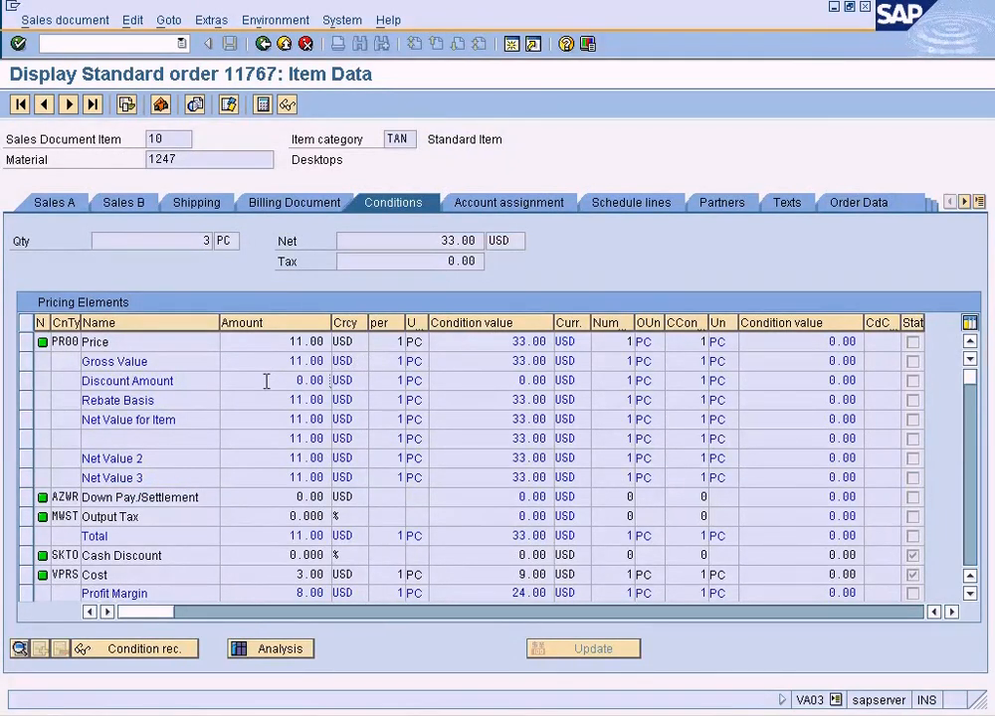
pyautogui.click(263, 45)
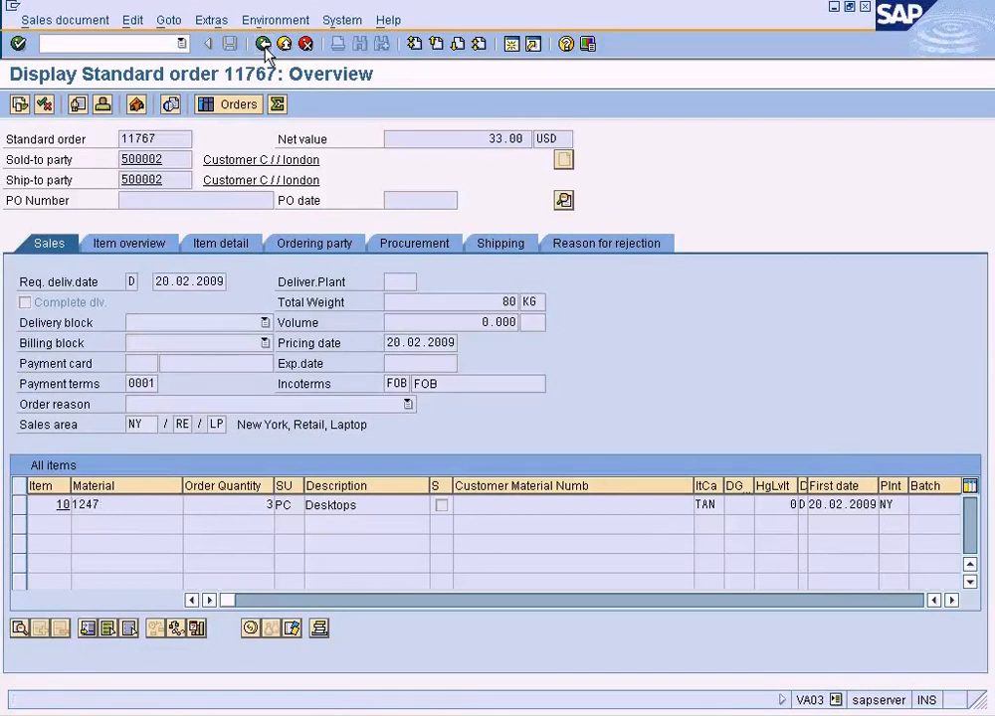
pyautogui.click(264, 45)
pyautogui.click(264, 44)
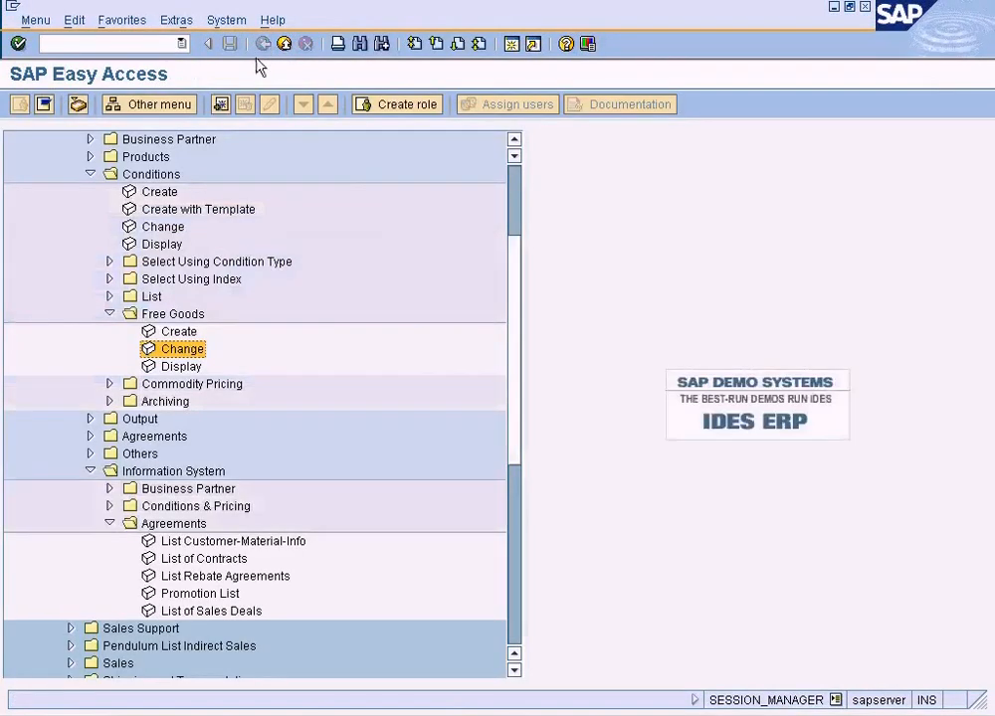
pyautogui.doubleClick(180, 351)
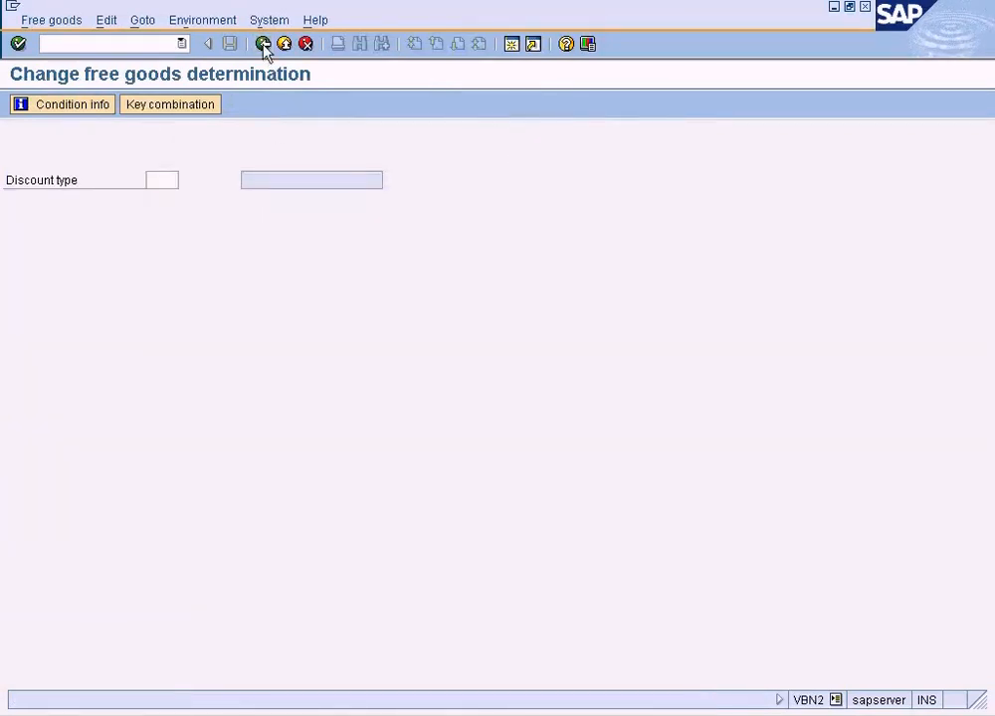
pyautogui.click(264, 44)
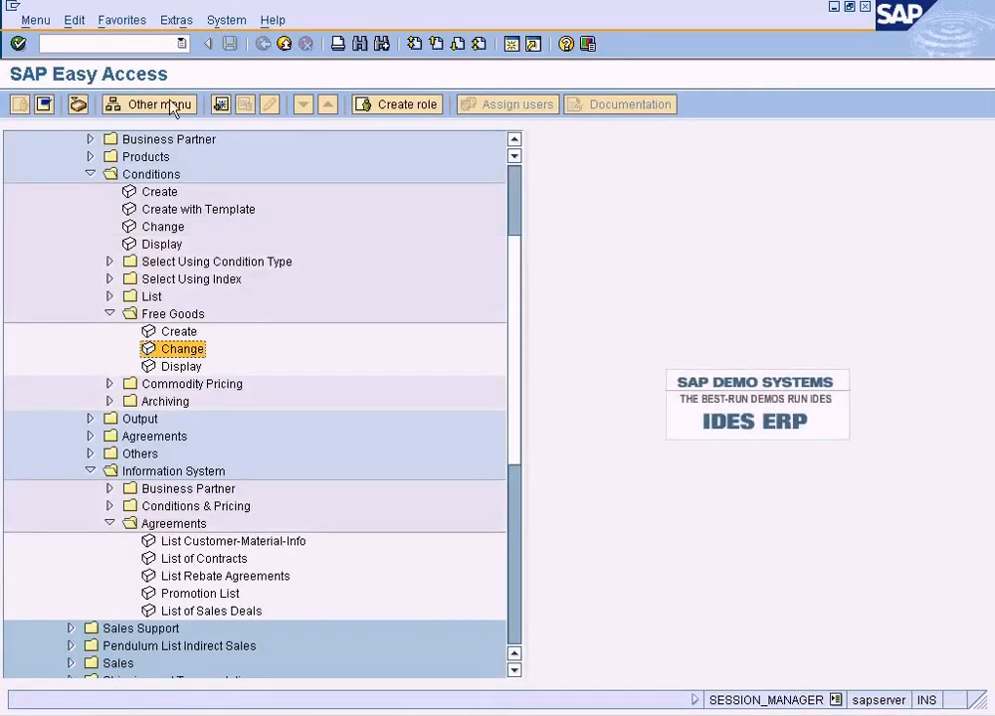
# Reopen the proposed sales order with transaction va03 and examine the pricing elements of its Desktops item.
pyautogui.click(157, 42)
pyautogui.write('va03')
pyautogui.press('Return')
pyautogui.press('Return')
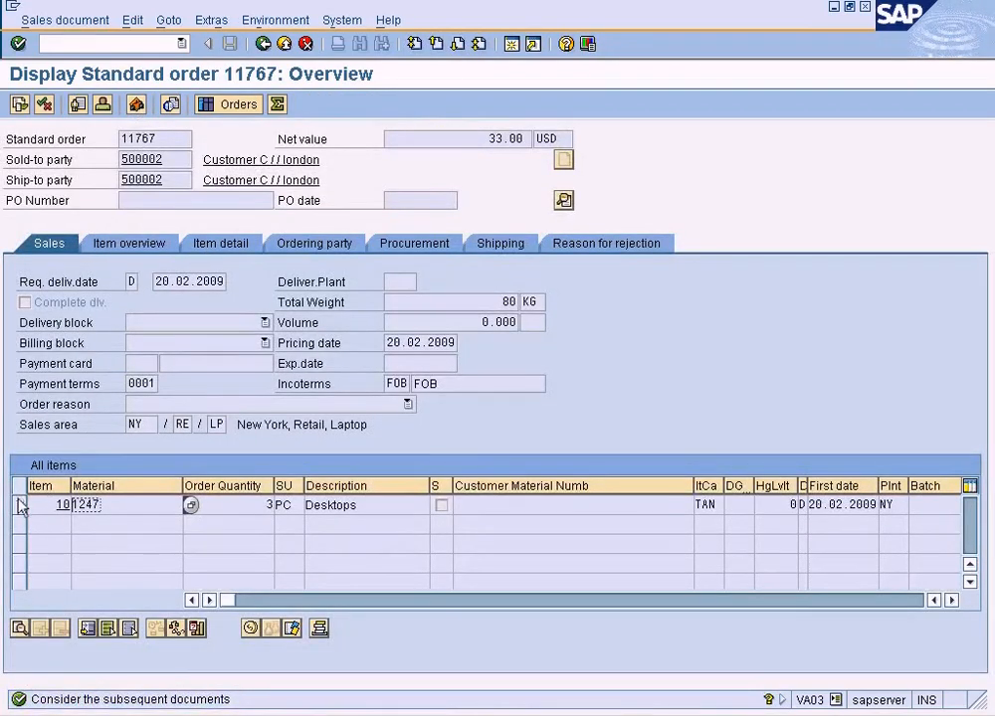
pyautogui.click(19, 505)
pyautogui.click(249, 628)
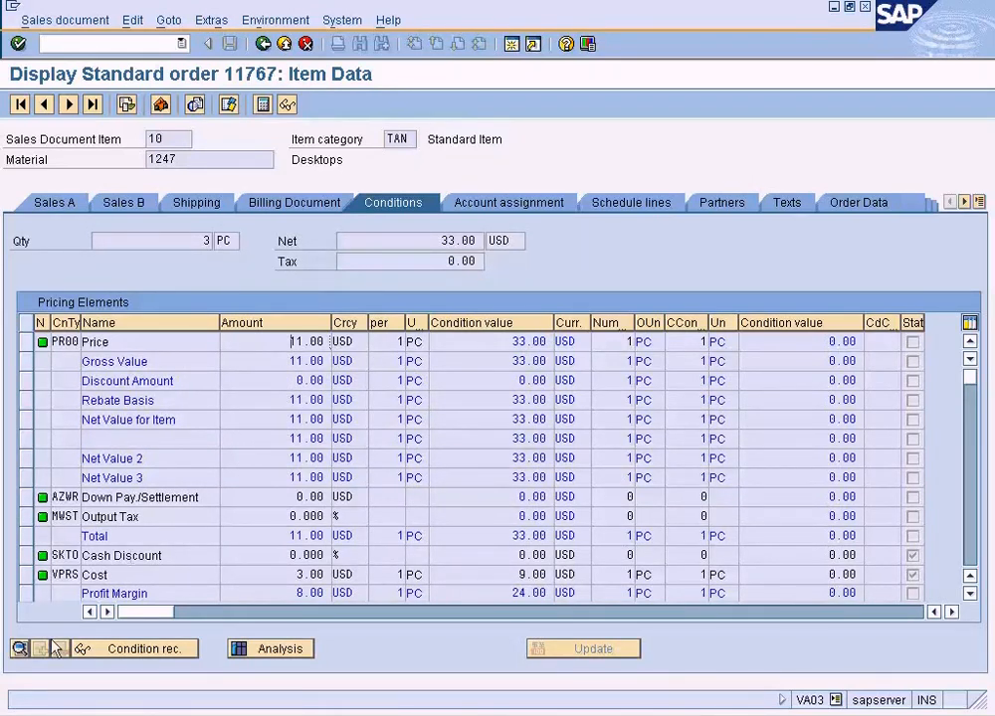
# Switch to Paint and add the red, underlined heading "Why we need condition supplements" near the top of the canvas.
pyautogui.click(89, 715)
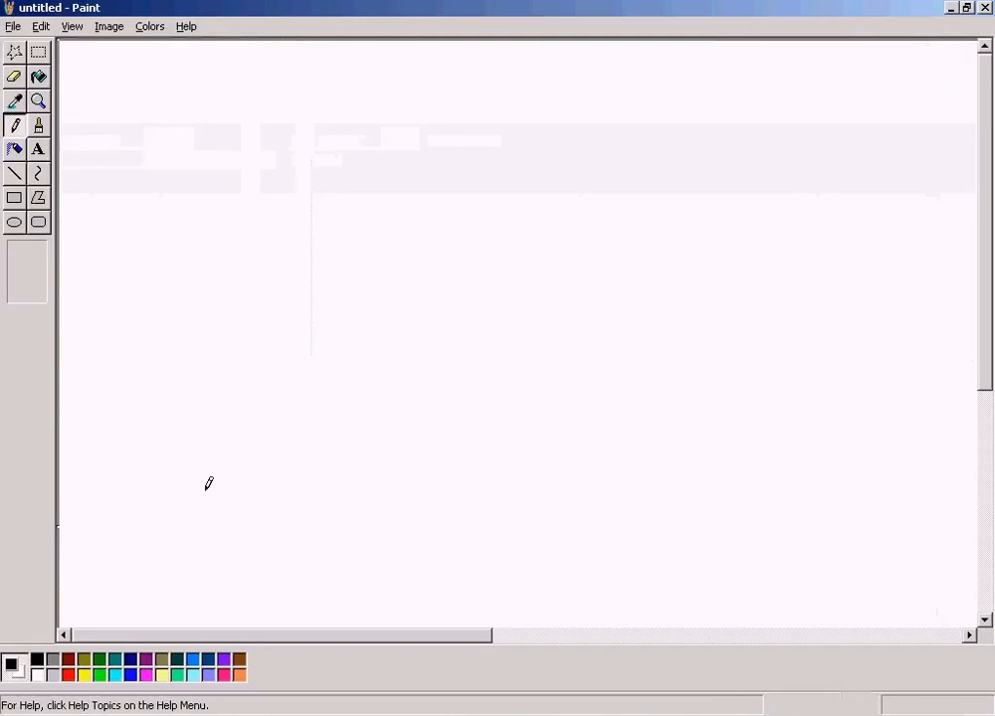
pyautogui.click(38, 149)
pyautogui.click(67, 674)
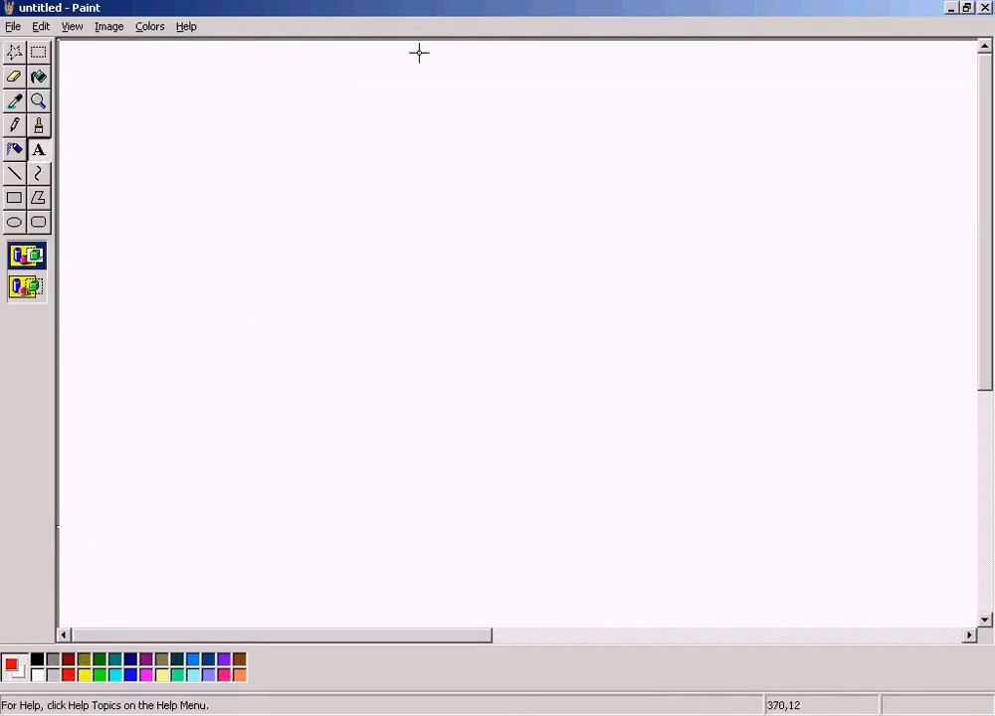
pyautogui.moveTo(349, 57); pyautogui.dragTo(674, 88)
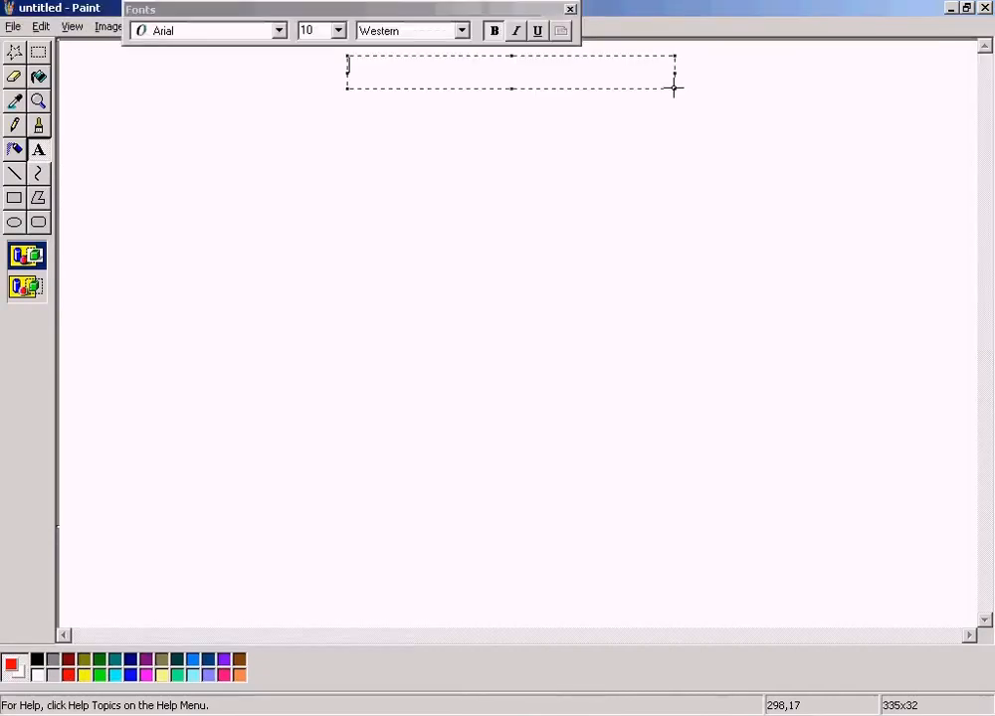
pyautogui.write('Why ')
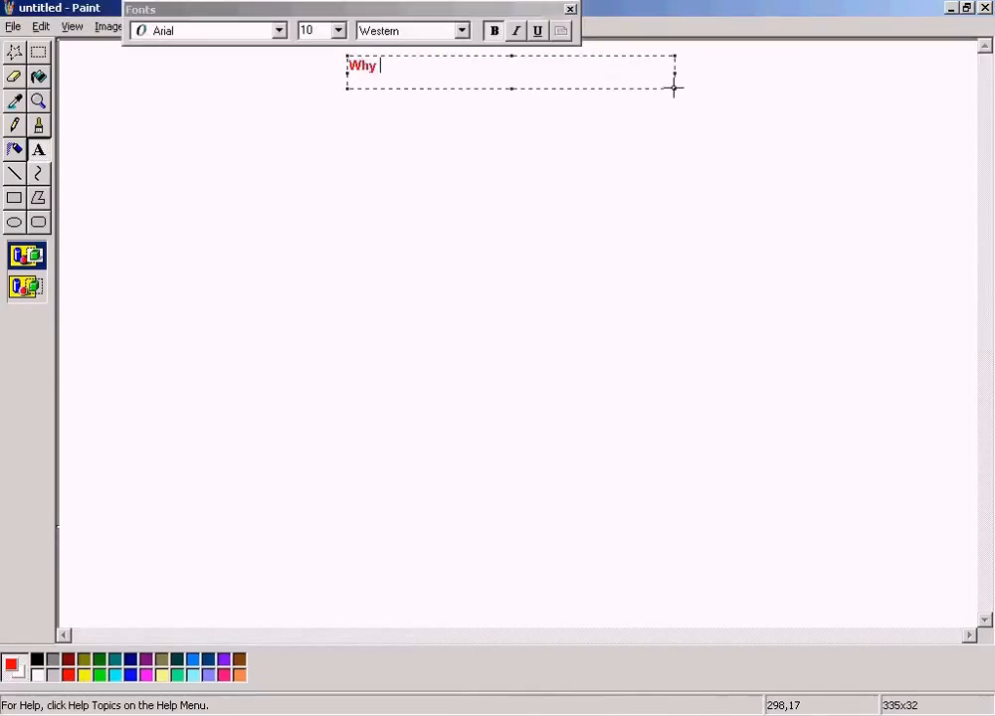
pyautogui.write('we need conditi')
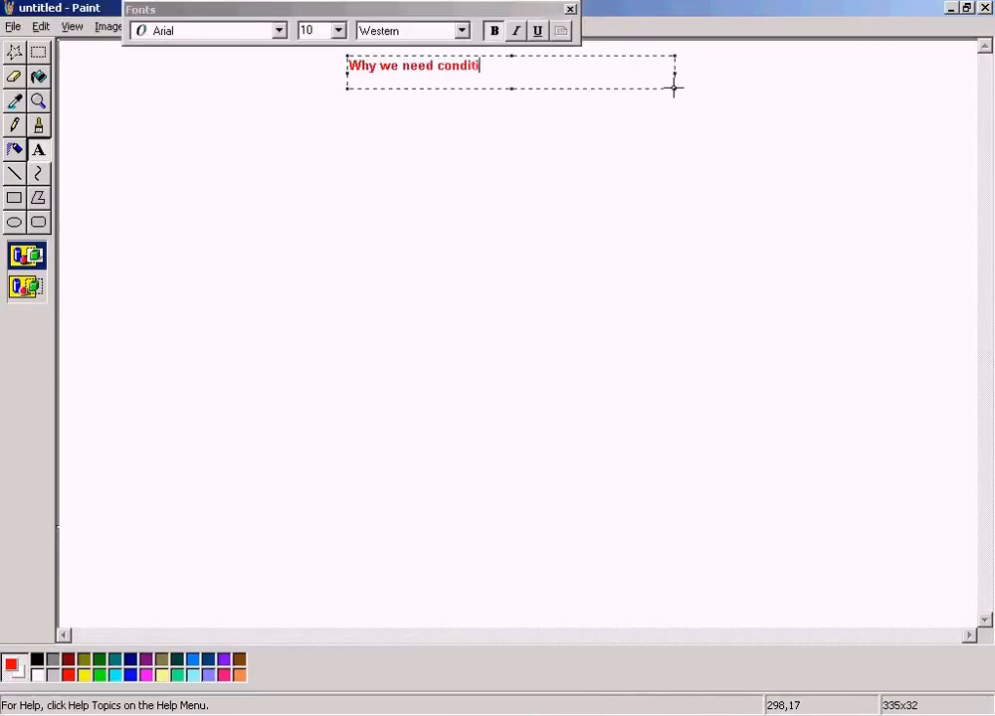
pyautogui.write('on supplements')
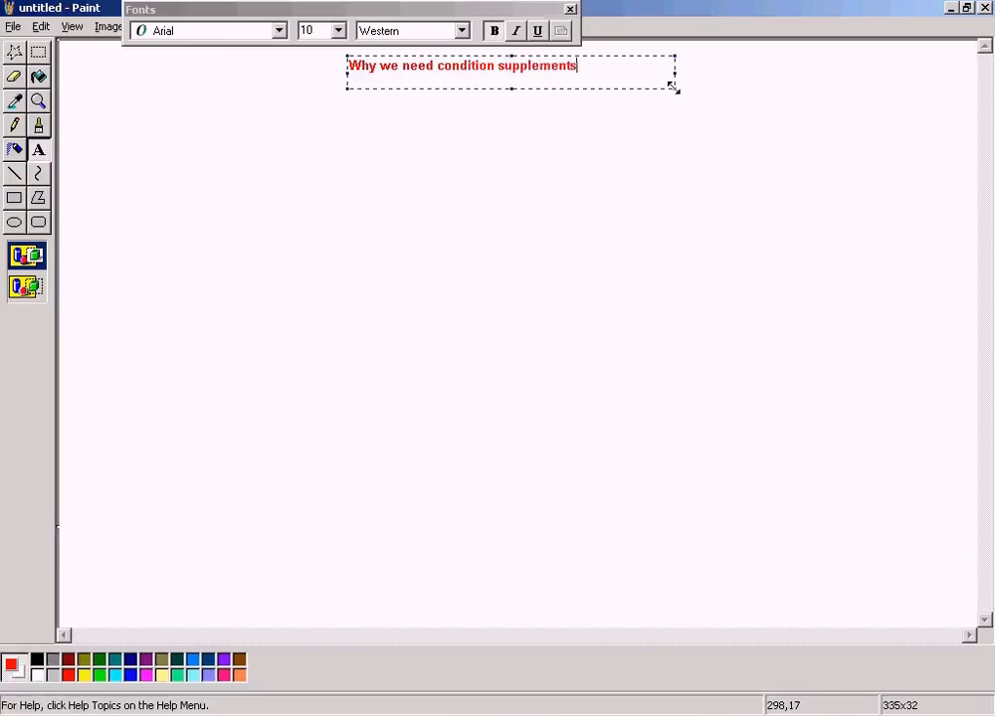
pyautogui.click(537, 31)
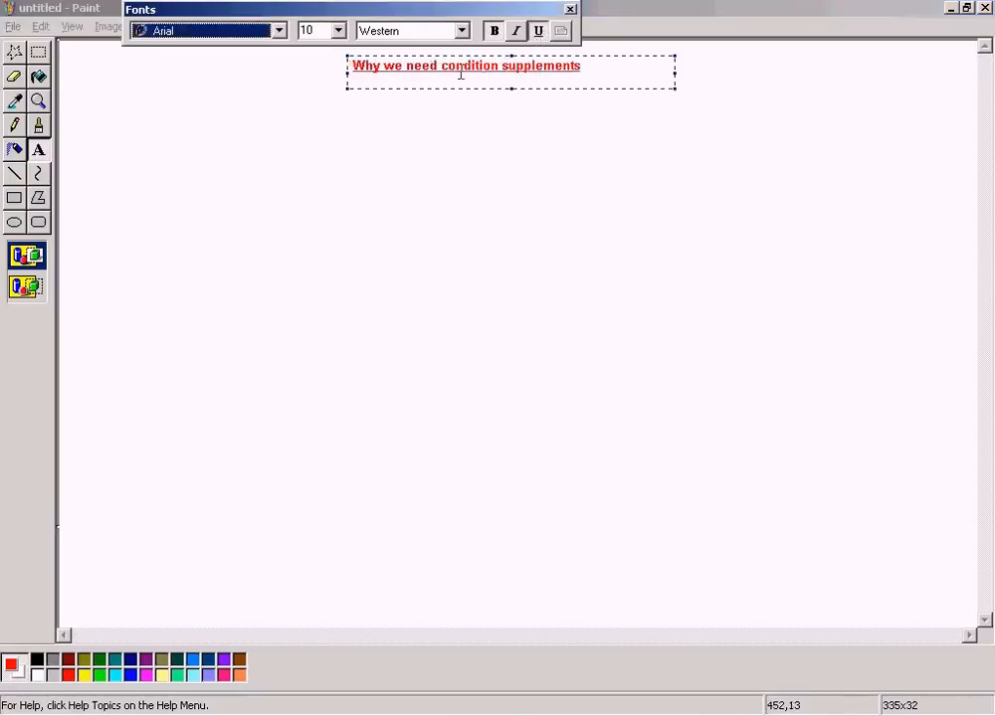
pyautogui.click(162, 191)
# Start a text block of about 485 x 68 pixels below the heading with the non-underlined line "Material $10 X 10%".
pyautogui.moveTo(123, 164); pyautogui.dragTo(593, 229)
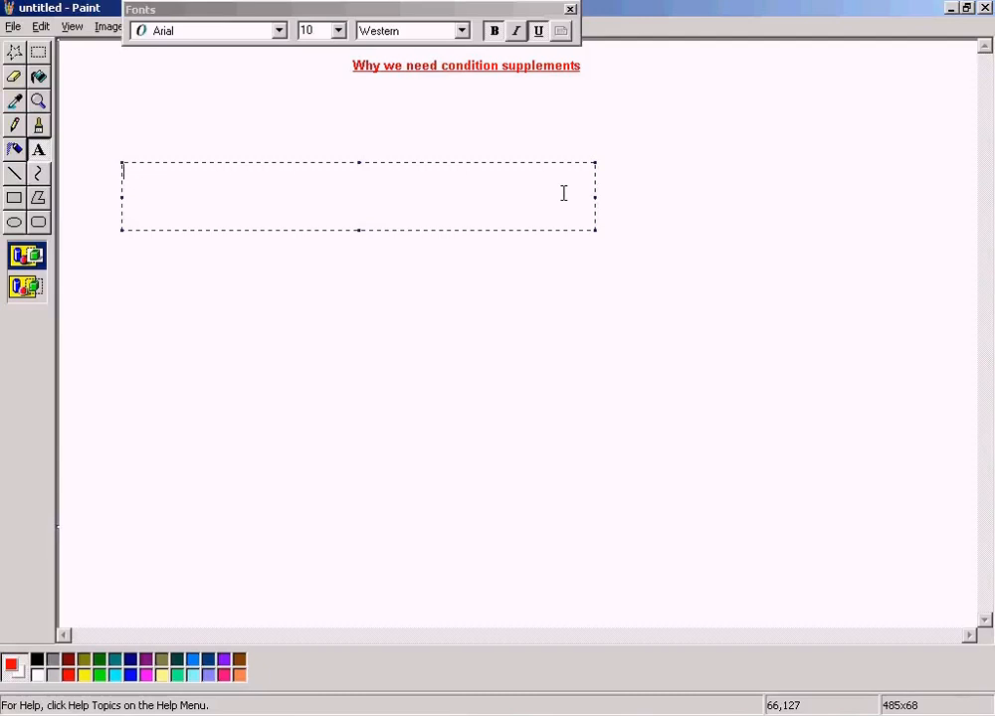
pyautogui.write('Mate')
pyautogui.press('BackSpace')
pyautogui.click(539, 30)
pyautogui.click(343, 179)
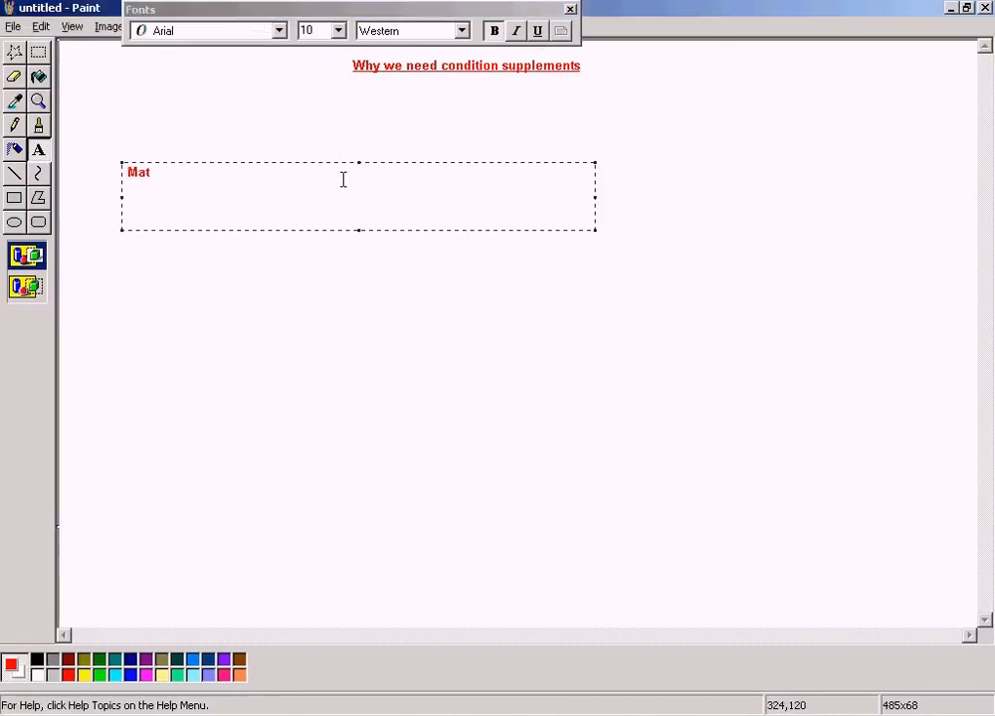
pyautogui.write('erial 10&')
pyautogui.press('BackSpace')
pyautogui.write('$10   X 10%')
pyautogui.press('Return')
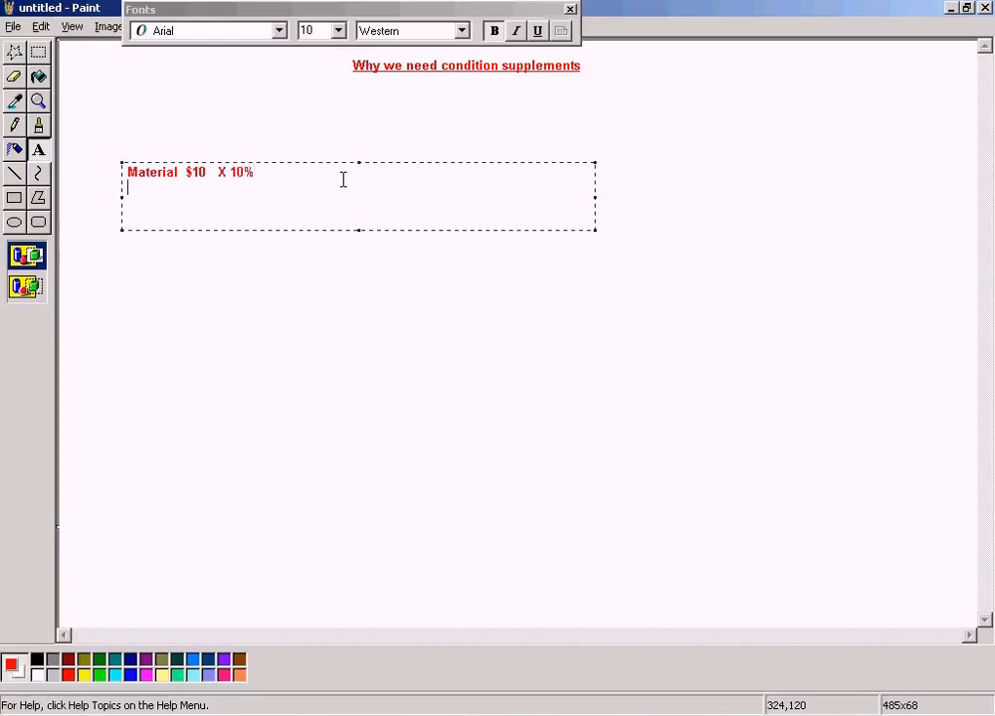
# Add a second line "Material $20 X 10%" to the text block, followed by blank lines.
pyautogui.write('Material ')
pyautogui.write('20')
pyautogui.press('Left')
pyautogui.press('Left')
pyautogui.write('$10')
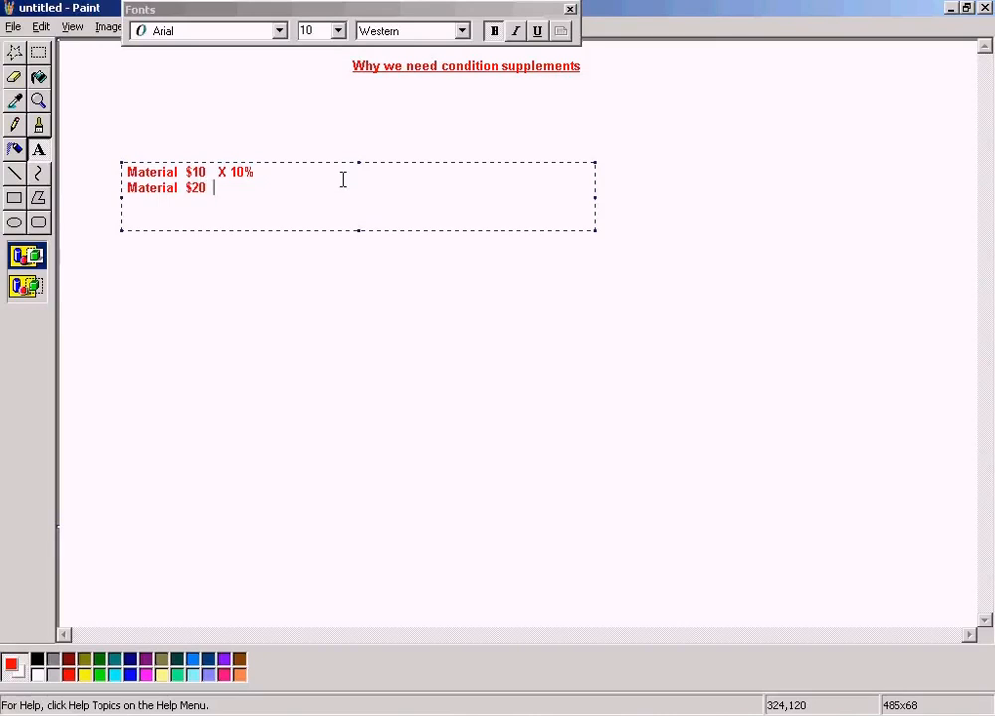
pyautogui.write('   X 10%')
pyautogui.press('Return')
pyautogui.press('Return')
pyautogui.press('Return')
pyautogui.press('Return')
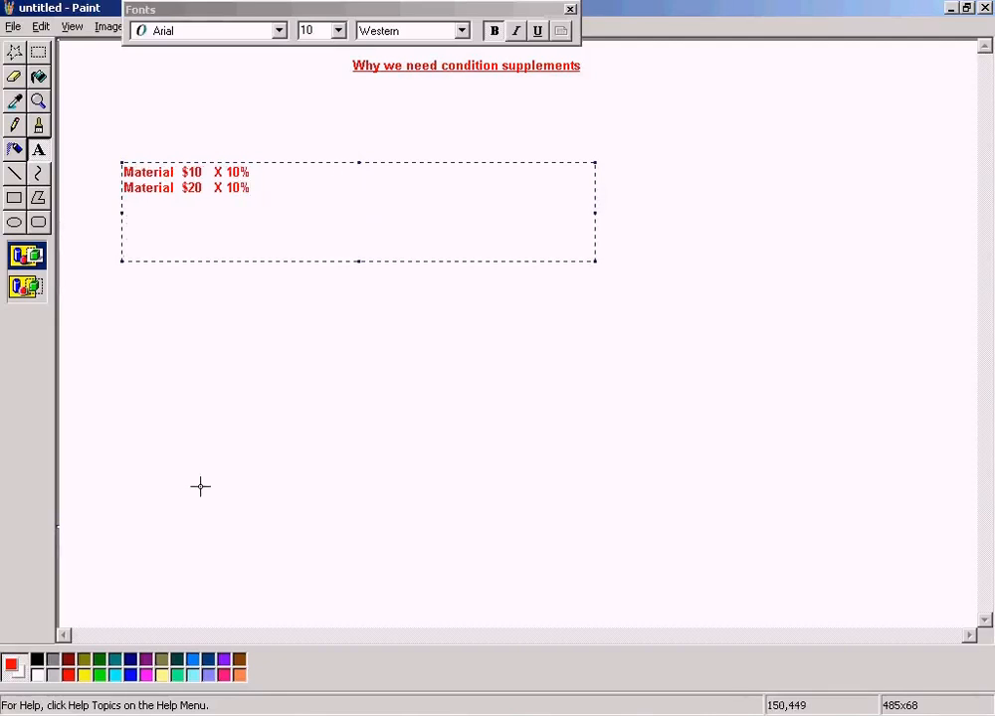
# Try blue as the colour of the material lines and restore red.
pyautogui.click(130, 675)
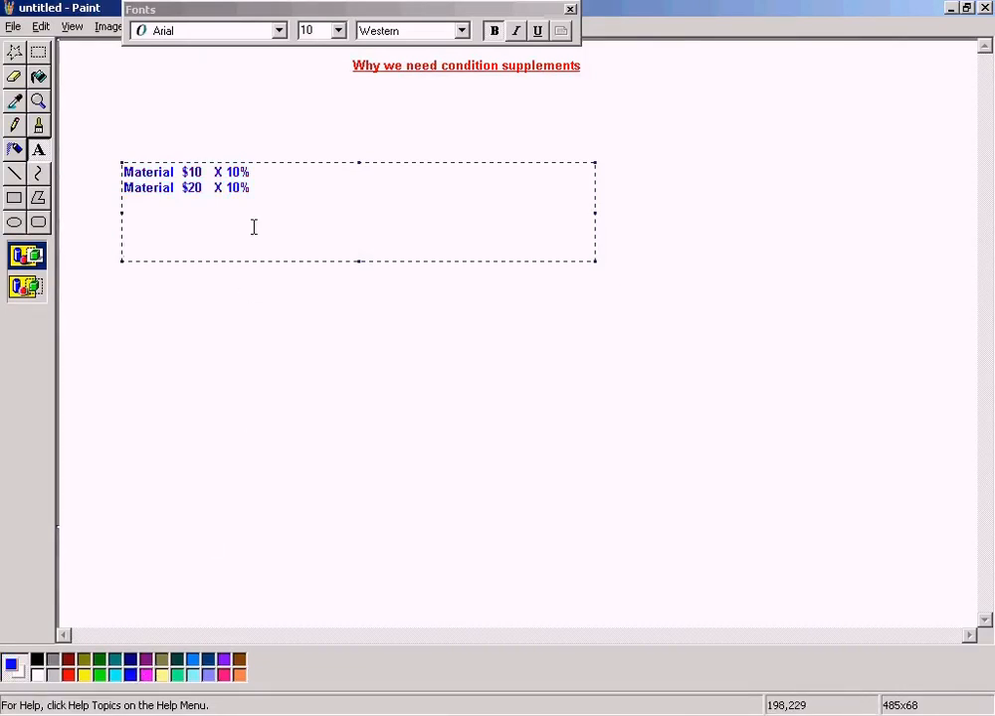
pyautogui.click(72, 676)
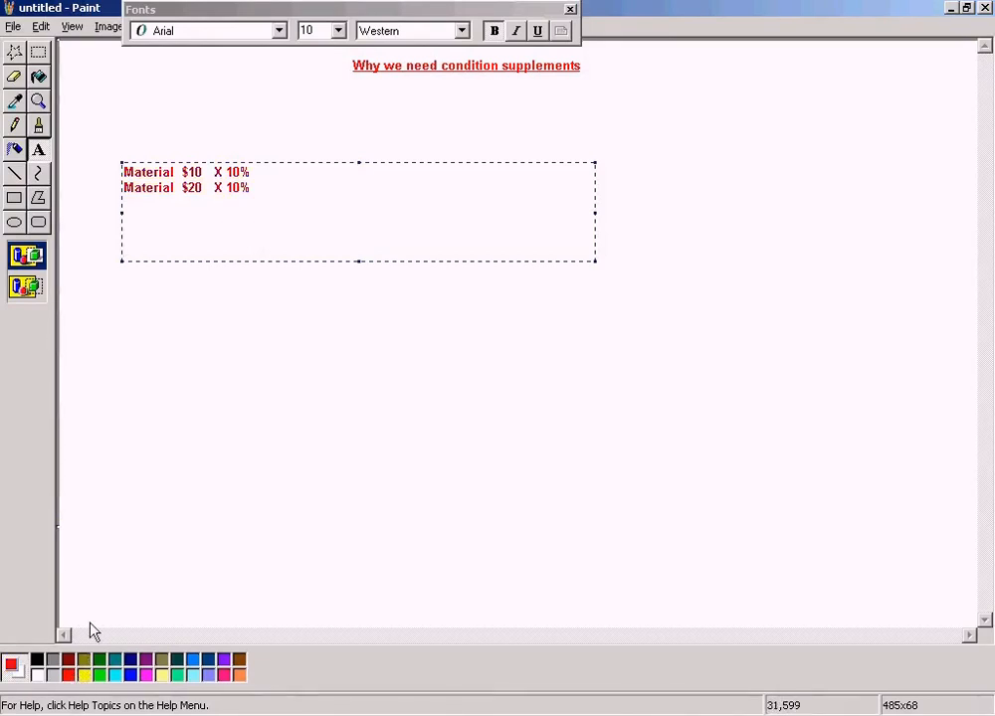
# Place the material lines and add the separate red text "Material $100 X 20%" beneath them.
pyautogui.click(204, 289)
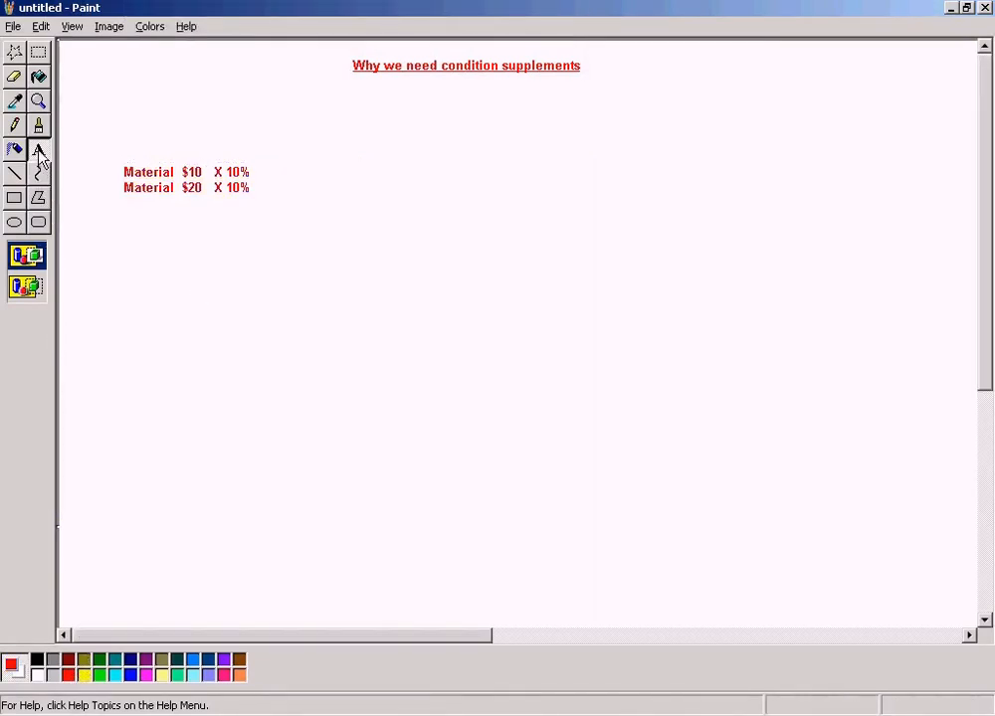
pyautogui.moveTo(127, 236); pyautogui.dragTo(376, 297)
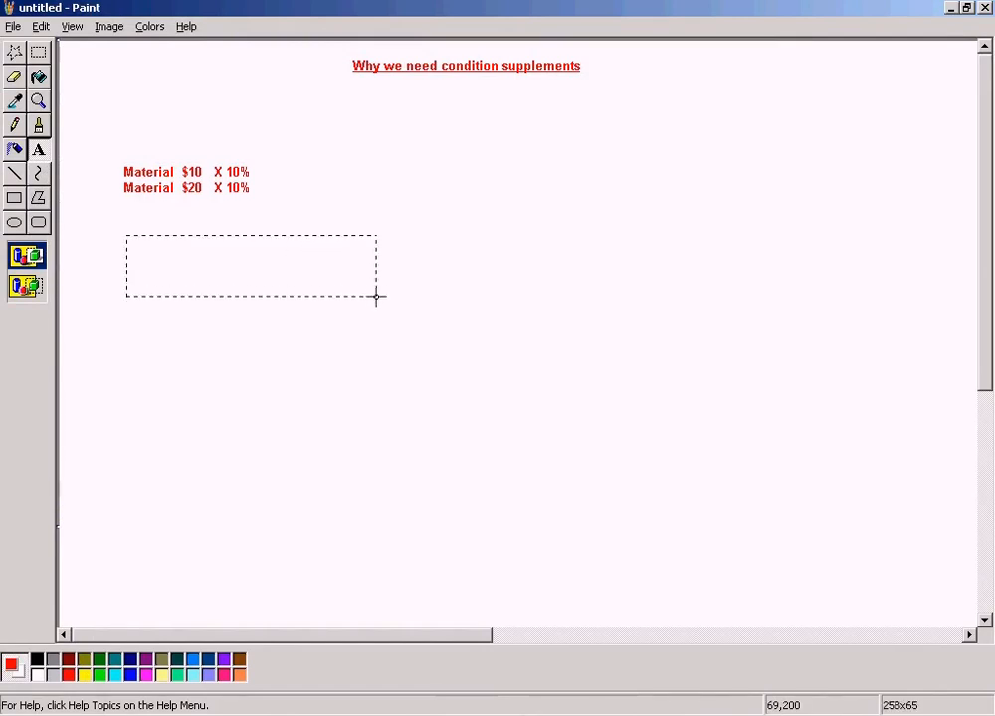
pyautogui.write('Materi')
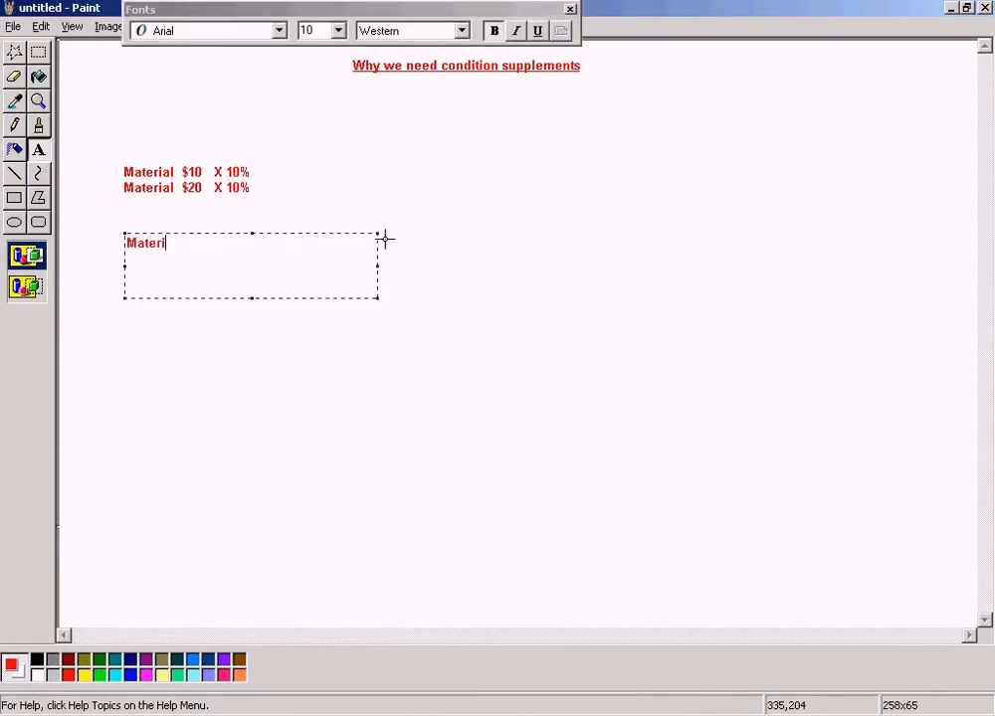
pyautogui.write('al $100  X ')
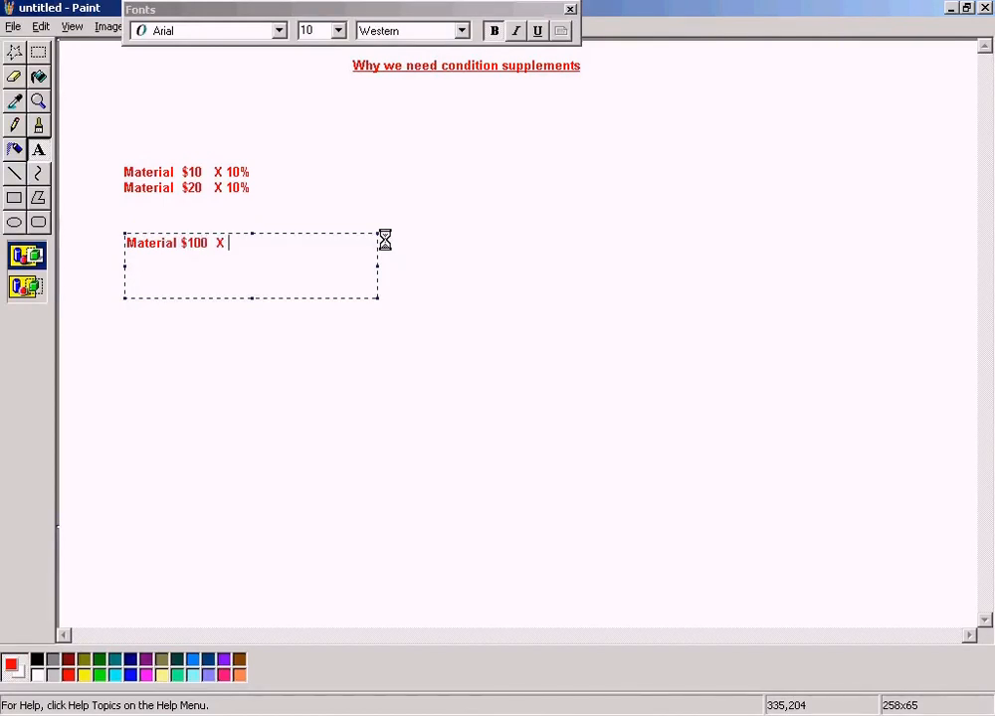
pyautogui.write('20%')
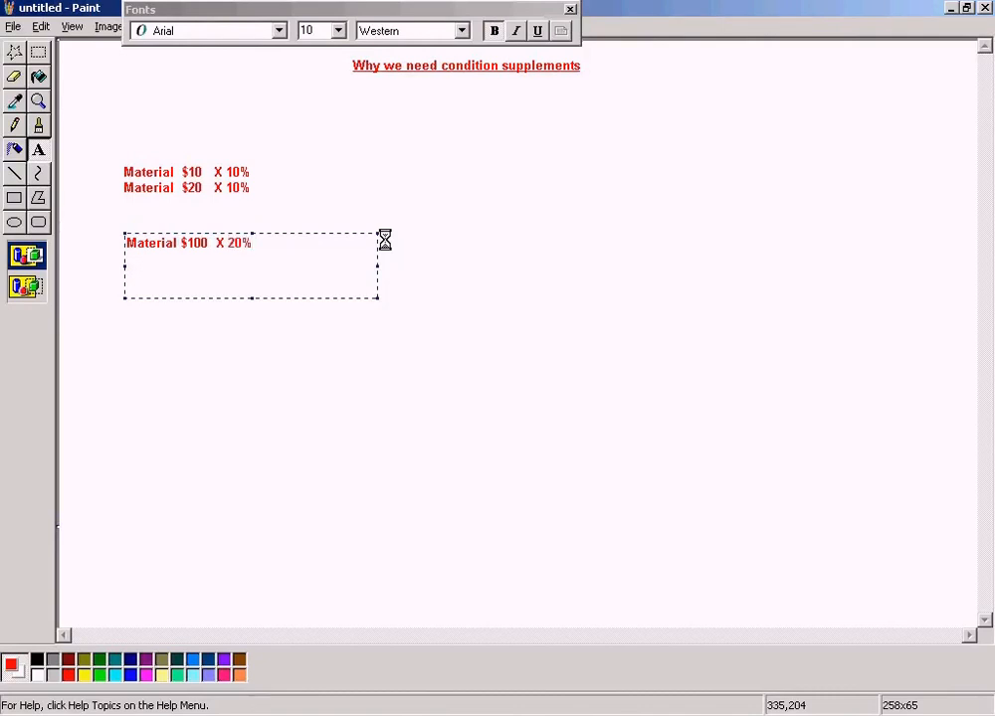
pyautogui.click(421, 192)
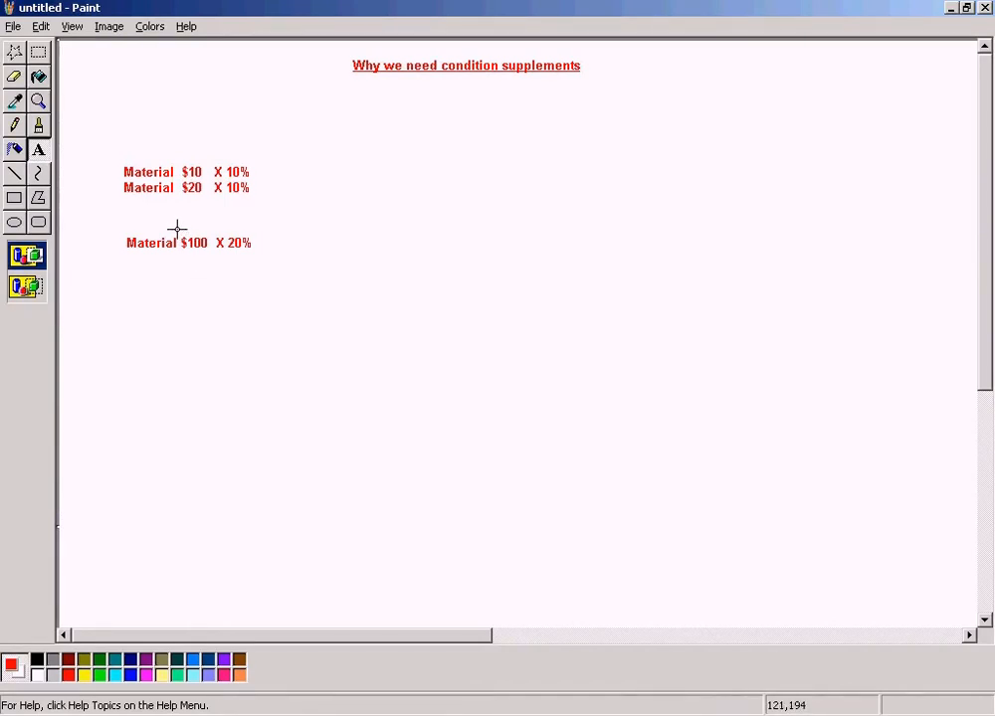
pyautogui.moveTo(226, 230); pyautogui.dragTo(268, 260)
pyautogui.click(348, 259)
pyautogui.moveTo(224, 227); pyautogui.dragTo(274, 265)
pyautogui.click(349, 265)
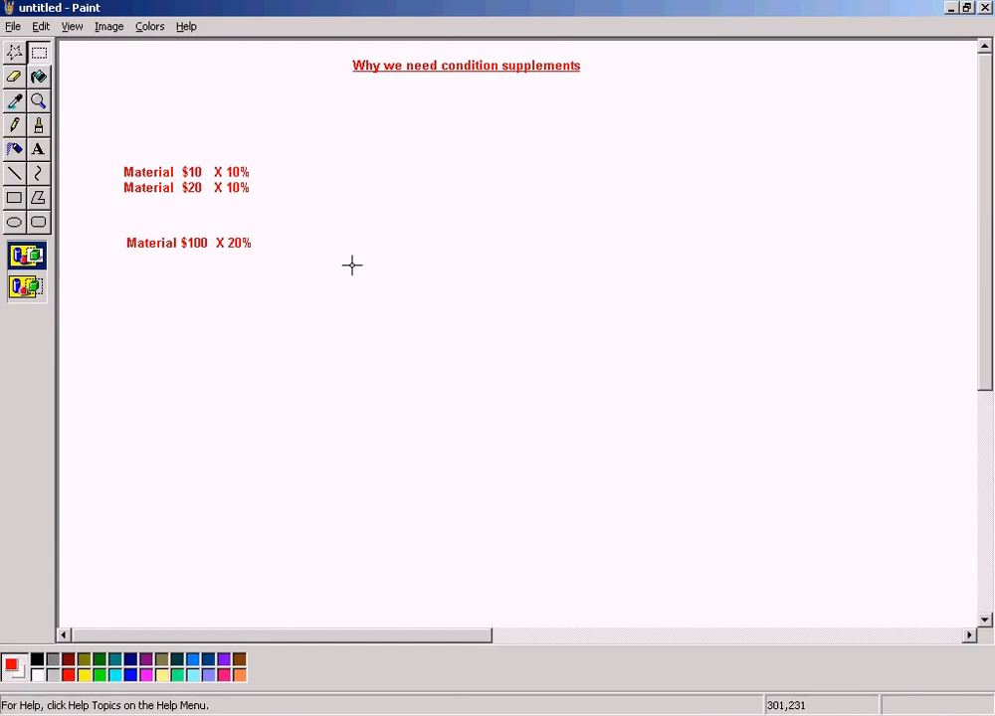
pyautogui.moveTo(113, 230); pyautogui.dragTo(220, 278)
pyautogui.click(307, 277)
pyautogui.moveTo(223, 229); pyautogui.dragTo(273, 265)
pyautogui.click(325, 264)
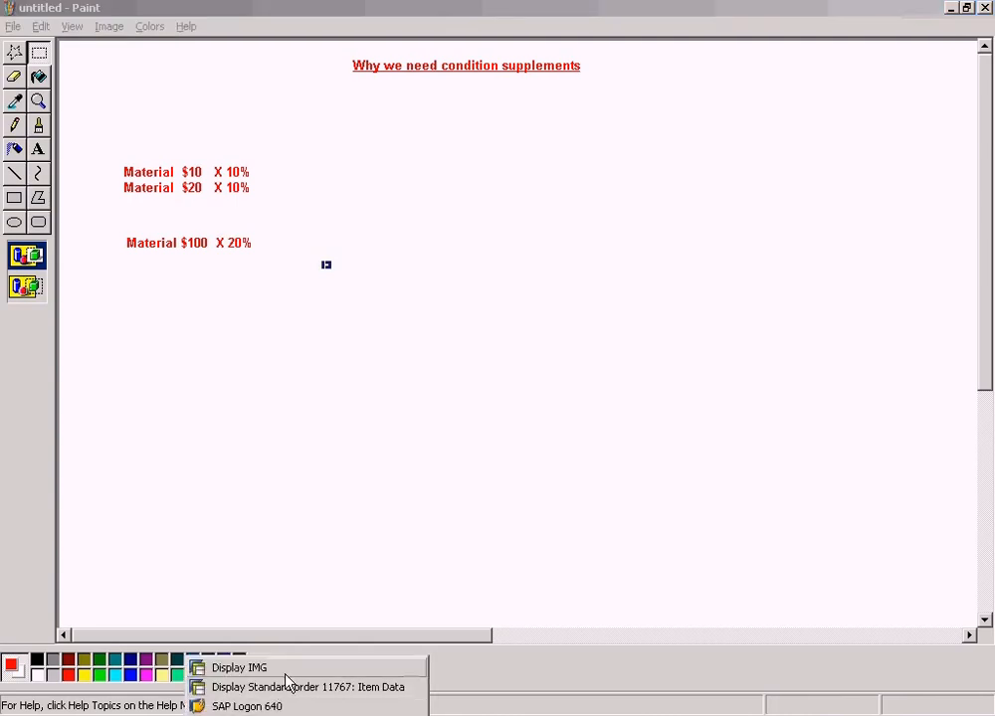
# Switch to the SAP Display IMG window and open the activity choices for Define And Assign Pricing Procedures under Pricing Control.
pyautogui.click(278, 667)
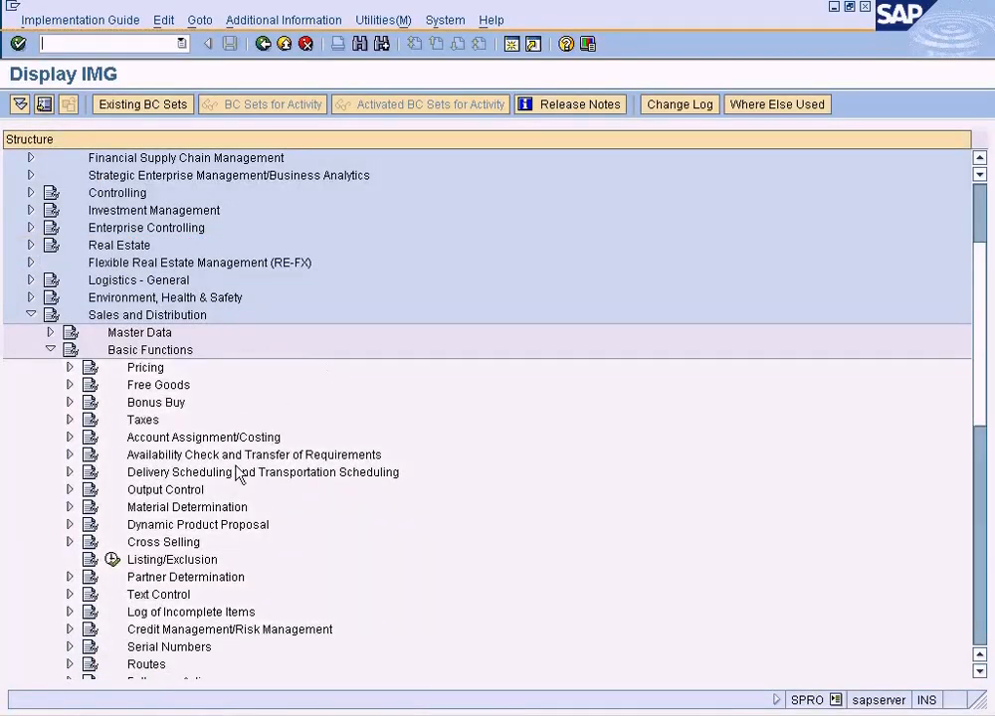
pyautogui.click(70, 369)
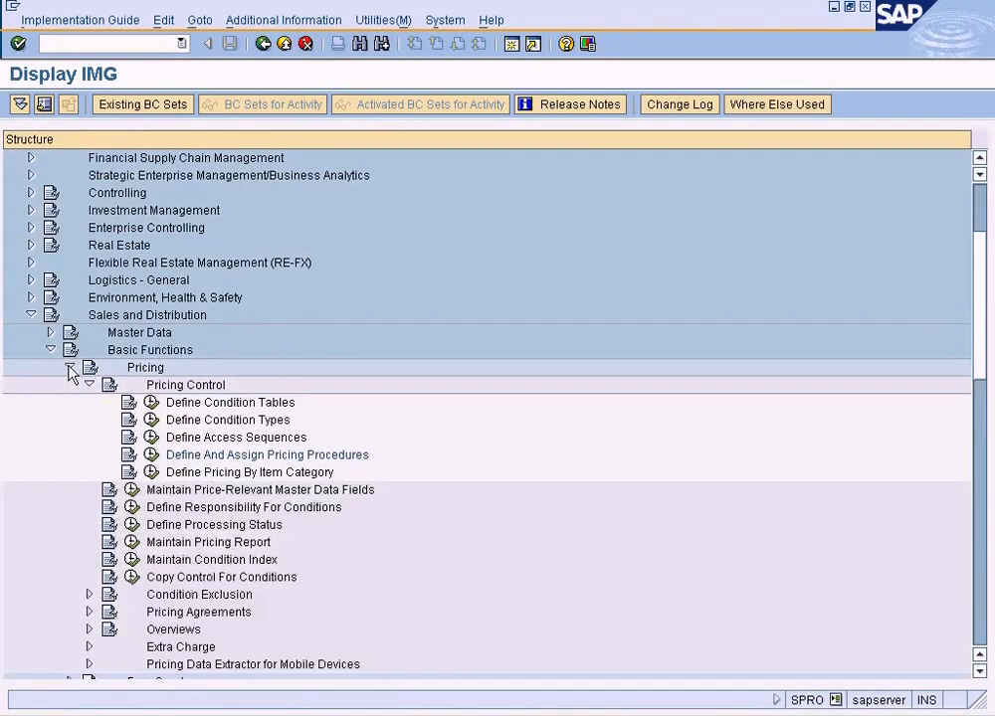
pyautogui.click(151, 455)
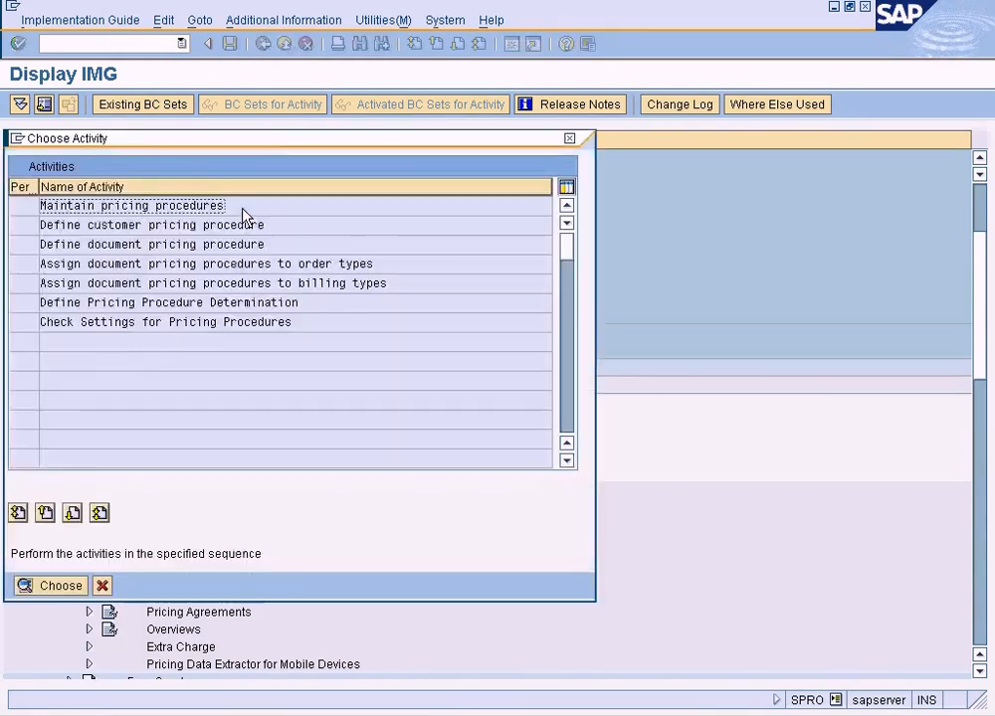
# Open the pricing procedure maintenance, locate procedure ZSUN and open its control data.
pyautogui.doubleClick(189, 211)
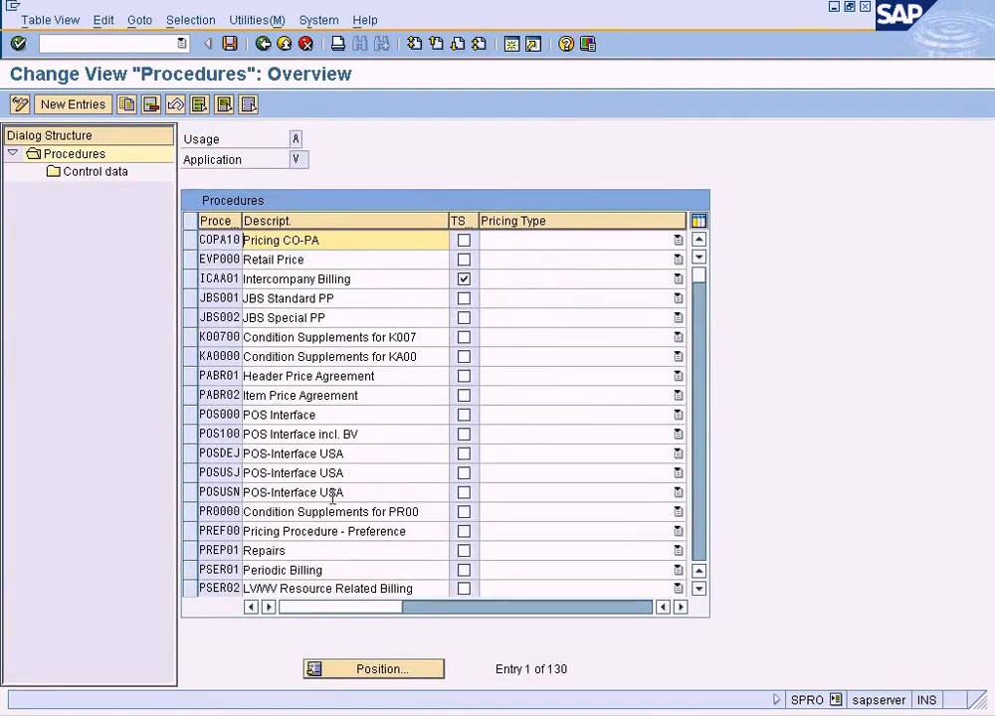
pyautogui.click(371, 674)
pyautogui.write('zsun')
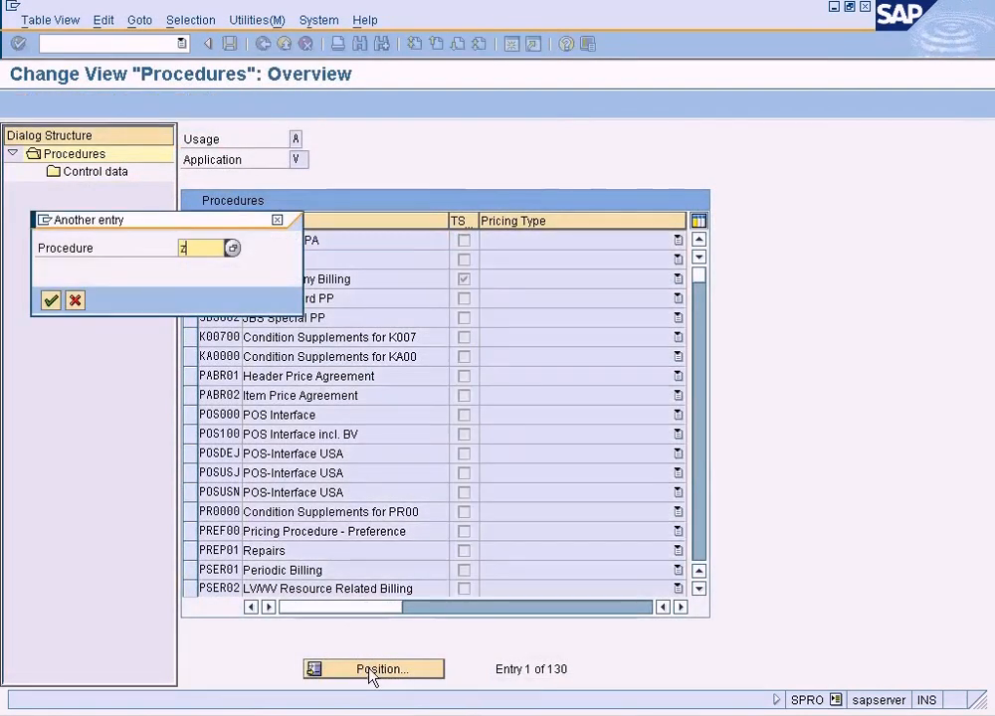
pyautogui.press('Return')
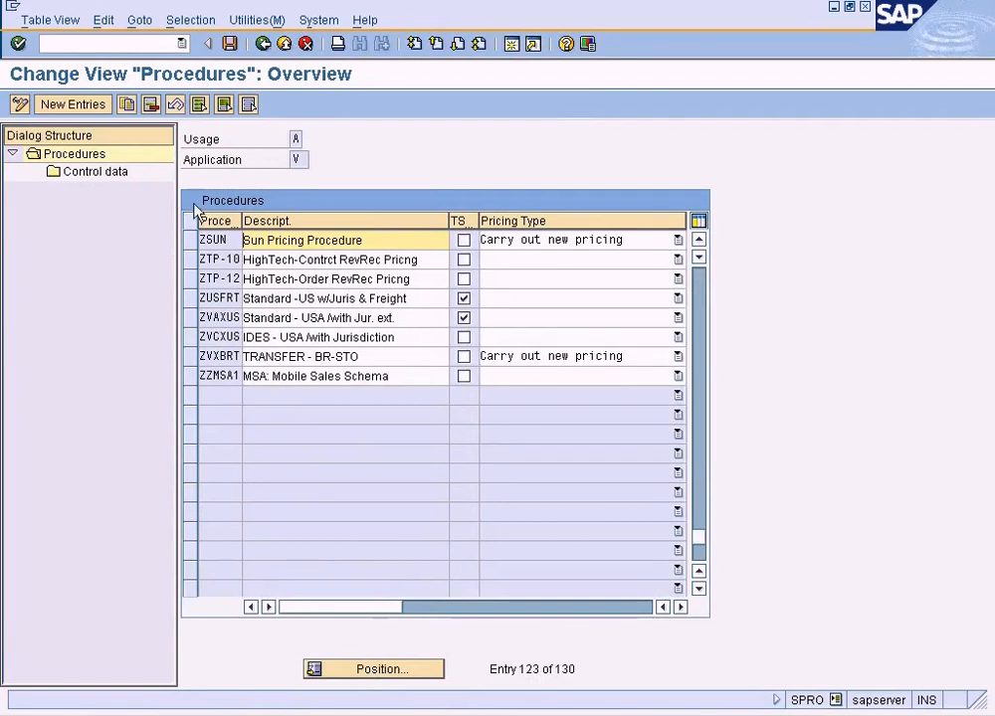
pyautogui.click(193, 240)
pyautogui.click(117, 174)
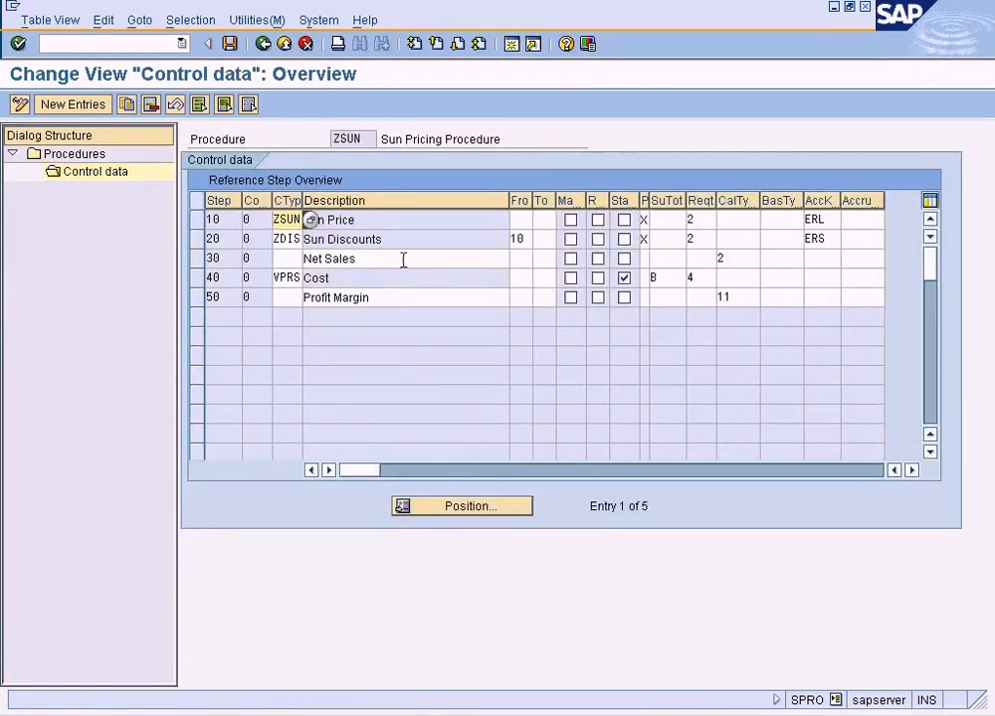
# Examine the From step of the Sun Discounts line and compare it with the material examples in the Paint notes.
pyautogui.click(524, 240)
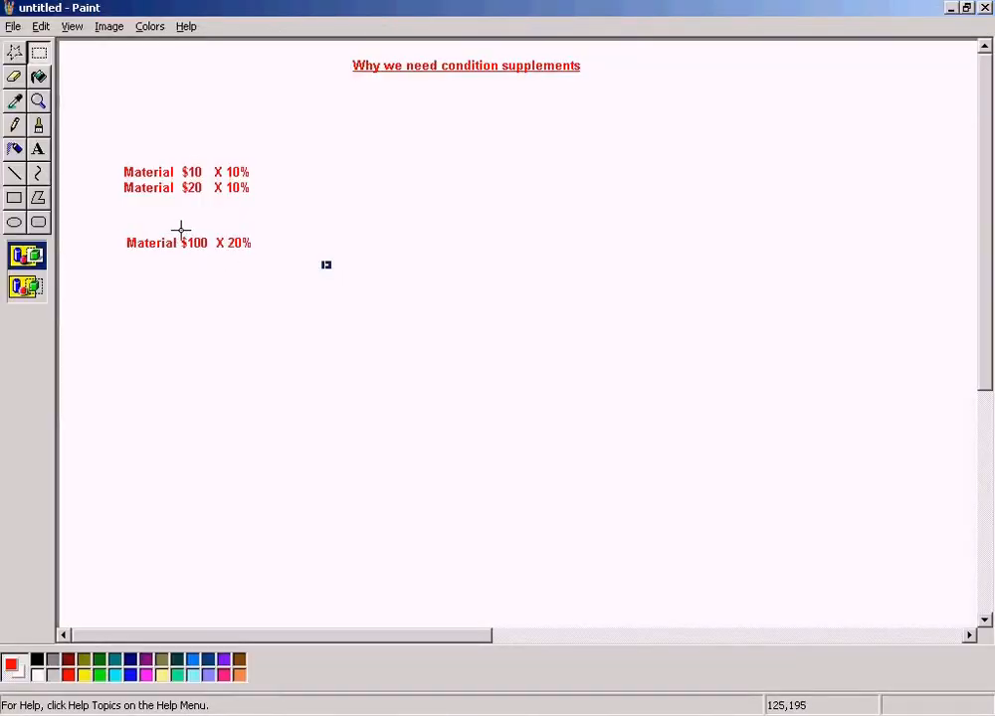
pyautogui.moveTo(182, 230)
pyautogui.mouseDown()
pyautogui.moveTo(215, 265)
pyautogui.moveTo(287, 265)
pyautogui.mouseUp()
pyautogui.click(359, 264)
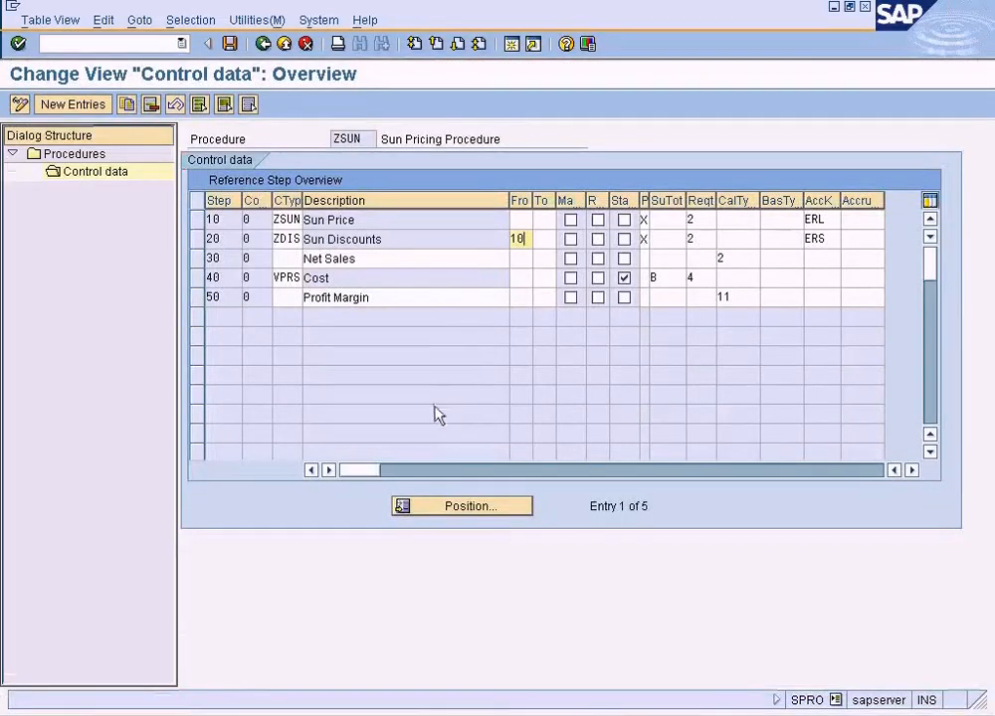
pyautogui.click(269, 711)
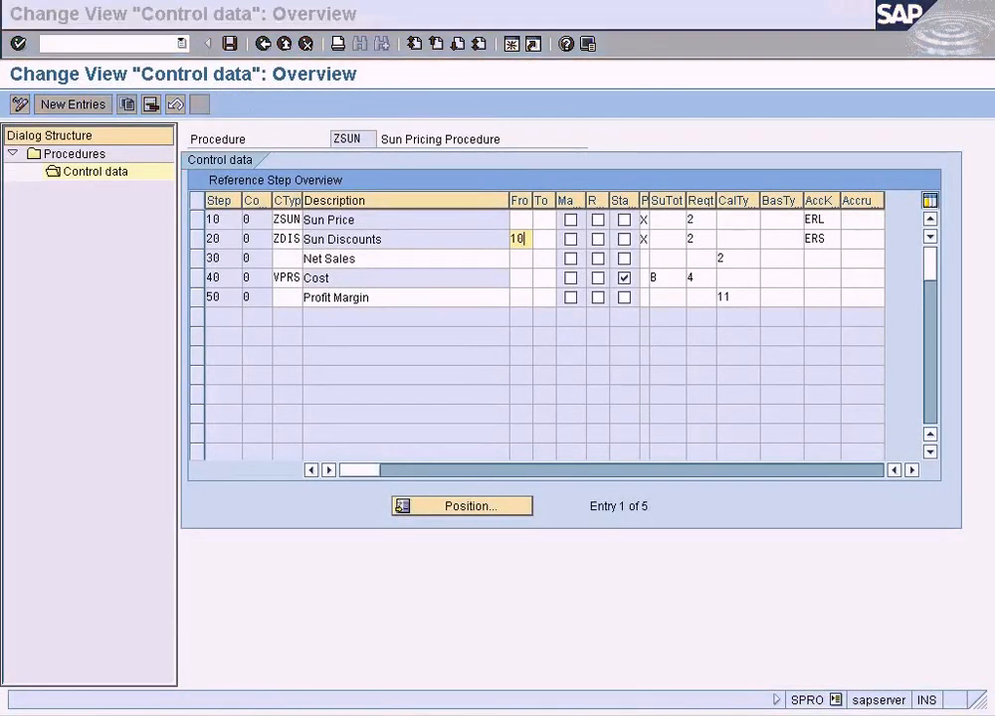
# Switch to the sales order window, start transaction VK11 and go from creating to changing condition records for type ZSUN.
pyautogui.click(291, 687)
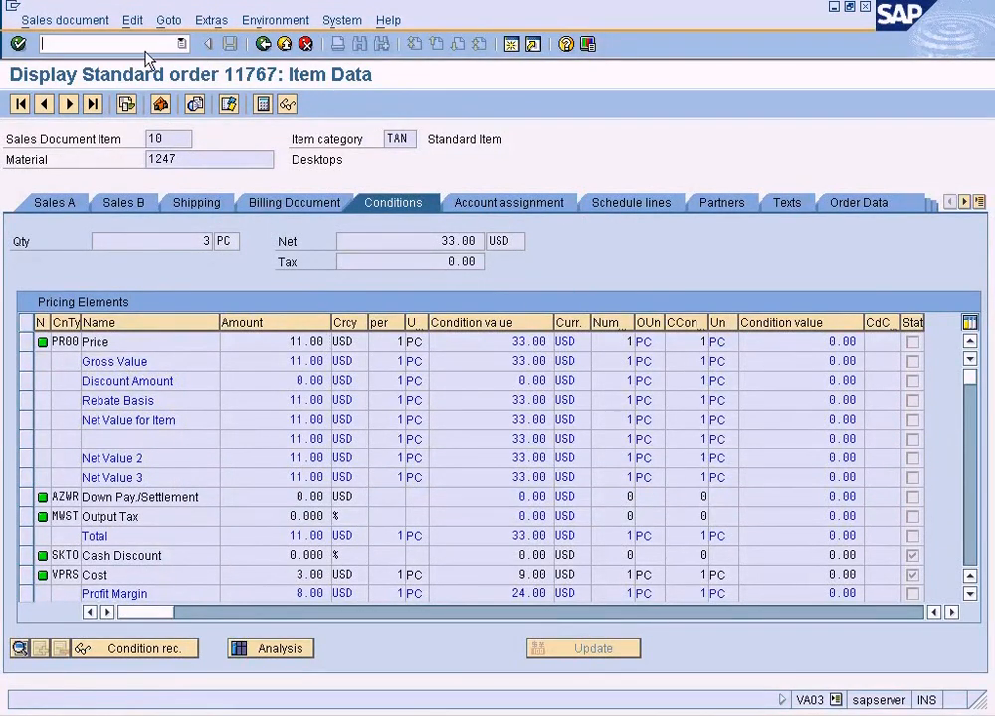
pyautogui.write('/nvk11')
pyautogui.press('Return')
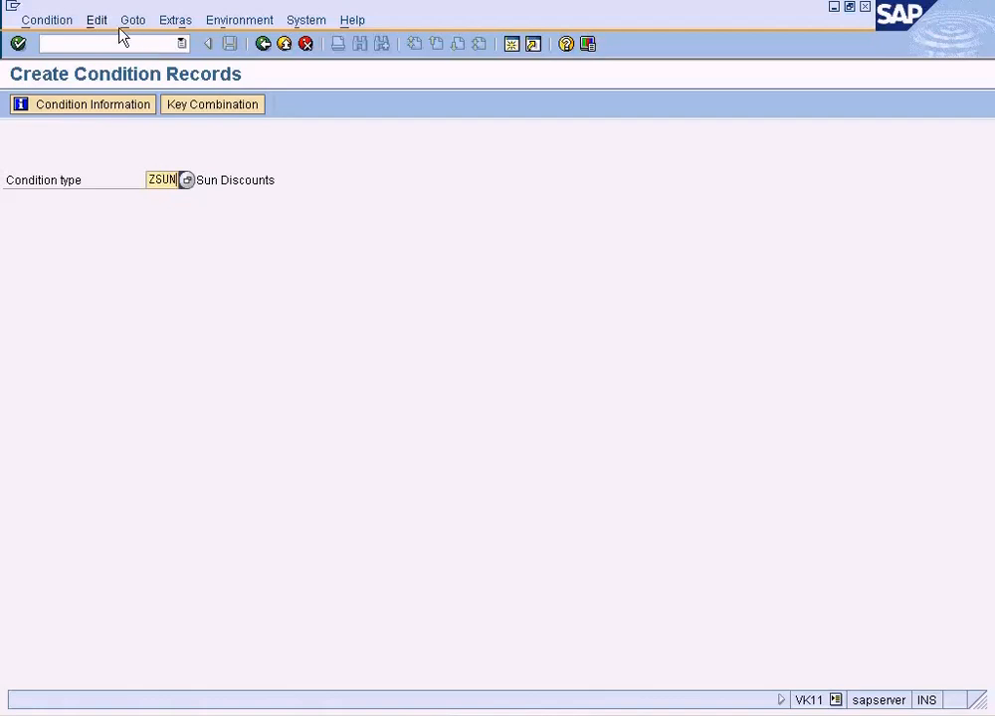
pyautogui.click(54, 22)
pyautogui.click(66, 86)
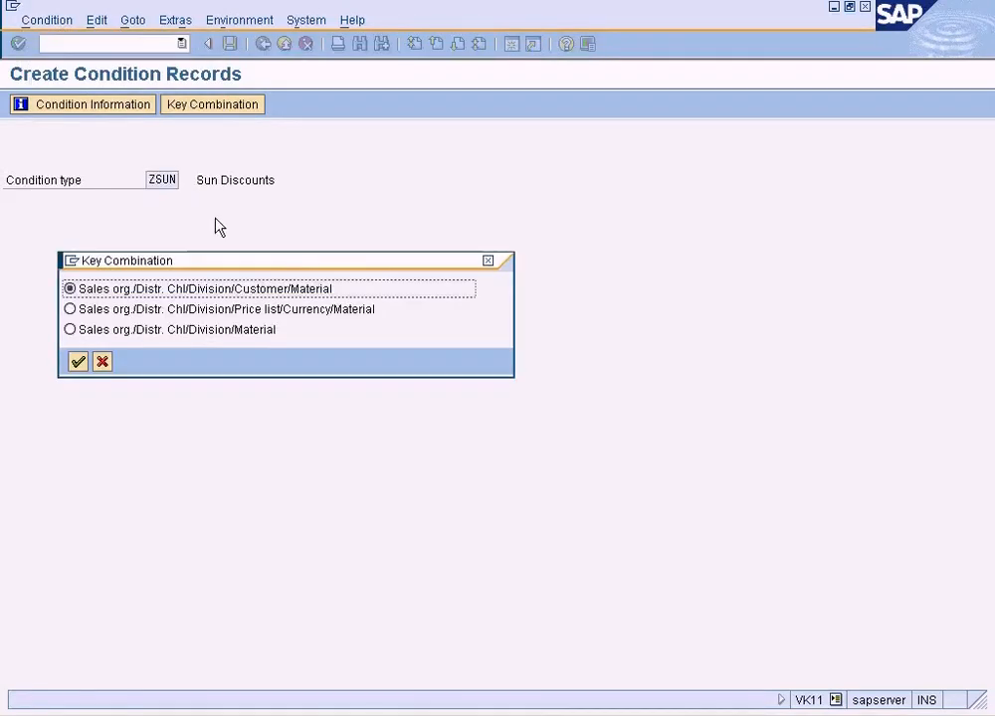
pyautogui.click(70, 331)
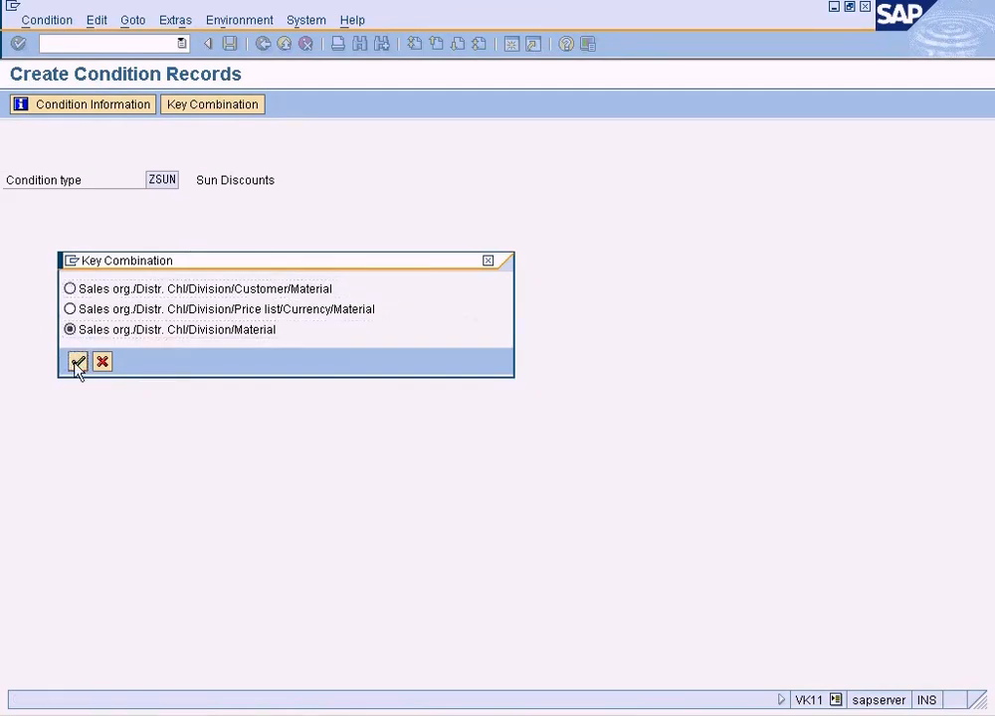
pyautogui.click(78, 362)
pyautogui.click(20, 104)
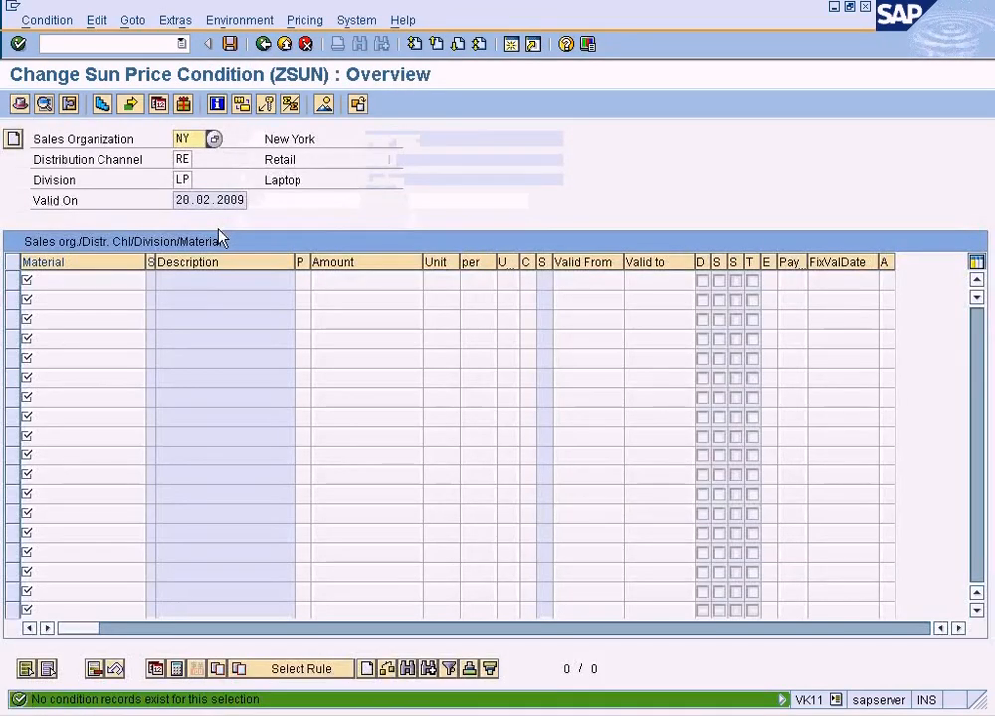
pyautogui.click(121, 283)
pyautogui.write('100')
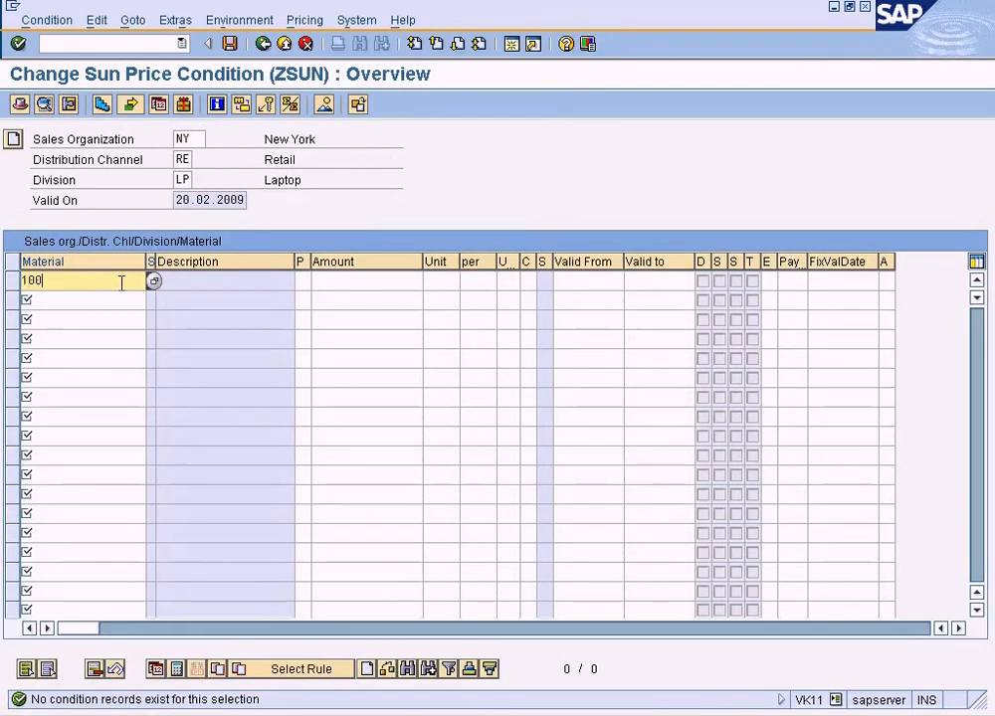
pyautogui.press('BackSpace')
pyautogui.press('BackSpace')
pyautogui.press('BackSpace')
pyautogui.write('12')
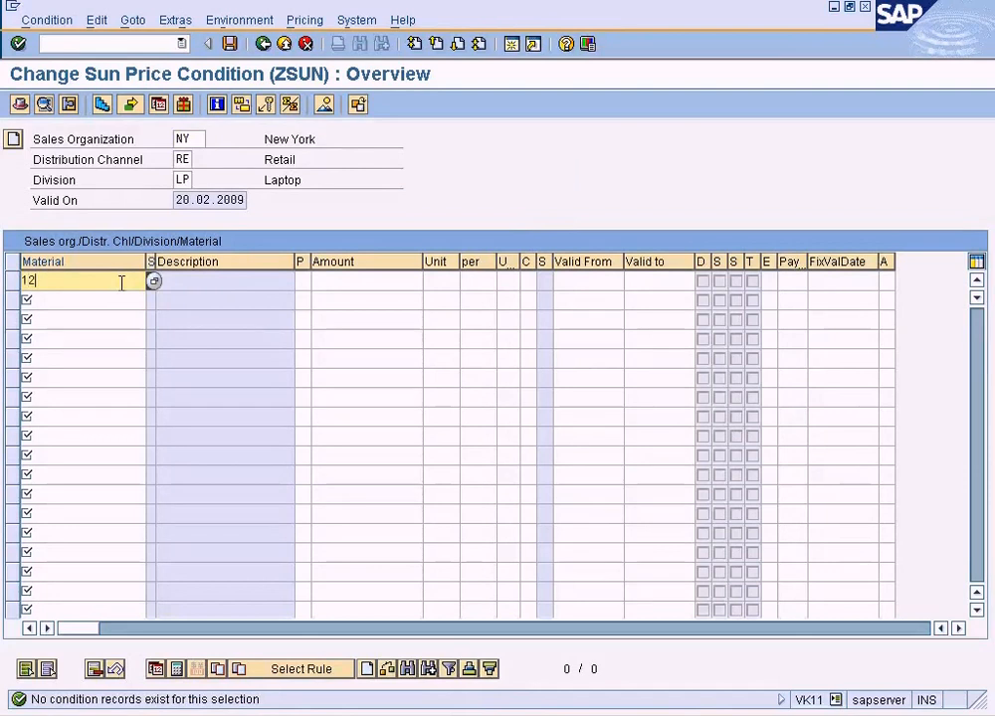
pyautogui.write('47')
pyautogui.press('Tab')
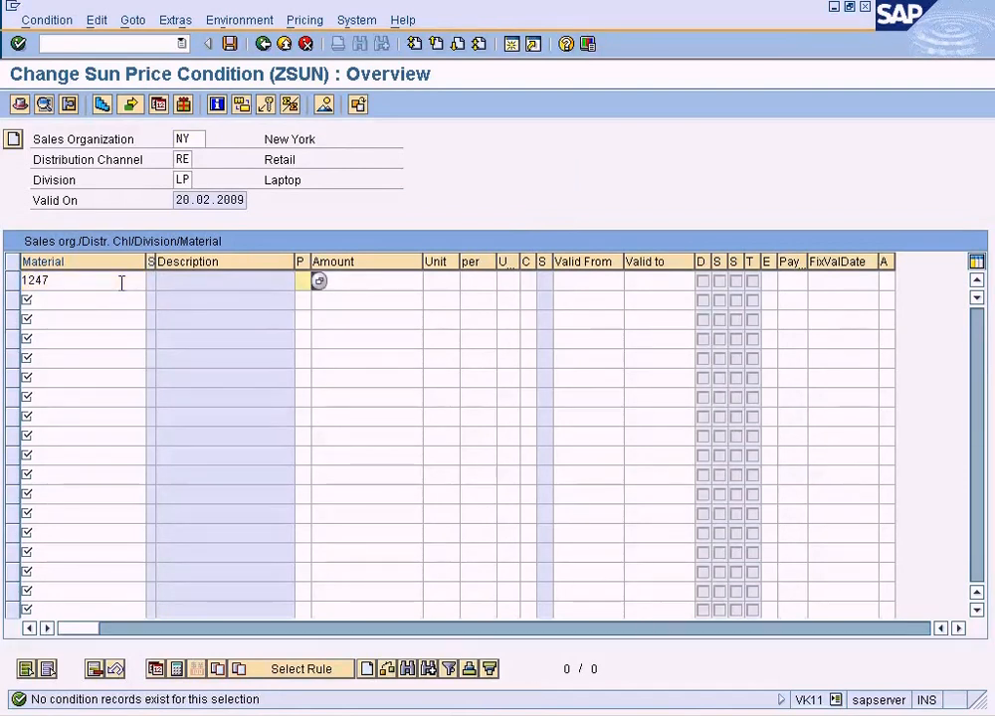
pyautogui.click(362, 281)
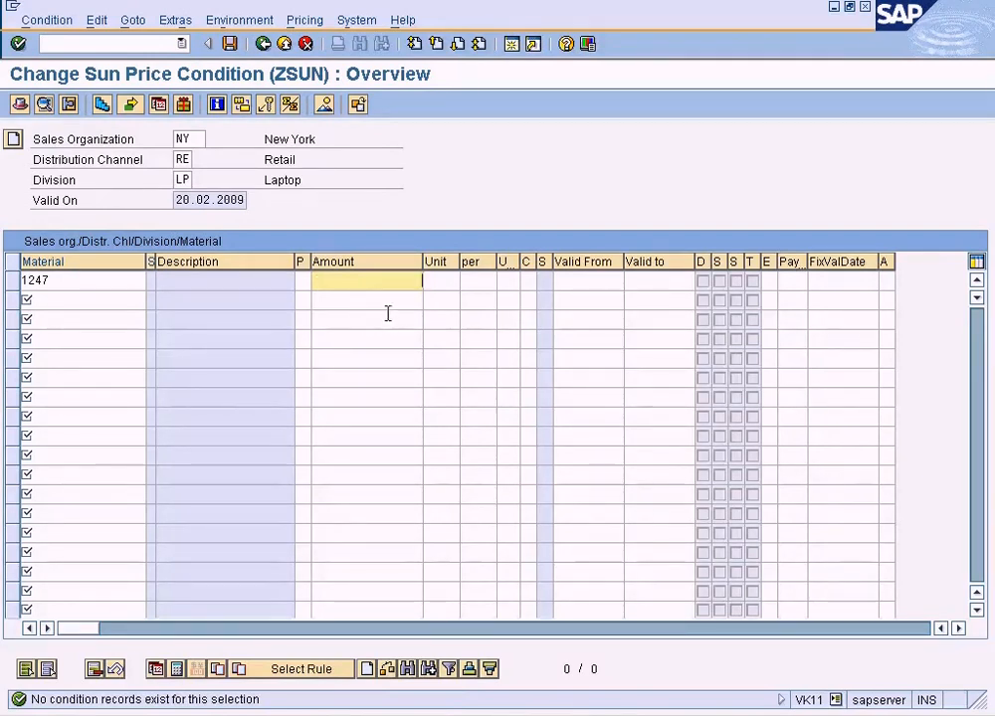
pyautogui.click(263, 45)
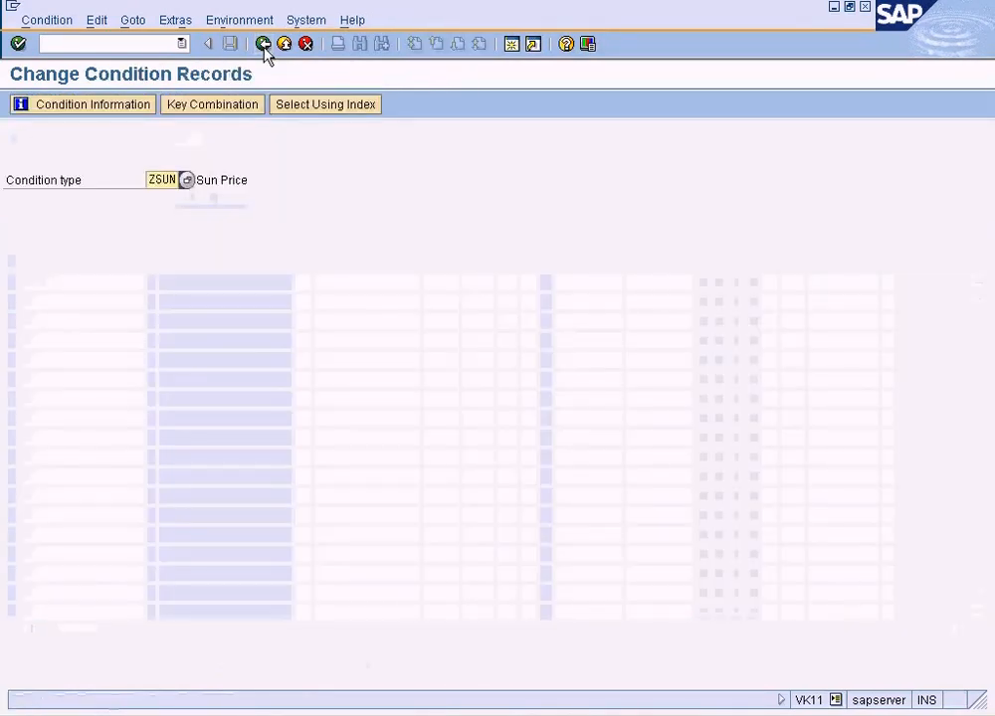
# Open the ZSUN records for material 1247 using the Sales org./Distr. Chl/Division/Customer/Material key combination.
pyautogui.click(247, 109)
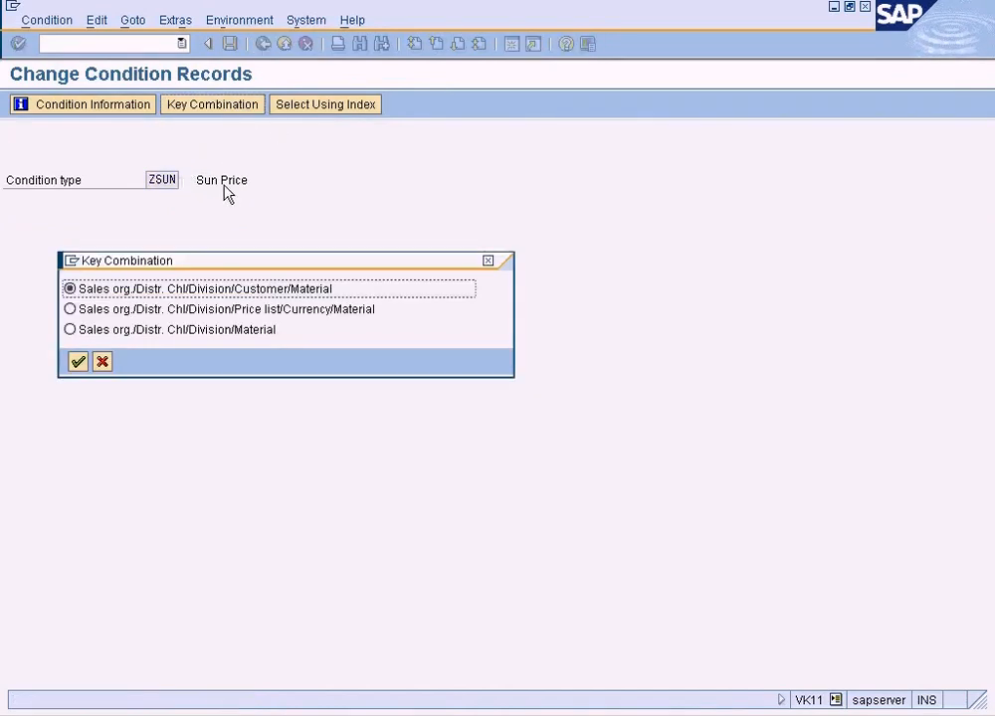
pyautogui.click(78, 362)
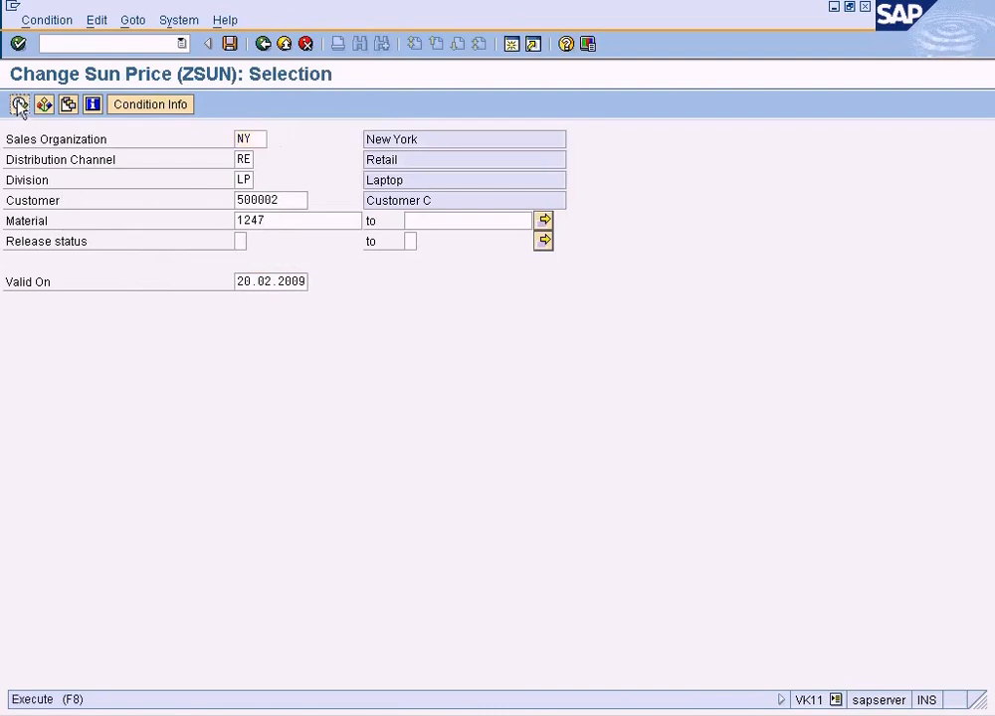
pyautogui.click(19, 105)
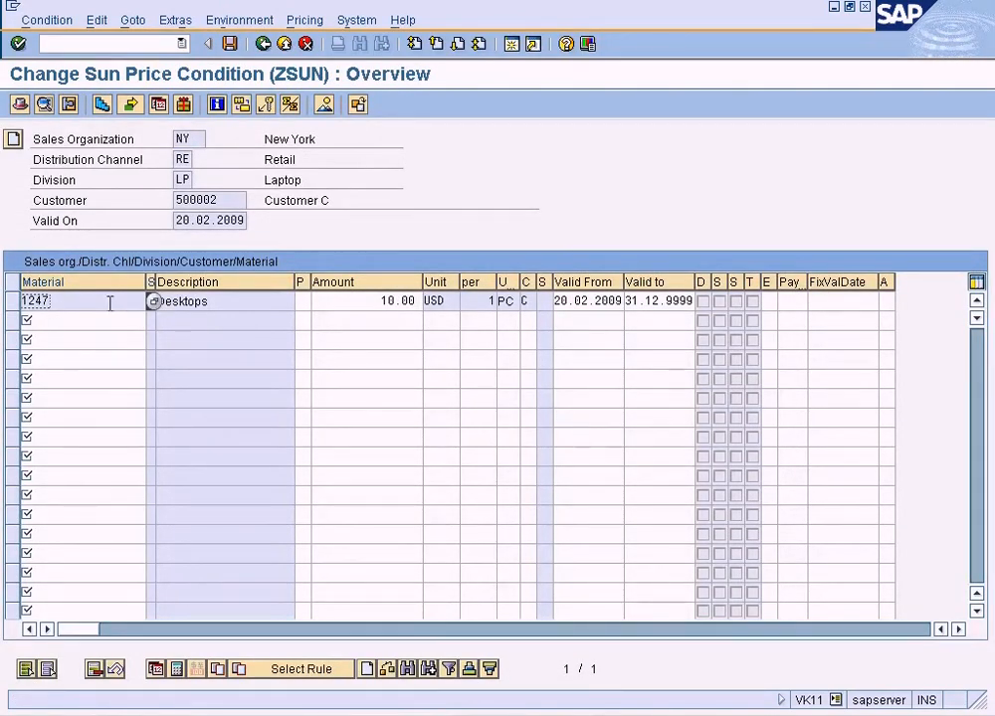
# Examine the customer, material and amount of the existing ZSUN price record.
pyautogui.click(227, 201)
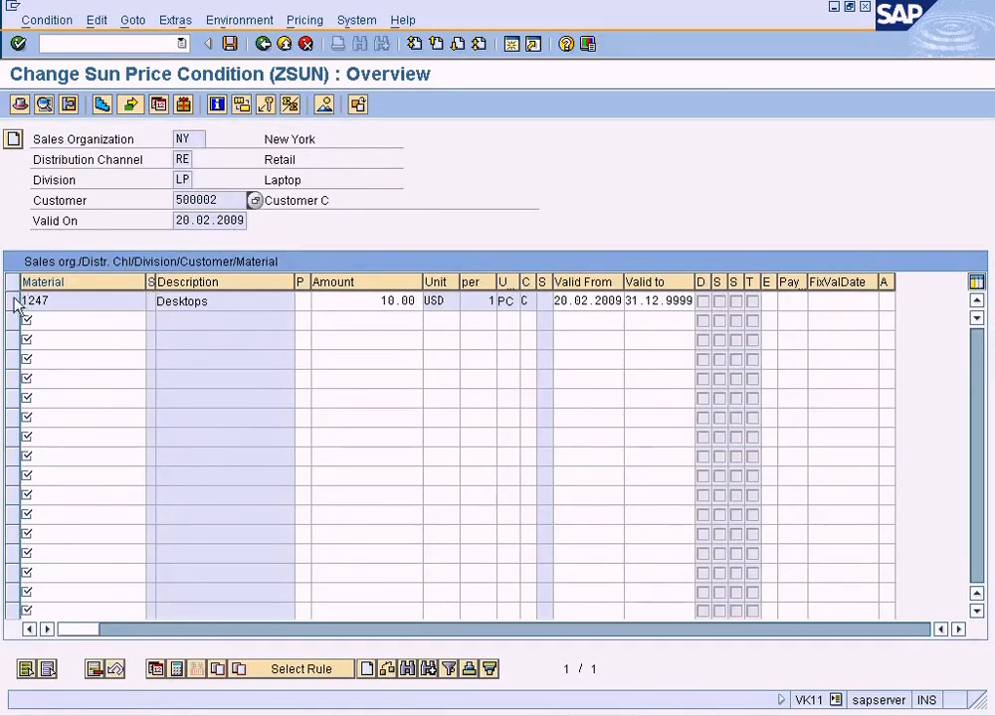
pyautogui.click(14, 301)
pyautogui.doubleClick(403, 301)
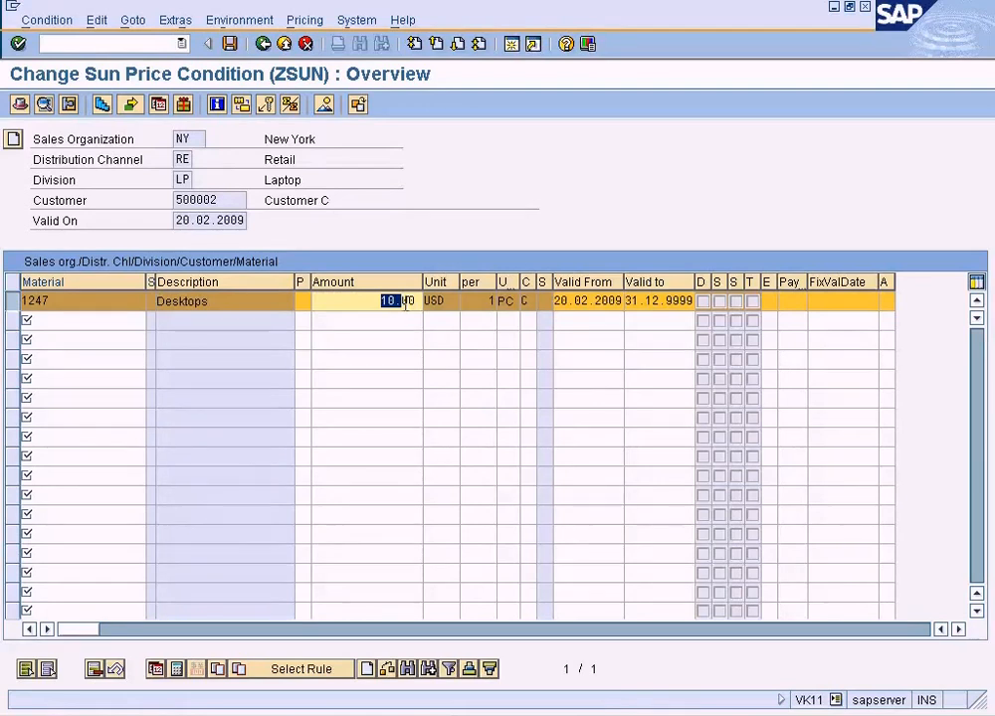
pyautogui.click(354, 306)
# Try to add a second price record for material 1247 with an amount of 100 beneath the existing one.
pyautogui.click(99, 327)
pyautogui.write('12')
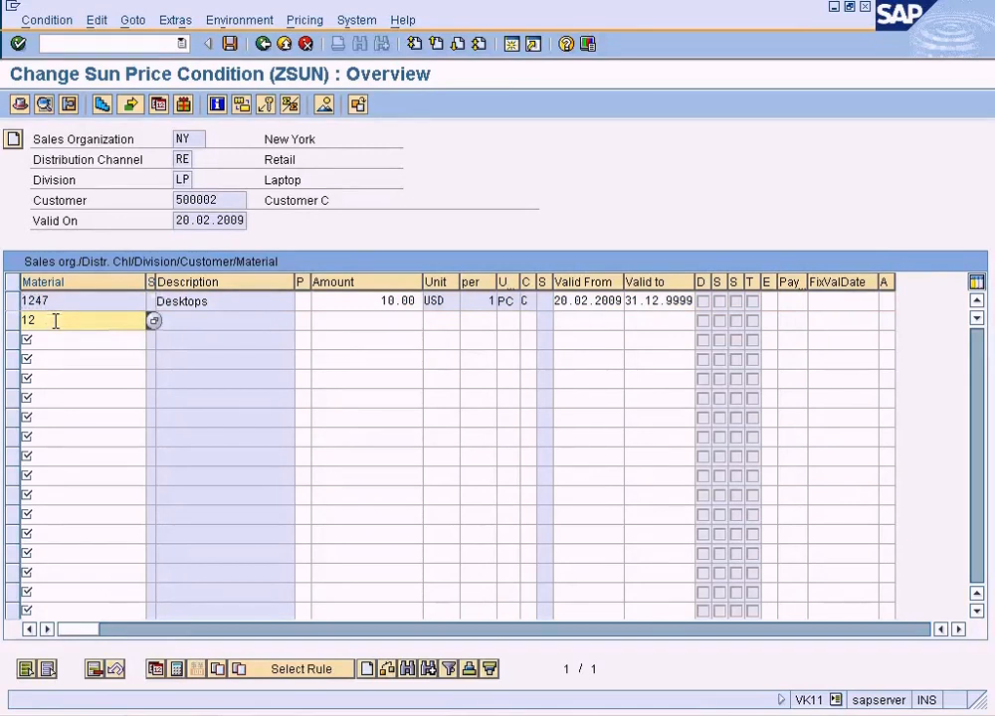
pyautogui.write('47')
pyautogui.click(376, 319)
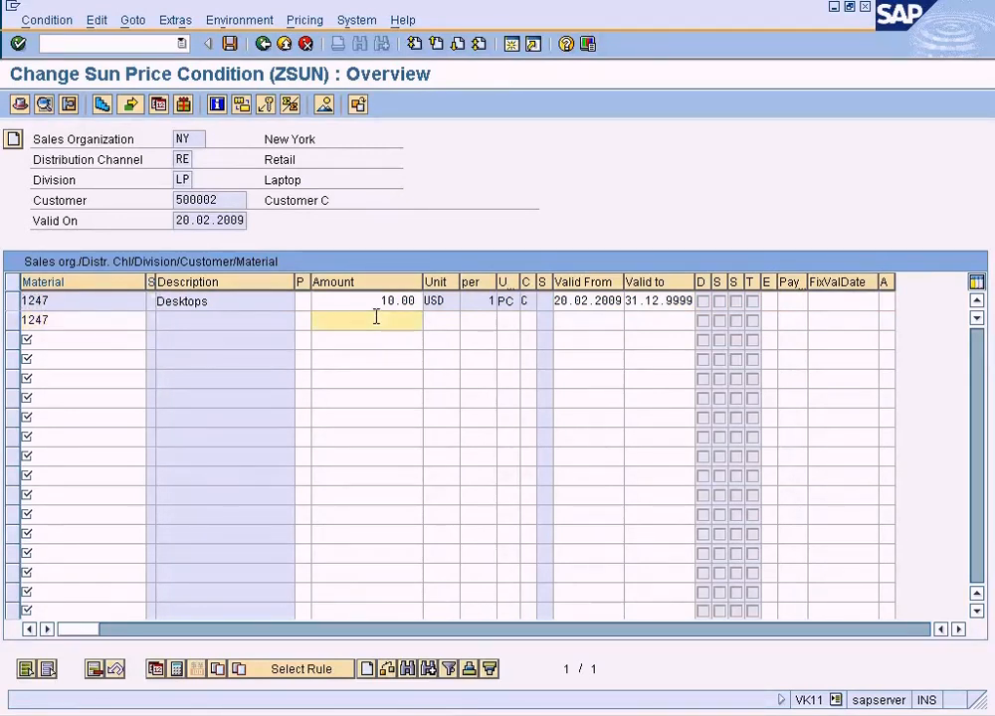
pyautogui.write('10')
pyautogui.click(97, 323)
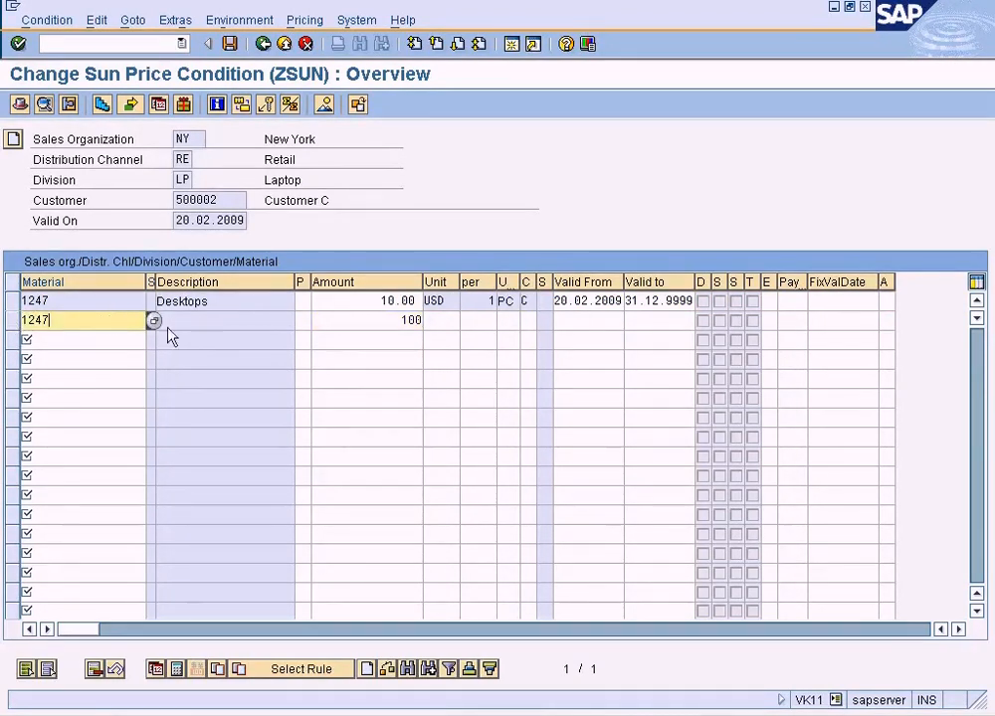
pyautogui.click(357, 323)
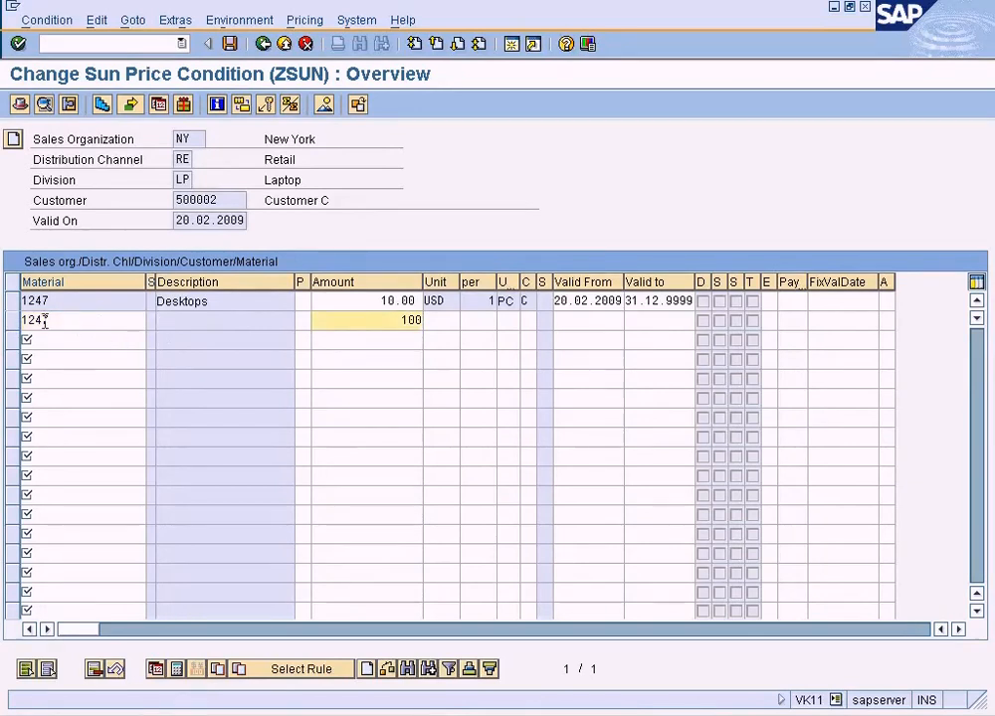
pyautogui.click(124, 32)
pyautogui.click(204, 125)
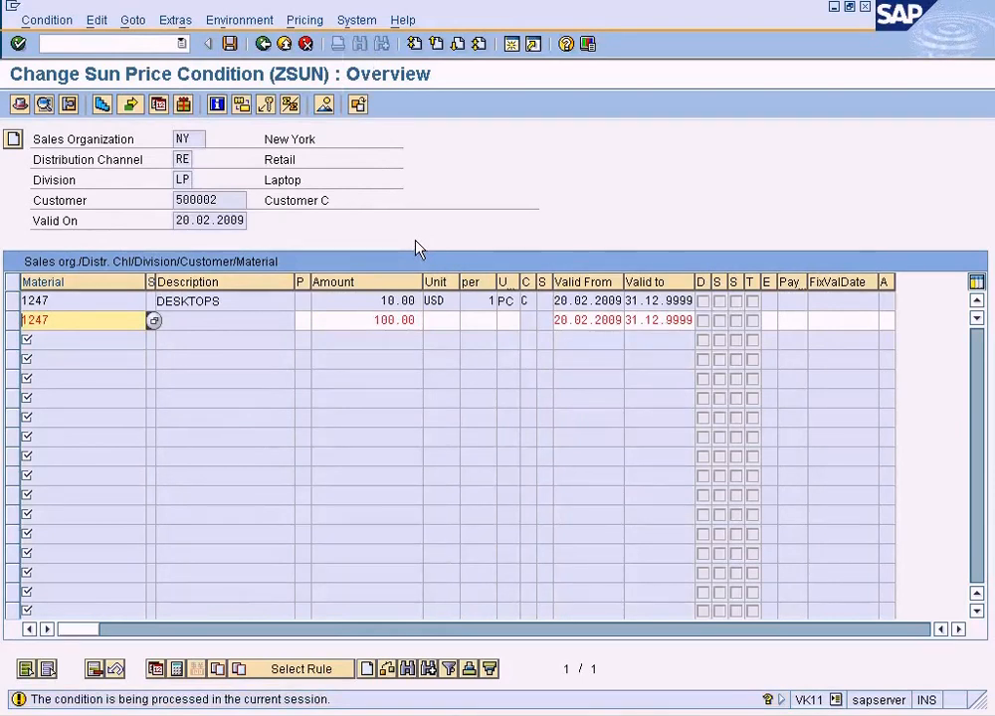
# Read the detailed explanation of the system message, discard the duplicate line and reload the customer's ZSUN price records.
pyautogui.click(140, 702)
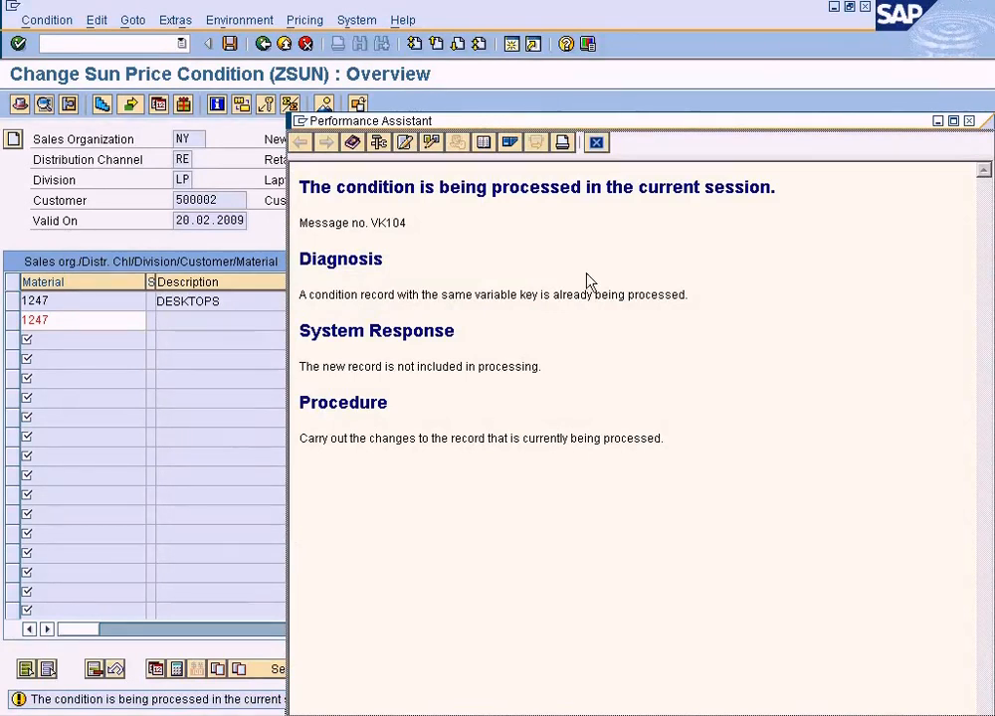
pyautogui.click(596, 144)
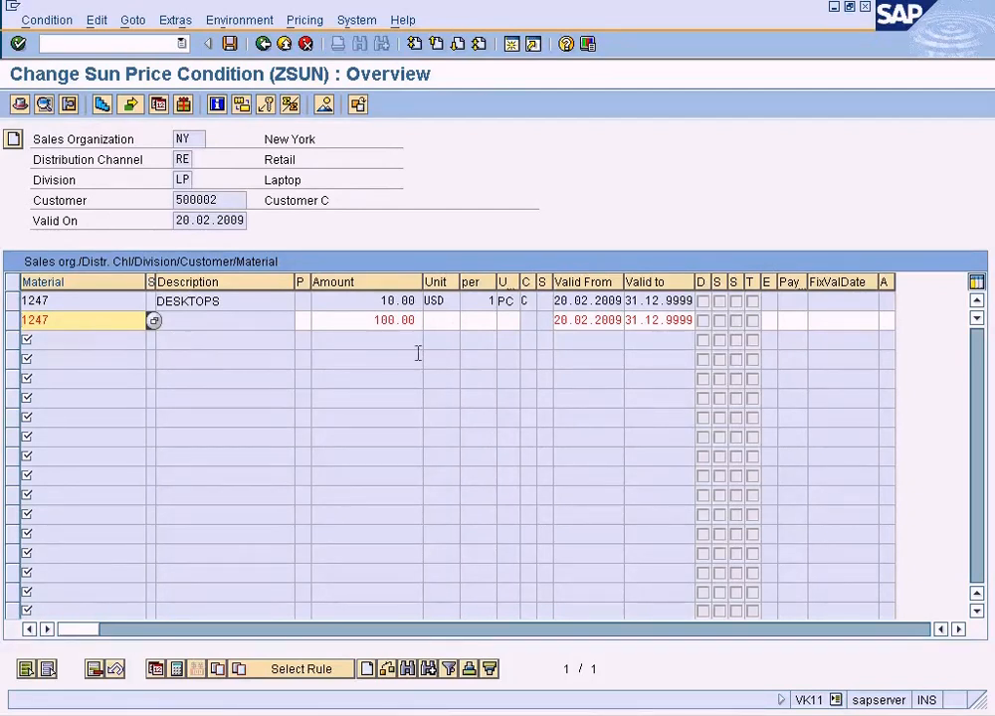
pyautogui.click(261, 45)
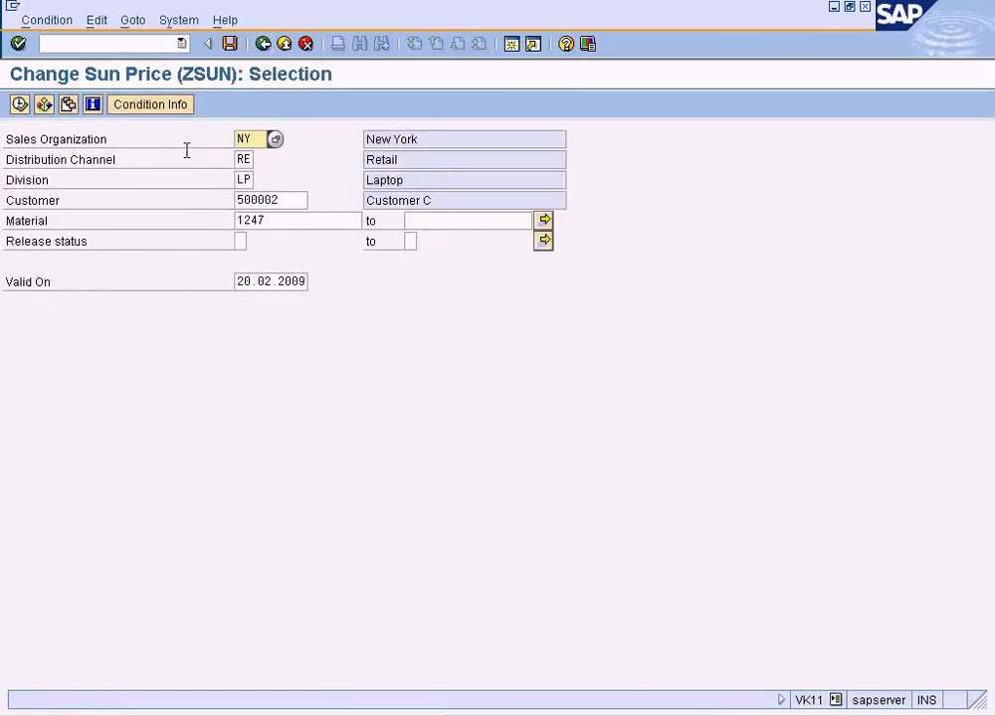
pyautogui.click(19, 104)
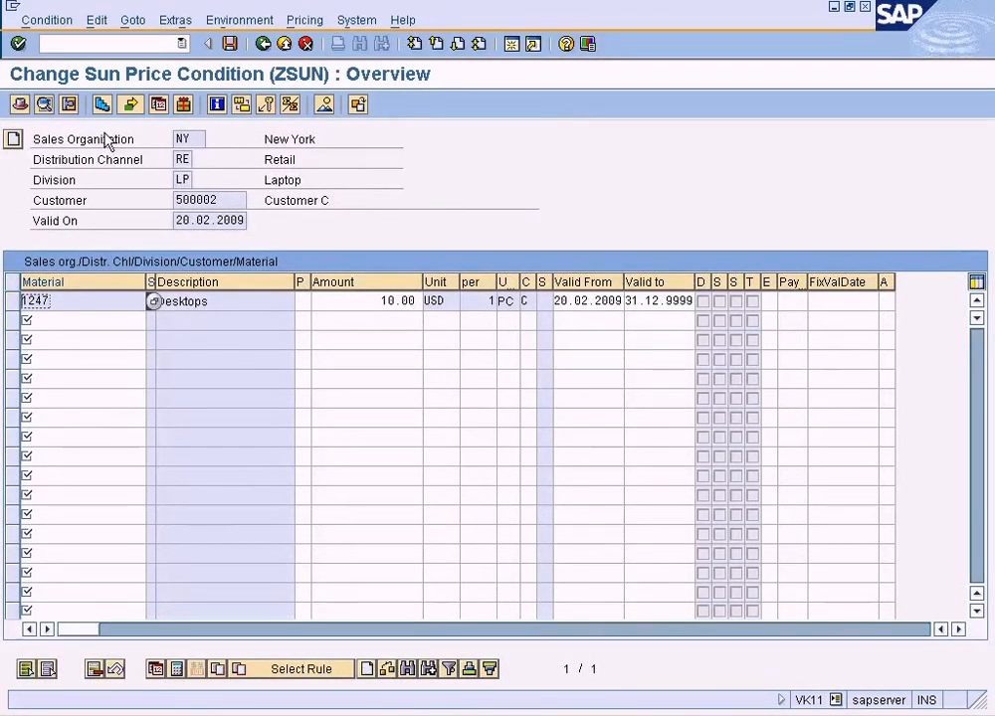
# Select the ZSUN record for material 1247 and open its scales.
pyautogui.click(352, 303)
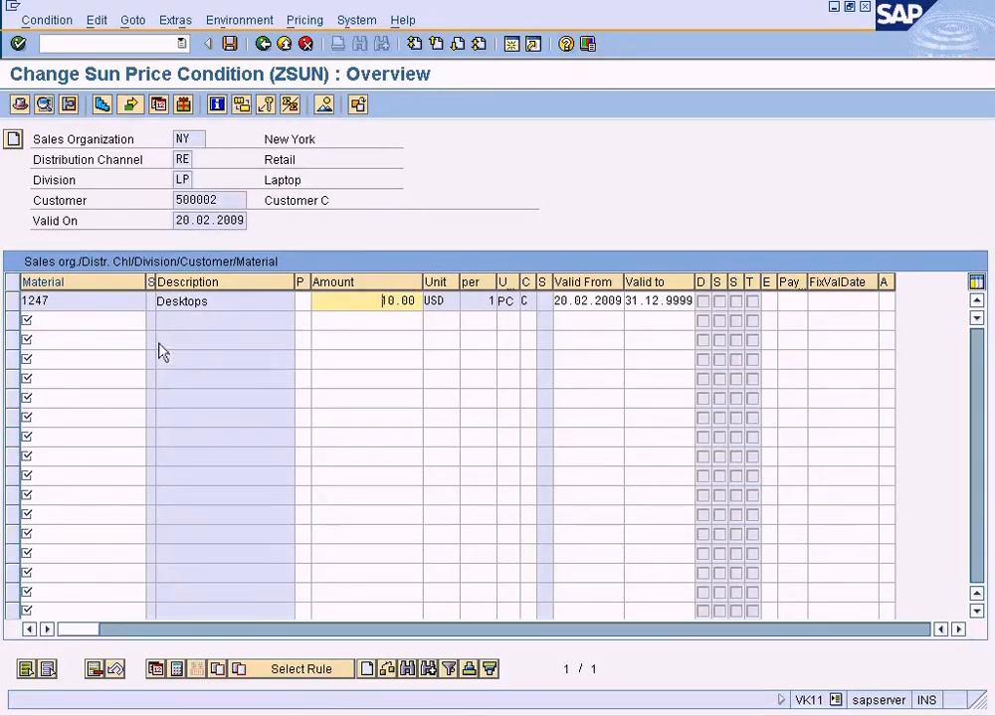
pyautogui.click(68, 314)
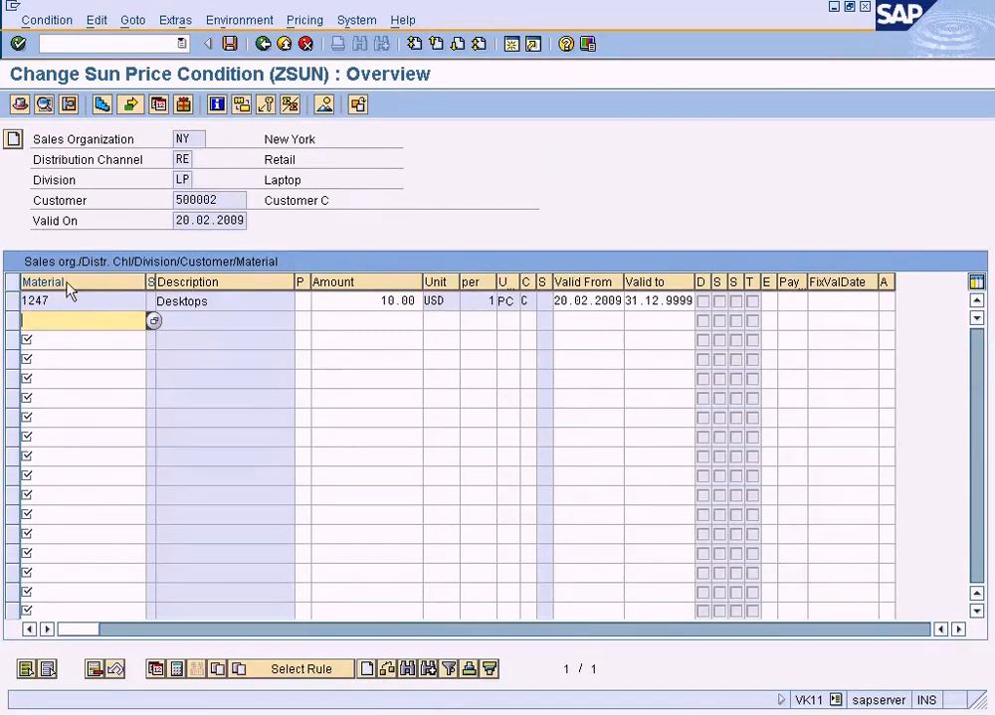
pyautogui.click(14, 300)
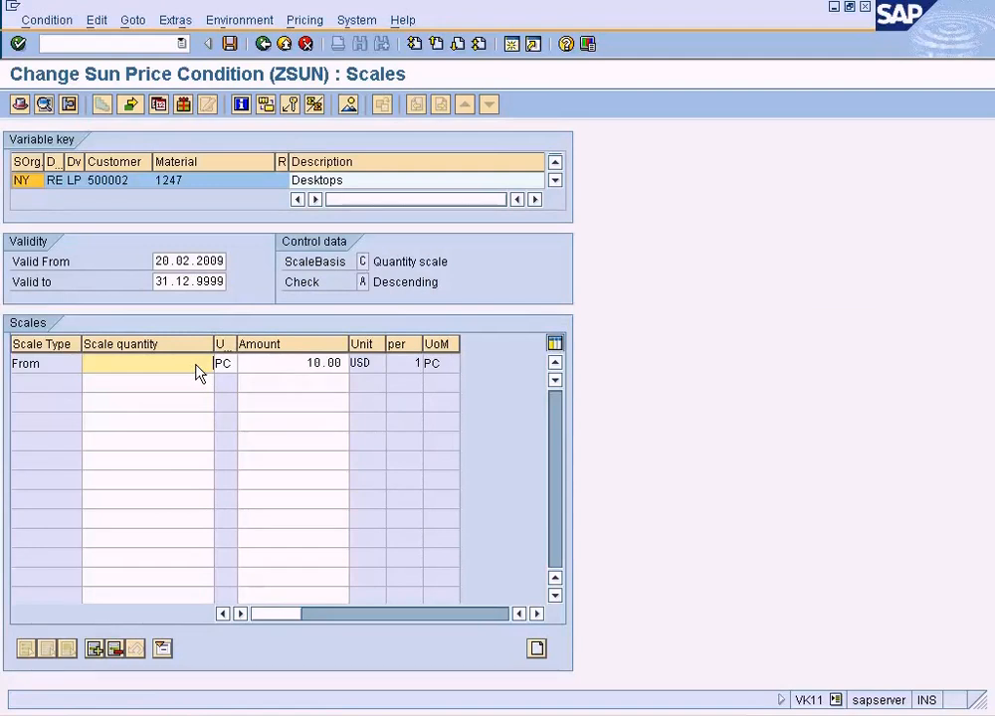
# Enter two scale lines: from 10 PC at 10.00 USD and from 30 PC at 100 USD.
pyautogui.click(290, 362)
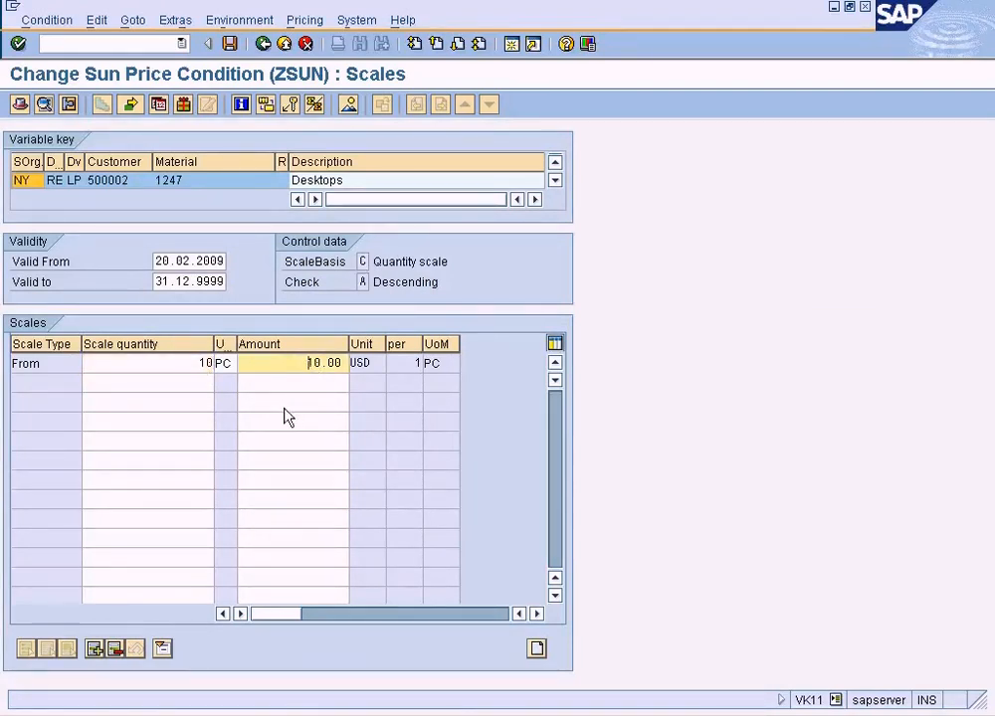
pyautogui.click(205, 388)
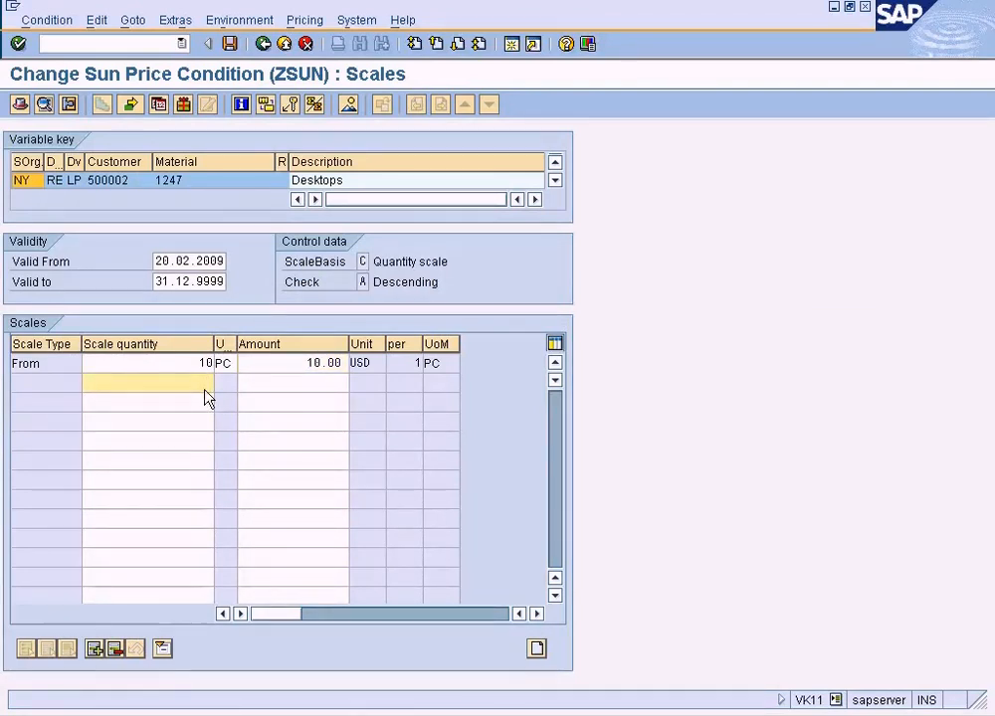
pyautogui.write('30')
pyautogui.click(285, 389)
pyautogui.write('100')
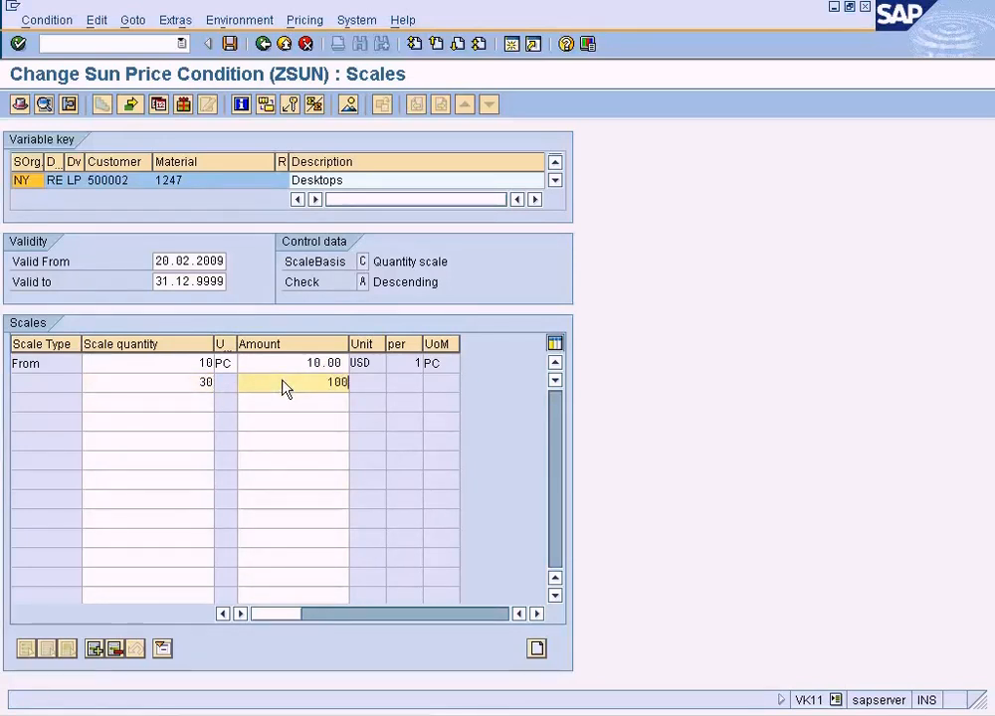
pyautogui.click(182, 388)
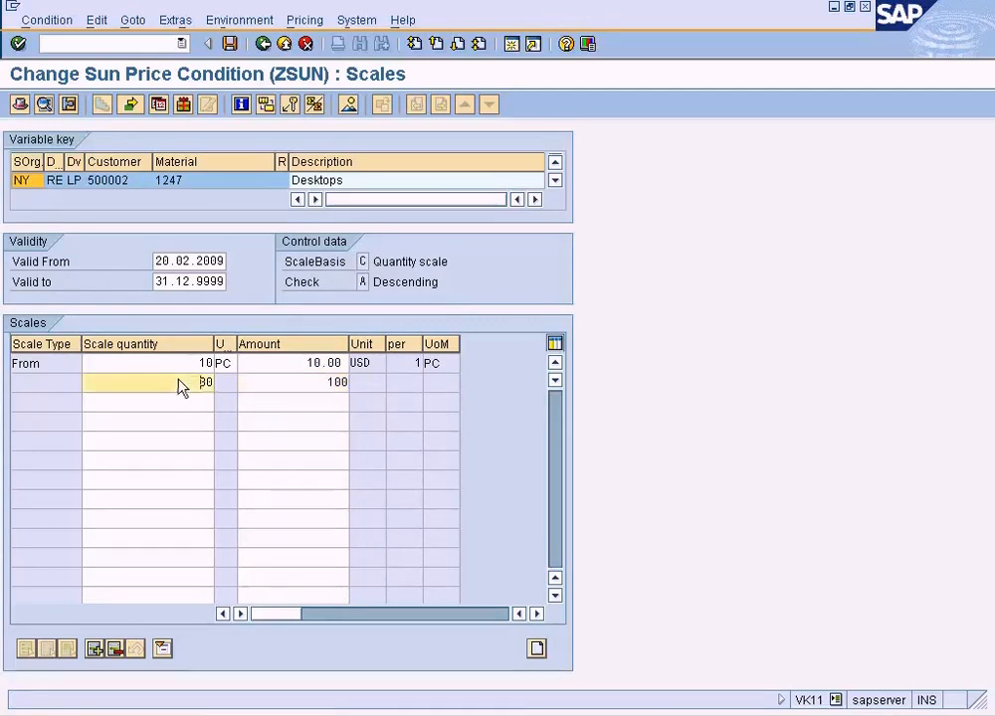
# Try to open the condition supplement from the scales and dismiss the information message.
pyautogui.click(133, 19)
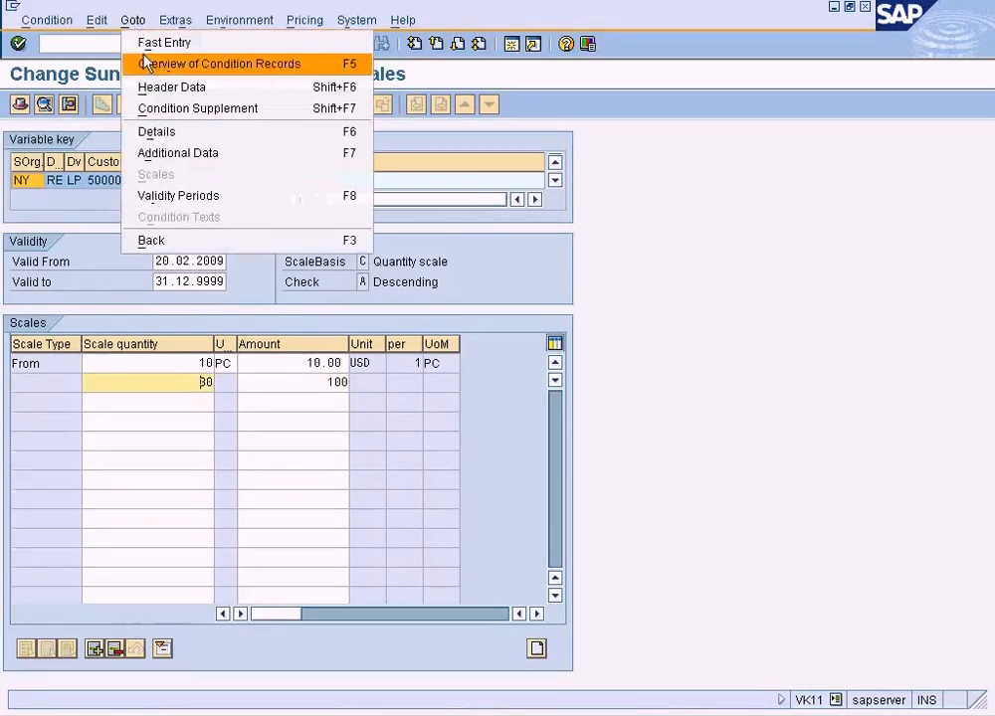
pyautogui.click(189, 110)
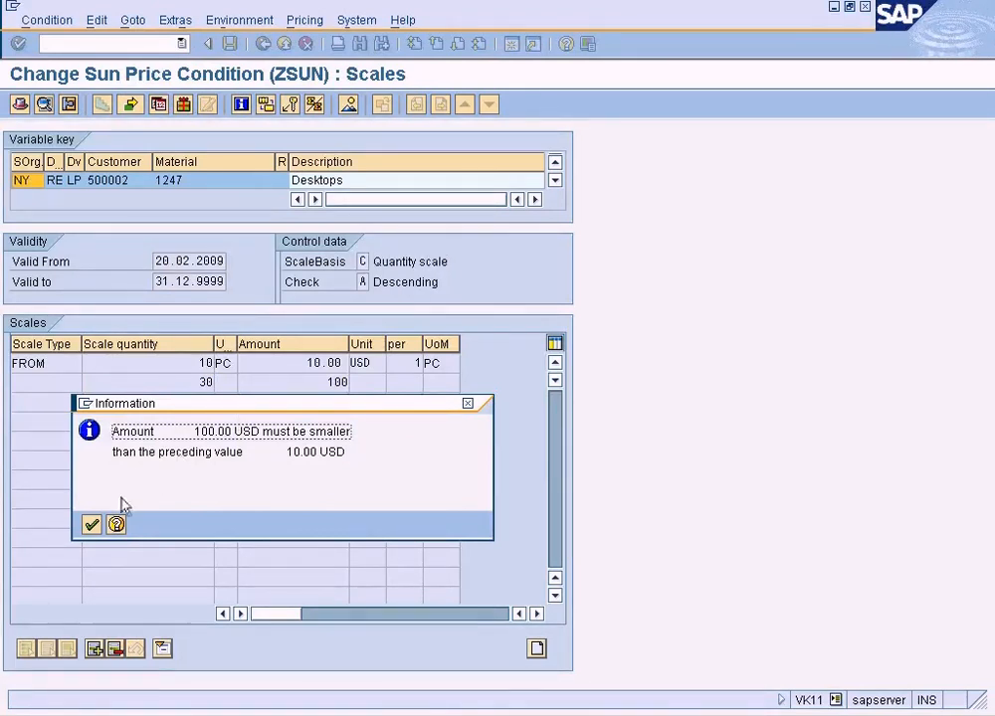
pyautogui.click(465, 405)
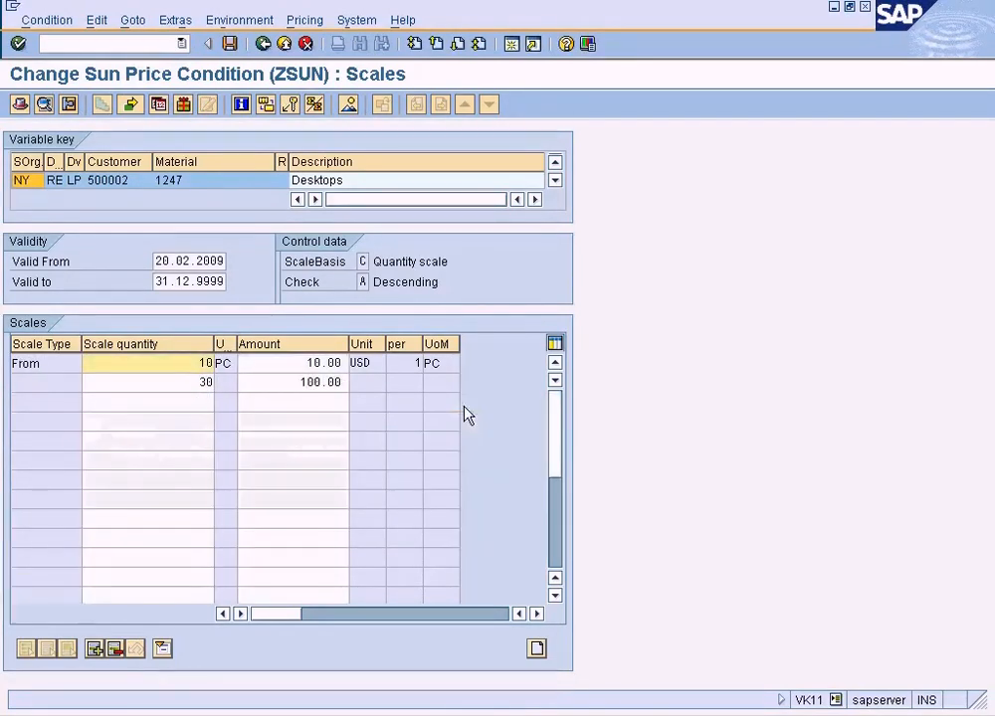
# Swap the scale quantities, setting 30 on the 10.00 USD line and 10 on the 100.00 USD line.
pyautogui.click(296, 385)
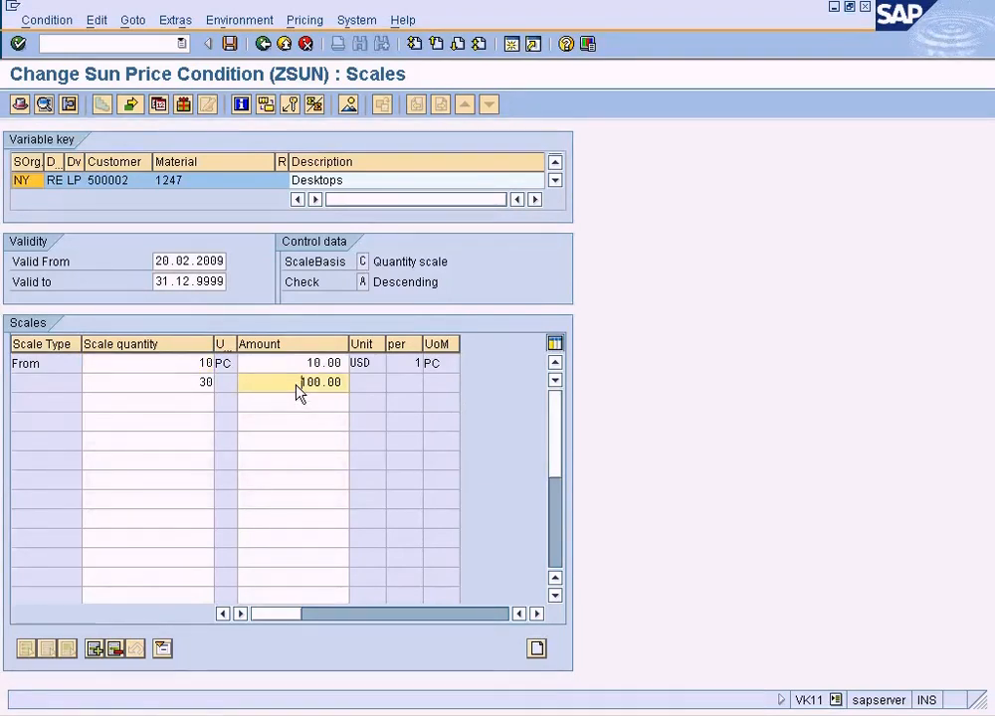
pyautogui.click(197, 386)
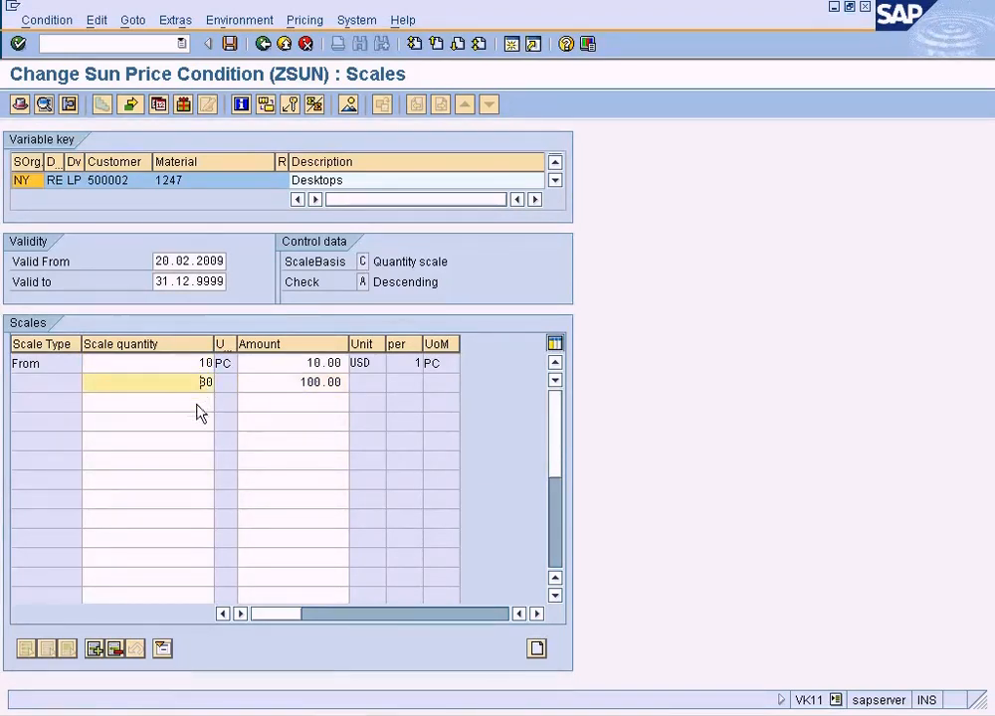
pyautogui.doubleClick(199, 367)
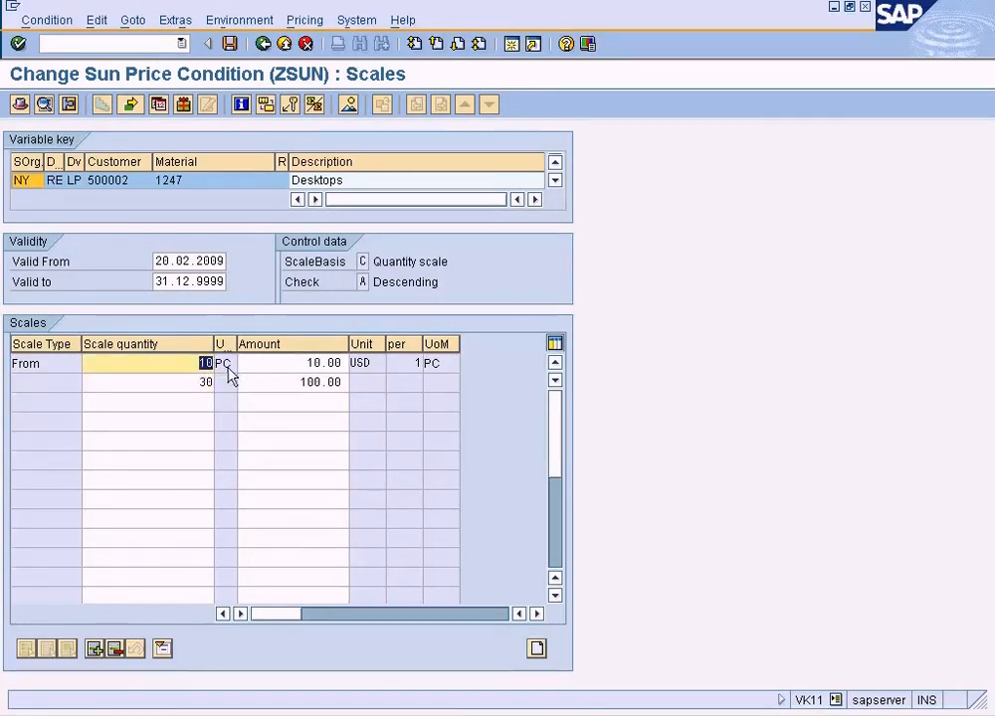
pyautogui.write('30')
pyautogui.doubleClick(198, 385)
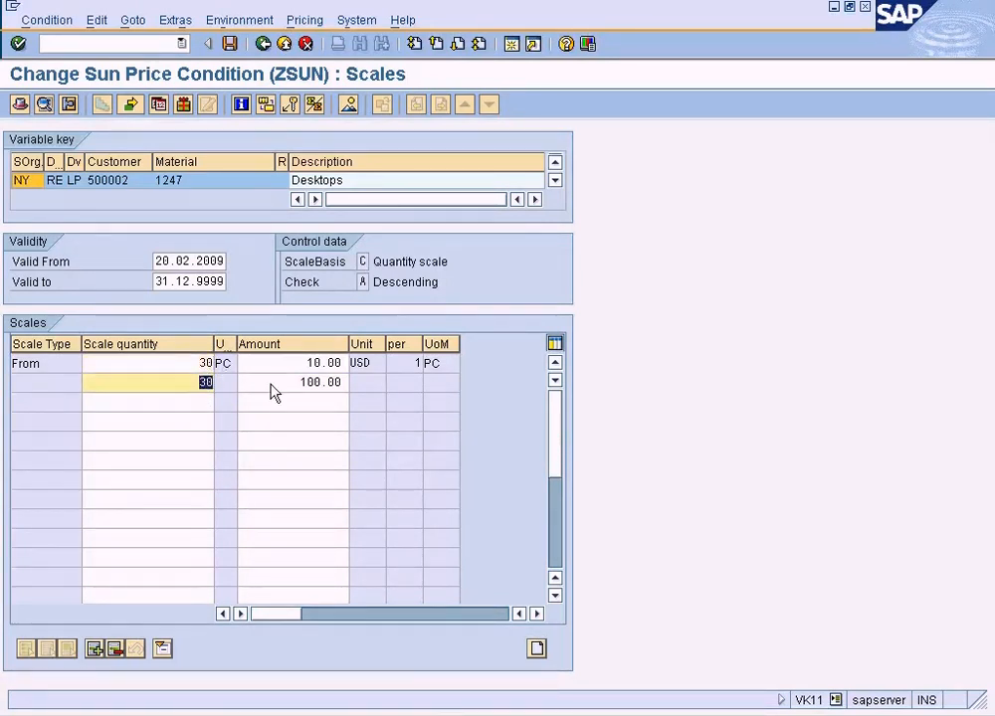
pyautogui.write('10')
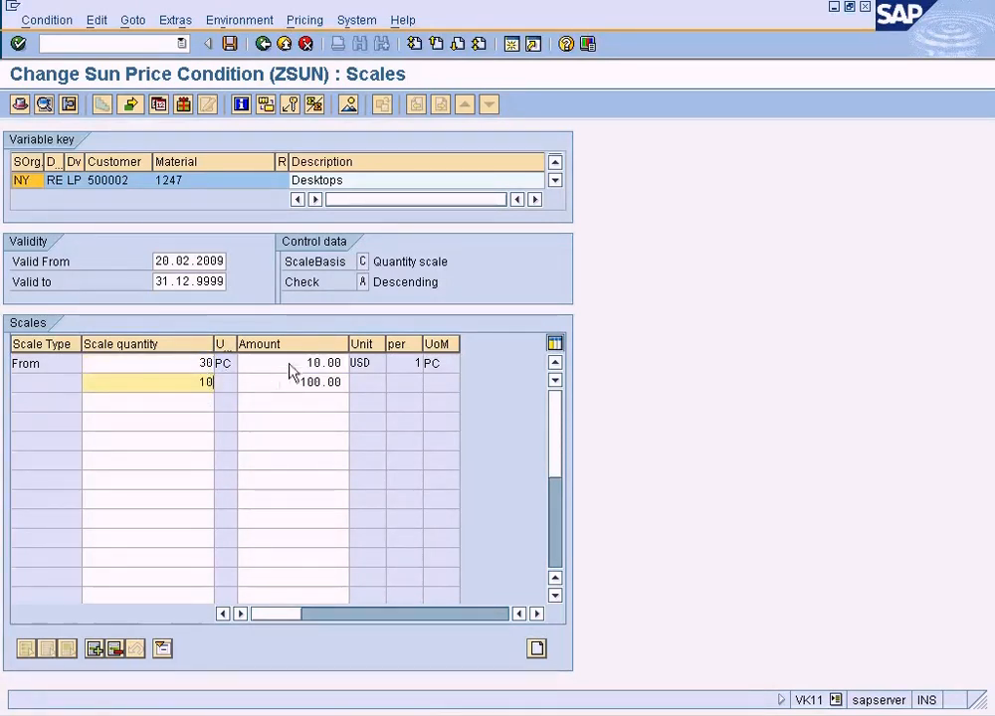
pyautogui.click(308, 364)
pyautogui.click(194, 365)
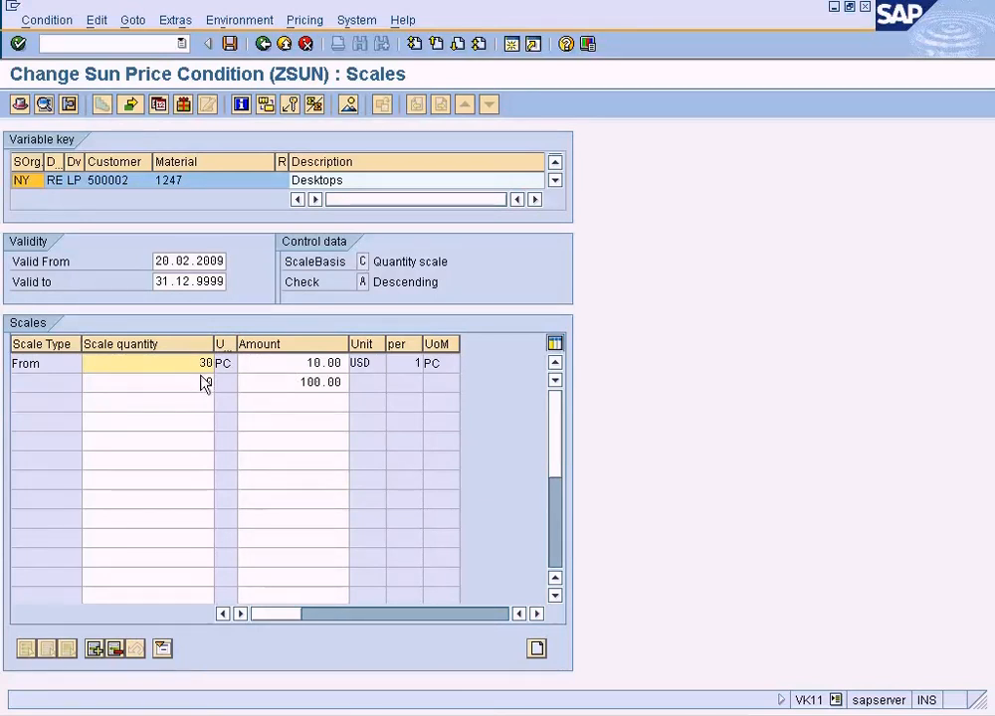
pyautogui.click(207, 386)
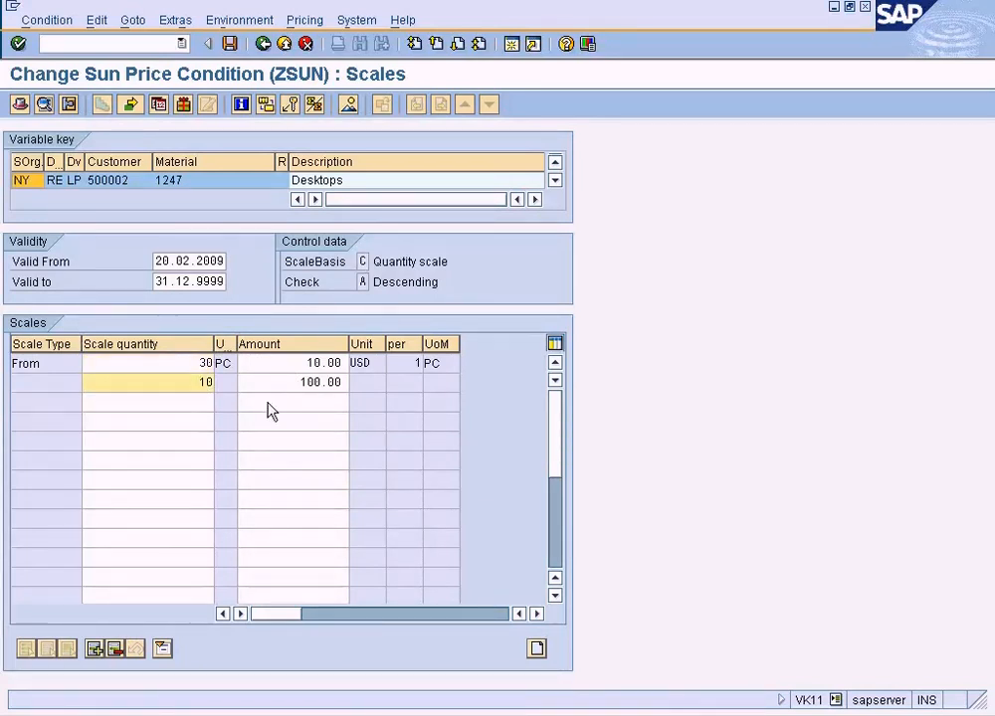
pyautogui.moveTo(298, 383); pyautogui.dragTo(328, 383)
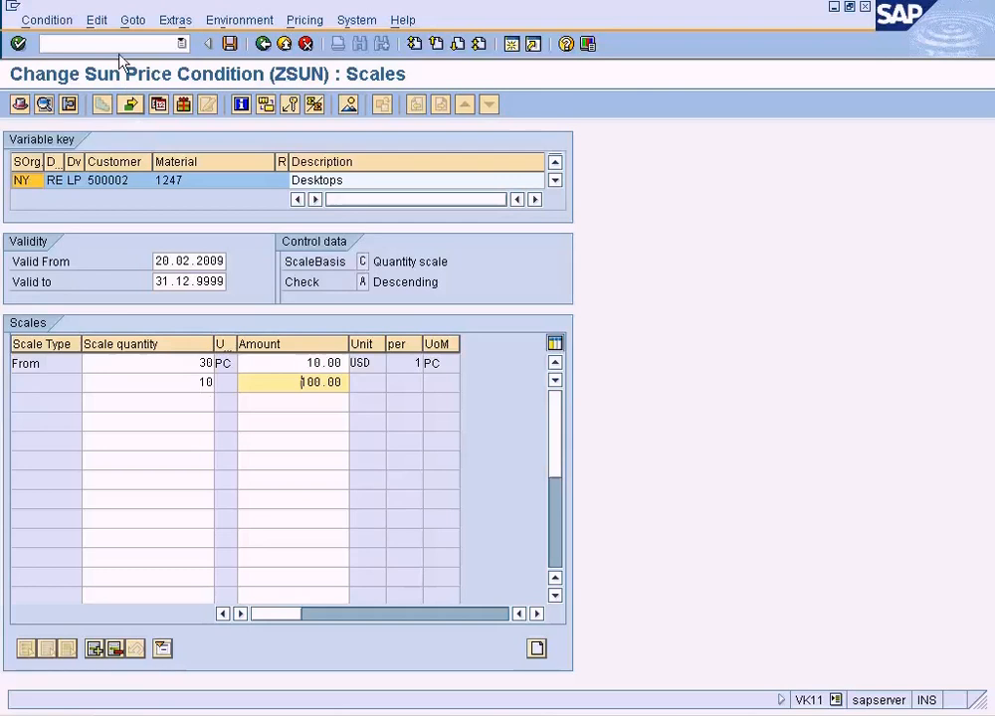
# Try to open the condition supplement with the swapped scale quantities and close the message.
pyautogui.click(135, 22)
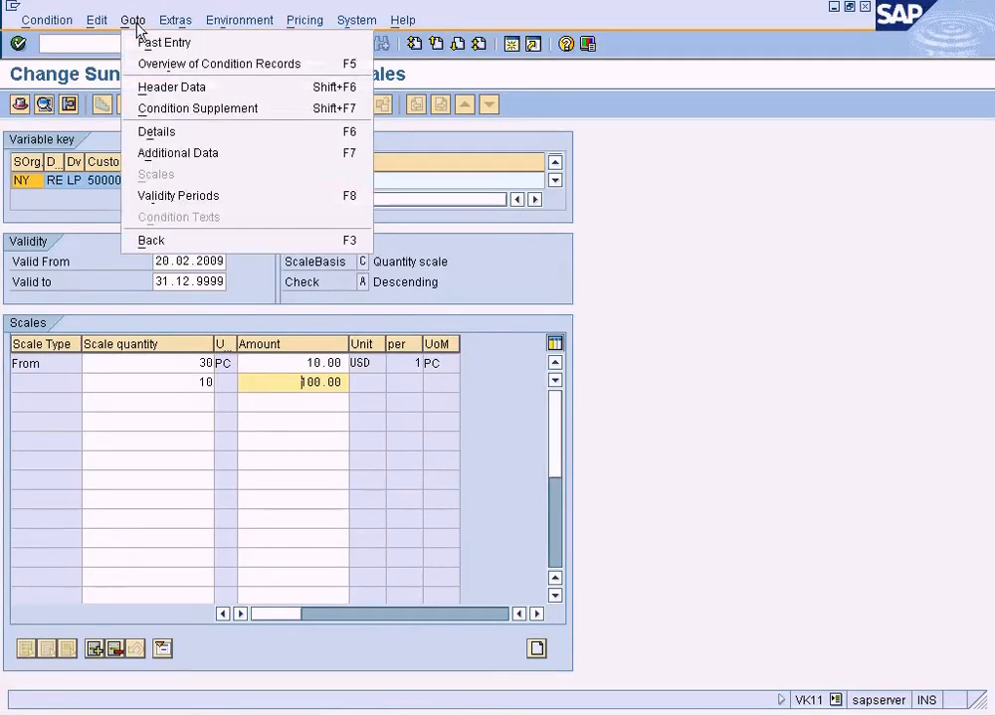
pyautogui.click(204, 113)
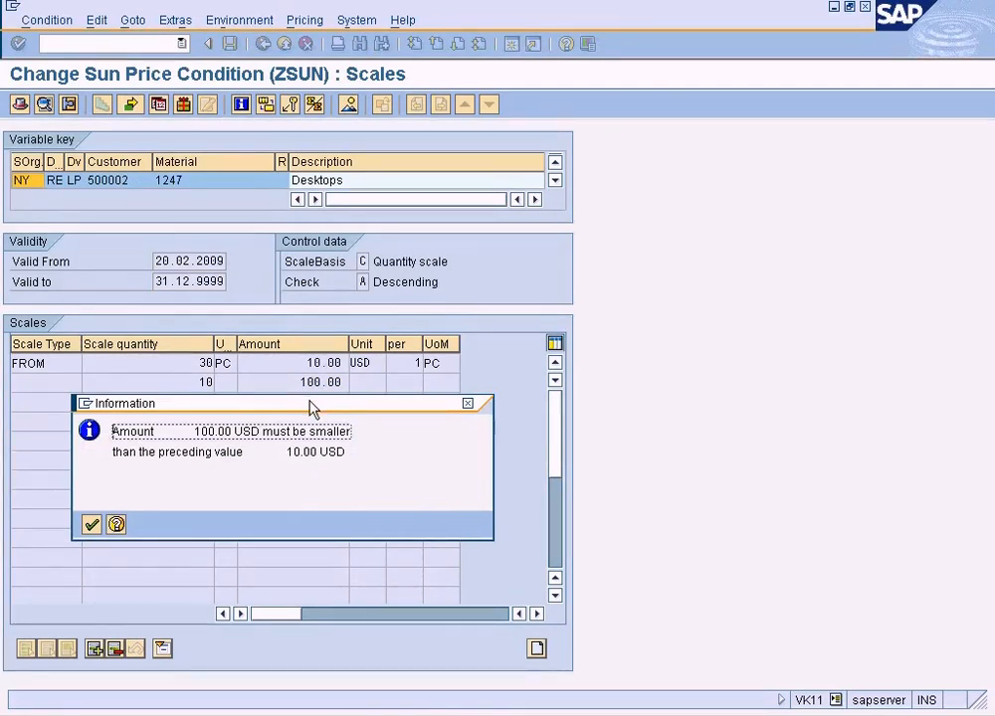
pyautogui.click(92, 525)
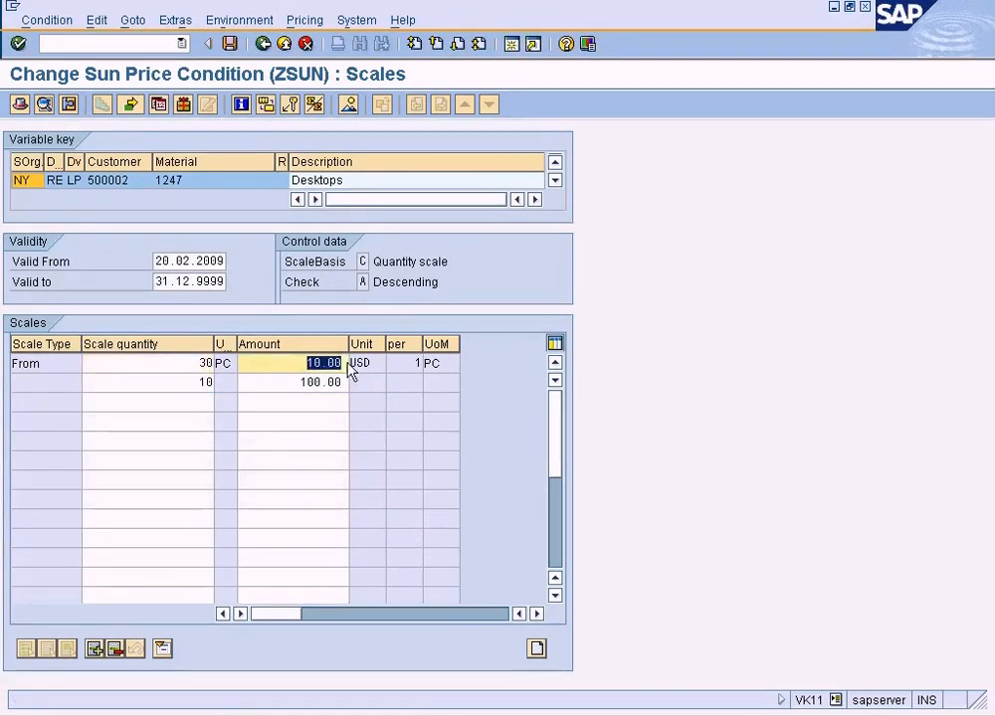
# Set the scale amounts to 100 USD on the 30 PC line and 10 USD on the 10 PC line.
pyautogui.write('100')
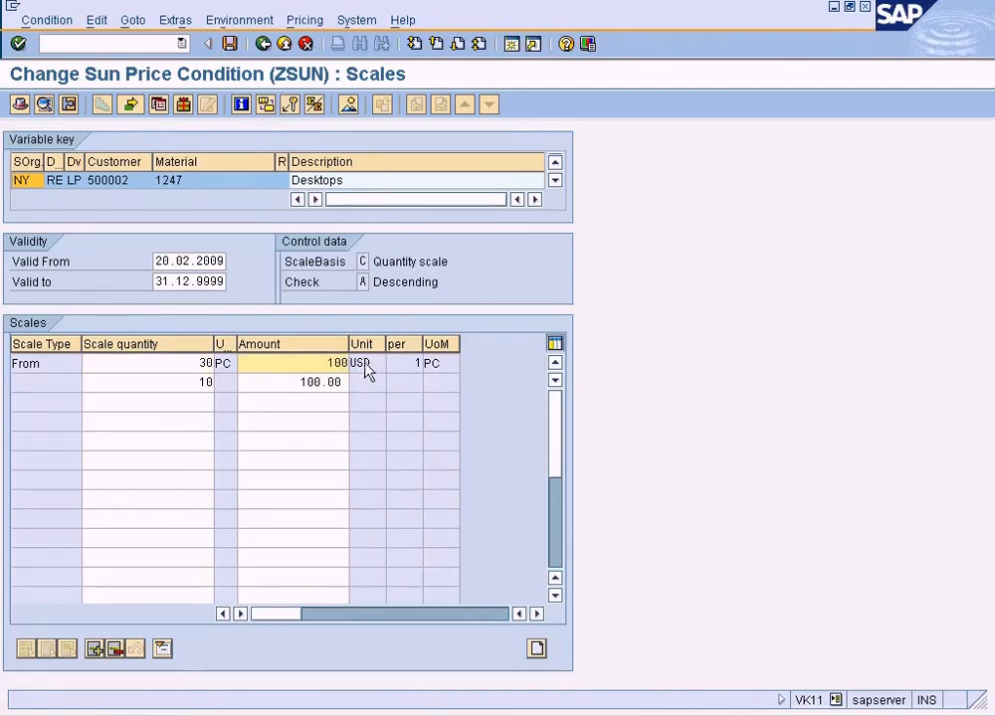
pyautogui.moveTo(290, 388); pyautogui.dragTo(371, 389)
pyautogui.write('10')
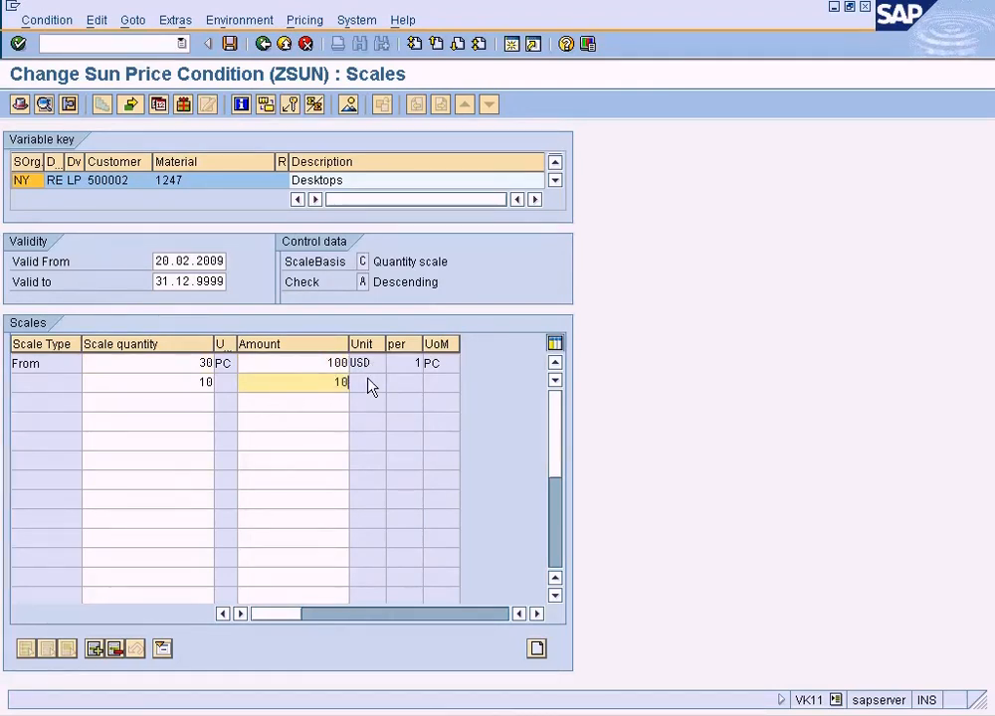
# Return the amounts to 10 for 30 PC and 100 for 10 PC, and retry opening the condition supplement.
pyautogui.click(320, 368)
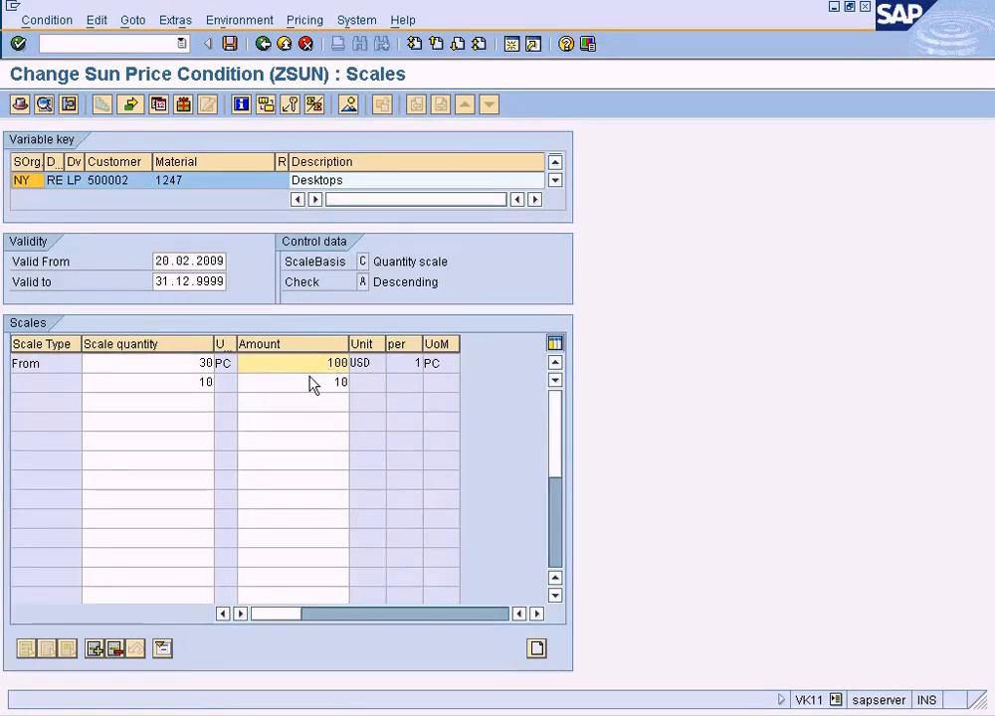
pyautogui.doubleClick(346, 368)
pyautogui.write('10')
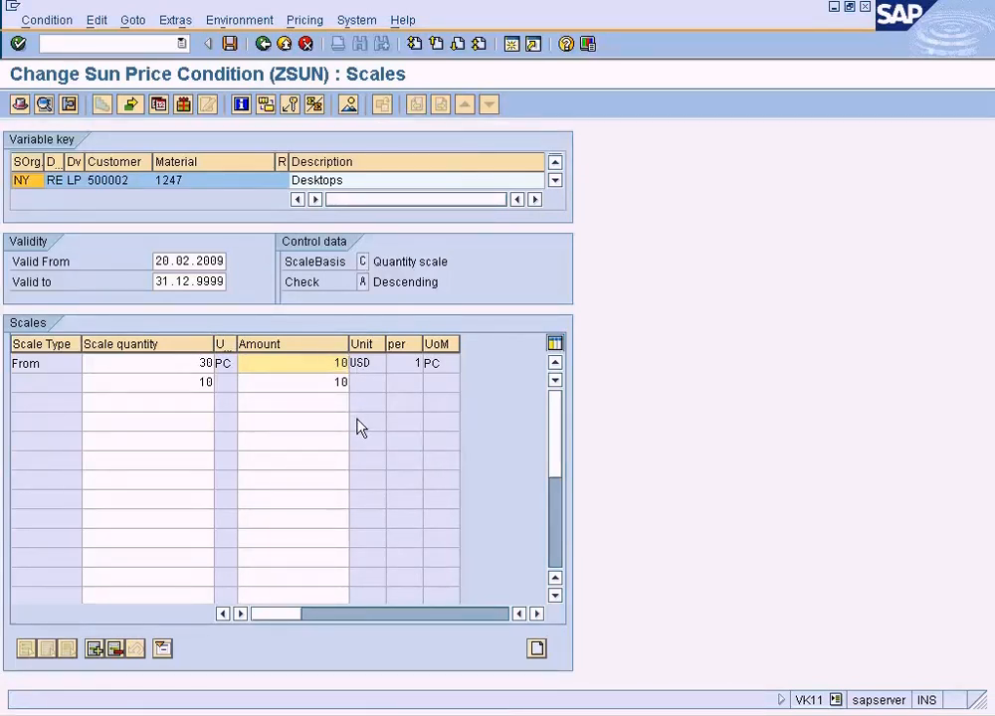
pyautogui.doubleClick(321, 384)
pyautogui.write('100')
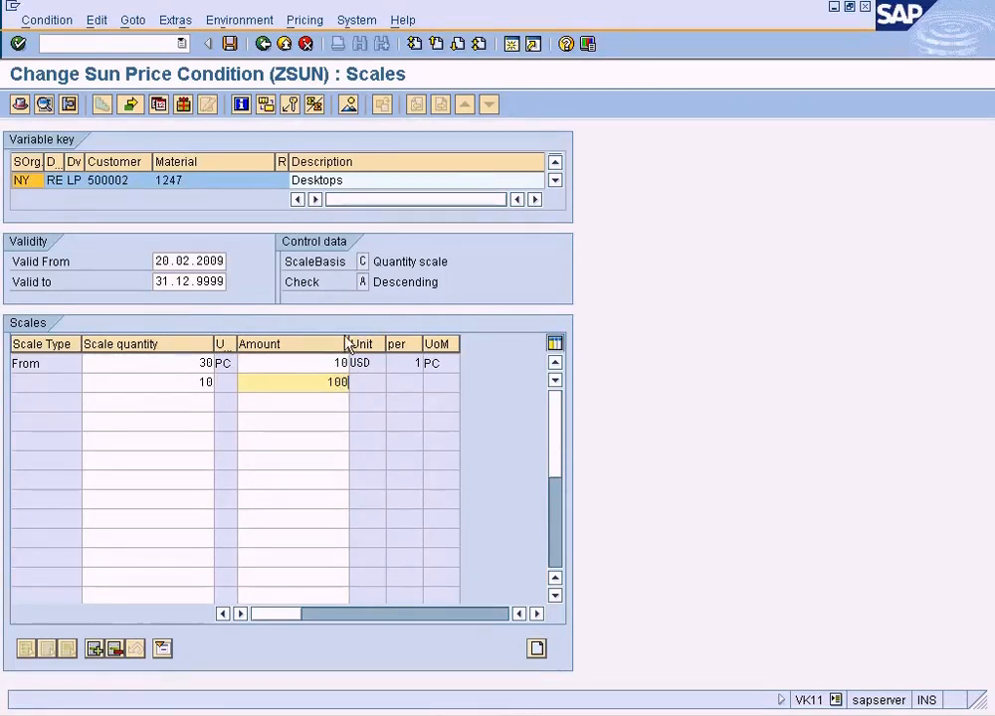
pyautogui.click(132, 20)
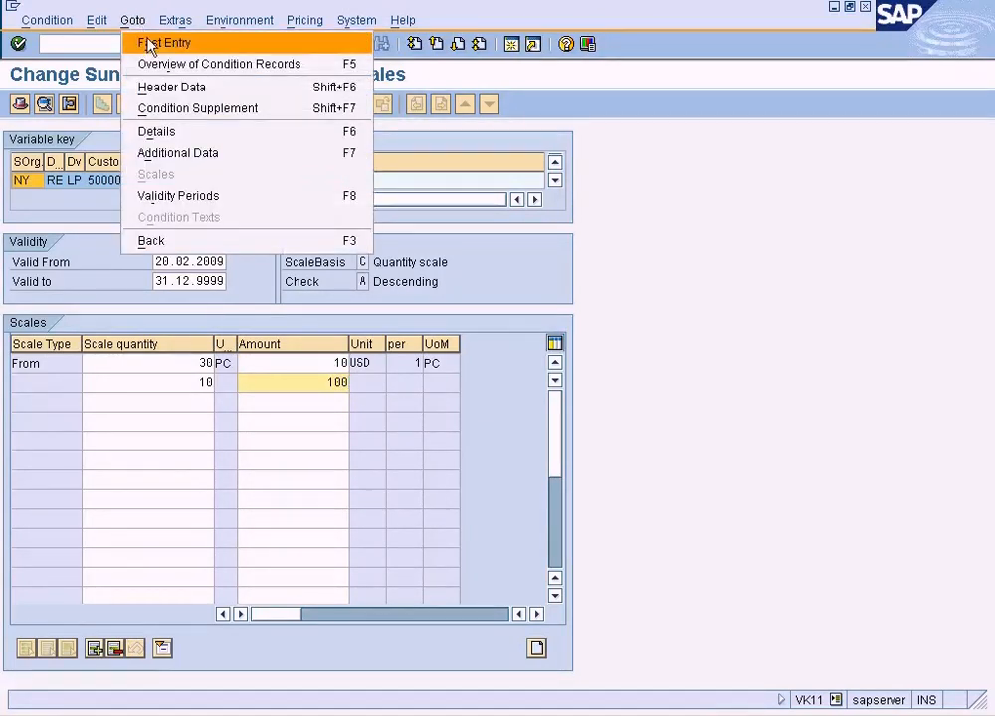
pyautogui.click(195, 107)
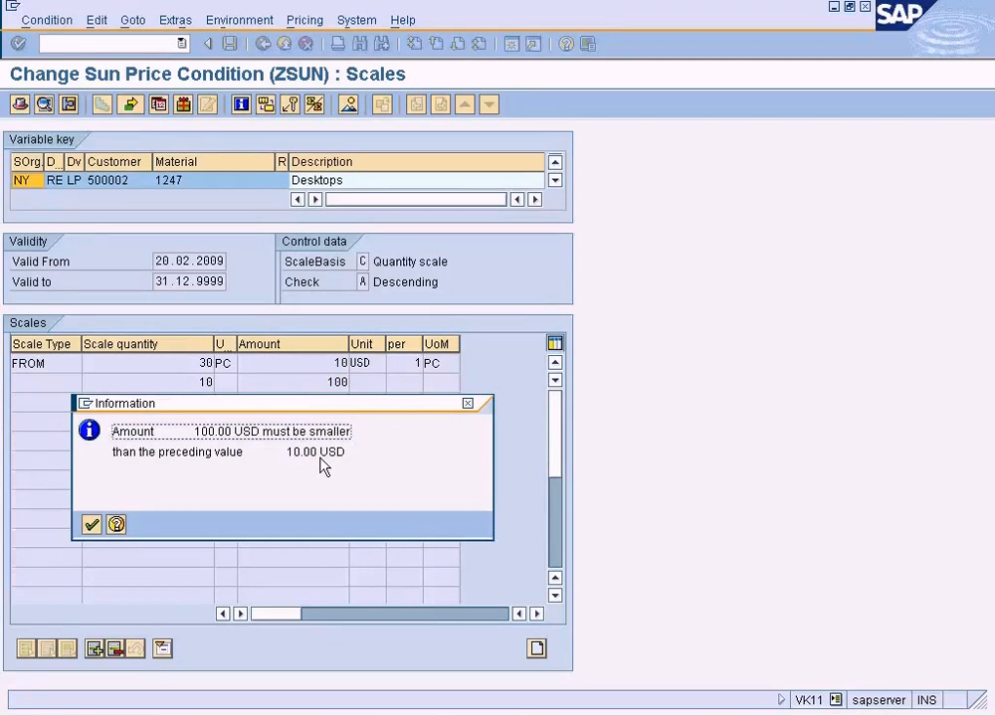
pyautogui.click(91, 525)
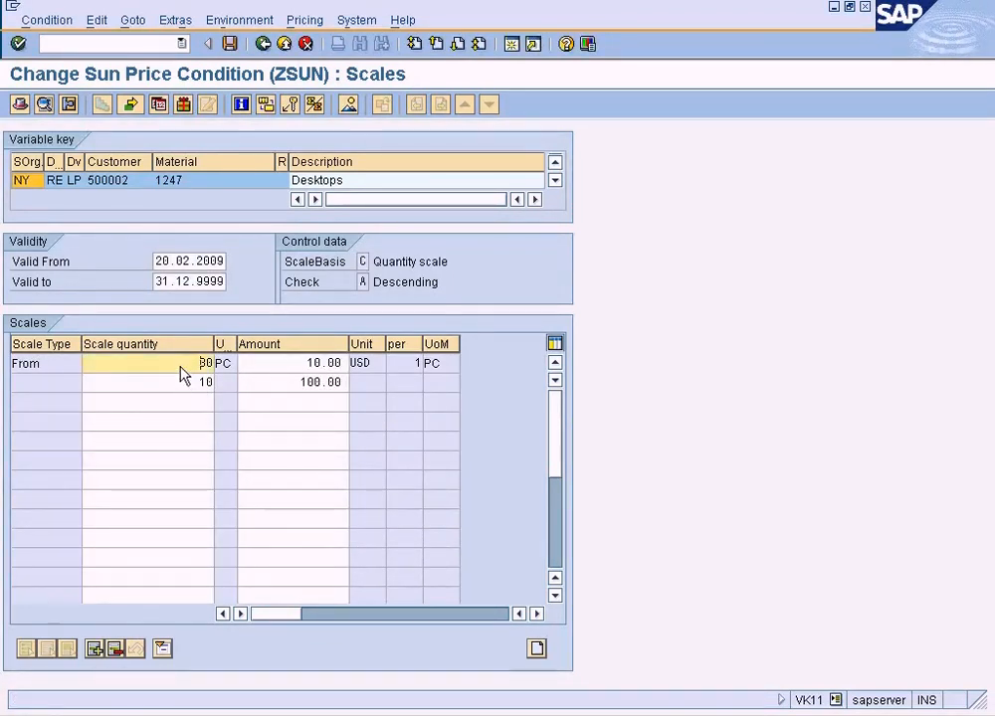
# Re-enter the scale lines as from 10 PC at 100 USD and from 30 PC at 10 USD.
pyautogui.moveTo(184, 376); pyautogui.dragTo(256, 378)
pyautogui.write('10')
pyautogui.press('Tab')
pyautogui.write('100')
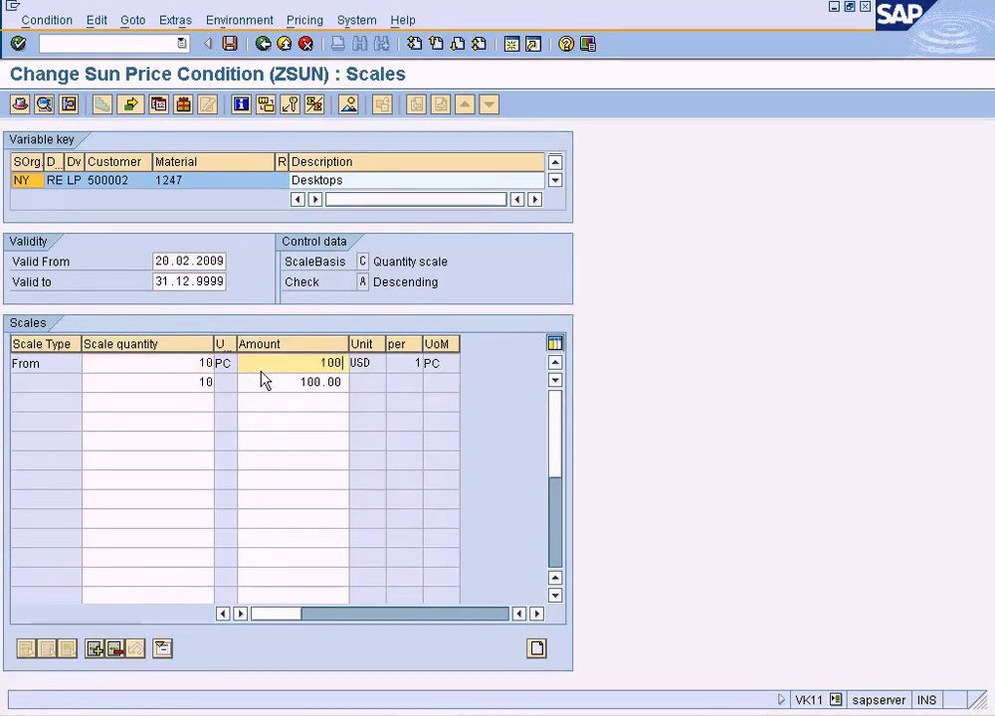
pyautogui.press('Tab')
pyautogui.write('30')
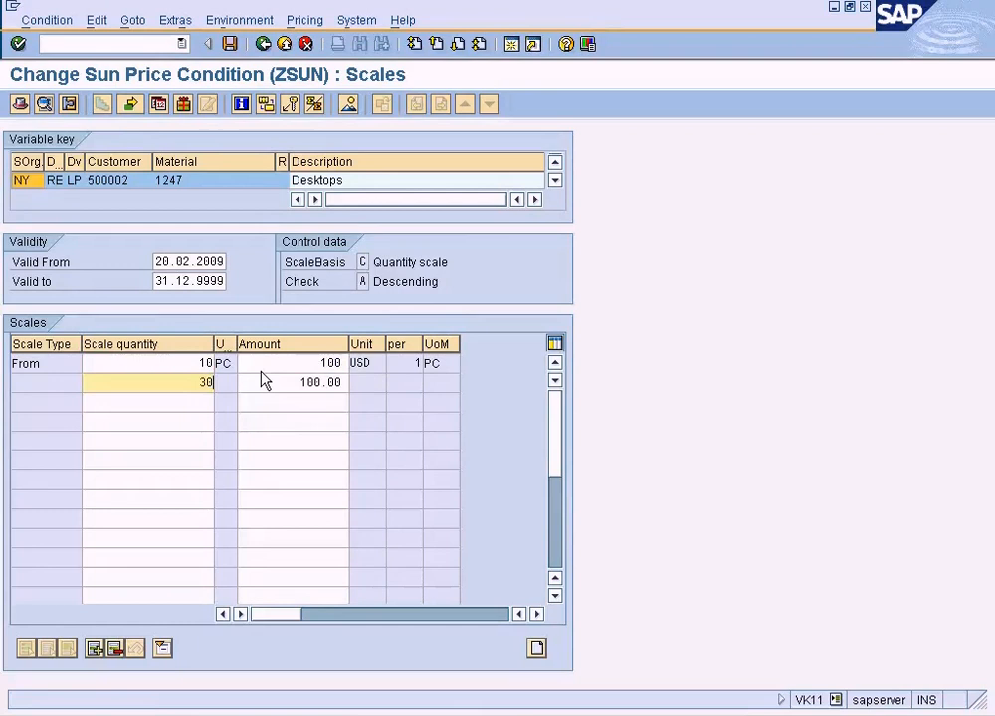
pyautogui.press('Tab')
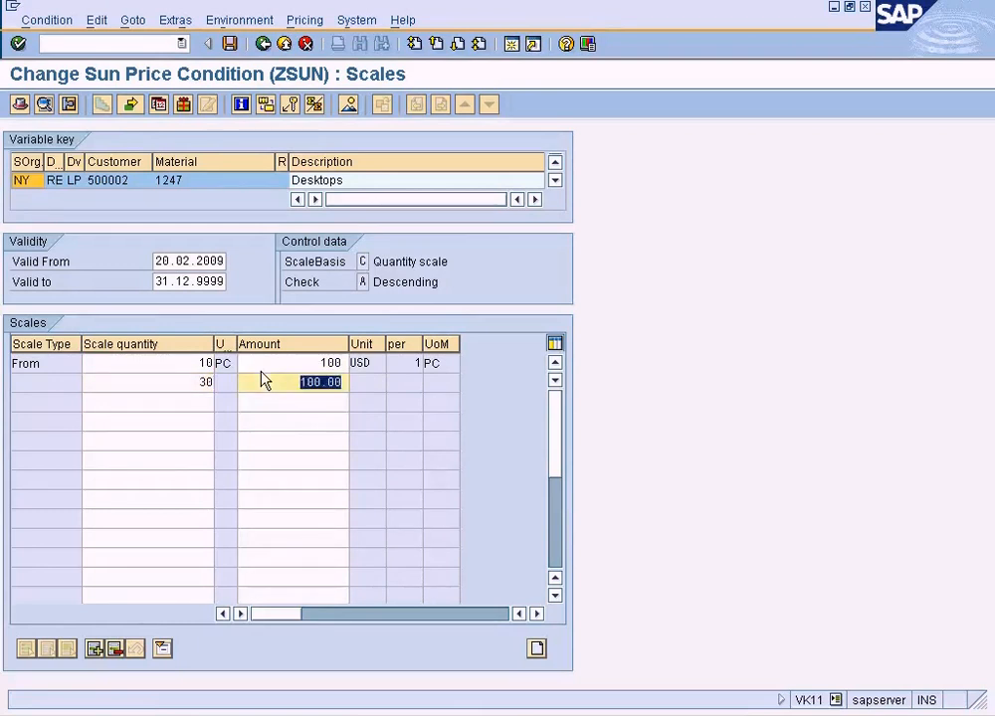
pyautogui.write('10')
pyautogui.click(272, 366)
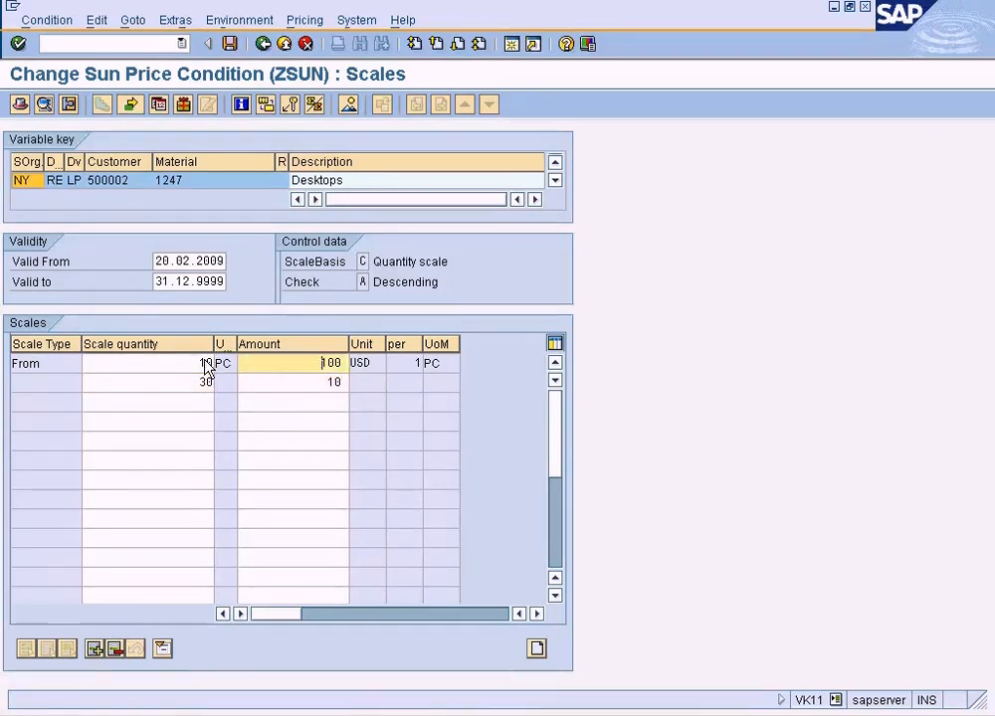
pyautogui.click(207, 388)
pyautogui.click(280, 365)
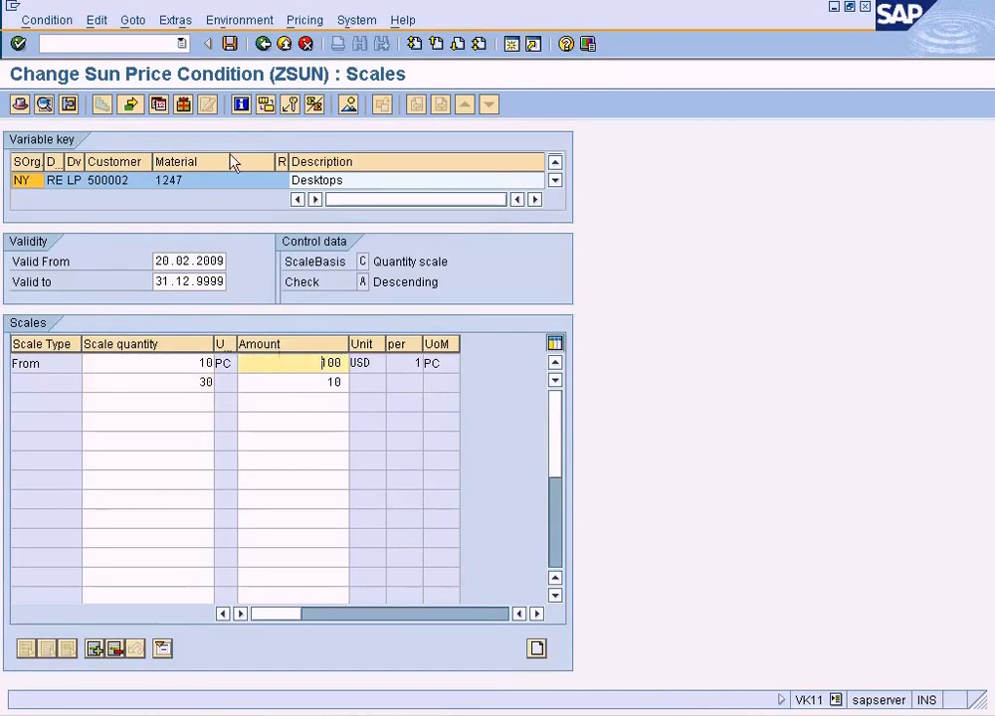
# Open the condition supplement screen for the ZSUN condition record of material 1247.
pyautogui.click(133, 24)
pyautogui.moveTo(165, 26)
pyautogui.moveTo(133, 22)
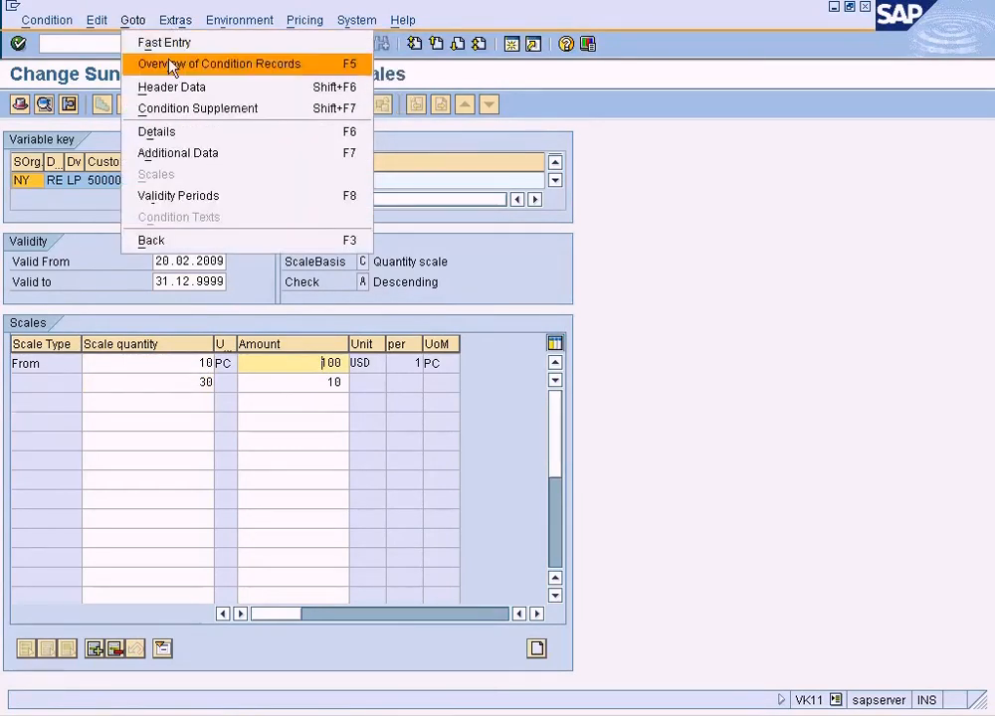
pyautogui.click(217, 109)
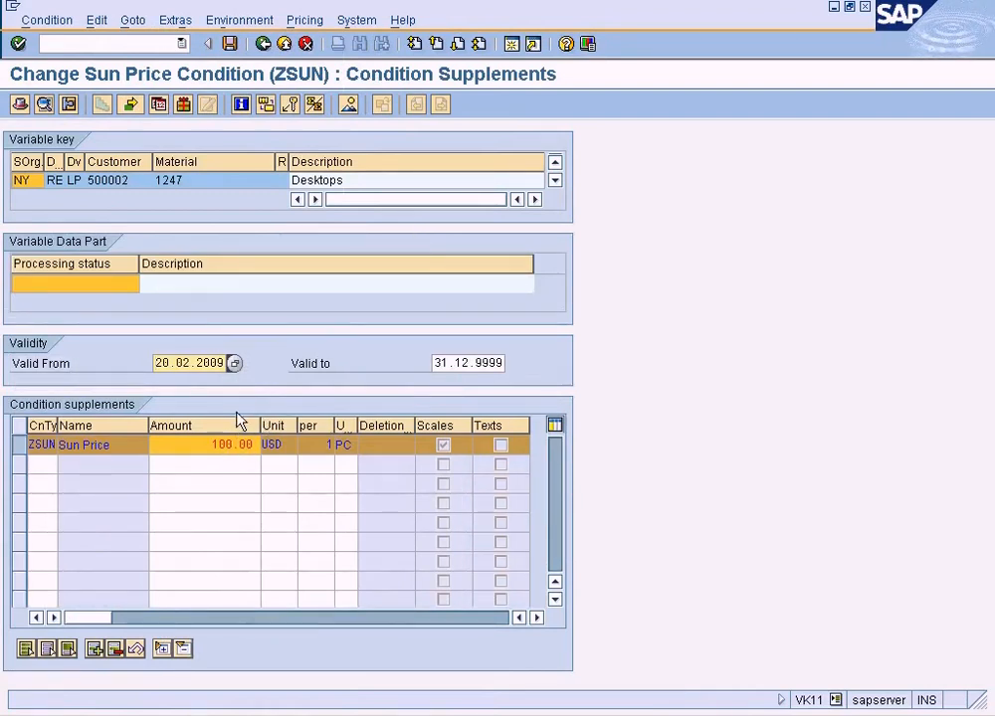
# Look up the condition types available for the empty supplement line below ZSUN and close the list without choosing one.
pyautogui.click(224, 470)
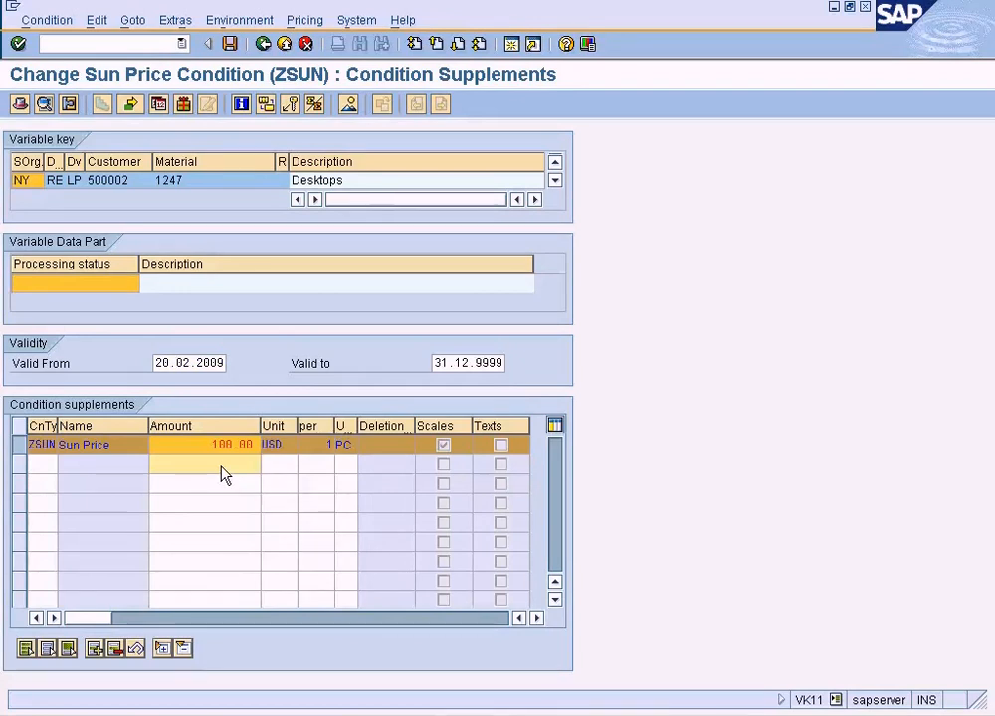
pyautogui.click(48, 465)
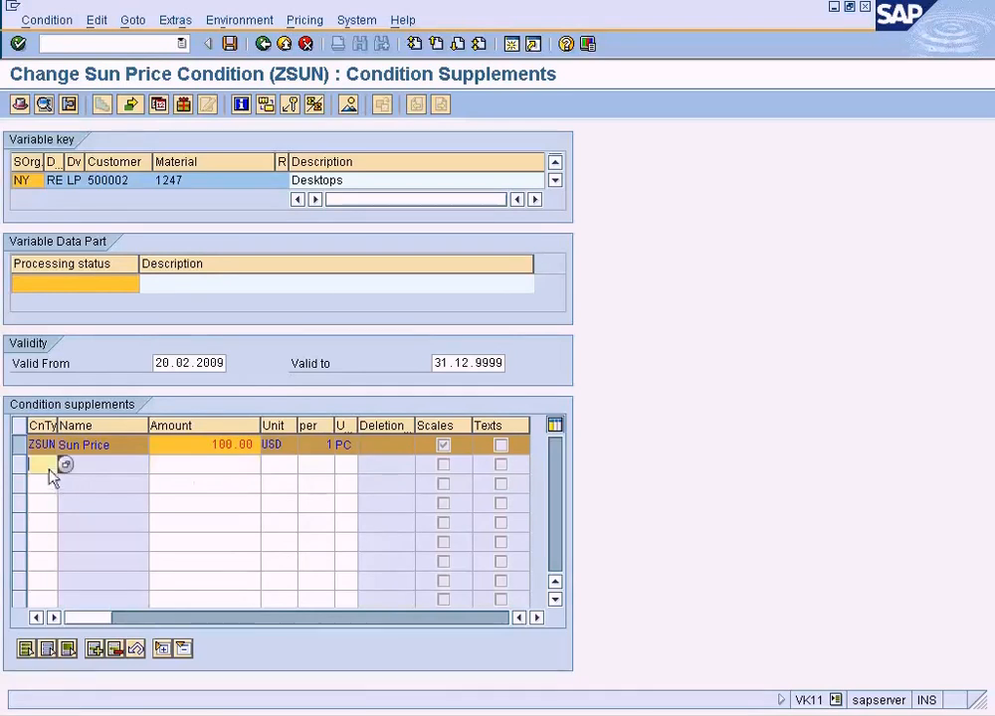
pyautogui.click(65, 465)
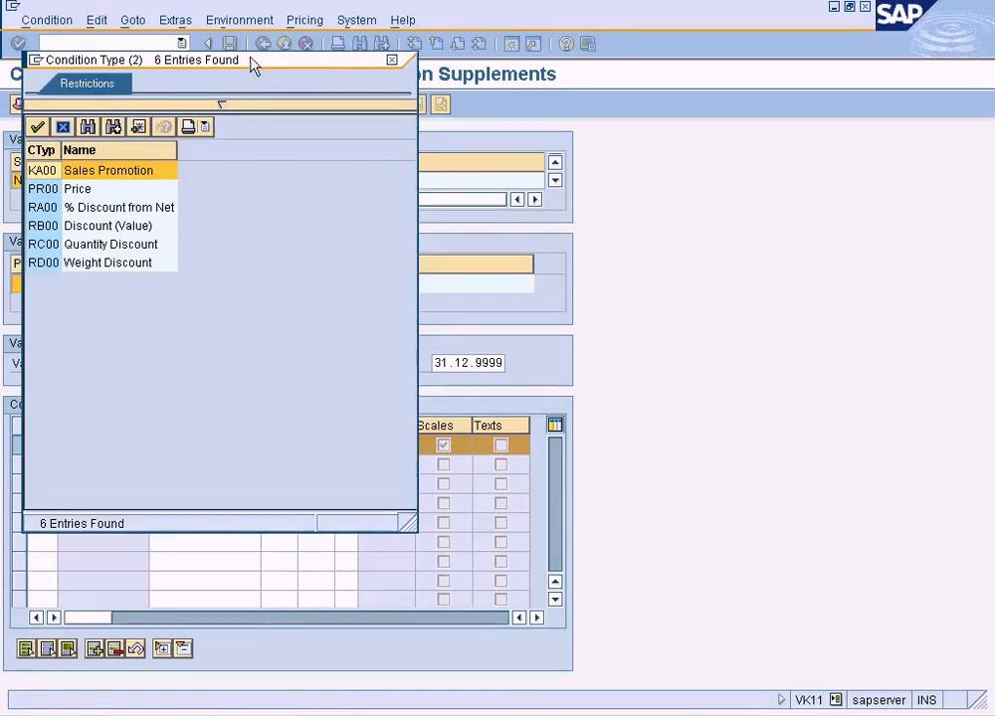
pyautogui.moveTo(252, 65); pyautogui.dragTo(510, 106)
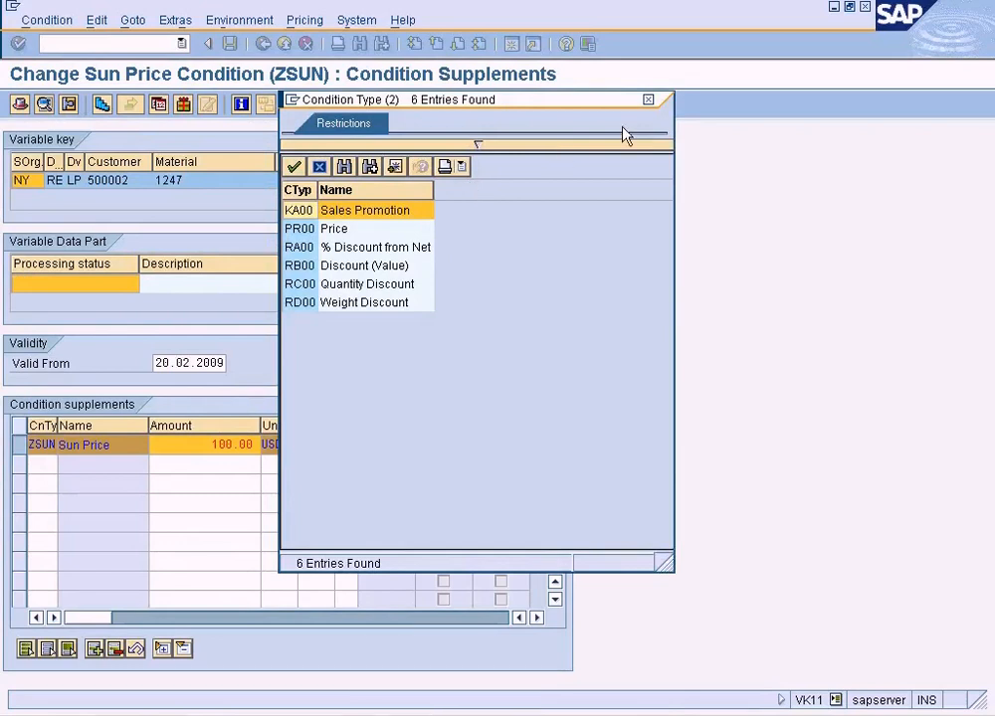
pyautogui.click(647, 101)
# Switch to the SPRO session showing the PR0000 control data and go back to the implementation guide structure.
pyautogui.click(249, 712)
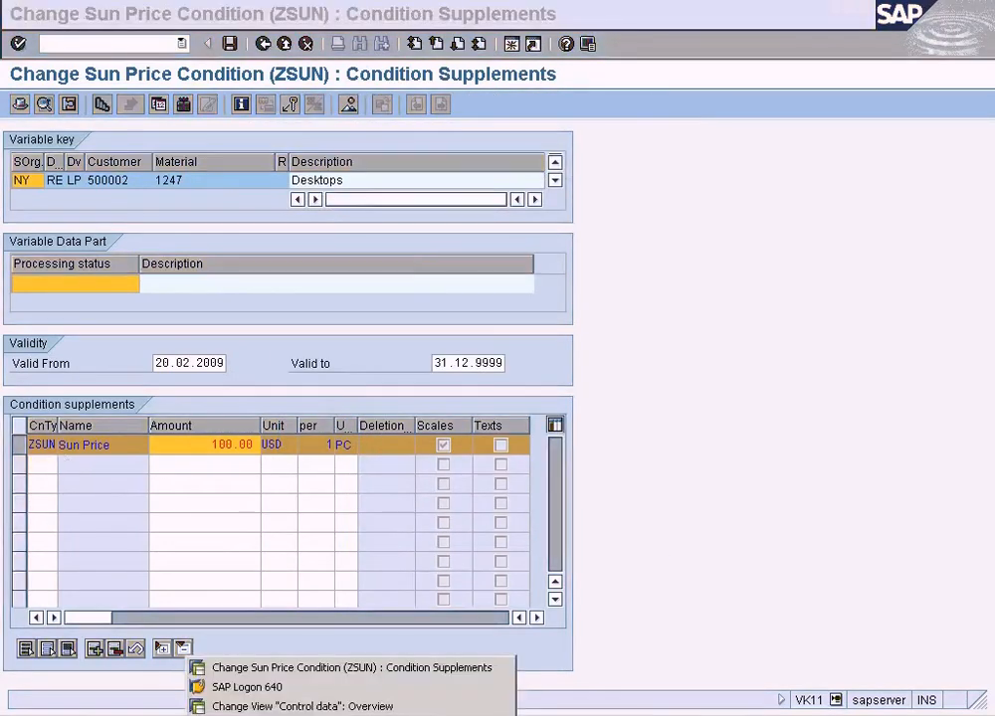
pyautogui.click(309, 707)
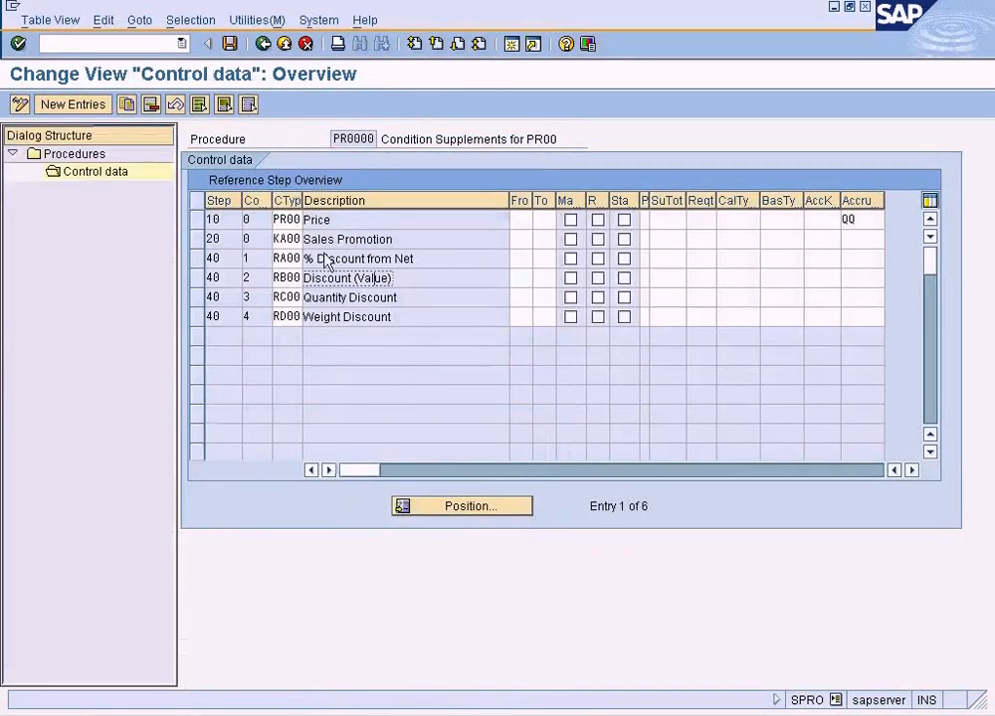
pyautogui.click(263, 44)
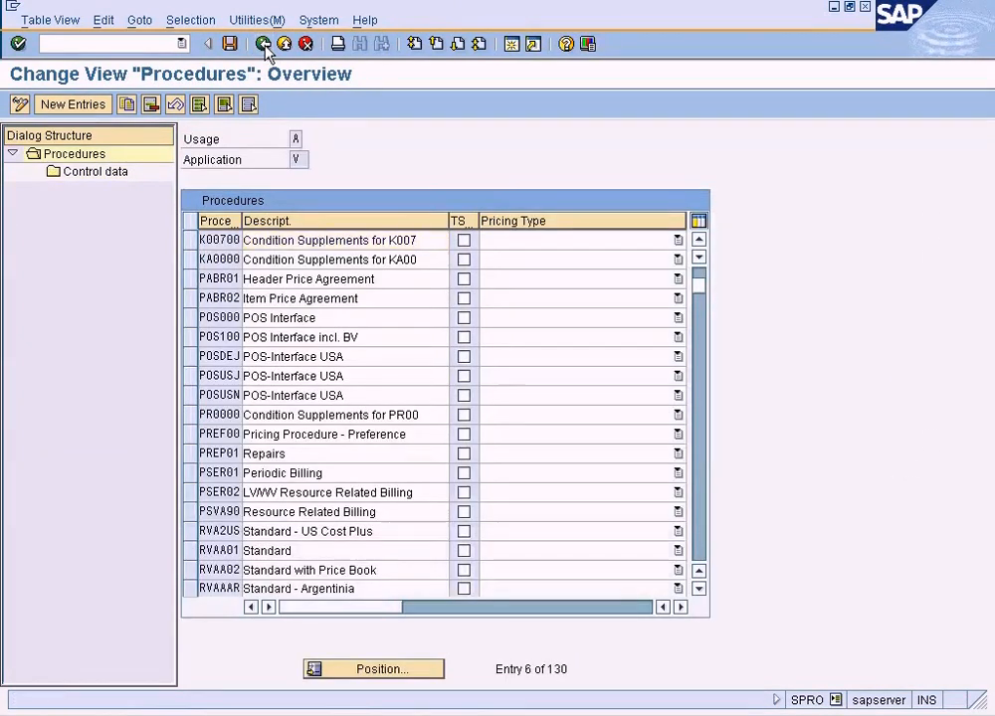
pyautogui.click(264, 45)
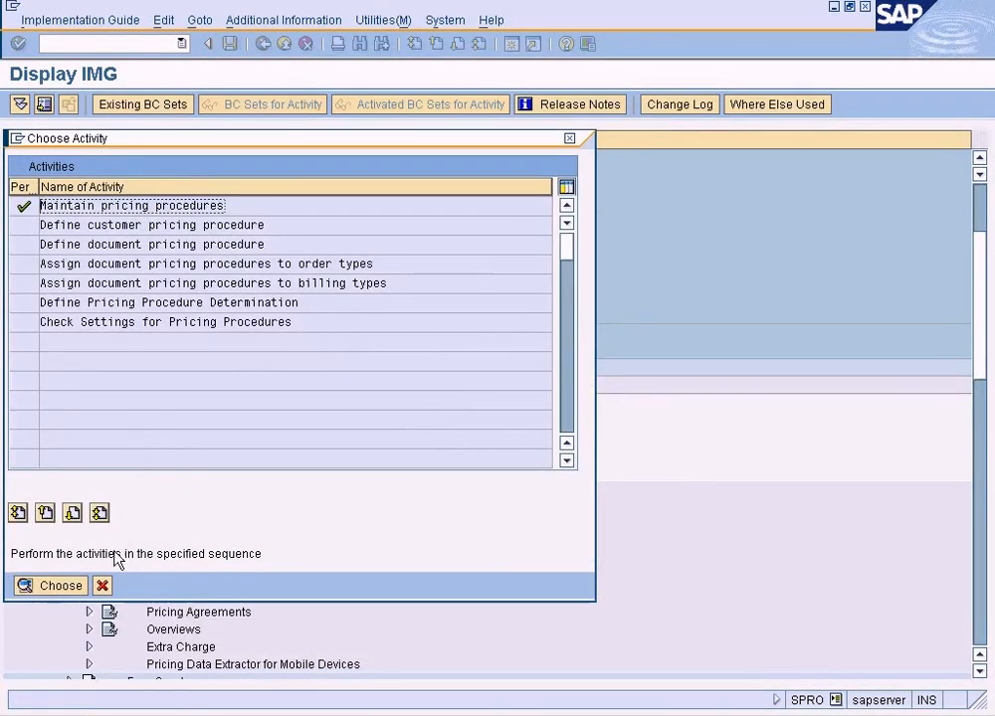
pyautogui.click(102, 585)
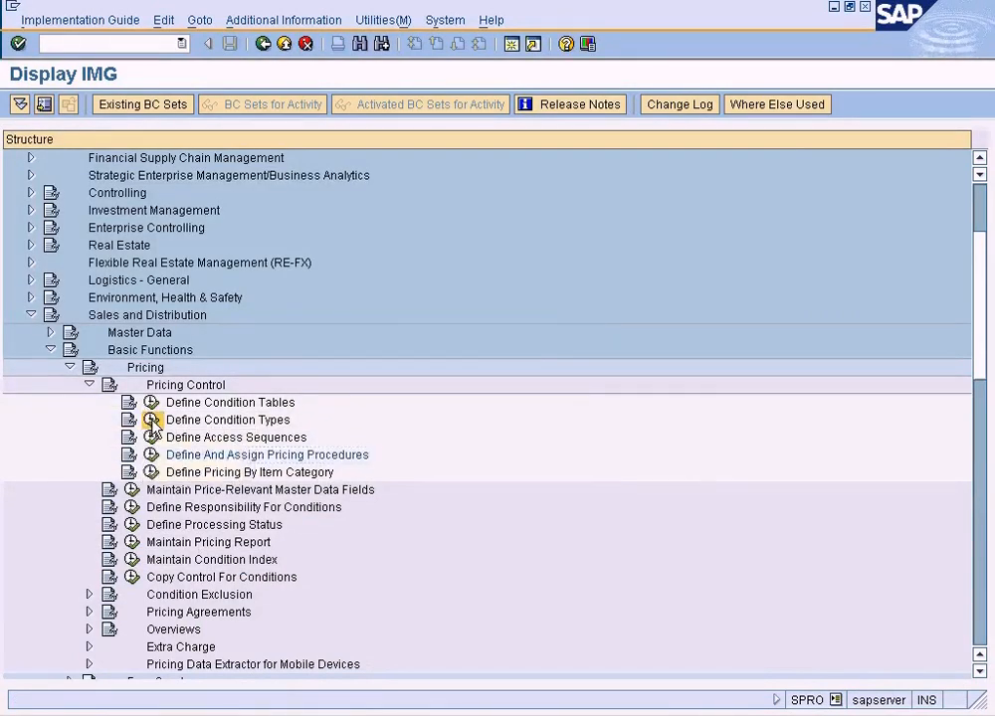
# Open the details of condition type ZSUN under Maintain Condition Types.
pyautogui.click(151, 420)
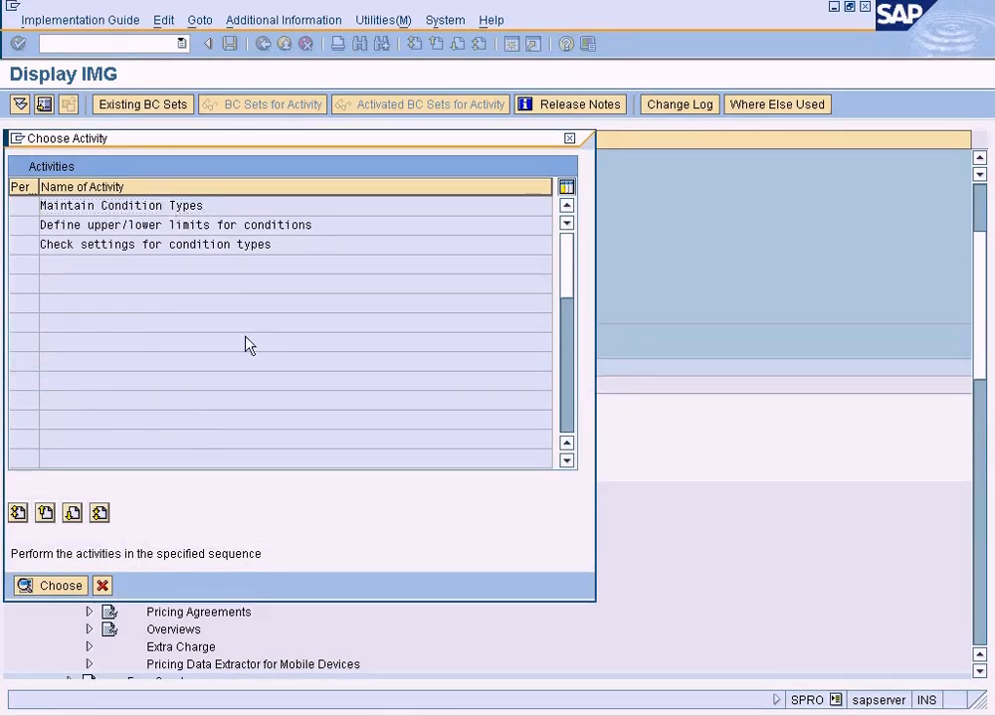
pyautogui.press('Return')
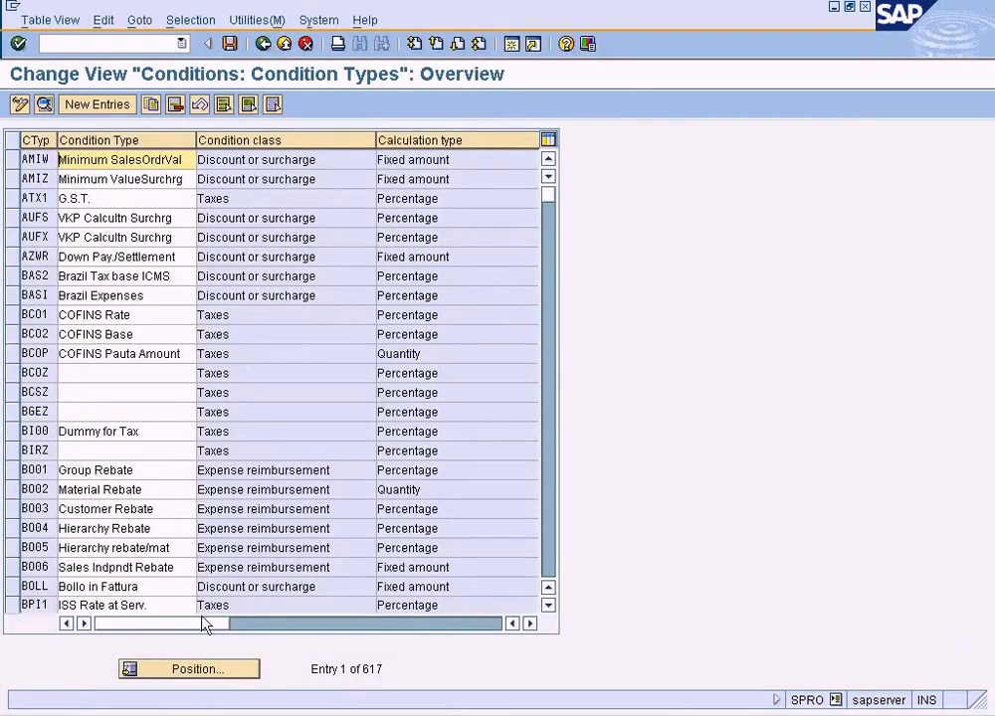
pyautogui.click(205, 670)
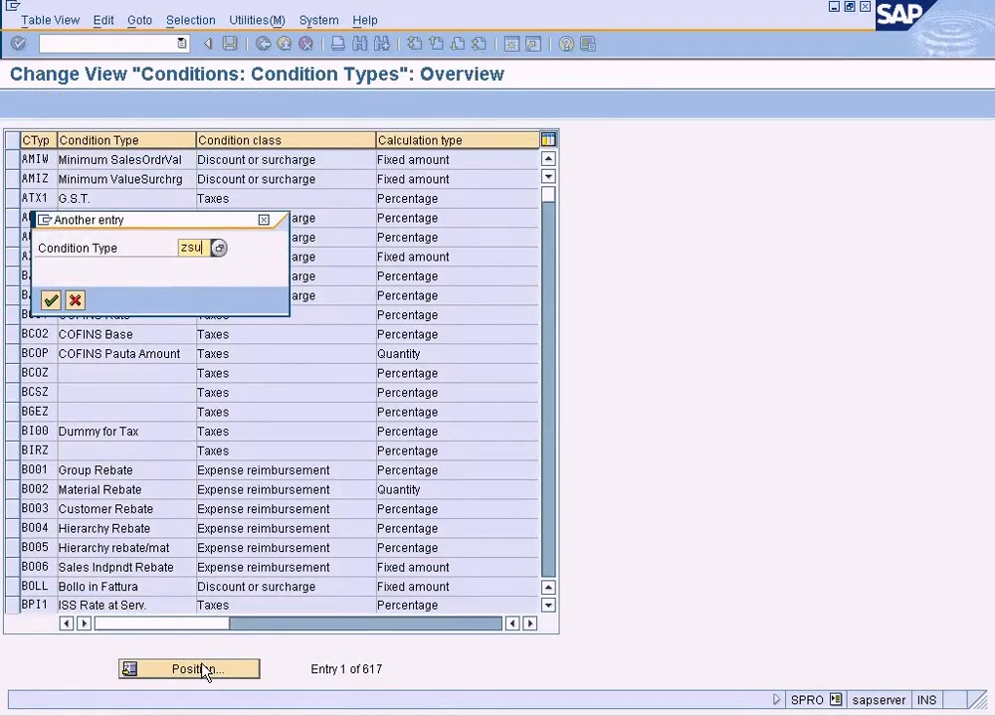
pyautogui.press('Return')
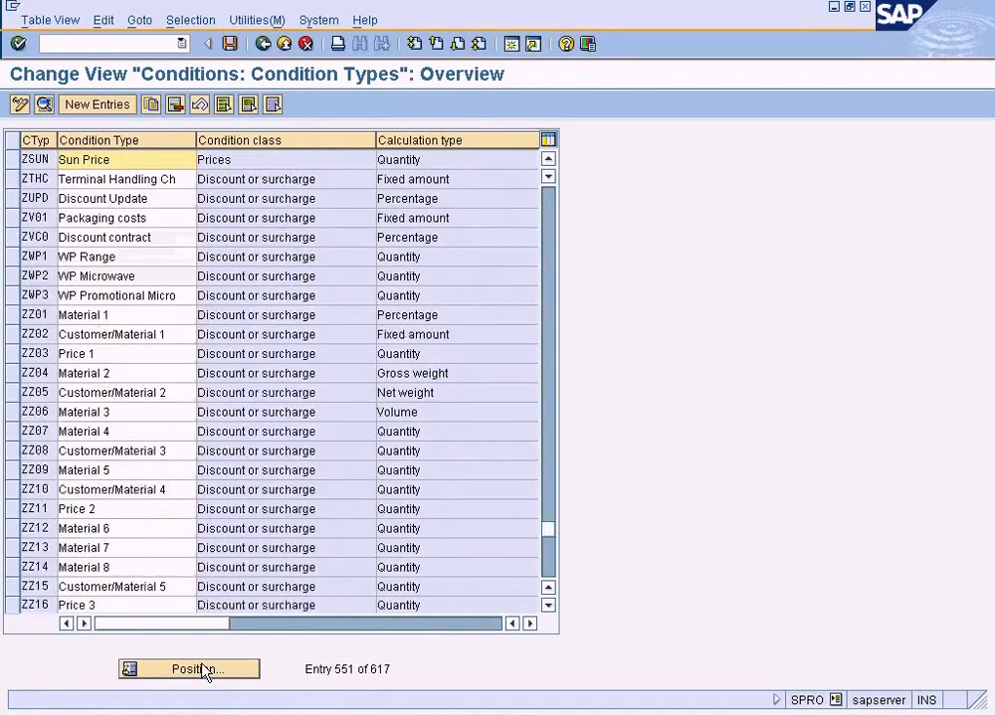
pyautogui.doubleClick(169, 164)
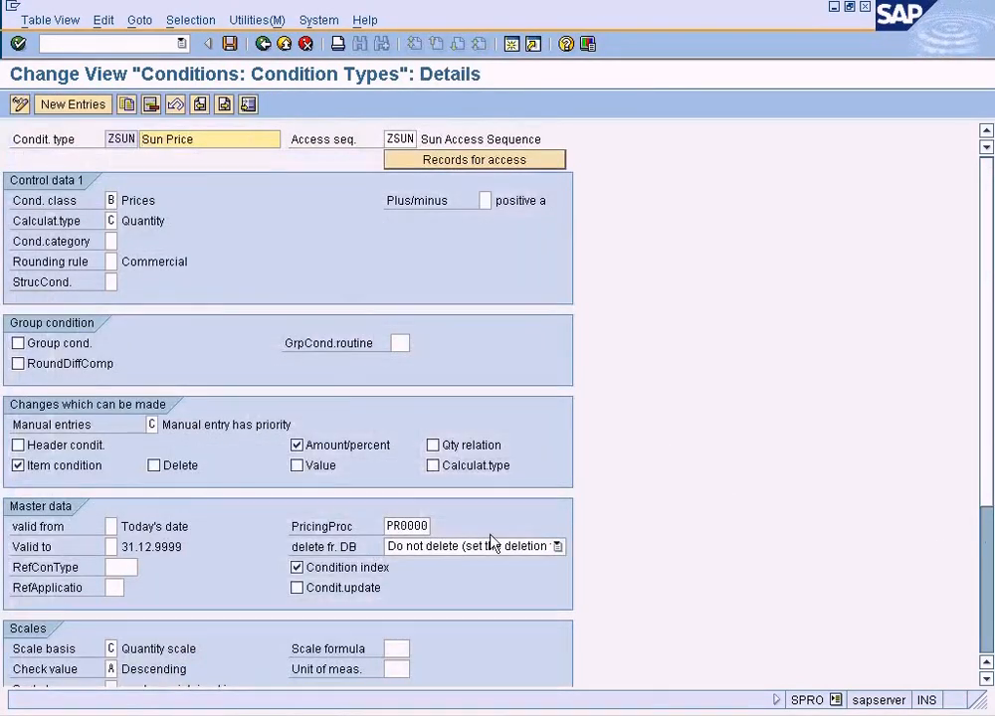
# Read the field help for ZSUN's PricingProc setting, highlight the passage on condition supplements, and return to the implementation guide.
pyautogui.click(418, 527)
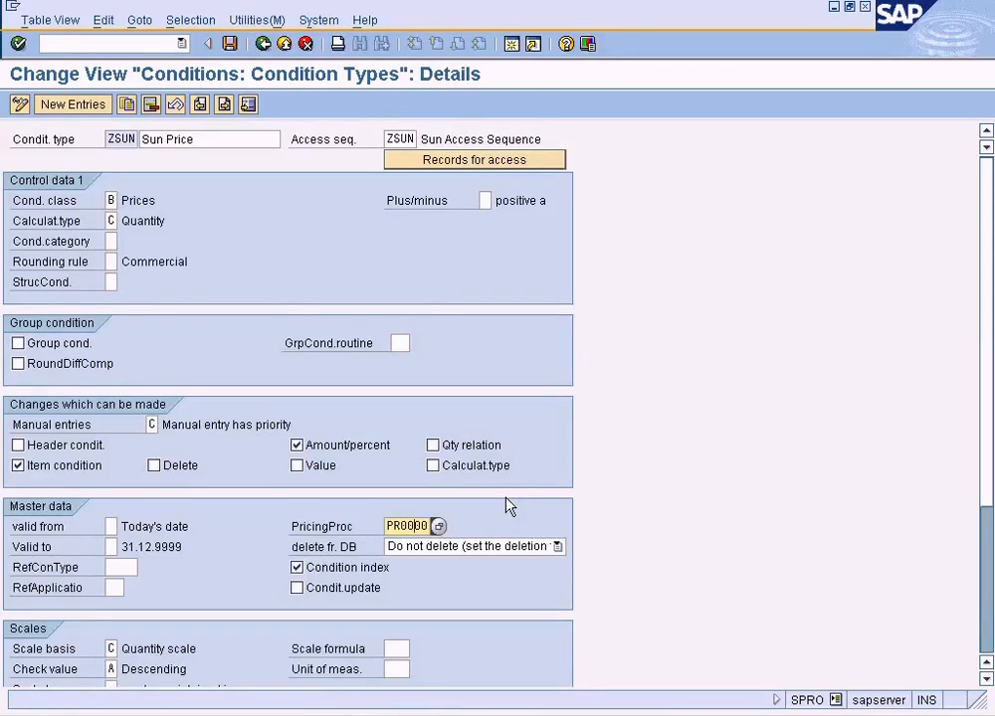
pyautogui.click(505, 499)
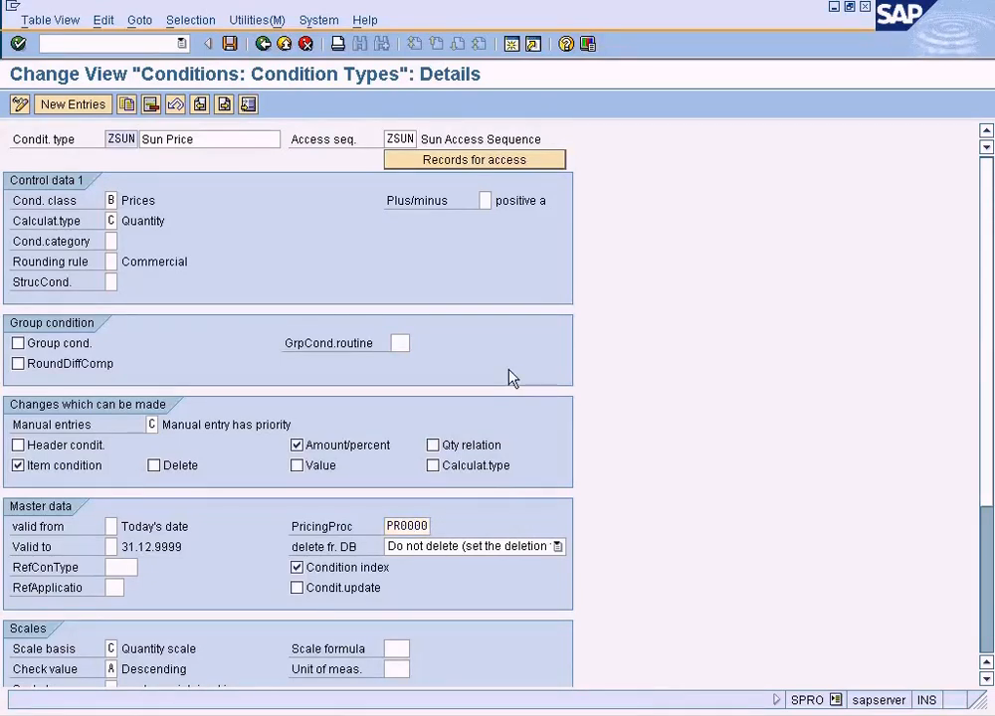
pyautogui.press('F1')
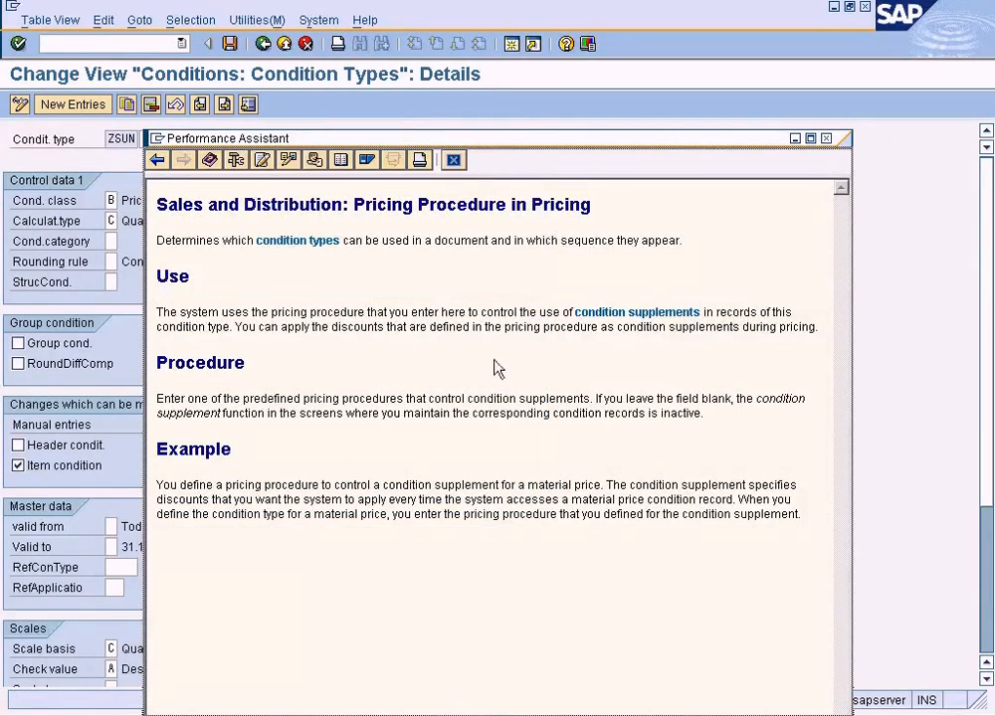
pyautogui.moveTo(311, 313); pyautogui.dragTo(657, 318)
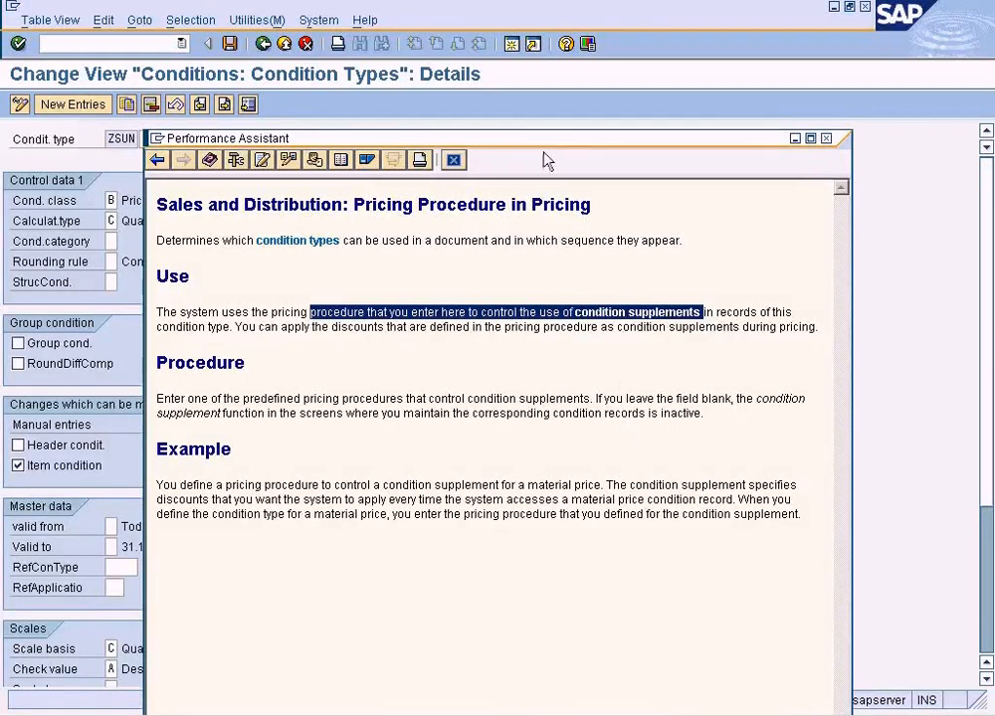
pyautogui.click(454, 160)
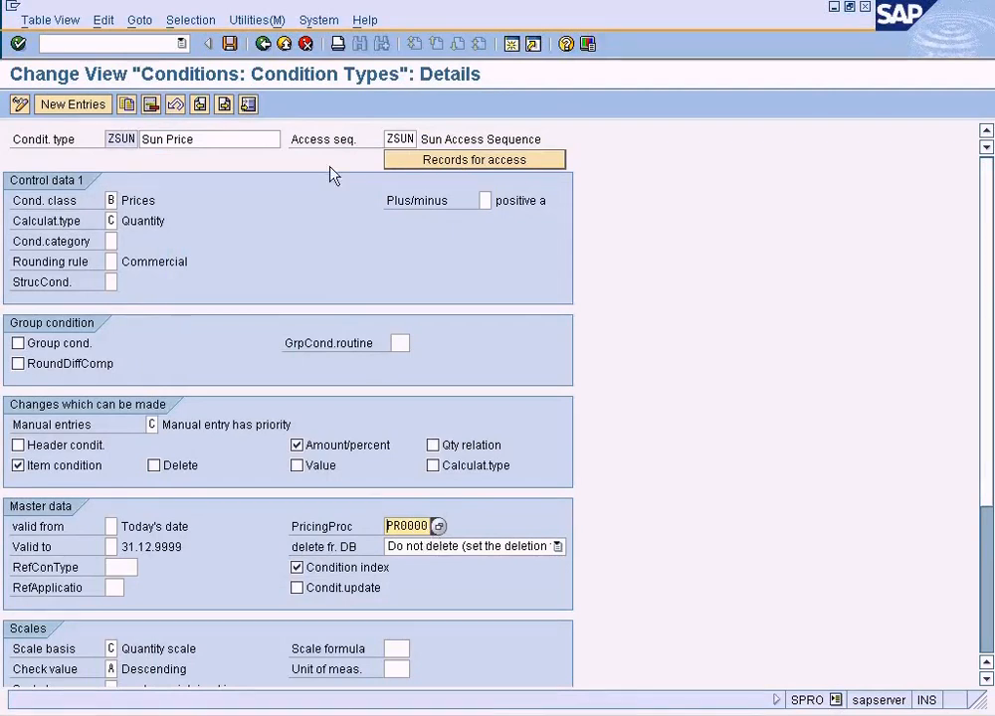
pyautogui.click(264, 44)
pyautogui.click(264, 44)
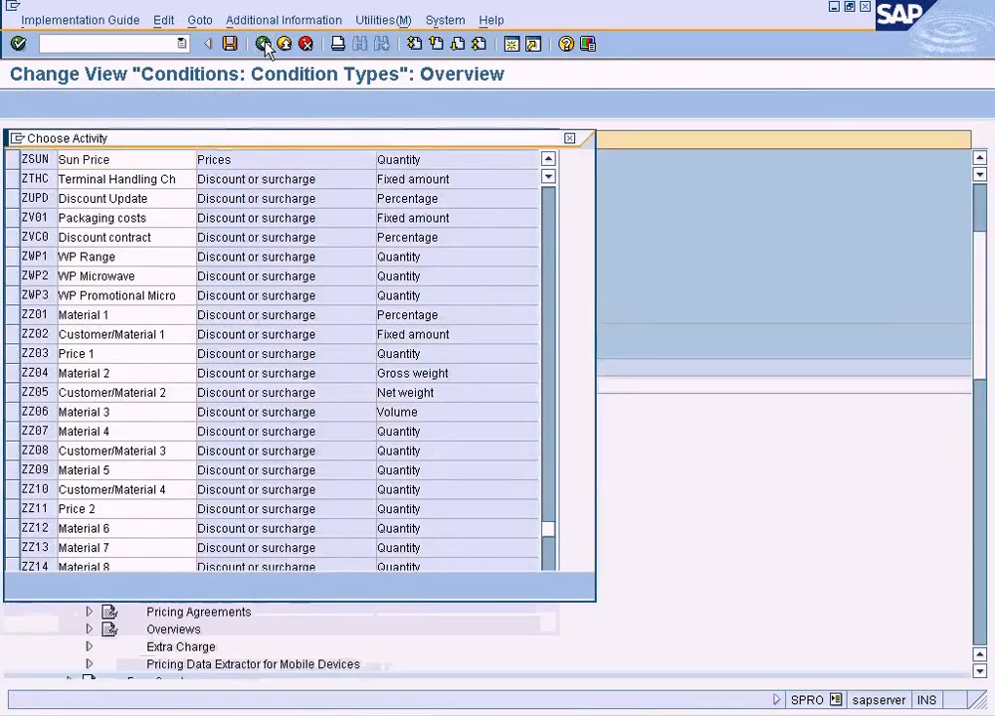
pyautogui.click(101, 585)
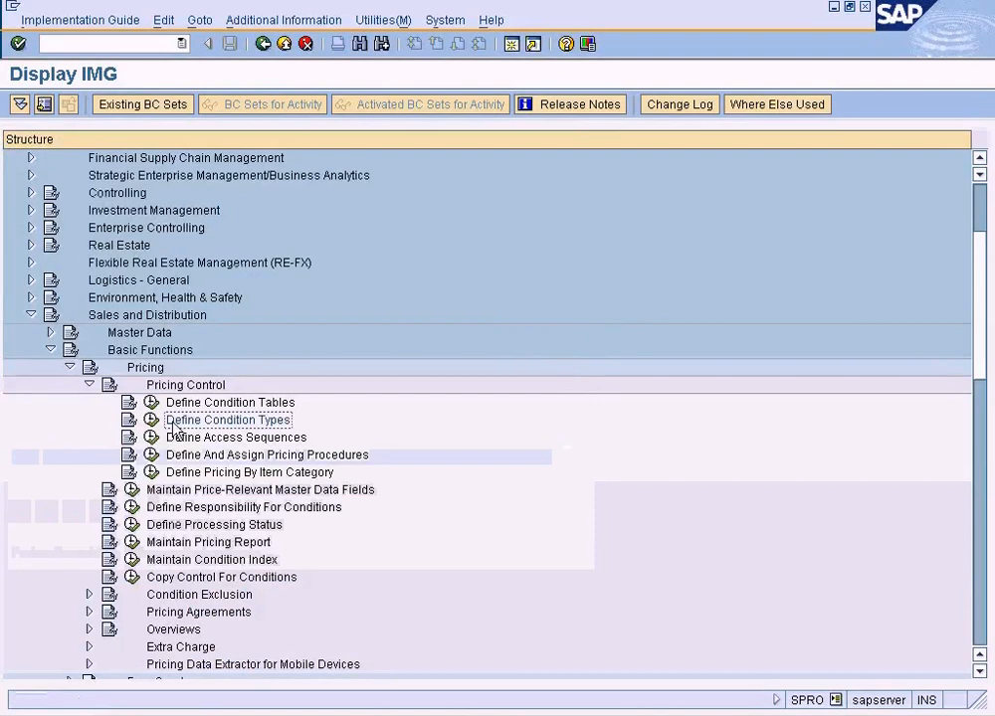
# Find procedure PR0000 under Maintain pricing procedures and display its control data.
pyautogui.click(151, 455)
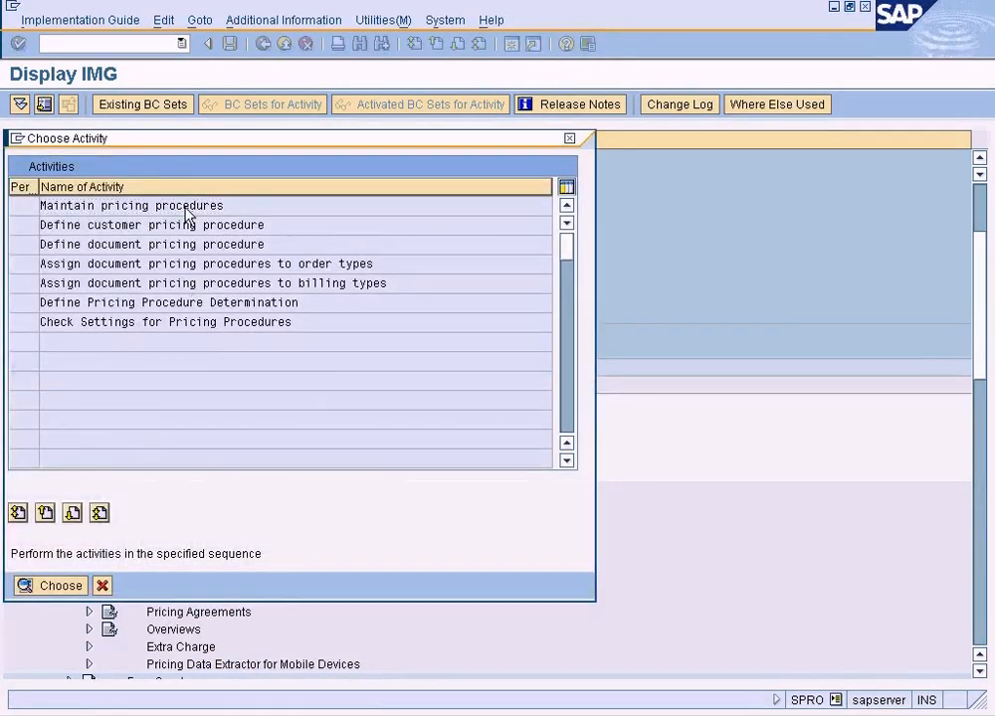
pyautogui.doubleClick(187, 207)
pyautogui.click(384, 670)
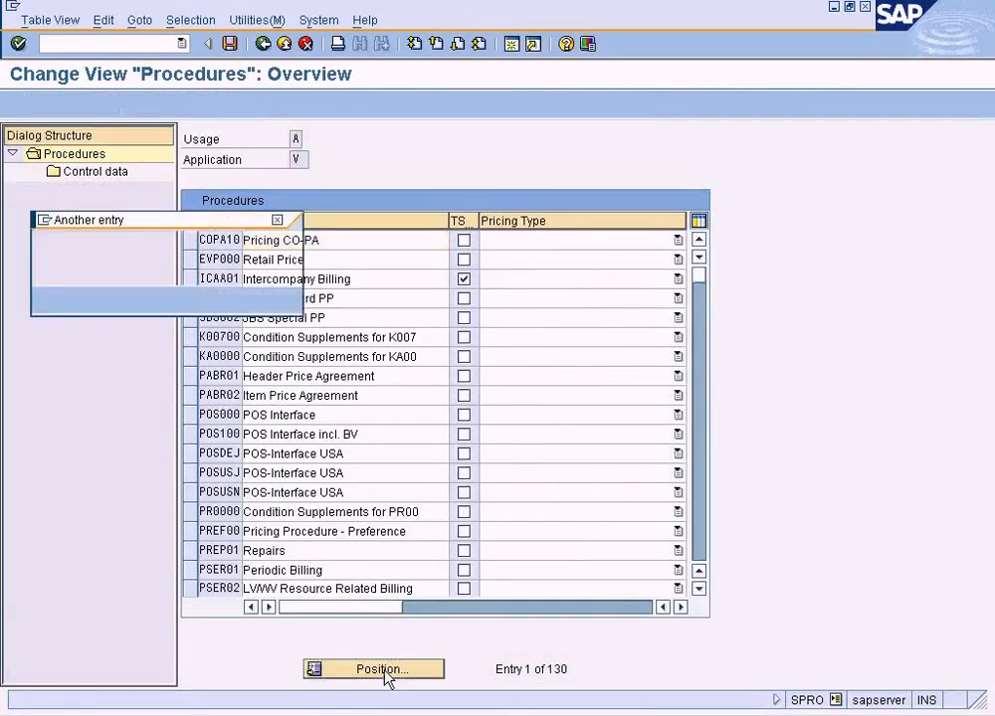
pyautogui.write('pr0000')
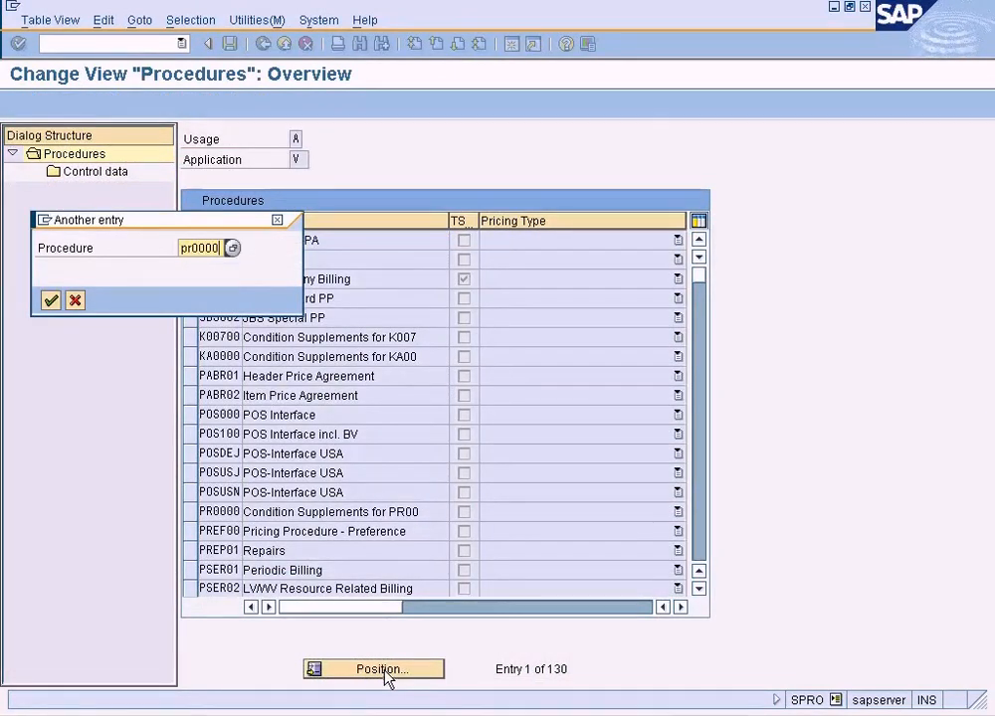
pyautogui.press('Return')
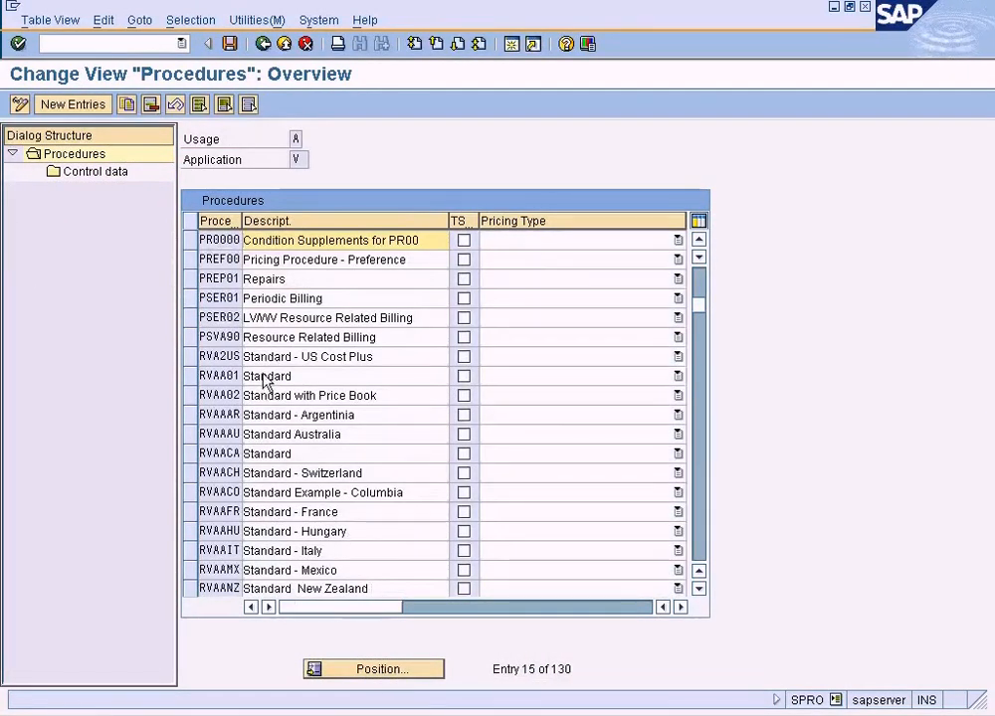
pyautogui.click(189, 241)
pyautogui.doubleClick(110, 176)
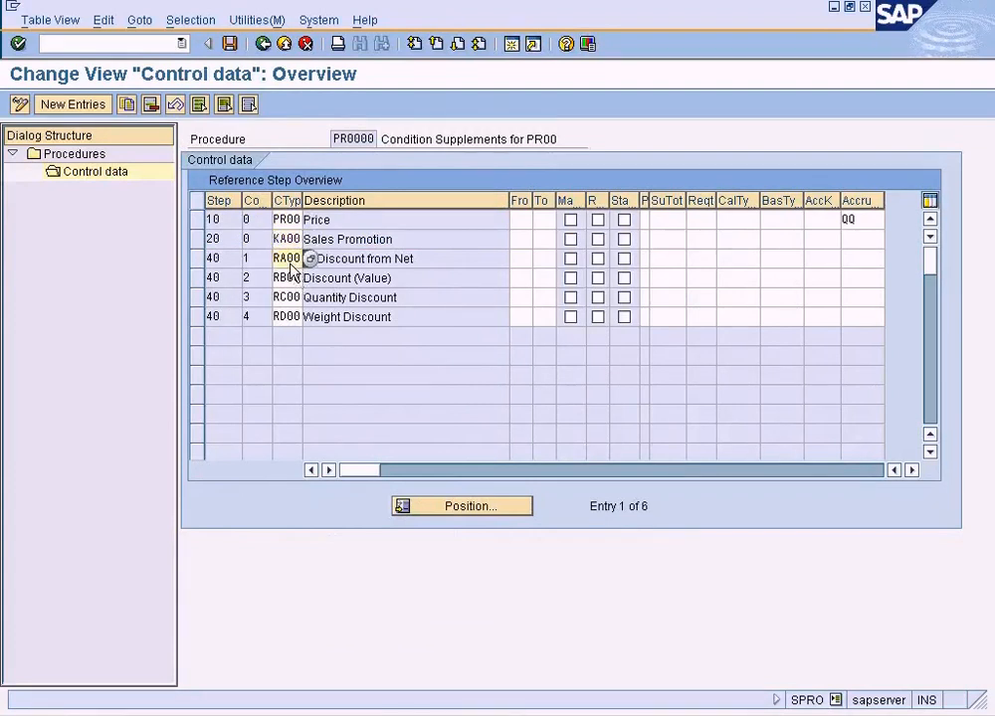
# Switch to the ZSUN condition supplements session and compare its selectable condition types with those in procedure PR0000.
pyautogui.click(245, 705)
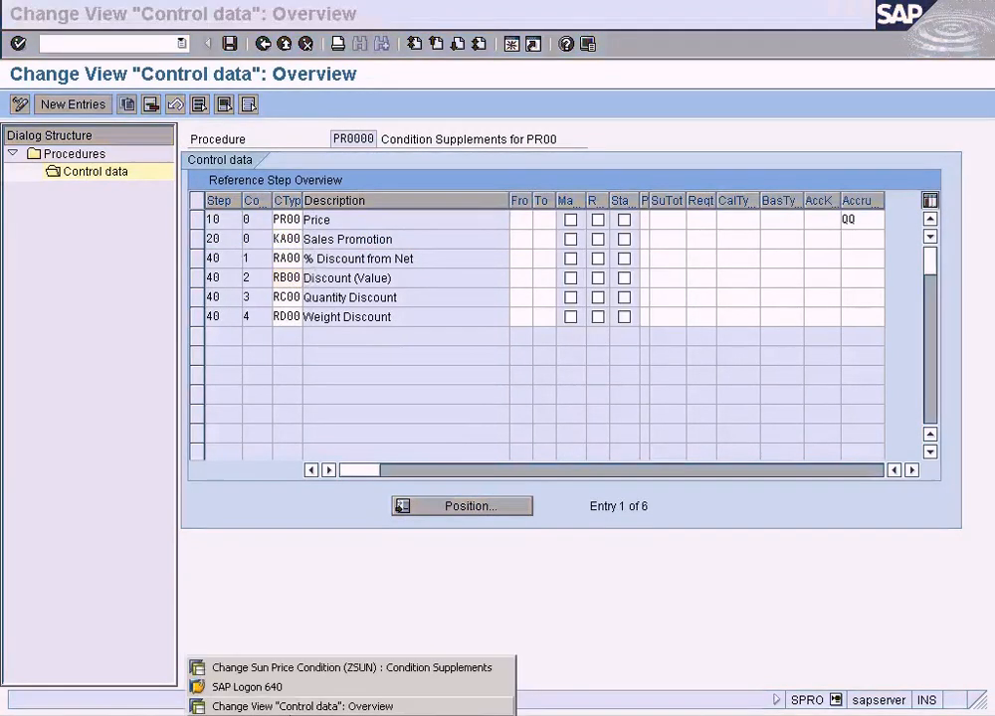
pyautogui.click(200, 667)
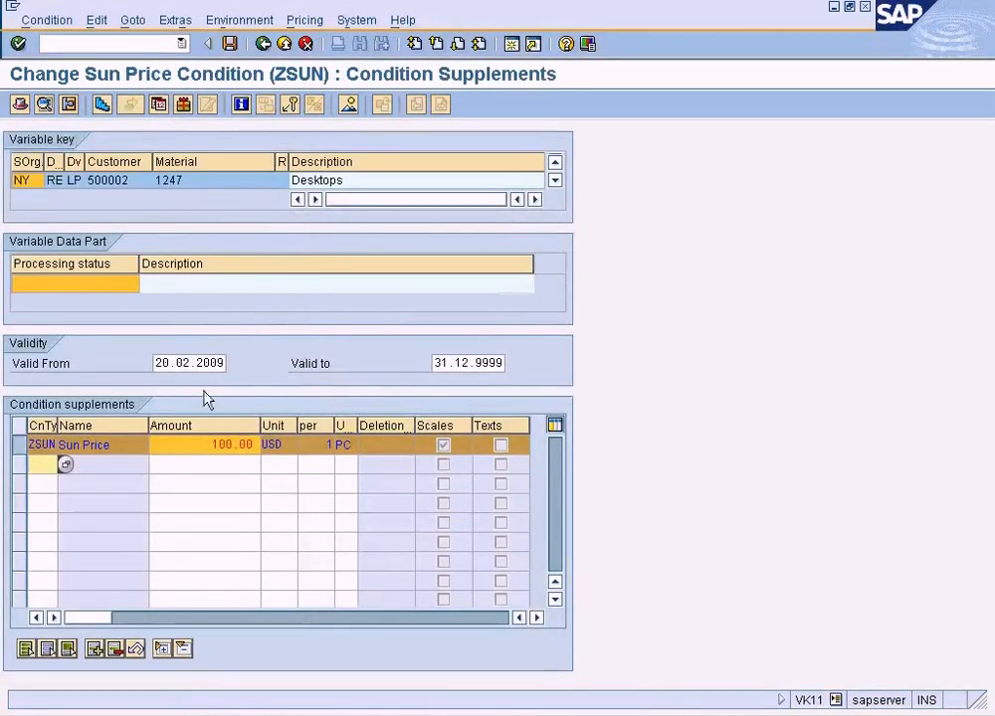
pyautogui.press('F4')
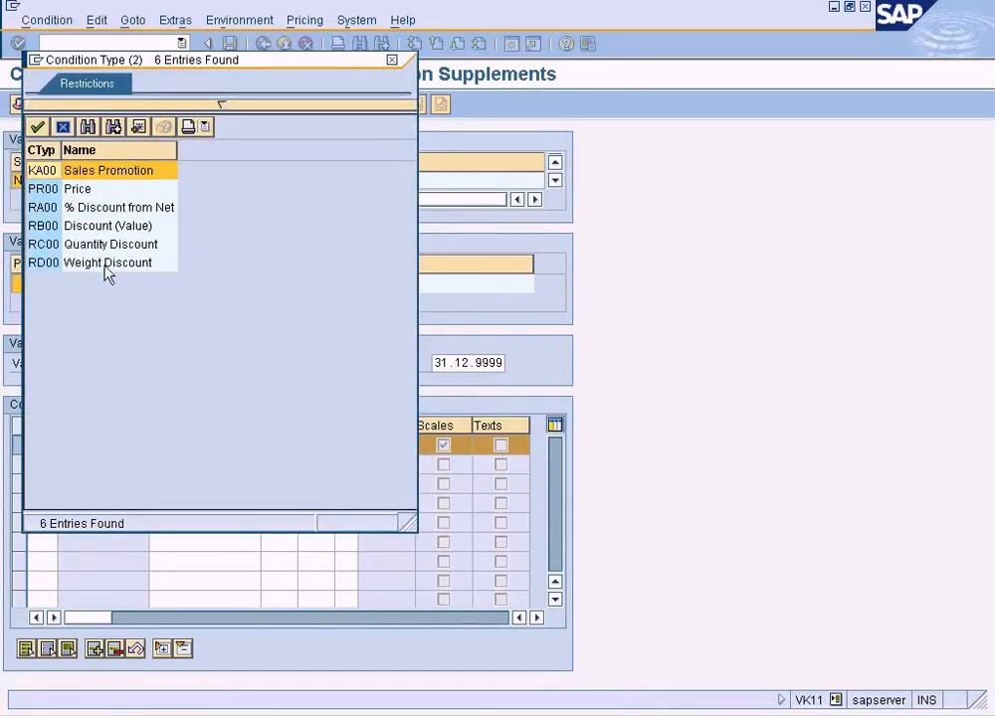
pyautogui.click(392, 61)
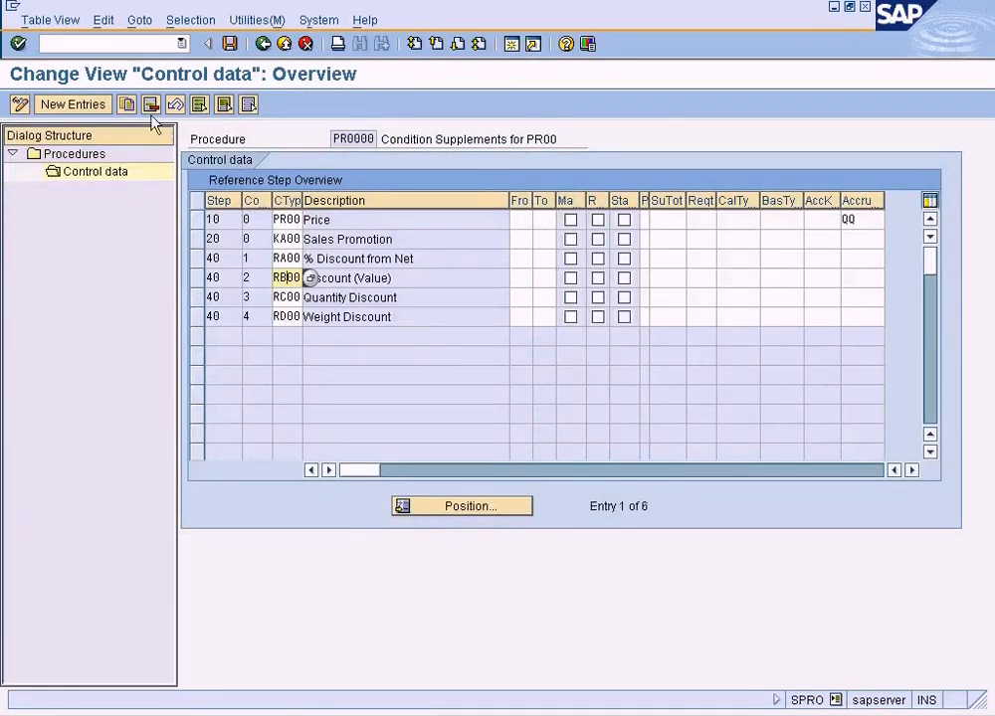
# Go back to the procedures overview, start a copy of procedure PR0000 and name the copy ZSUNCS.
pyautogui.click(129, 105)
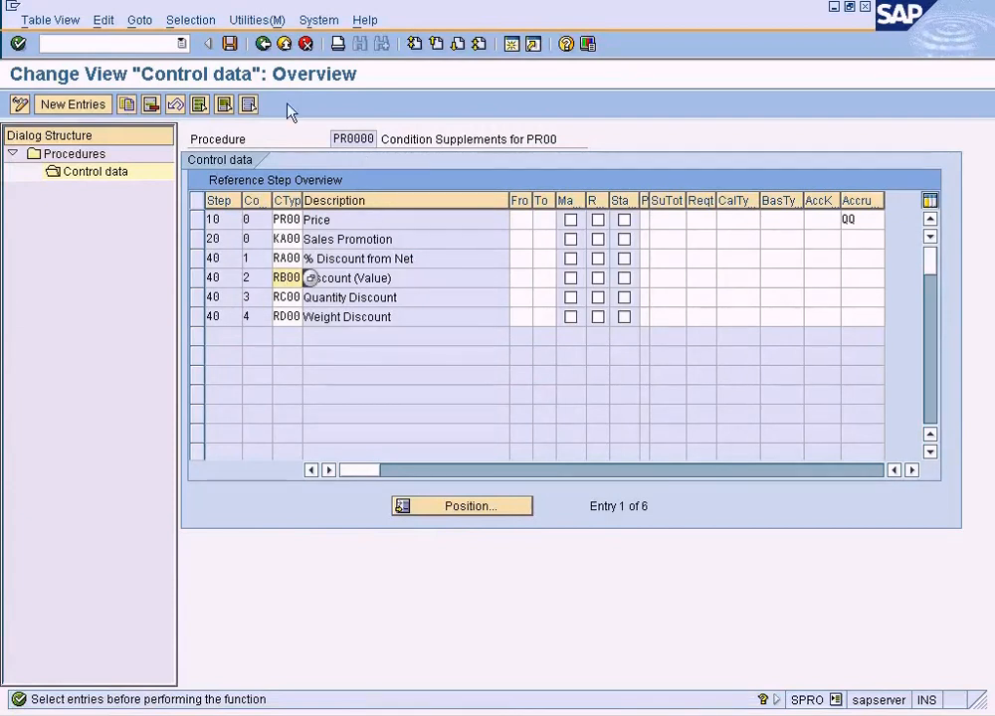
pyautogui.click(265, 44)
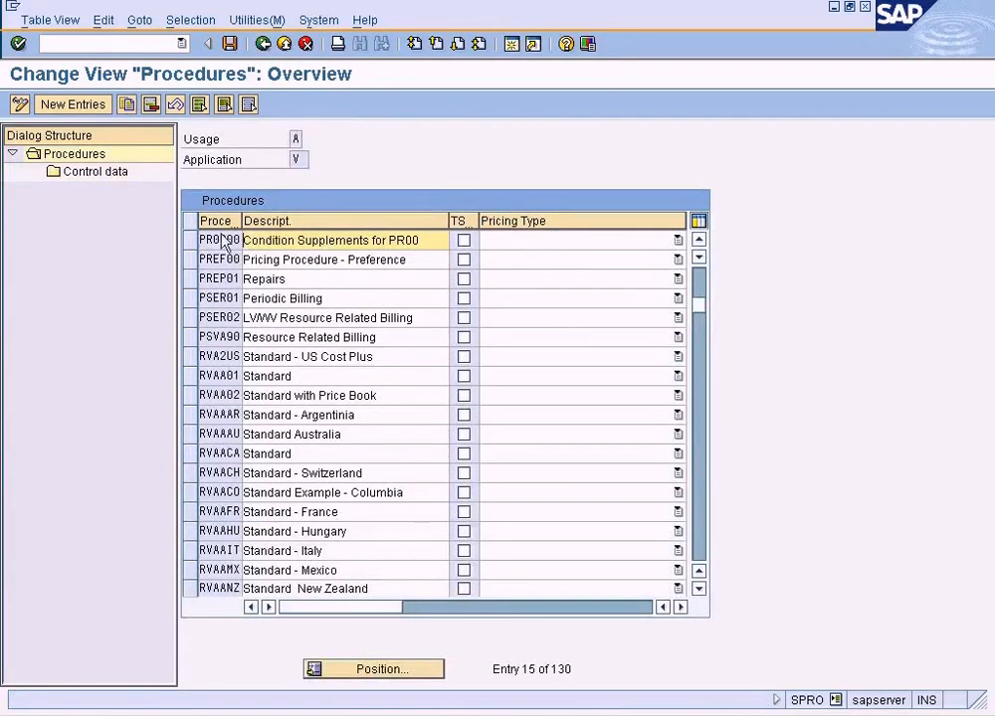
pyautogui.click(190, 241)
pyautogui.click(128, 104)
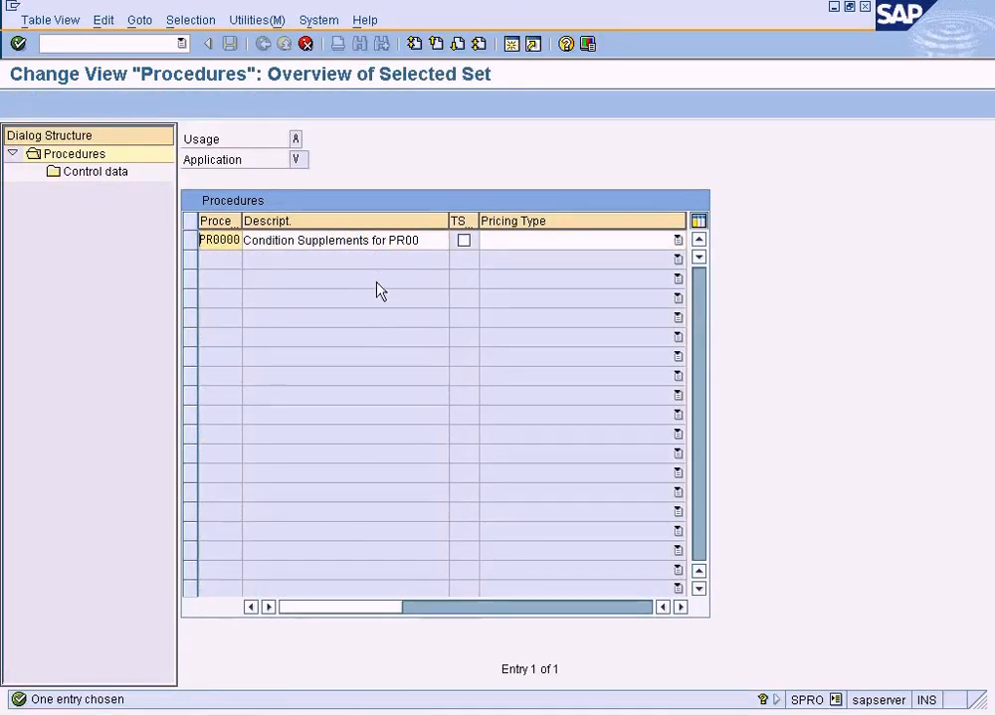
pyautogui.press('Delete')
pyautogui.press('Delete')
pyautogui.press('Delete')
pyautogui.press('Delete')
pyautogui.press('Delete')
pyautogui.press('Delete')
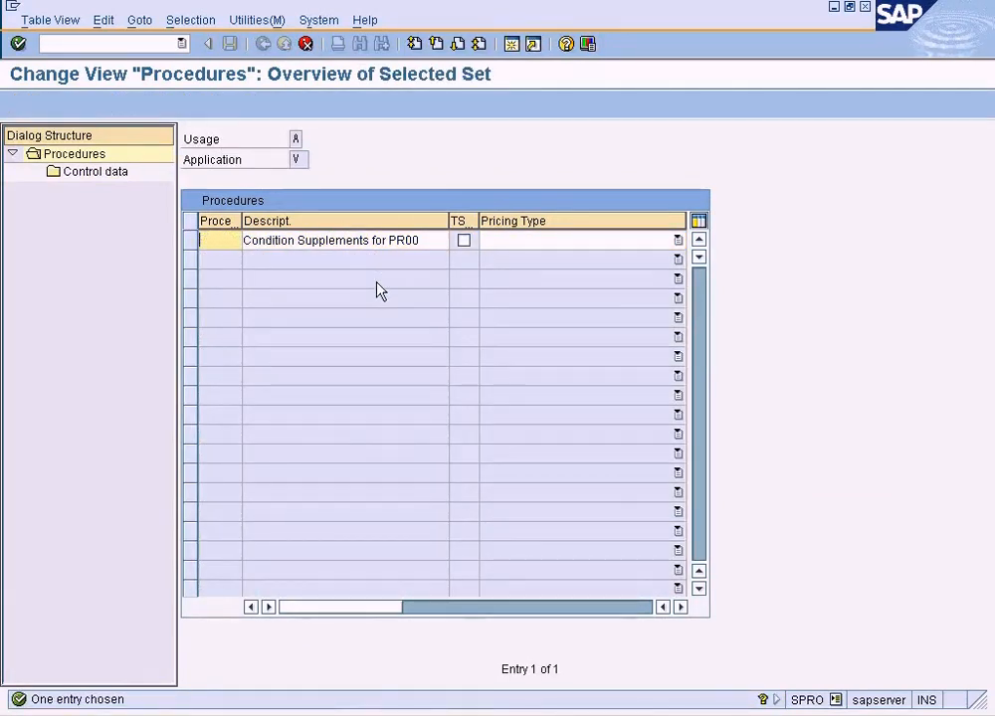
pyautogui.write('ZSUNCS')
pyautogui.press('Tab')
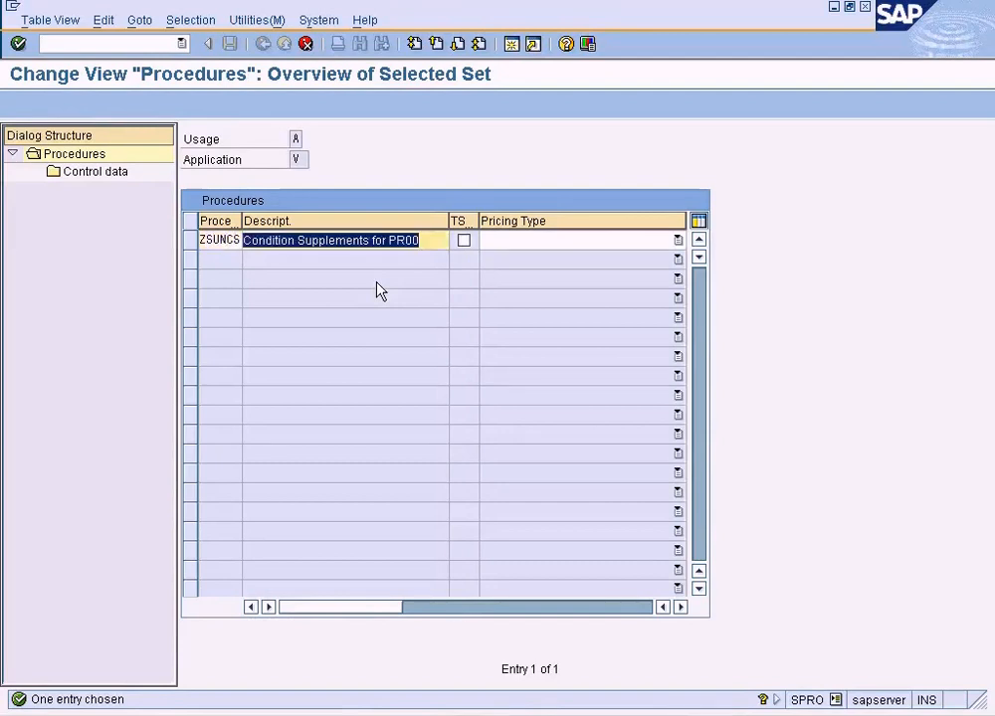
# Describe the copied procedure as "Condition Supplements for ZSUN" and copy it with all dependent entries.
pyautogui.press('End')
pyautogui.press('Home')
pyautogui.press('End')
pyautogui.press('BackSpace')
pyautogui.press('BackSpace')
pyautogui.press('BackSpace')
pyautogui.press('BackSpace')
pyautogui.write('ZSUN')
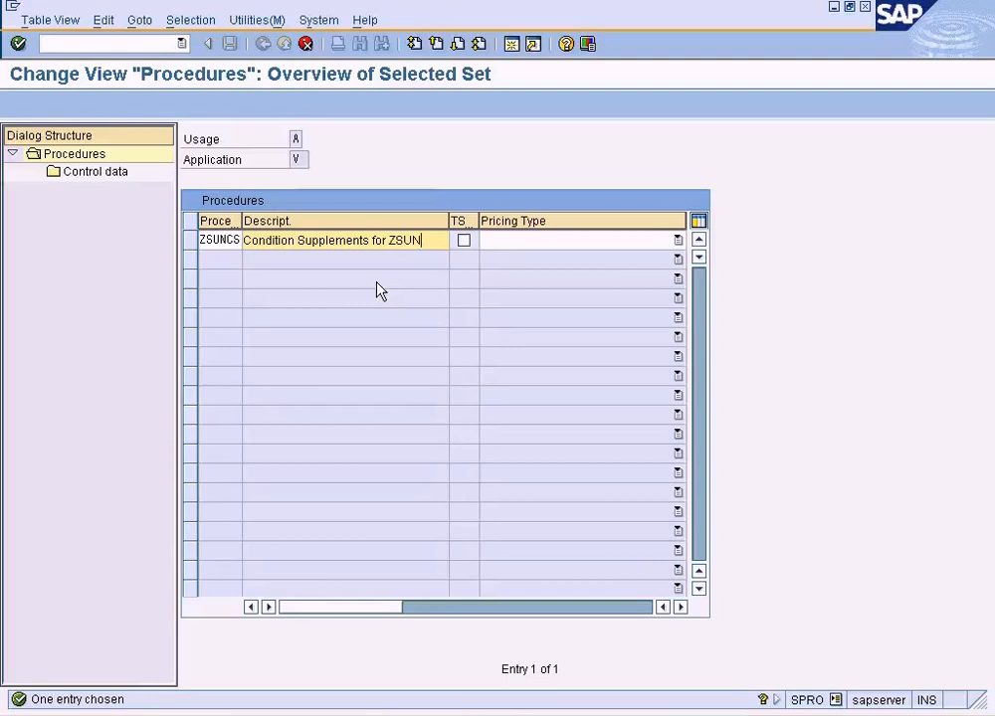
pyautogui.press('Return')
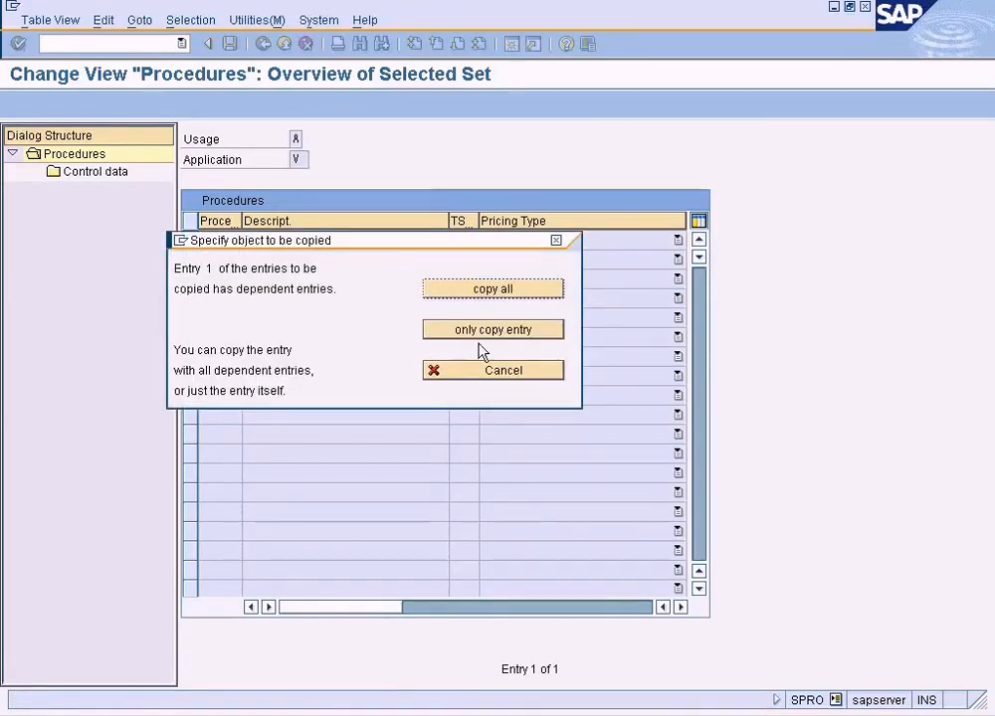
pyautogui.click(495, 291)
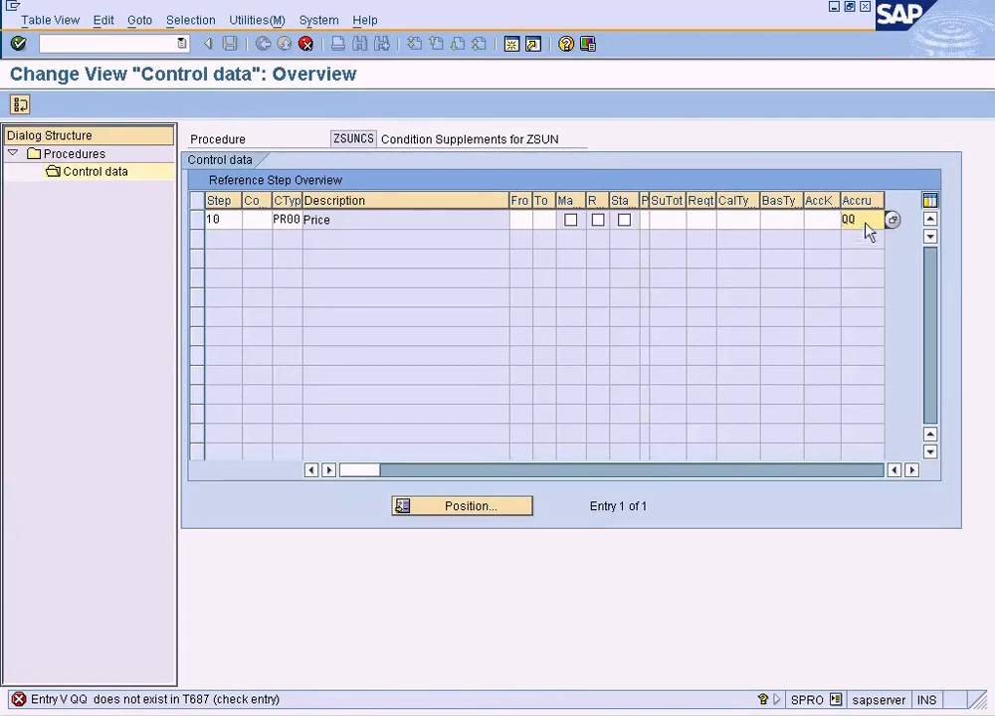
# In the copied control data, clear step 10's accrual key, set its condition type to ZSUN, and stop copying at the RA00 entry.
pyautogui.press('Delete')
pyautogui.click(280, 223)
pyautogui.write('ZSUN')
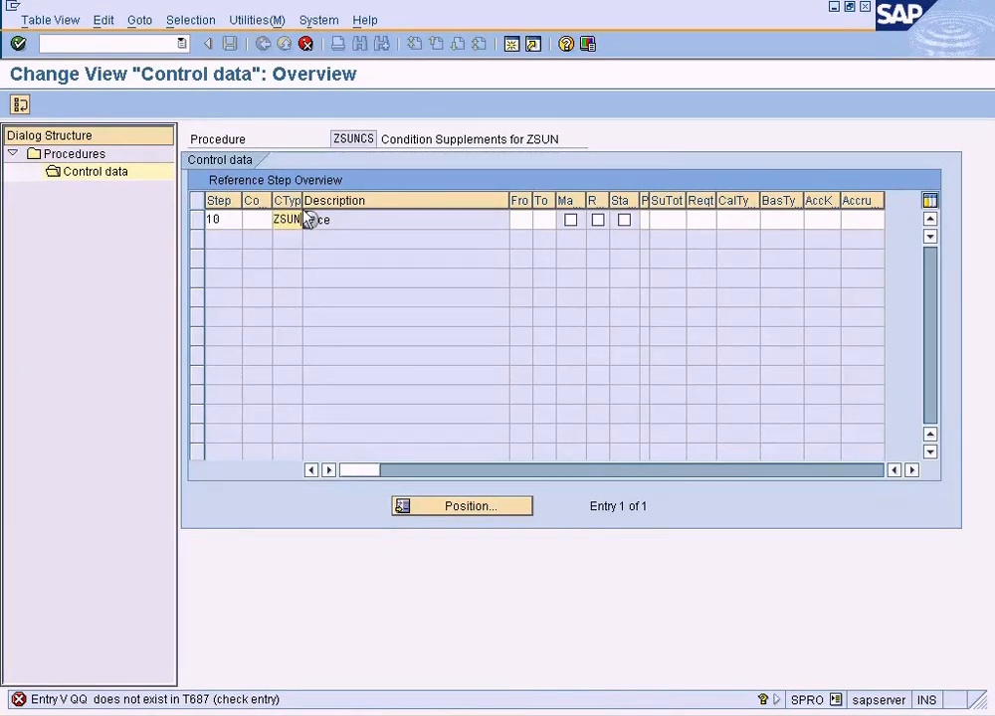
pyautogui.press('Return')
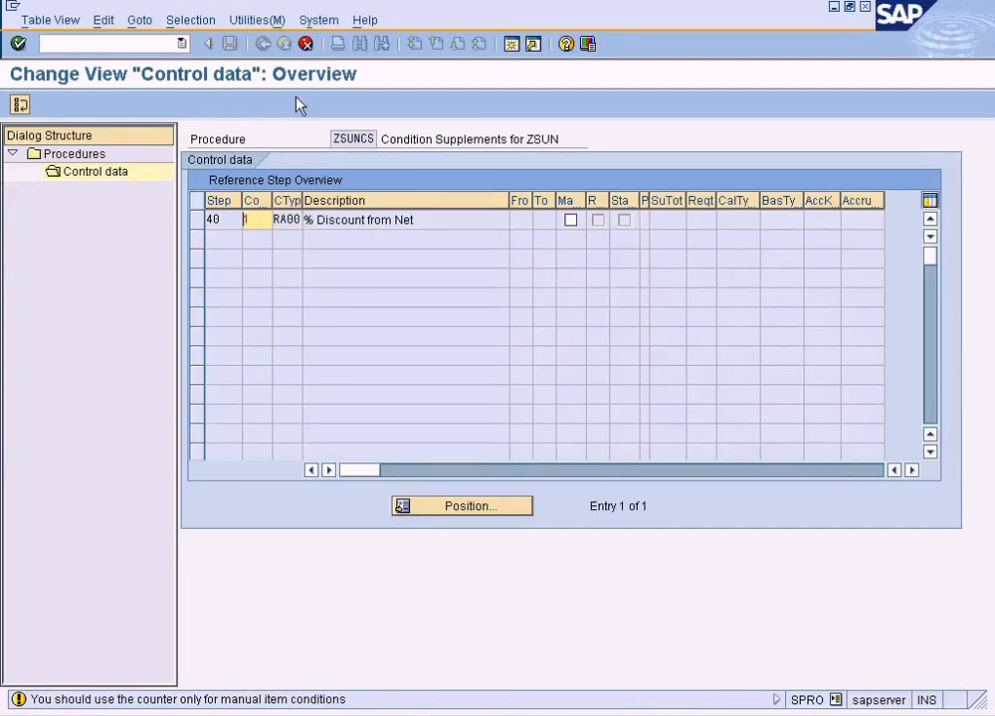
pyautogui.click(306, 44)
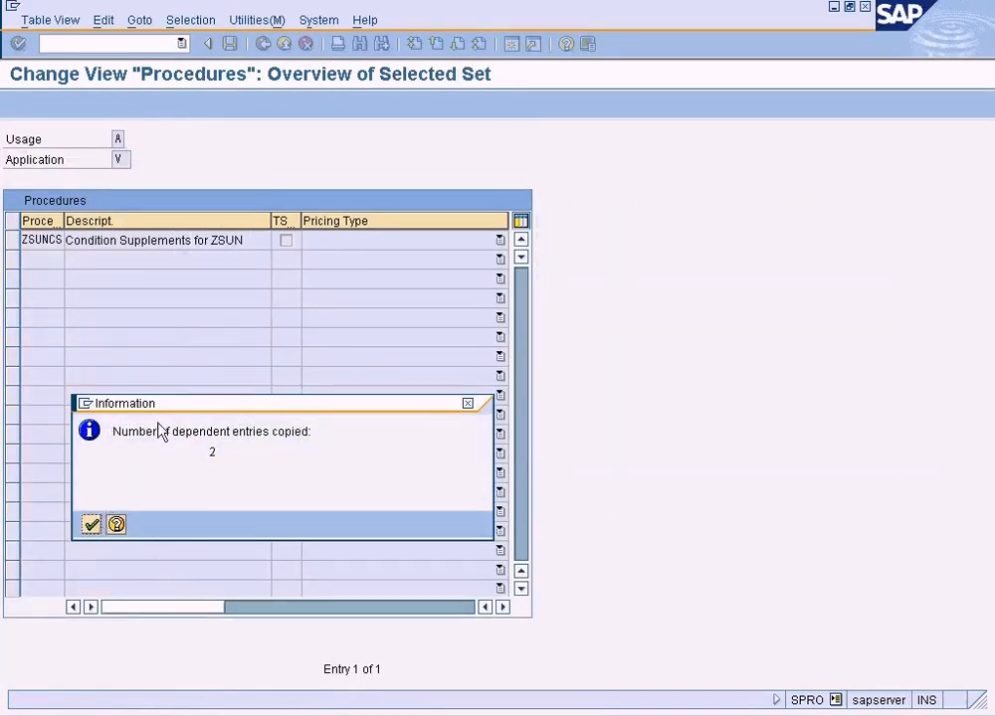
pyautogui.click(92, 525)
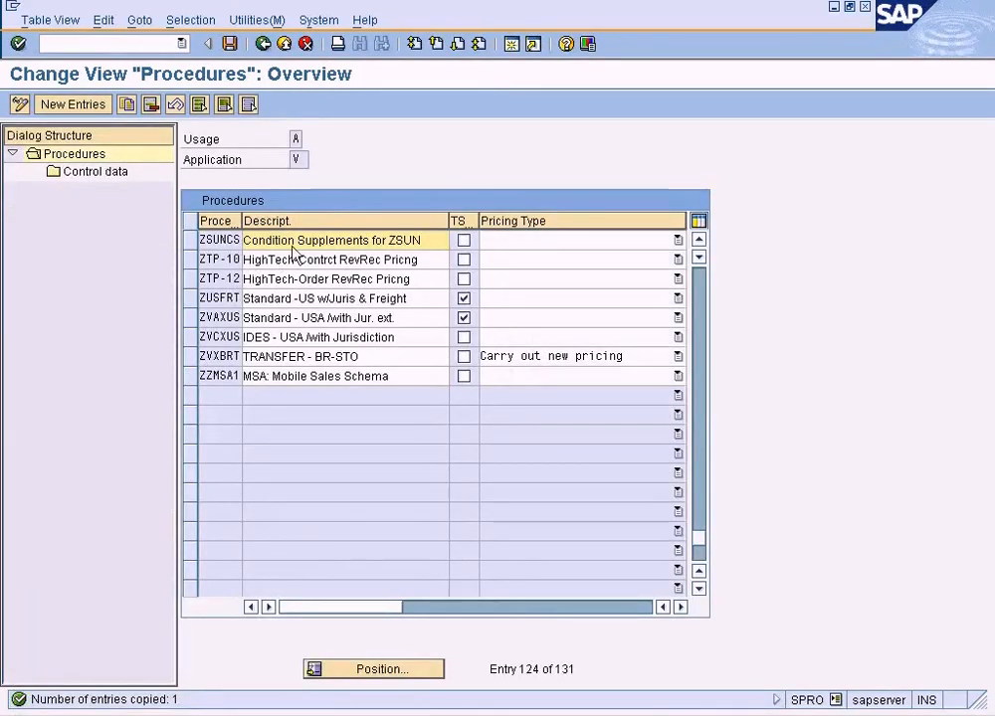
# Open the control data of procedure ZSUNCS, set step 20's condition type to ZDIS, and save.
pyautogui.click(190, 242)
pyautogui.click(109, 173)
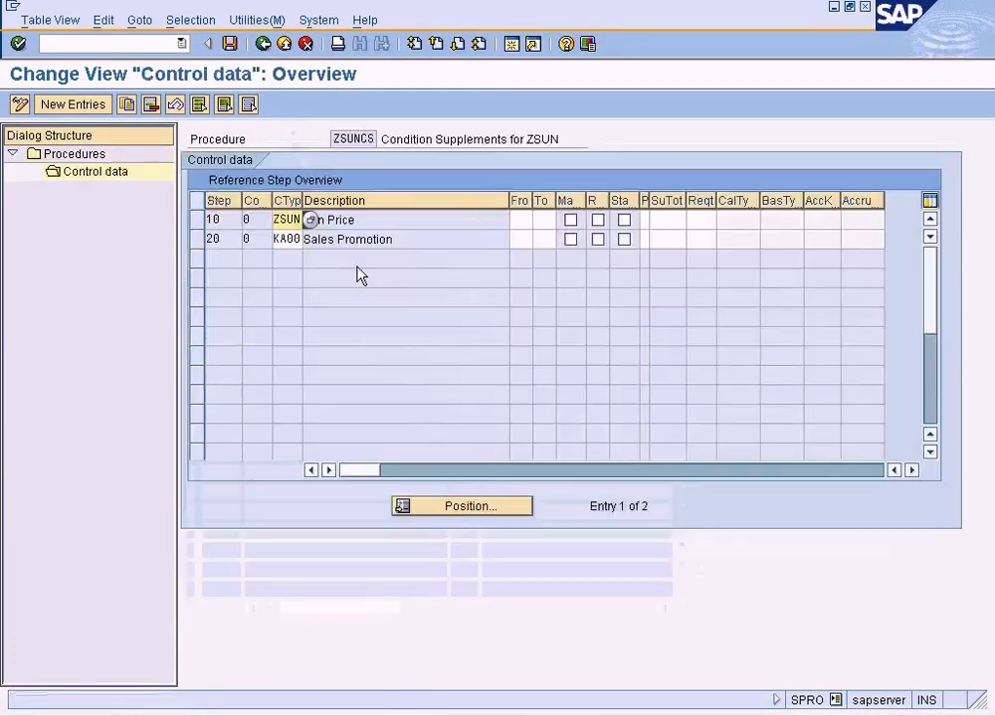
pyautogui.click(288, 239)
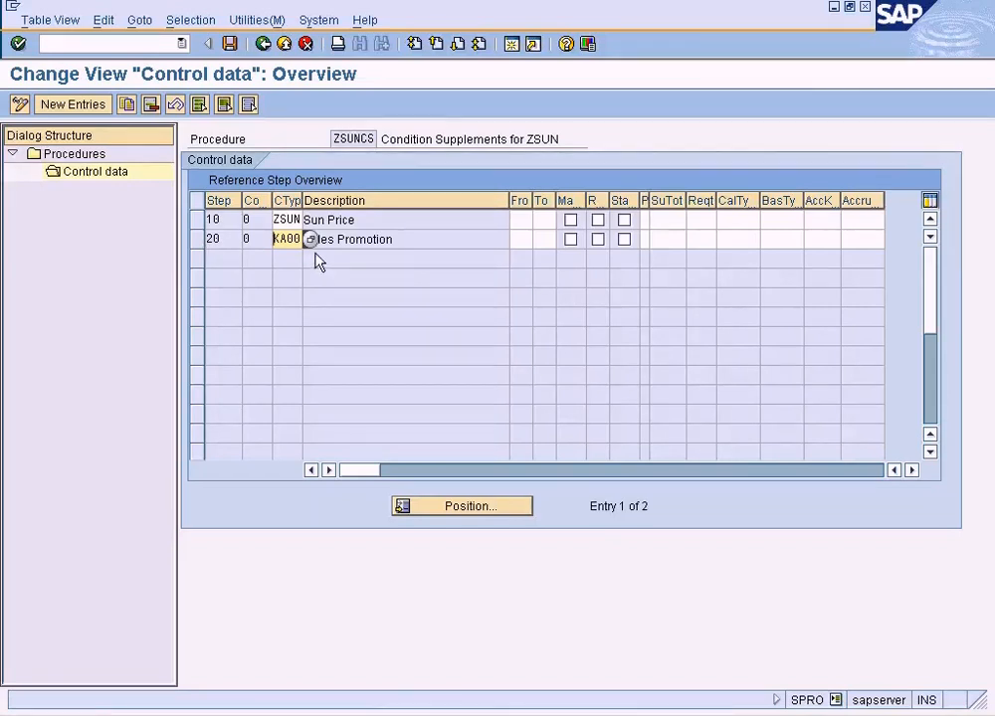
pyautogui.press('Delete')
pyautogui.press('Delete')
pyautogui.press('Delete')
pyautogui.write('ZDIS')
pyautogui.press('Tab')
pyautogui.press('Return')
pyautogui.click(229, 44)
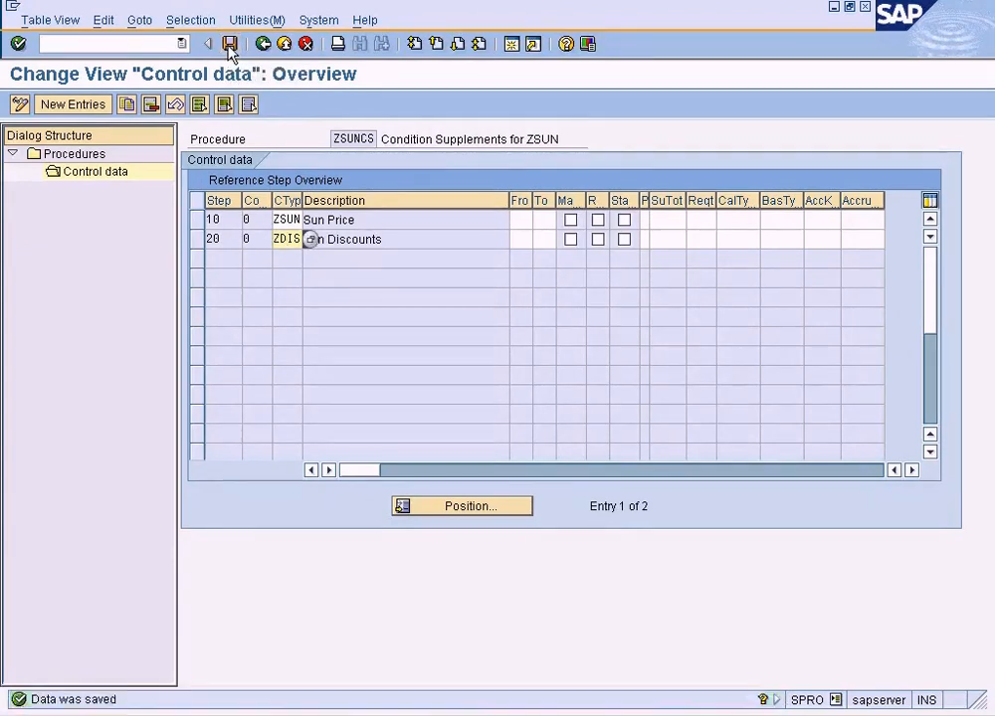
# Widen the condition type column slightly, copy the procedure name ZSUNCS, and return to the implementation guide.
pyautogui.click(297, 219)
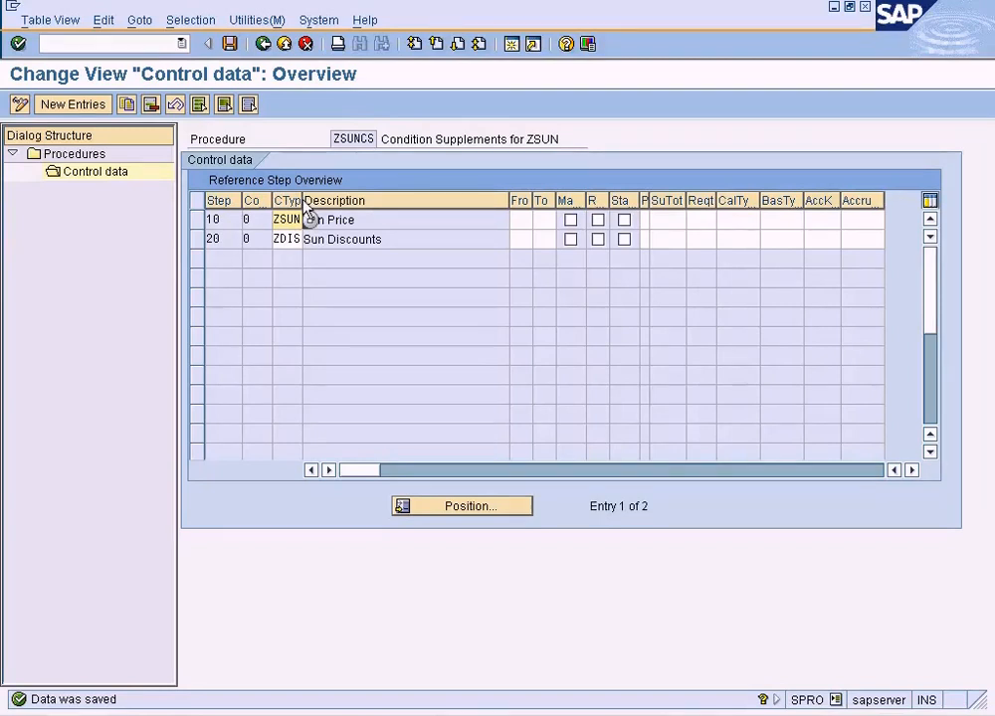
pyautogui.moveTo(303, 204); pyautogui.dragTo(311, 204)
pyautogui.click(289, 239)
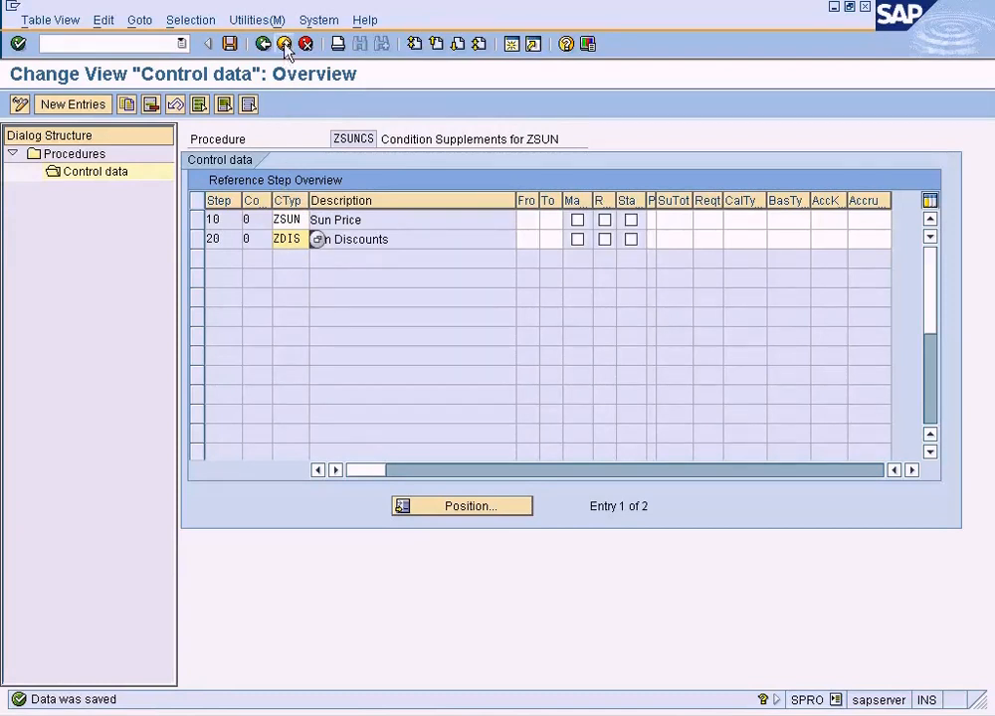
pyautogui.moveTo(335, 140); pyautogui.dragTo(398, 142)
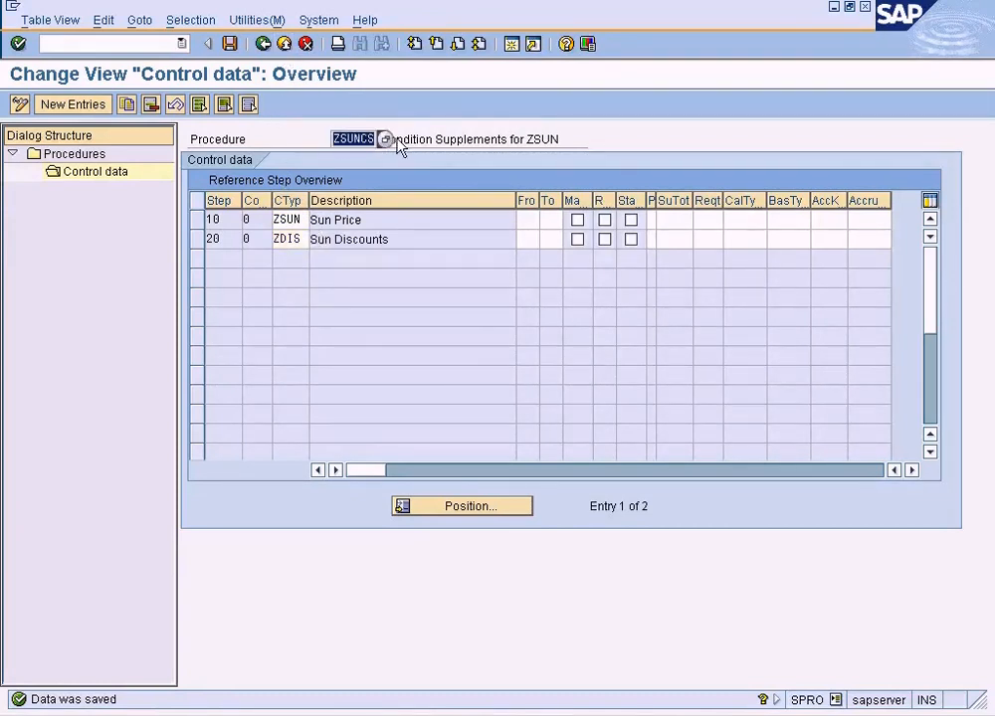
pyautogui.hotkey('ctrl', 'c')
pyautogui.click(265, 46)
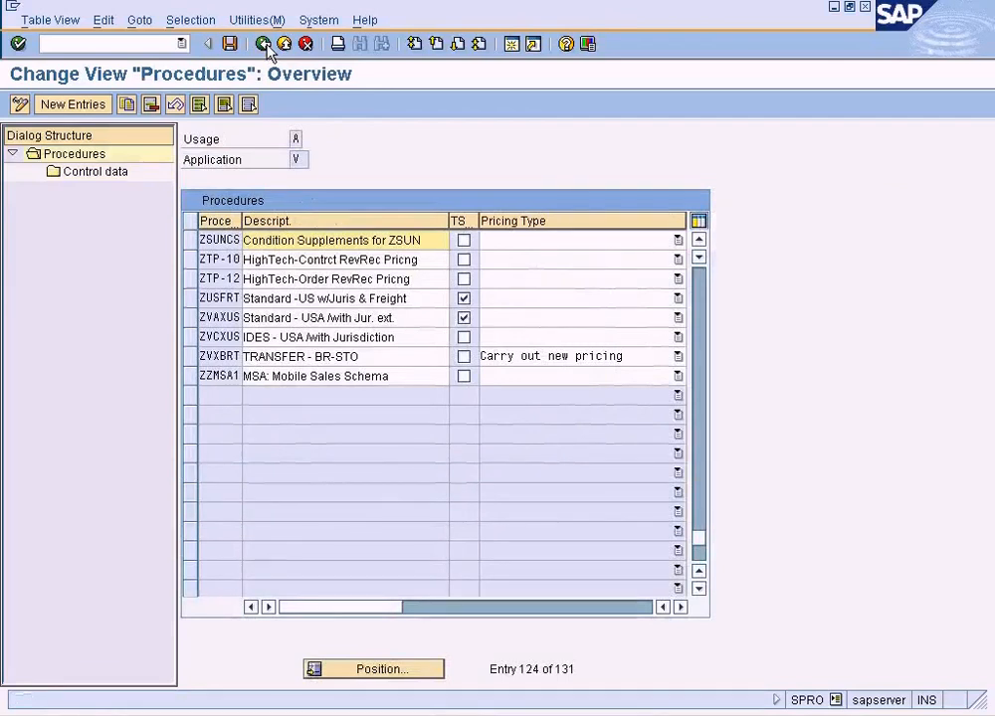
pyautogui.click(266, 46)
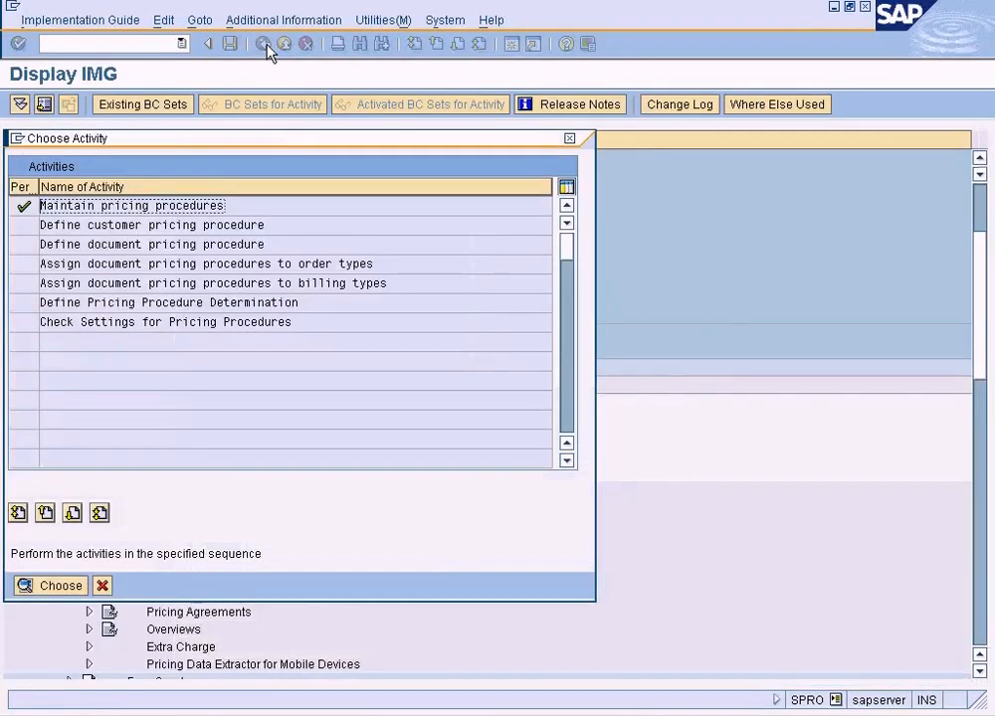
pyautogui.click(102, 586)
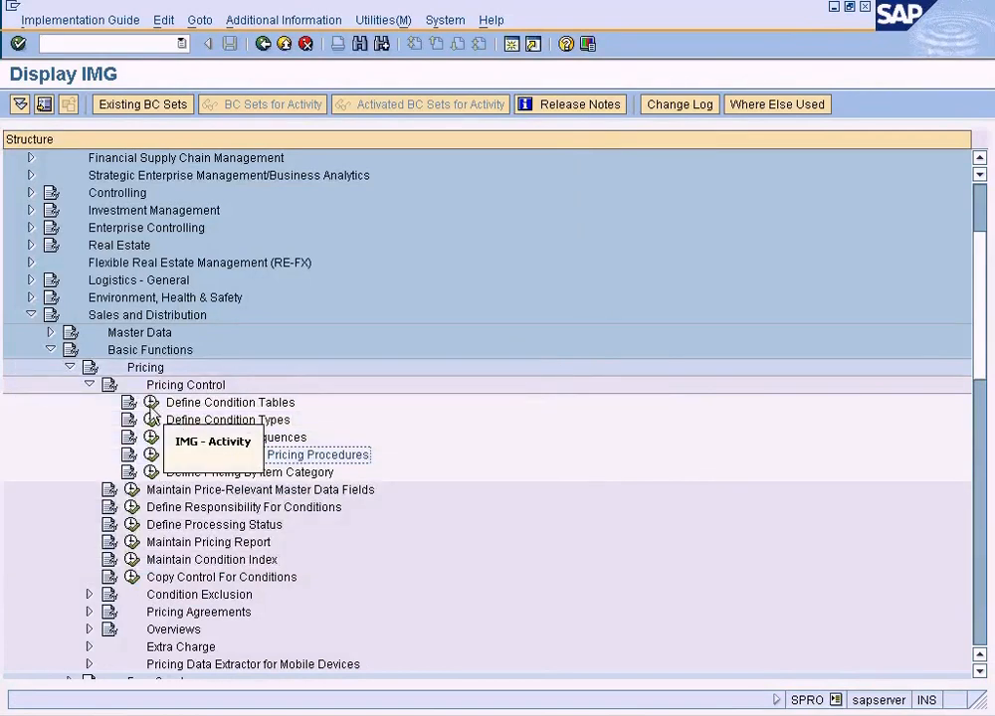
# Find condition type ZSUN under Maintain Condition Types and open its details.
pyautogui.click(151, 418)
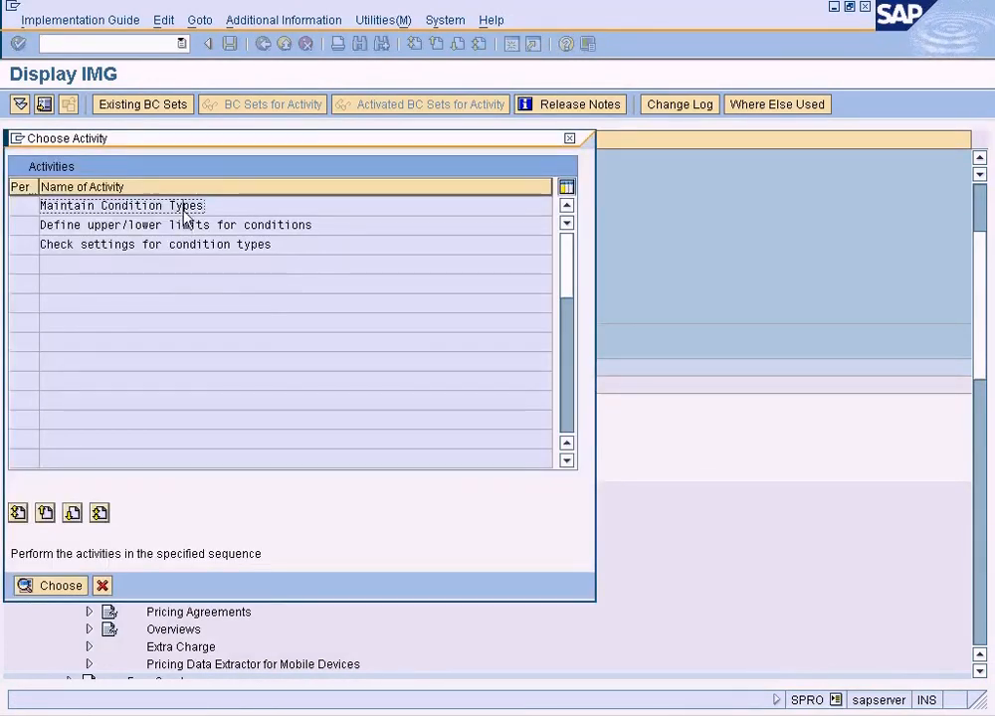
pyautogui.doubleClick(184, 206)
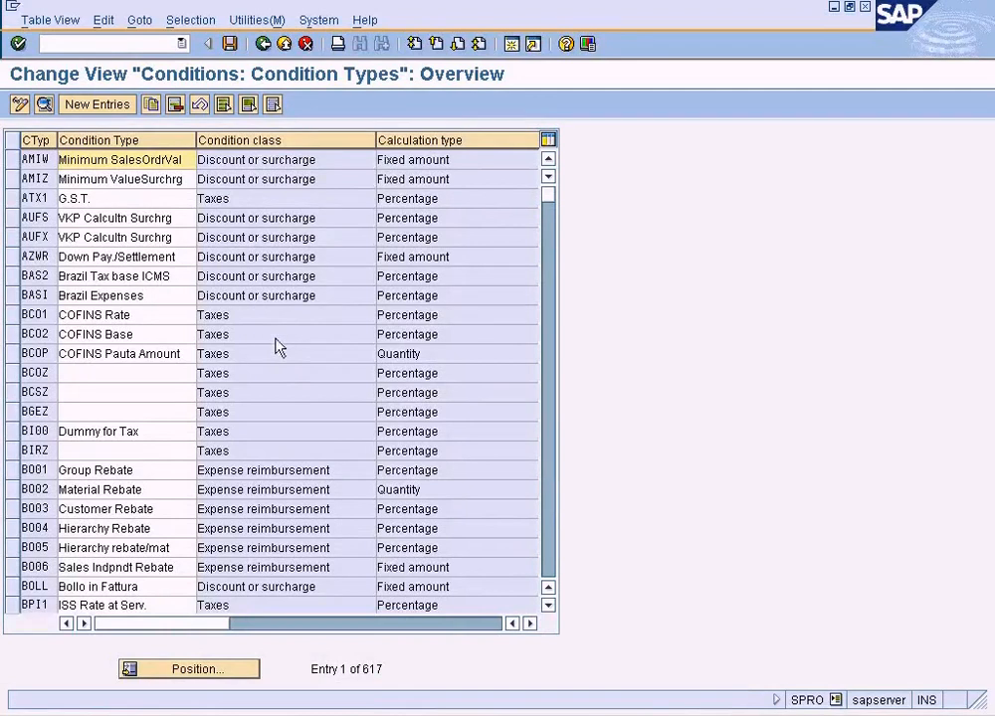
pyautogui.click(236, 668)
pyautogui.write('zsun')
pyautogui.press('Return')
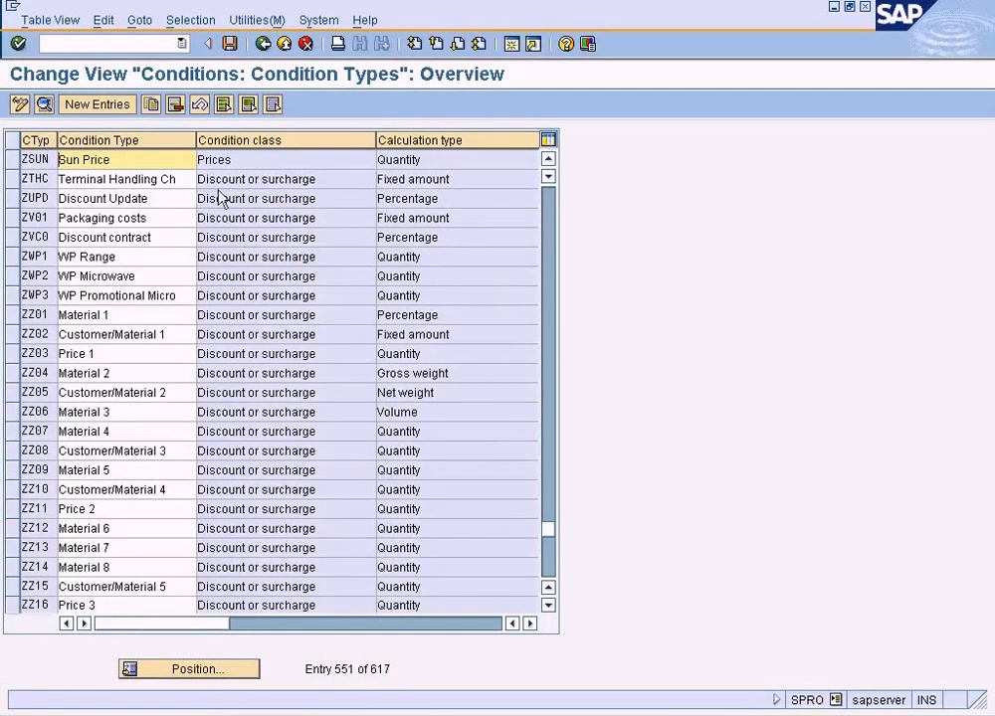
pyautogui.doubleClick(189, 162)
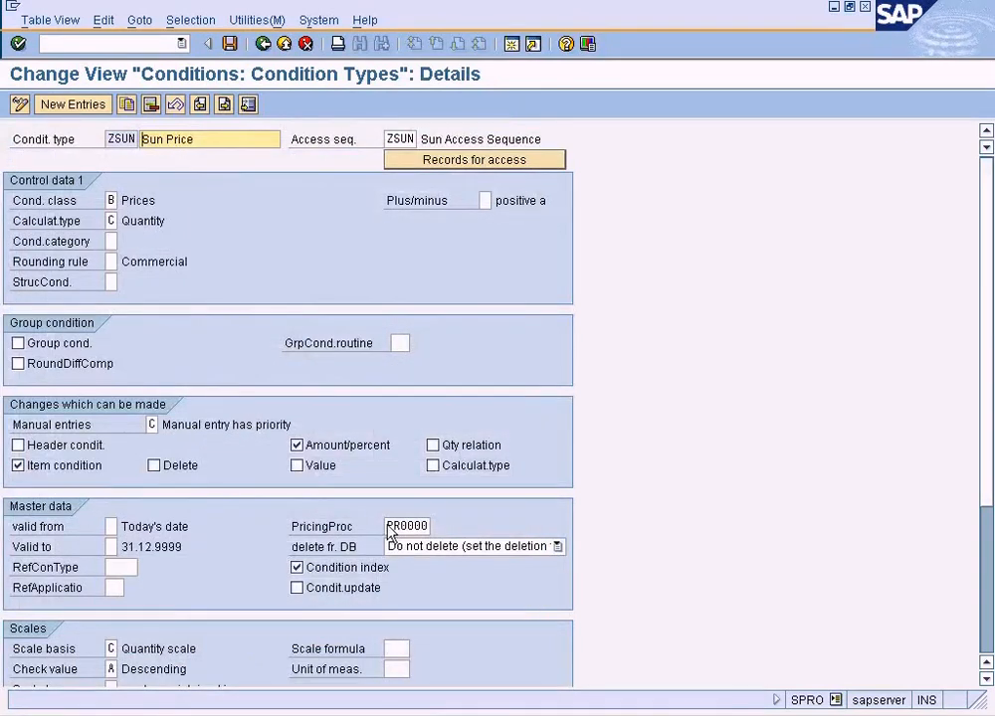
# Set ZSUN's PricingProc to ZSUNCS in the master data and save the condition type.
pyautogui.moveTo(389, 525); pyautogui.dragTo(503, 534)
pyautogui.write('ZSUNCS')
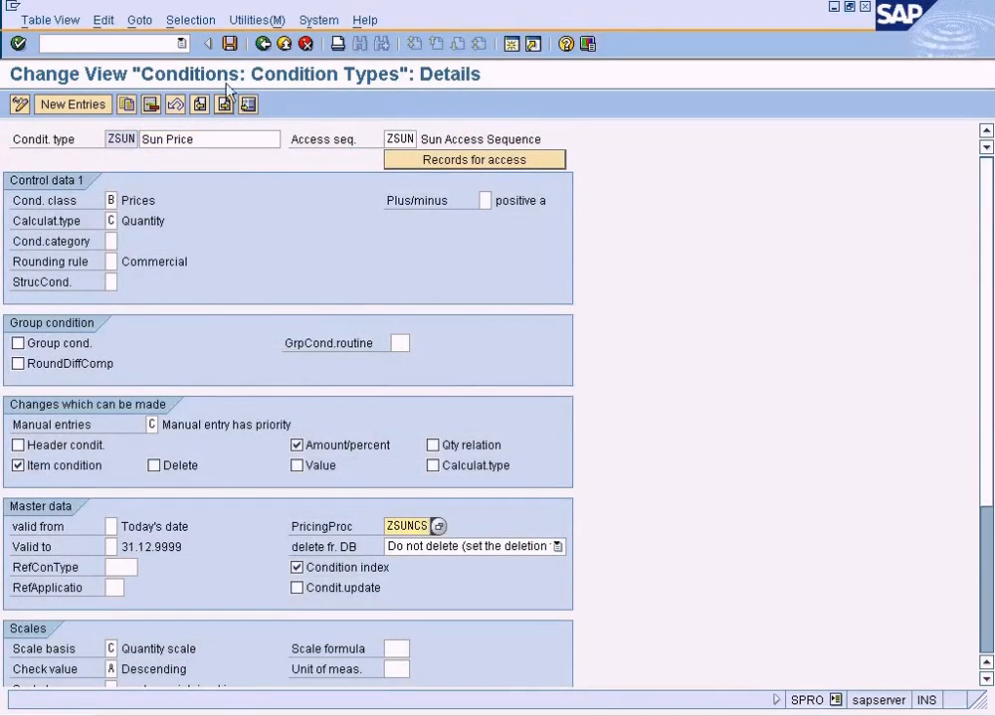
pyautogui.click(229, 43)
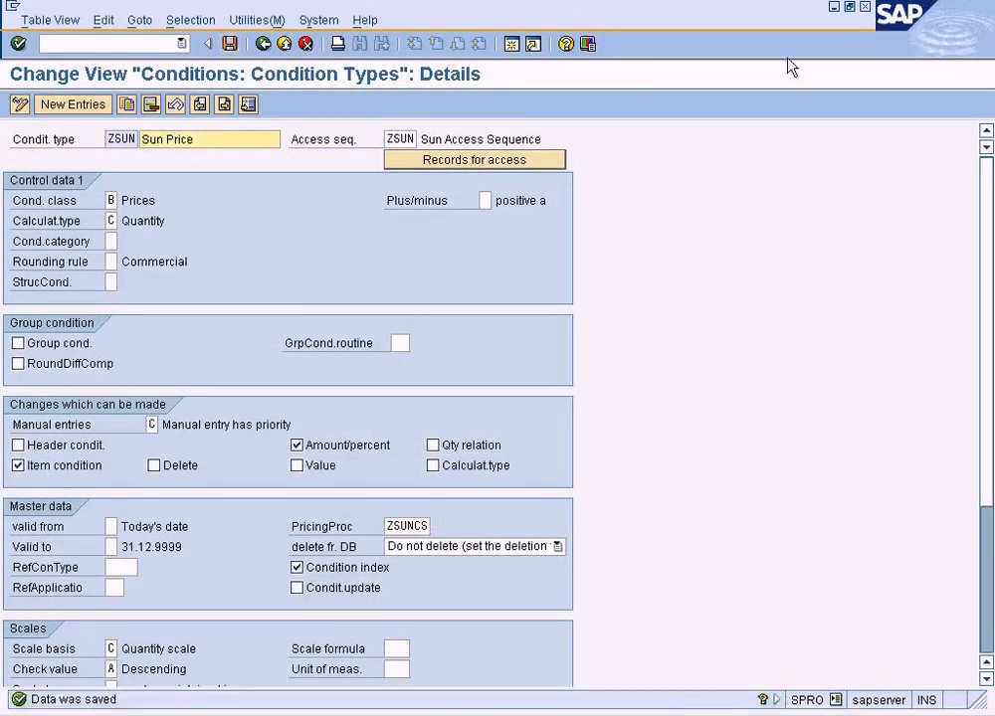
# Switch to the ZSUN condition supplements session and leave condition maintenance without saving.
pyautogui.click(287, 715)
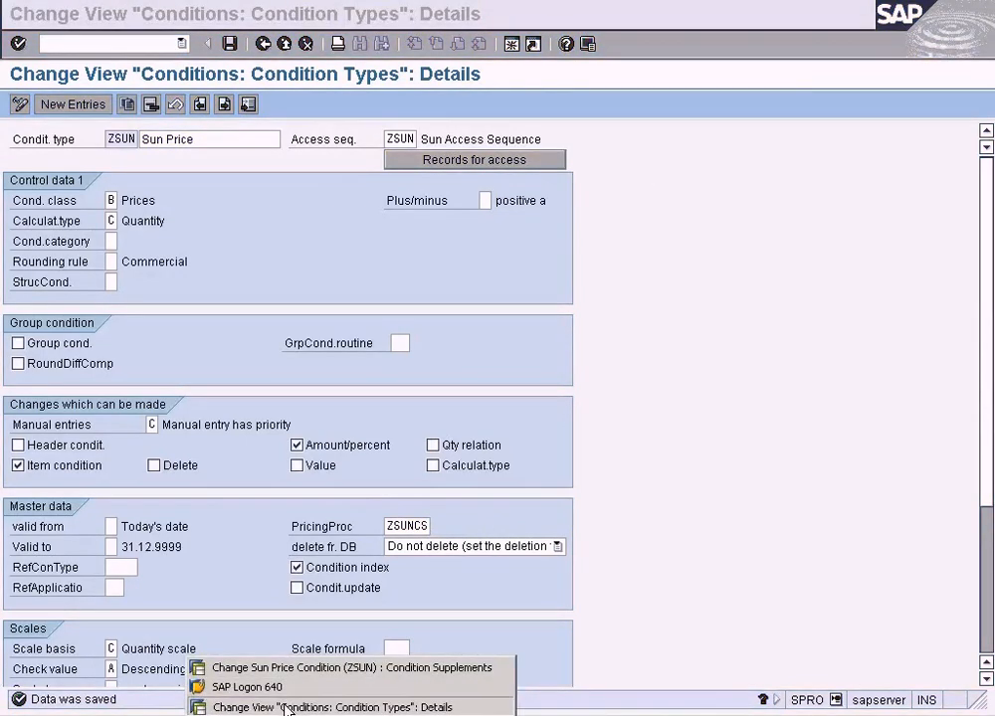
pyautogui.click(348, 668)
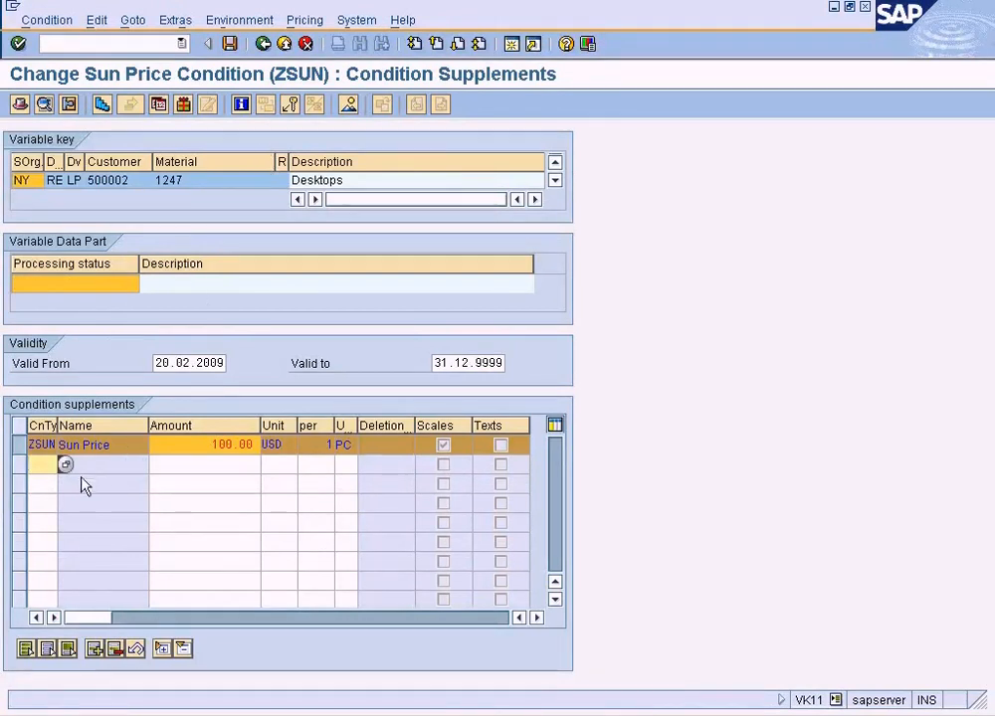
pyautogui.click(285, 44)
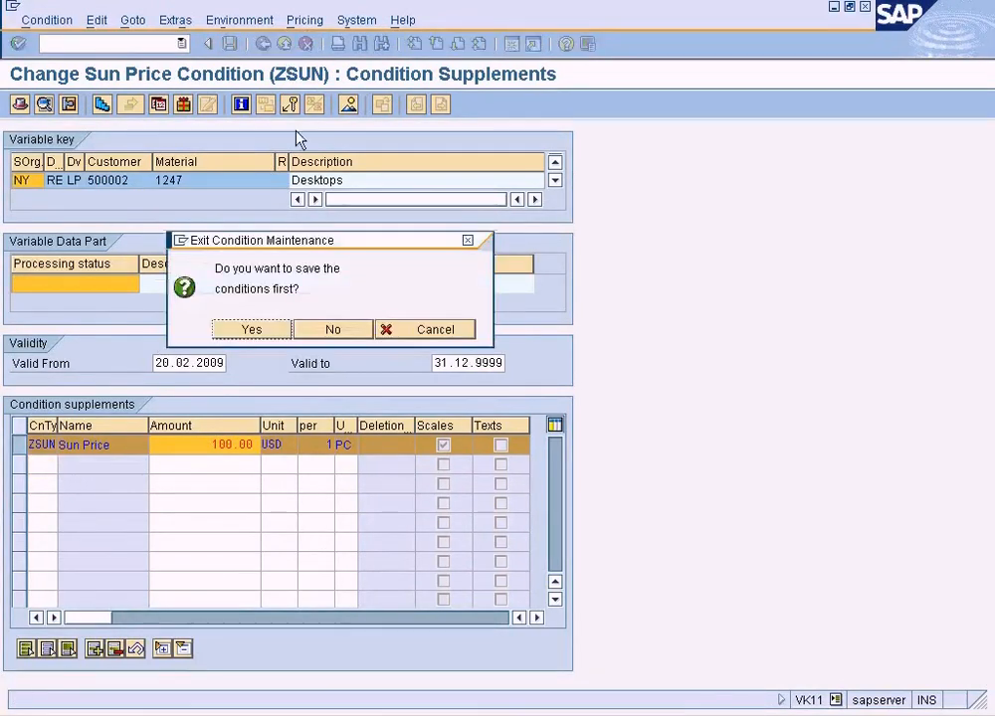
pyautogui.click(329, 329)
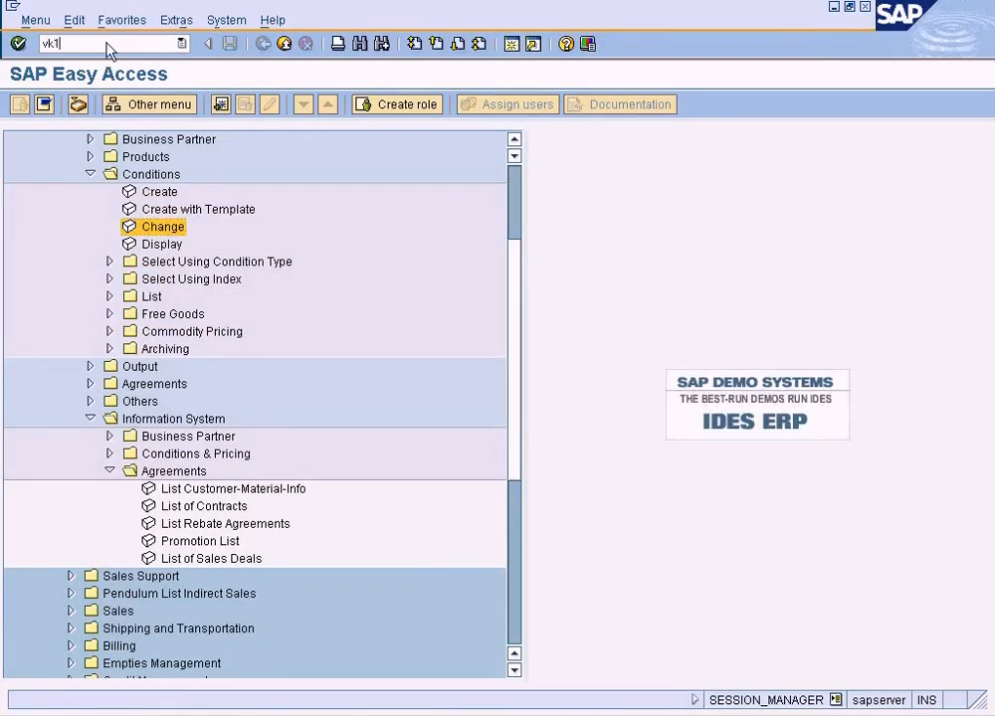
# Open VK11 for ZSUN with the Sales org./Distr. Chl/Division/Customer/Material key combination and switch to changing existing condition records.
pyautogui.press('Return')
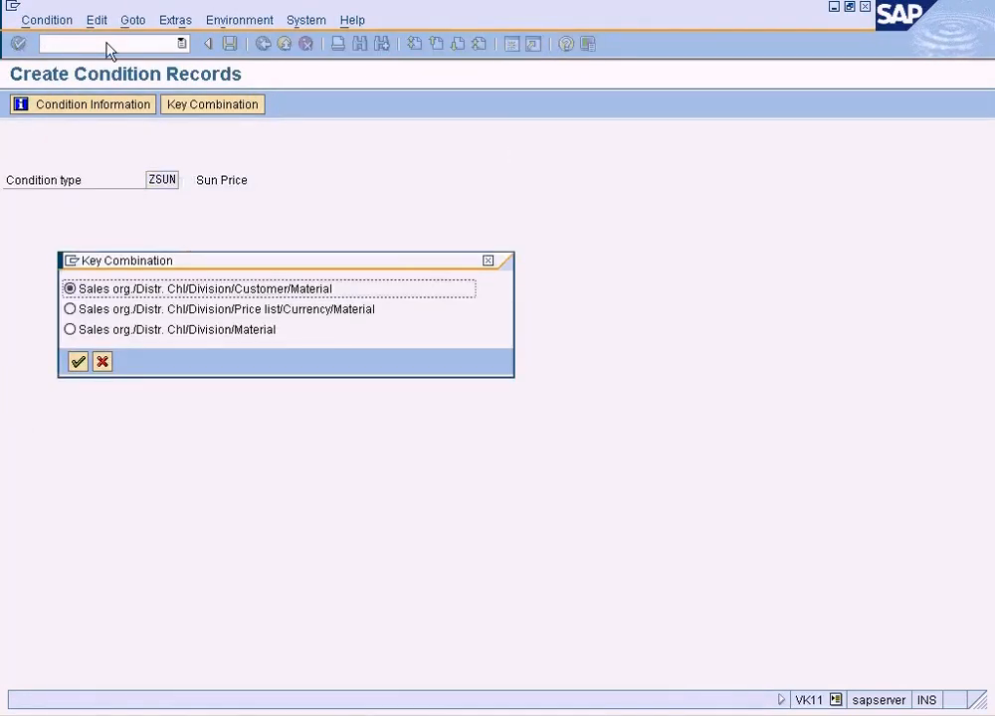
pyautogui.click(78, 362)
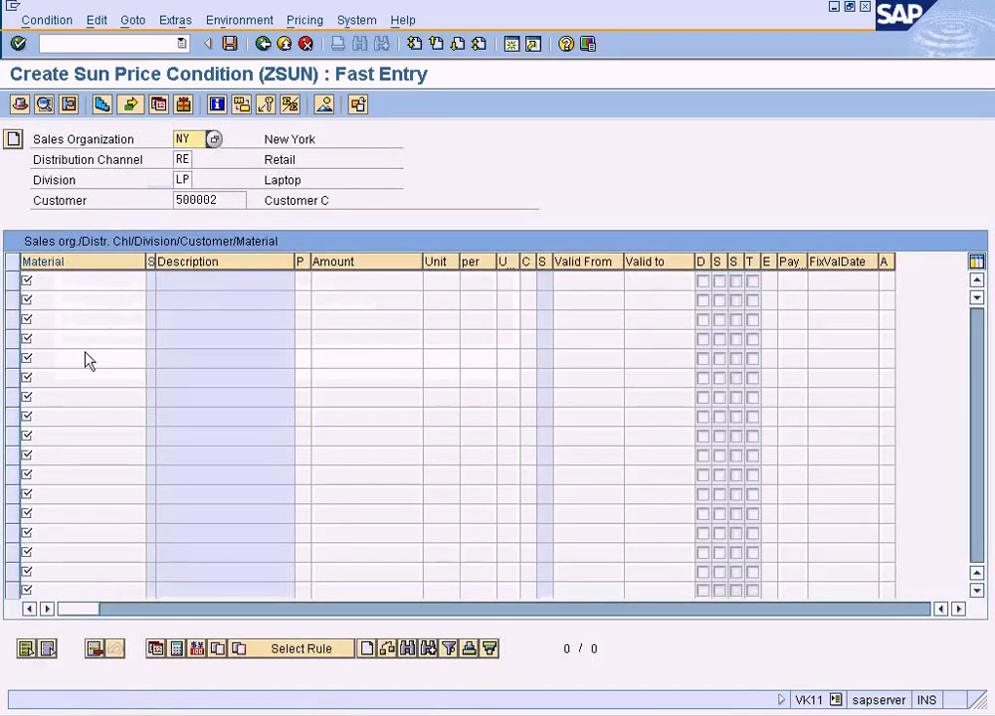
pyautogui.click(60, 21)
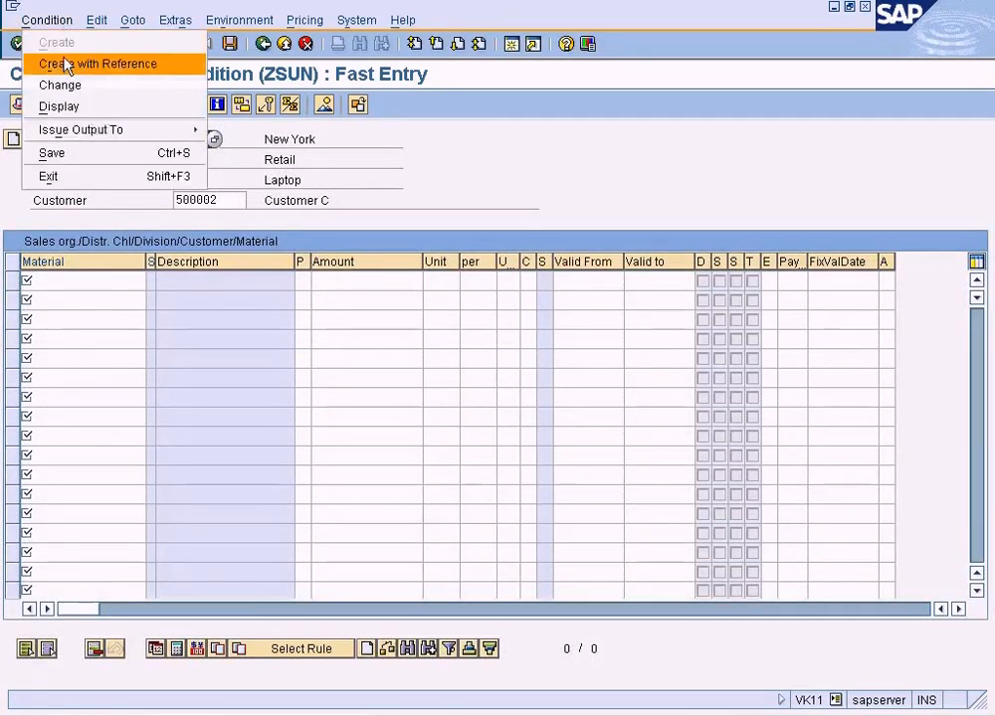
pyautogui.click(62, 87)
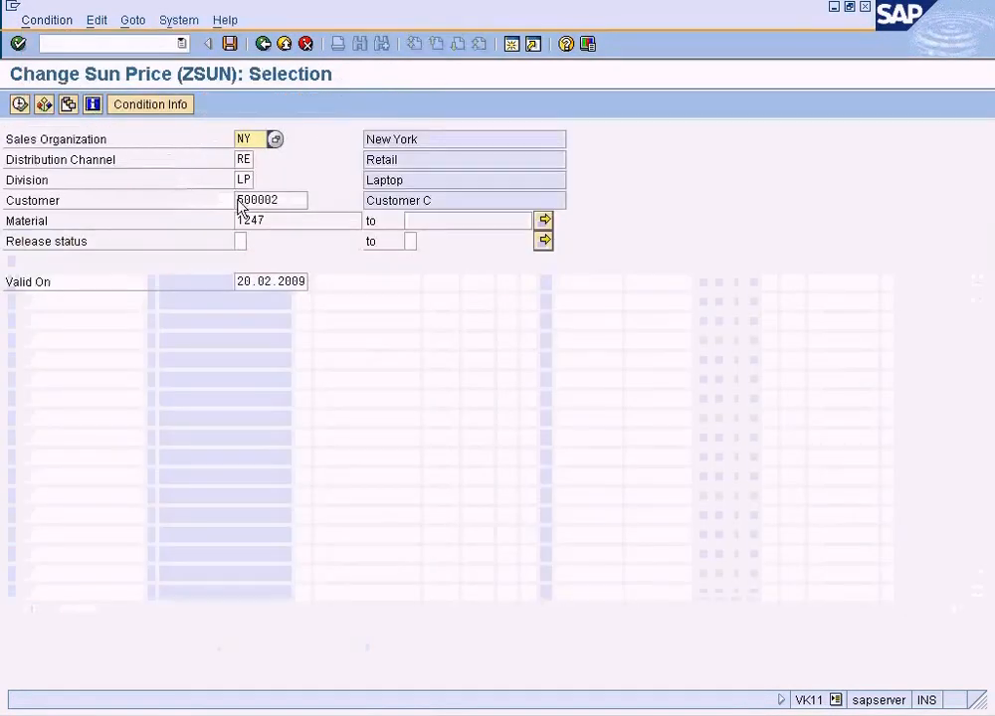
# Open the existing ZSUN condition record for material 1247 and go to its scales.
pyautogui.click(19, 104)
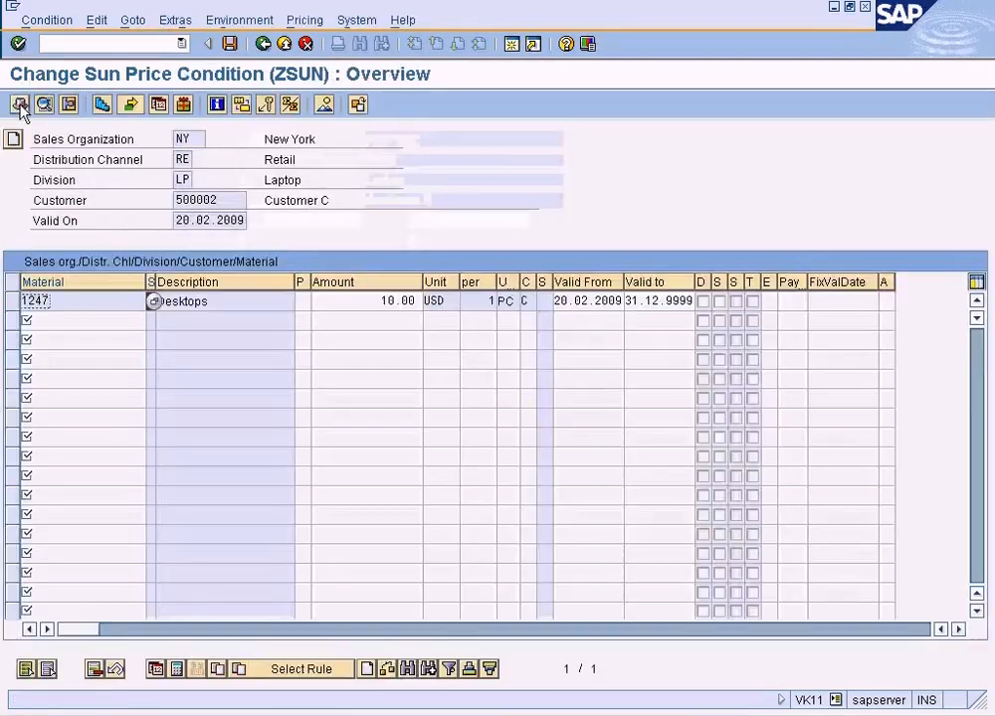
pyautogui.click(378, 303)
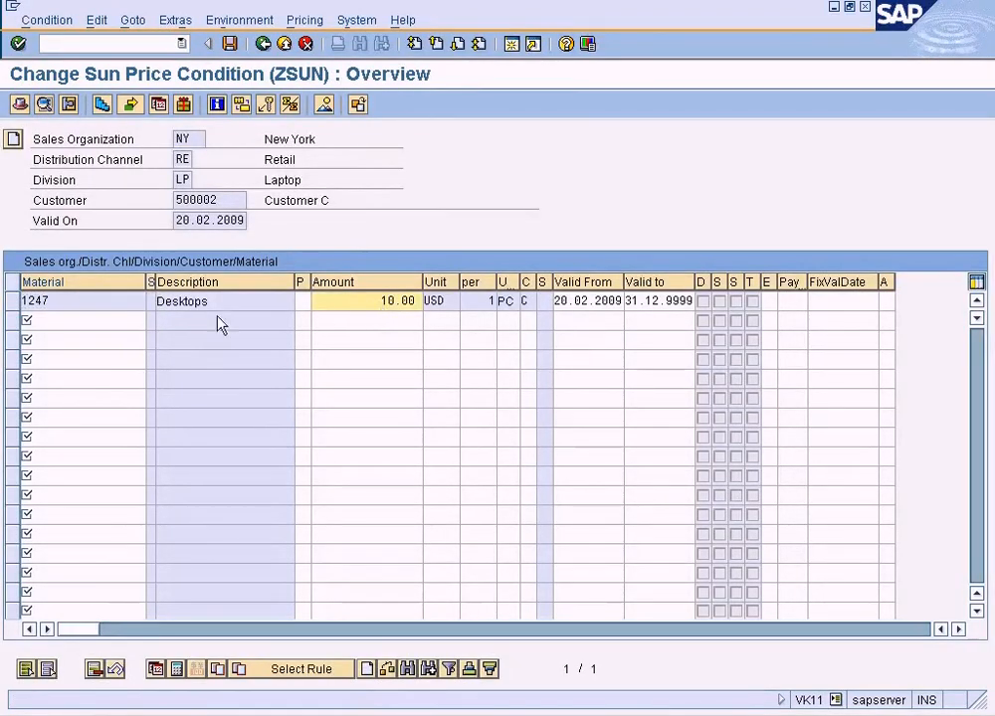
pyautogui.click(14, 301)
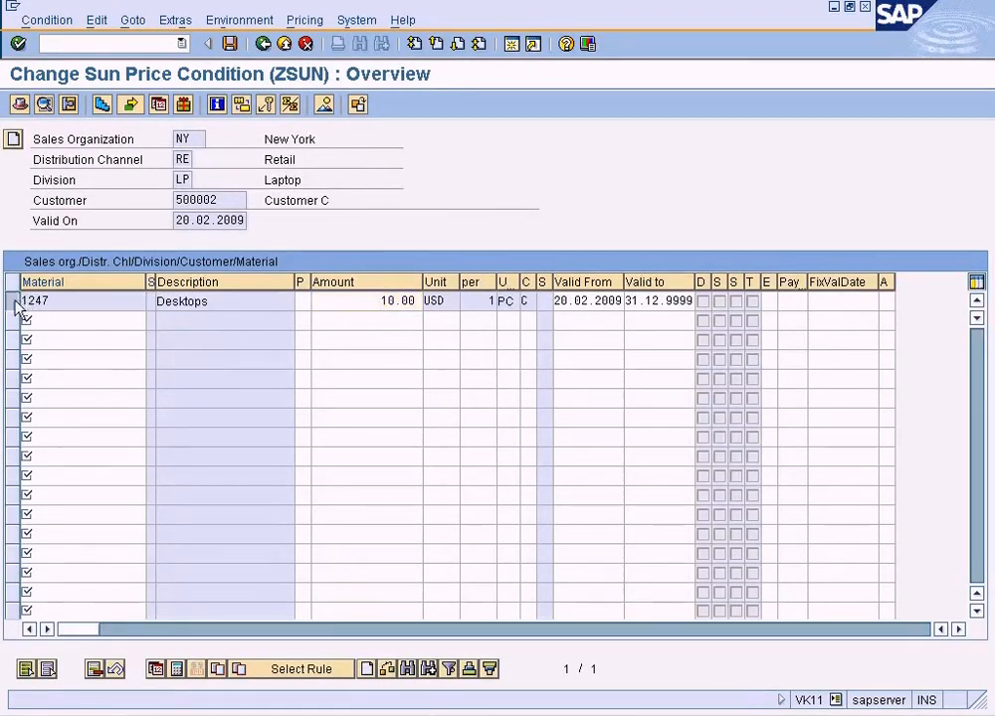
pyautogui.click(103, 104)
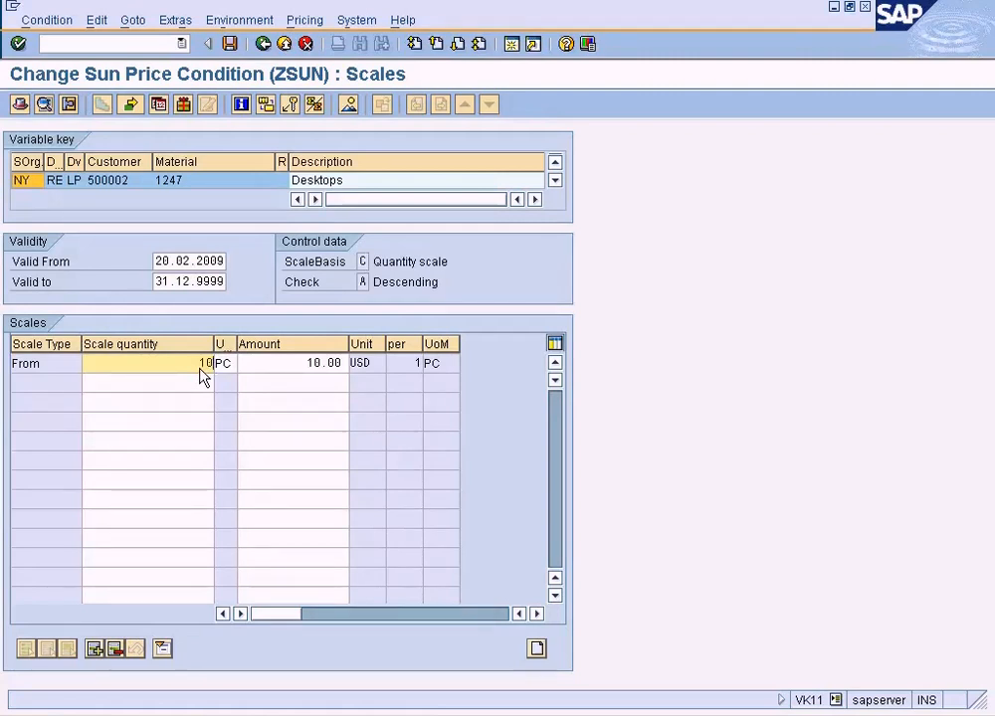
# Maintain the ZSUN scales from 10 PC at 100 USD and from 30 PC at 10 USD.
pyautogui.press('Tab')
pyautogui.press('Tab')
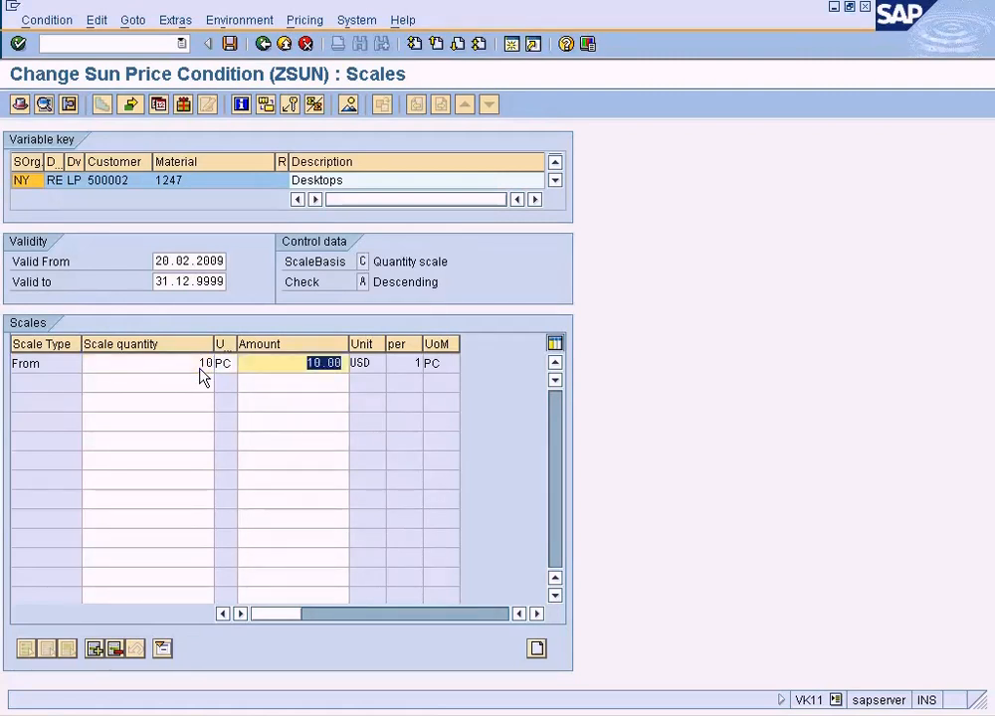
pyautogui.write('100')
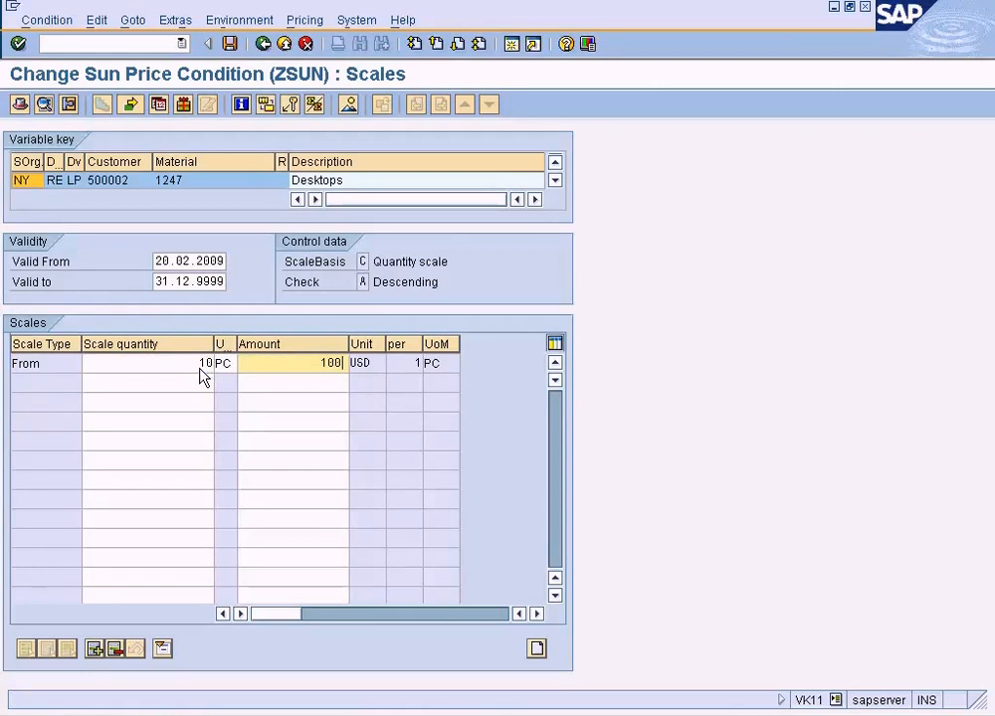
pyautogui.press('Down')
pyautogui.press('Left')
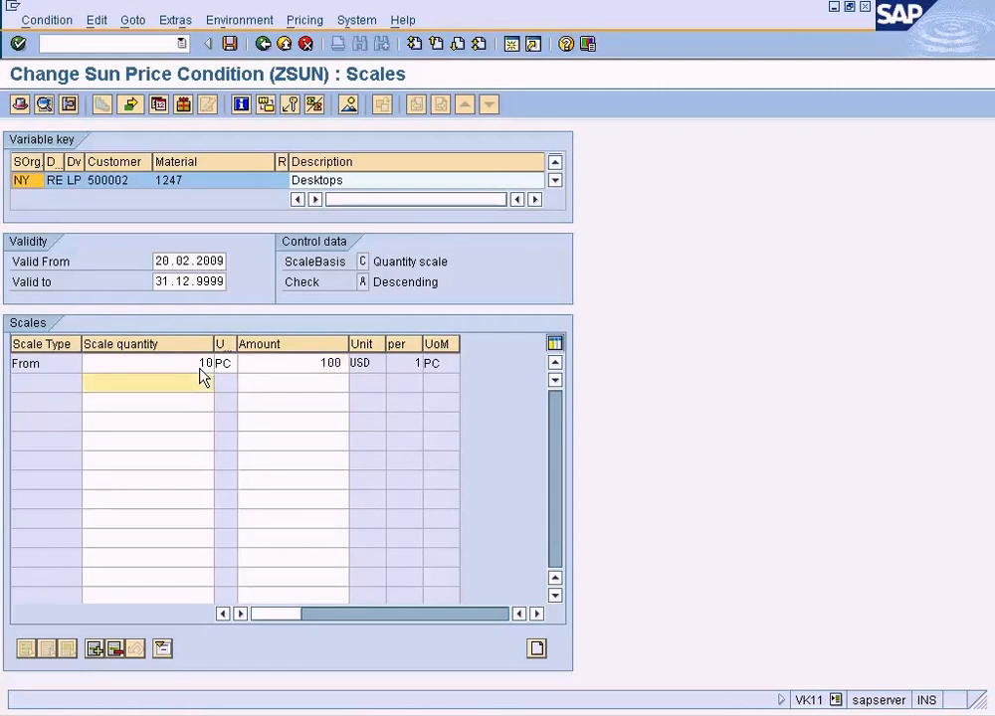
pyautogui.press('Tab')
pyautogui.write('10')
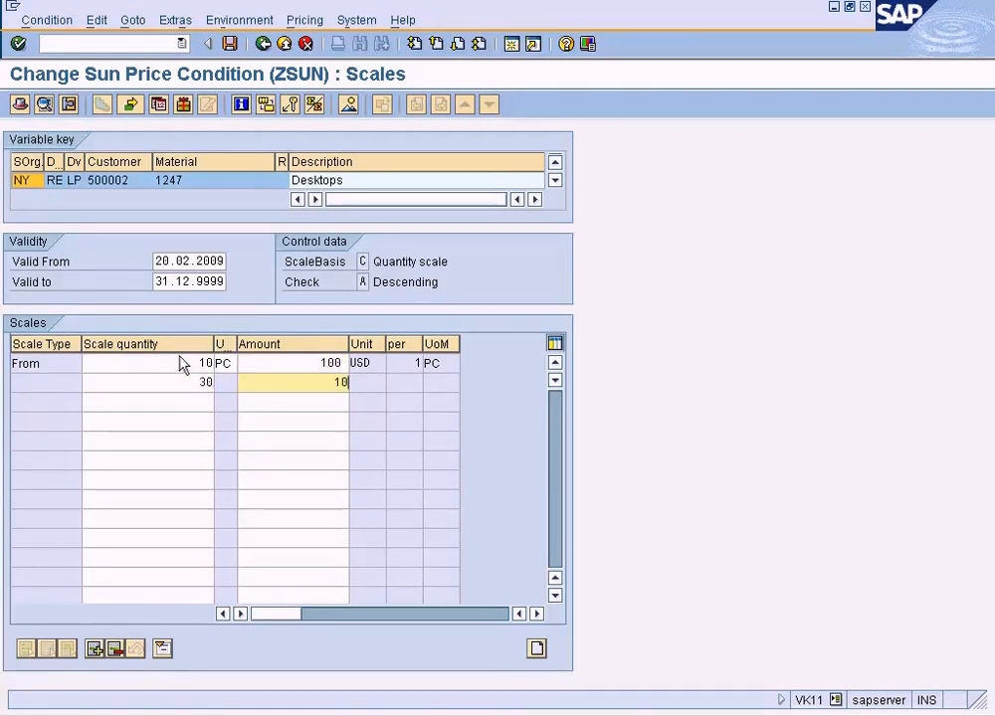
pyautogui.click(274, 364)
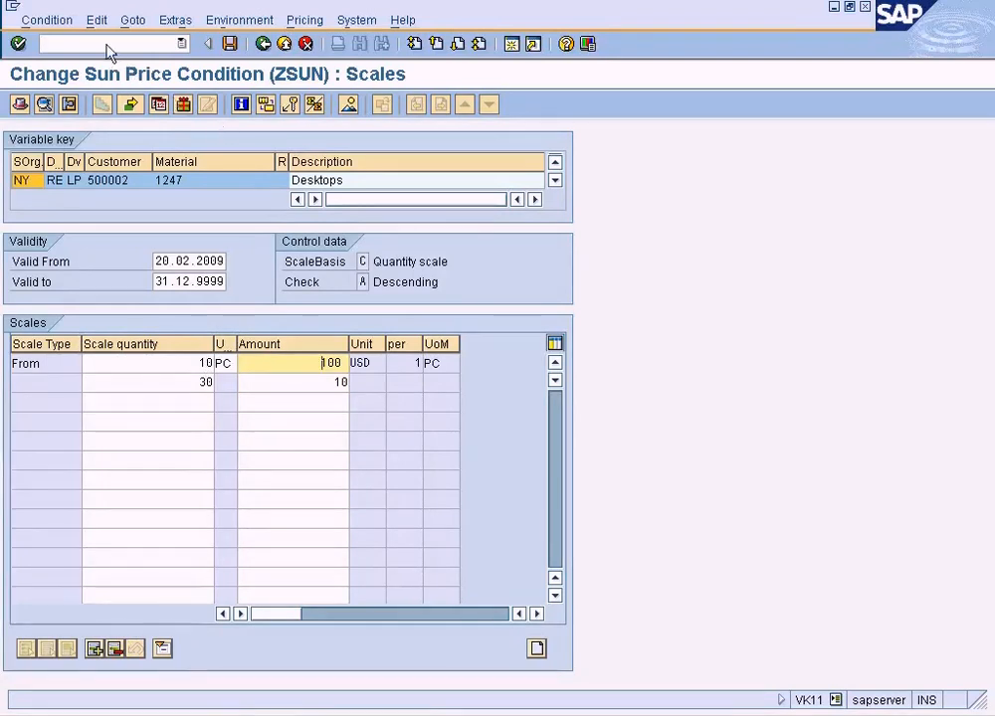
# Add condition supplement ZDIS (Sun Discounts) with amount 20 to the ZSUN record and save the condition record.
pyautogui.click(132, 20)
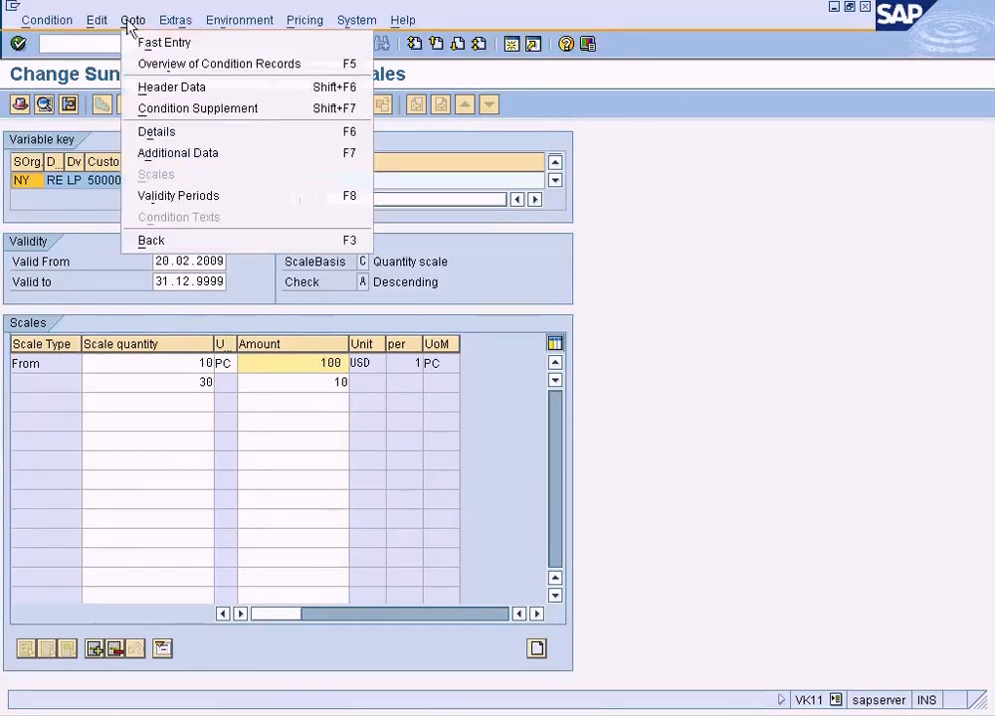
pyautogui.click(187, 110)
pyautogui.click(225, 469)
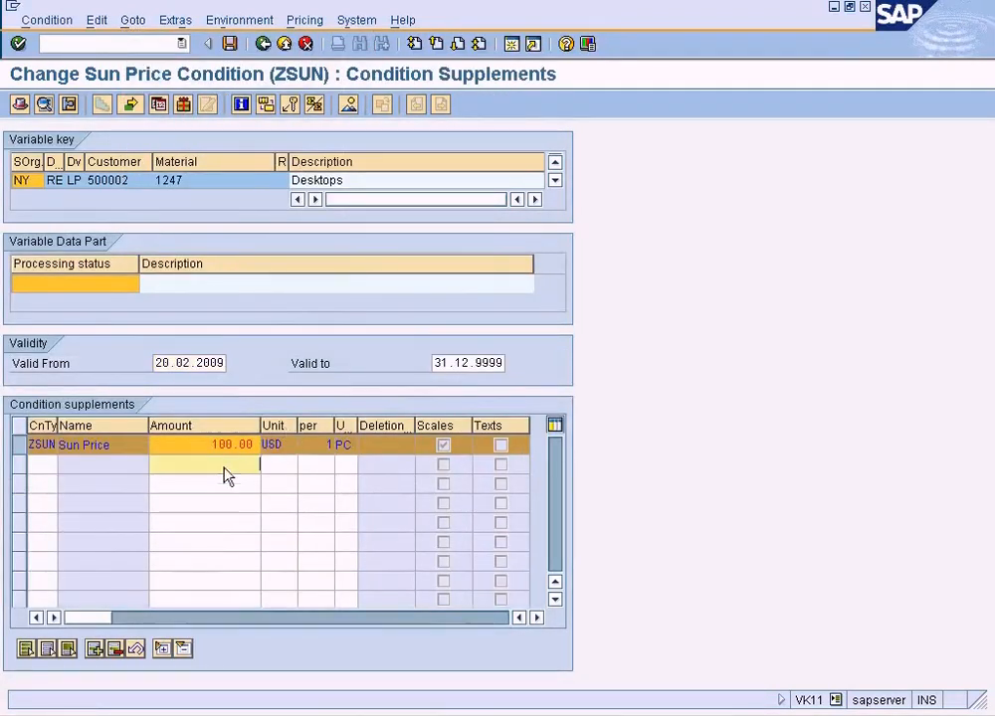
pyautogui.click(47, 466)
pyautogui.click(65, 466)
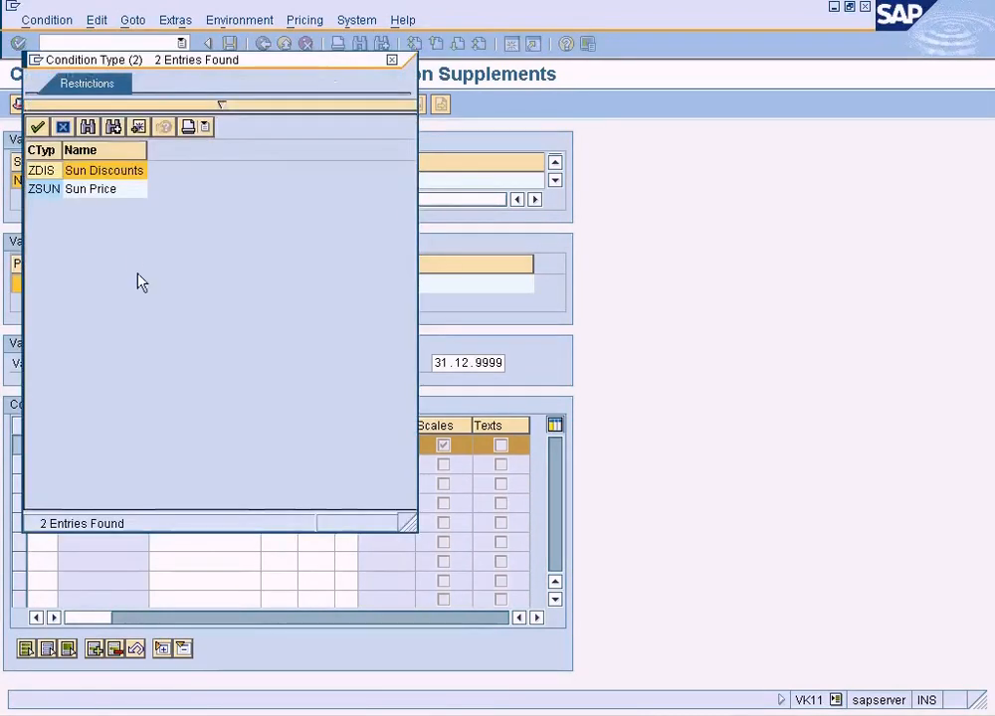
pyautogui.doubleClick(116, 180)
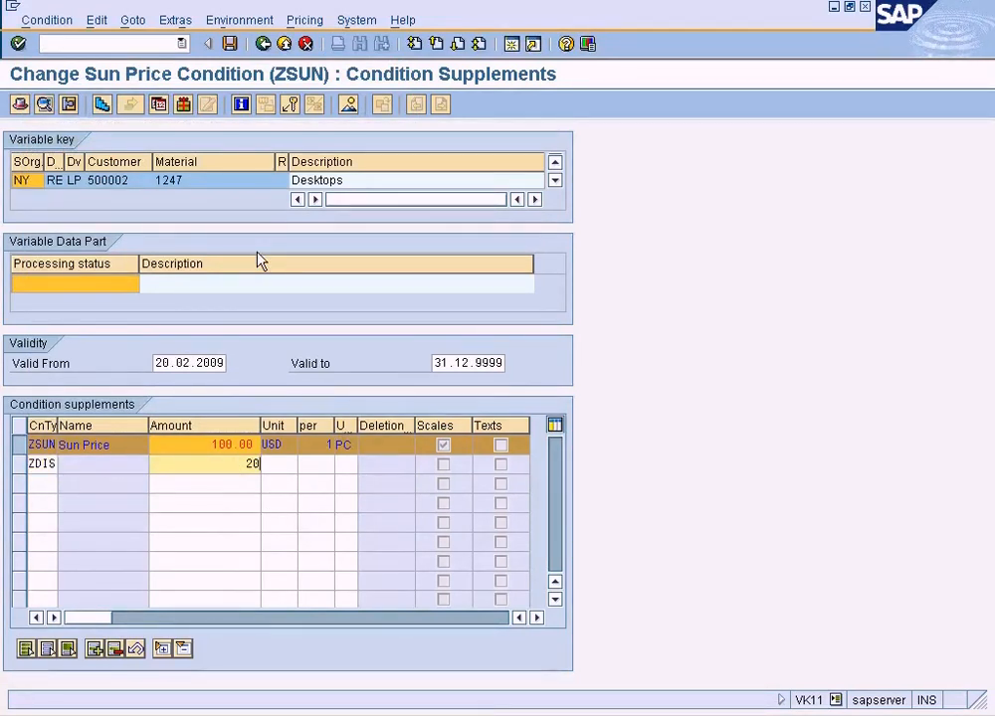
pyautogui.click(230, 44)
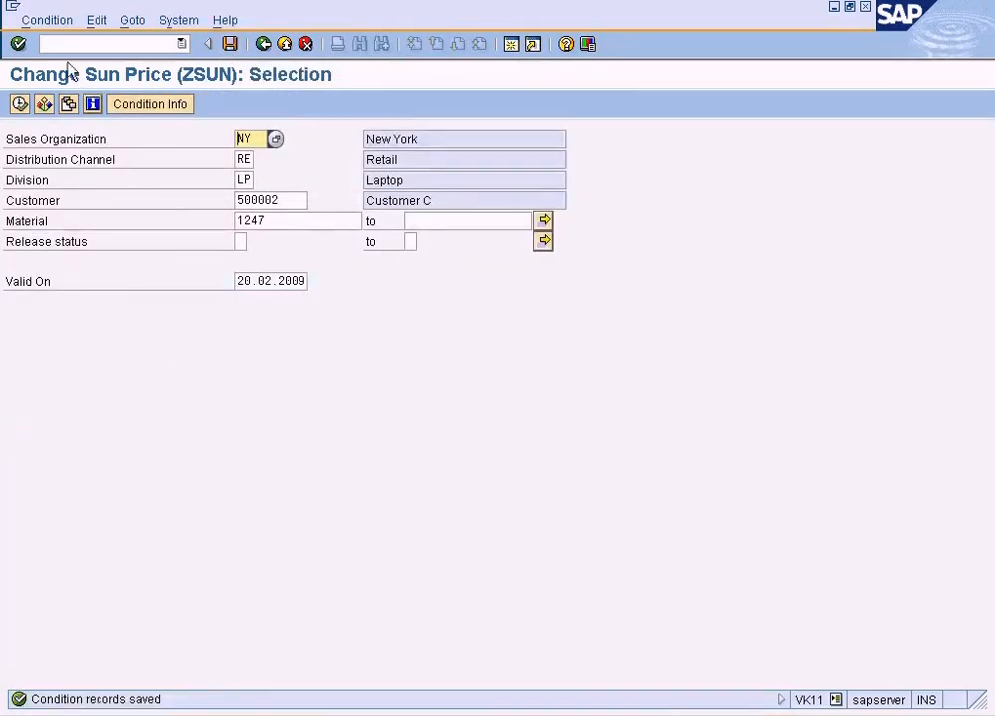
# Switch to displaying the saved ZSUN record for material 1247 and view its condition supplements.
pyautogui.click(50, 20)
pyautogui.click(59, 104)
pyautogui.click(19, 104)
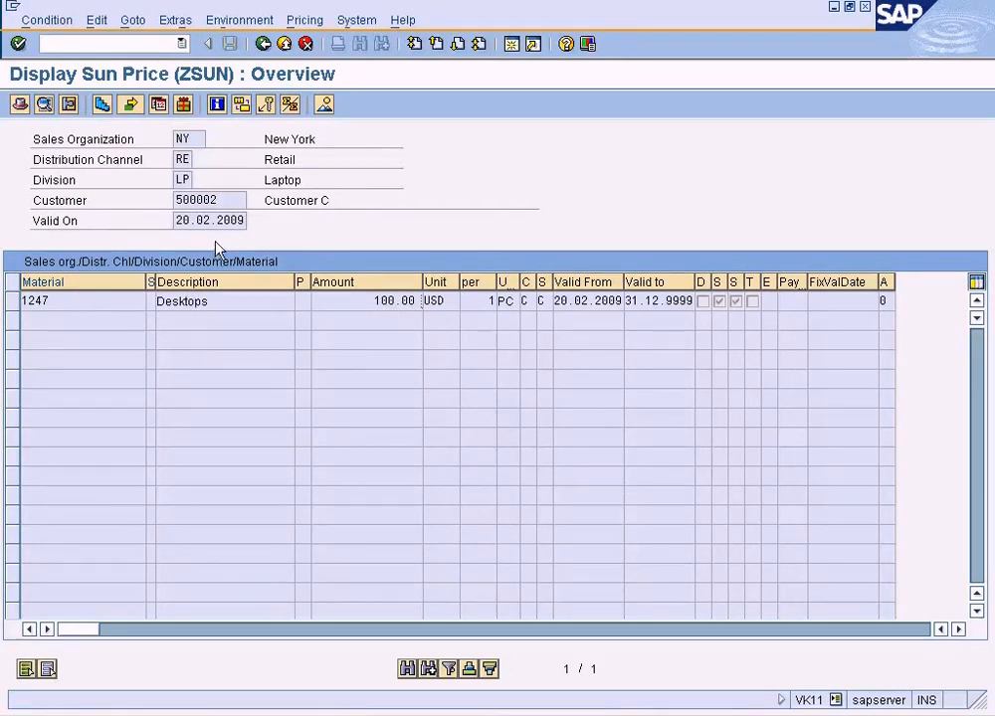
pyautogui.click(175, 20)
pyautogui.moveTo(137, 22)
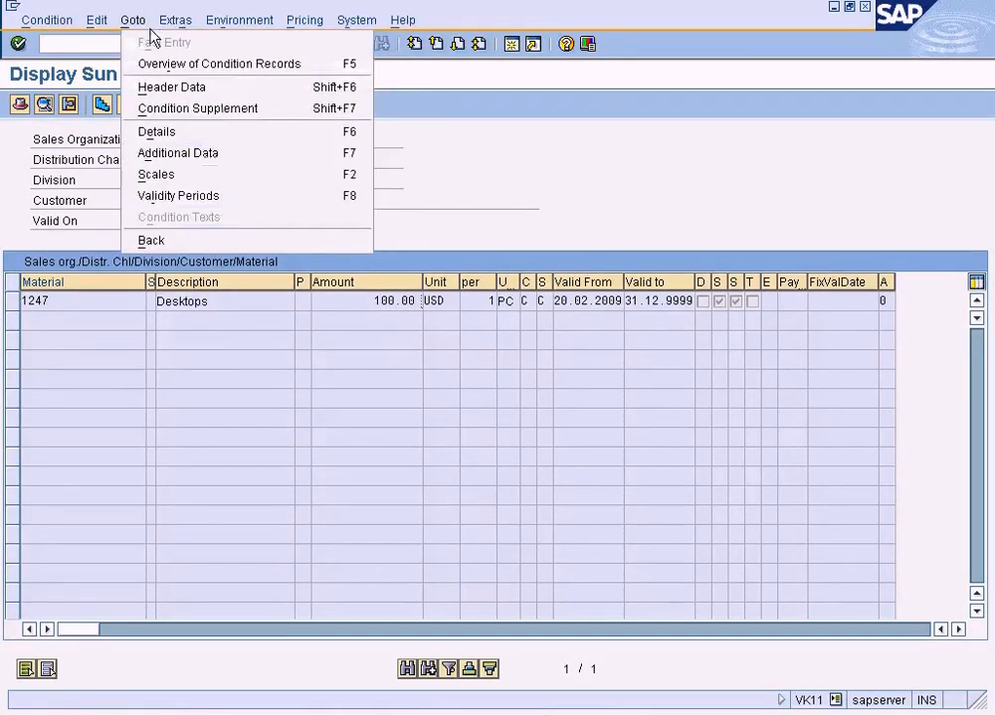
pyautogui.click(189, 108)
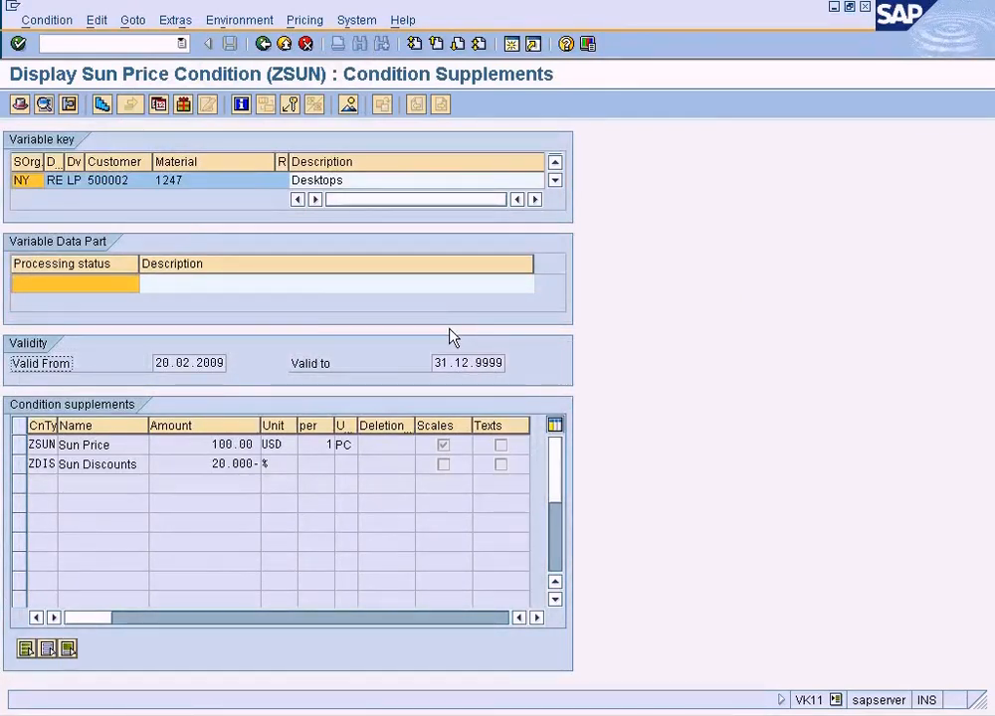
# Return to the ZSUN overview, check the scale amounts of the material 1247 record, and go back to the overview.
pyautogui.click(265, 52)
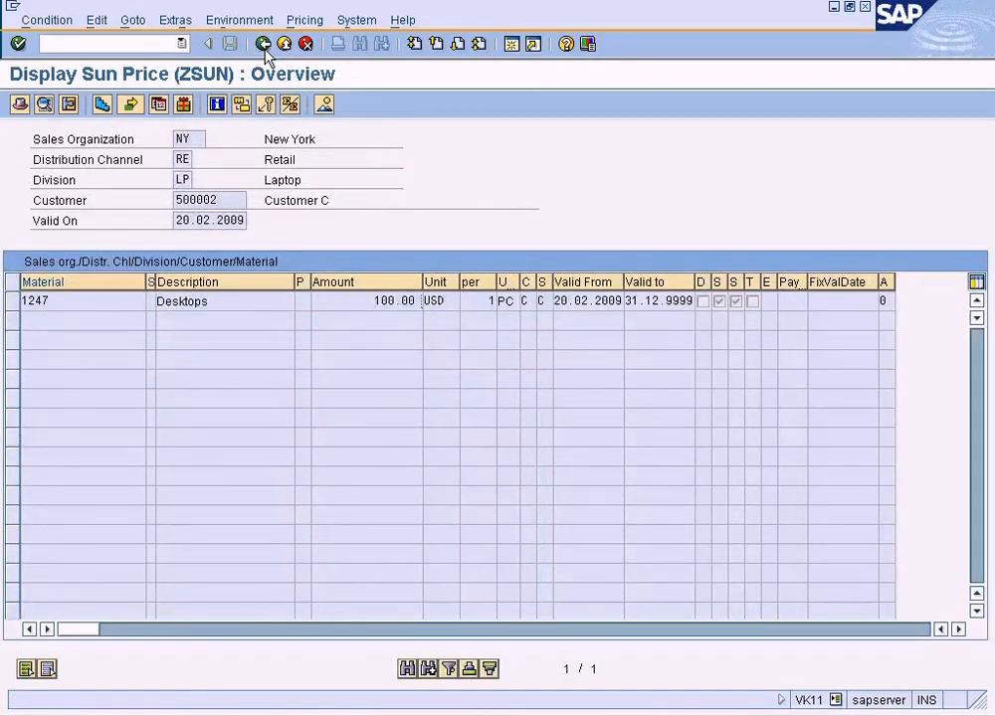
pyautogui.click(13, 300)
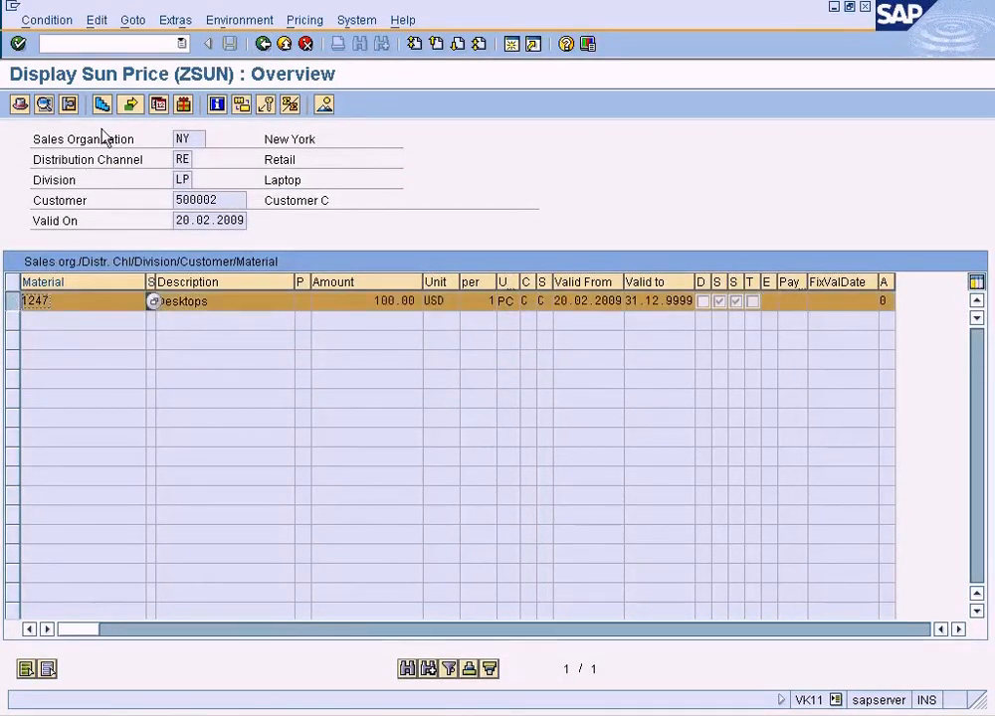
pyautogui.click(128, 108)
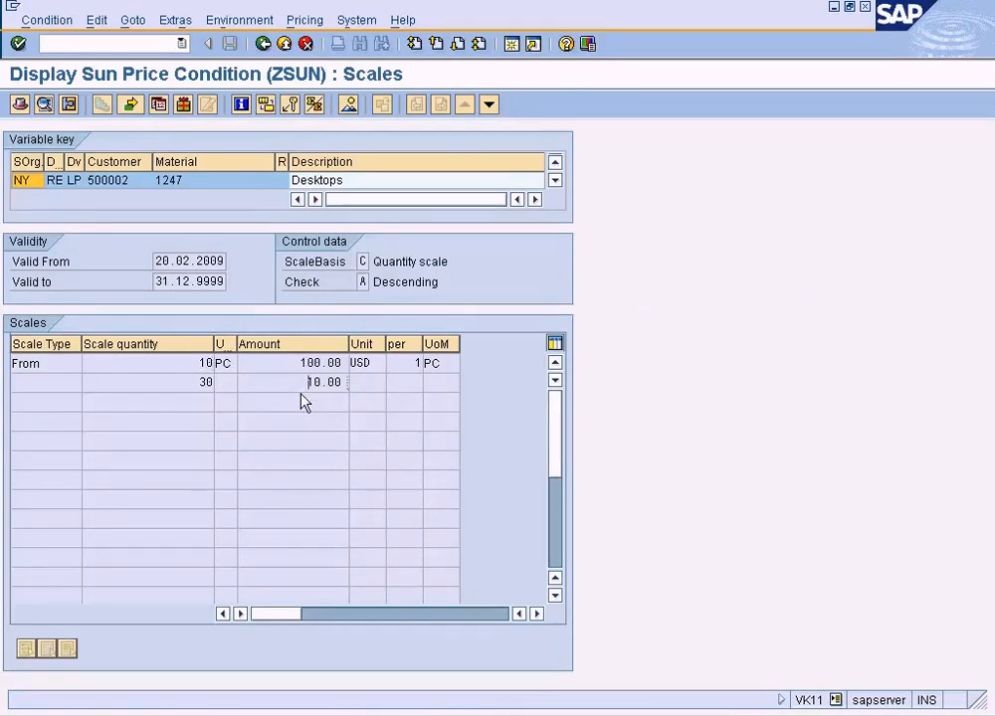
pyautogui.click(263, 44)
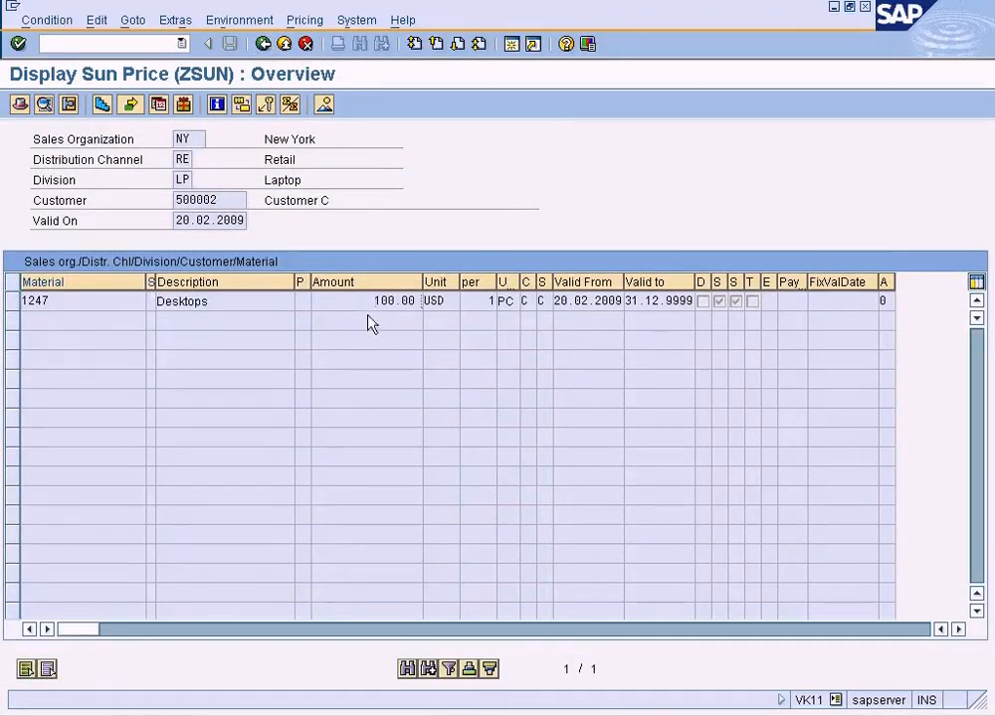
pyautogui.click(14, 301)
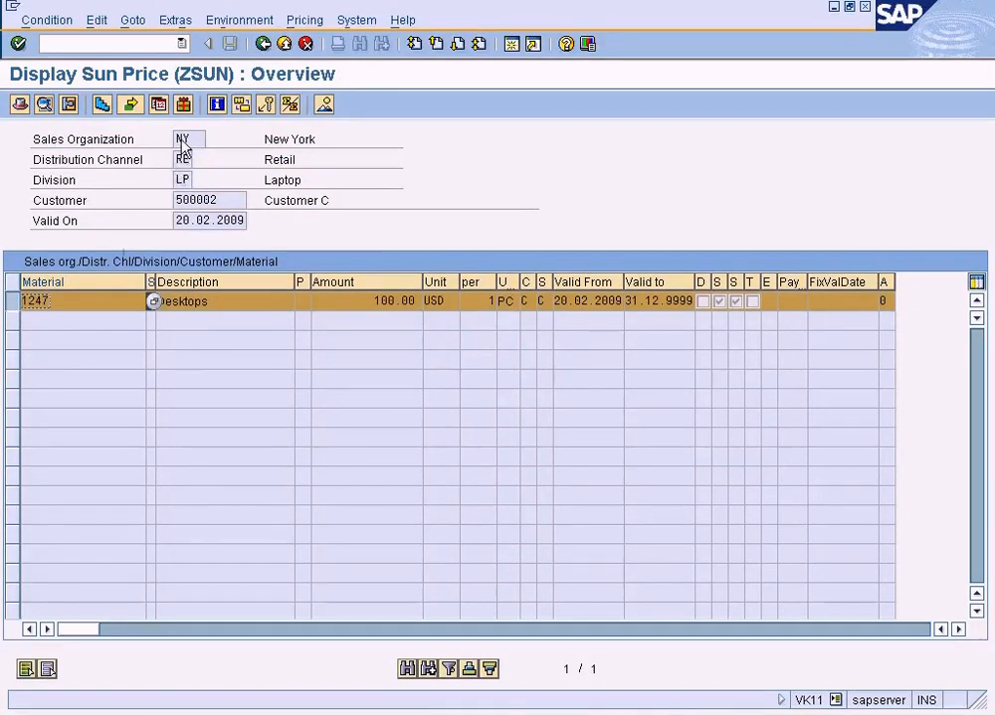
pyautogui.click(104, 105)
pyautogui.moveTo(291, 363); pyautogui.dragTo(338, 364)
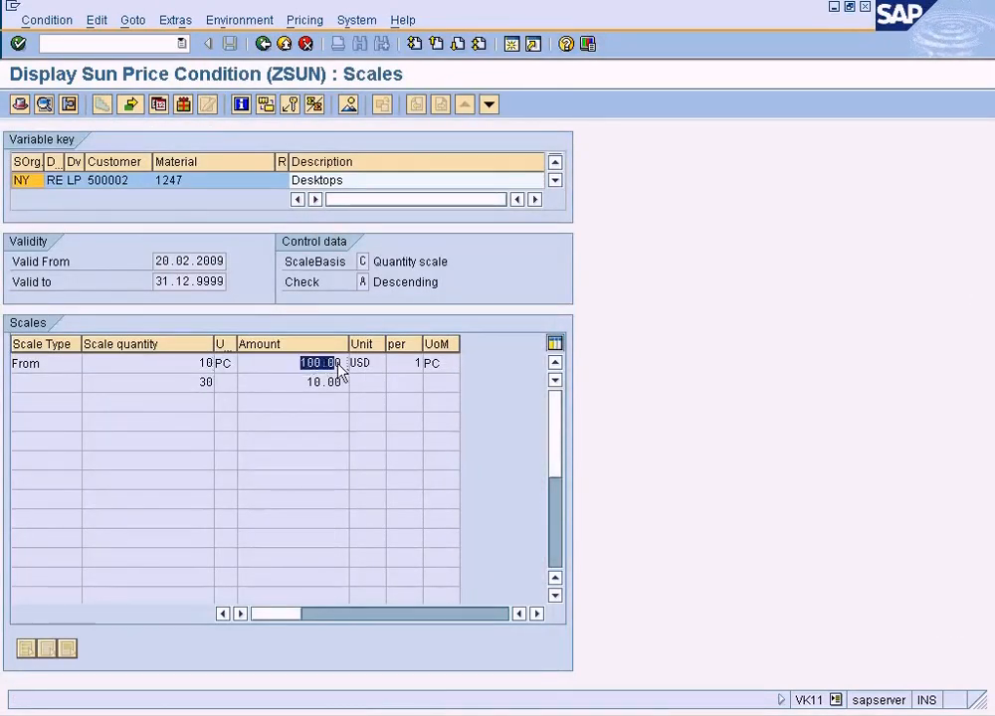
pyautogui.click(263, 44)
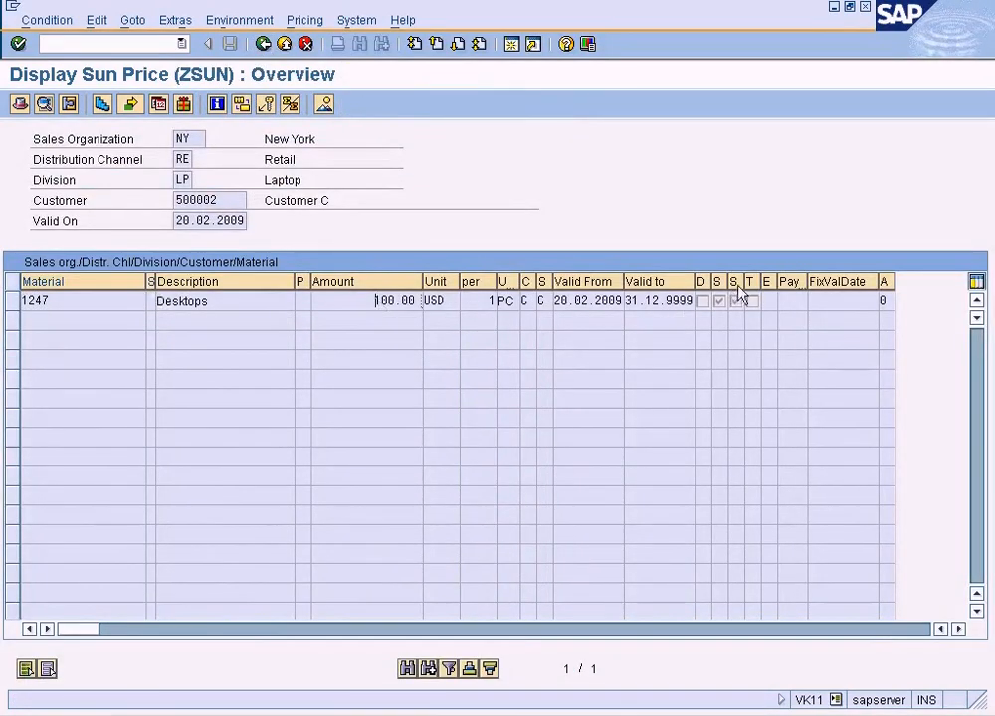
# Widen the supplementary condition and scales indicator columns in the overview and recheck the scales behind the material 1247 record.
pyautogui.moveTo(744, 281); pyautogui.dragTo(768, 290)
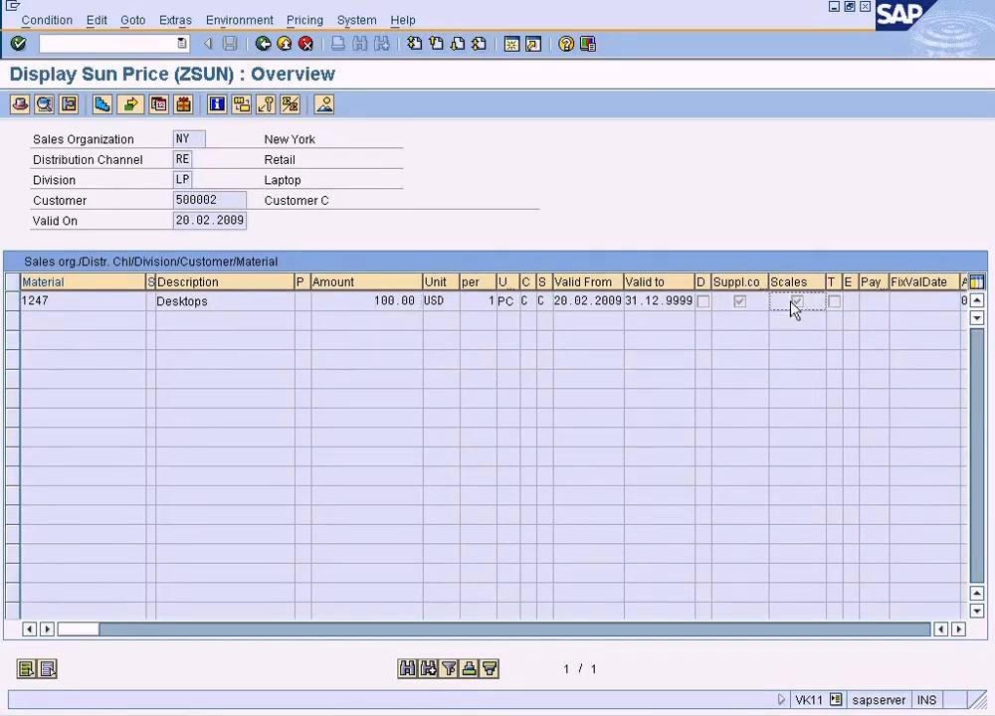
pyautogui.click(12, 300)
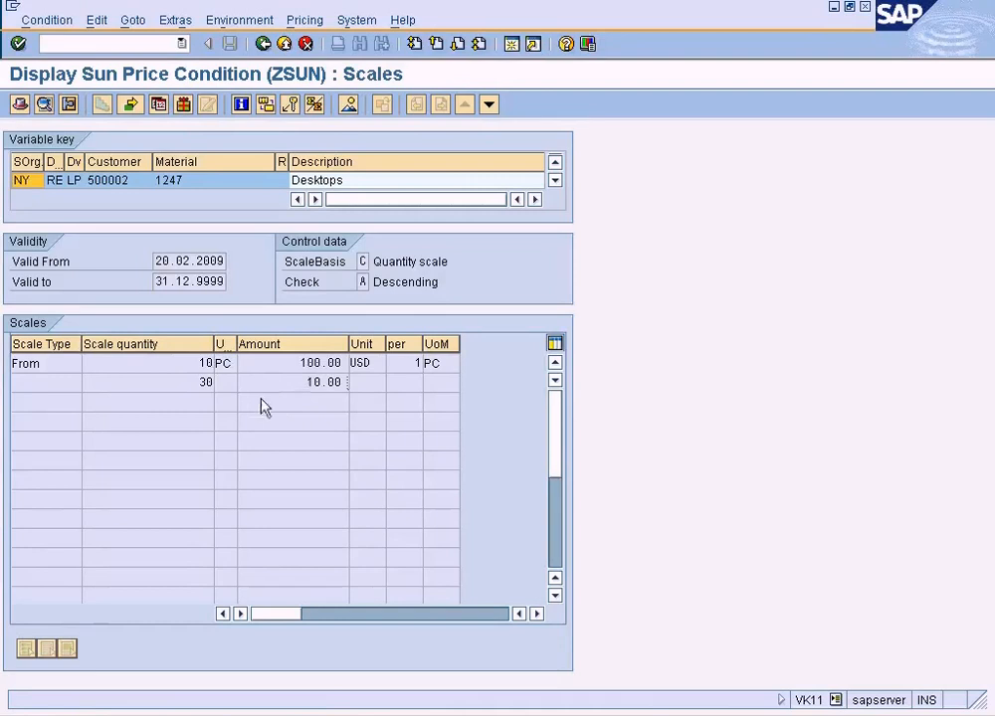
pyautogui.click(265, 44)
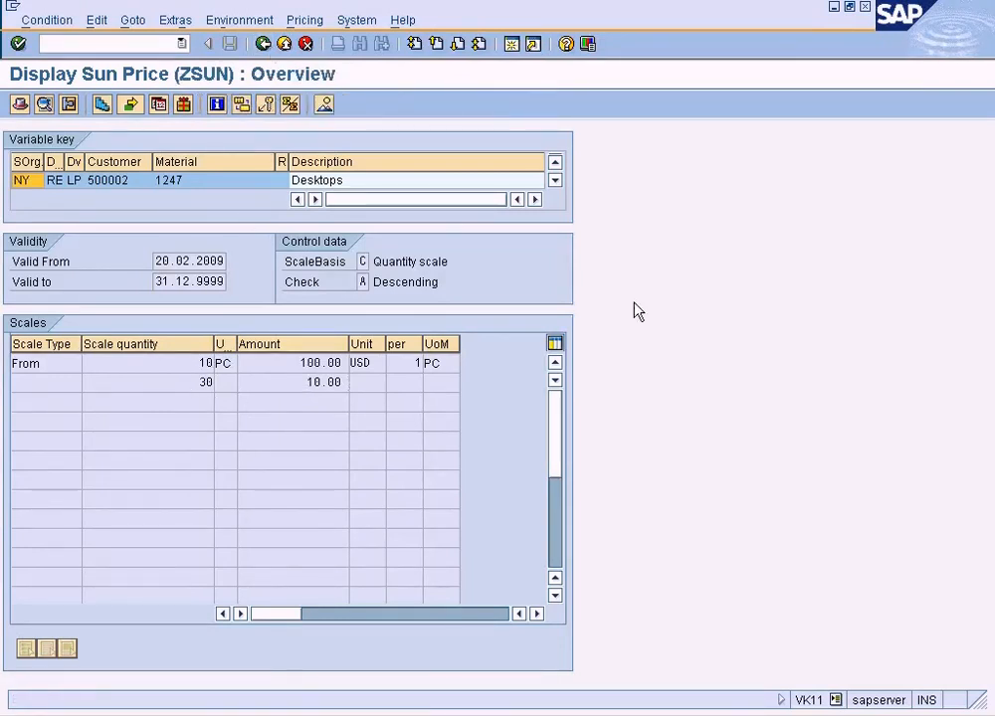
pyautogui.click(742, 302)
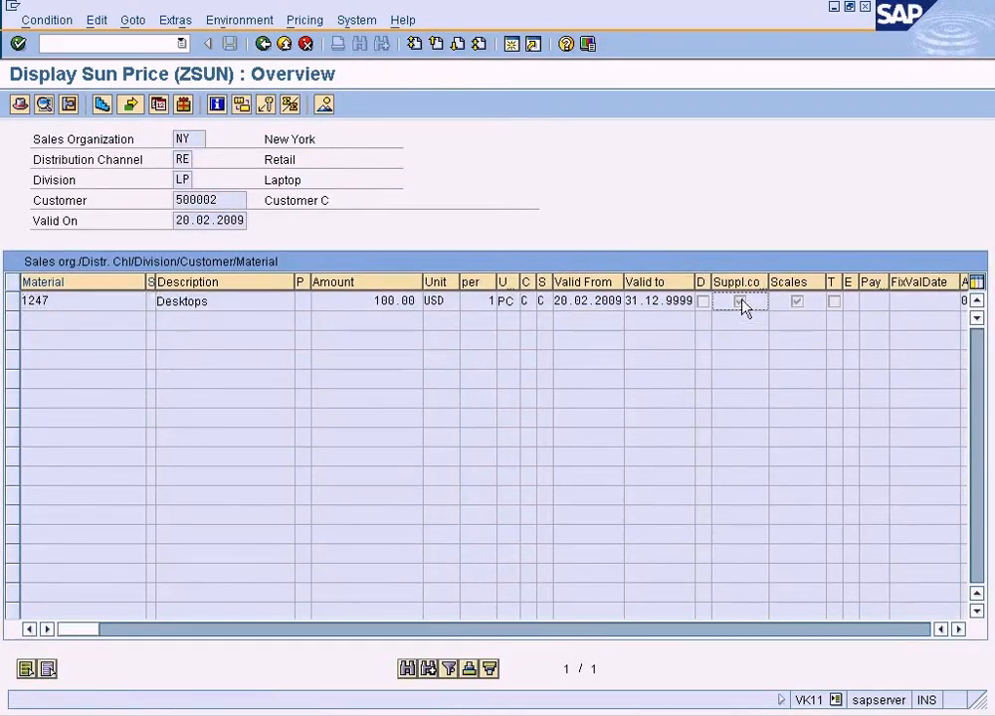
pyautogui.moveTo(769, 285)
pyautogui.mouseDown()
pyautogui.moveTo(792, 288)
pyautogui.moveTo(783, 288)
pyautogui.mouseUp()
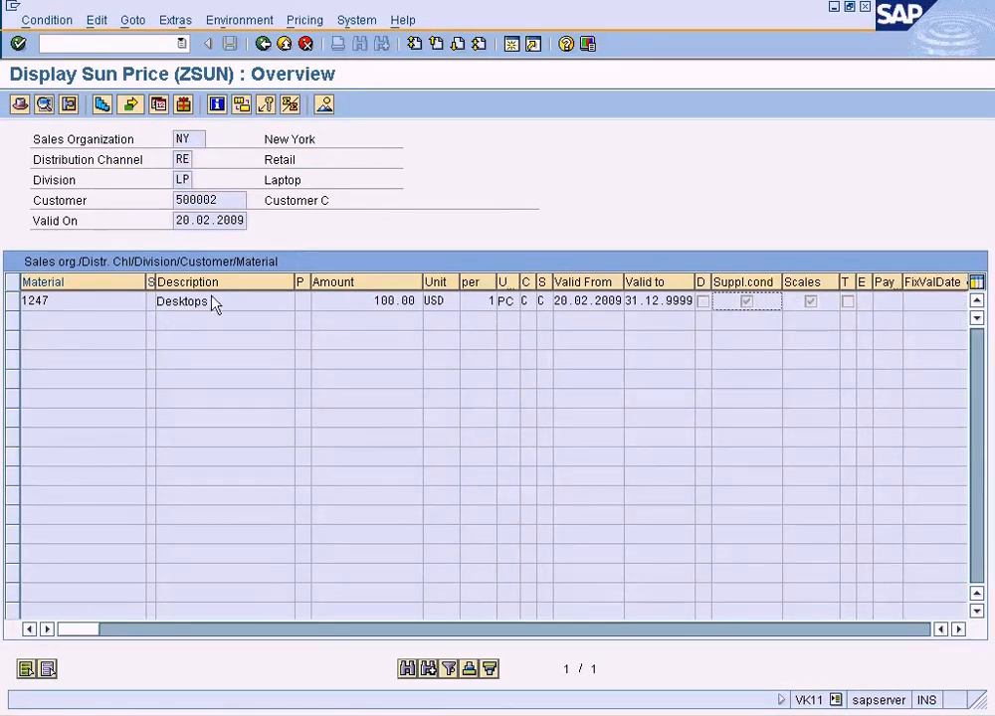
# Review the ZSUN and ZDIS supplement amounts for material 1247, and return to the overview.
pyautogui.click(13, 300)
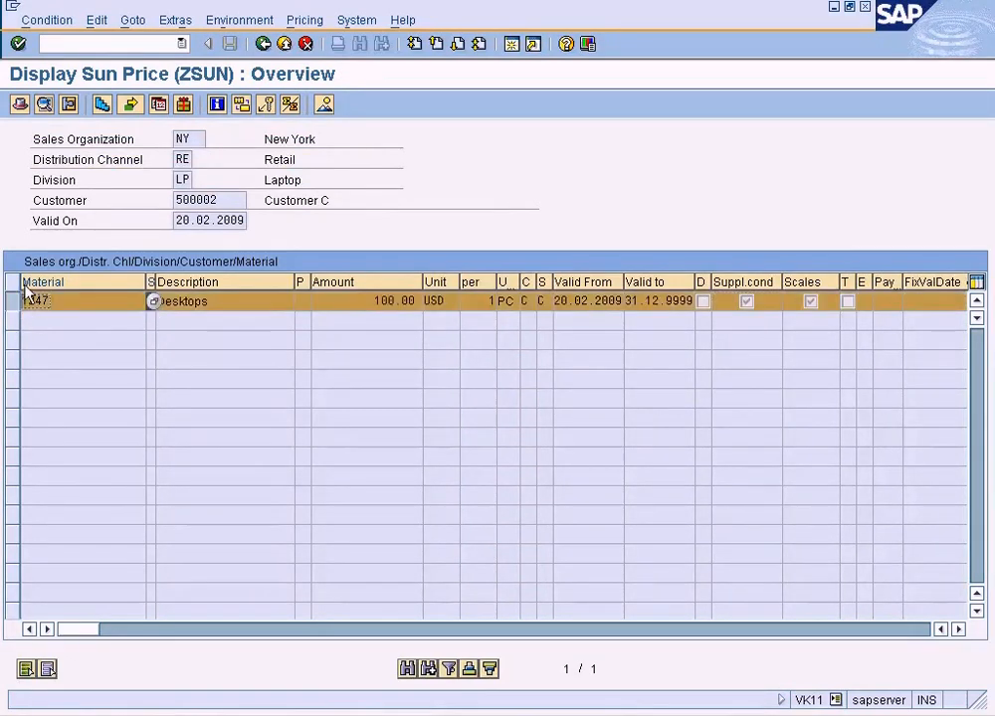
pyautogui.click(133, 21)
pyautogui.click(149, 107)
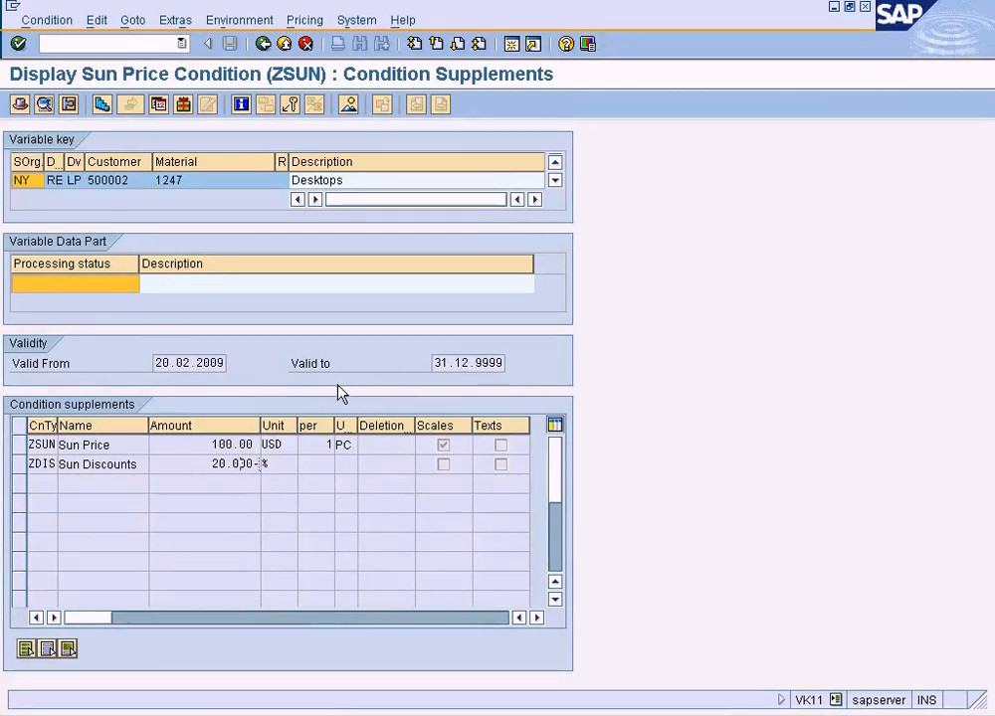
pyautogui.click(266, 45)
# Open a new session and start a VA01 sales order with order type AEBO for sales area NY/RE/LP.
pyautogui.click(511, 45)
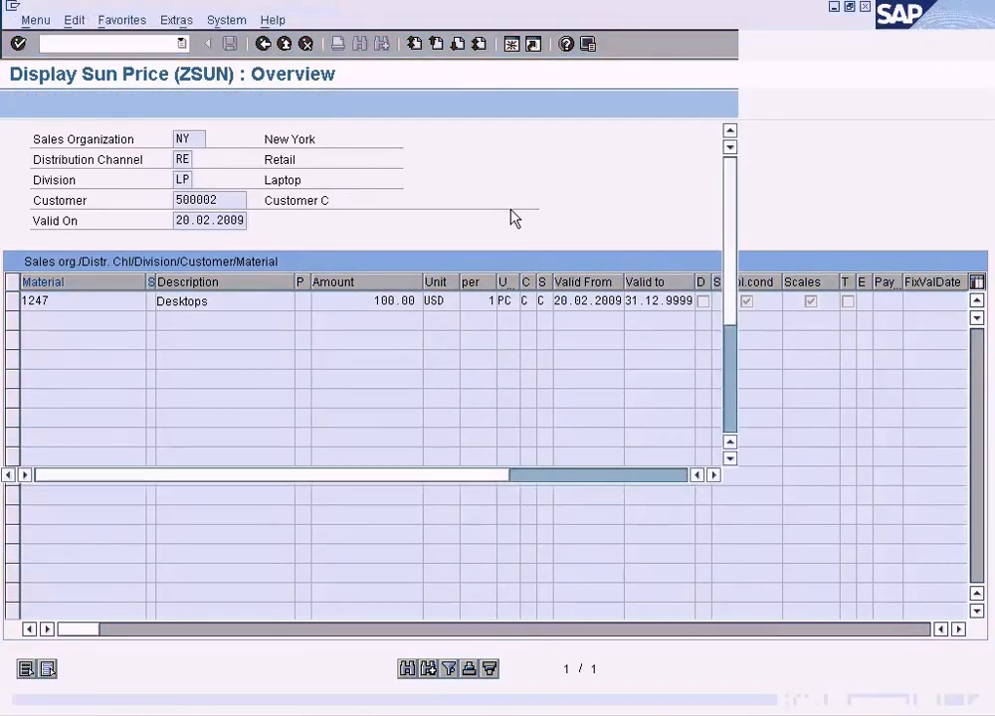
pyautogui.write('va01')
pyautogui.press('Return')
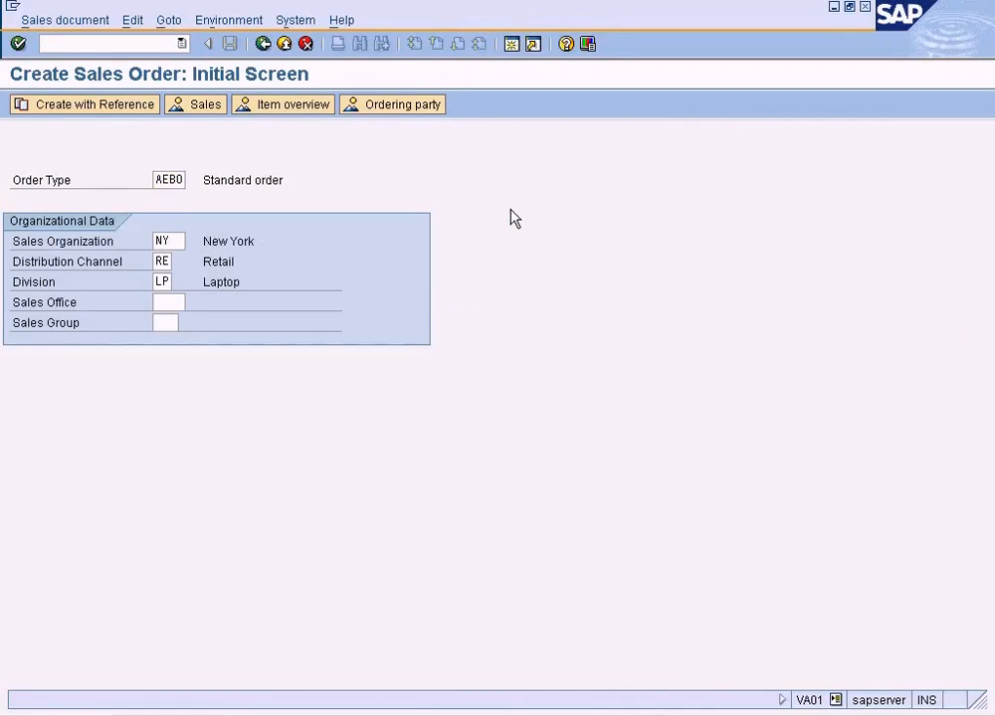
pyautogui.press('Return')
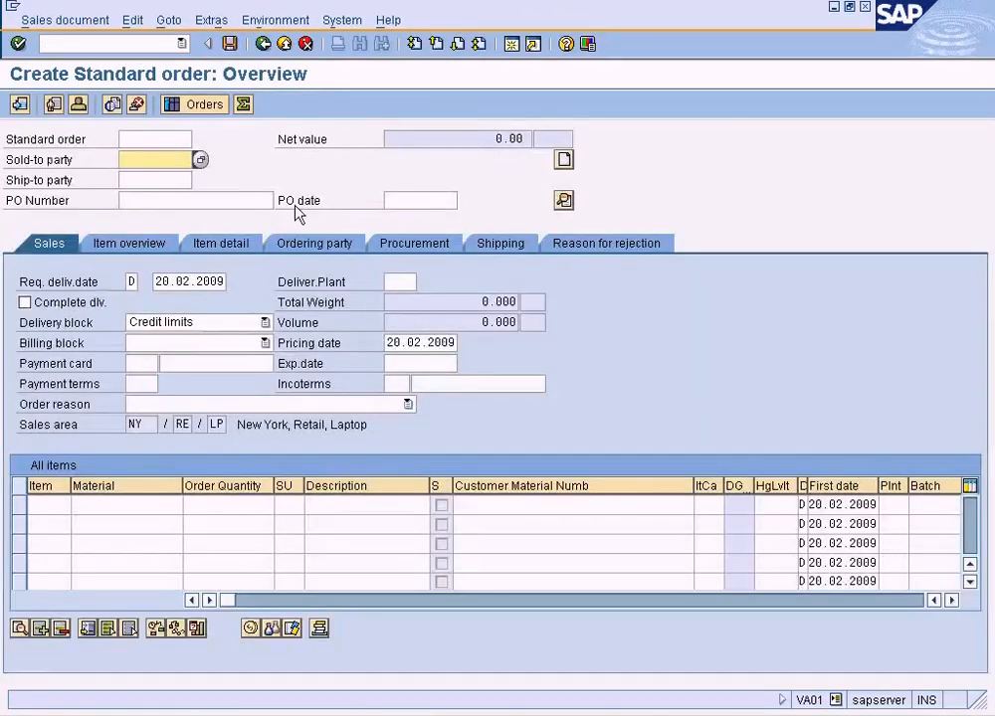
# Select the London customer of the sales group as sold-to party and add material 1247 with an order quantity of 10.
pyautogui.click(201, 162)
pyautogui.click(102, 529)
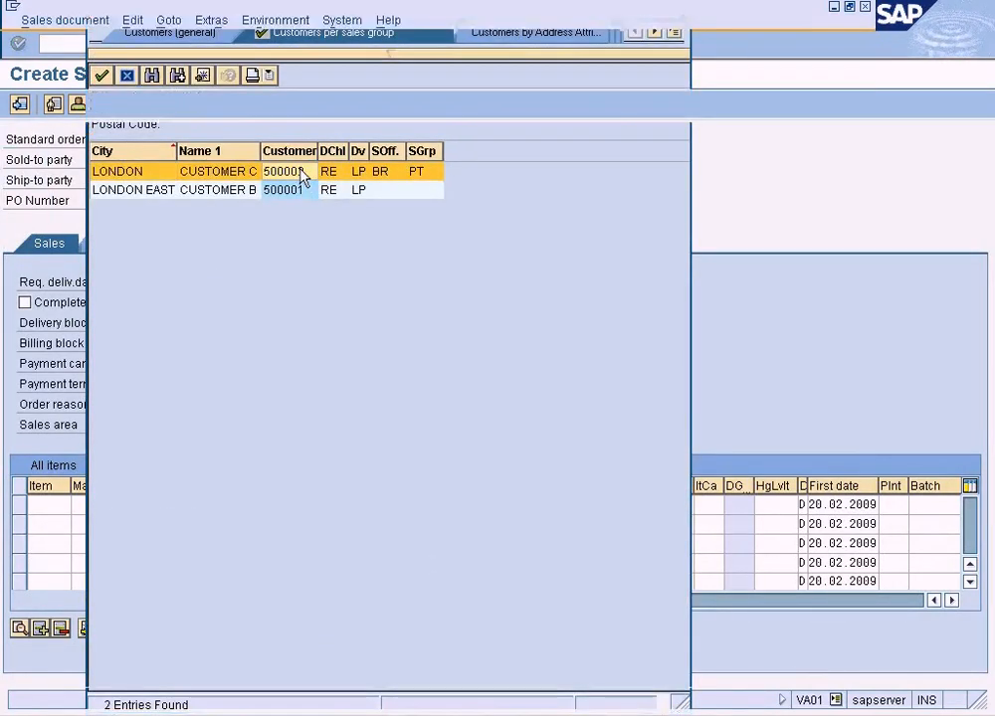
pyautogui.doubleClick(302, 173)
pyautogui.click(123, 509)
pyautogui.write('1247')
pyautogui.press('Tab')
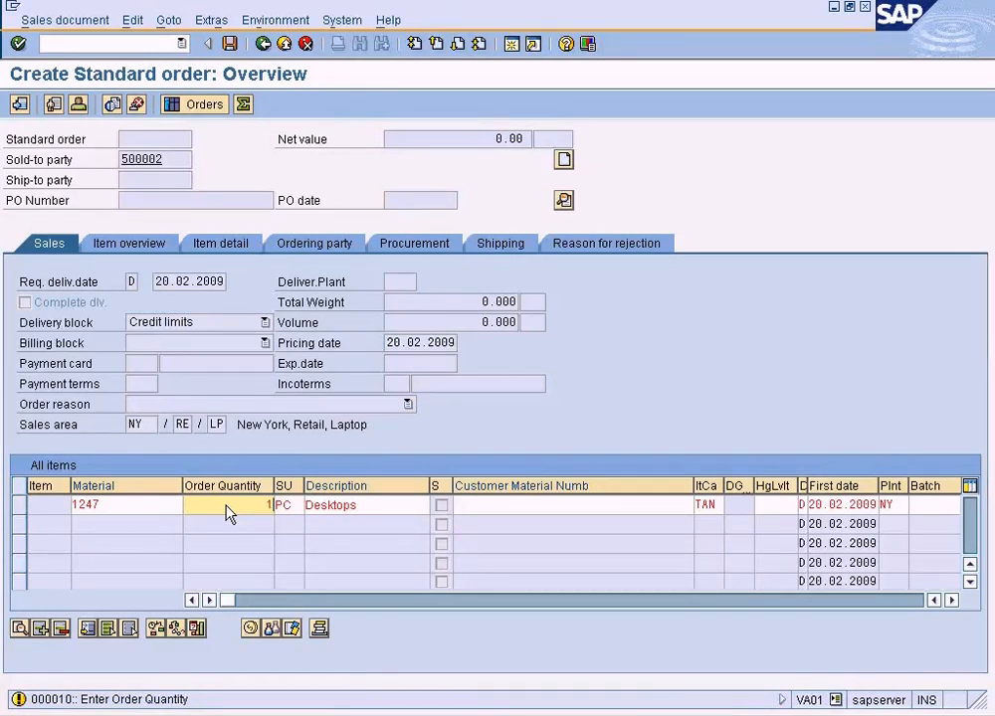
pyautogui.press('Return')
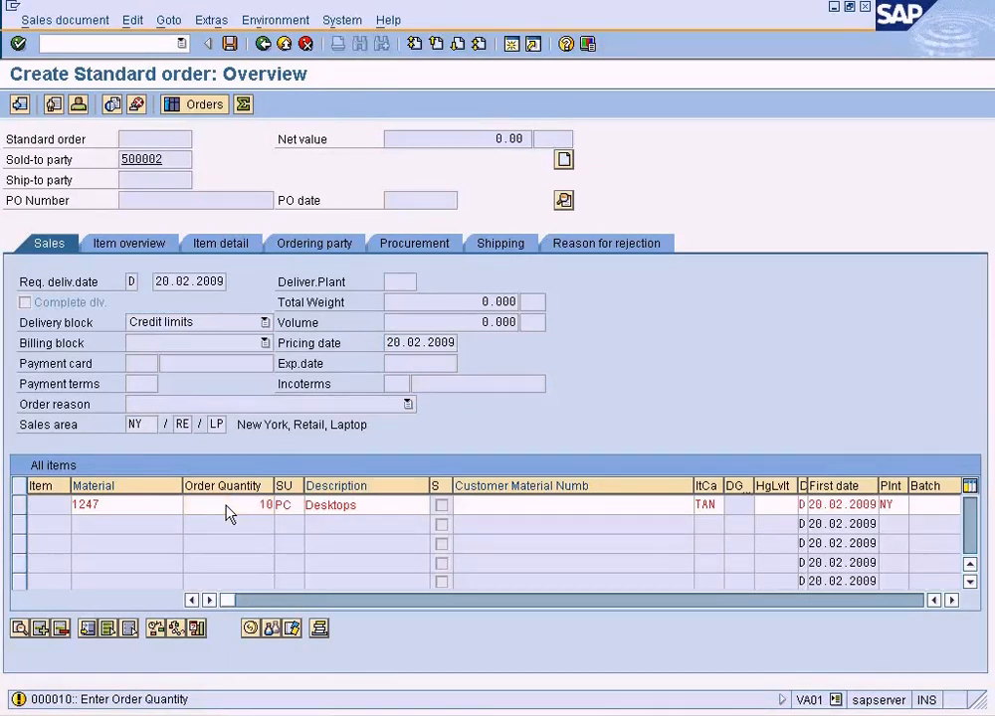
# Open the pricing conditions of the material 1247 item and check the ZSUN Sun Price amount.
pyautogui.click(18, 505)
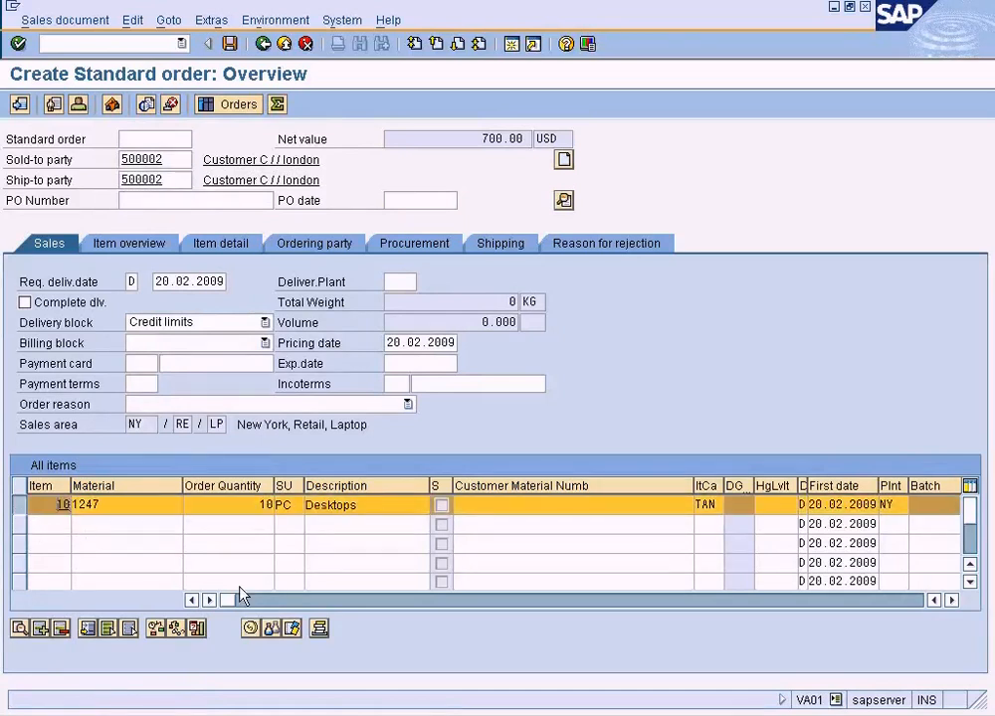
pyautogui.click(250, 628)
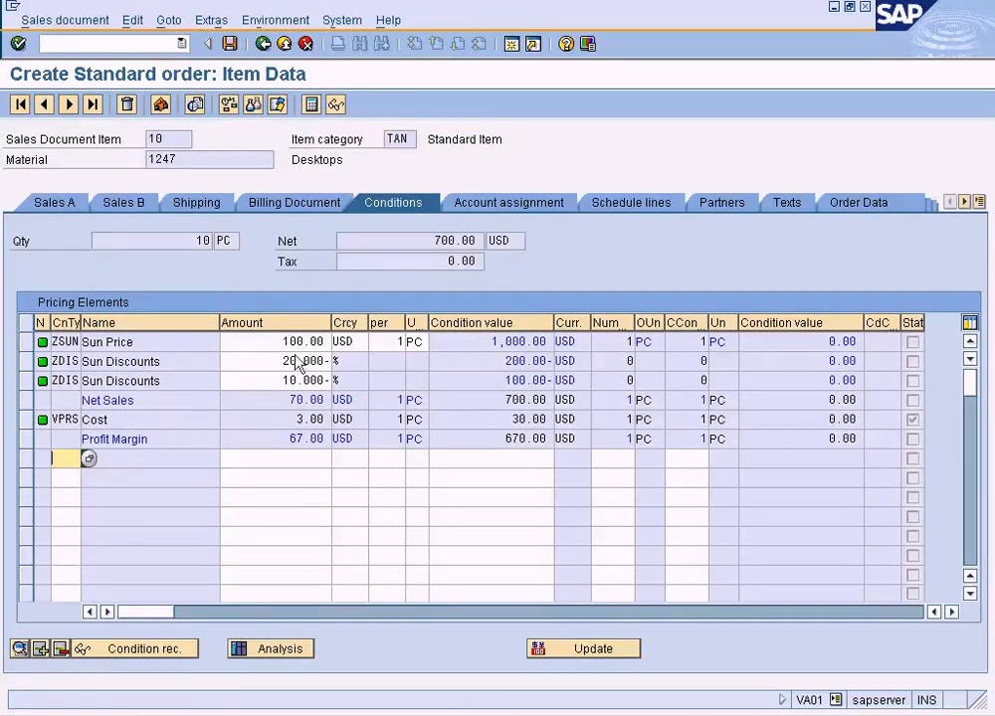
pyautogui.moveTo(284, 346); pyautogui.dragTo(305, 346)
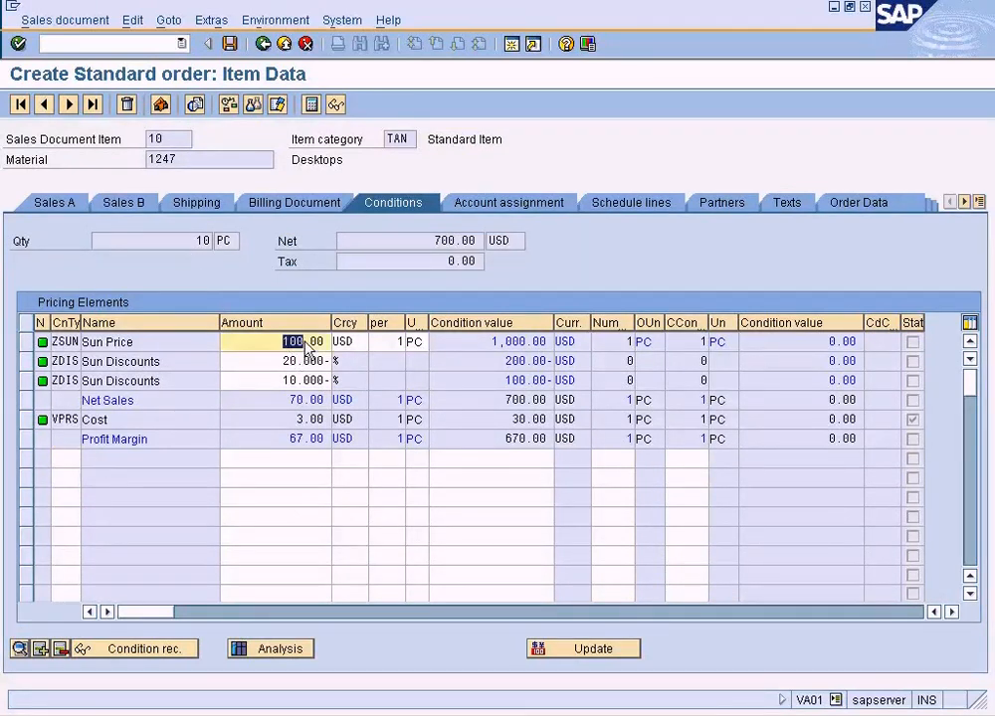
# Switch to the ZSUN overview session, review the scale quantities and amounts for material 1247, and return to the sales order.
pyautogui.click(274, 715)
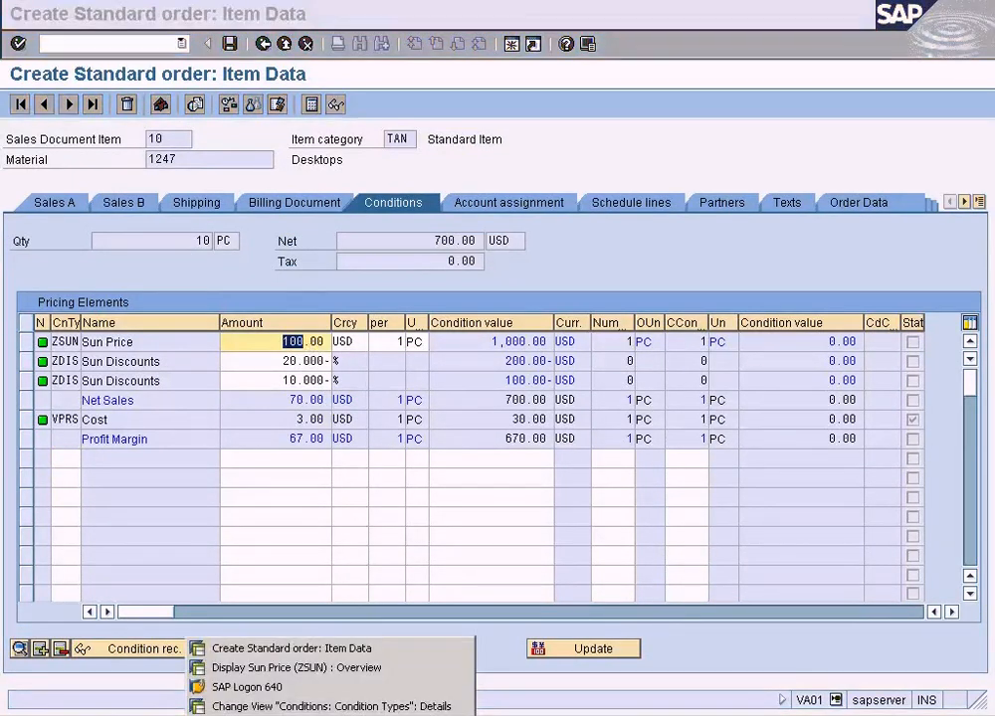
pyautogui.click(295, 670)
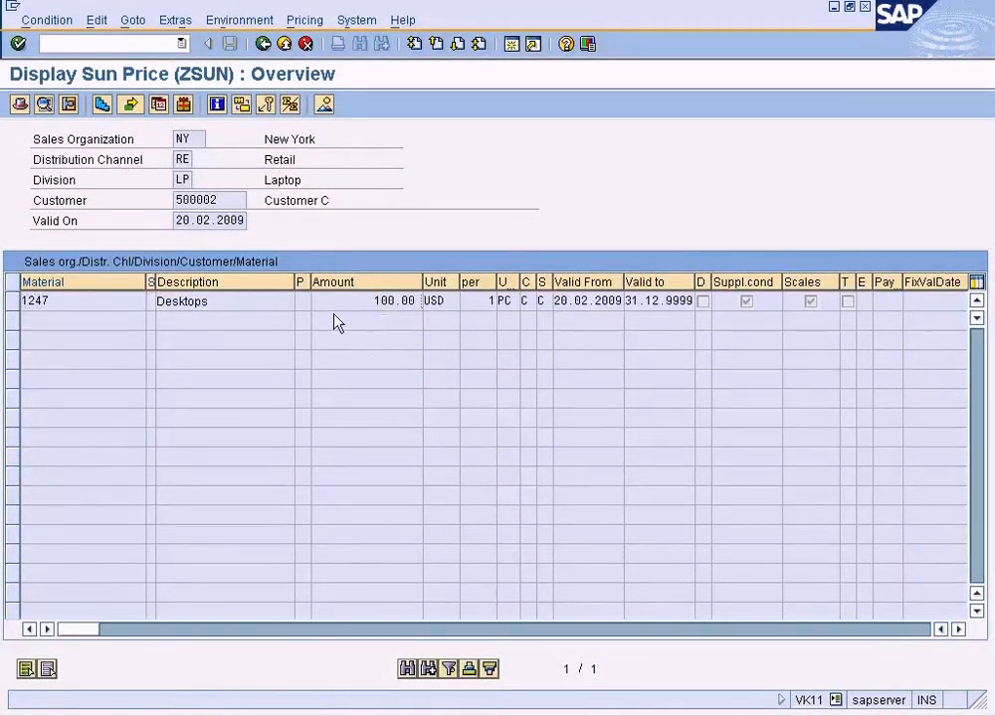
pyautogui.click(13, 301)
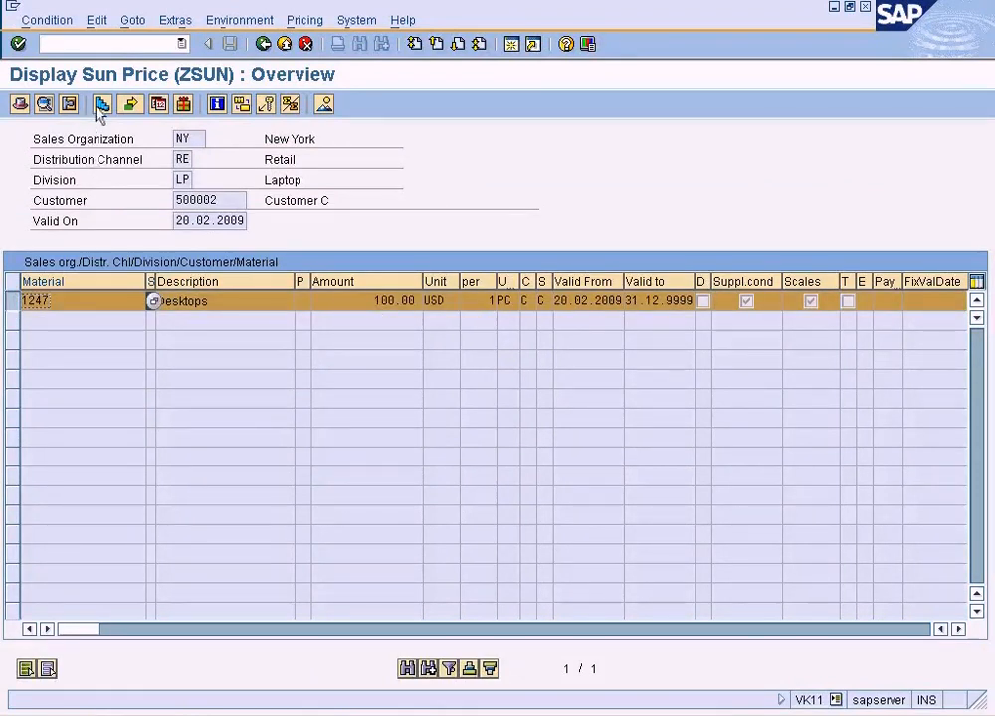
pyautogui.click(101, 105)
pyautogui.moveTo(197, 364); pyautogui.dragTo(217, 365)
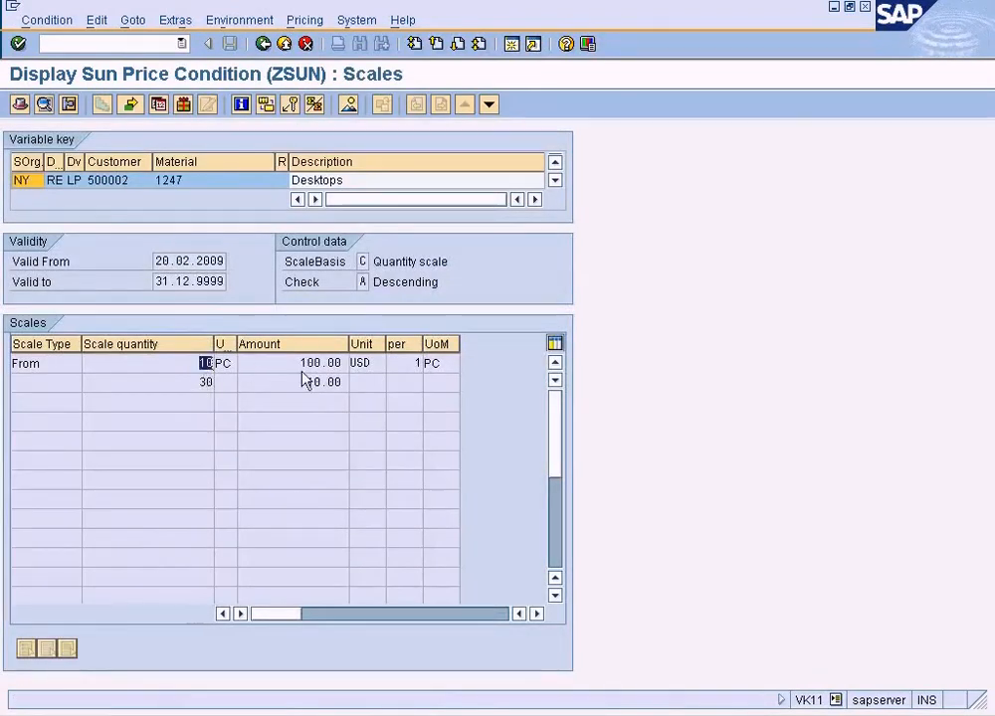
pyautogui.moveTo(294, 365); pyautogui.dragTo(378, 372)
pyautogui.moveTo(195, 383); pyautogui.dragTo(386, 383)
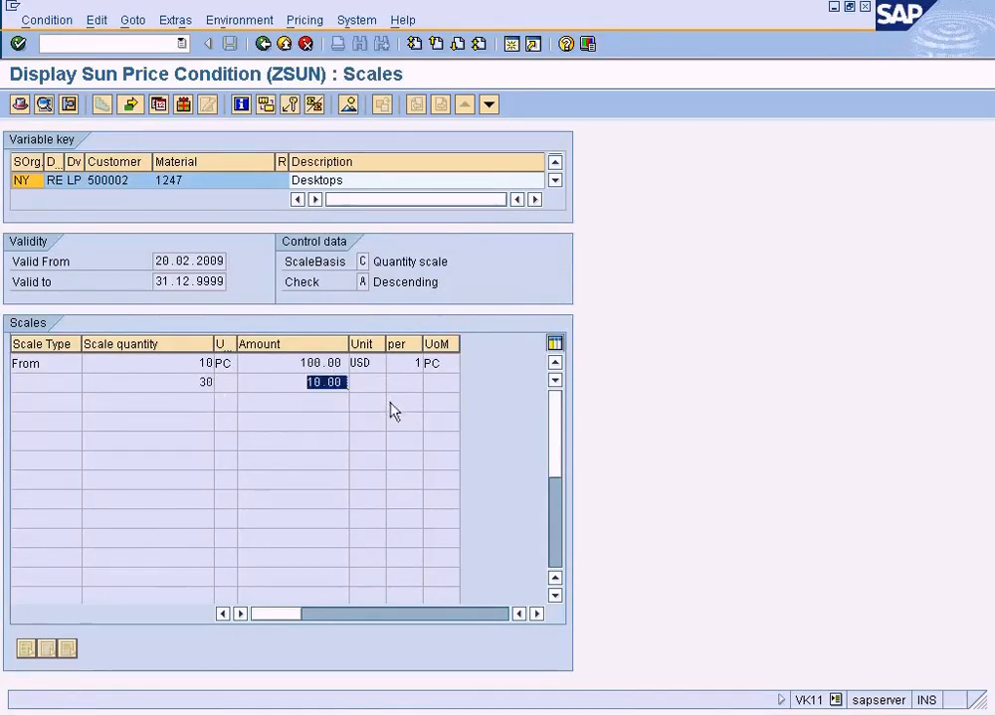
pyautogui.press('F3')
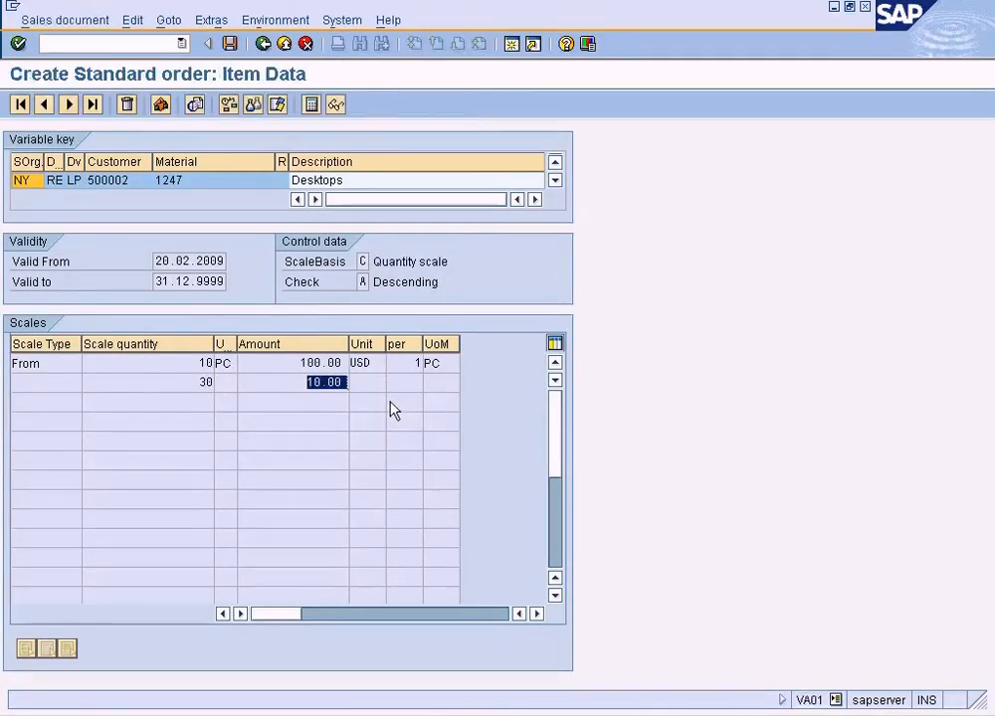
# Change the order quantity of material 1247 to 30 and check the Sun Price in the item's pricing conditions.
pyautogui.click(263, 44)
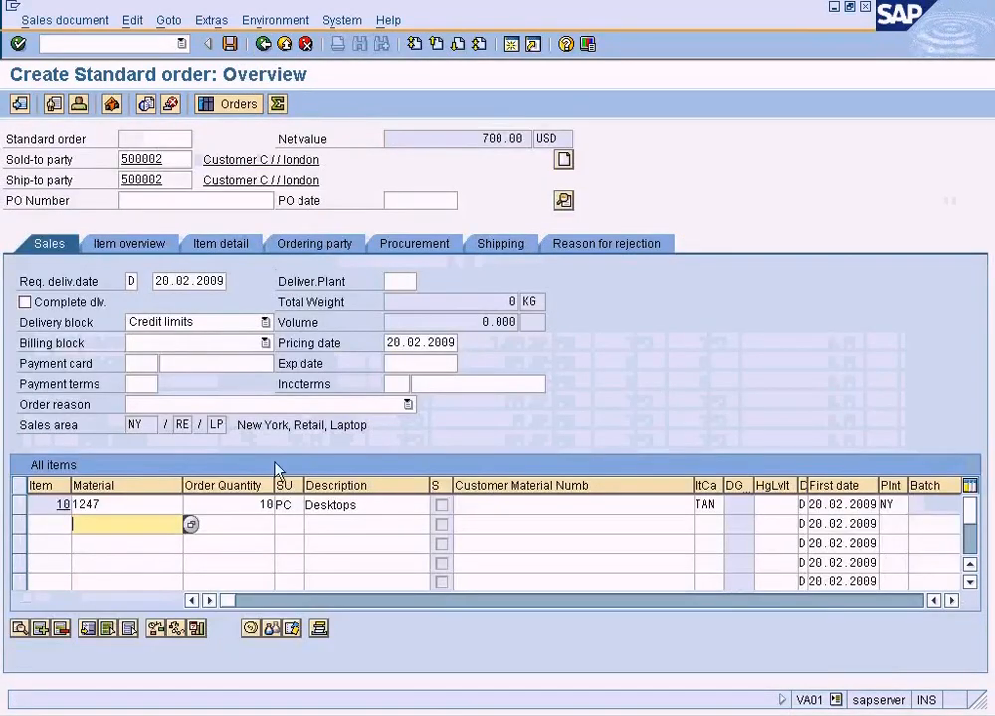
pyautogui.moveTo(252, 506); pyautogui.dragTo(296, 508)
pyautogui.write('30')
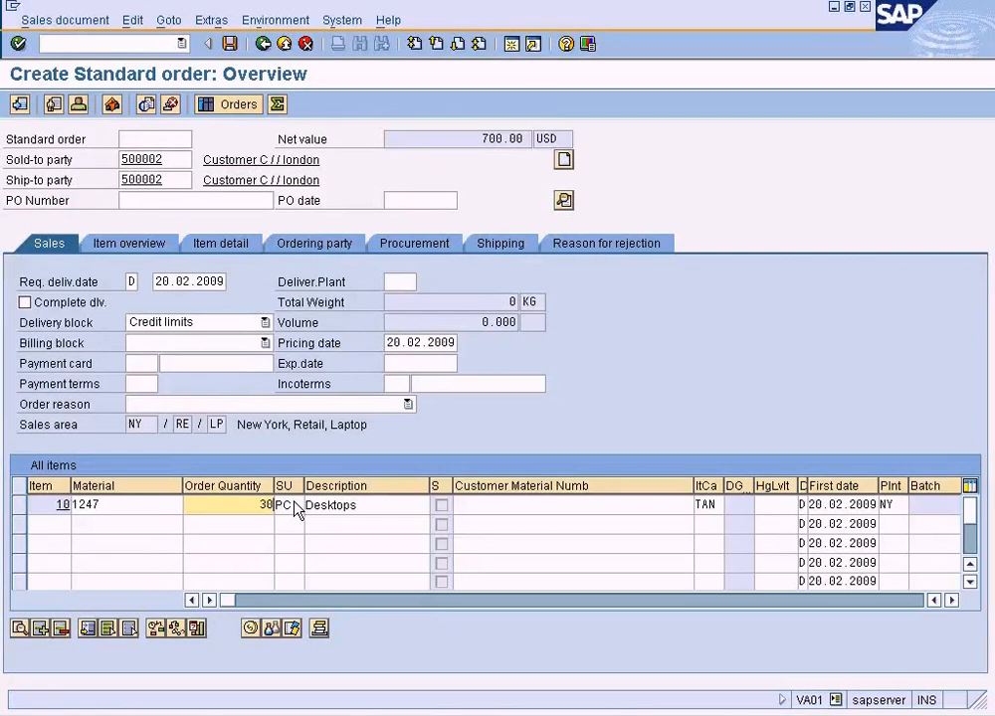
pyautogui.press('Return')
pyautogui.click(22, 508)
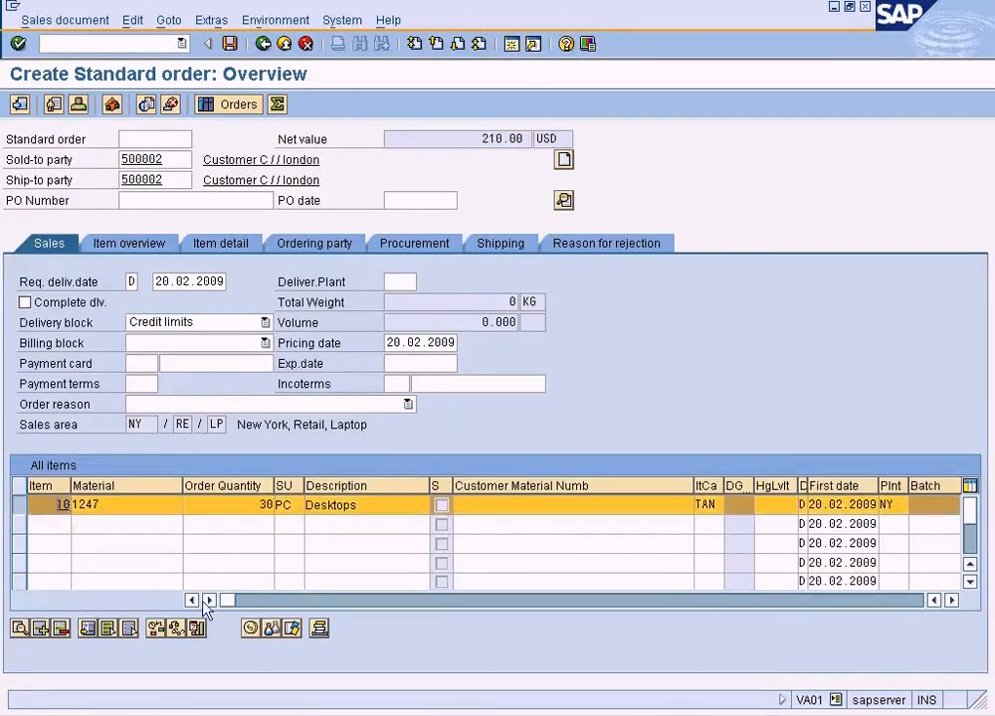
pyautogui.click(250, 629)
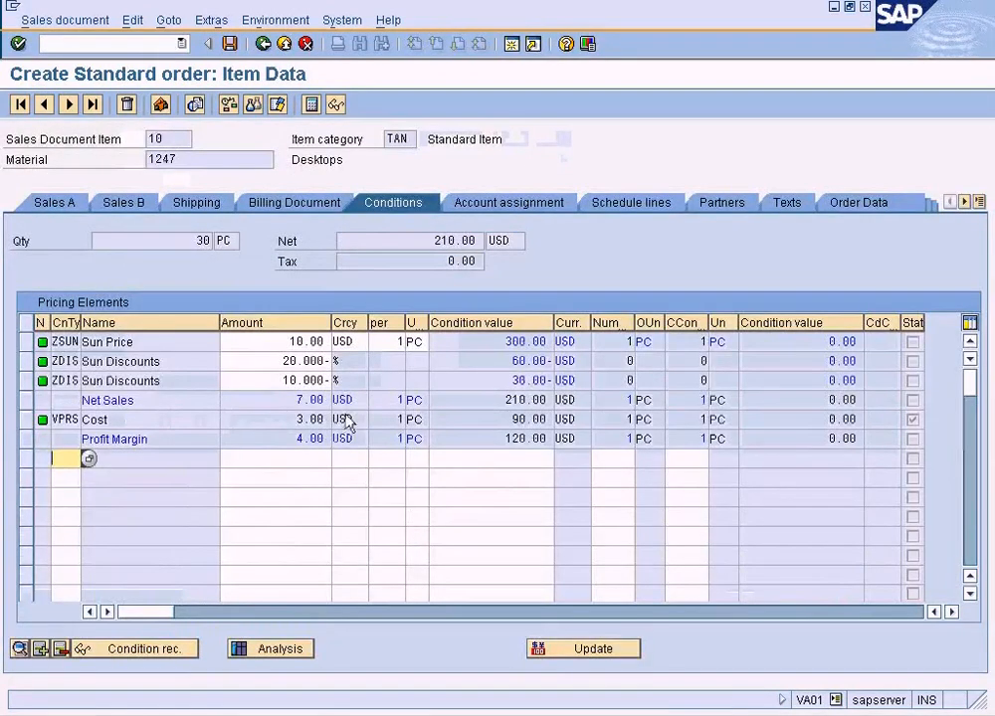
pyautogui.click(274, 345)
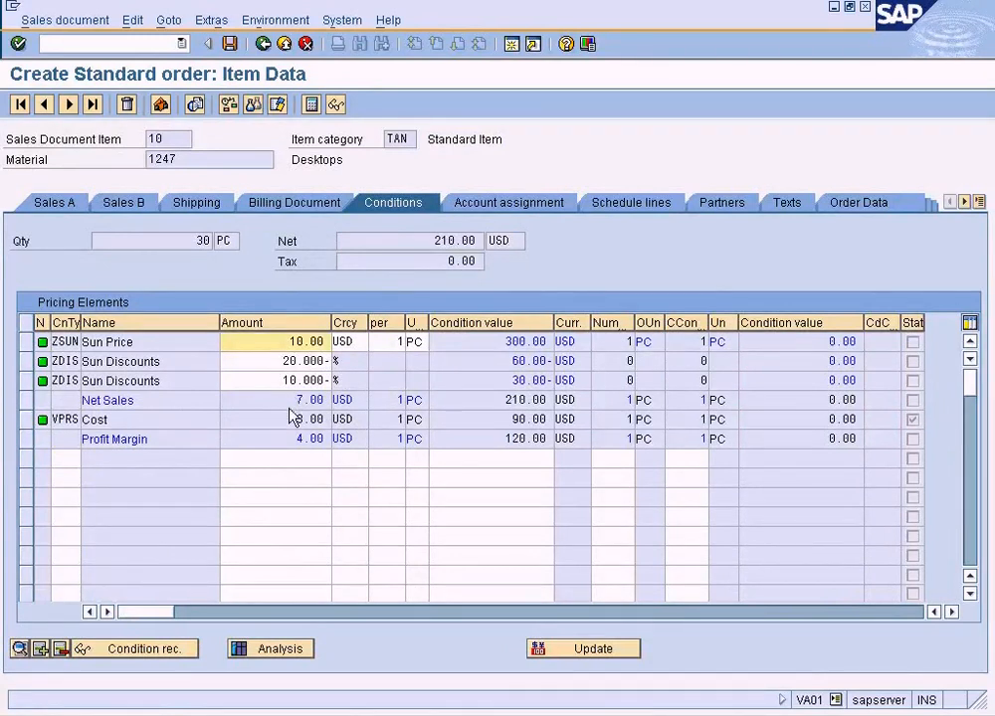
# Compare the order price with both quantity levels in the ZSUN scales, and return to the sales order item.
pyautogui.hotkey('alt', 'Tab')
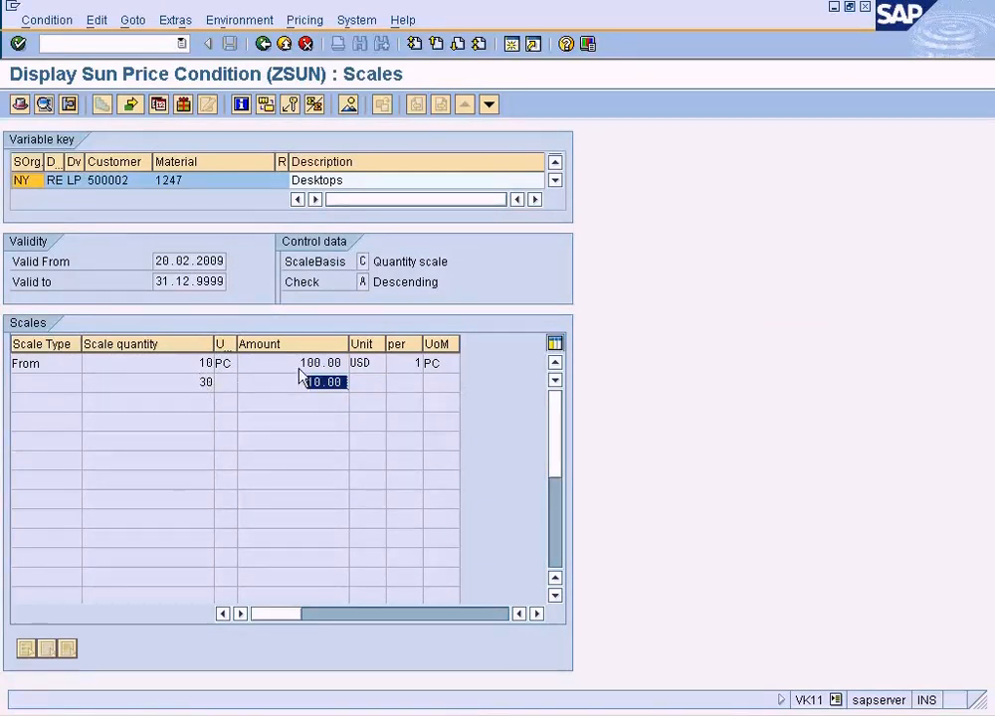
pyautogui.click(344, 364)
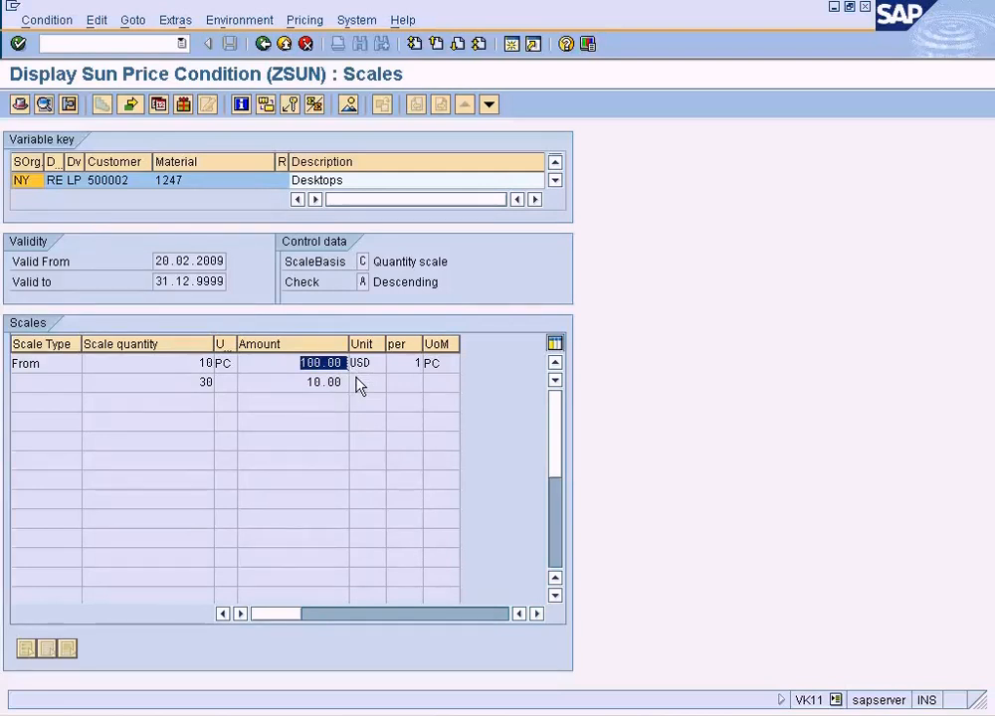
pyautogui.click(187, 384)
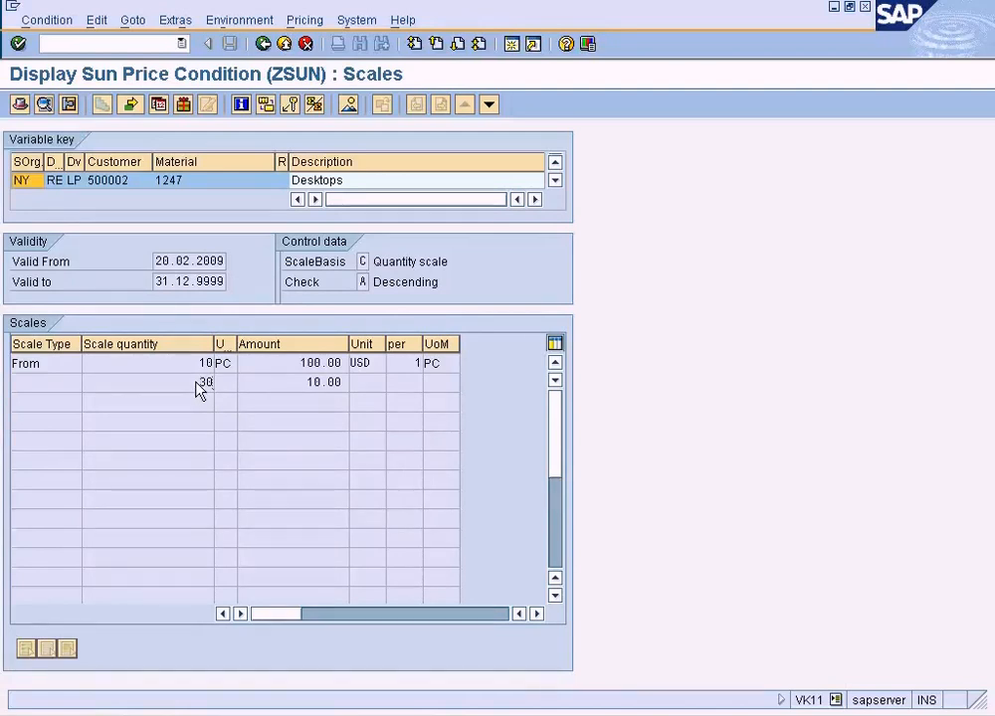
pyautogui.doubleClick(326, 387)
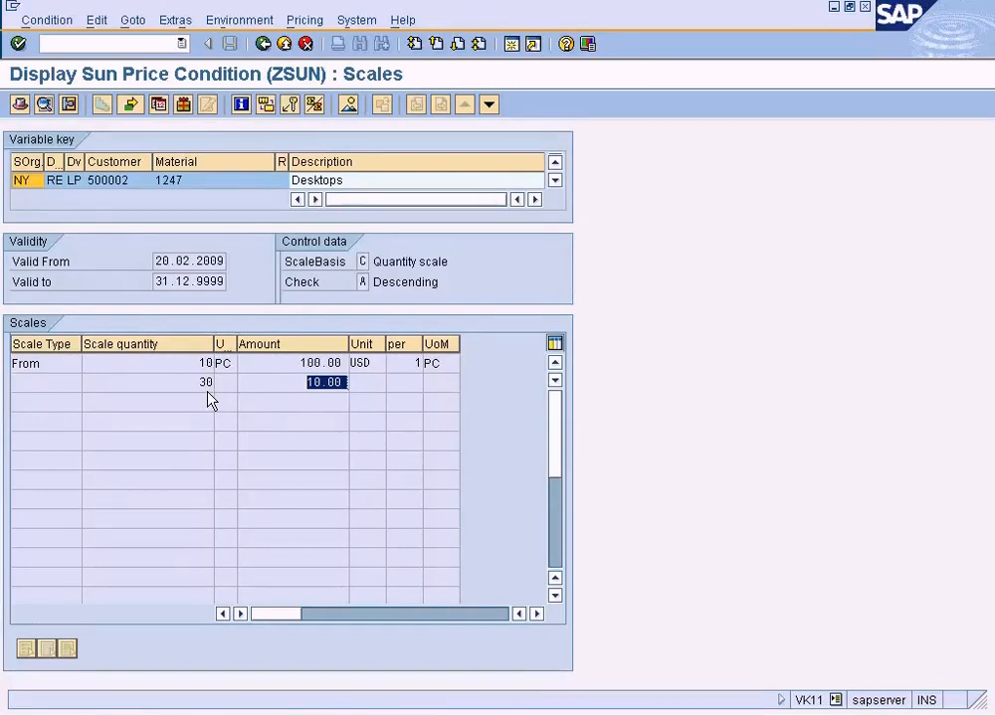
pyautogui.doubleClick(294, 370)
pyautogui.doubleClick(202, 363)
pyautogui.press('F3')
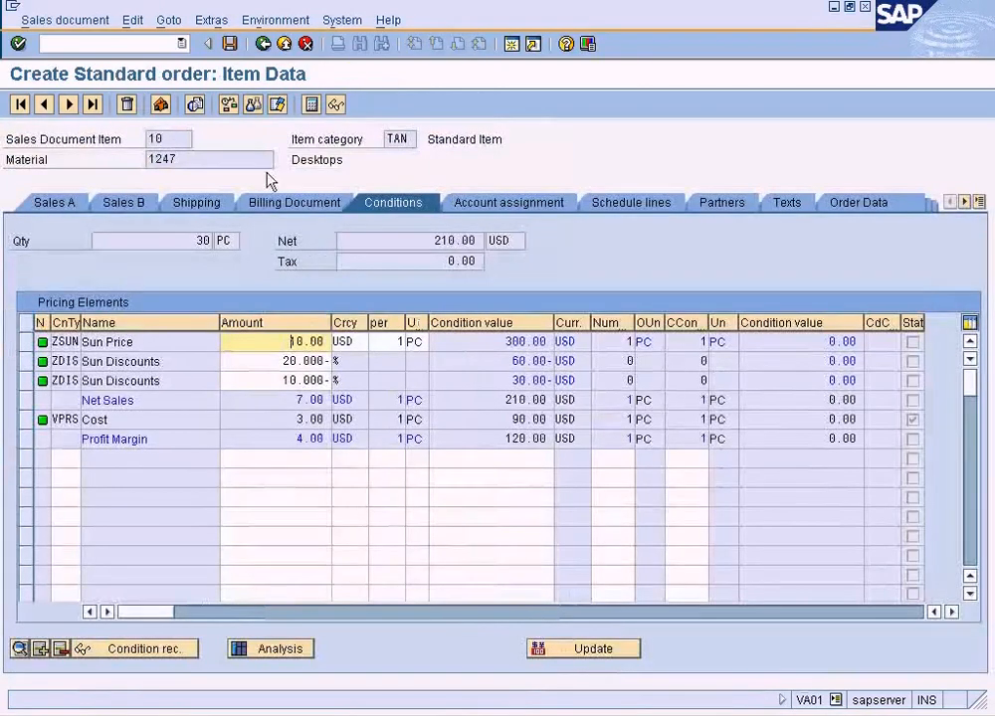
# Change the order quantity of material 1247 to 25 and examine the Sun Price among the item's pricing conditions.
pyautogui.click(262, 44)
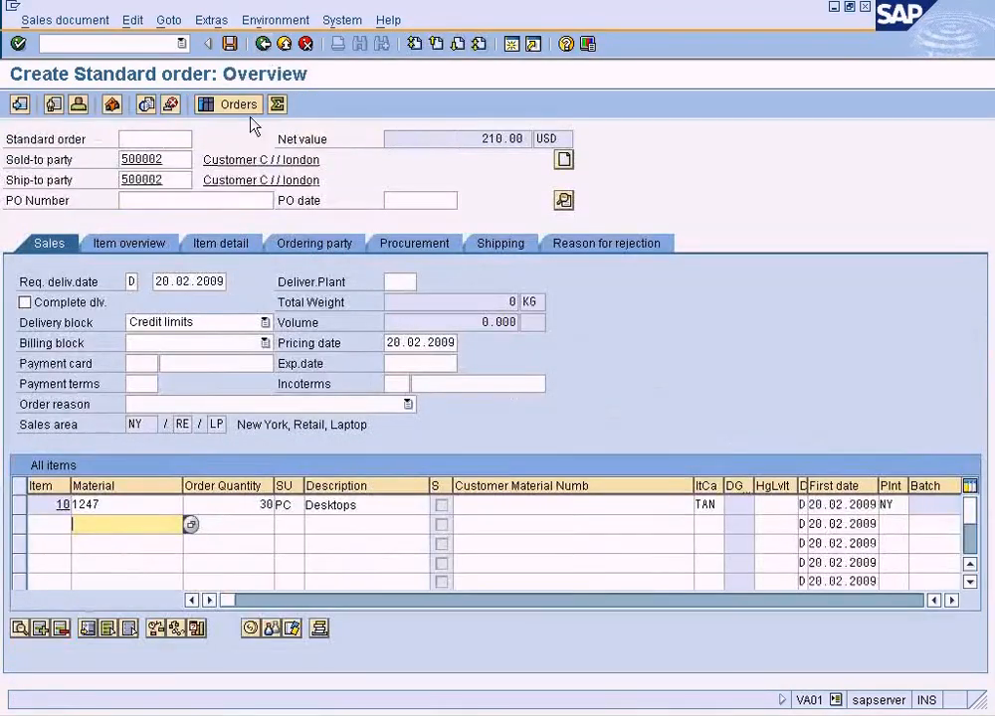
pyautogui.doubleClick(265, 506)
pyautogui.write('25')
pyautogui.press('Return')
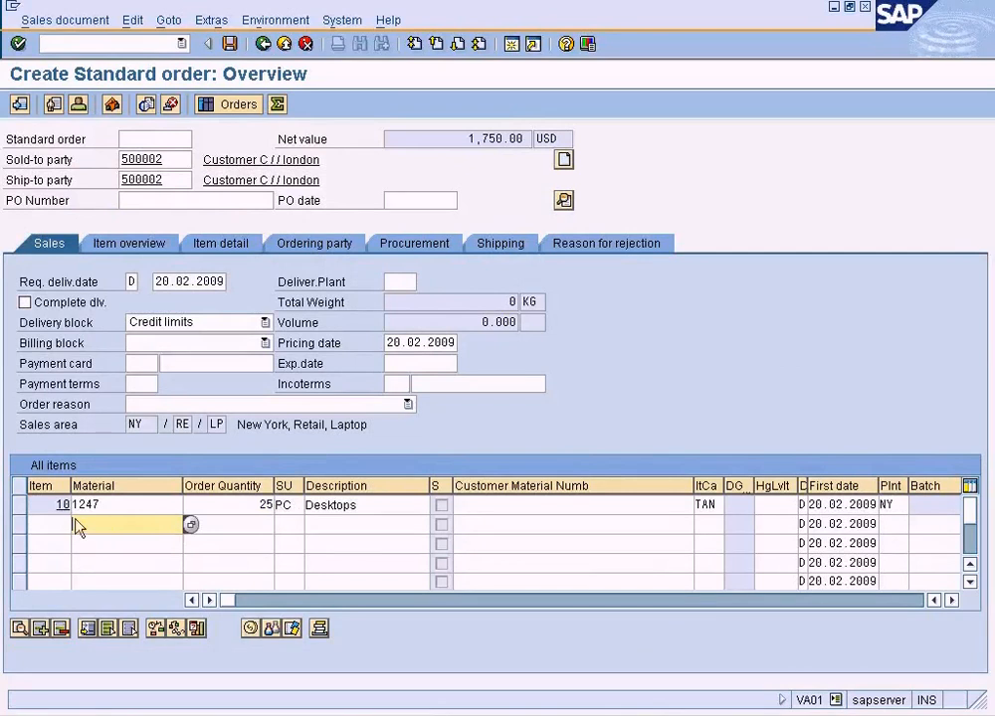
pyautogui.click(18, 505)
pyautogui.click(249, 628)
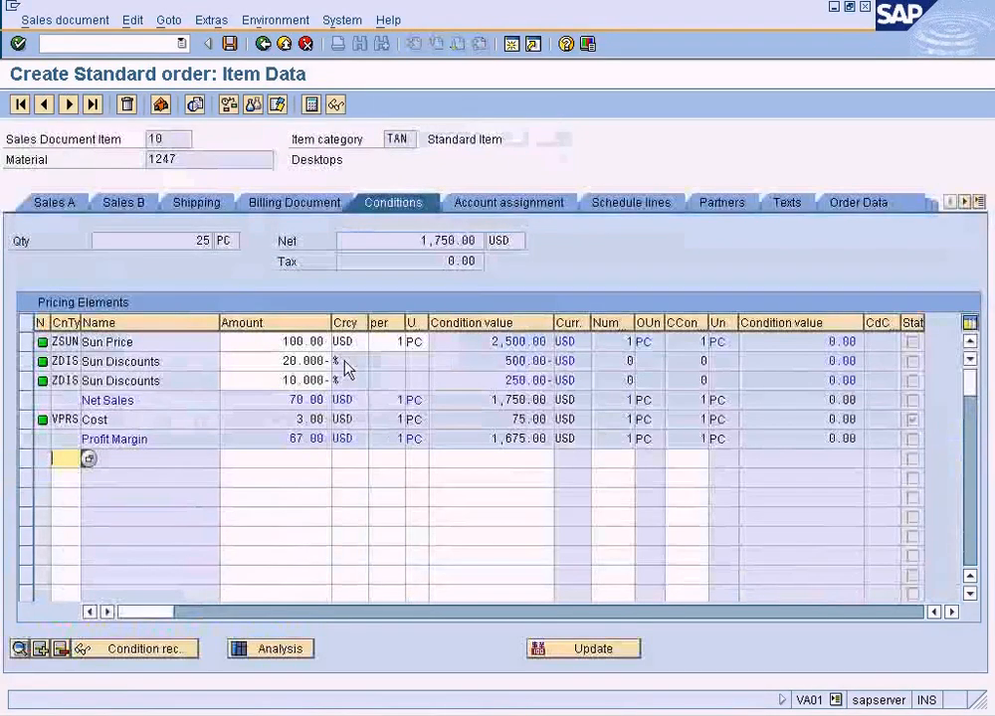
pyautogui.doubleClick(301, 342)
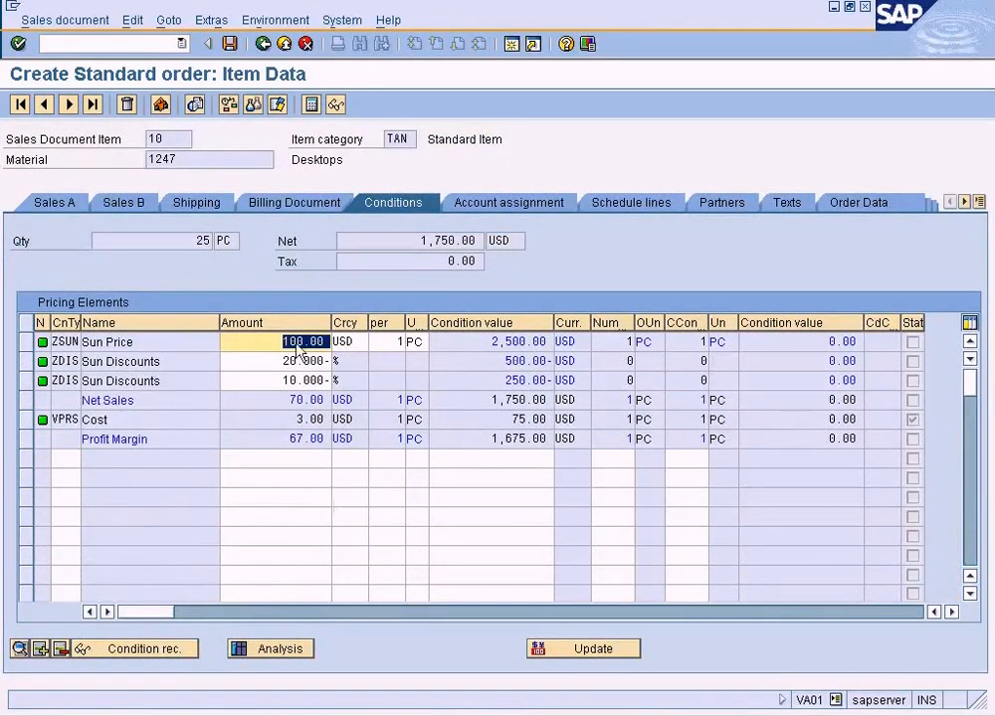
# Change the order quantity to 29 and compare the item's Sun Price with the 30-piece level in the ZSUN scales.
pyautogui.click(263, 44)
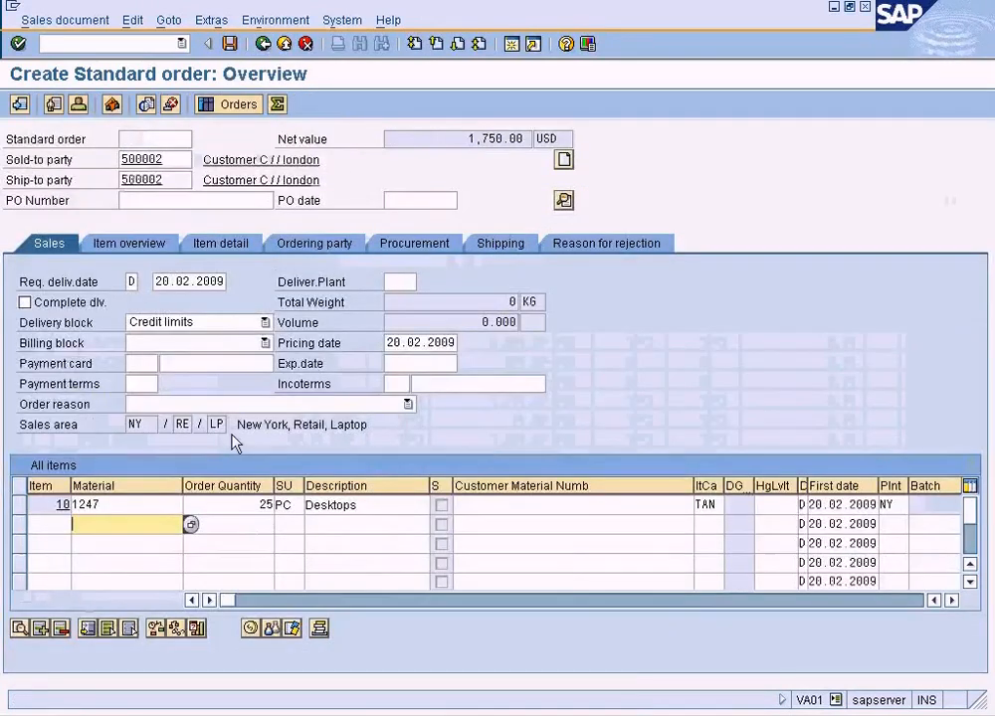
pyautogui.click(269, 504)
pyautogui.press('BackSpace')
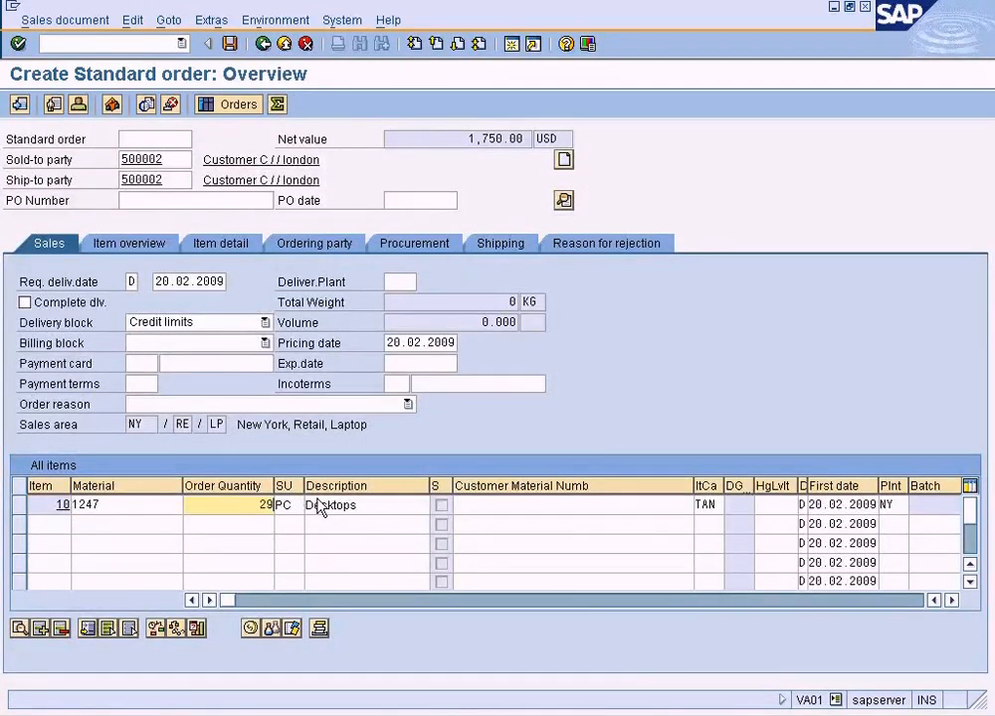
pyautogui.write('9')
pyautogui.press('Return')
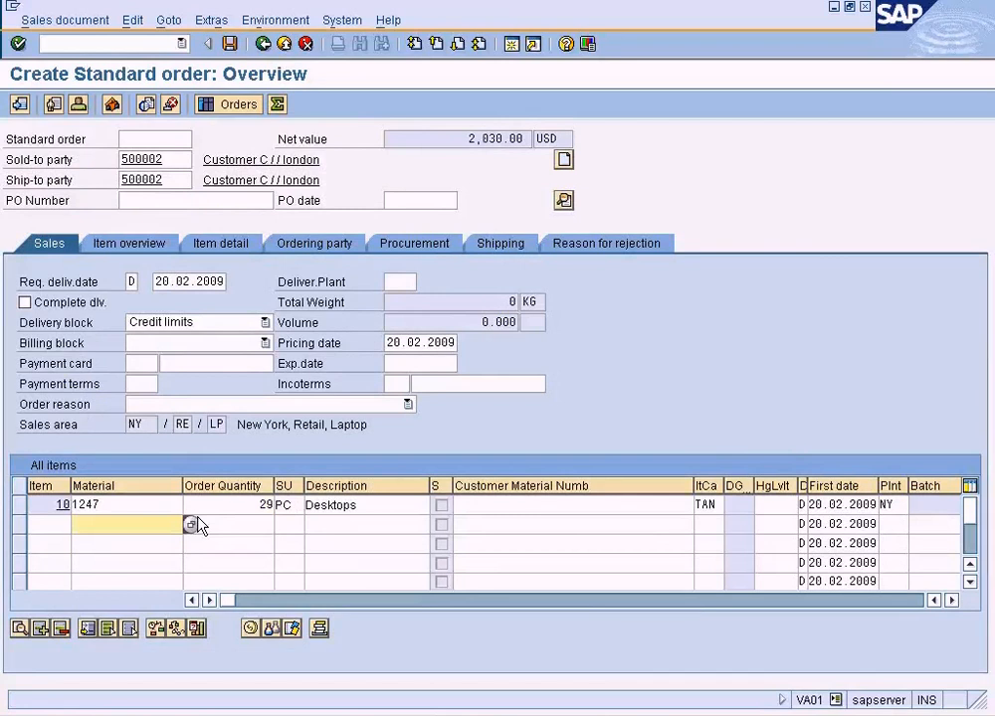
pyautogui.click(247, 626)
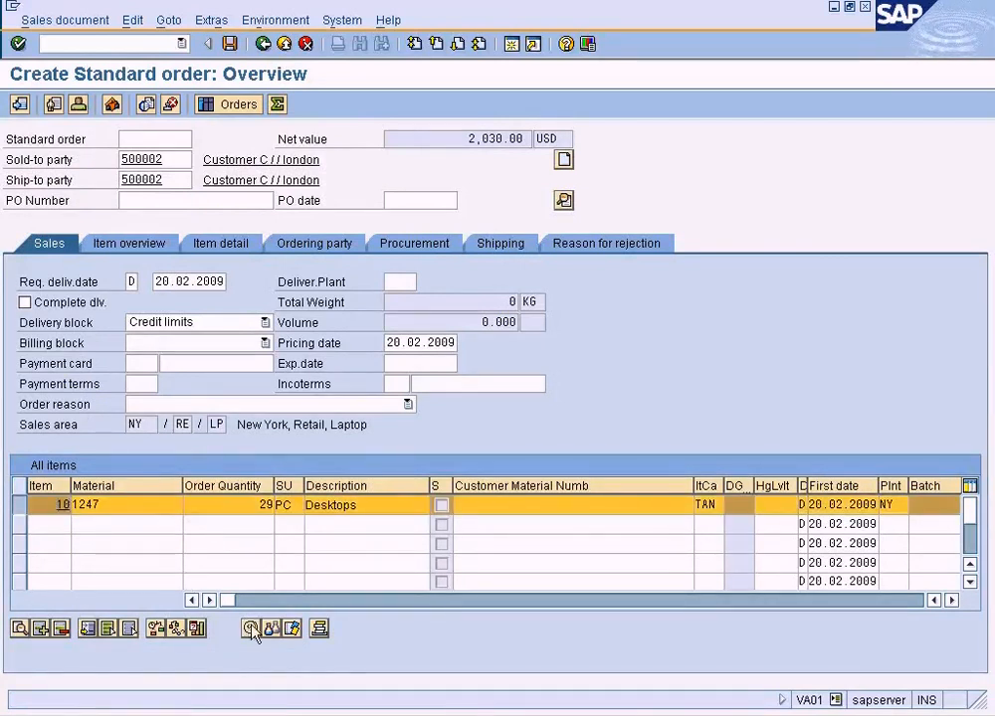
pyautogui.moveTo(277, 341); pyautogui.dragTo(354, 341)
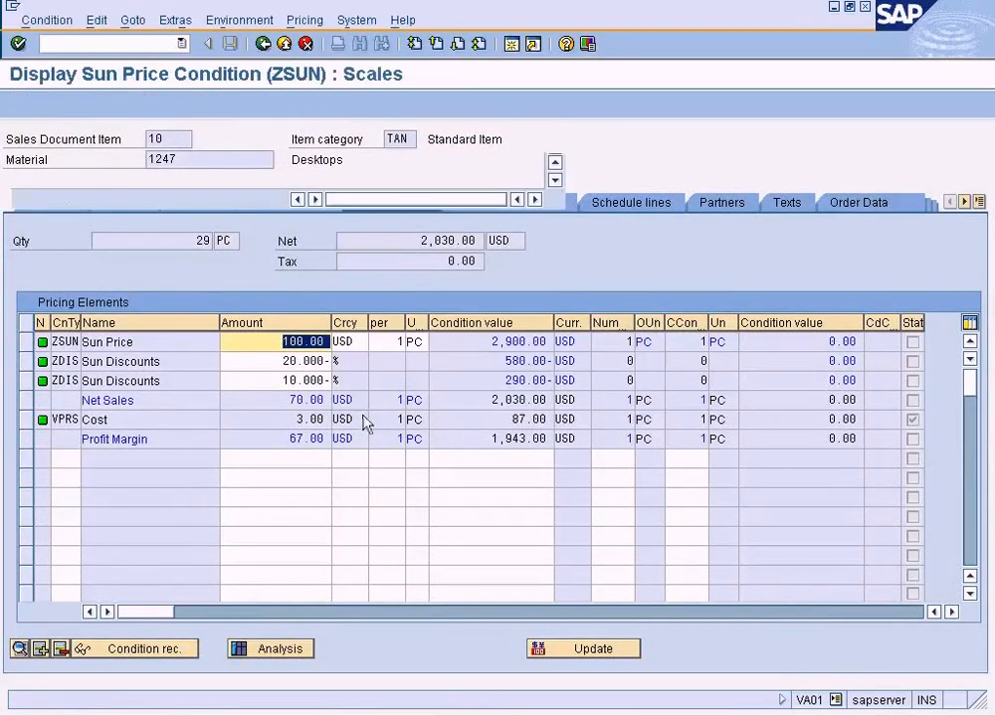
pyautogui.doubleClick(206, 384)
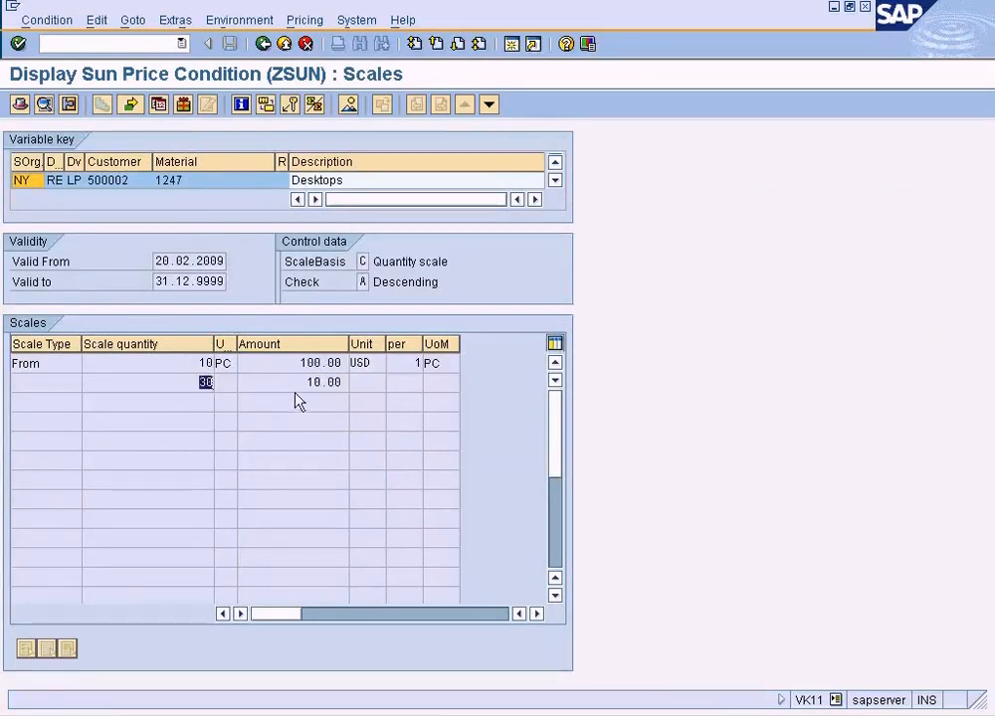
pyautogui.press('F3')
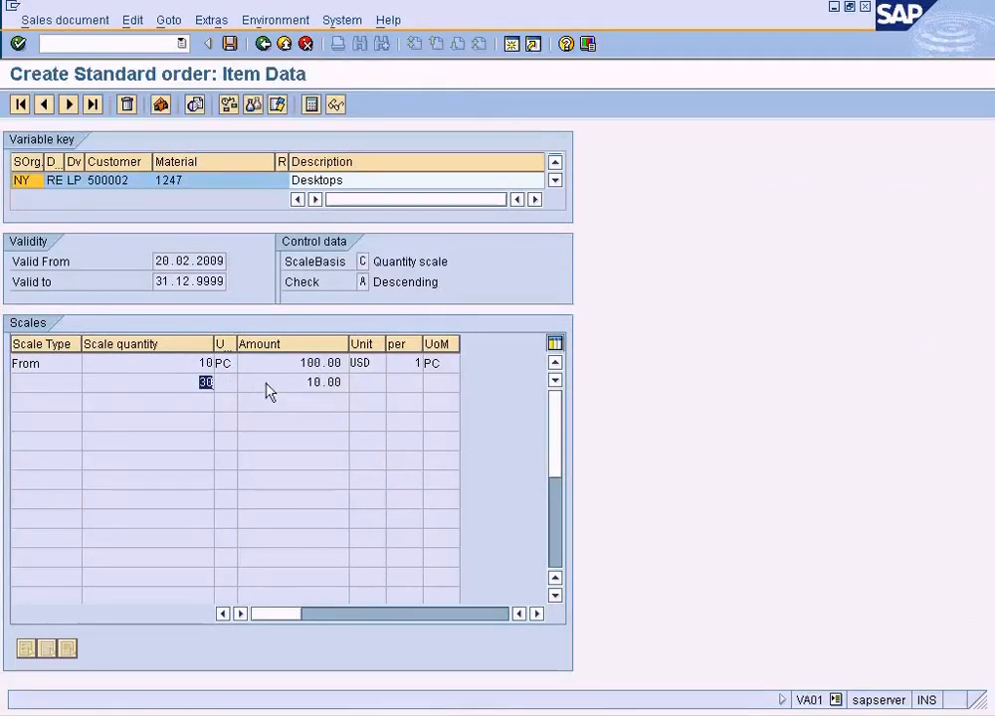
# Set the order quantity of material 1247 back to 30 and open the item's pricing conditions to check the Sun Price.
pyautogui.click(262, 45)
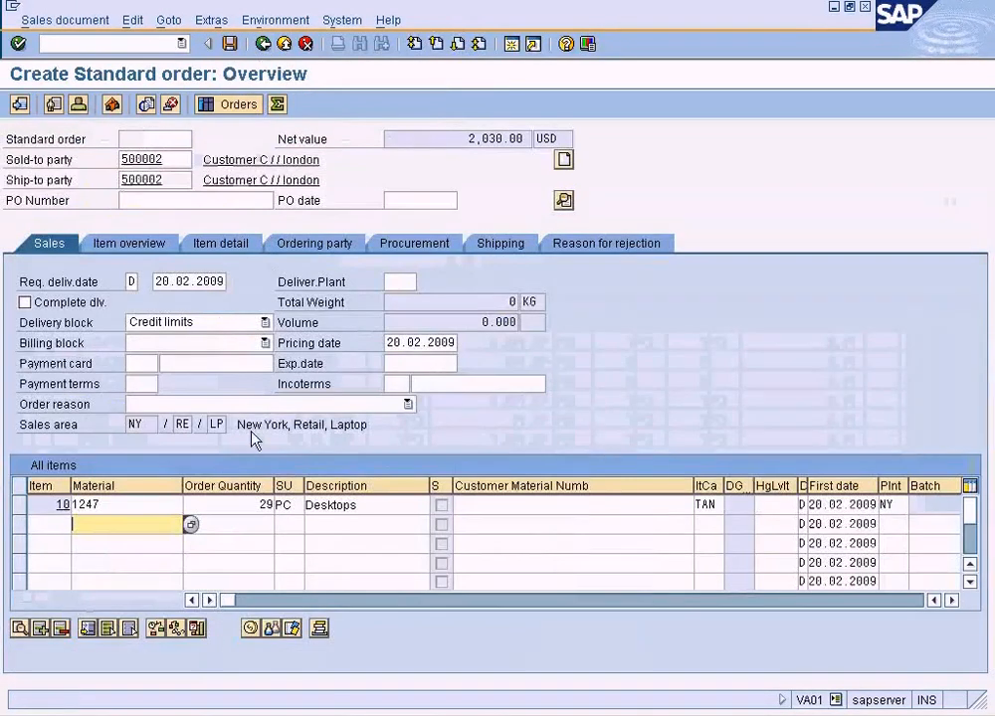
pyautogui.write('30')
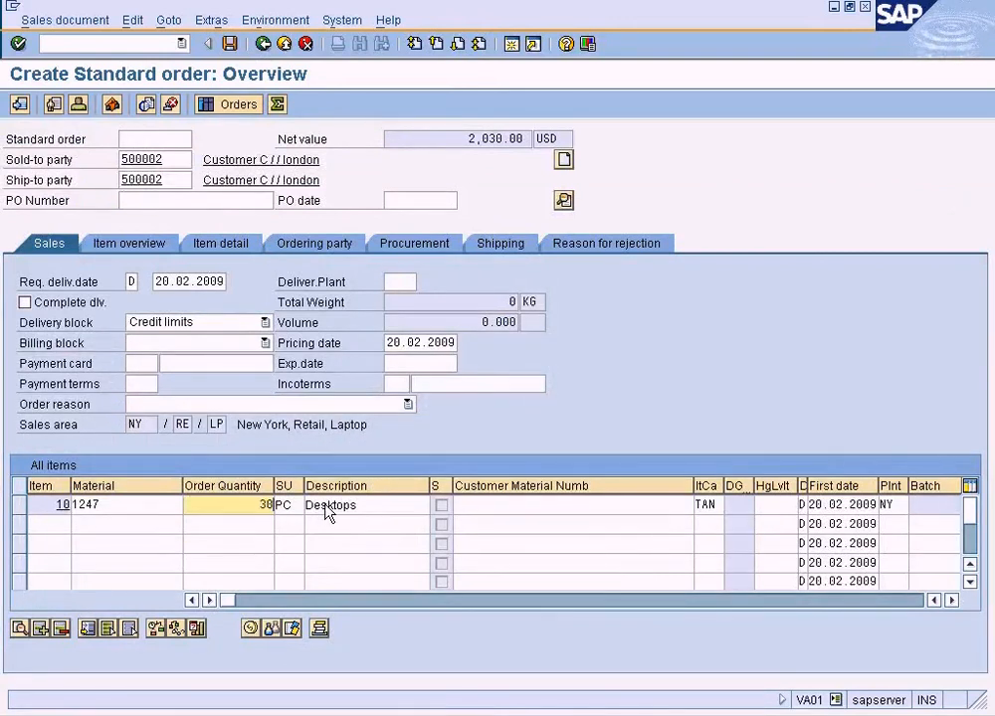
pyautogui.press('Return')
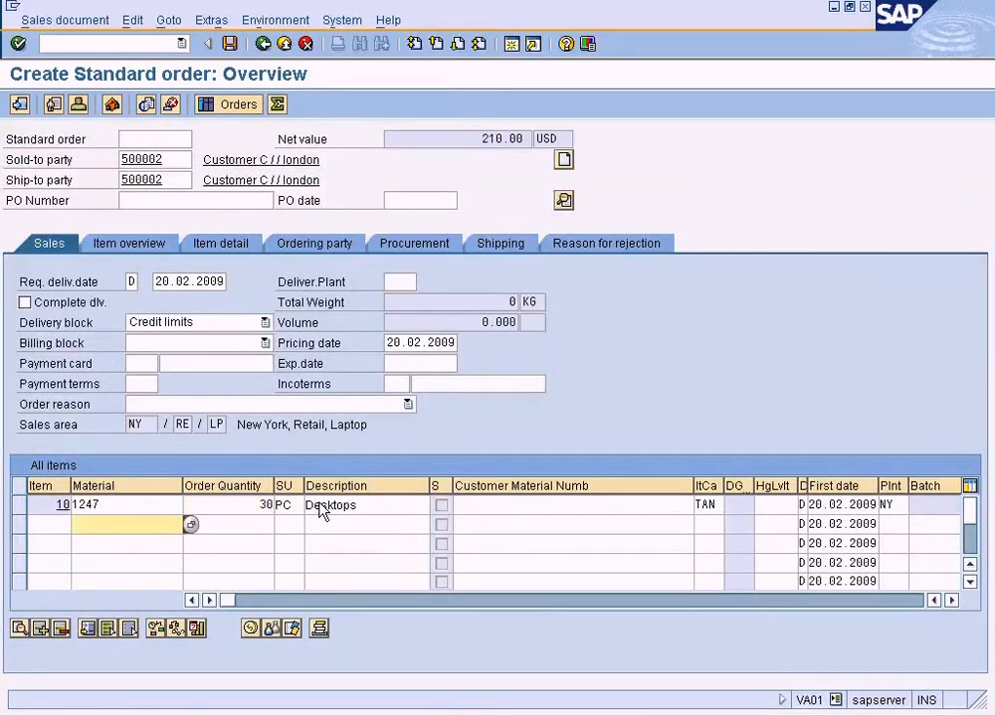
pyautogui.click(24, 507)
pyautogui.click(24, 507)
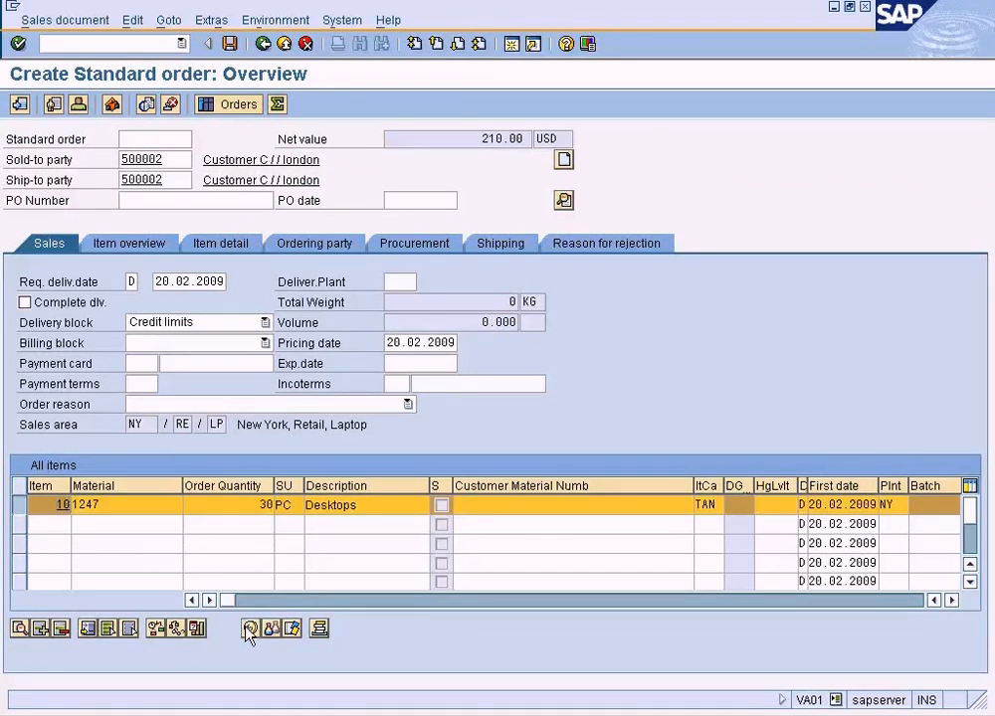
pyautogui.click(250, 628)
pyautogui.moveTo(289, 341); pyautogui.dragTo(336, 337)
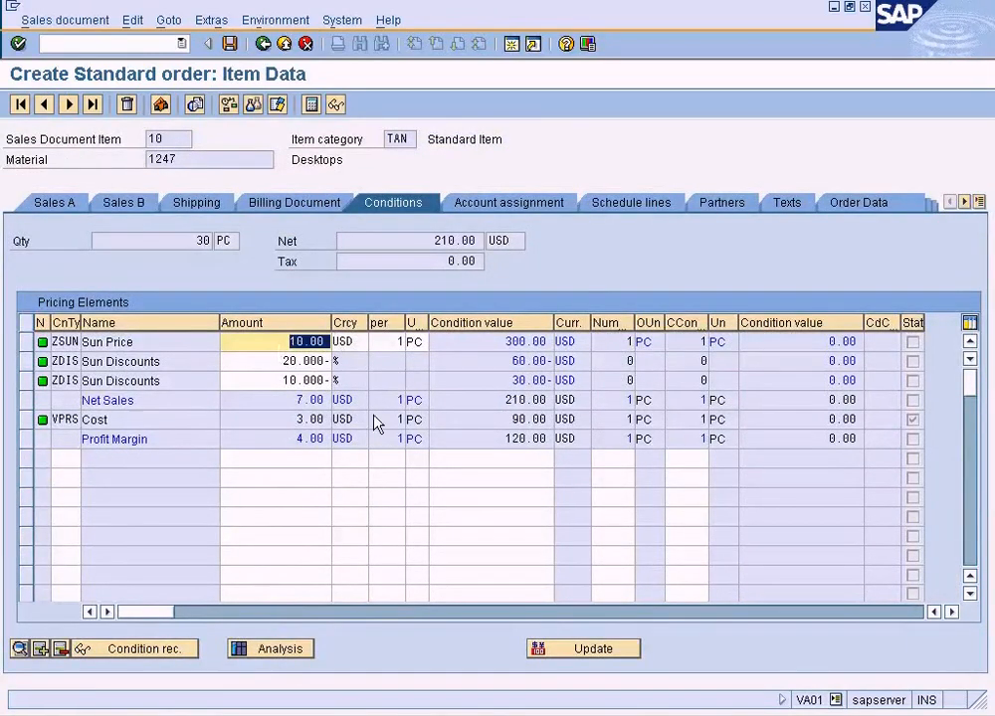
# Recheck the ZSUN scales for material 1247 against the 30-piece order and return to the item's pricing conditions.
pyautogui.hotkey('alt', 'Tab')
pyautogui.press('Tab')
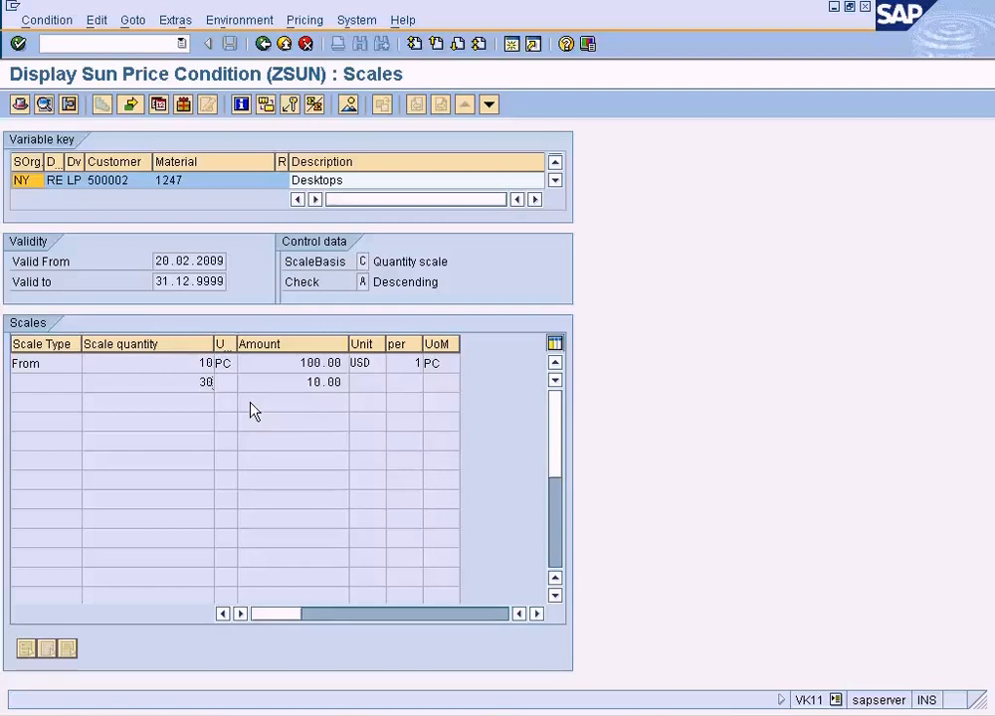
pyautogui.press('F3')
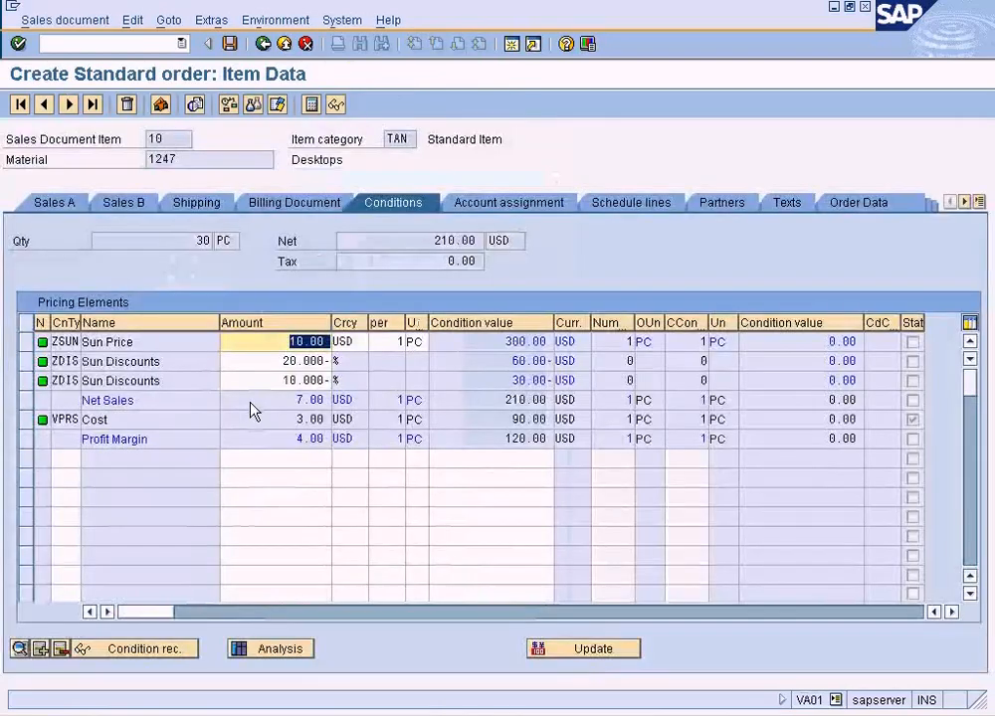
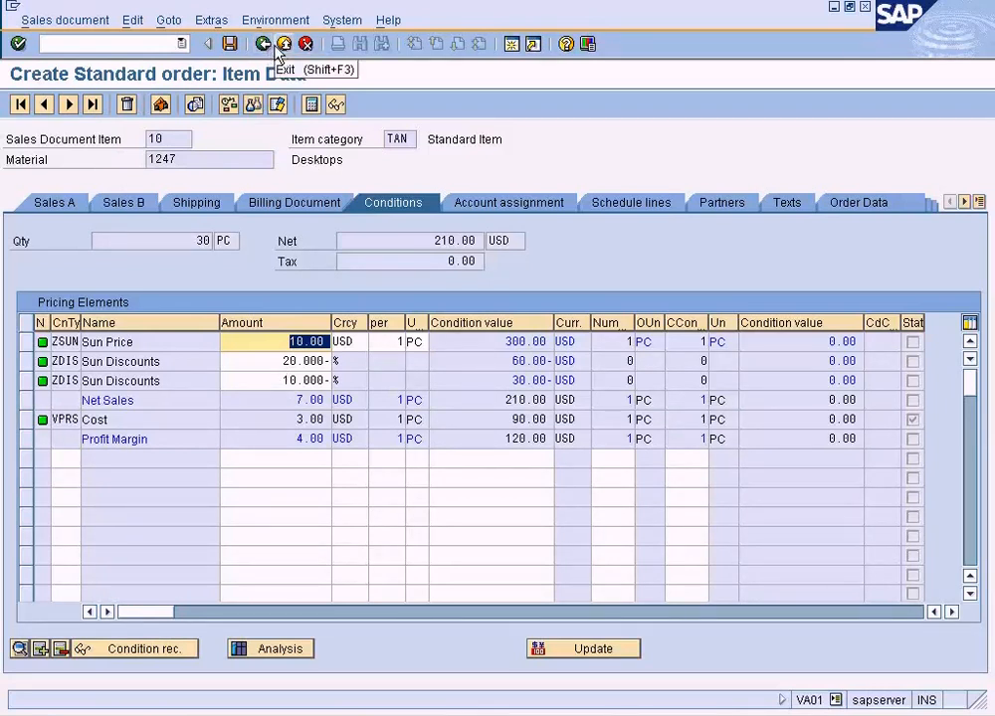
# Leave the current sales order without saving and start a new standard order with VA01 for sales area NY / RE / LP.
pyautogui.click(609, 649)
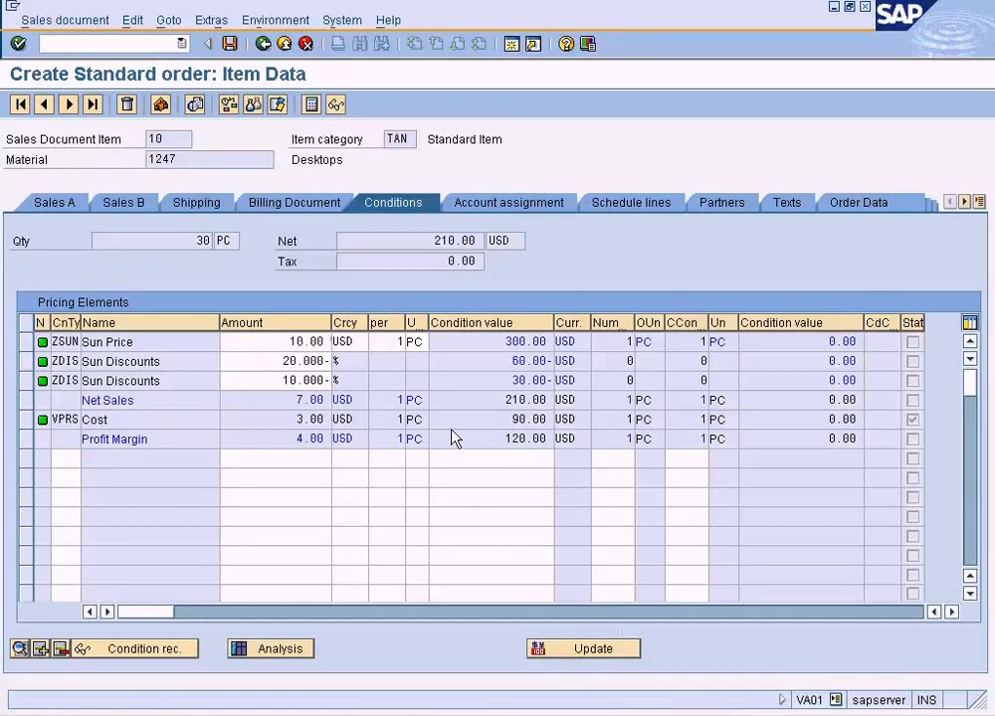
pyautogui.doubleClick(240, 212)
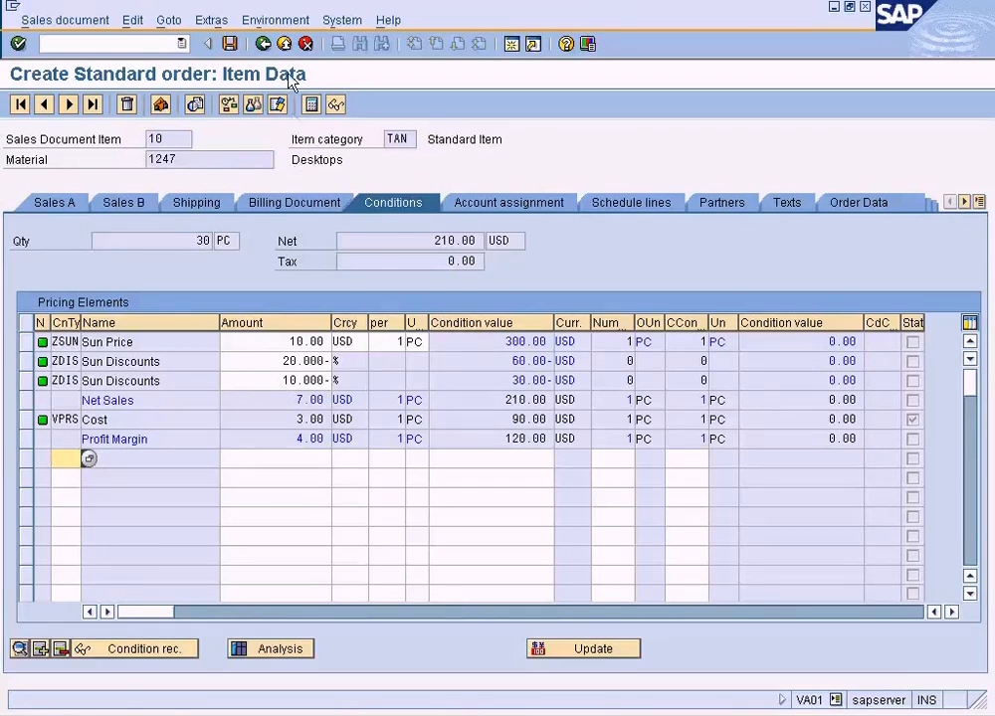
pyautogui.click(263, 43)
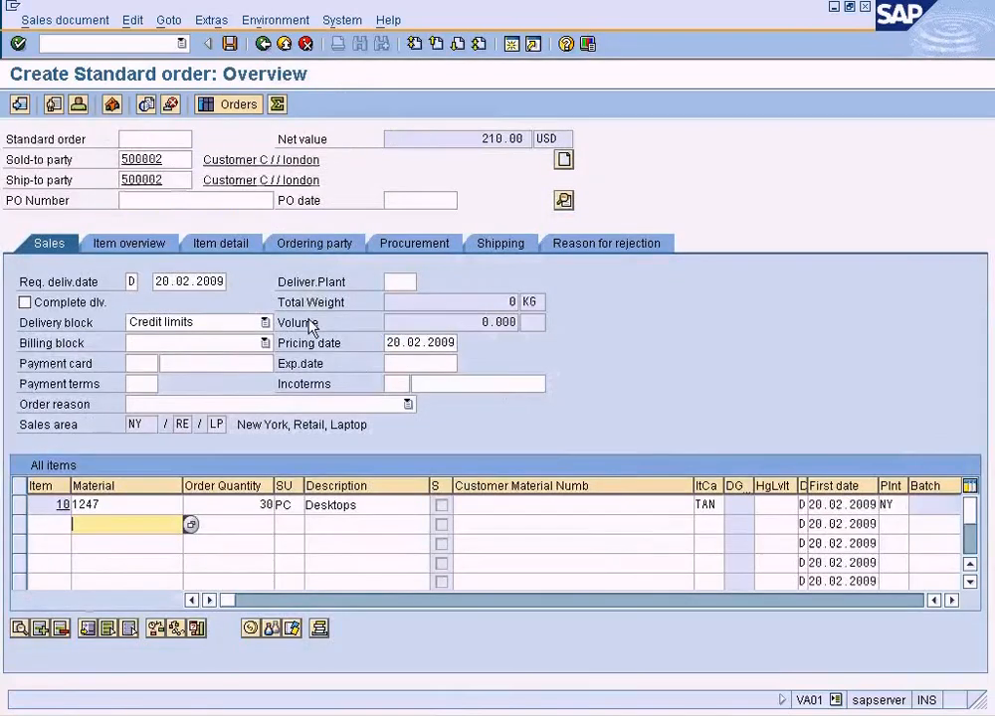
pyautogui.click(284, 44)
pyautogui.click(341, 334)
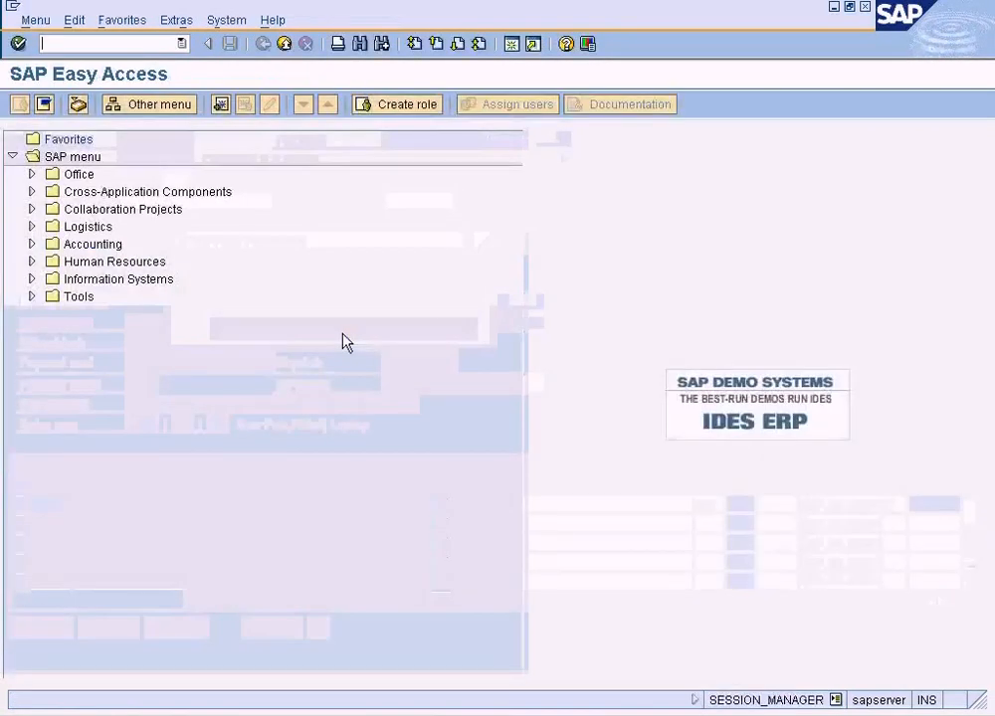
pyautogui.write('va01')
pyautogui.press('Return')
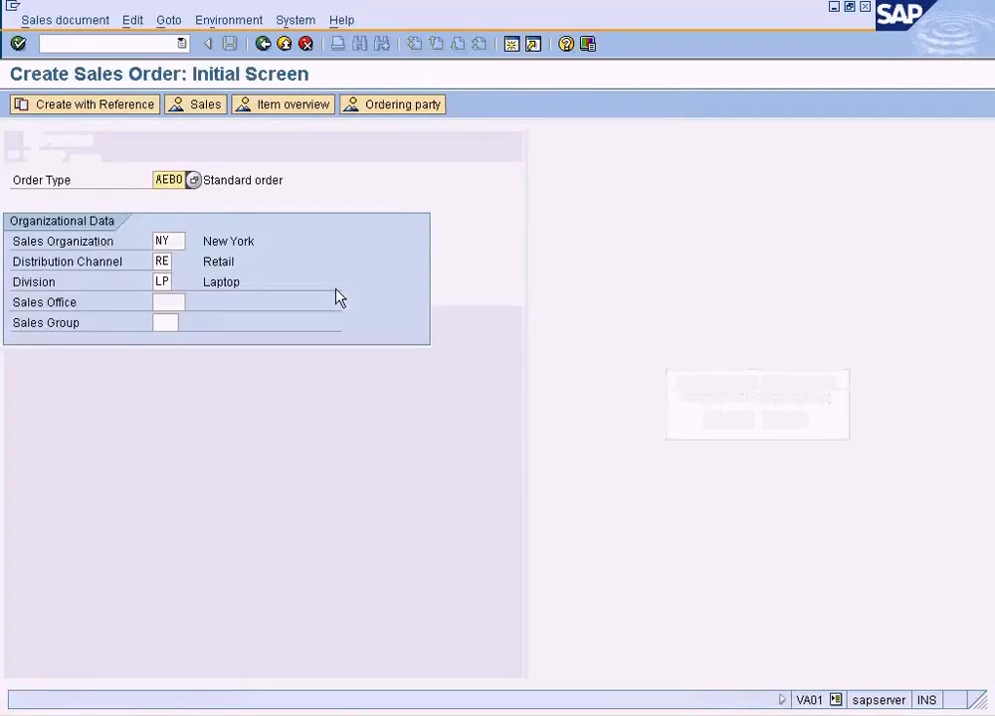
pyautogui.press('Return')
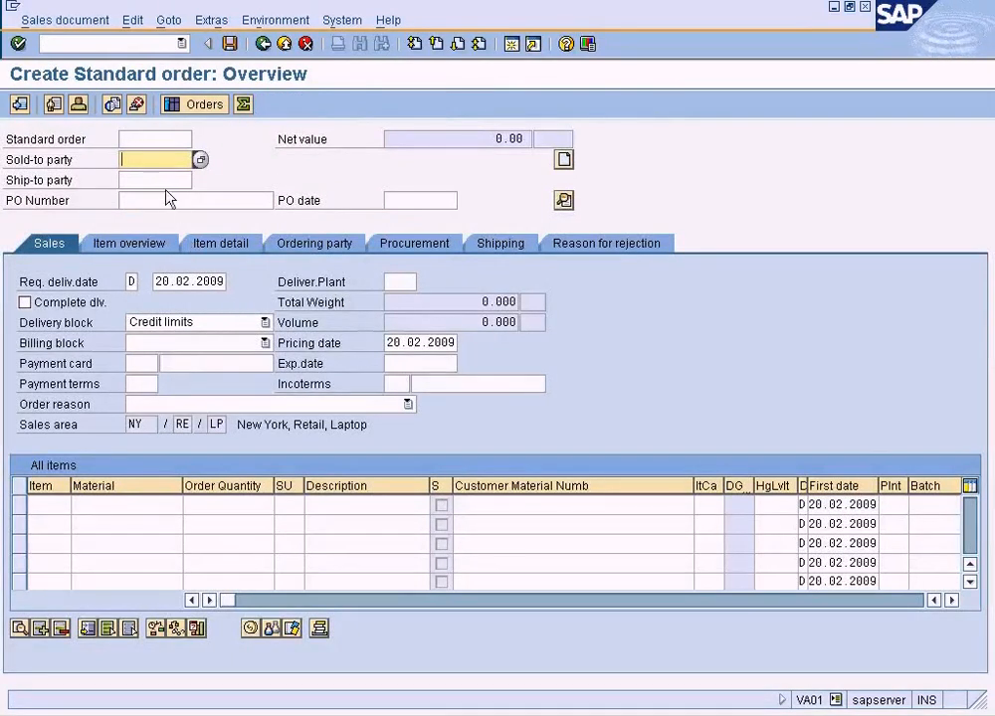
# Choose Customer C in London as the sold-to party and enter material 1247 as the first item.
pyautogui.click(201, 159)
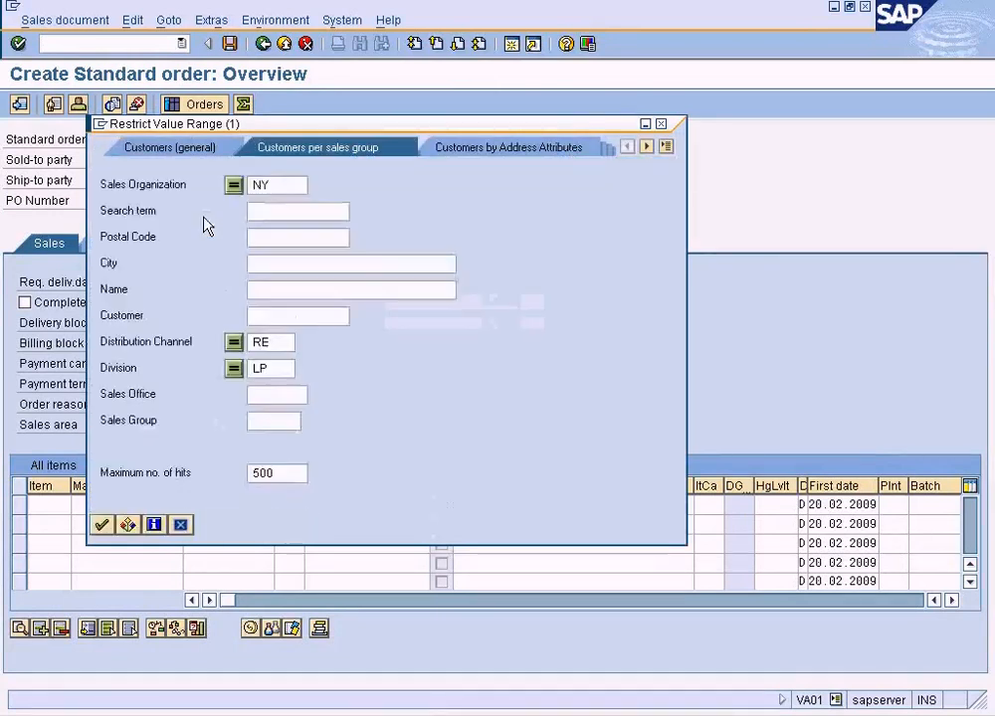
pyautogui.click(102, 526)
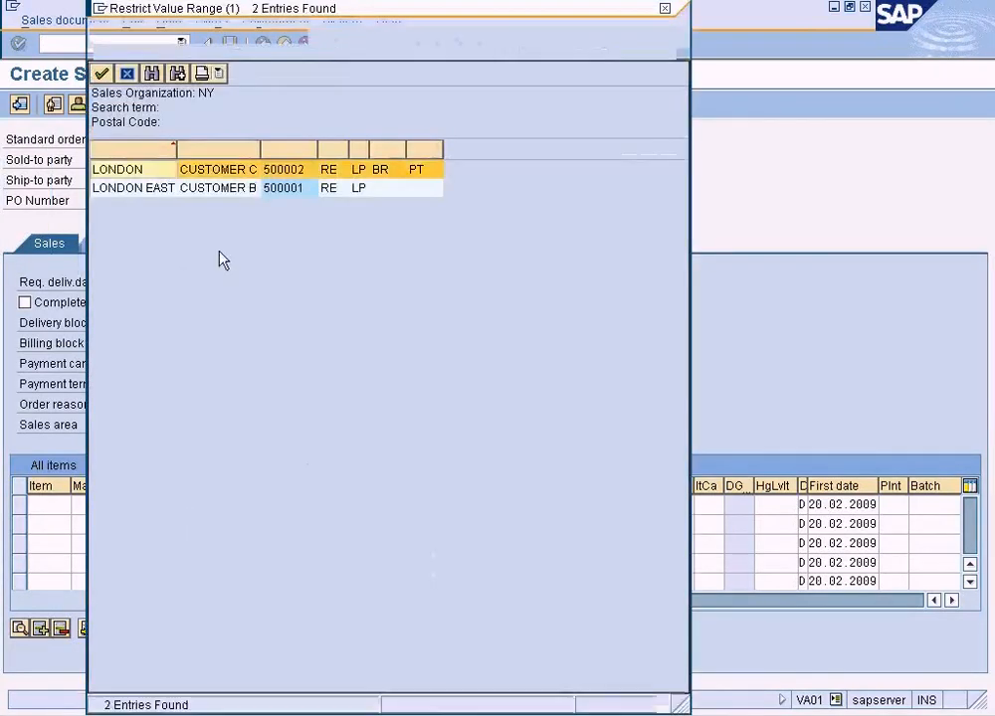
pyautogui.doubleClick(234, 181)
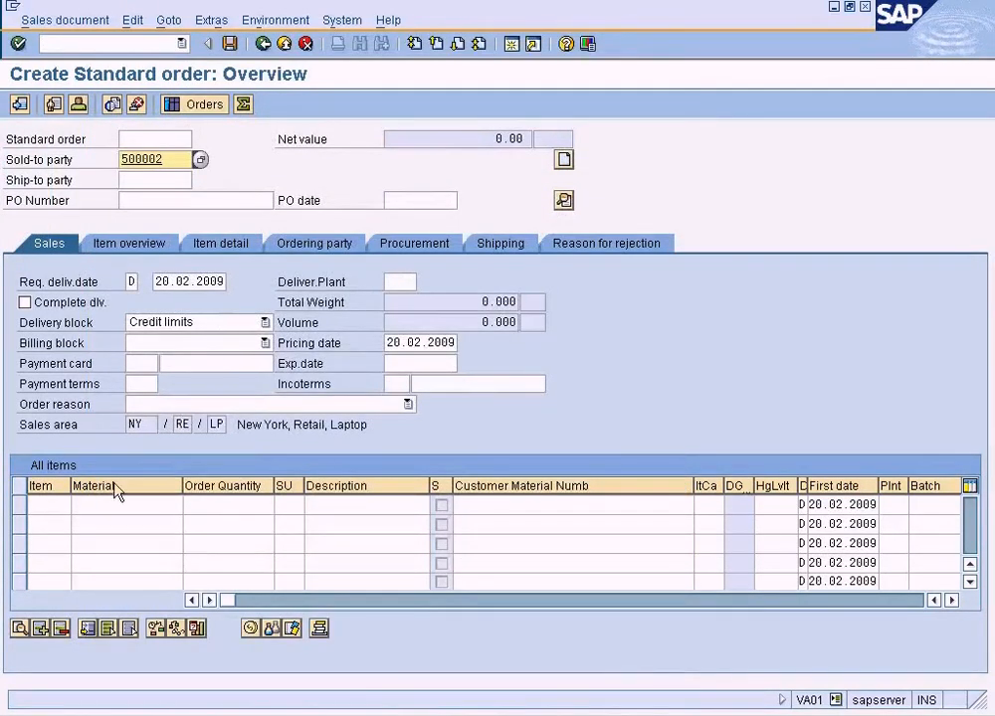
pyautogui.click(99, 507)
pyautogui.write('1247')
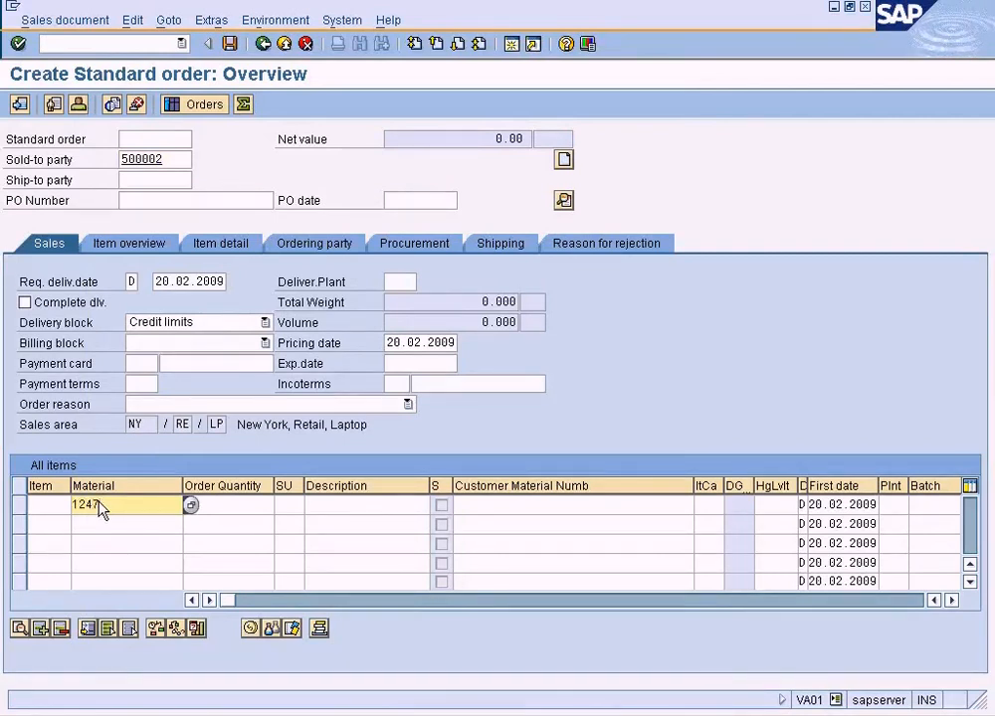
# Check the amount of the 30-piece level in the ZSUN scales for material 1247 and return to the order.
pyautogui.hotkey('alt', 'Tab')
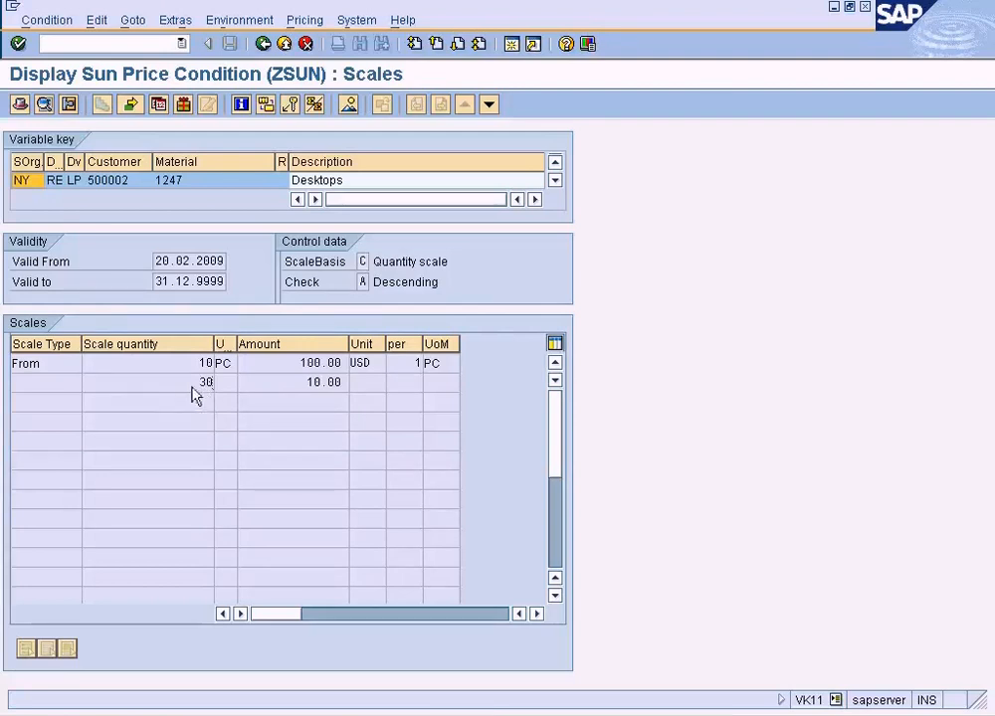
pyautogui.moveTo(304, 384); pyautogui.dragTo(351, 393)
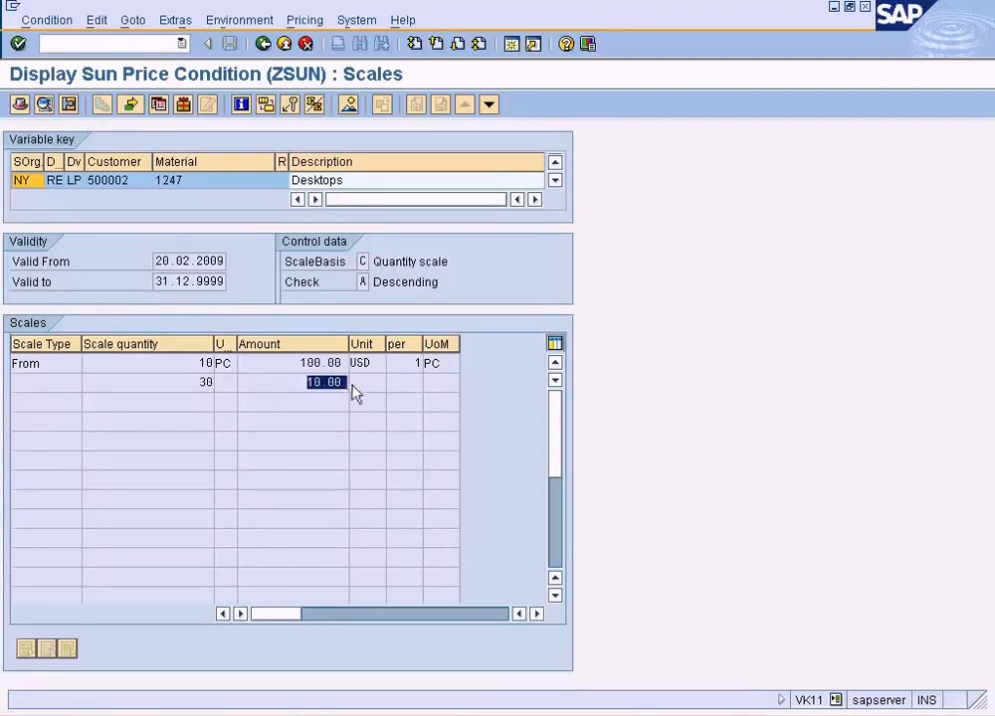
pyautogui.hotkey('alt', 'Tab')
# Enter an order quantity of 30 for material 1247 and open the item's pricing conditions.
pyautogui.click(238, 504)
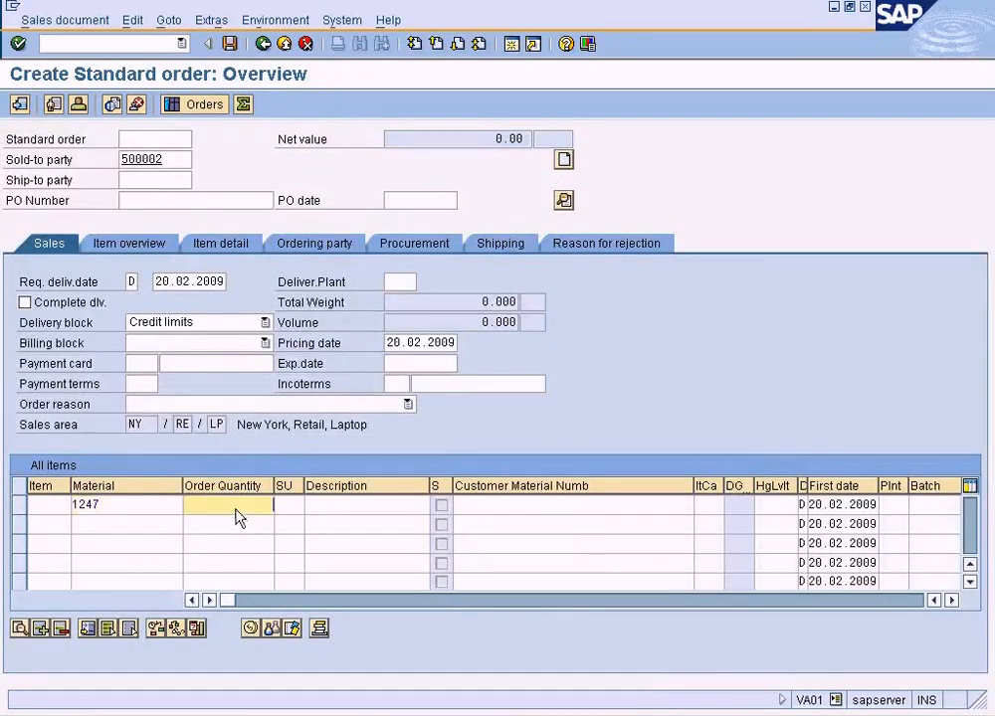
pyautogui.write('30')
pyautogui.press('Return')
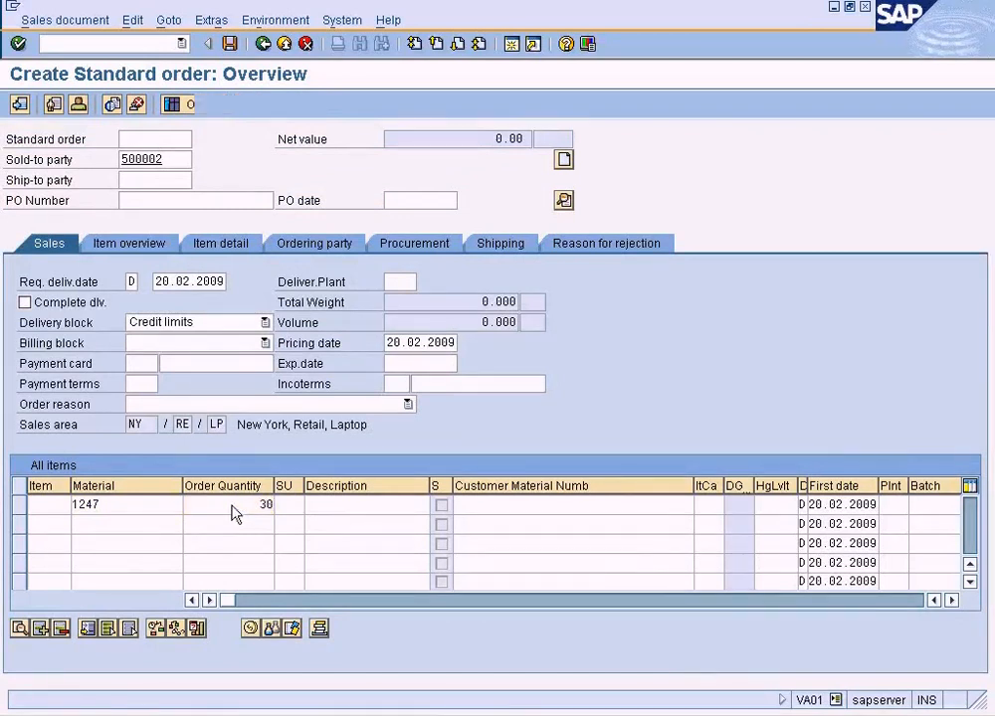
pyautogui.click(20, 505)
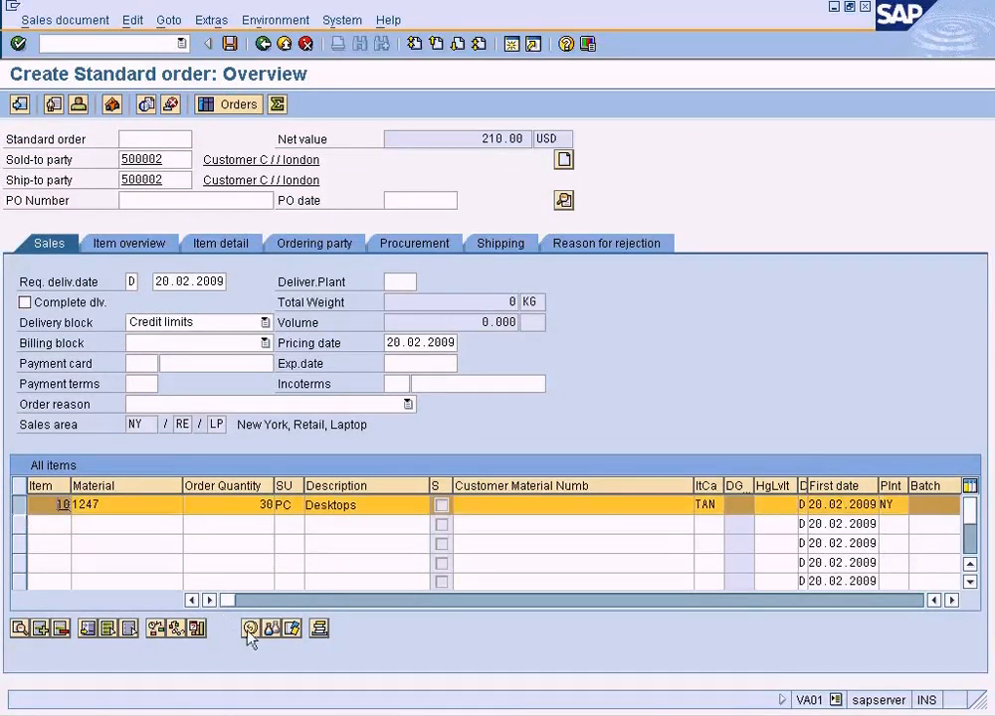
pyautogui.click(250, 628)
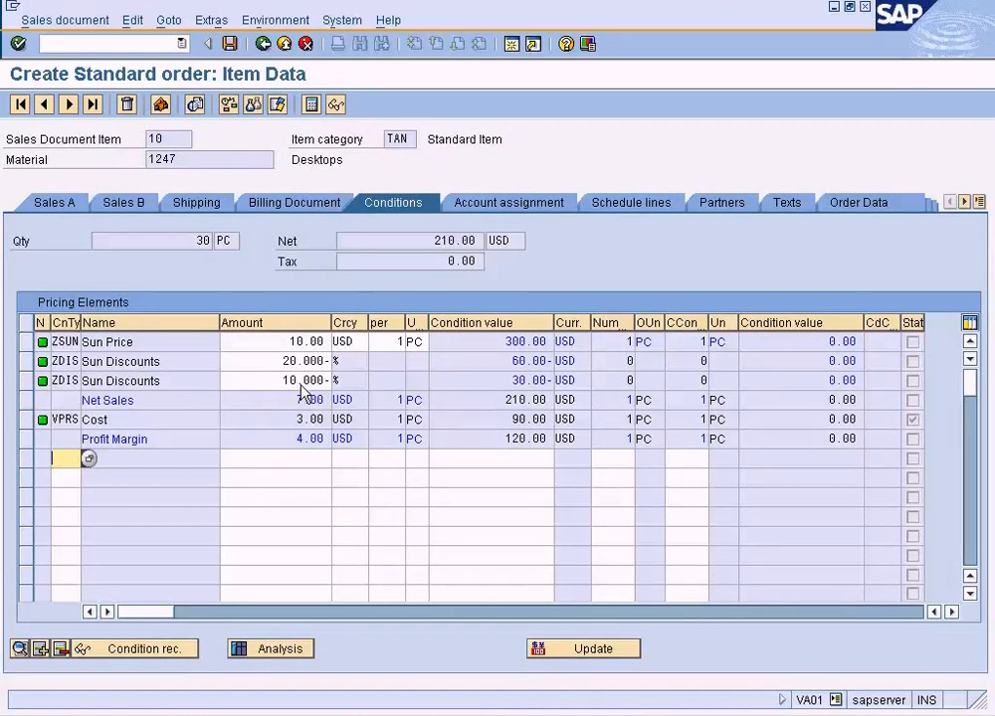
# Examine ZDIS and its access 10 in the pricing analysis and return to the item's conditions.
pyautogui.click(273, 643)
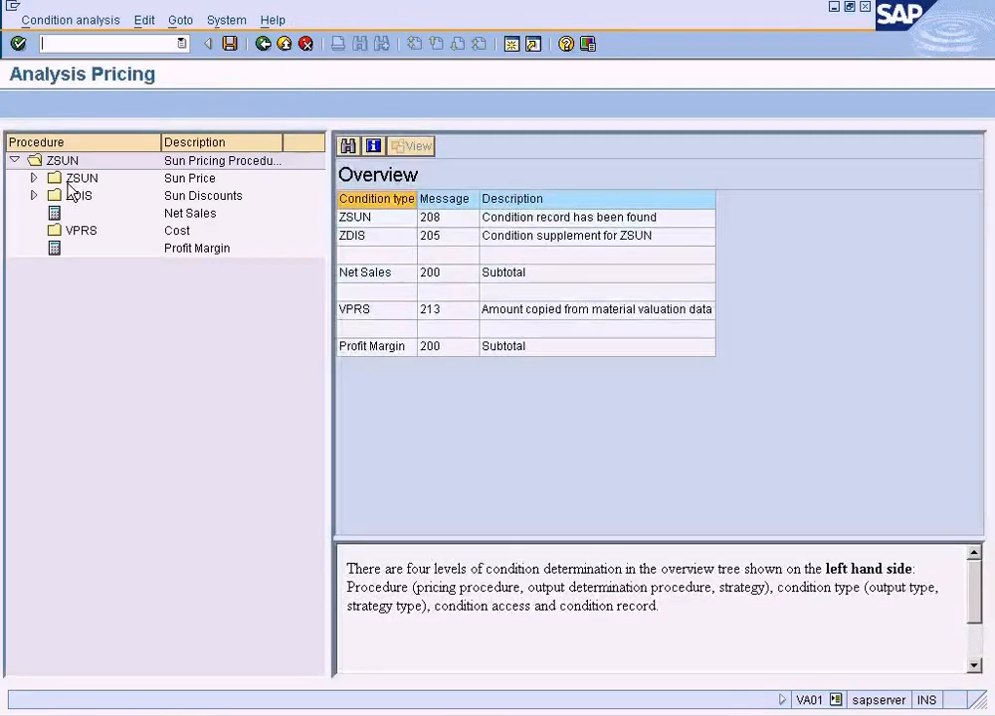
pyautogui.click(33, 195)
pyautogui.click(74, 196)
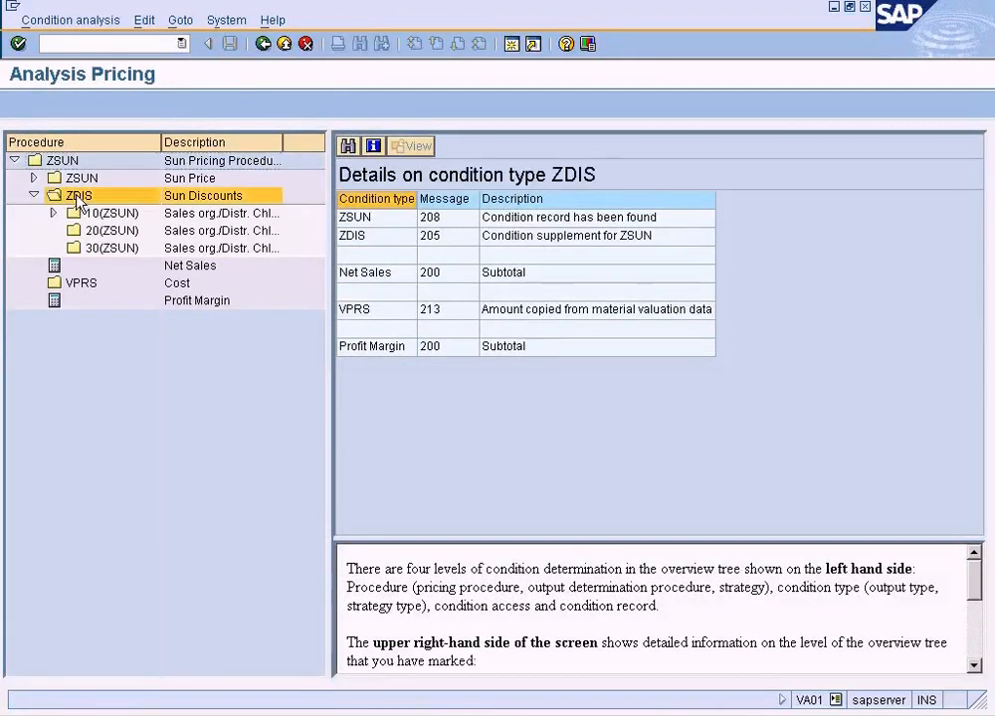
pyautogui.doubleClick(73, 211)
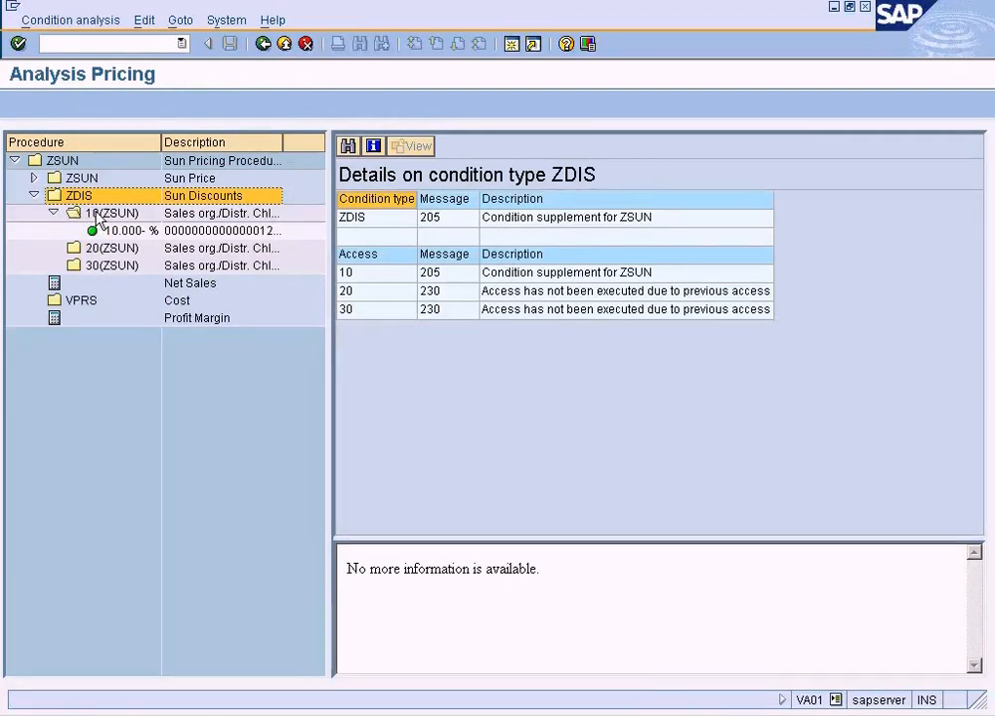
pyautogui.click(100, 215)
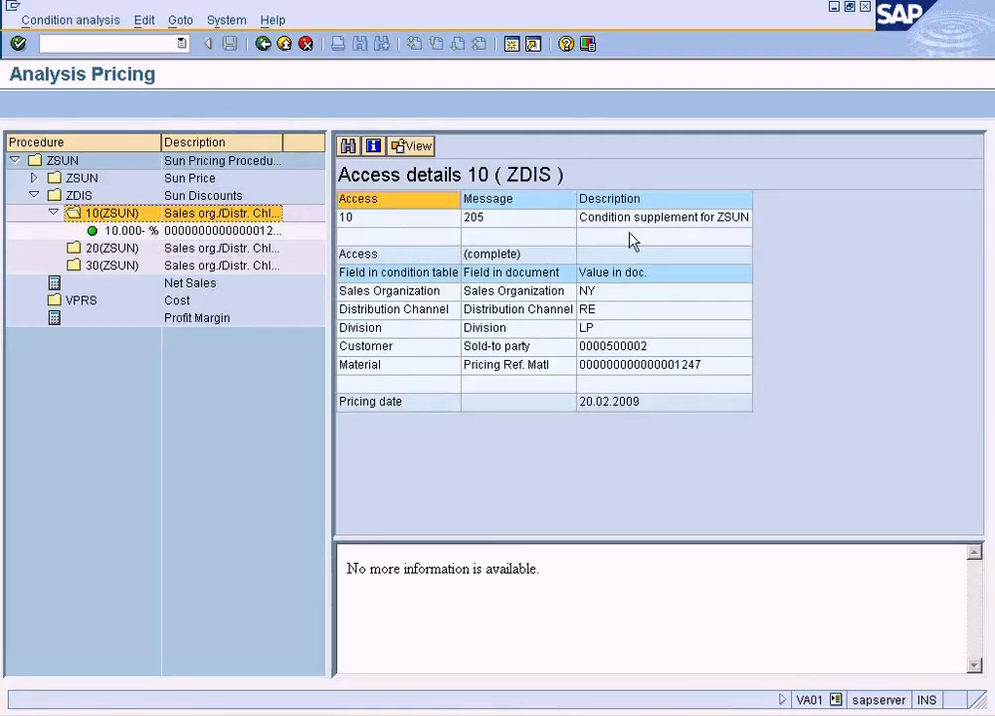
pyautogui.click(262, 44)
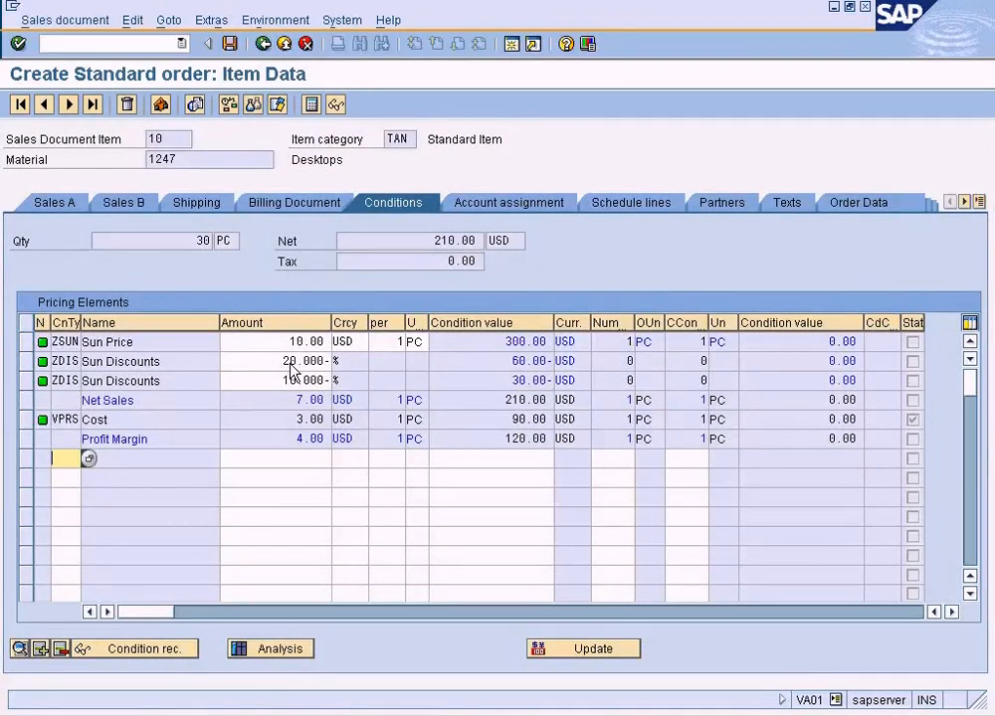
# Reopen the pricing analysis from the 20% Sun Discounts line and compare accesses 10, 20 and 30 of ZDIS.
pyautogui.click(291, 363)
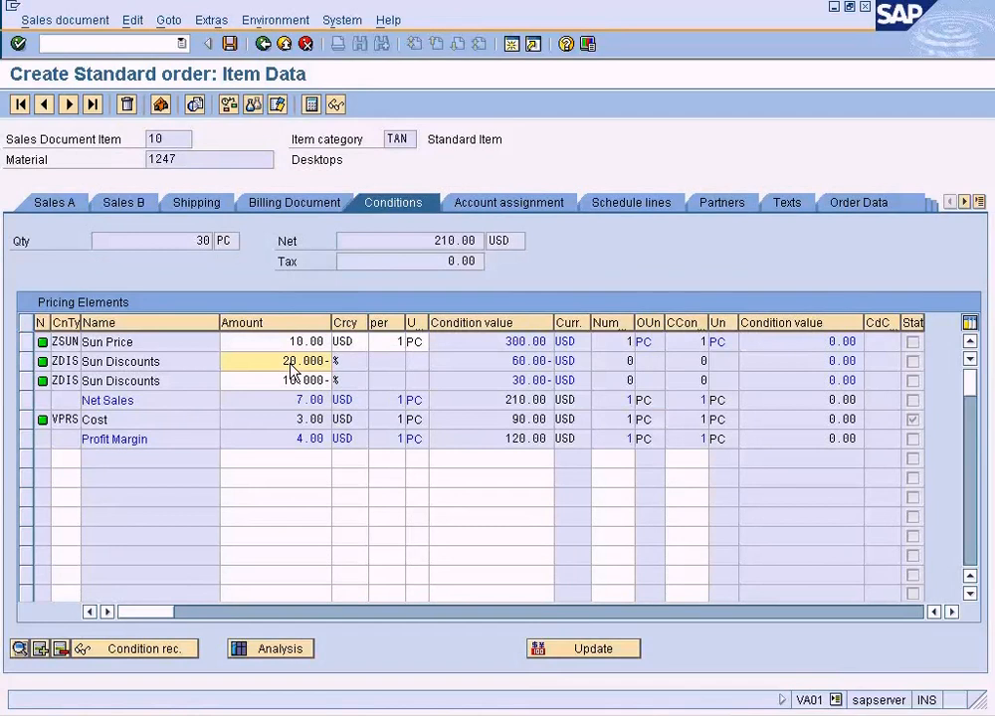
pyautogui.click(283, 644)
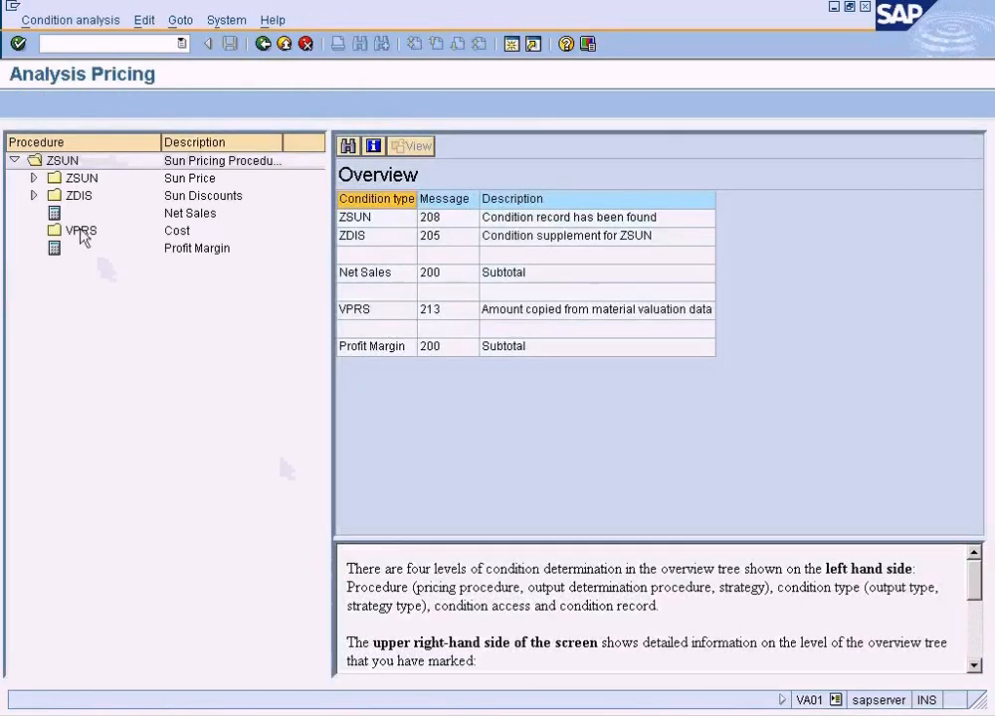
pyautogui.doubleClick(80, 196)
pyautogui.click(52, 213)
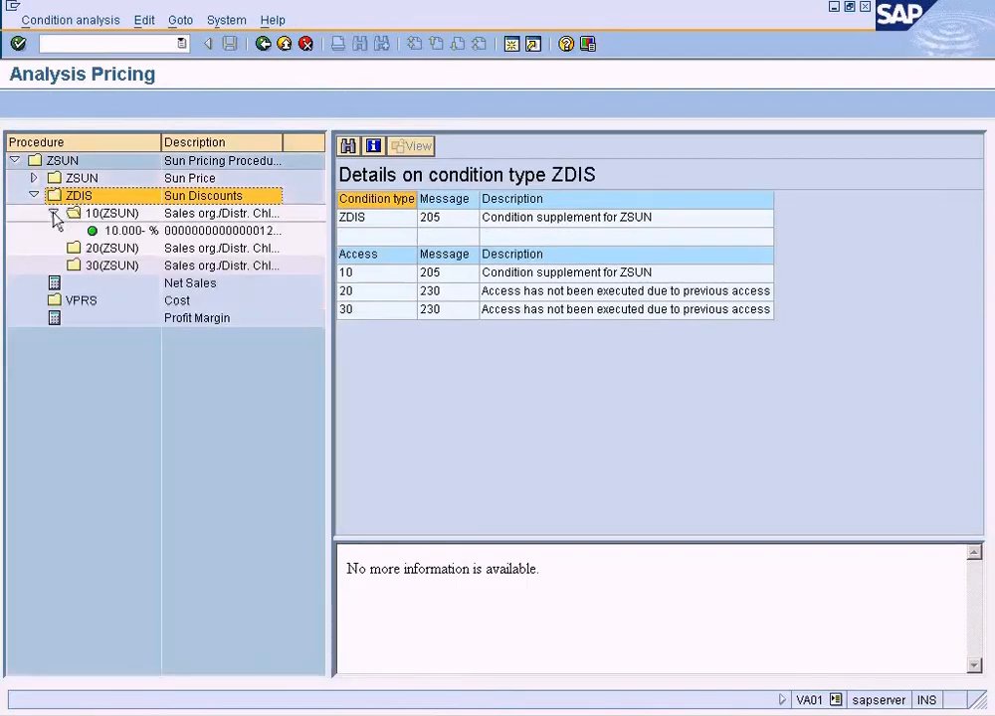
pyautogui.click(114, 214)
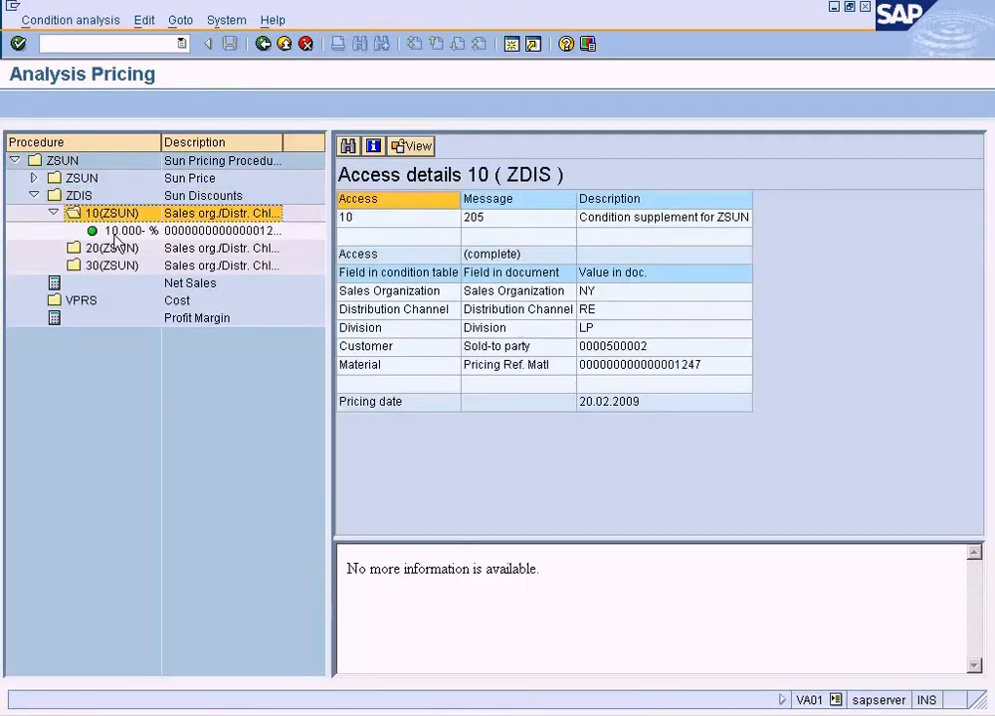
pyautogui.click(114, 249)
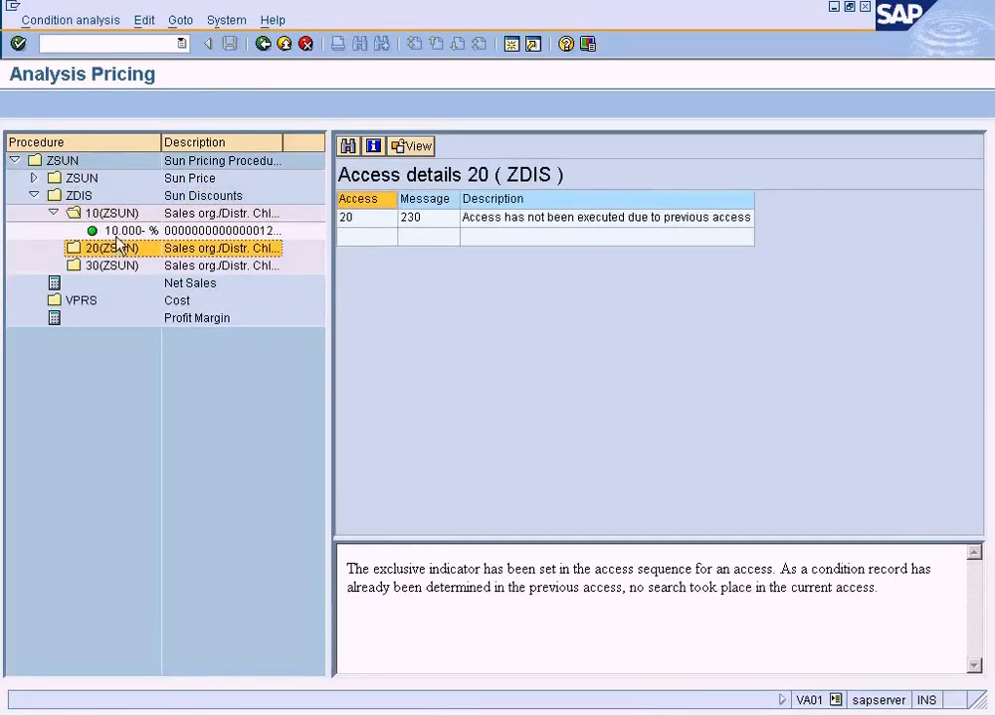
pyautogui.click(115, 266)
# View the condition supplements of the 10% record under ZDIS access 10 and return to the pricing analysis.
pyautogui.doubleClick(129, 231)
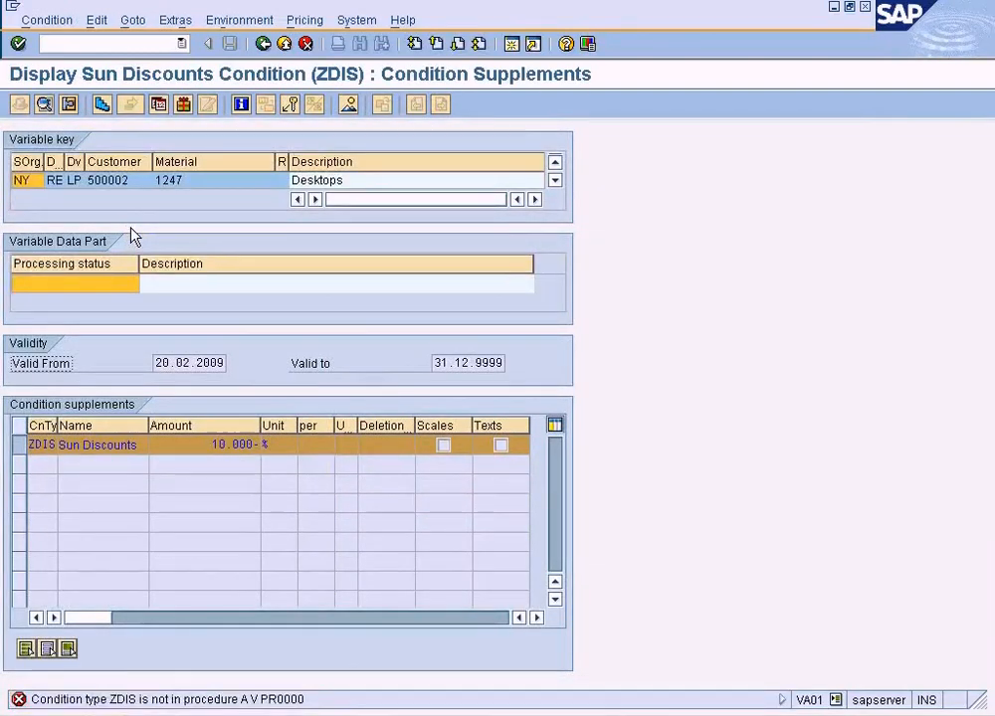
pyautogui.click(261, 49)
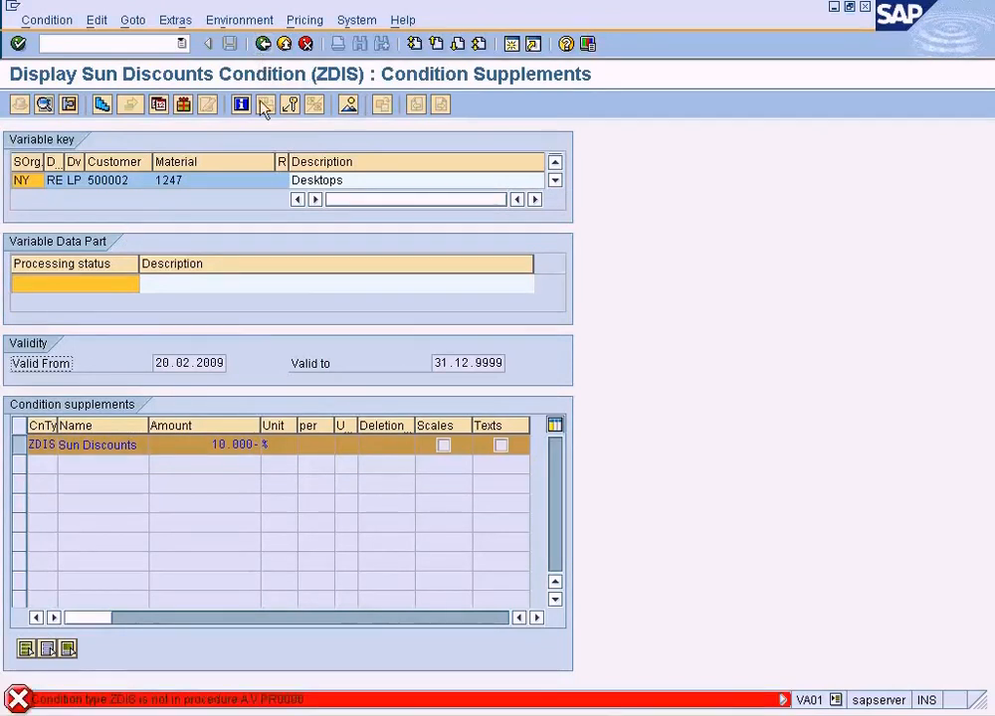
pyautogui.click(286, 48)
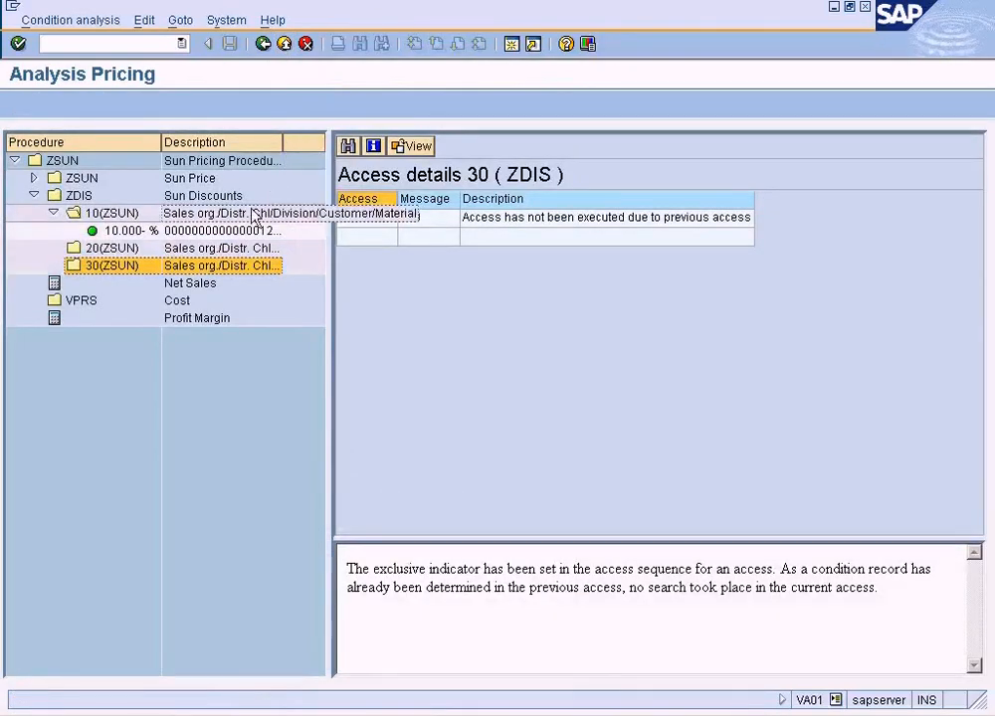
pyautogui.doubleClick(112, 230)
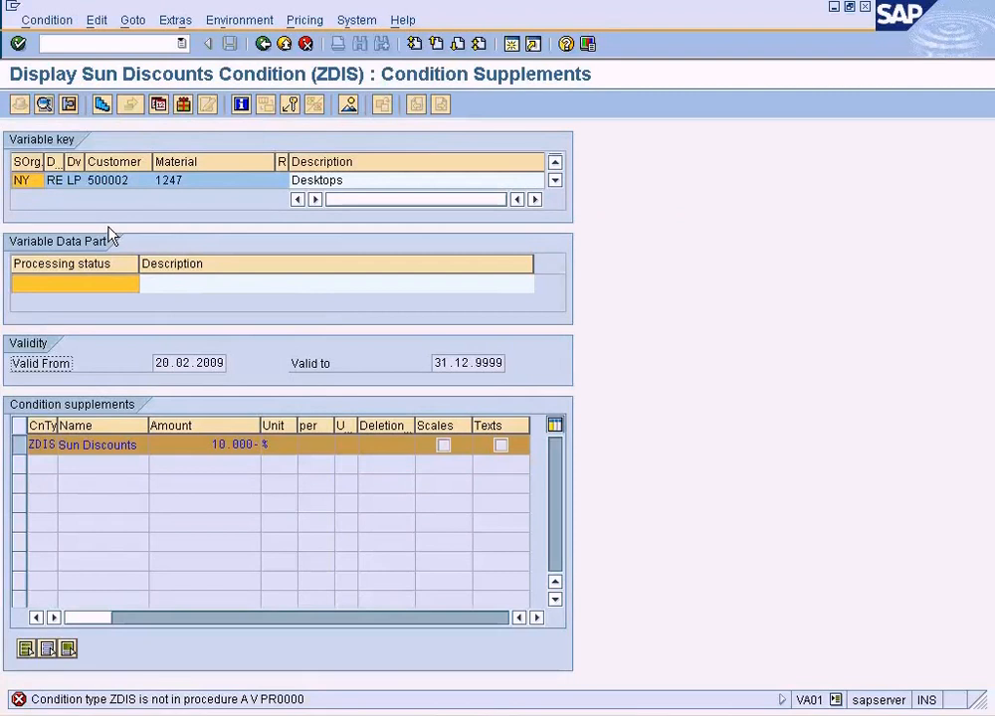
pyautogui.click(286, 45)
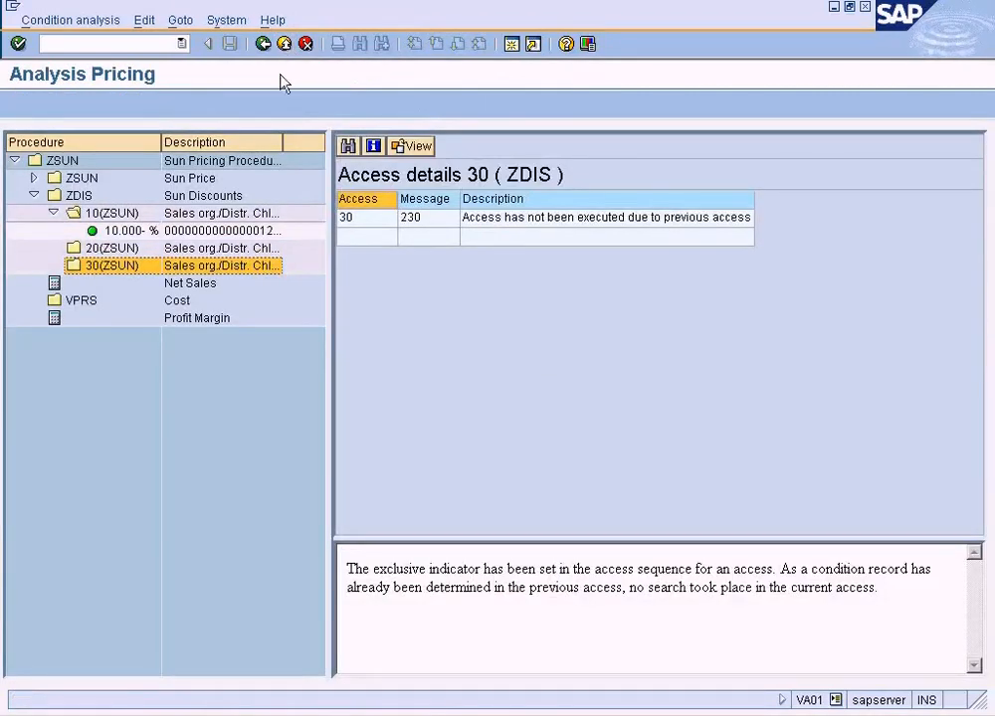
# Review the access 10 details of ZDIS and its 10% condition record once more in the pricing analysis.
pyautogui.click(132, 203)
pyautogui.click(134, 214)
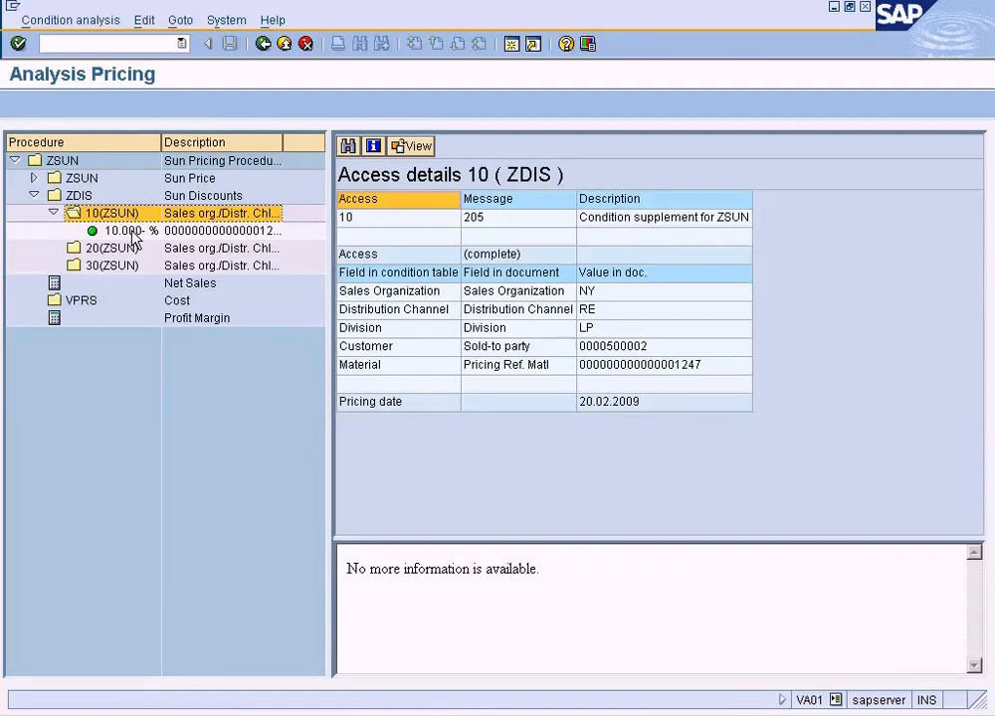
pyautogui.doubleClick(135, 239)
# Review the scales of the ZSUN condition record for material 1247 and open its condition supplements.
pyautogui.click(438, 344)
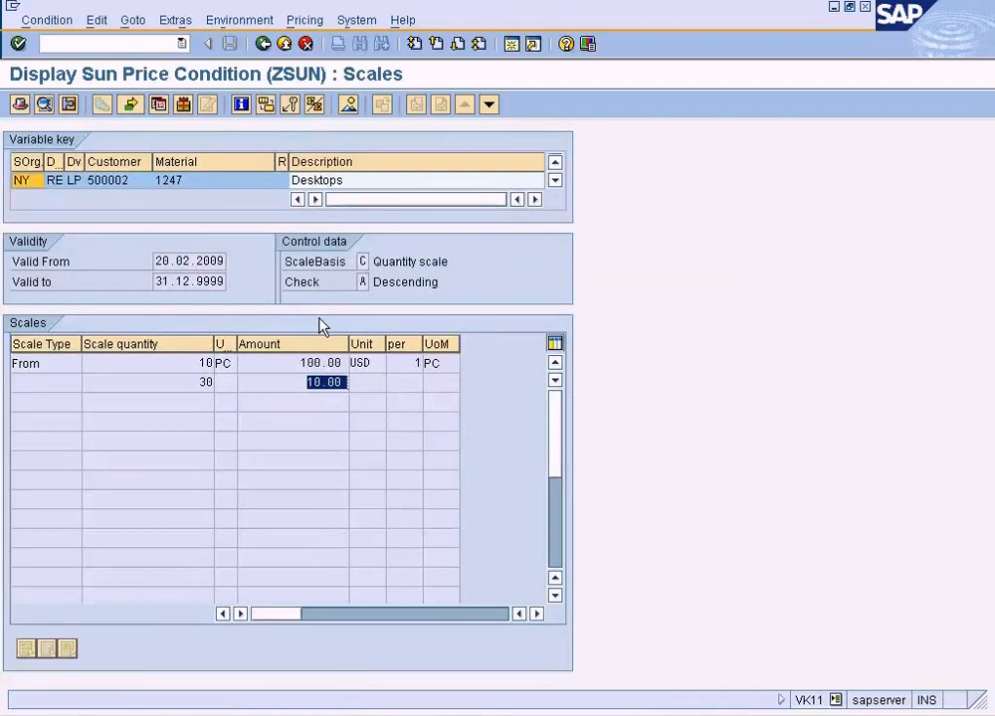
pyautogui.click(185, 366)
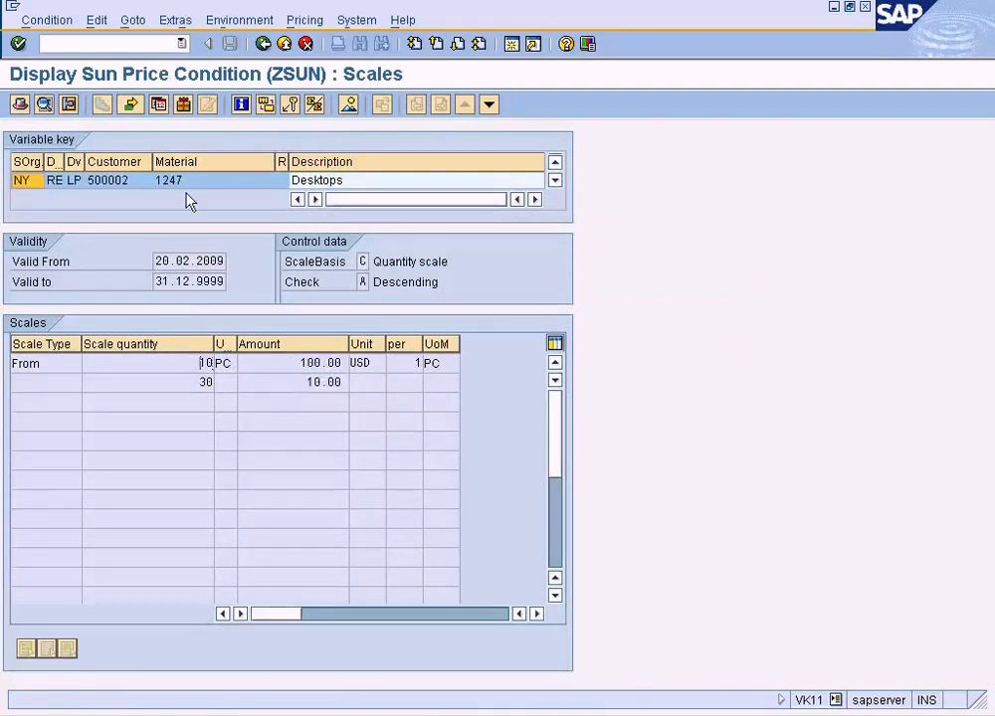
pyautogui.click(293, 383)
pyautogui.click(145, 22)
pyautogui.click(199, 108)
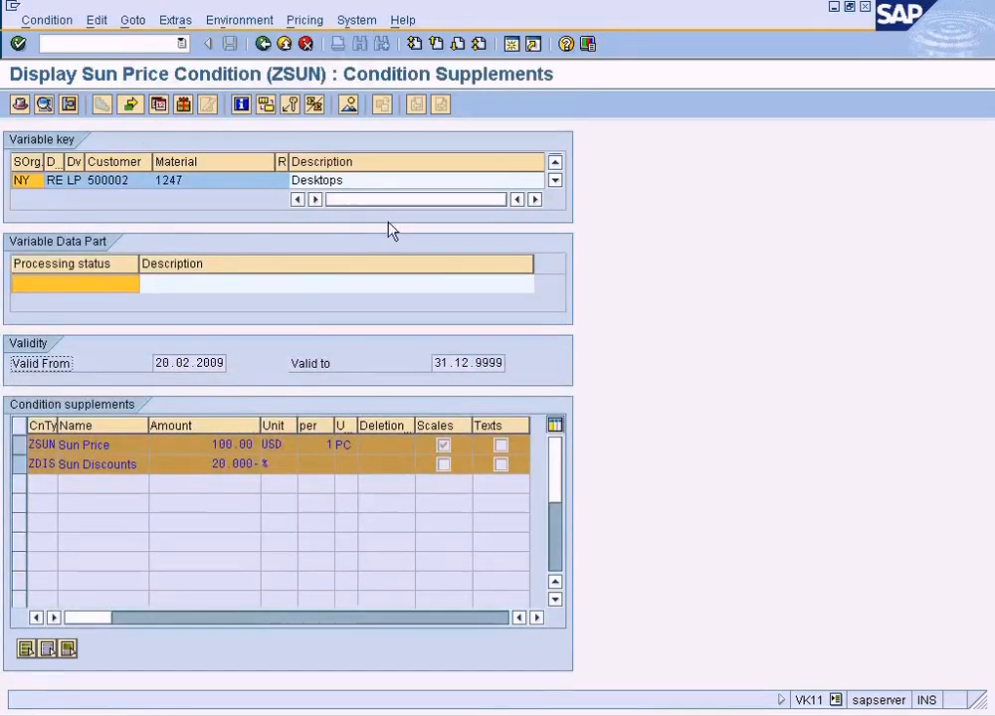
# Return to the ZSUN overview and review the quantity scales of the condition record for material 1247.
pyautogui.click(263, 45)
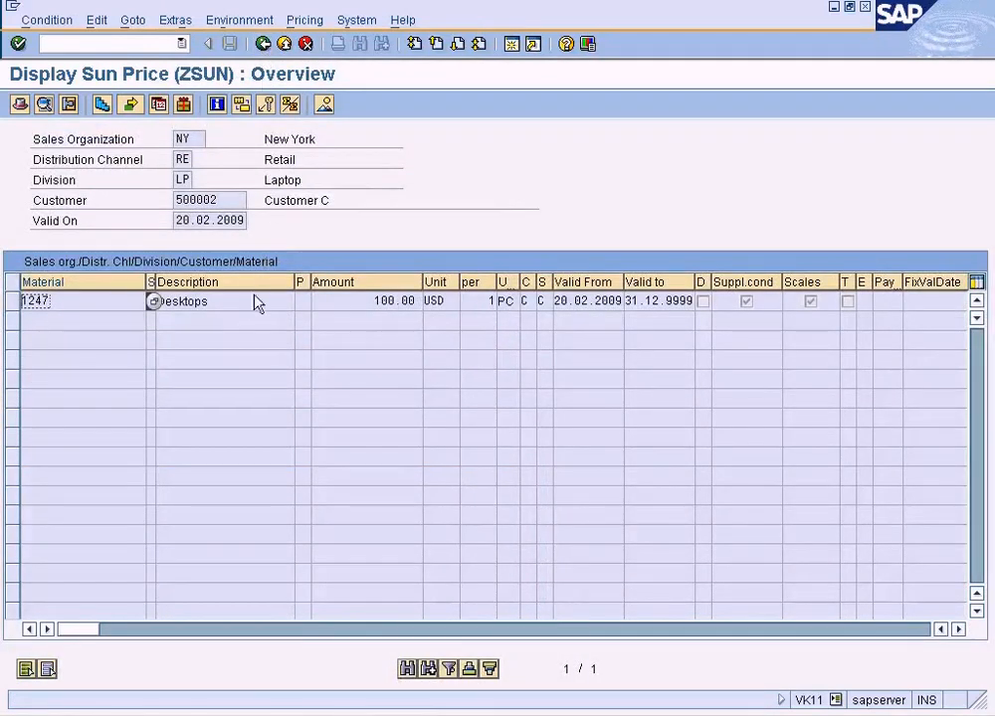
pyautogui.click(12, 302)
pyautogui.click(175, 21)
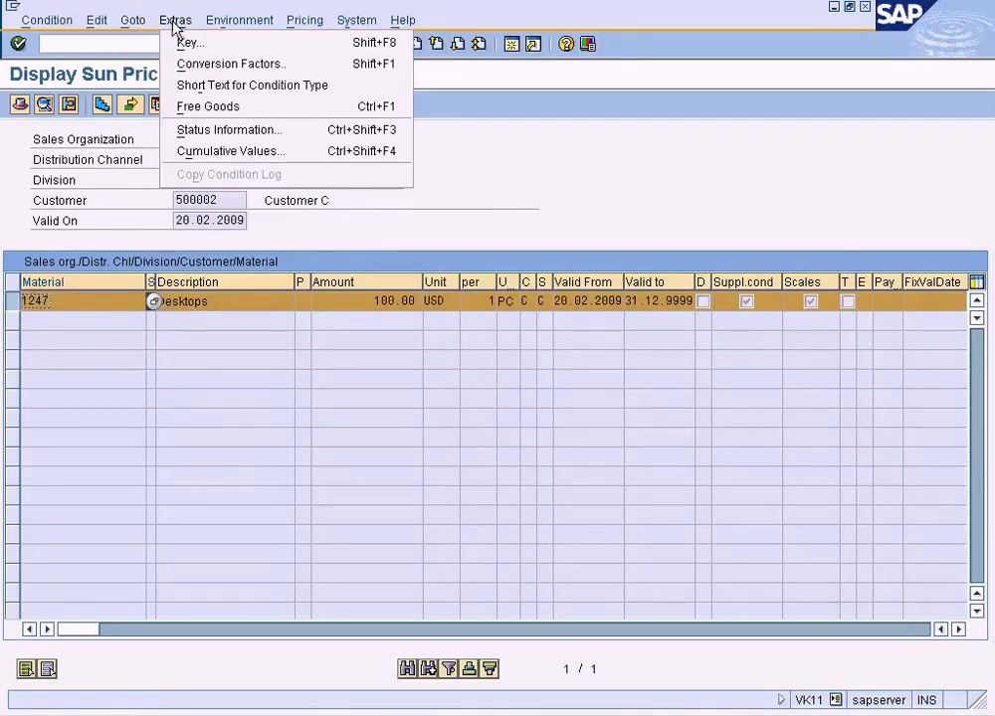
pyautogui.click(102, 104)
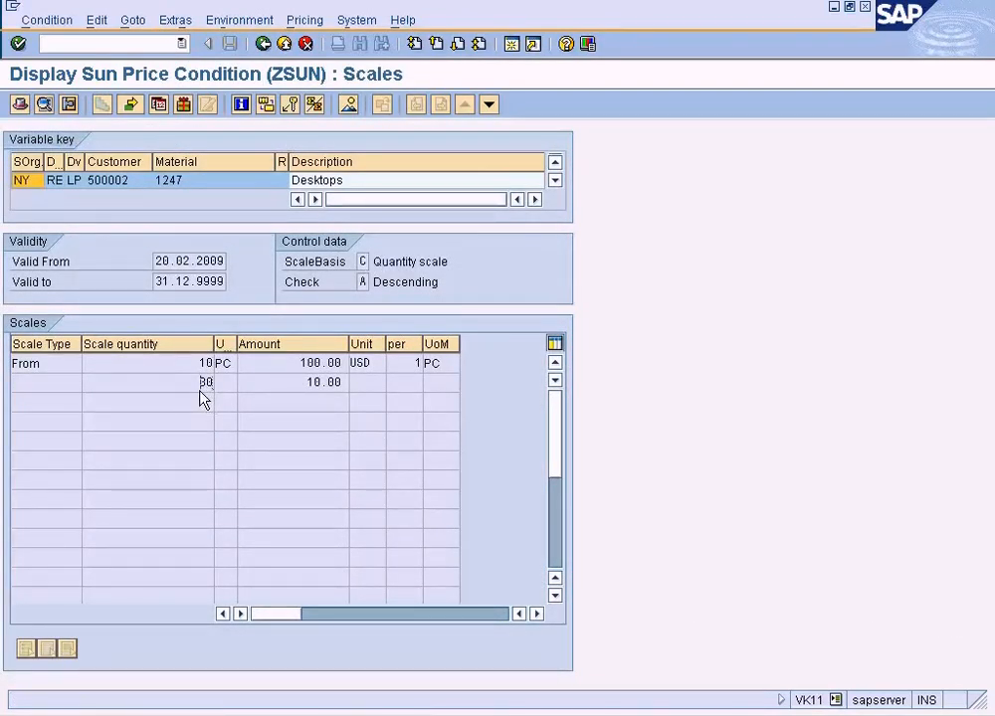
pyautogui.click(133, 22)
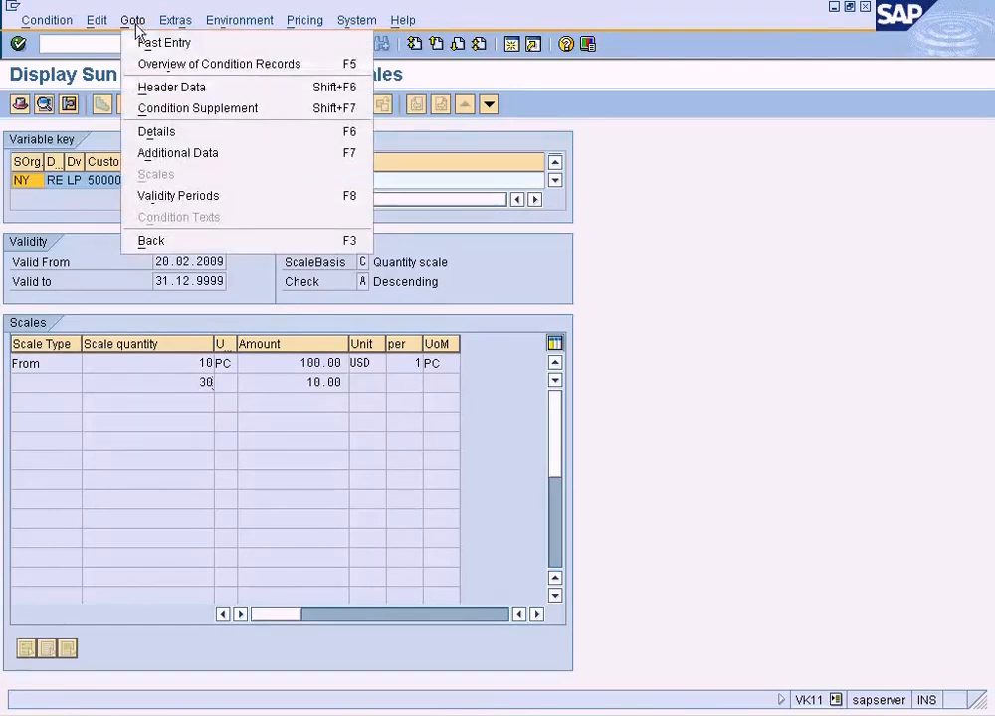
pyautogui.click(186, 116)
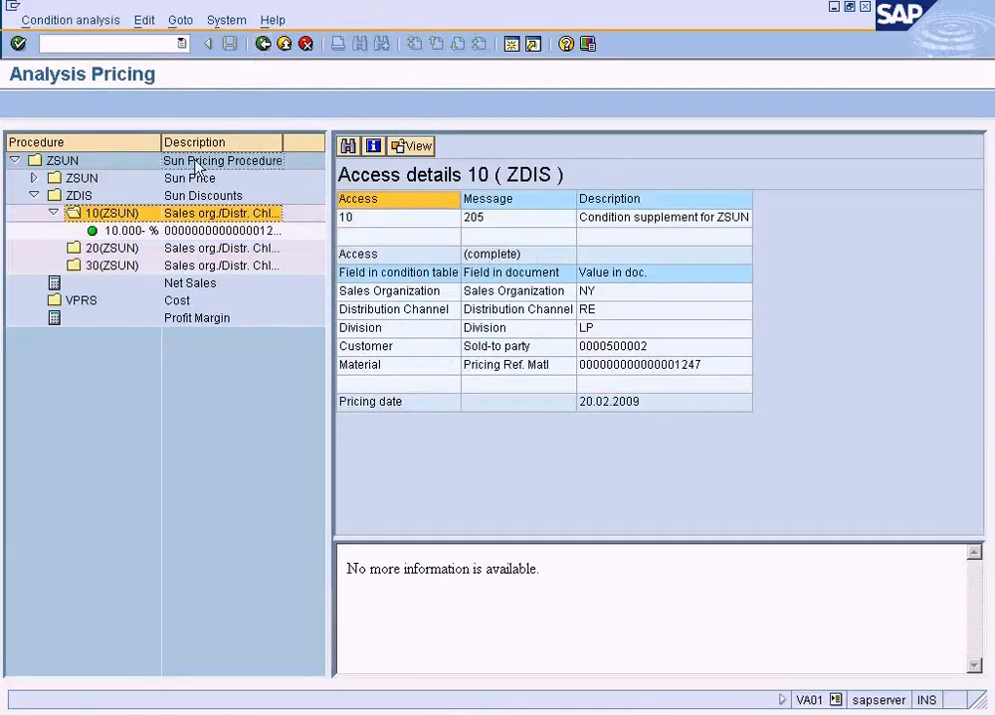
# Leave the pricing analysis and copy the pricing procedure ZSUNCS from the master data of condition type ZSUN.
pyautogui.moveTo(162, 159); pyautogui.dragTo(201, 157)
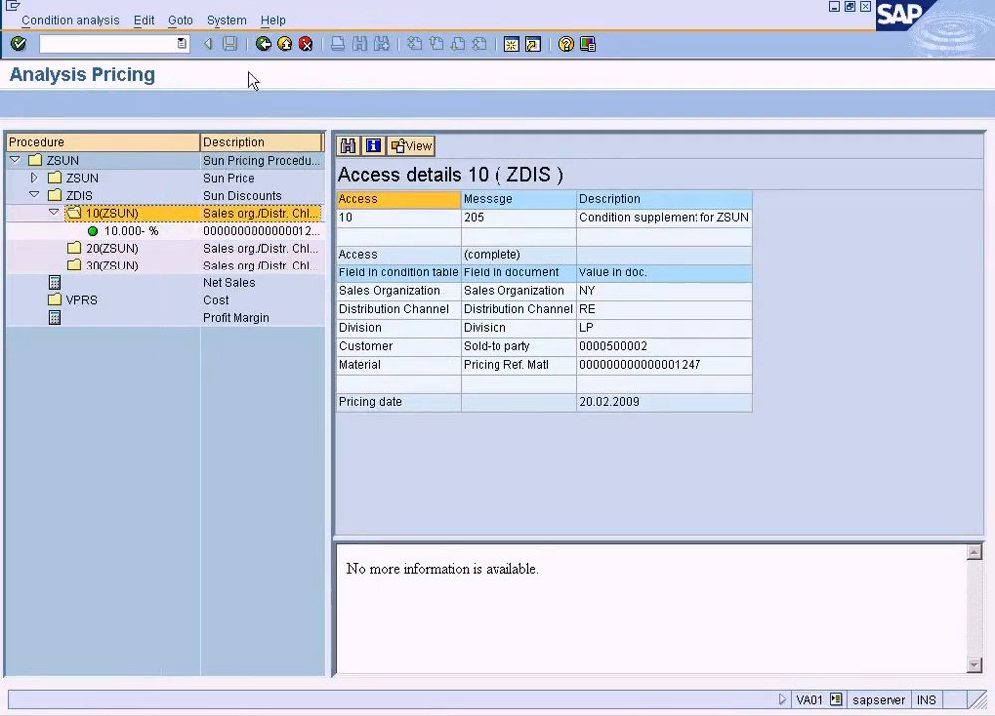
pyautogui.click(262, 44)
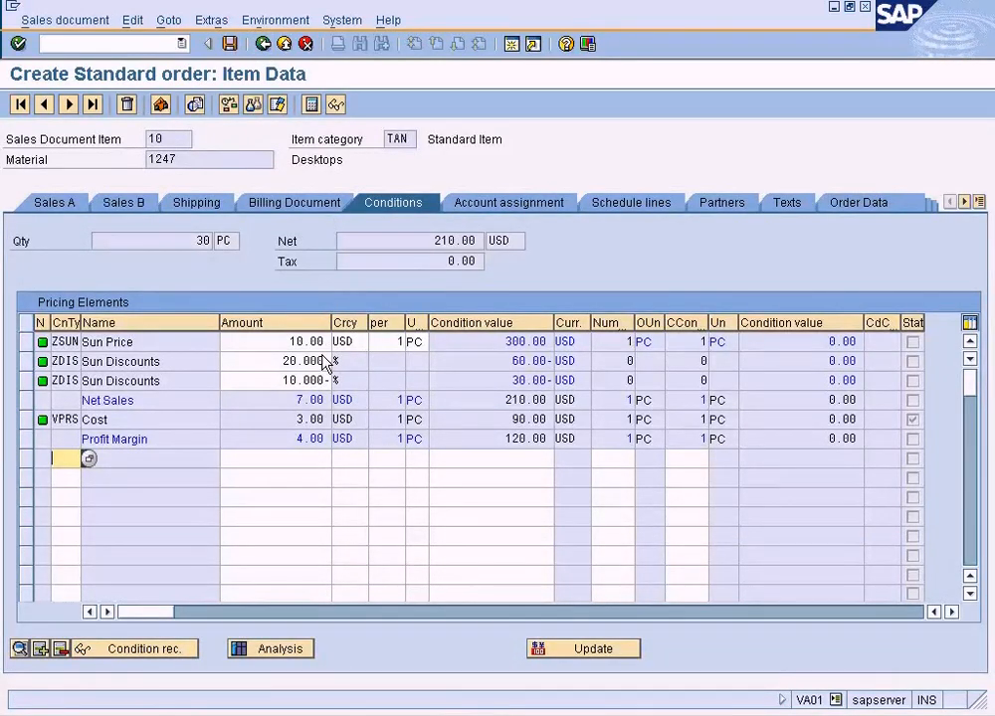
pyautogui.click(321, 715)
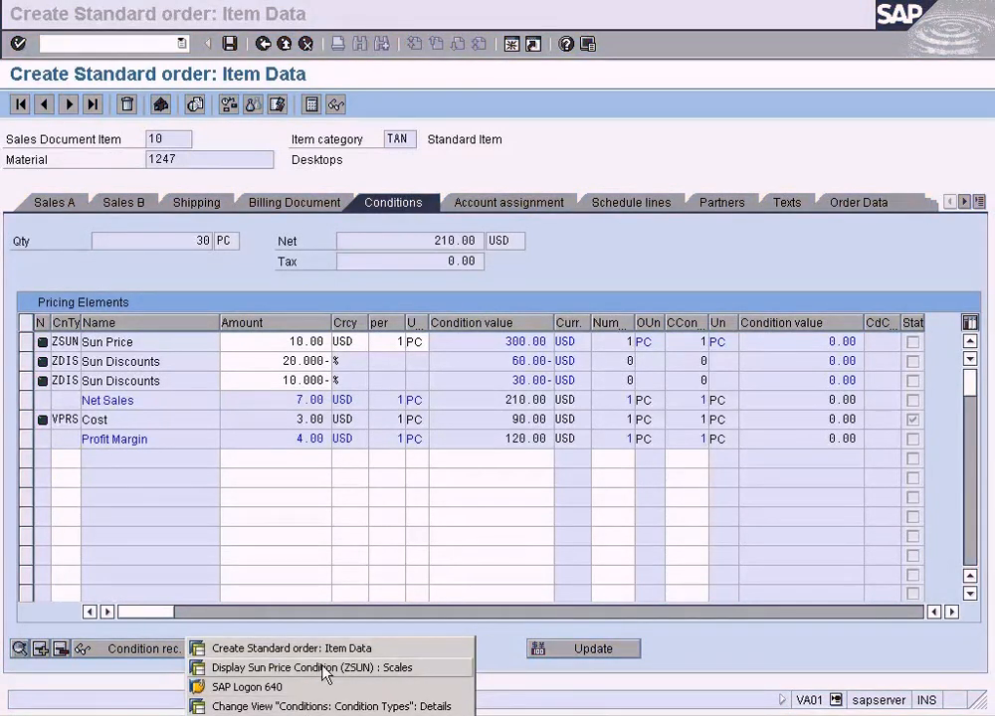
pyautogui.click(328, 706)
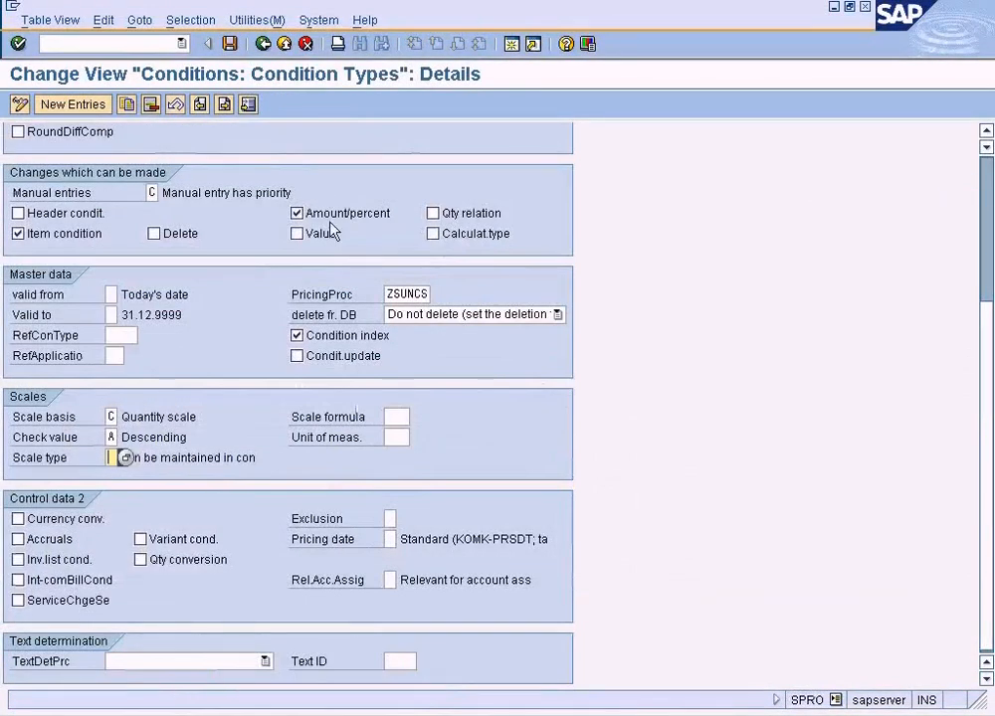
pyautogui.moveTo(389, 293); pyautogui.dragTo(467, 293)
pyautogui.hotkey('ctrl', 'c')
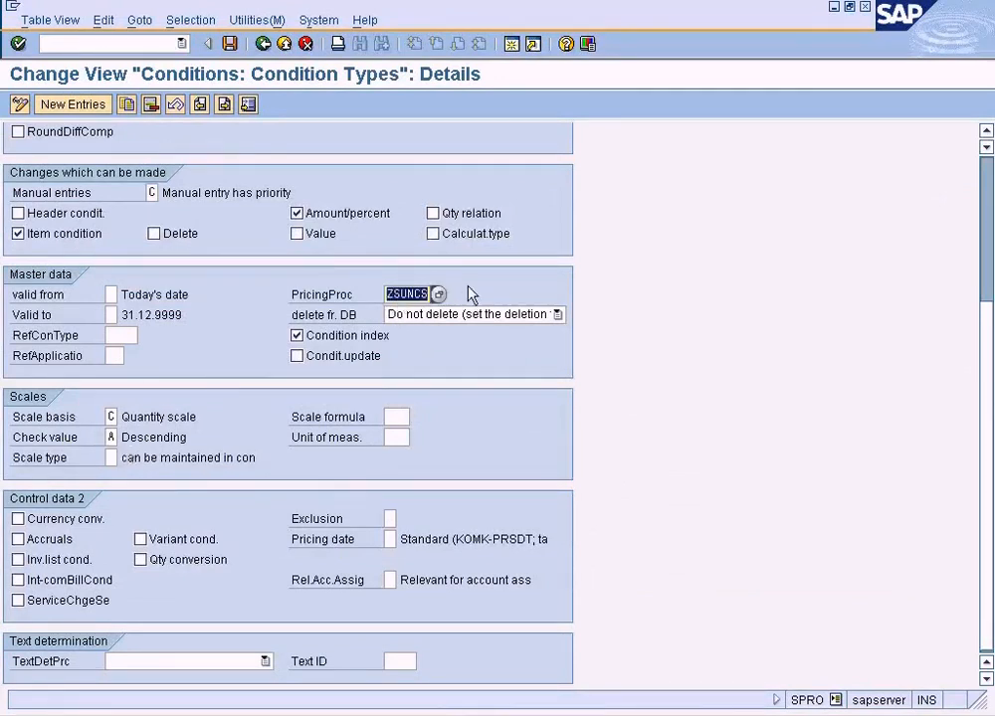
pyautogui.scroll(4, 766, 142)
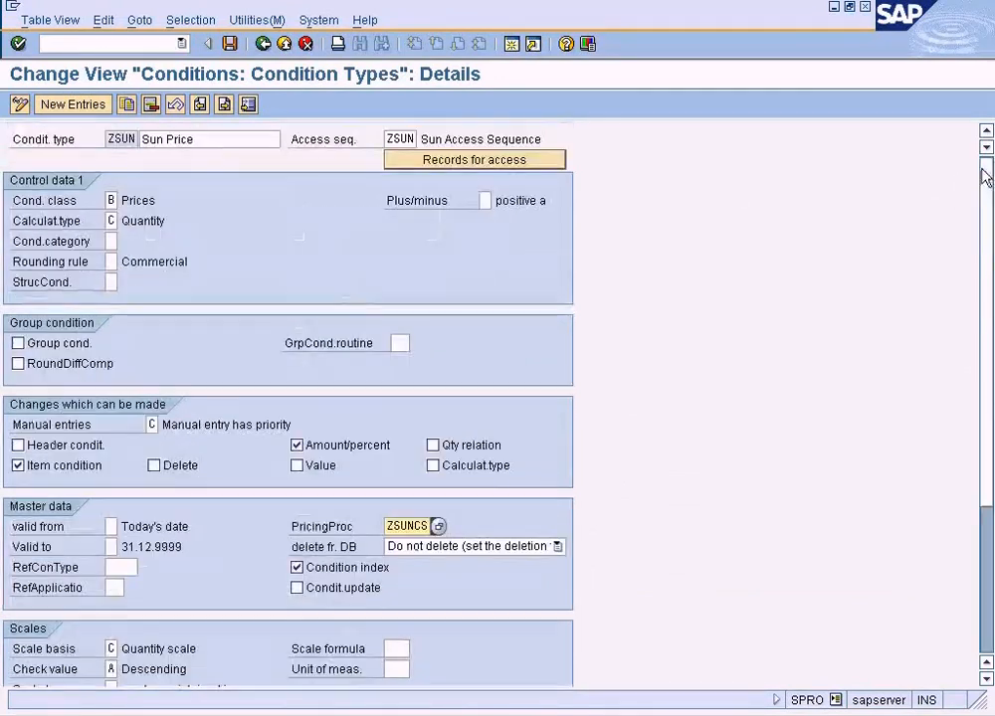
# Find condition type ZDIS in the condition types overview and open its details.
pyautogui.click(265, 46)
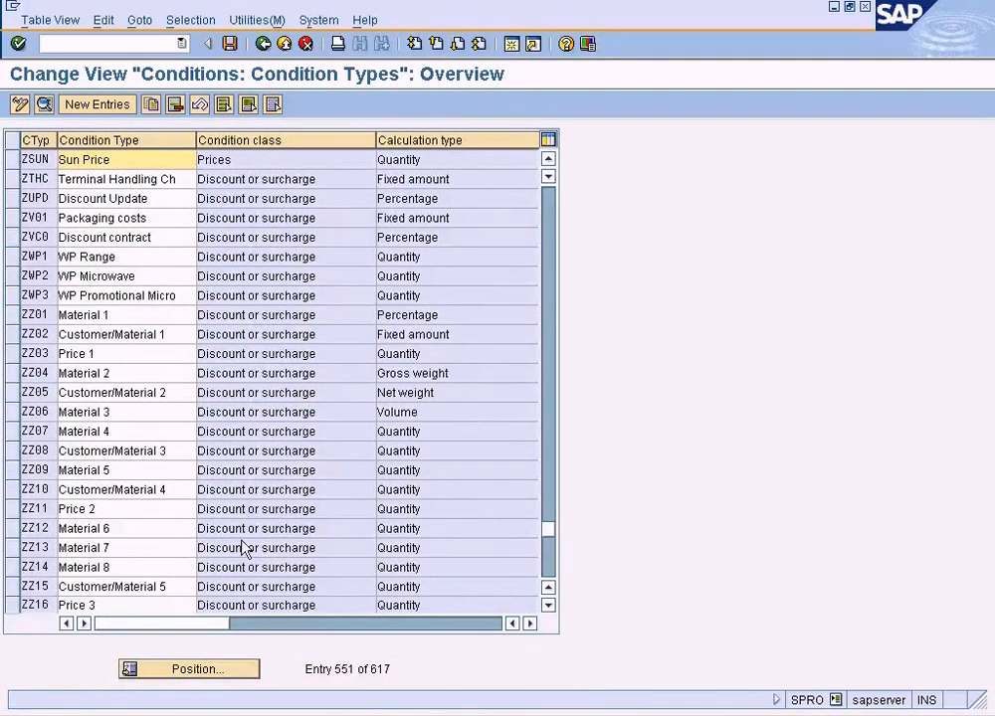
pyautogui.click(553, 244)
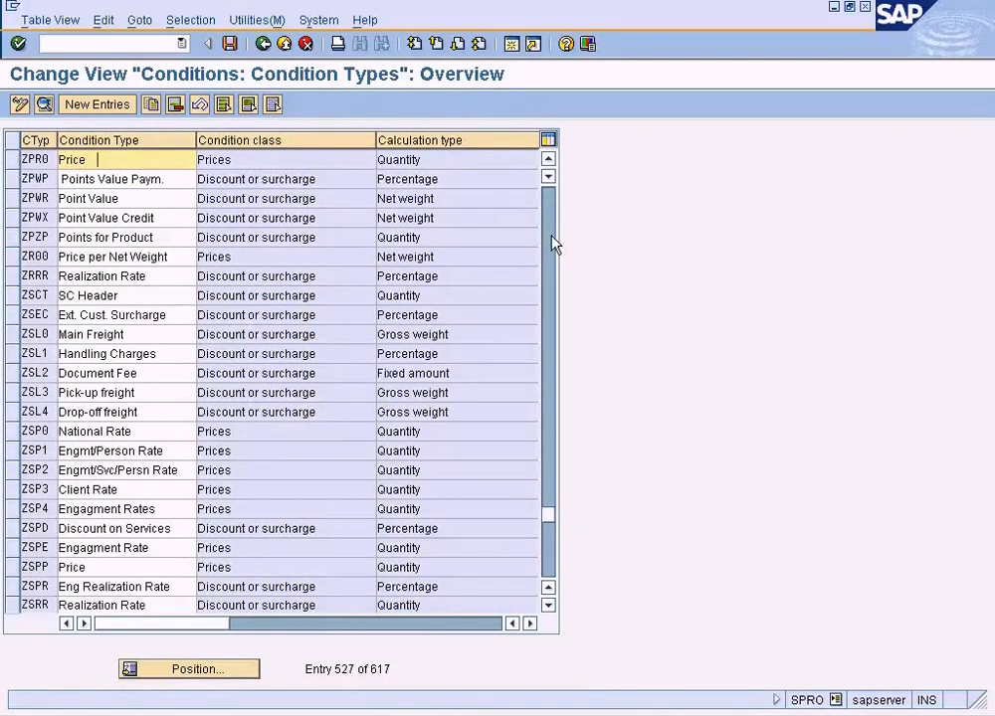
pyautogui.click(554, 244)
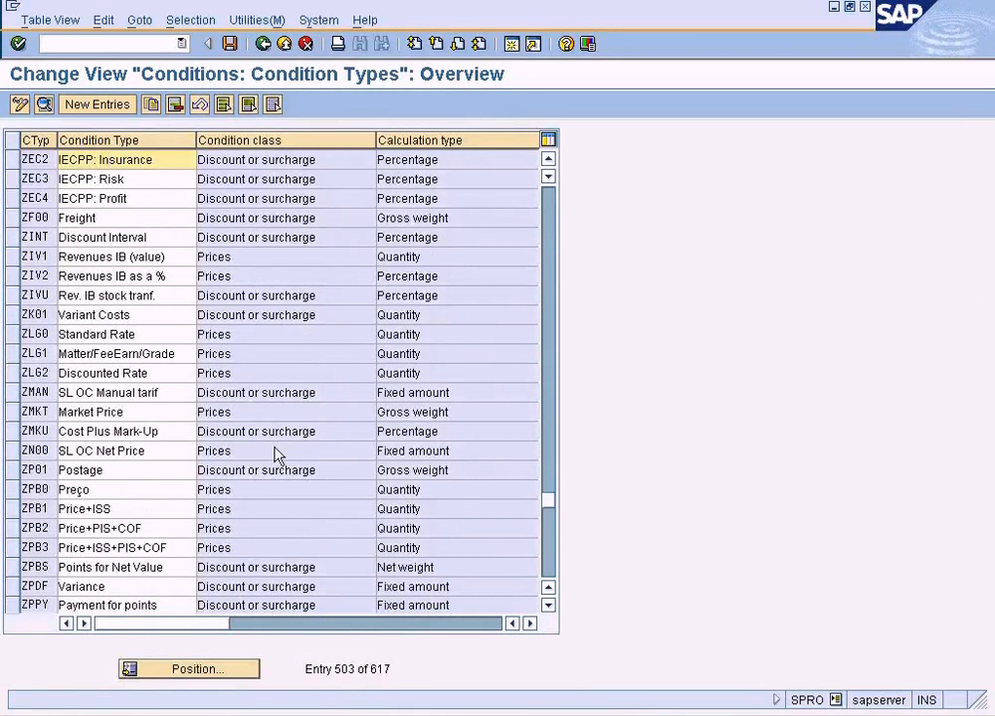
pyautogui.click(203, 665)
pyautogui.write('ZDIS')
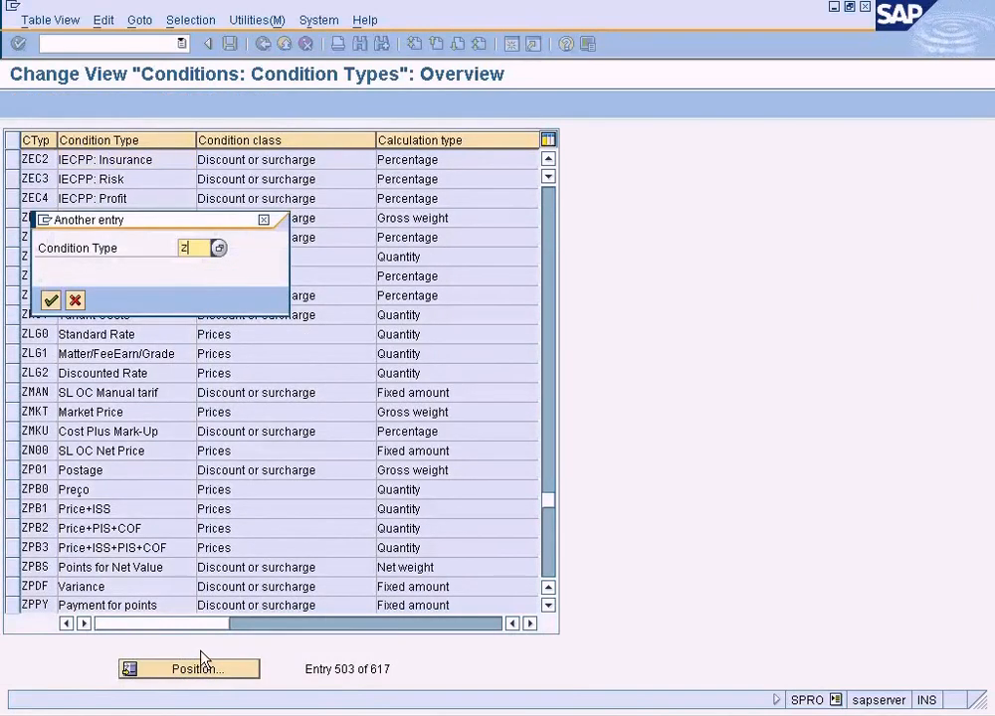
pyautogui.press('Return')
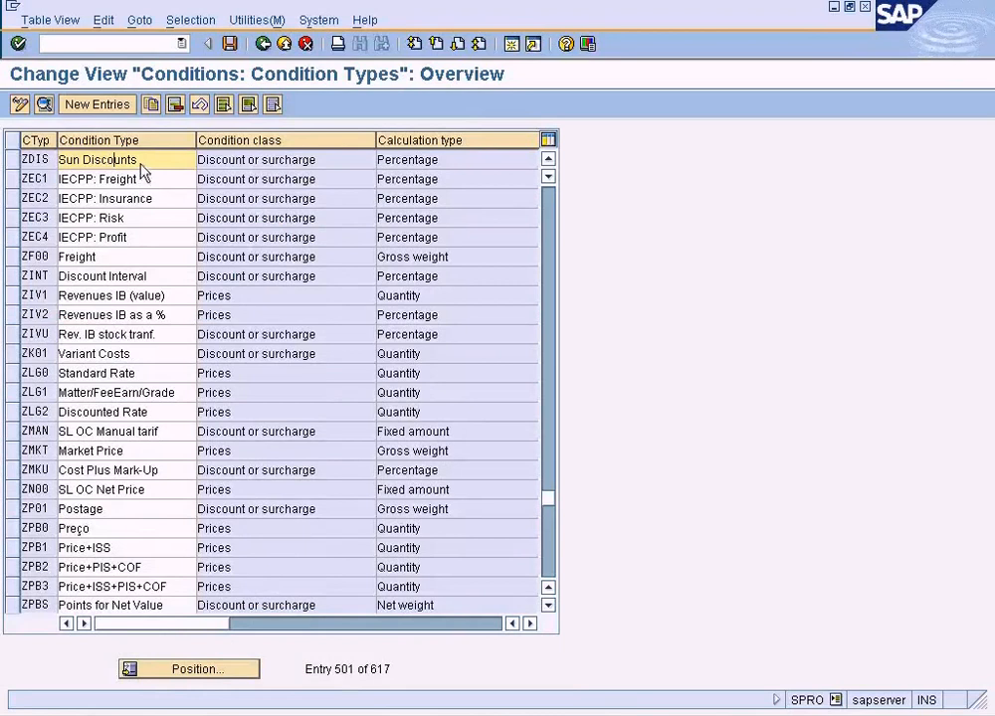
pyautogui.doubleClick(139, 161)
# Set the pricing procedure of condition type ZDIS to ZSUNCS and save it.
pyautogui.moveTo(385, 527); pyautogui.dragTo(461, 529)
pyautogui.hotkey('ctrl', 'v')
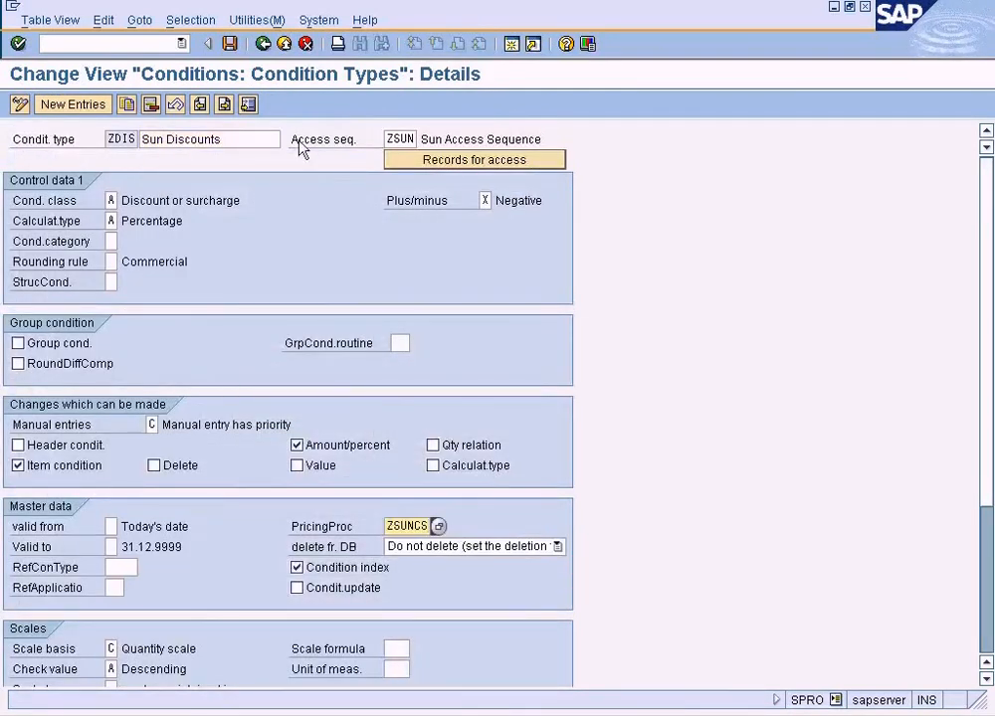
pyautogui.click(230, 43)
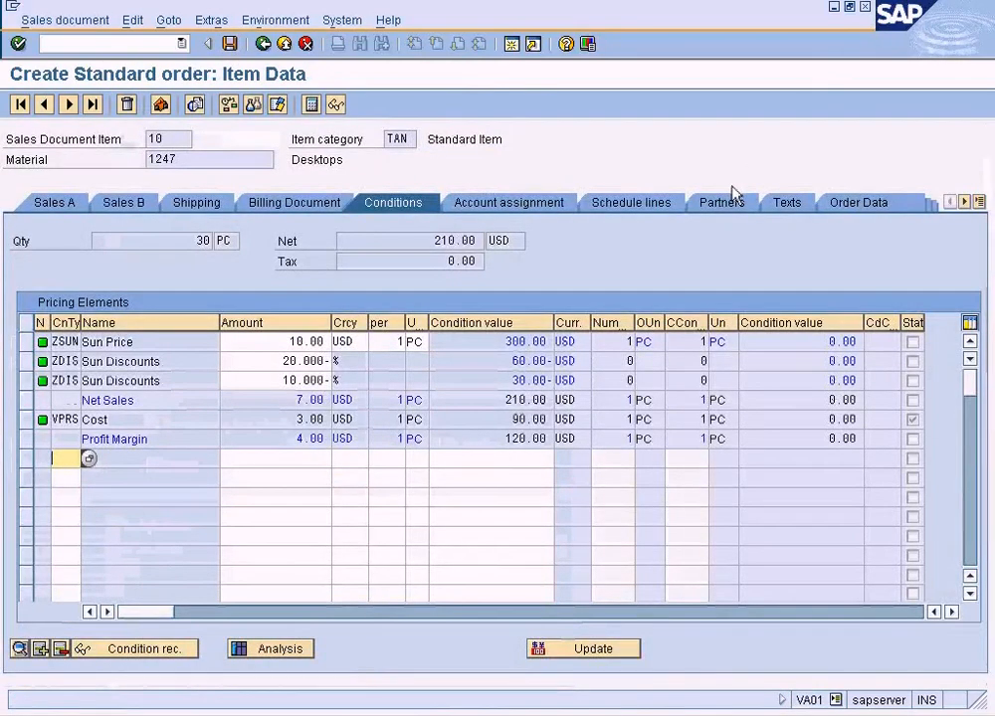
# Discard the current sales order and start a new AEBO standard order with transaction VA01 for NY, RE, LP.
pyautogui.click(287, 47)
pyautogui.click(348, 331)
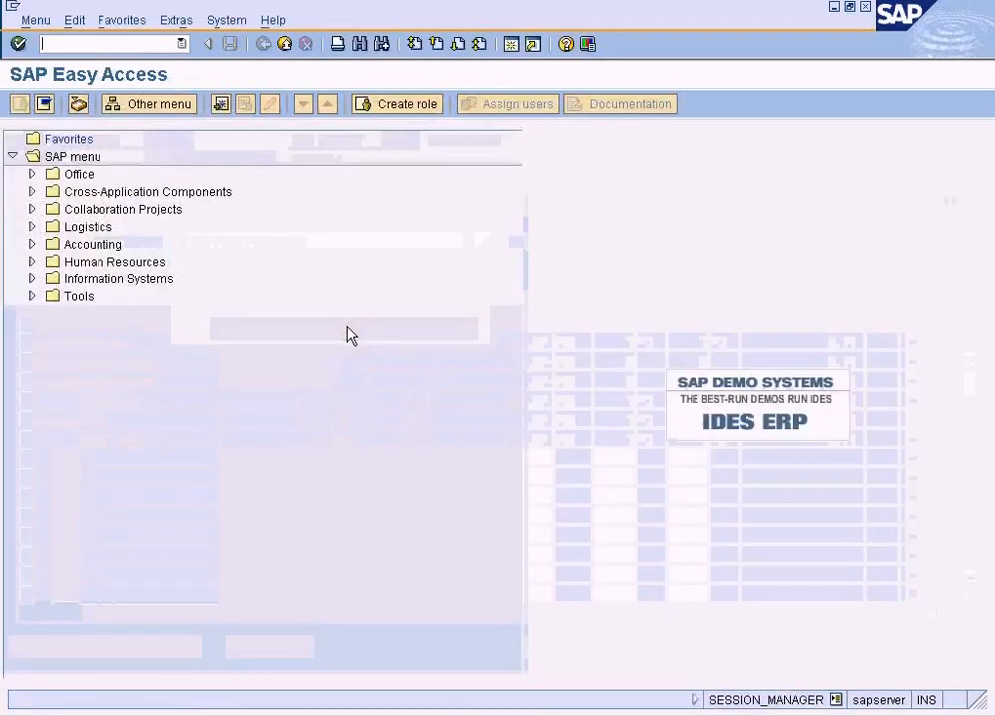
pyautogui.write('va01')
pyautogui.press('Return')
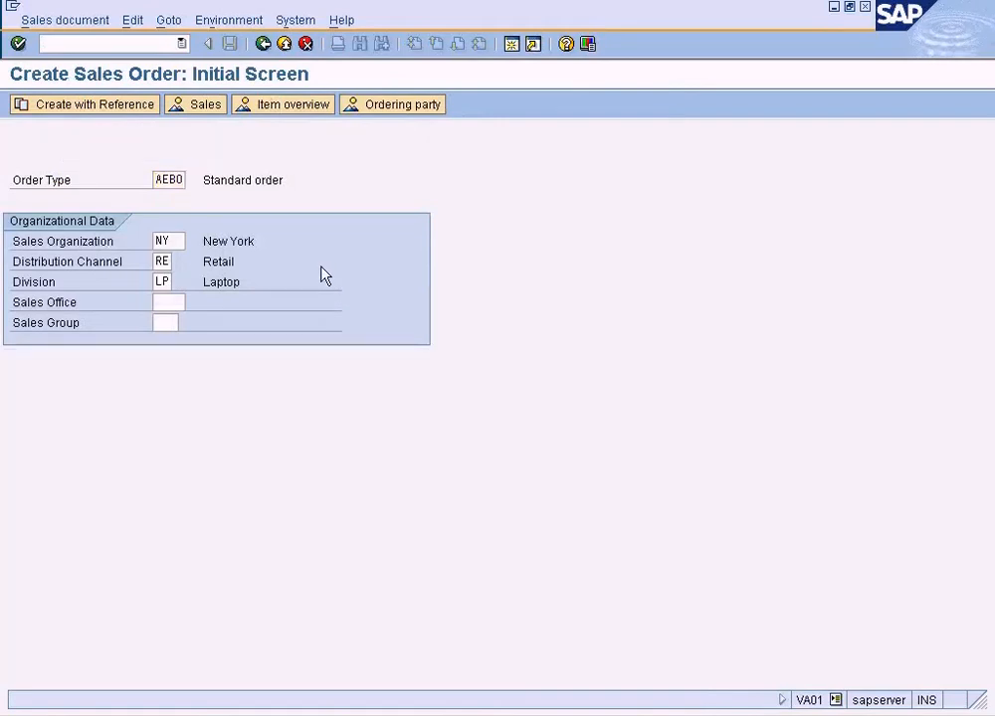
pyautogui.press('Return')
# Look up the customers and choose Customer C as the order's sold-to party.
pyautogui.click(199, 161)
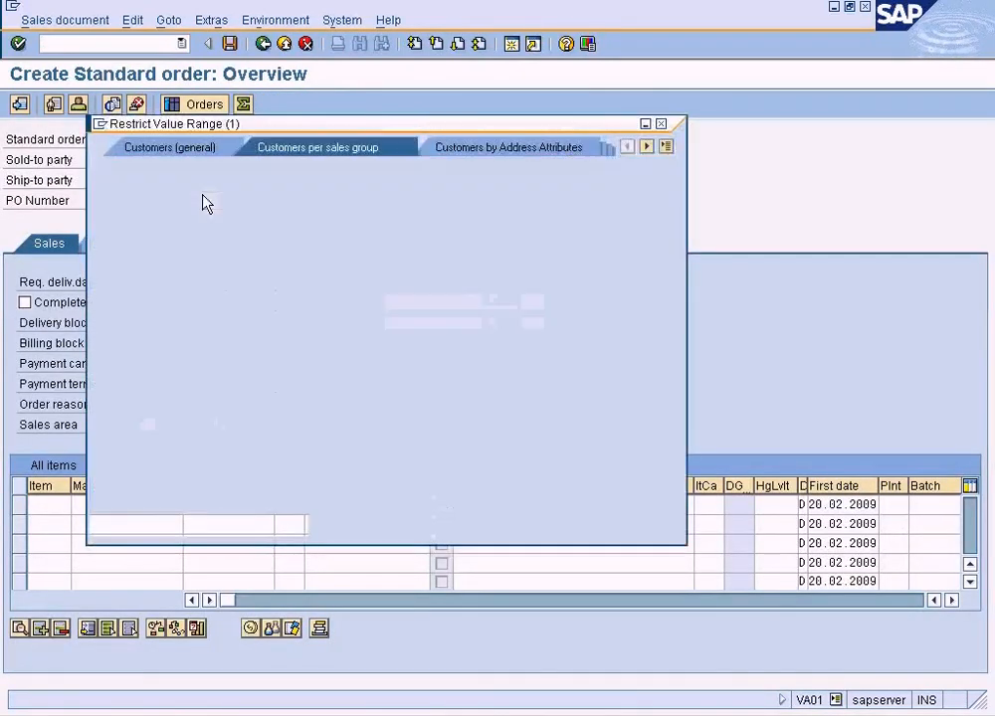
pyautogui.click(100, 527)
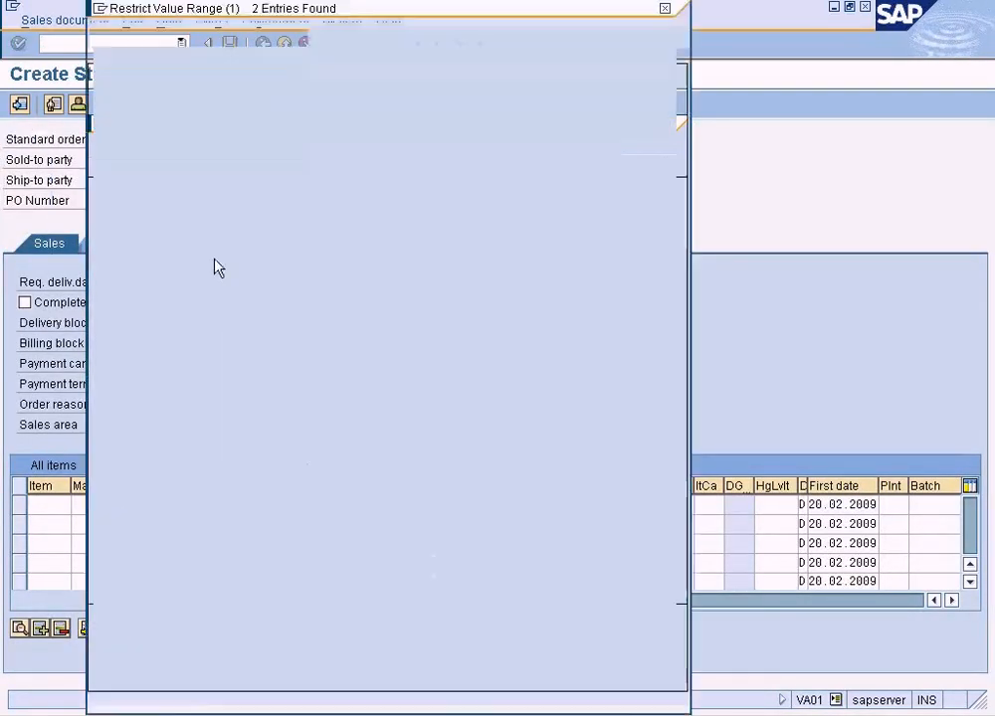
pyautogui.doubleClick(240, 171)
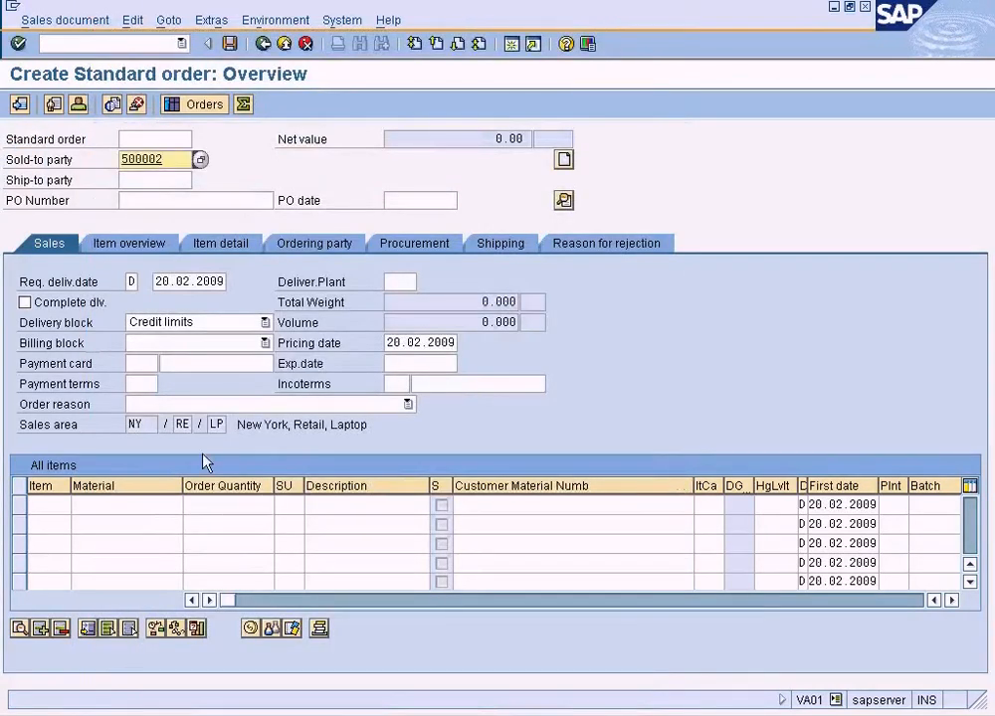
# Add material 1247 to the order with a quantity of 10.
pyautogui.click(156, 511)
pyautogui.write('1247')
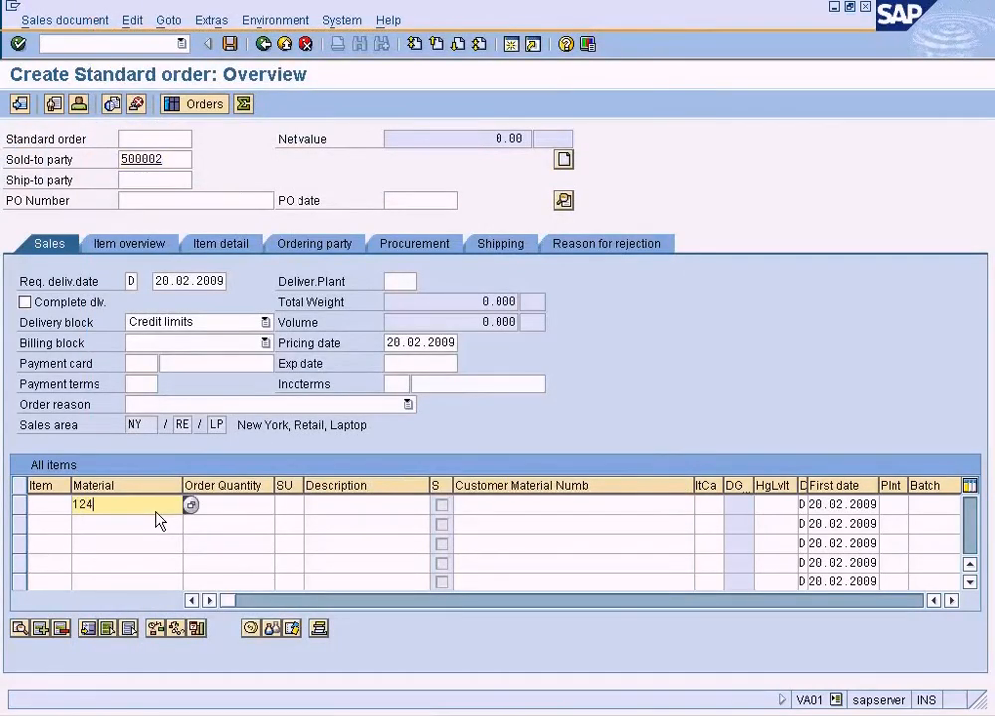
pyautogui.click(240, 514)
pyautogui.write('10')
pyautogui.press('Return')
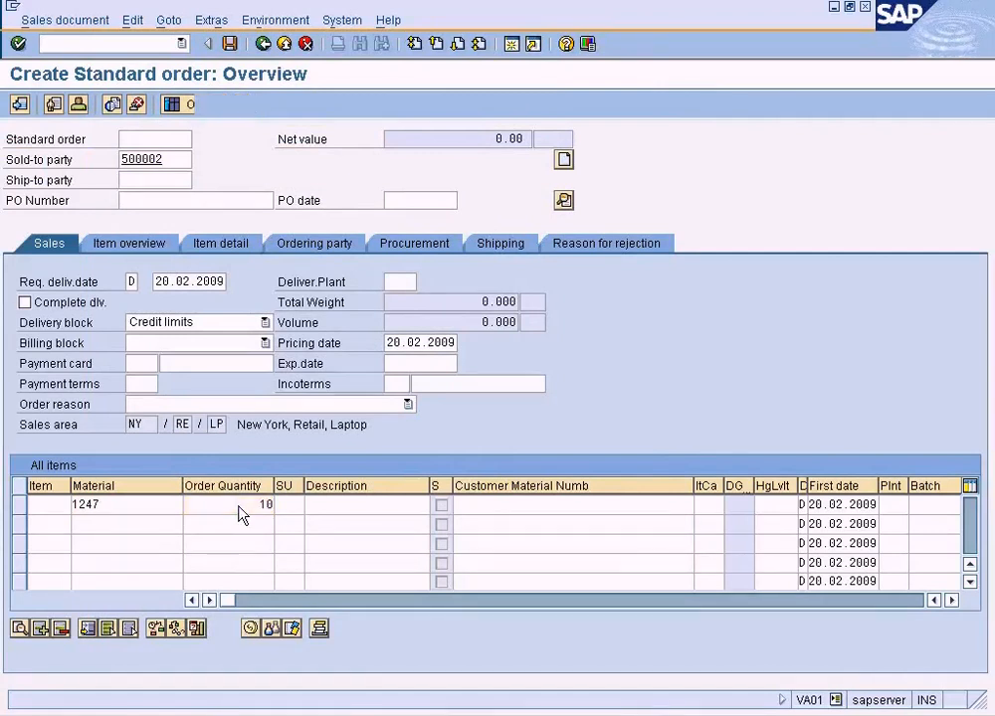
# Open the pricing analysis from the item's conditions and expand access 10 under ZSUN and ZDIS.
pyautogui.click(20, 504)
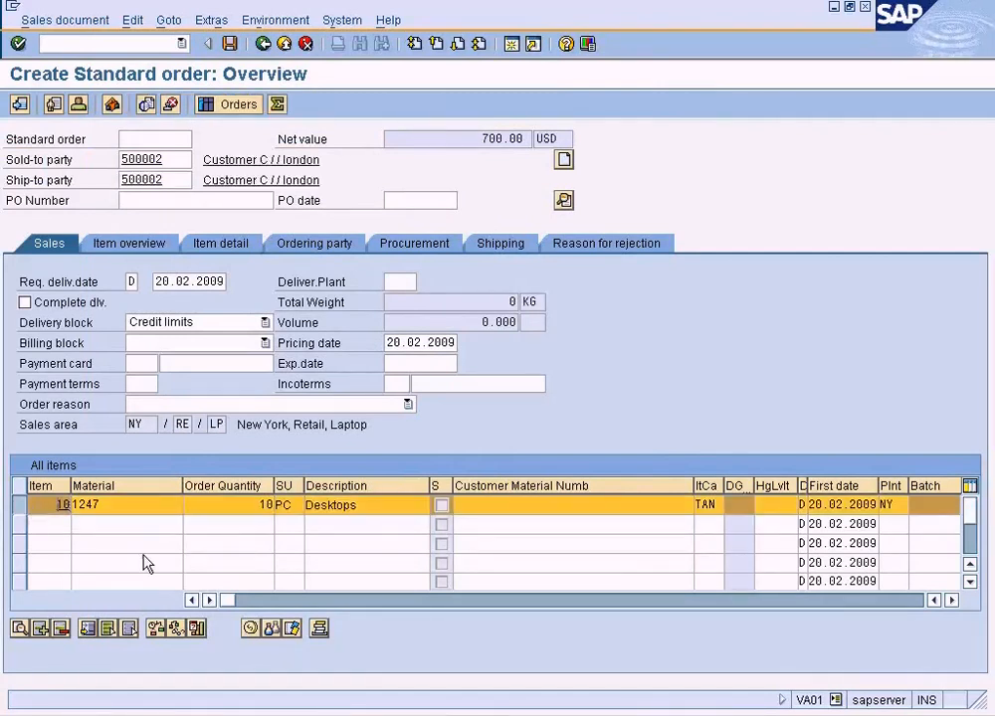
pyautogui.click(250, 627)
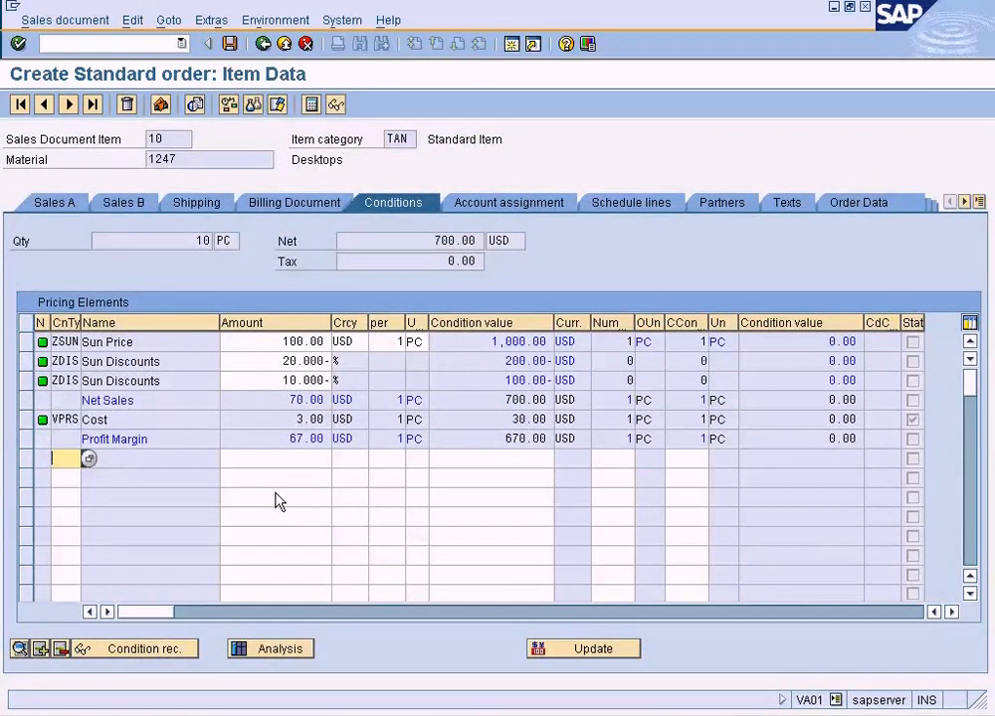
pyautogui.click(288, 649)
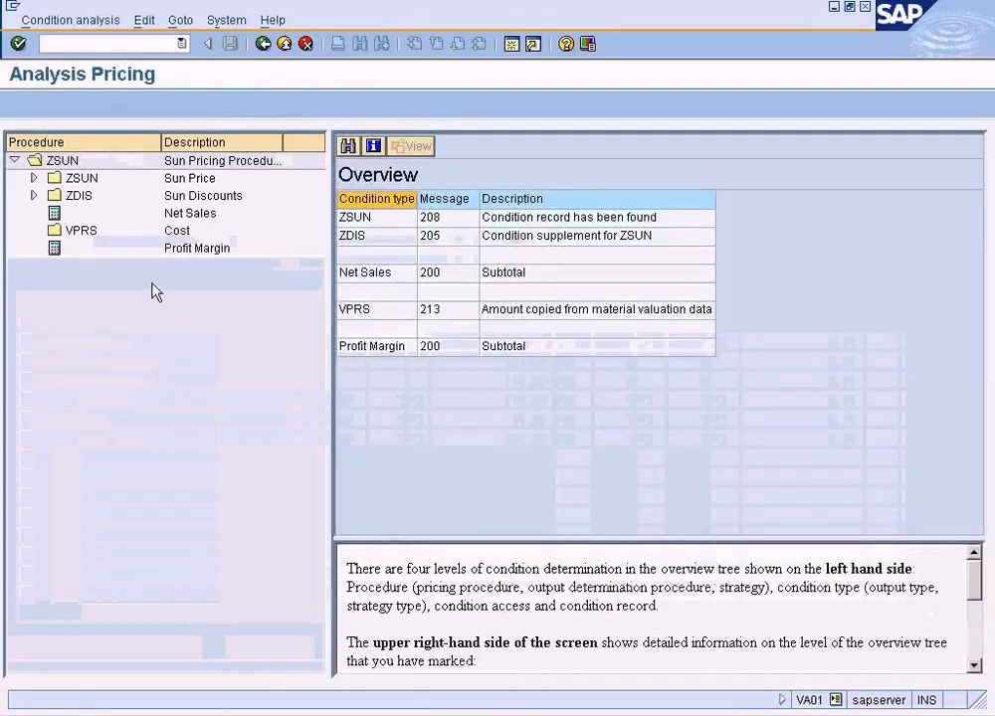
pyautogui.click(33, 180)
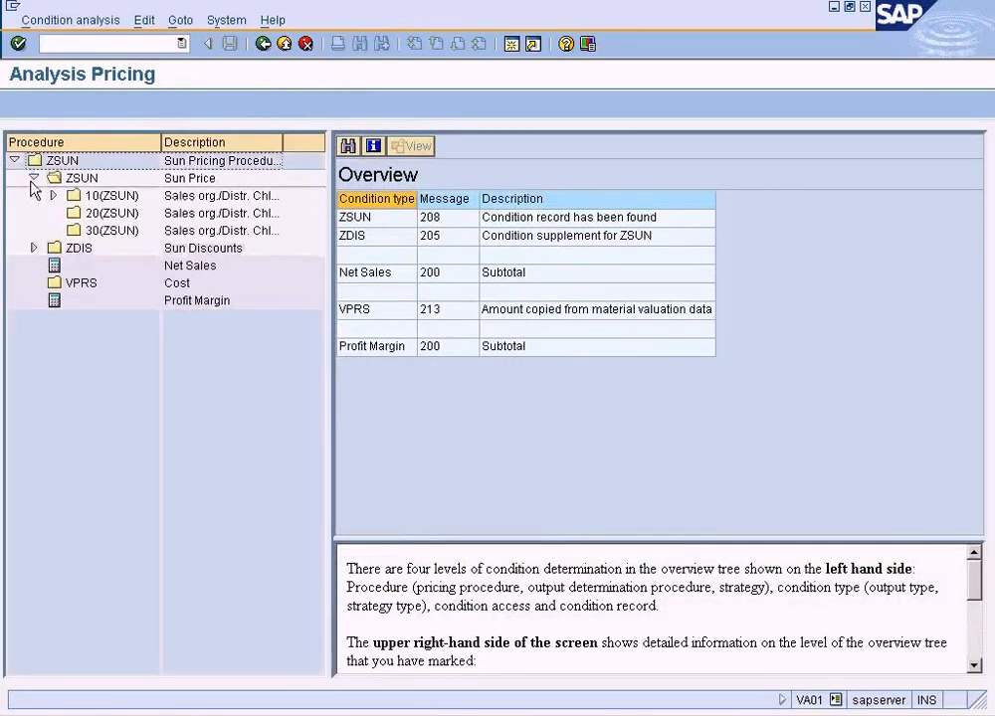
pyautogui.click(53, 195)
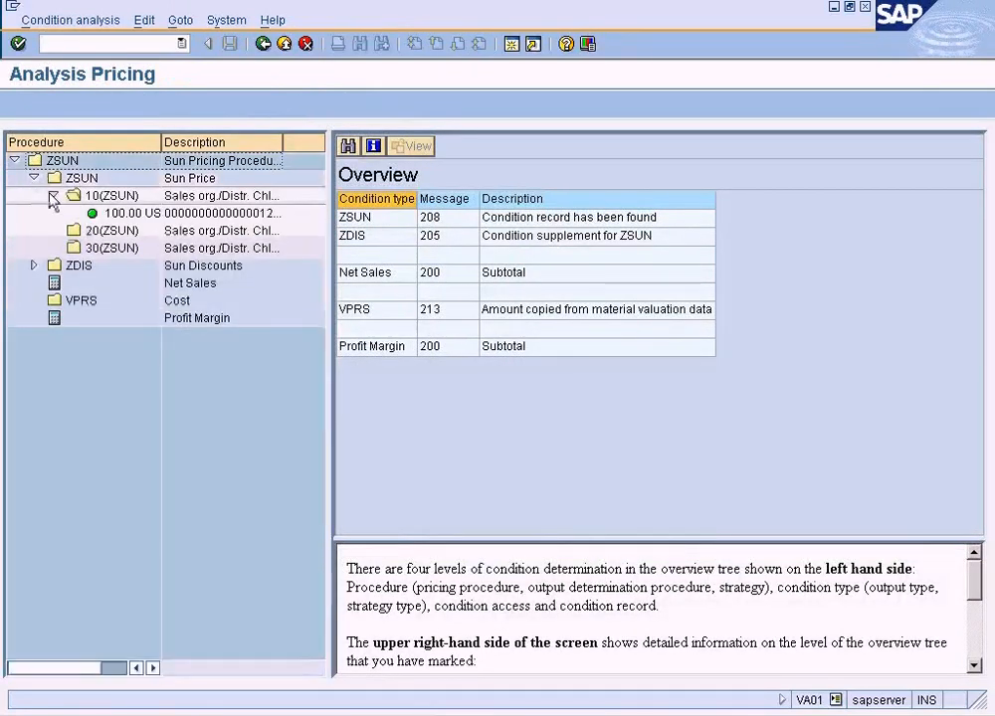
pyautogui.click(34, 266)
pyautogui.click(54, 283)
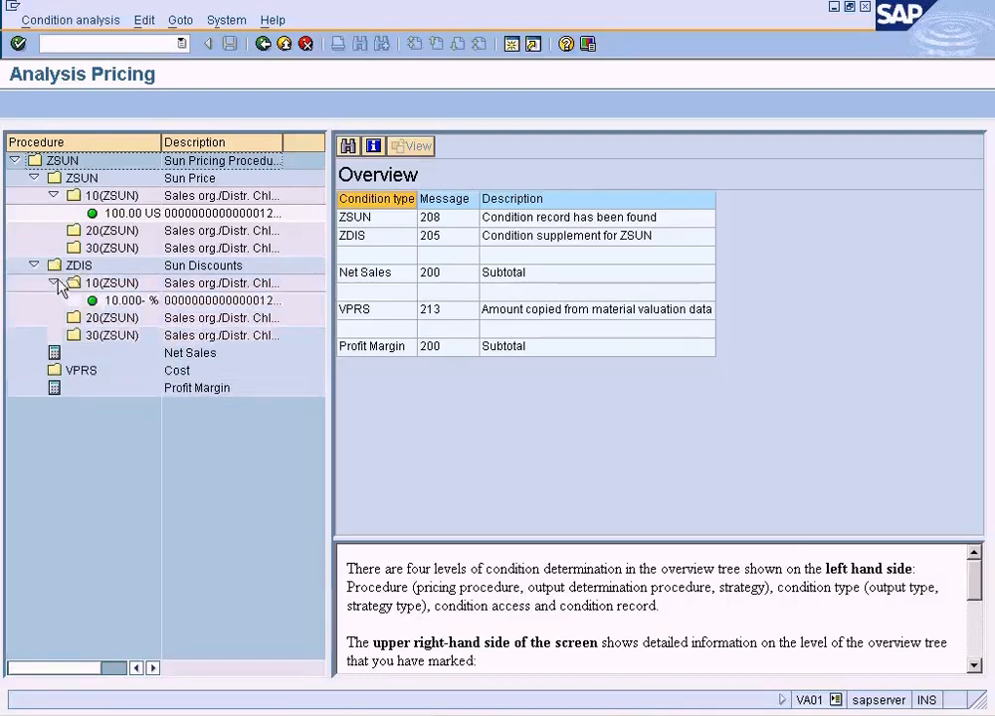
# View the condition supplements of the 10% ZDIS record, then check the ZSUN message in the analysis overview.
pyautogui.doubleClick(124, 301)
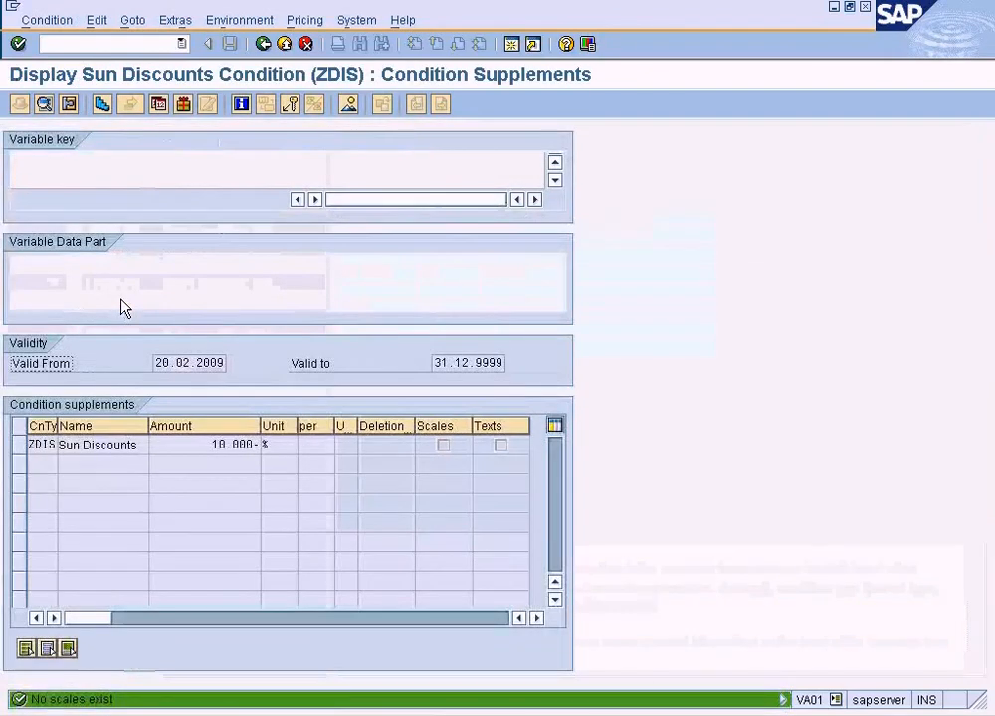
pyautogui.click(233, 445)
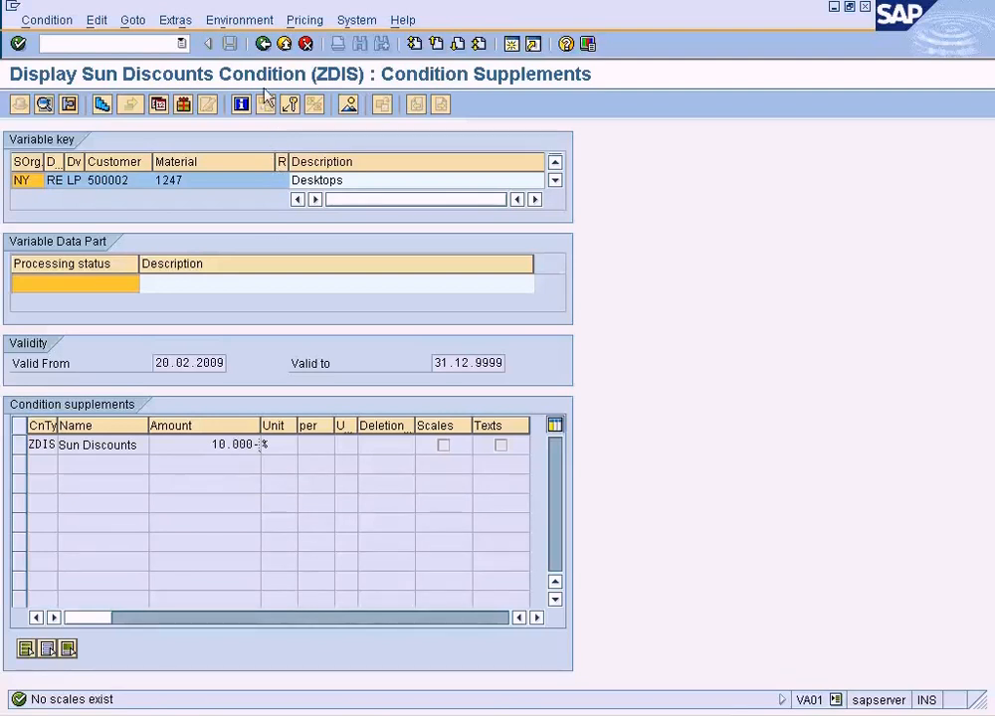
pyautogui.click(262, 43)
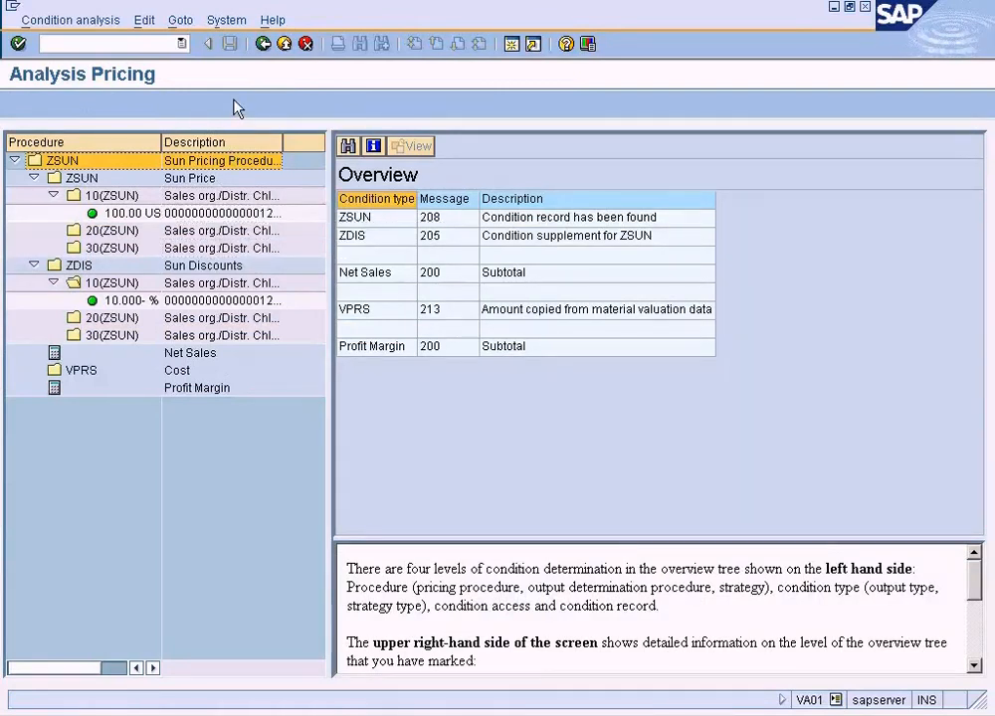
pyautogui.click(527, 220)
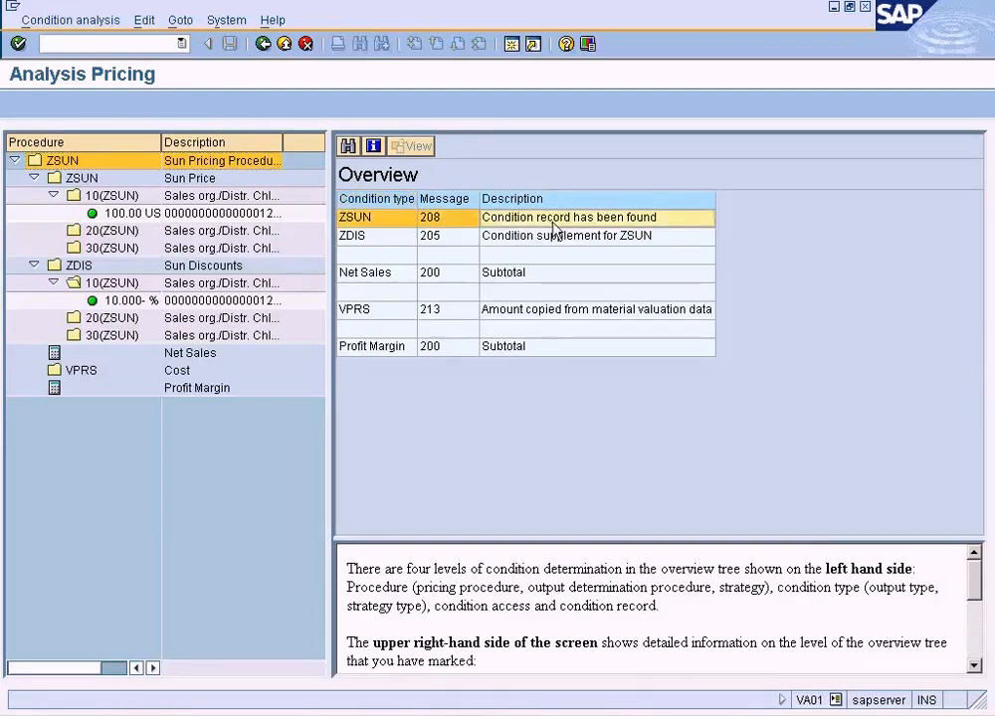
# Examine the messages for condition type ZDIS and its access 10 in the pricing analysis, and return to the item conditions.
pyautogui.click(86, 267)
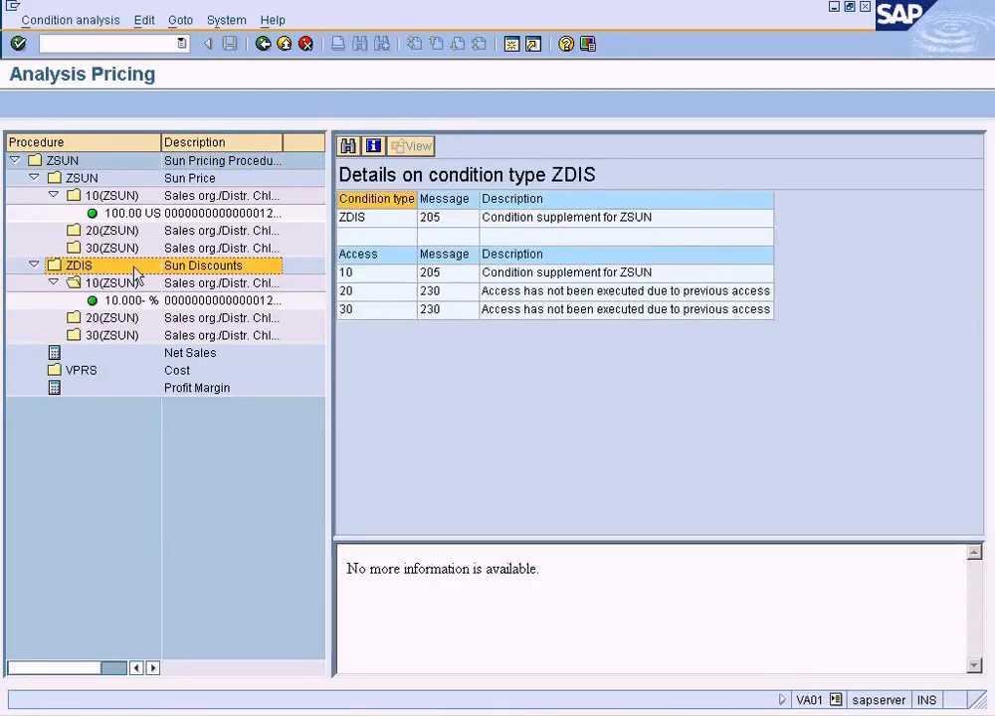
pyautogui.click(546, 272)
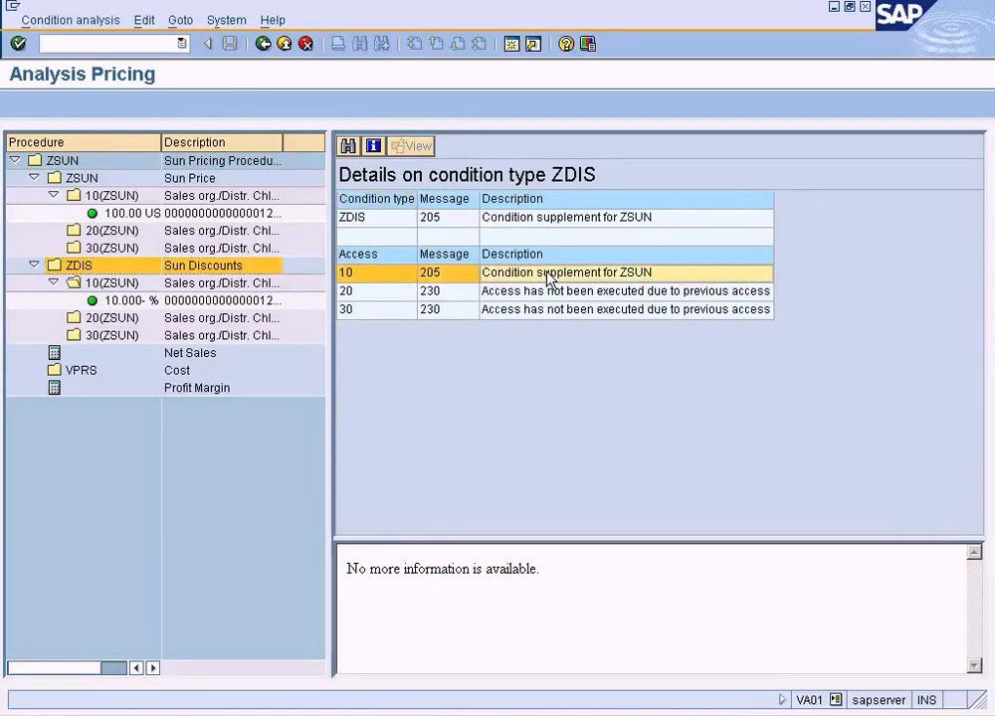
pyautogui.click(150, 283)
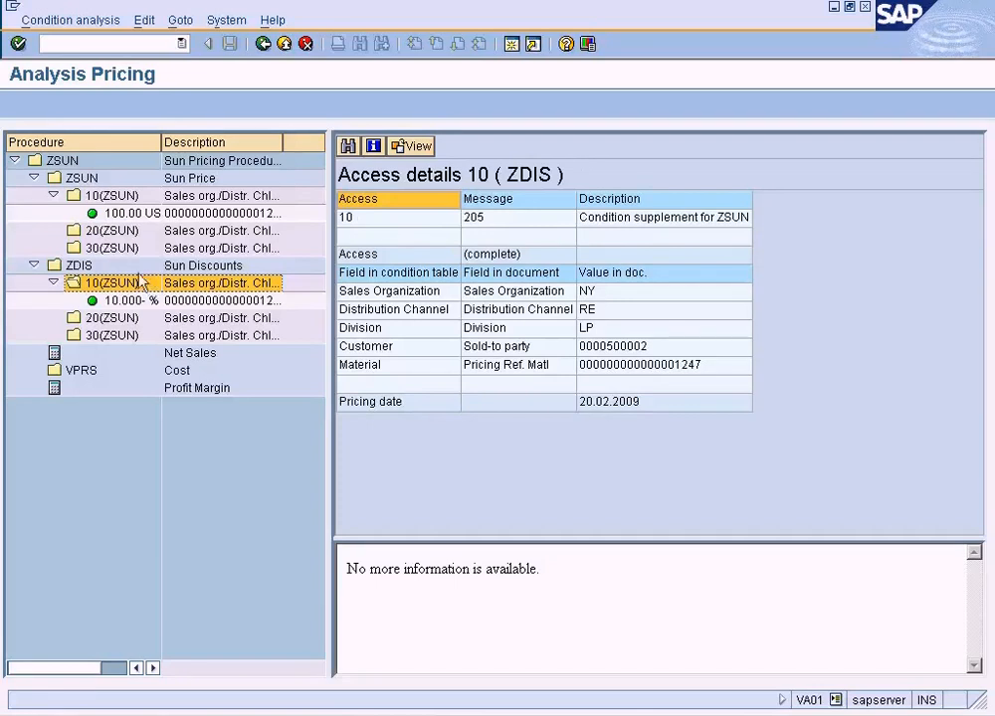
pyautogui.click(119, 268)
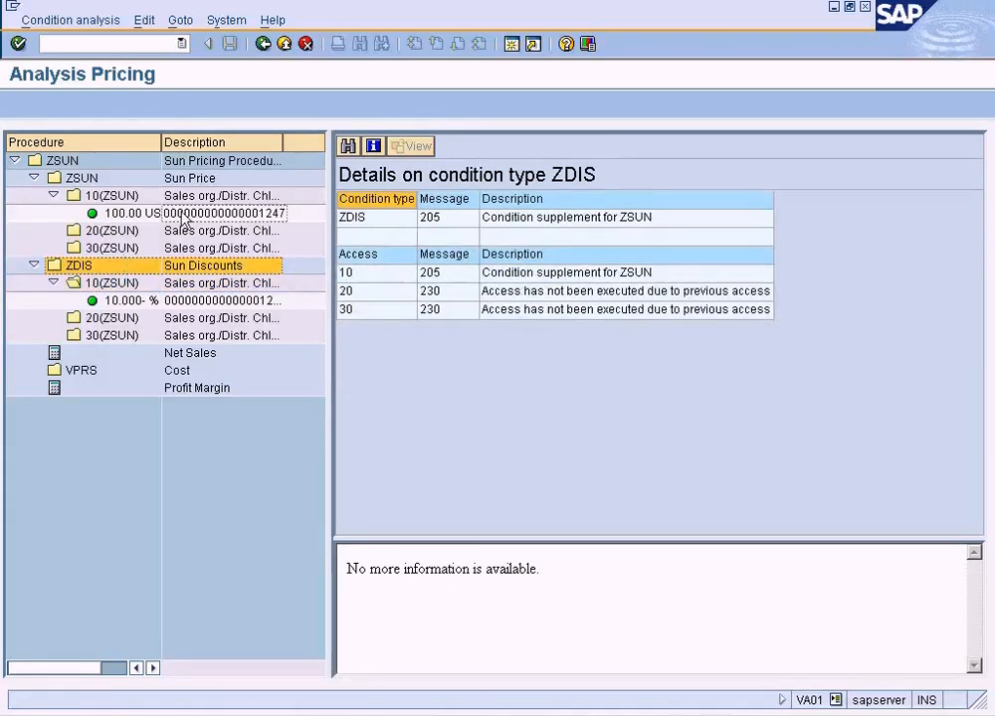
pyautogui.click(263, 45)
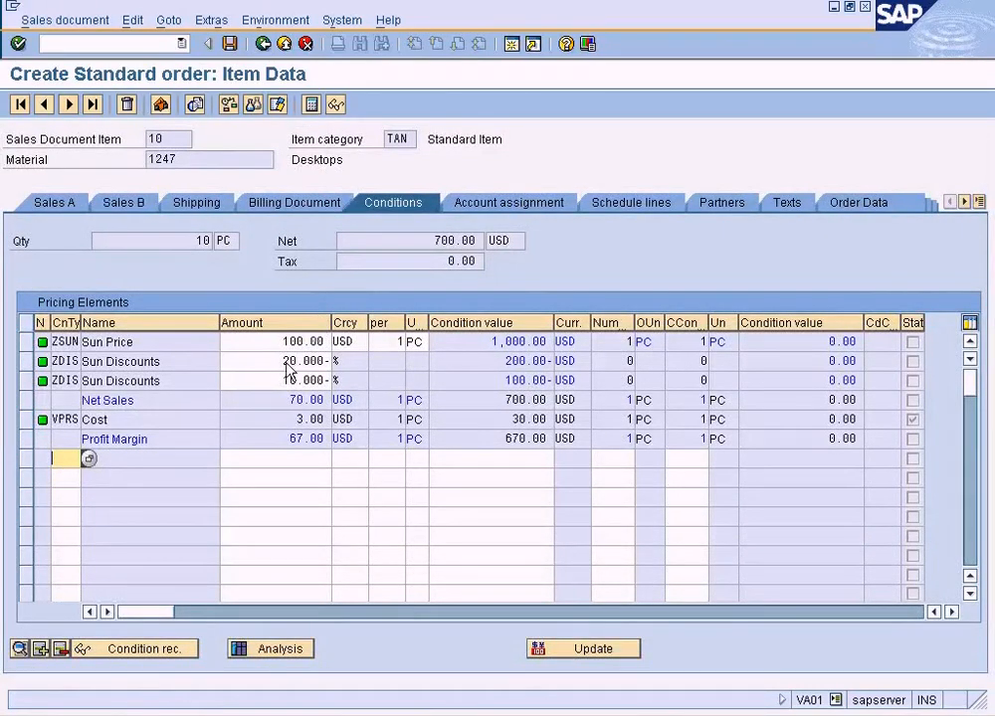
# View the condition record behind the 20% ZDIS discount and return to the item conditions.
pyautogui.click(275, 362)
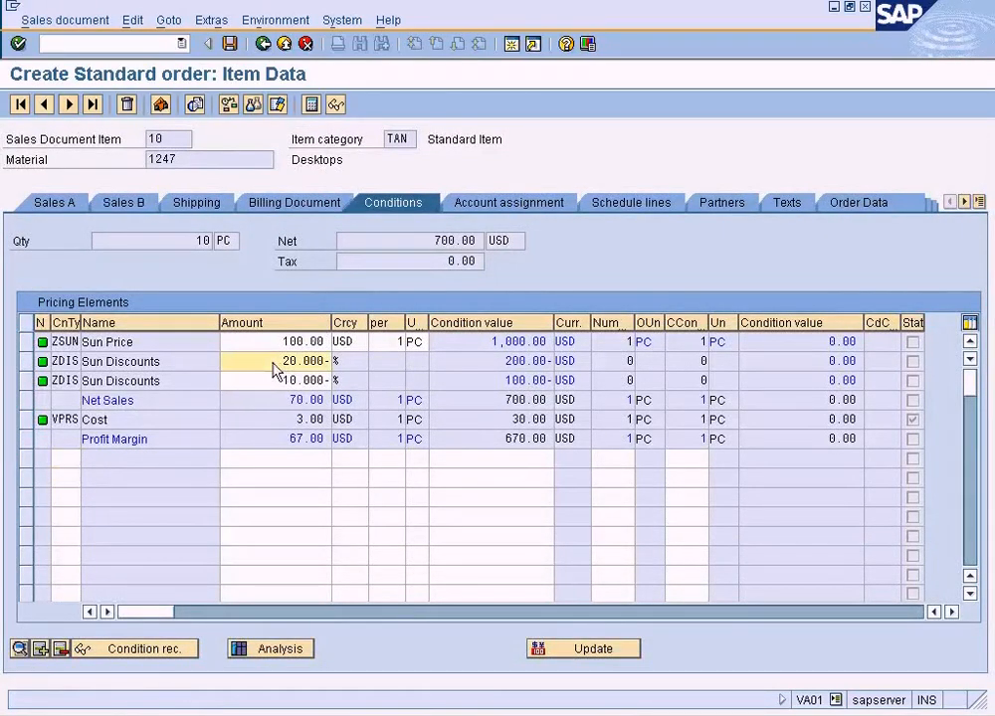
pyautogui.click(27, 364)
pyautogui.click(183, 652)
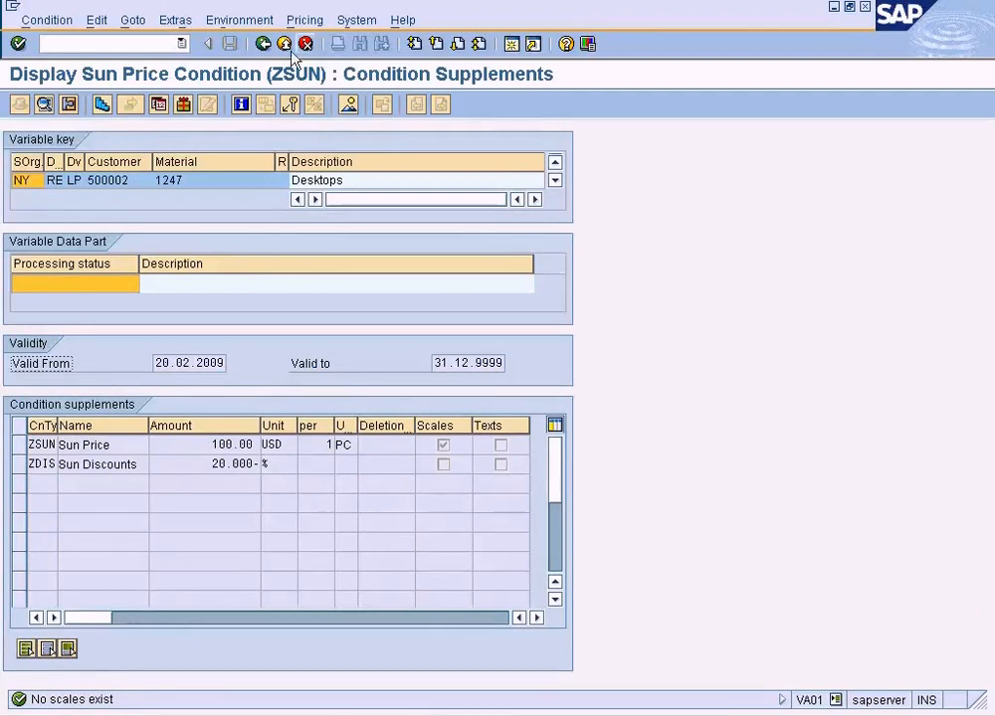
pyautogui.click(262, 43)
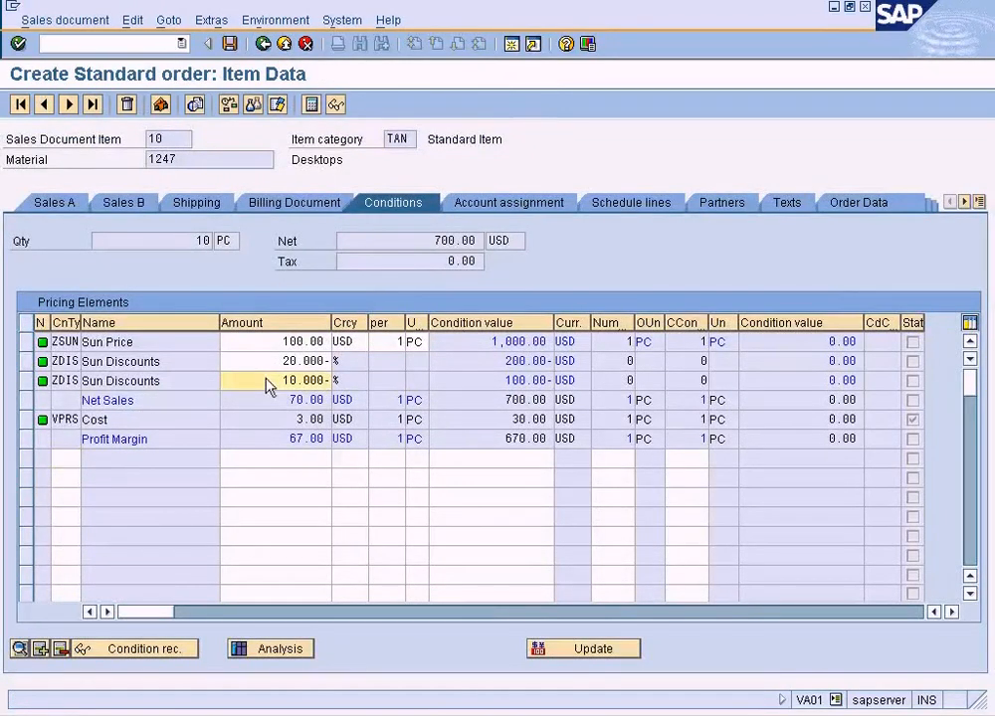
# View the condition record behind the 10% ZDIS discount and return to the item conditions.
pyautogui.click(26, 381)
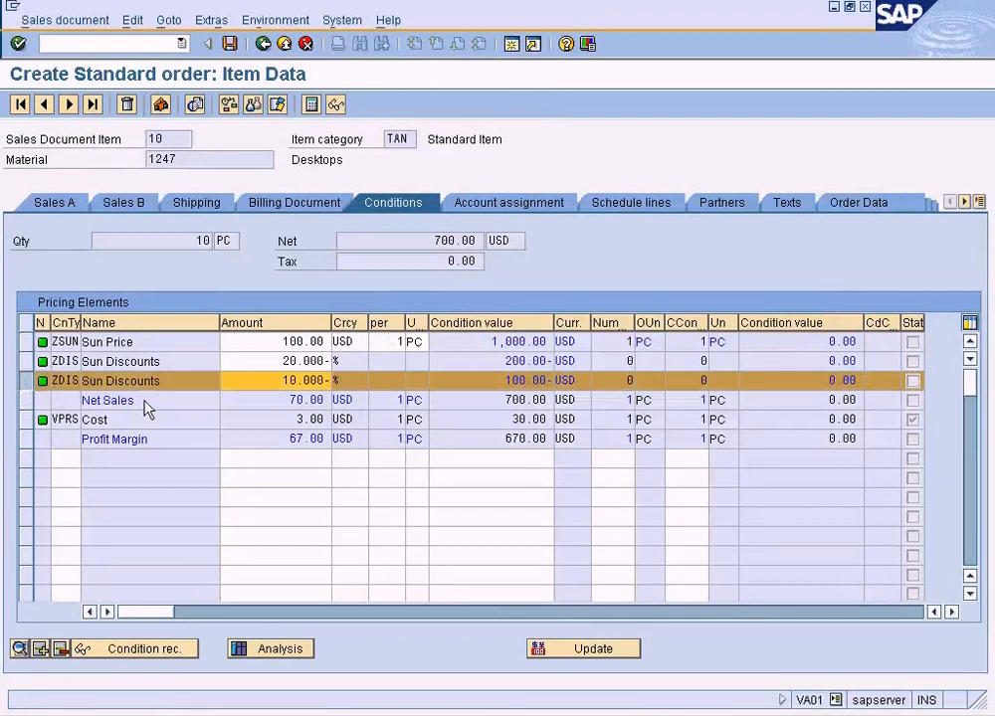
pyautogui.click(160, 647)
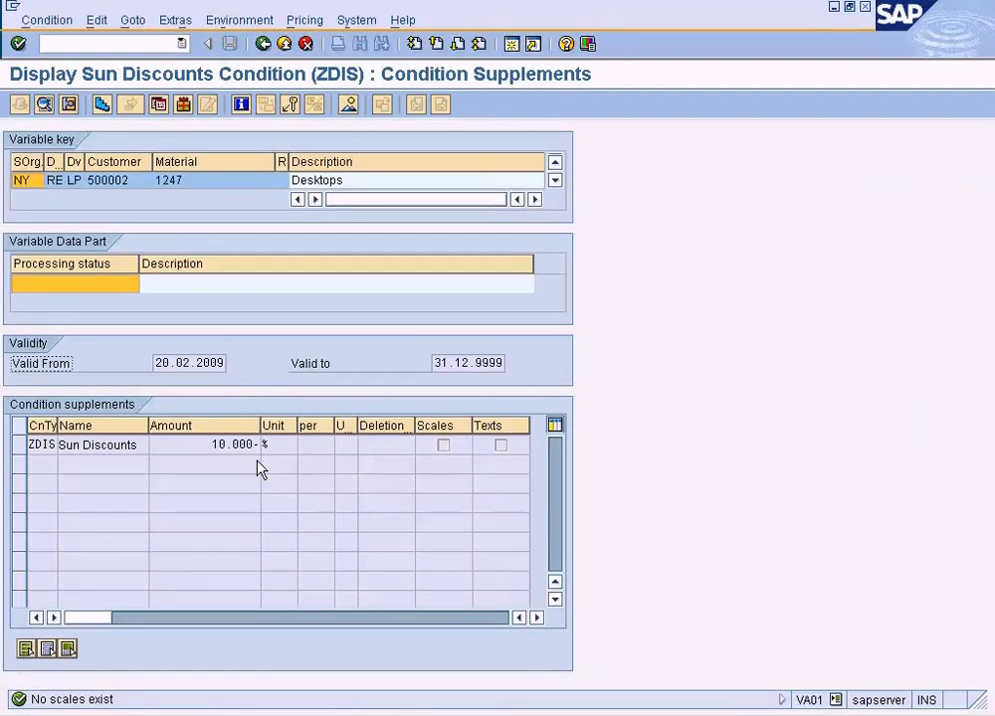
pyautogui.click(265, 45)
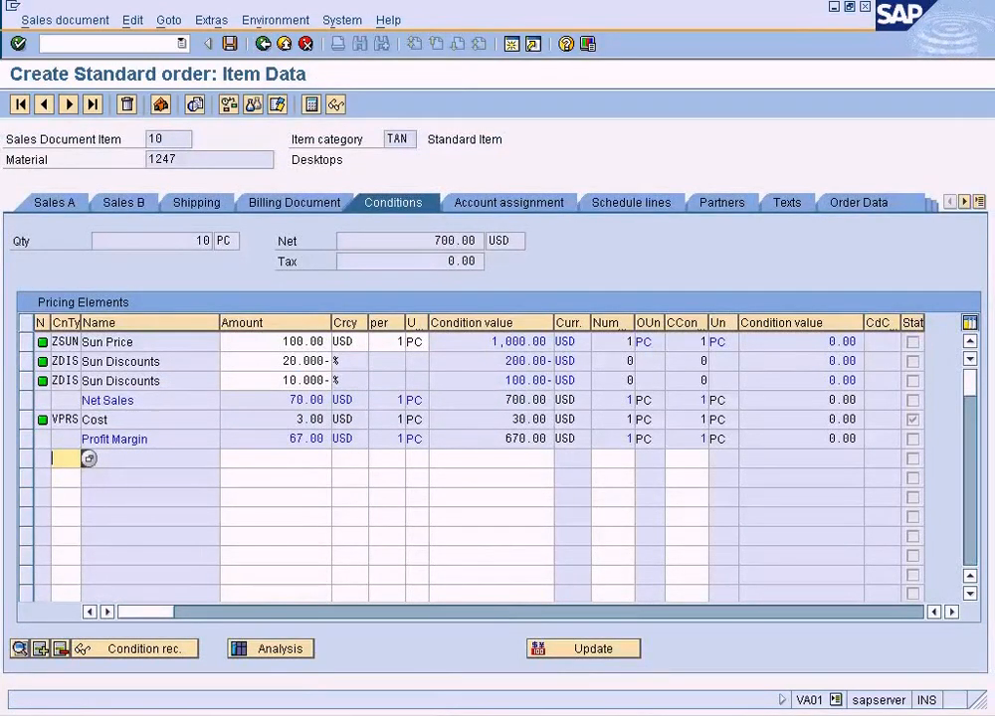
# Switch to the condition record session and open the ZSUN record for Customer C and material 1247 in change mode.
pyautogui.click(267, 712)
pyautogui.click(275, 689)
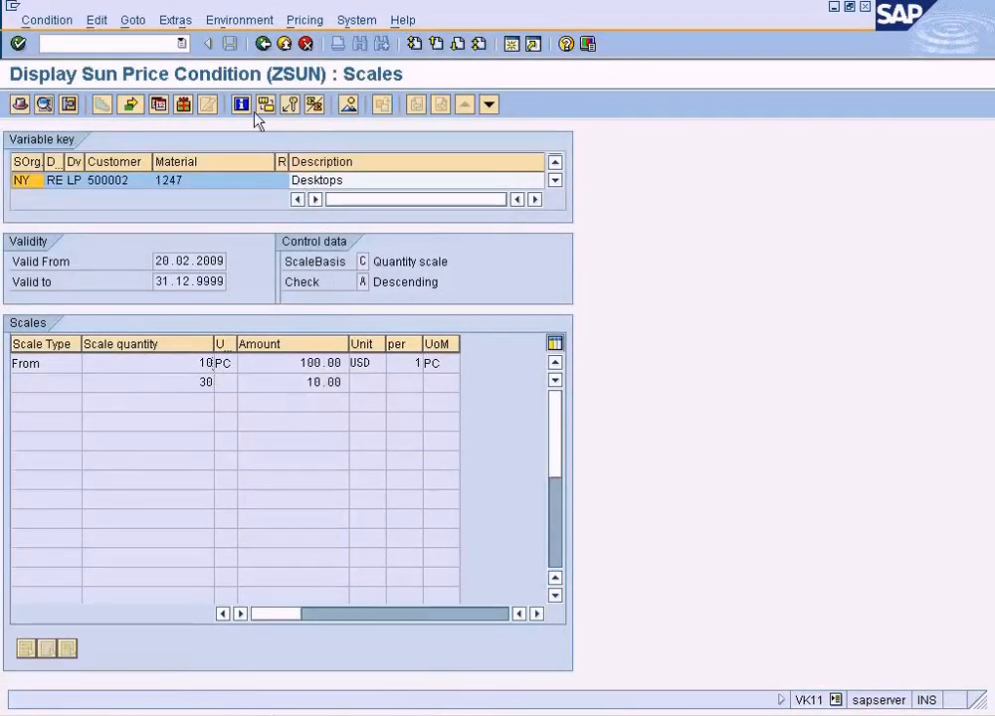
pyautogui.click(60, 20)
pyautogui.click(75, 83)
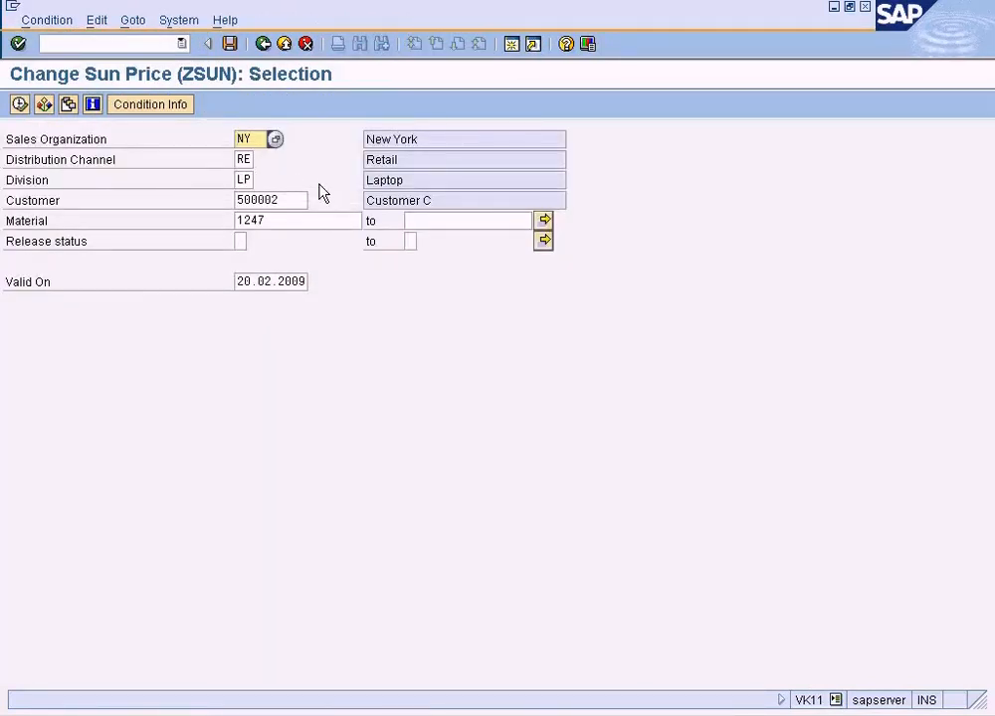
pyautogui.click(20, 104)
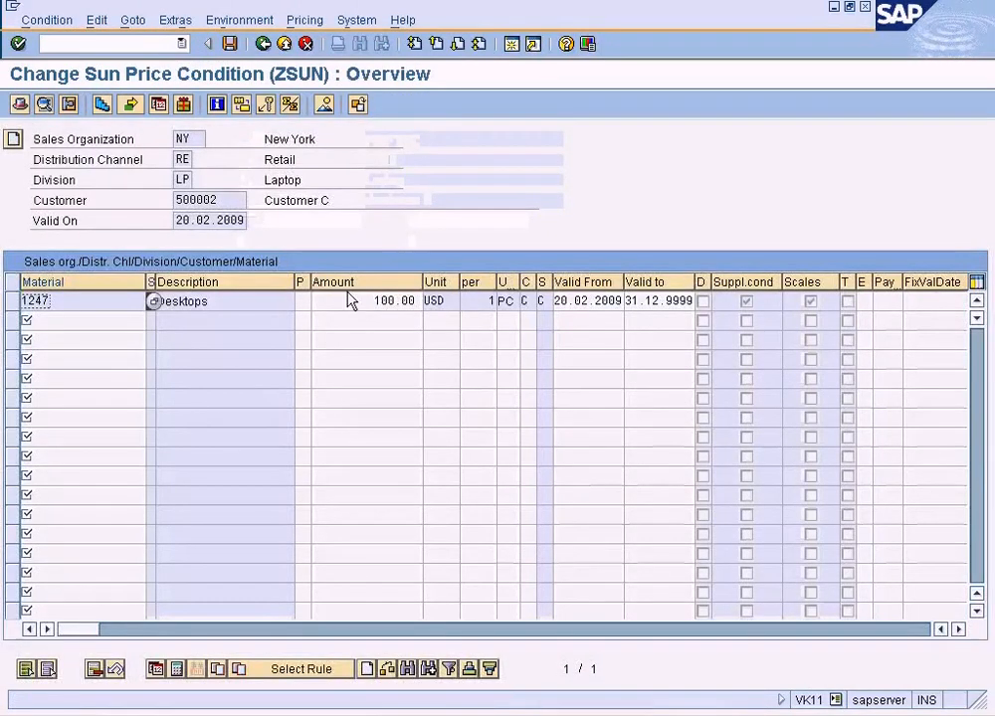
# Open the quantity scales of the ZSUN price for material 1247 and examine both scale amounts.
pyautogui.click(388, 302)
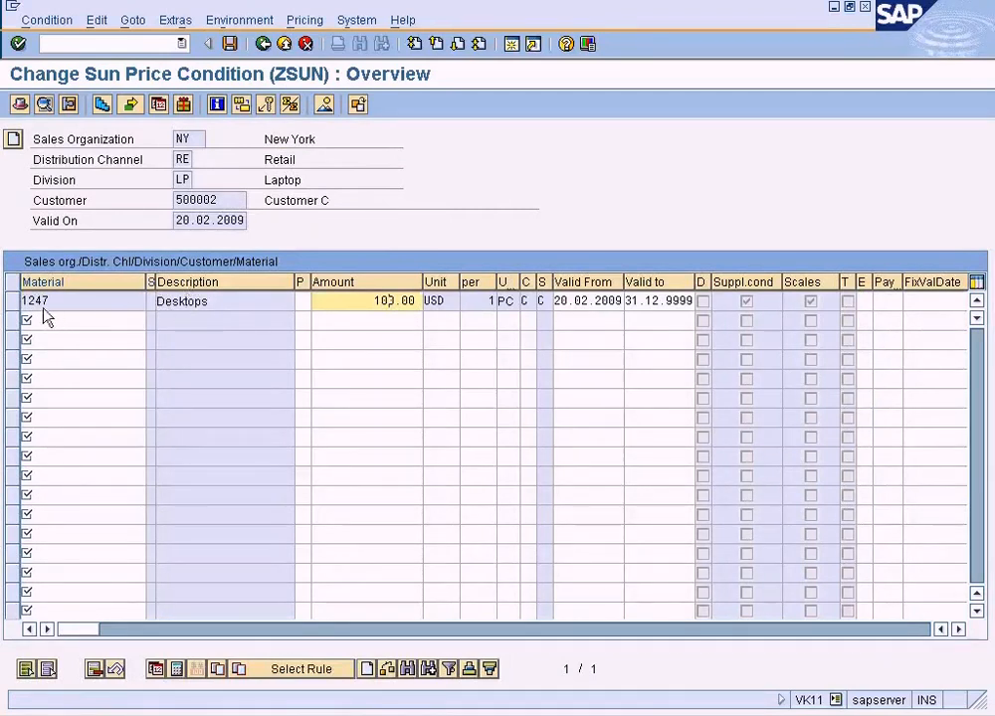
pyautogui.click(101, 105)
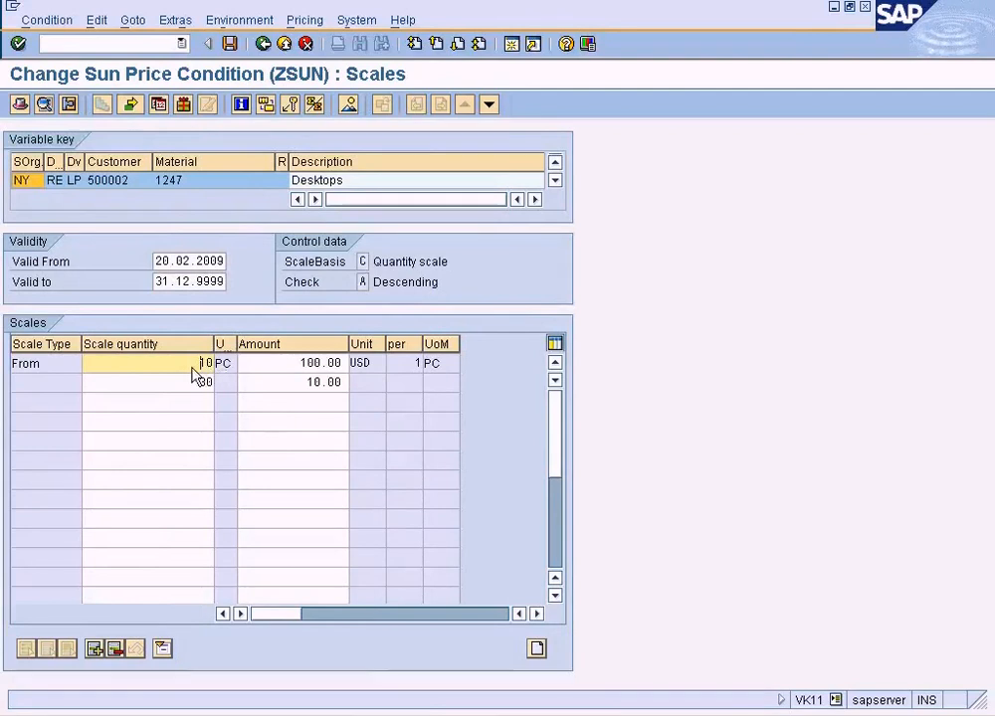
pyautogui.click(286, 367)
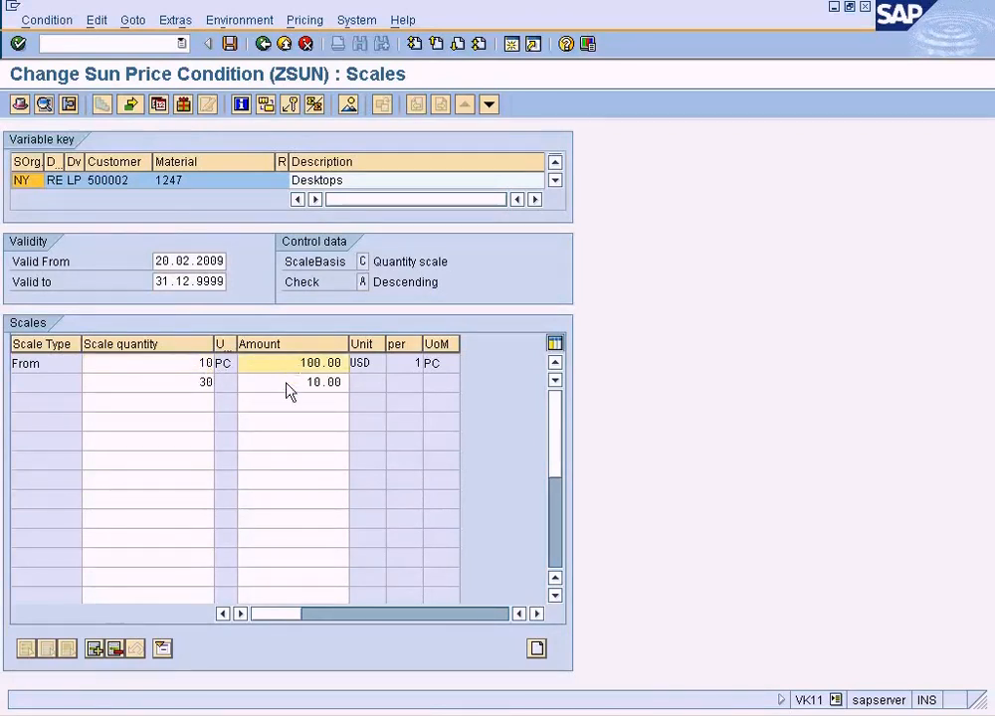
pyautogui.click(289, 387)
# Go from the ZSUN scales to the record's condition supplements, and return to the condition overview.
pyautogui.click(145, 24)
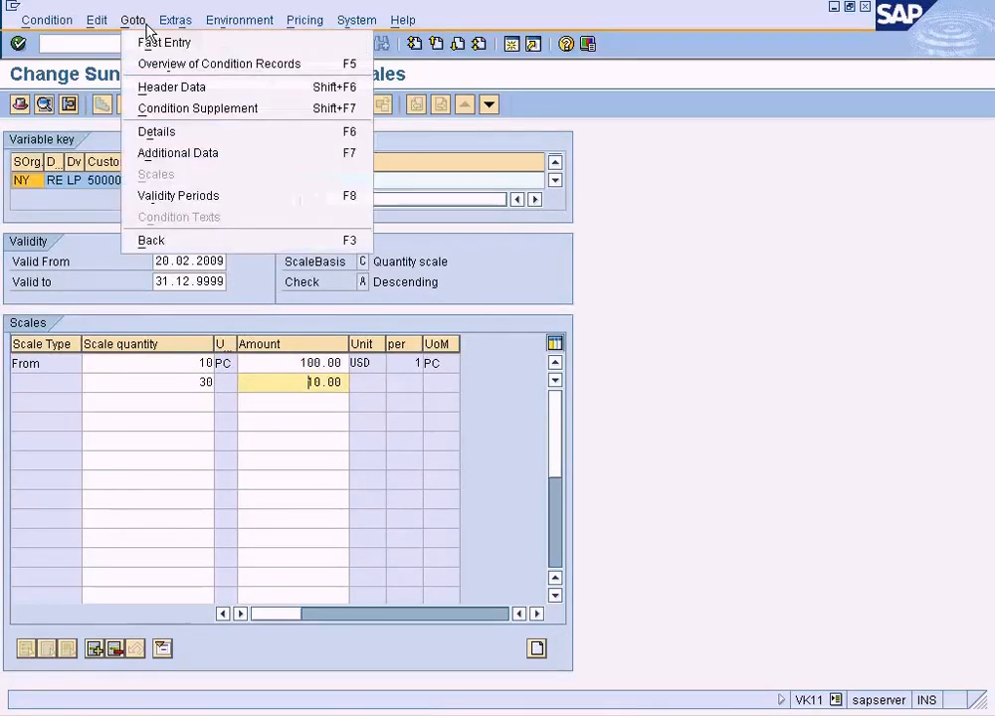
pyautogui.click(195, 107)
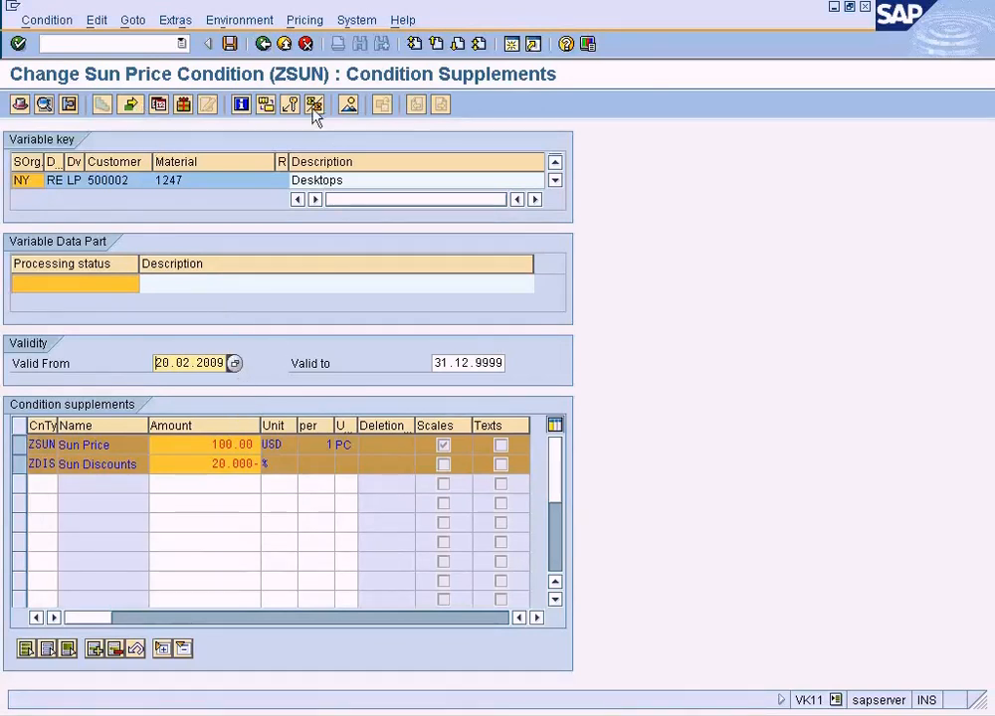
pyautogui.click(263, 44)
pyautogui.click(263, 44)
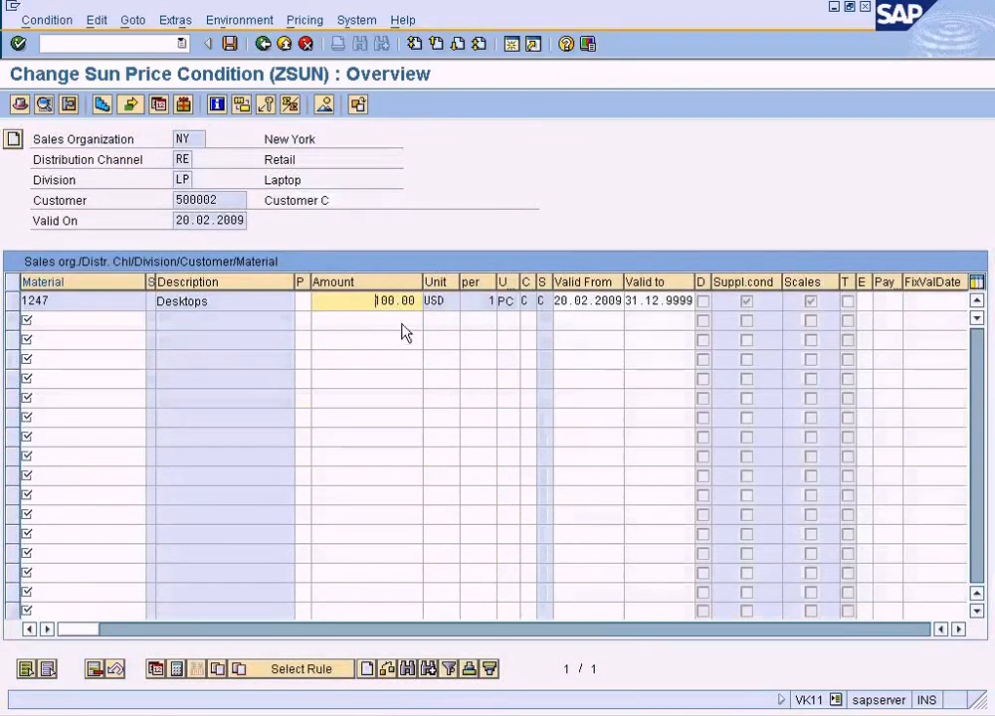
# Reopen the condition supplements, check the scales of the ZDIS discount, and return to the supplements.
pyautogui.click(104, 106)
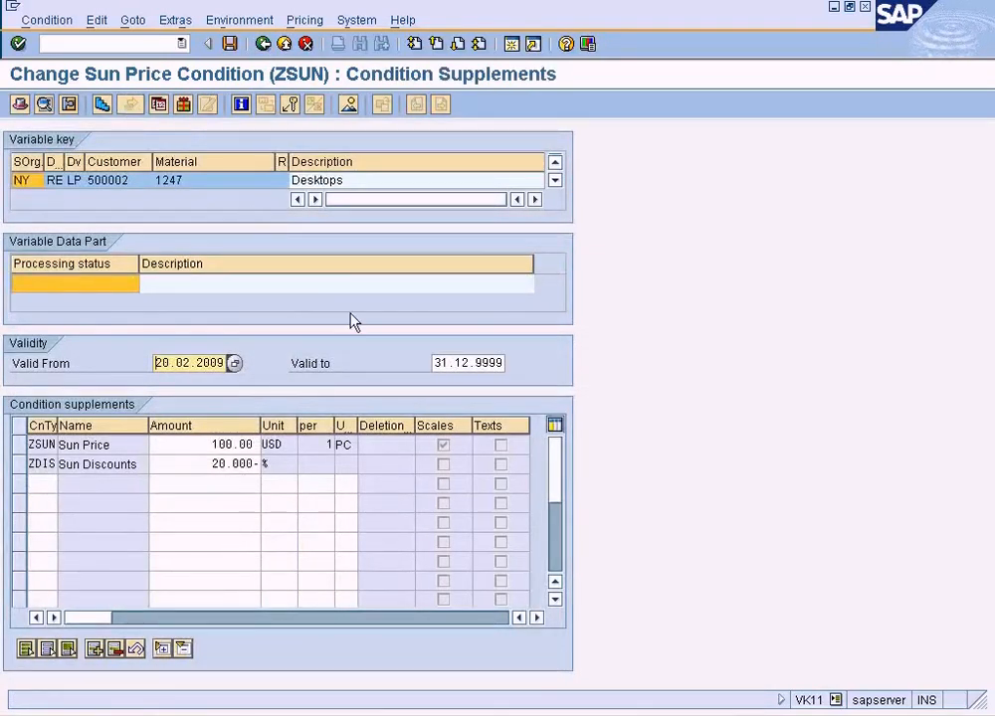
pyautogui.click(247, 466)
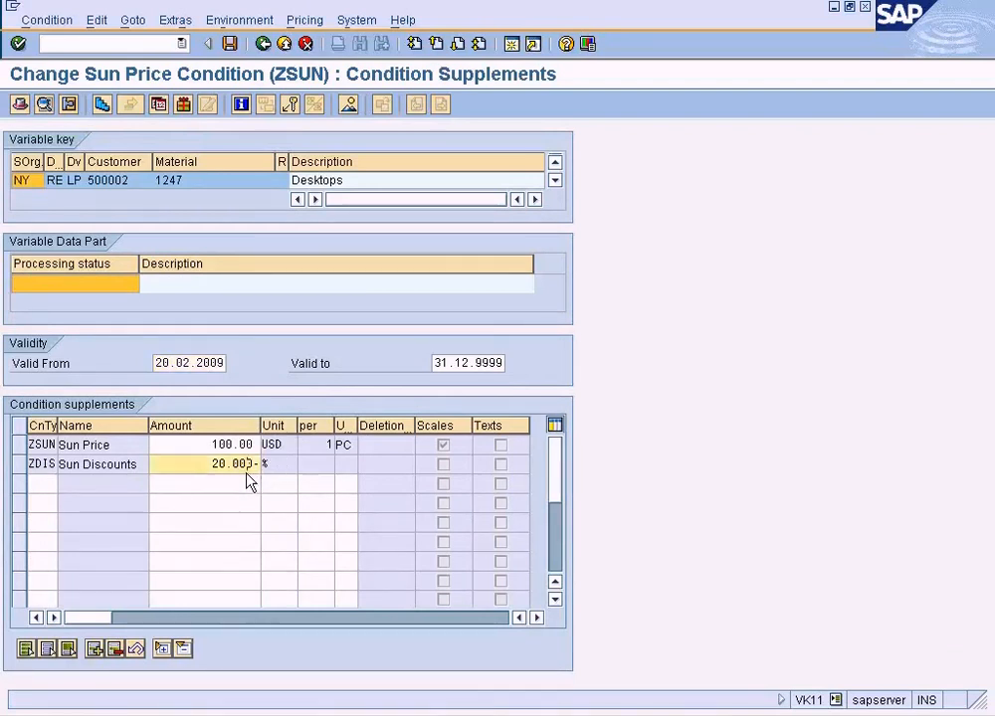
pyautogui.doubleClick(238, 464)
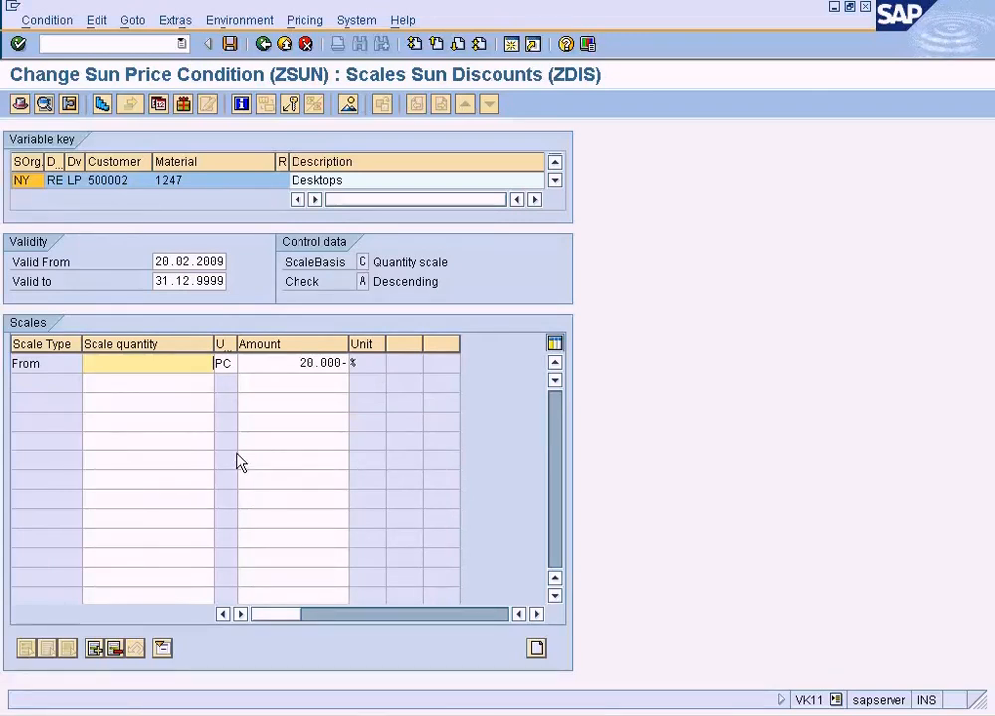
pyautogui.click(262, 48)
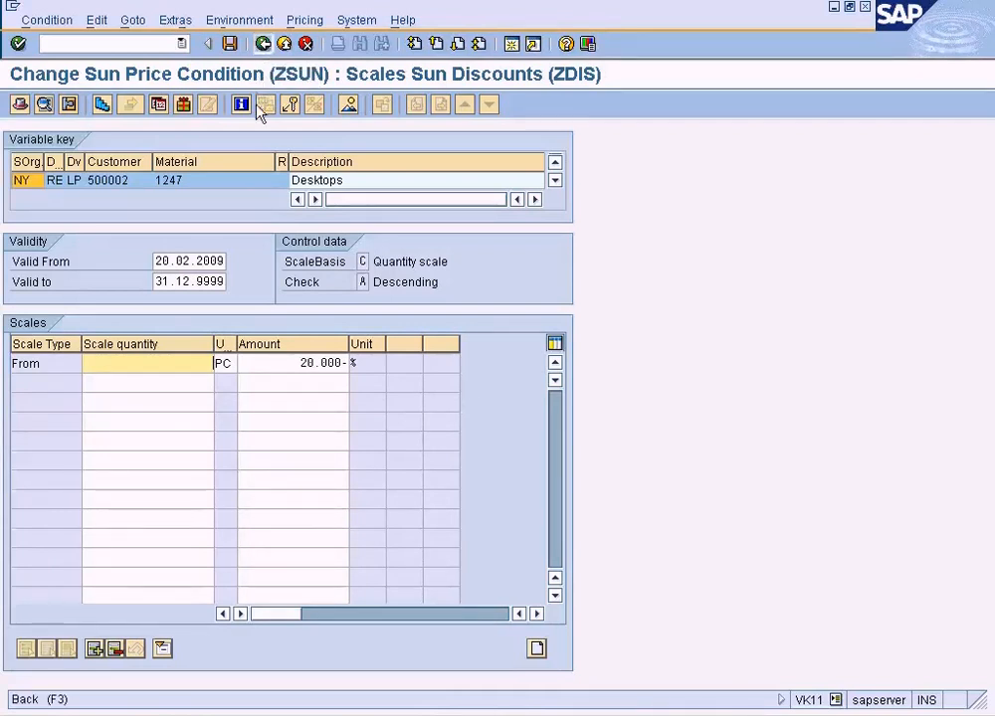
pyautogui.click(267, 47)
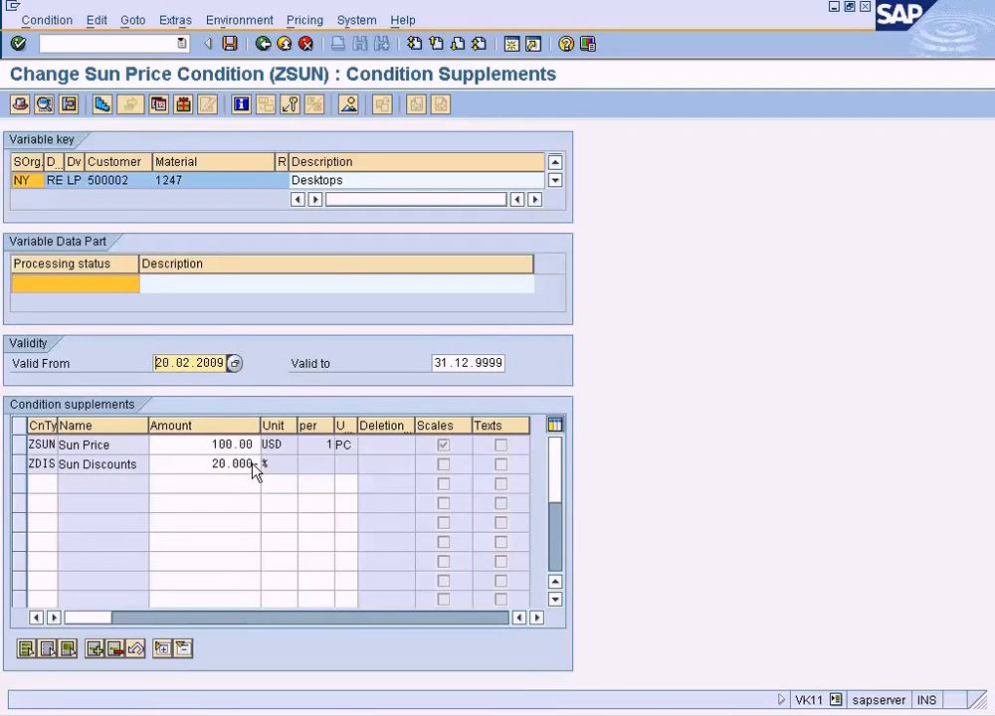
# Check the scales of the ZSUN price line within the condition supplements and return to the supplements.
pyautogui.click(227, 447)
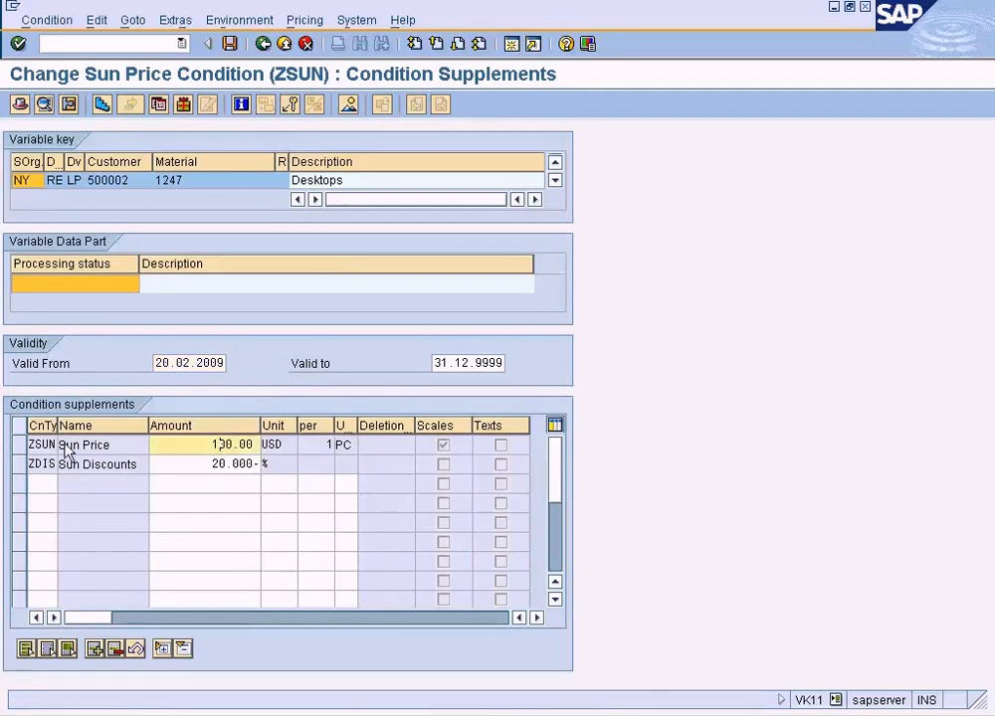
pyautogui.click(18, 444)
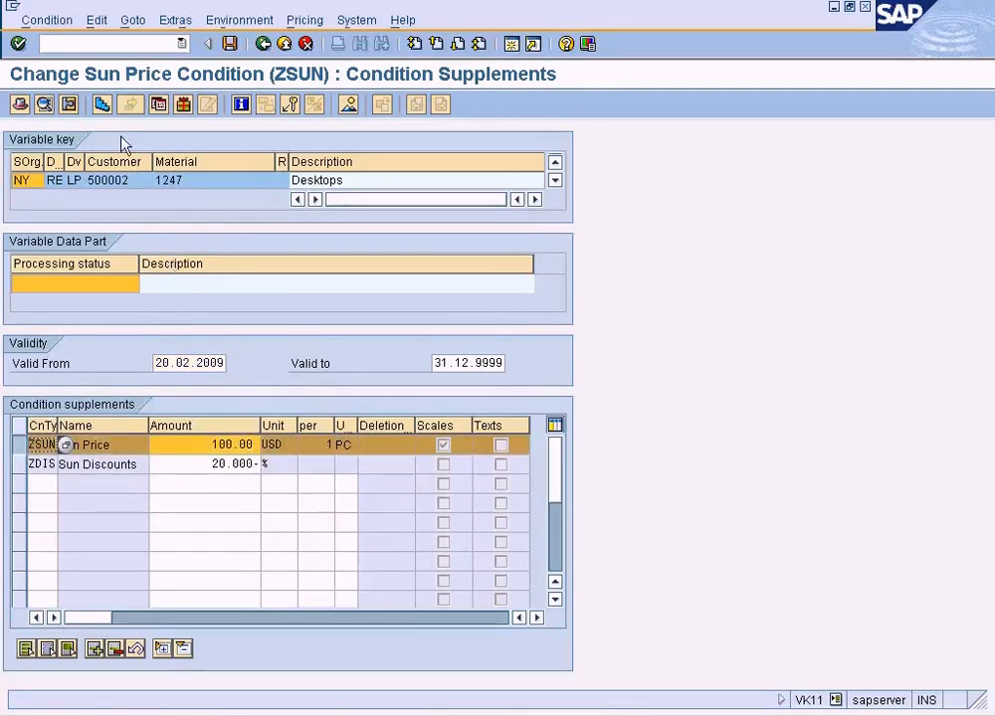
pyautogui.click(101, 103)
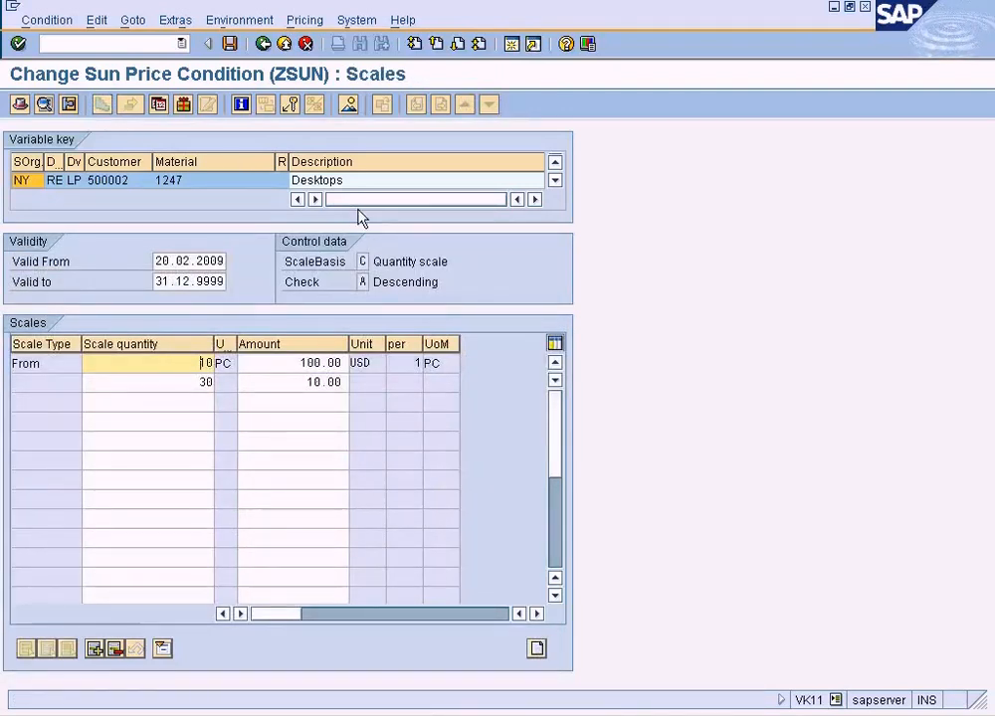
pyautogui.click(269, 47)
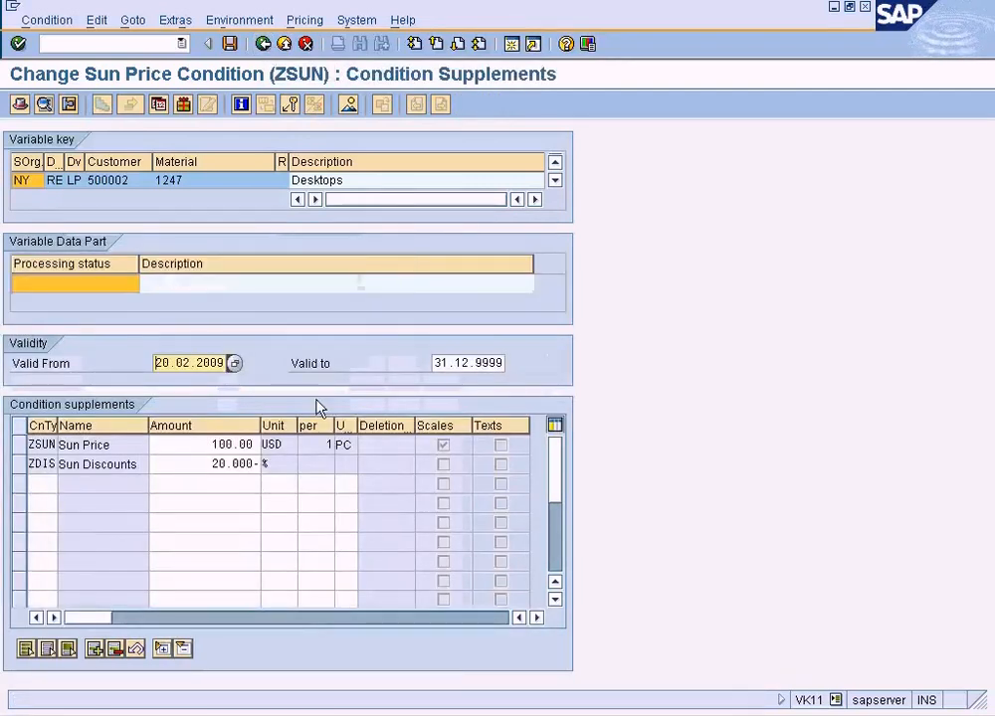
# Recheck the ZDIS supplement's scales for a scale quantity, and go back to the ZSUN condition overview.
pyautogui.click(222, 464)
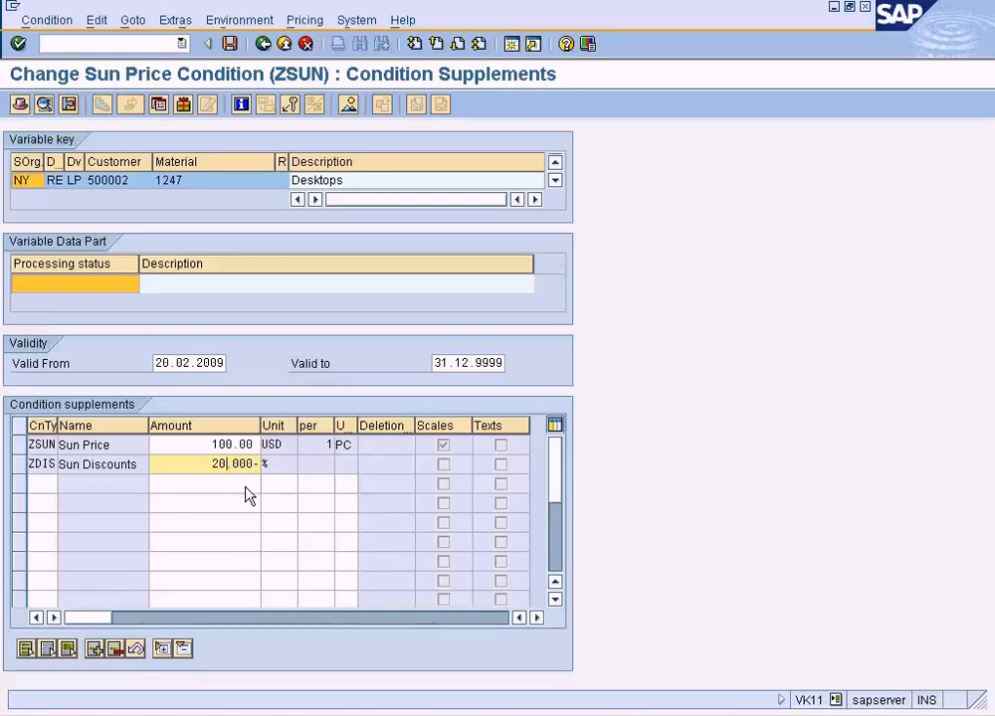
pyautogui.doubleClick(221, 467)
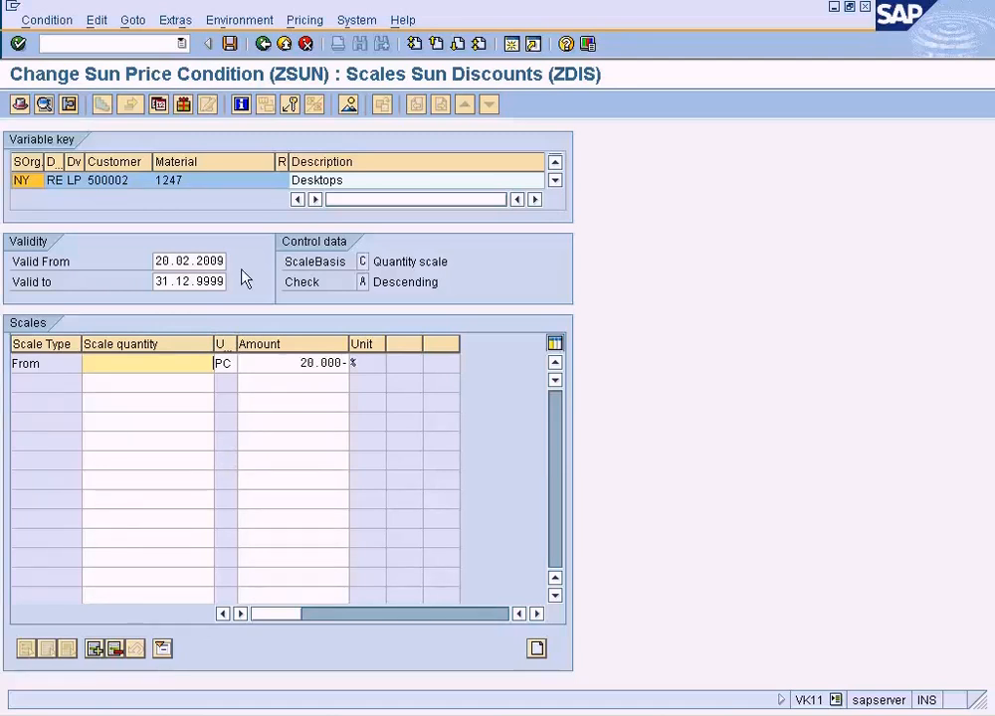
pyautogui.click(265, 44)
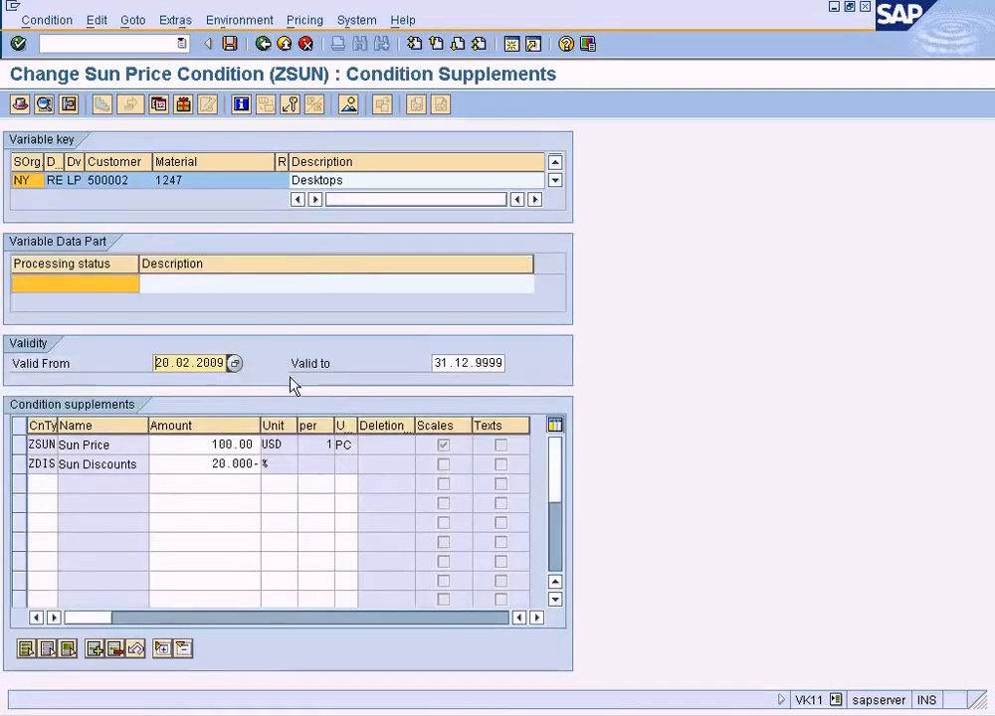
pyautogui.click(265, 44)
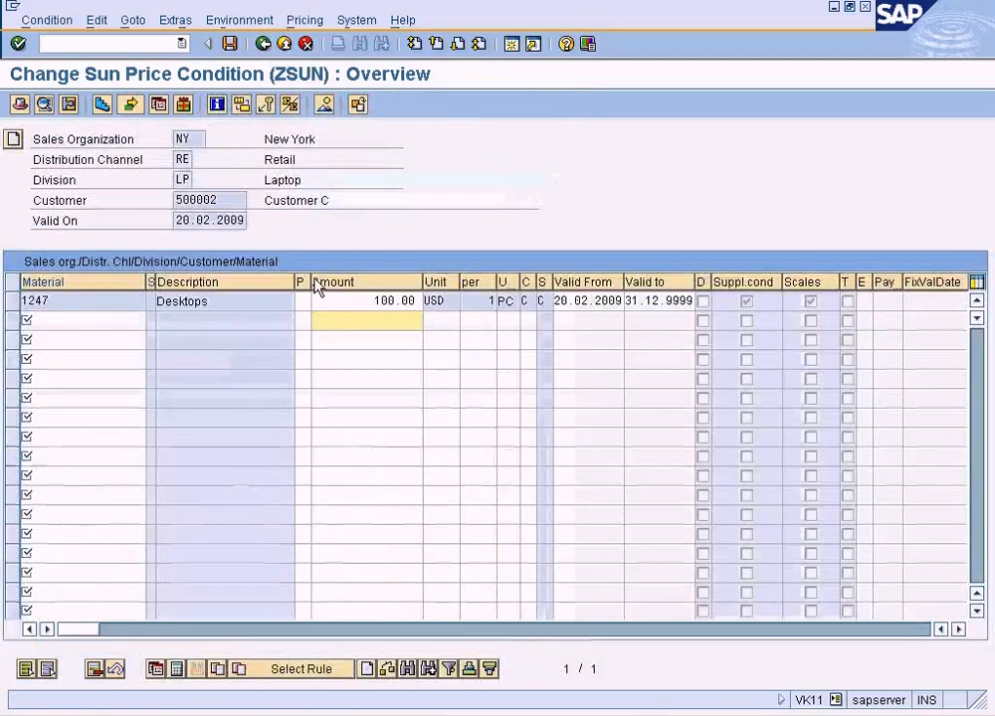
# Open the scales of the material 1247 record from the overview and select the amount for the 10 PC scale.
pyautogui.click(12, 300)
pyautogui.click(103, 104)
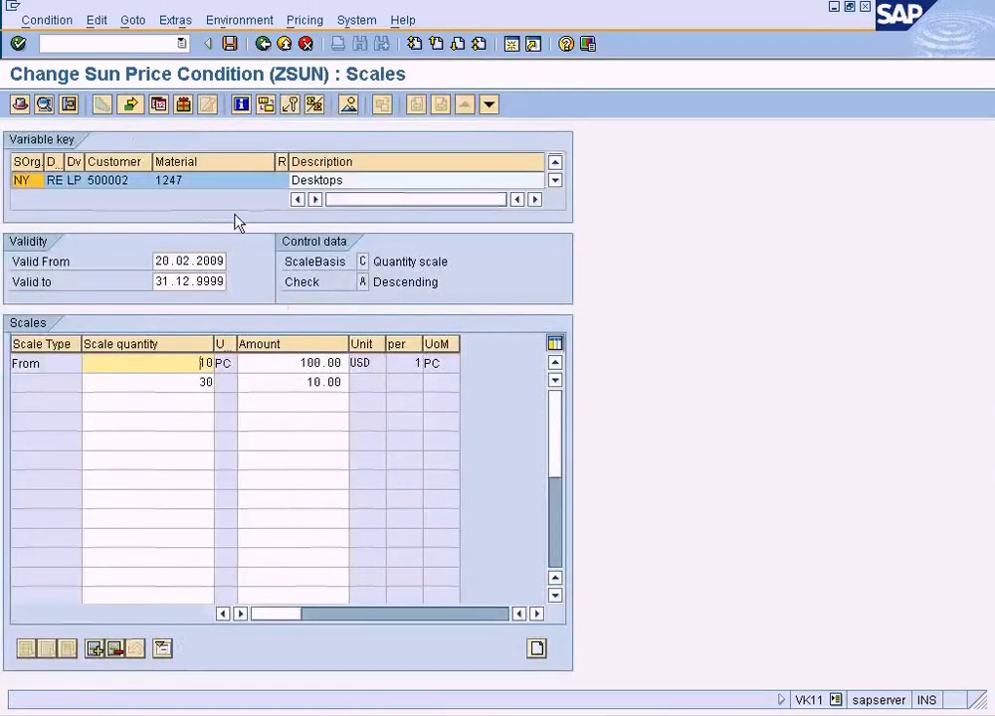
pyautogui.click(306, 366)
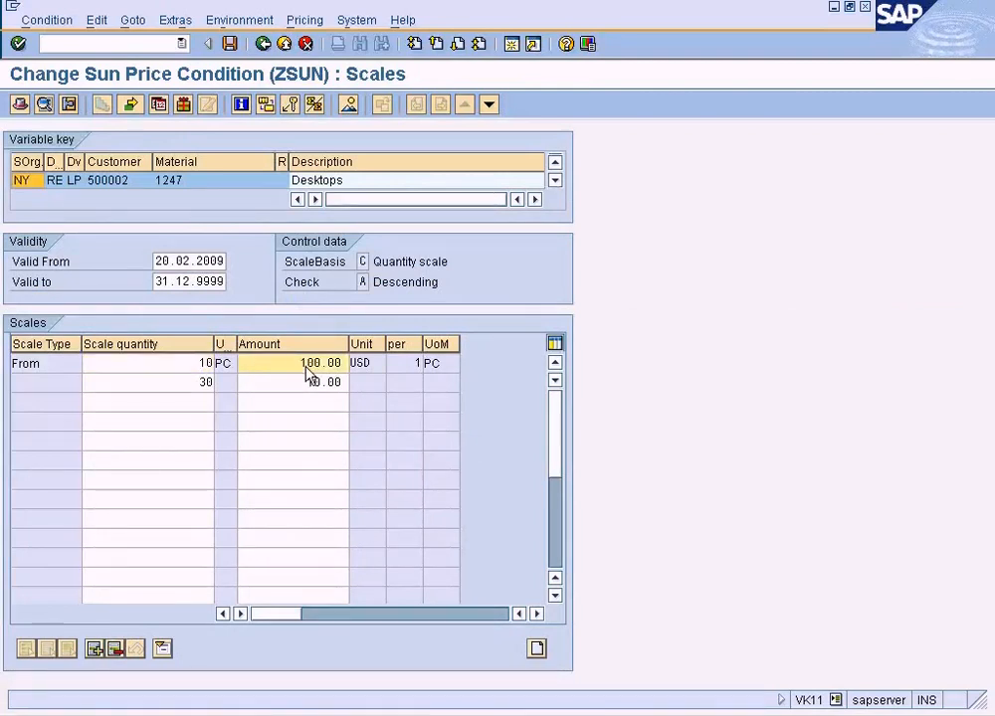
# Examine the 10 PC scale quantity and its amount in the ZSUN scales of material 1247.
pyautogui.click(194, 366)
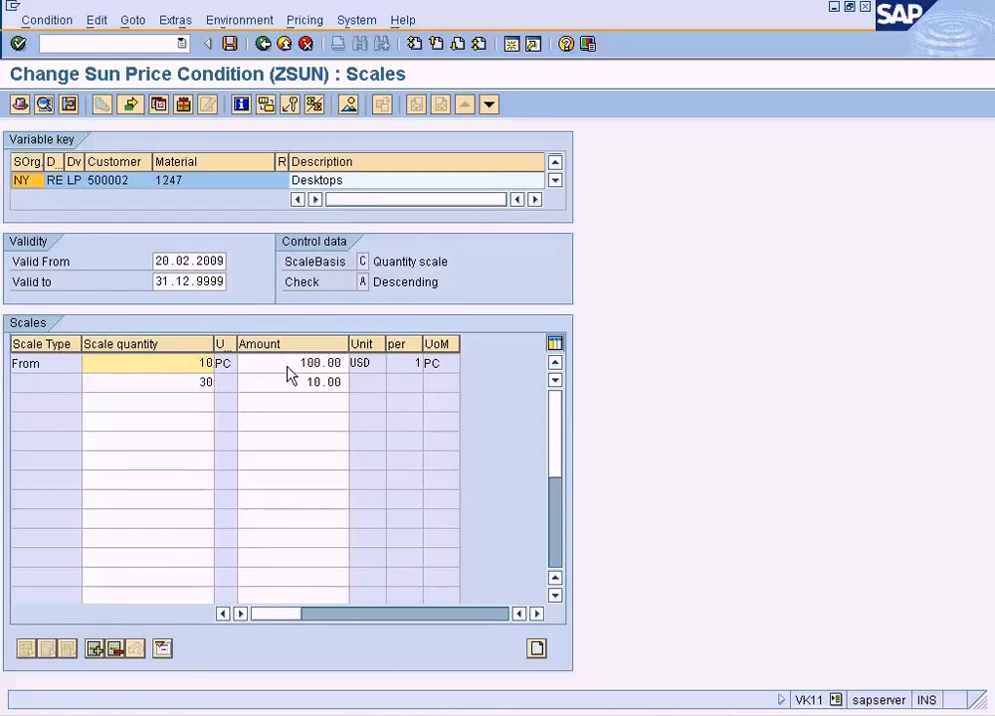
pyautogui.moveTo(295, 366); pyautogui.dragTo(327, 366)
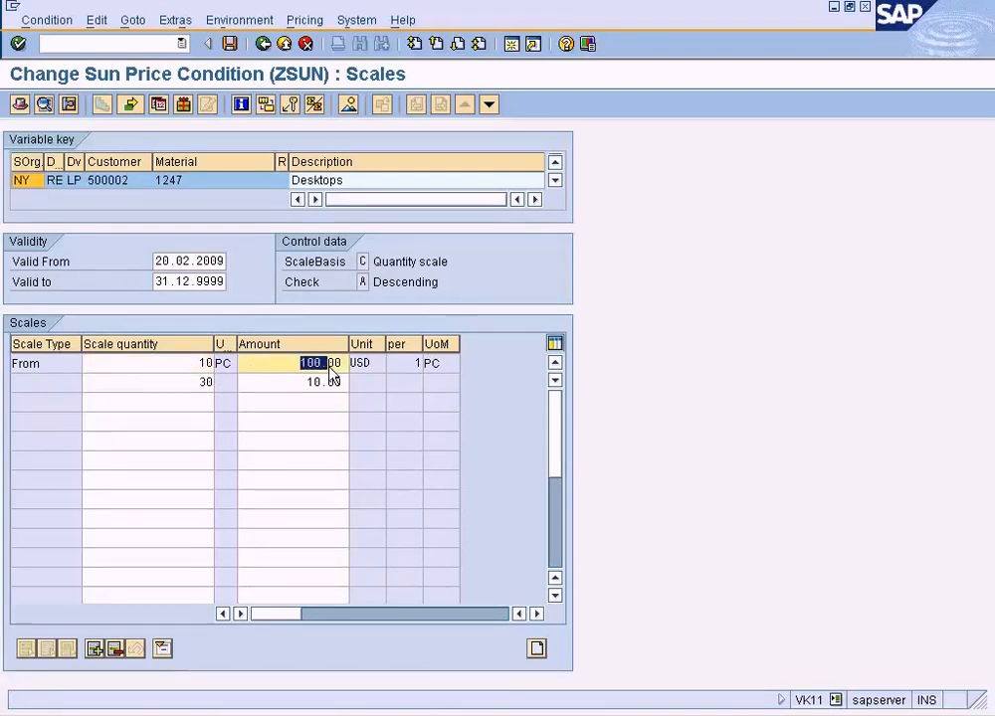
pyautogui.click(196, 366)
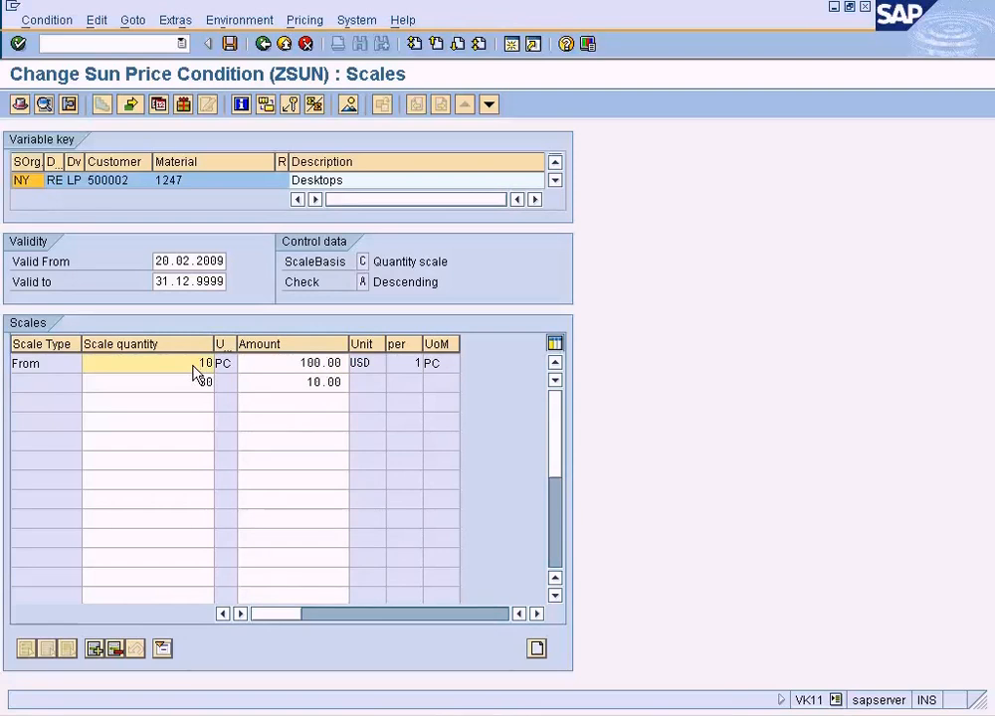
pyautogui.doubleClick(283, 368)
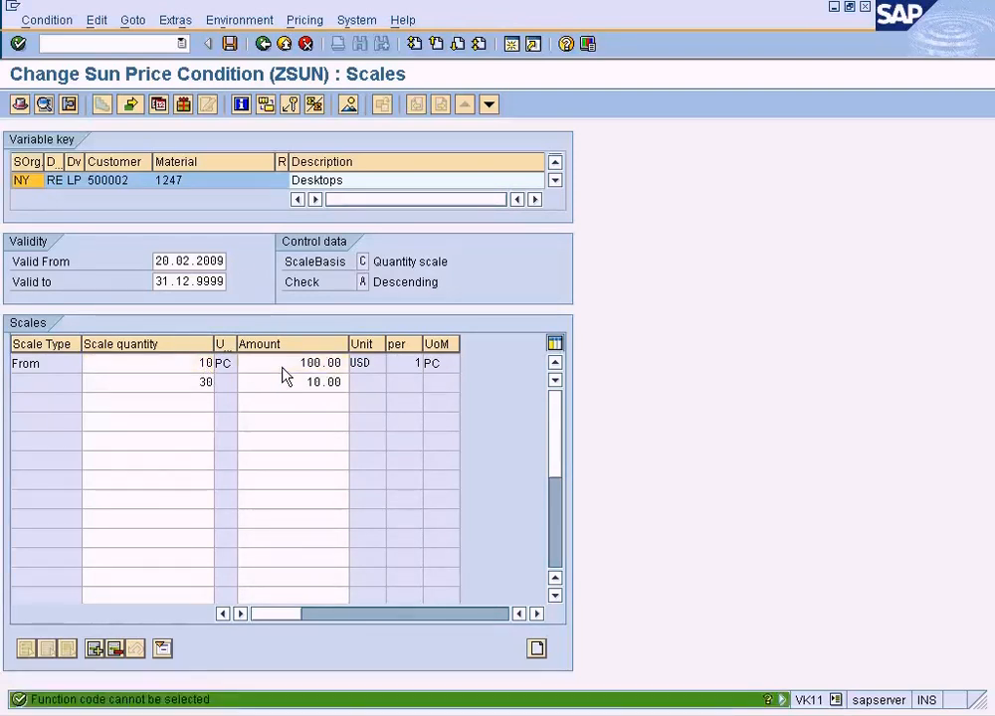
pyautogui.click(186, 366)
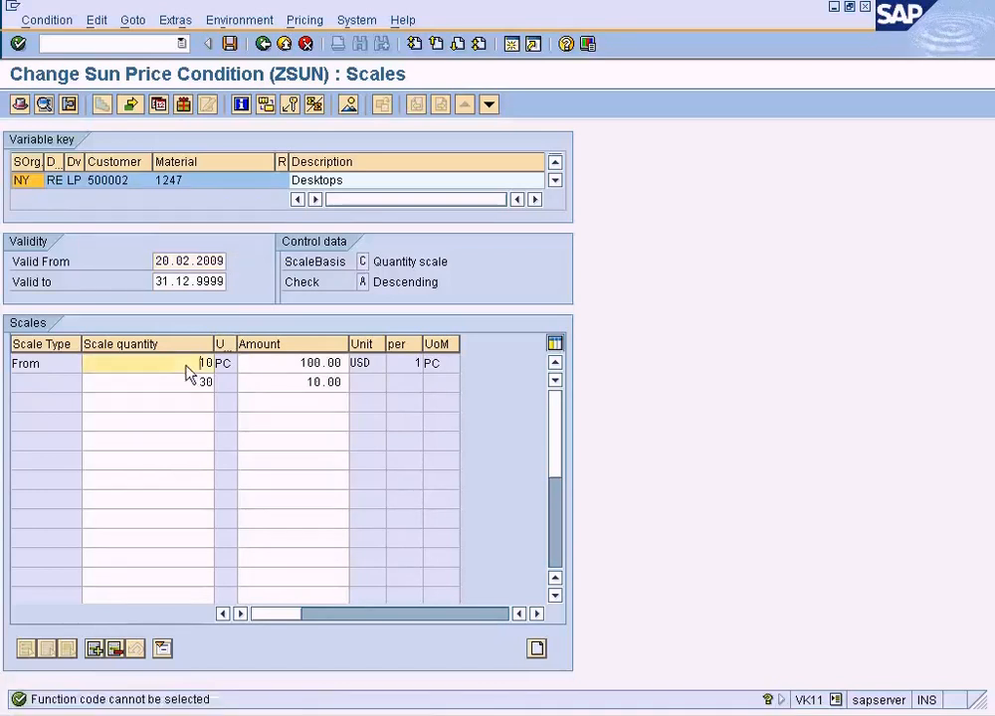
# Open the condition supplements of the material 1247 record, deselect the lines, and select the amount of the ZDIS discount.
pyautogui.click(173, 21)
pyautogui.moveTo(137, 24)
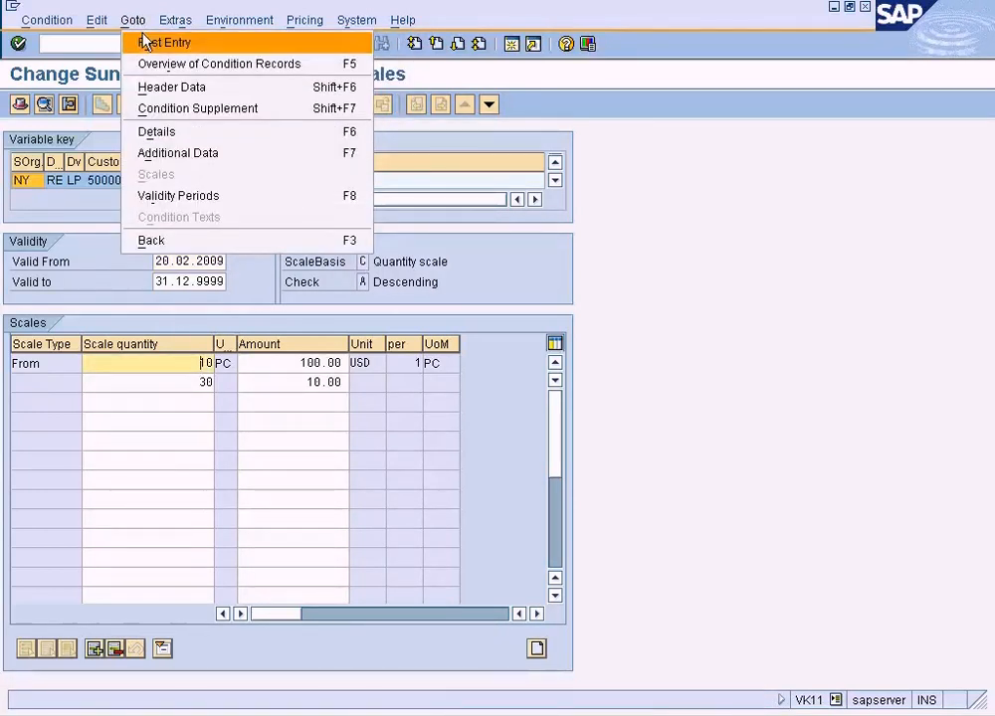
pyautogui.click(173, 110)
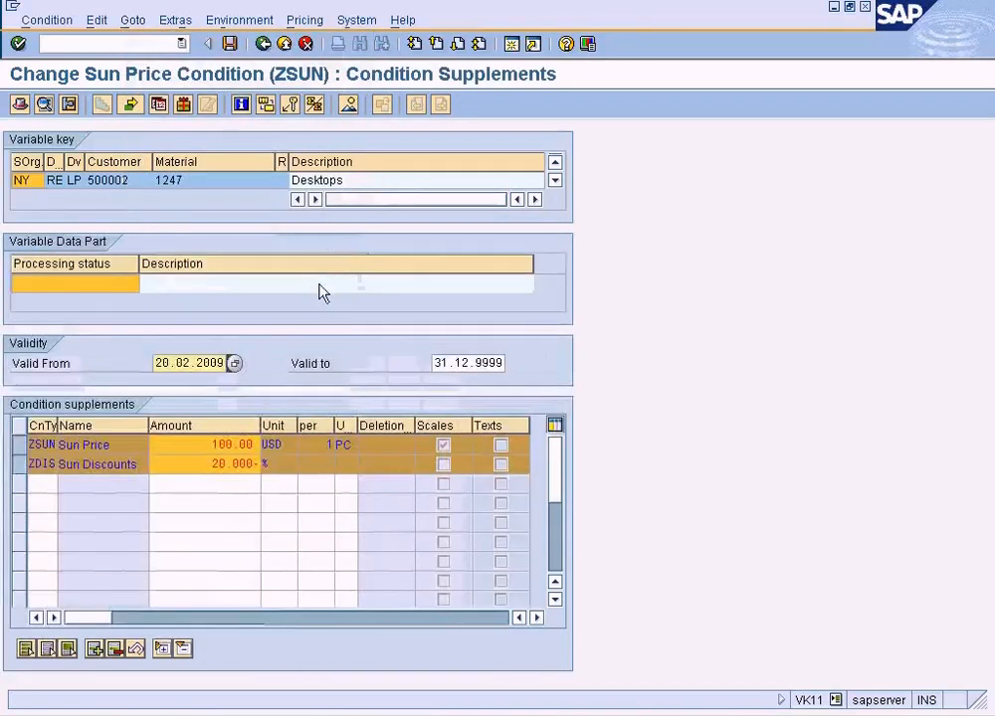
pyautogui.click(215, 468)
pyautogui.click(23, 463)
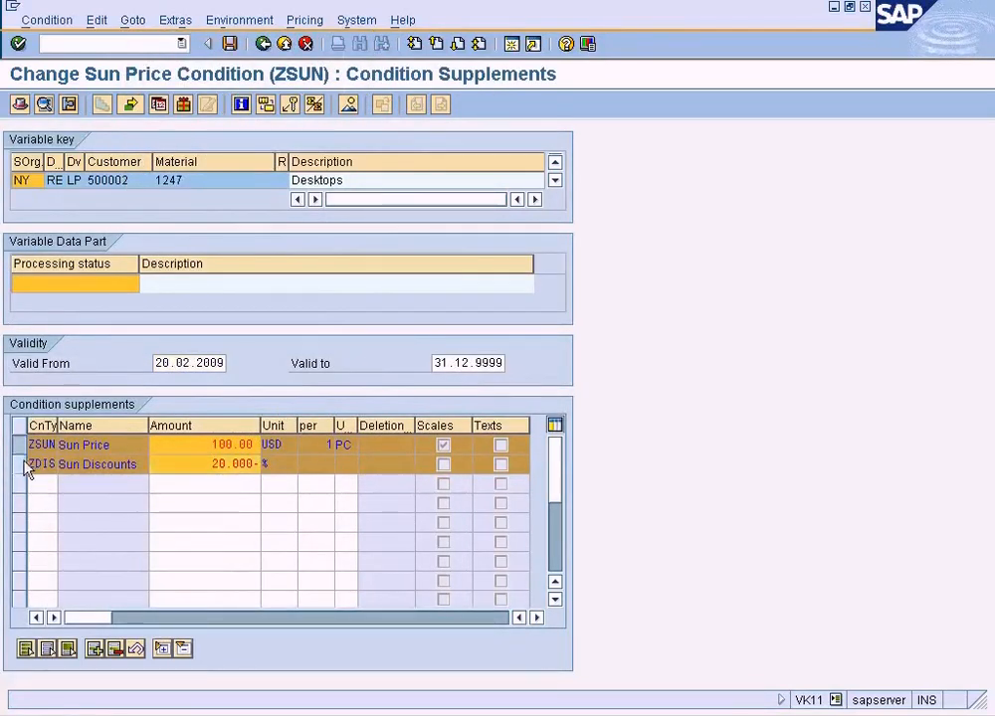
pyautogui.click(24, 446)
pyautogui.click(219, 467)
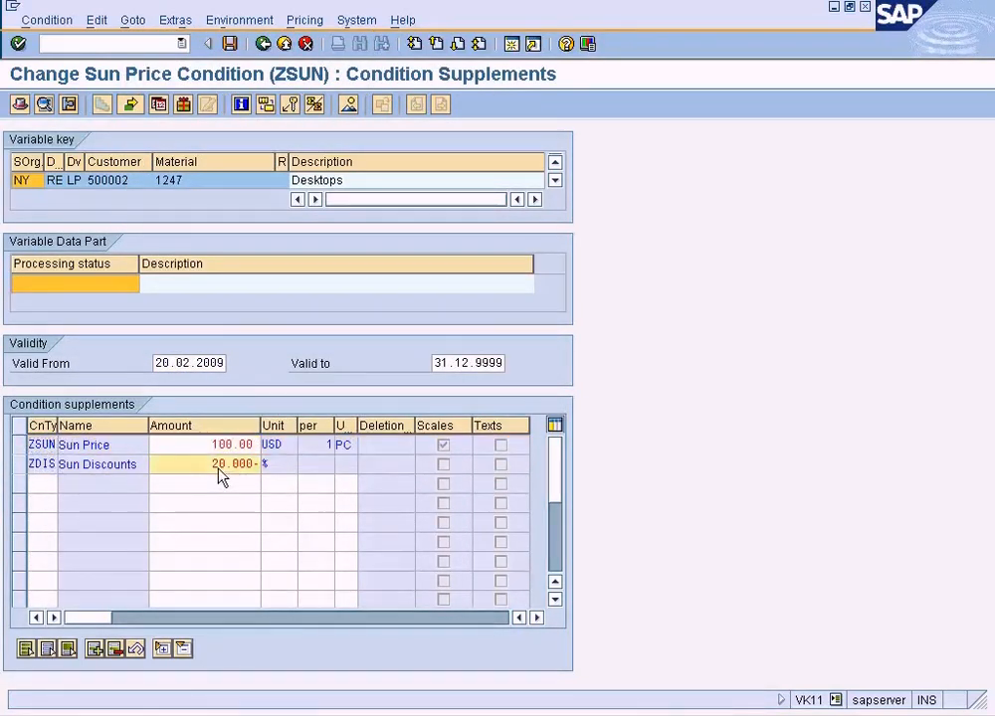
# Set the ZDIS discount's scale quantity to 10 PC and save the condition record.
pyautogui.doubleClick(219, 466)
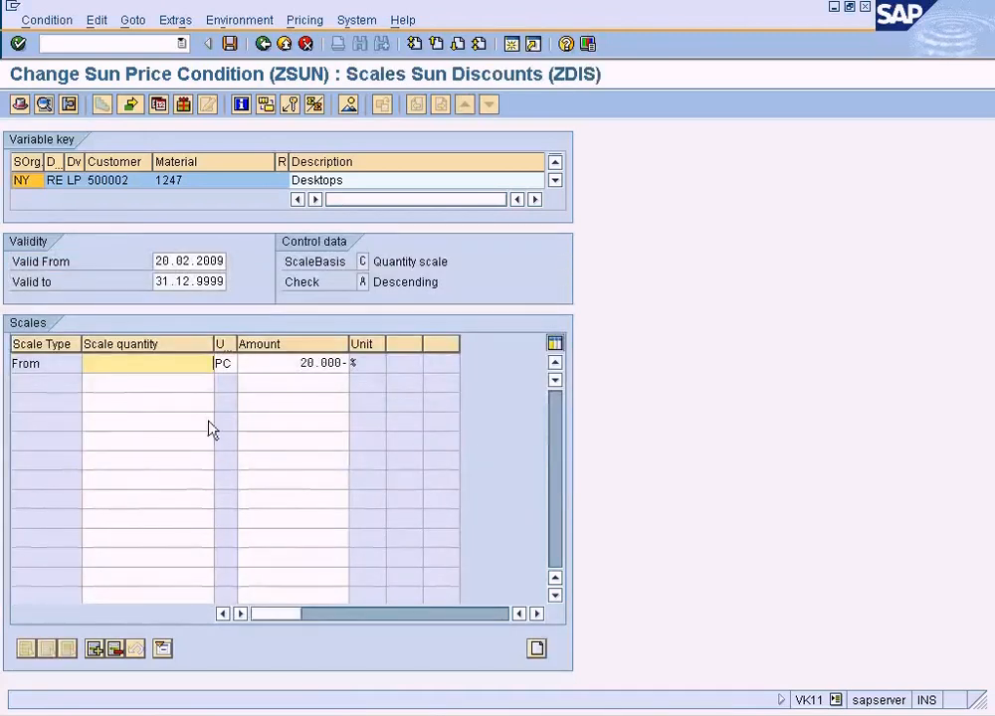
pyautogui.write('10')
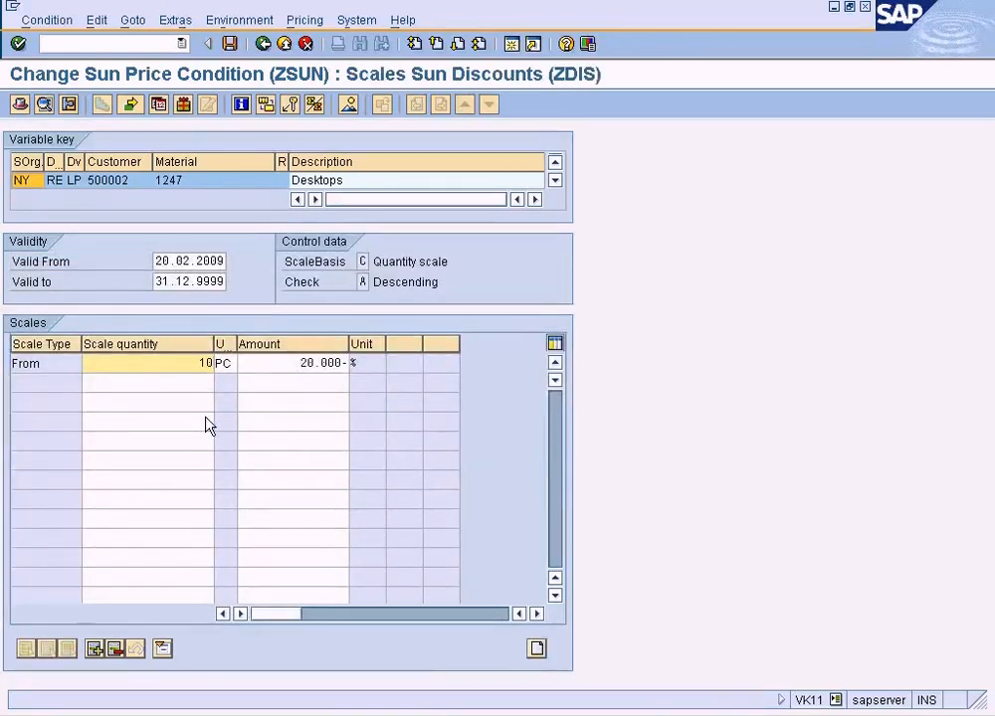
pyautogui.click(298, 365)
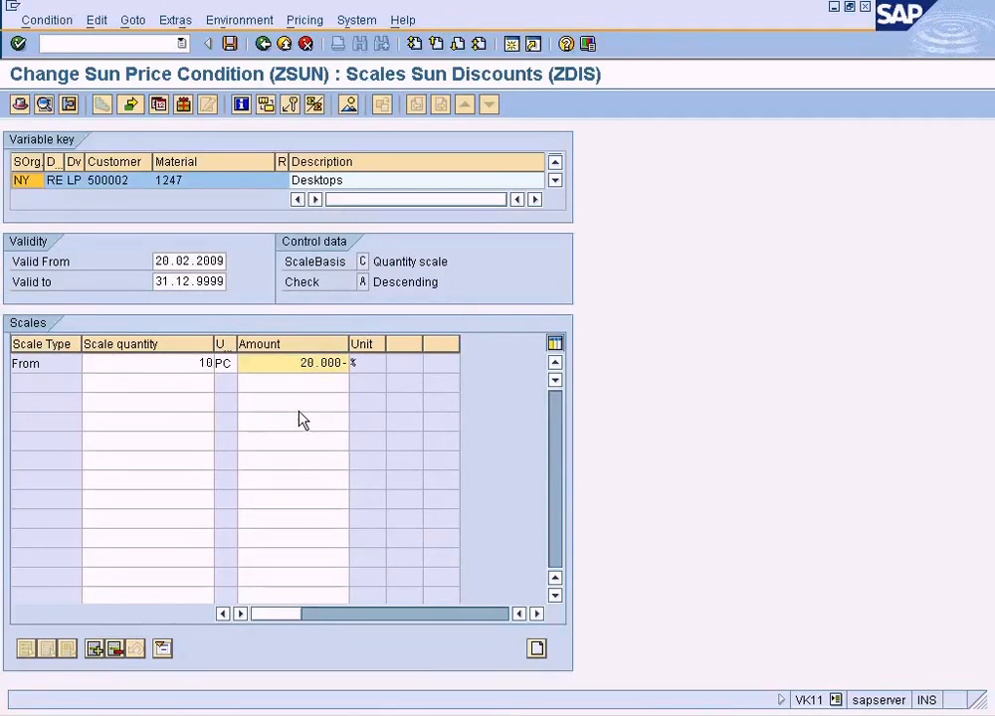
pyautogui.click(230, 43)
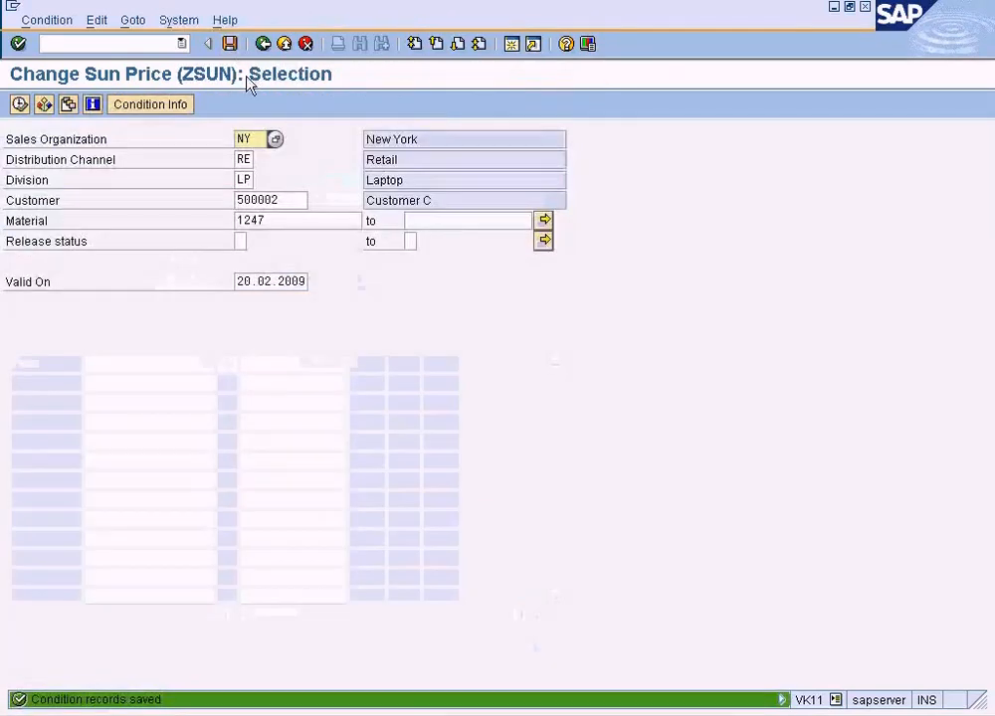
# Reload the saved ZSUN record for material 1247, view its scales, and open its condition supplements.
pyautogui.click(20, 105)
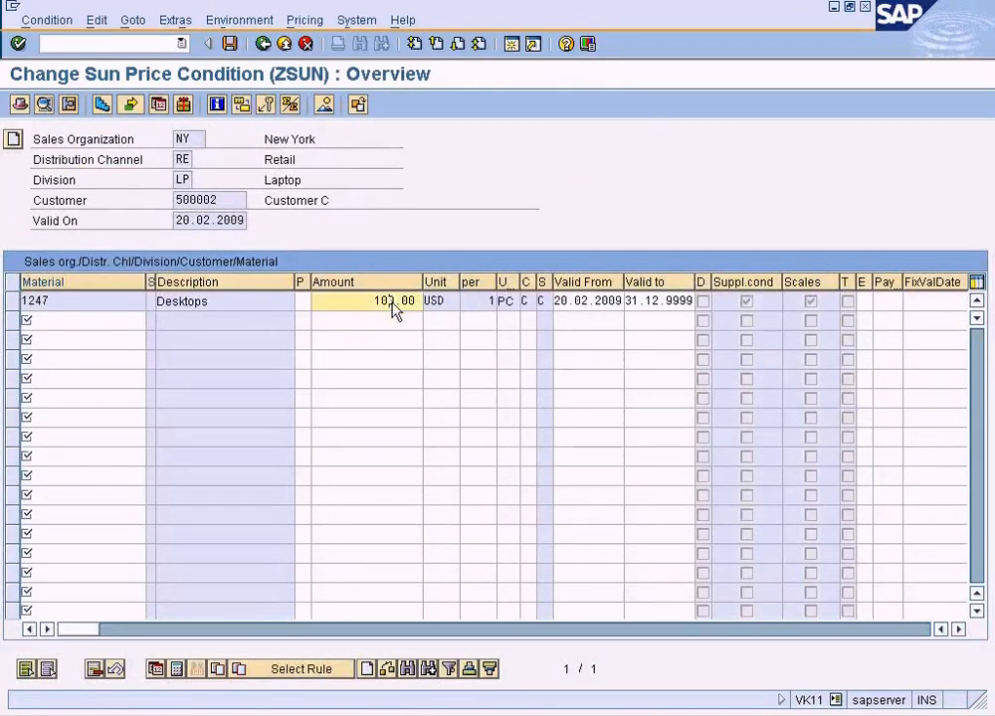
pyautogui.click(103, 106)
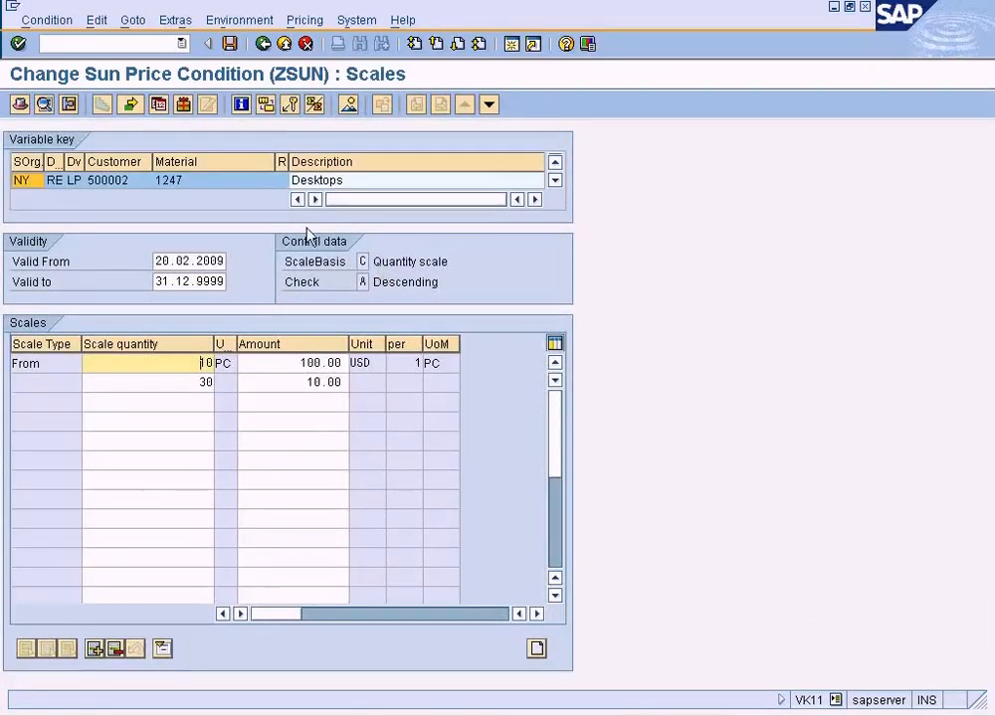
pyautogui.click(134, 20)
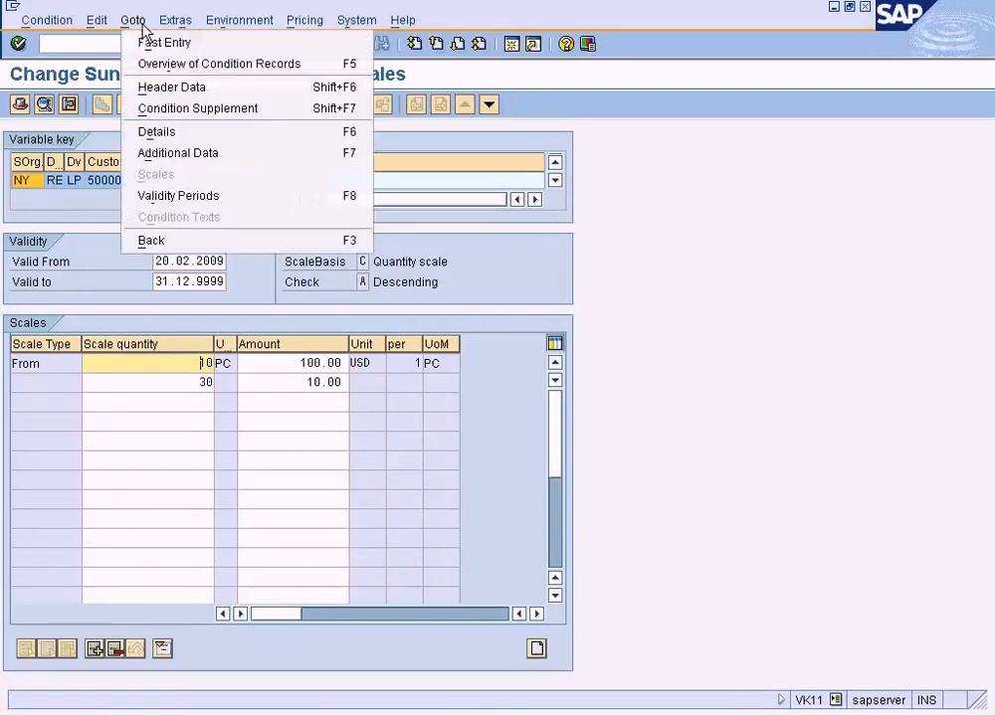
pyautogui.click(191, 109)
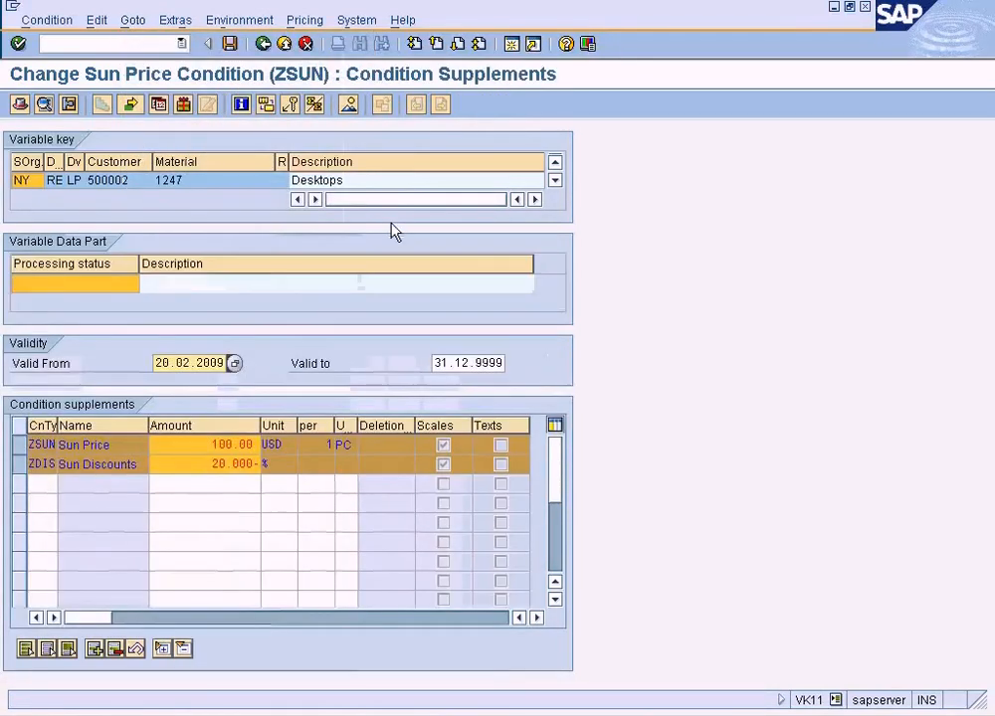
# Check the scales of the ZSUN supplement line and go back to the condition supplements.
pyautogui.click(22, 461)
pyautogui.click(29, 461)
pyautogui.doubleClick(216, 447)
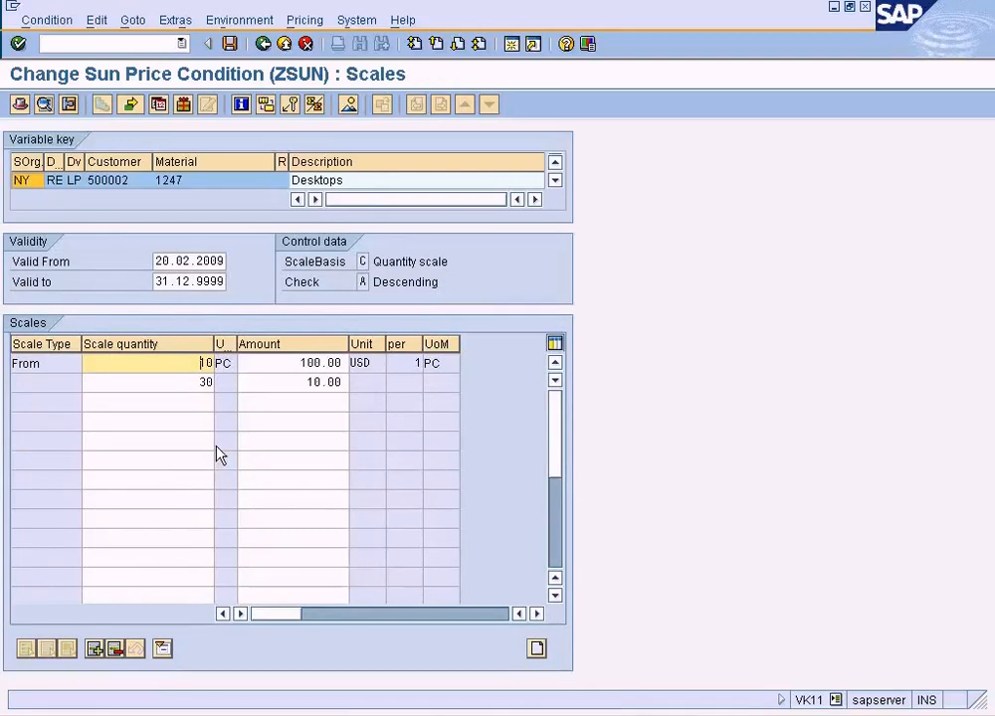
pyautogui.click(260, 45)
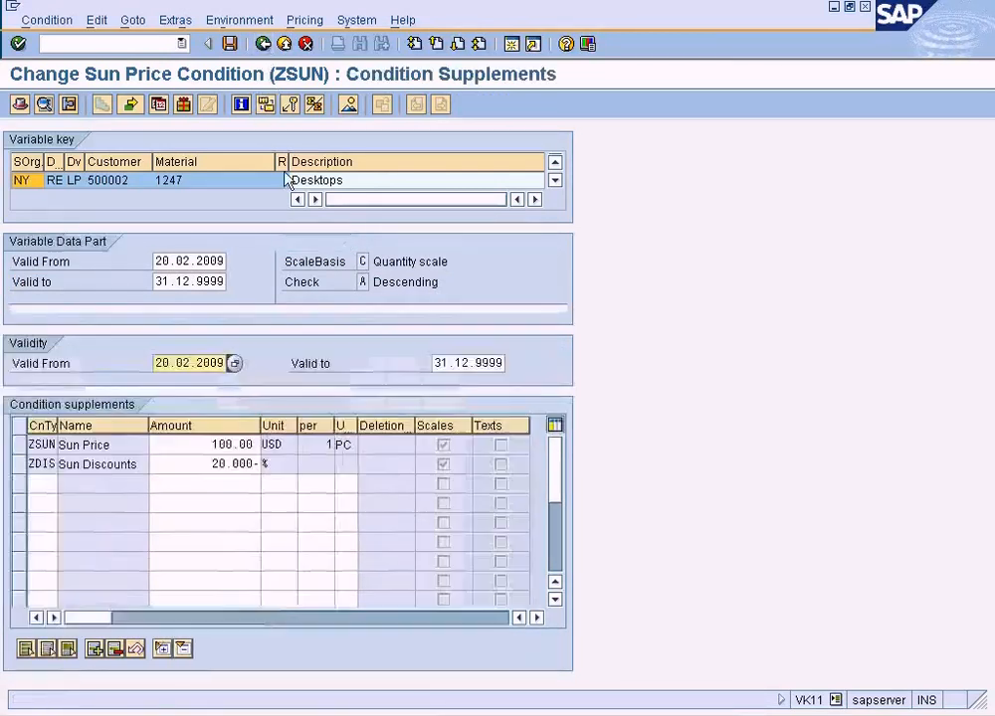
# Check the saved scale quantity of the ZDIS discount and exit condition maintenance.
pyautogui.doubleClick(224, 467)
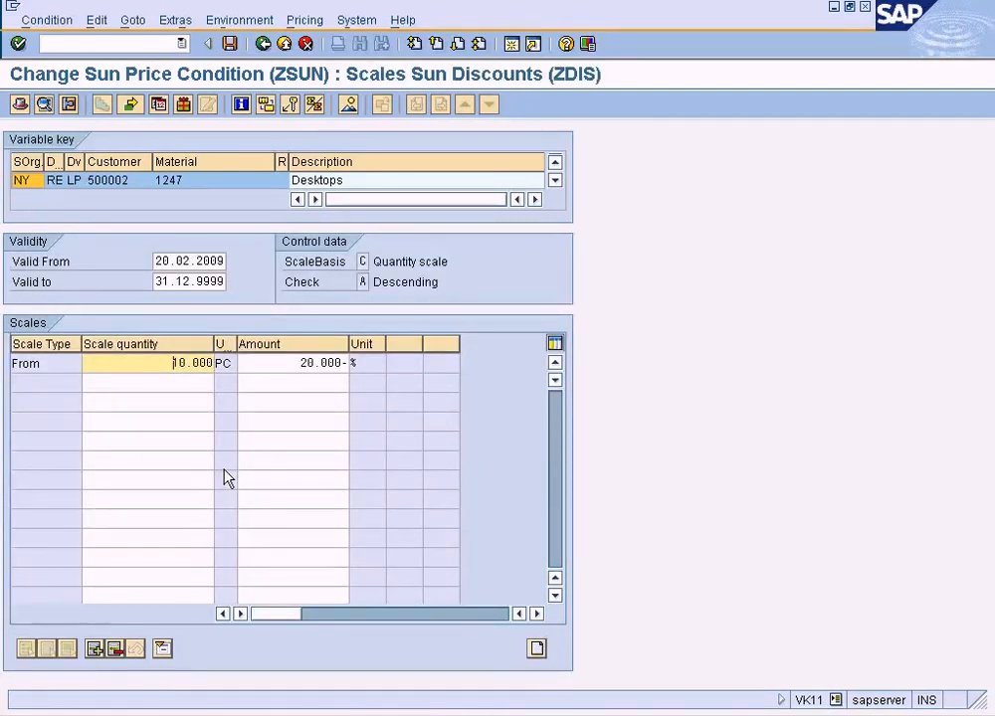
pyautogui.click(263, 45)
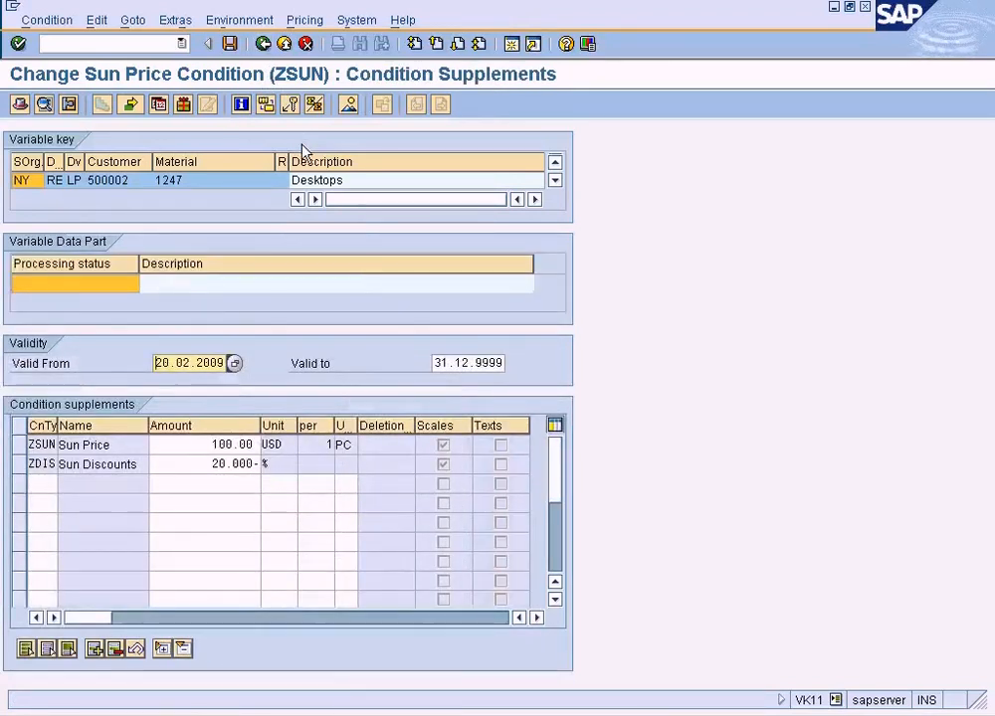
pyautogui.click(283, 43)
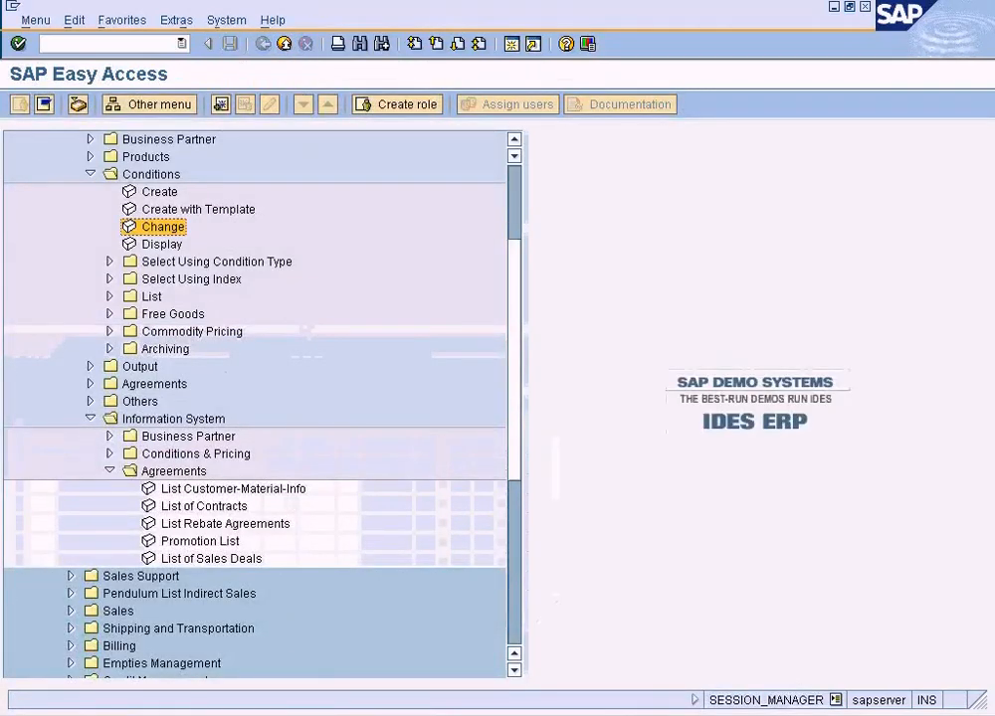
# Switch to the open standard order session and exit the order without saving it.
pyautogui.click(293, 667)
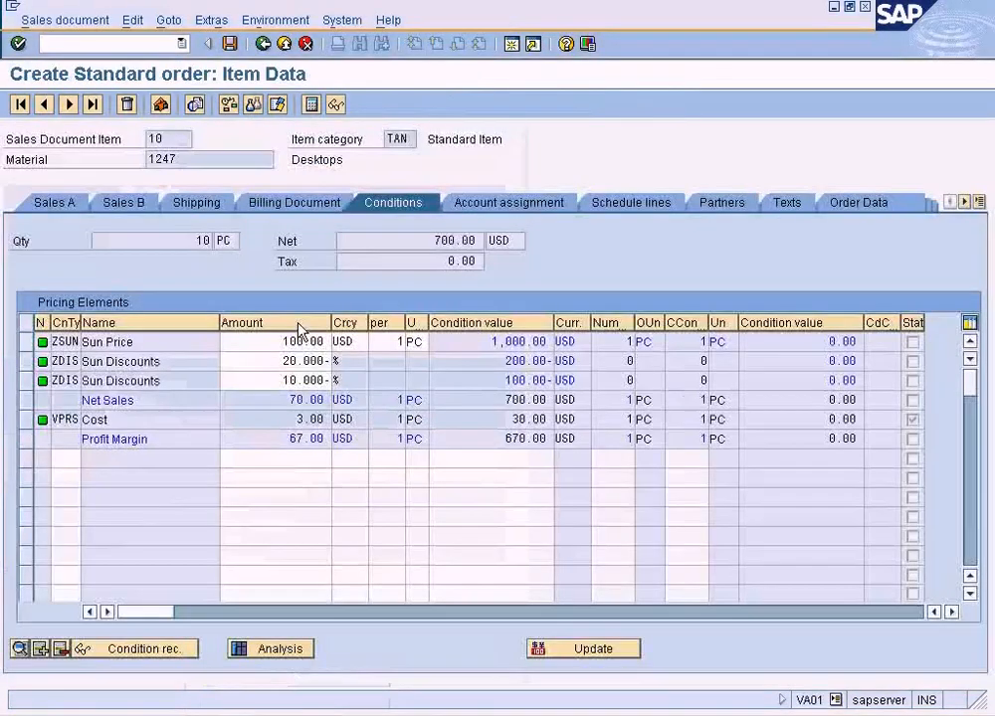
pyautogui.click(283, 43)
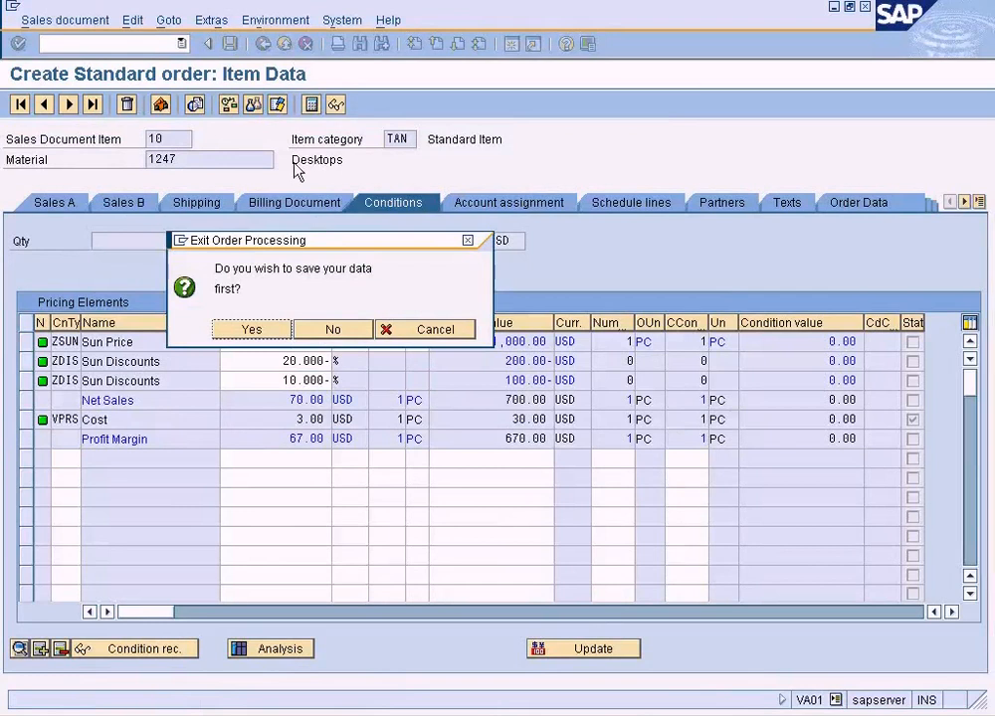
pyautogui.click(331, 329)
# Start transaction VA01 for a standard order in sales area NY/RE/LP and choose Customer C as the sold-to party.
pyautogui.write('va01')
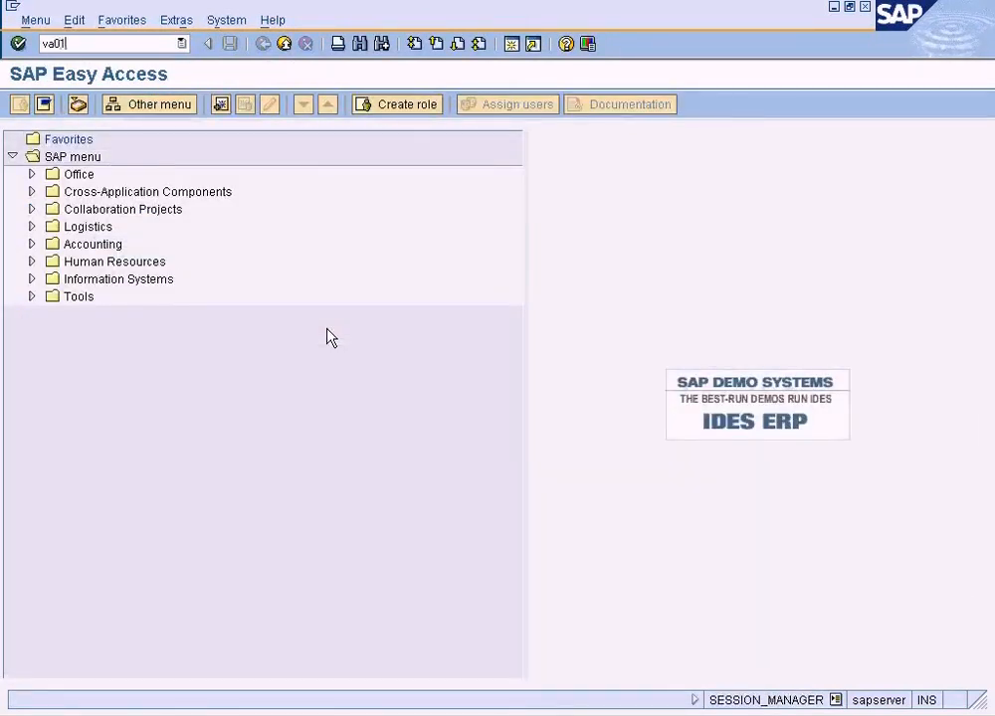
pyautogui.press('Return')
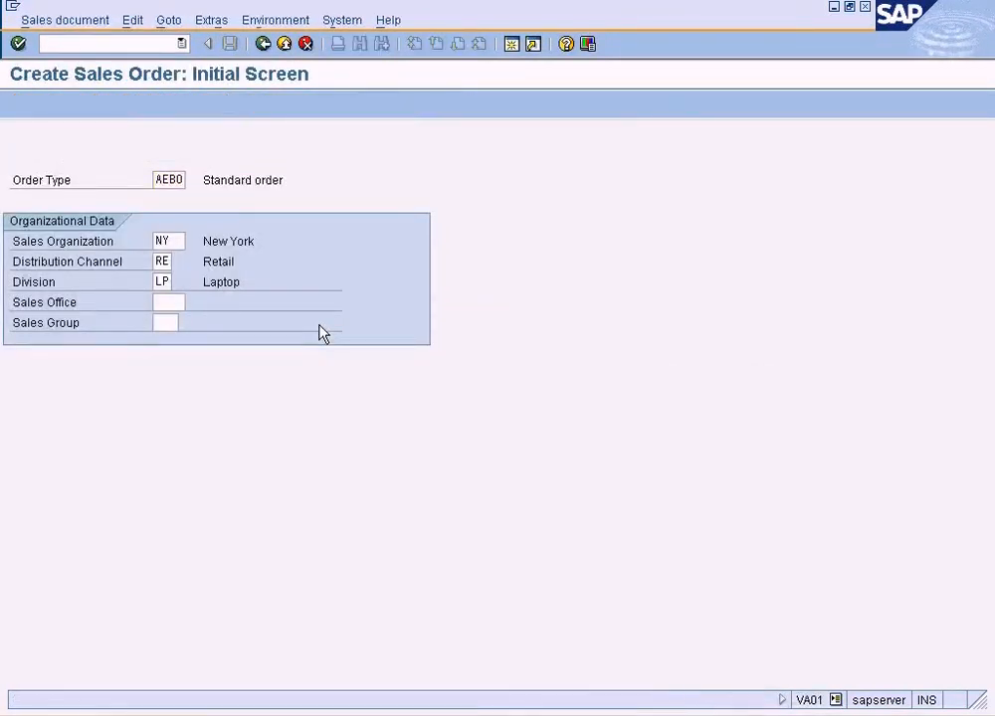
pyautogui.press('Return')
pyautogui.click(200, 160)
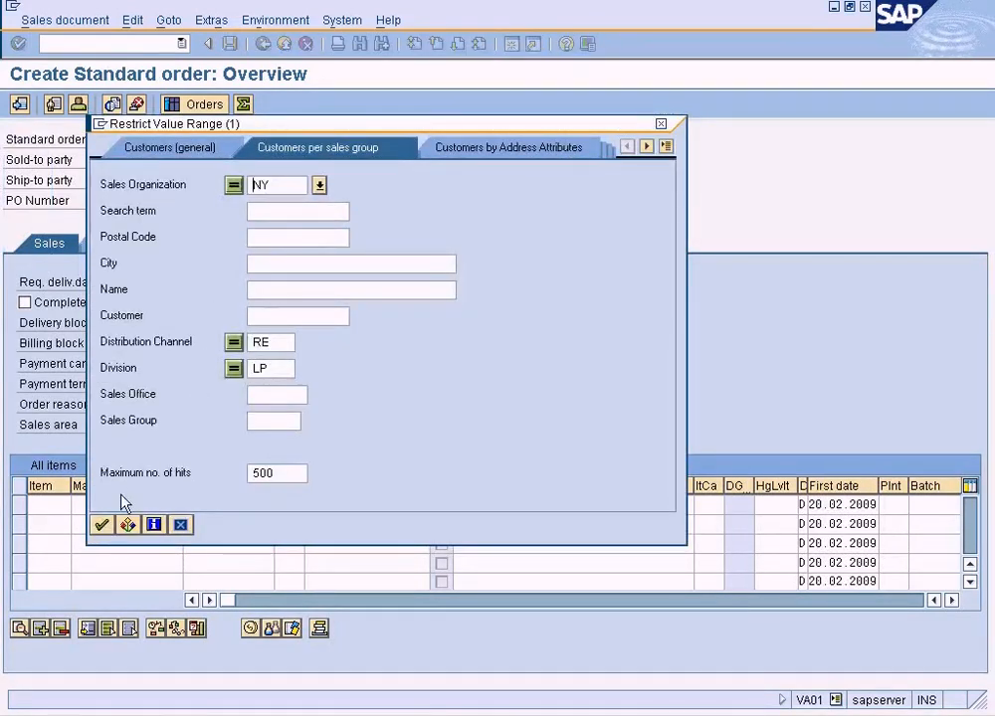
pyautogui.click(104, 523)
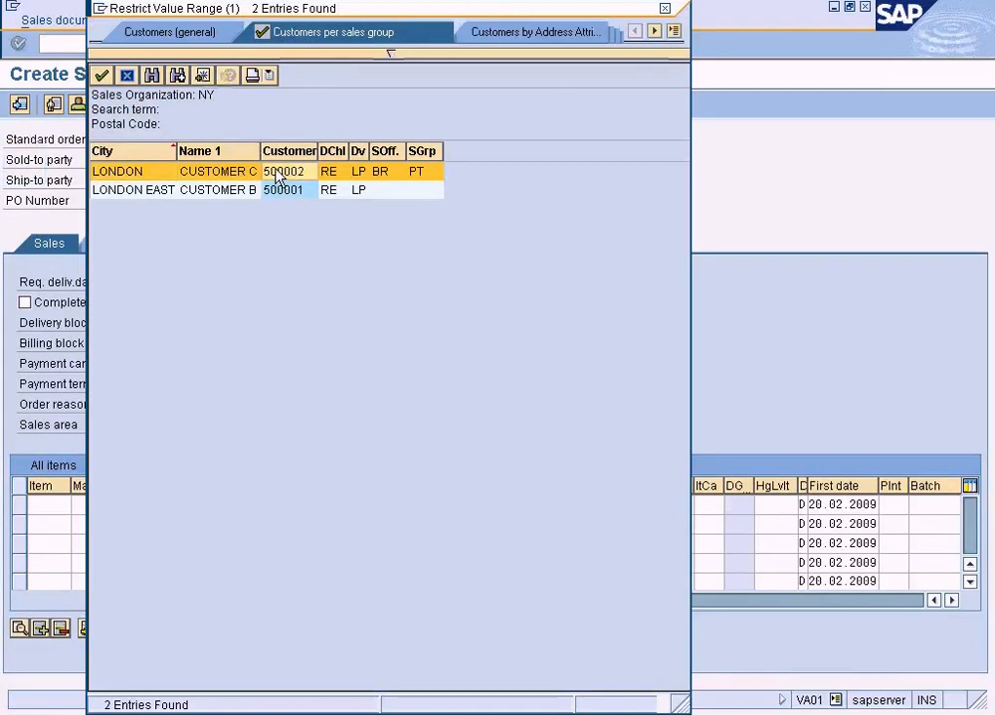
pyautogui.doubleClick(275, 173)
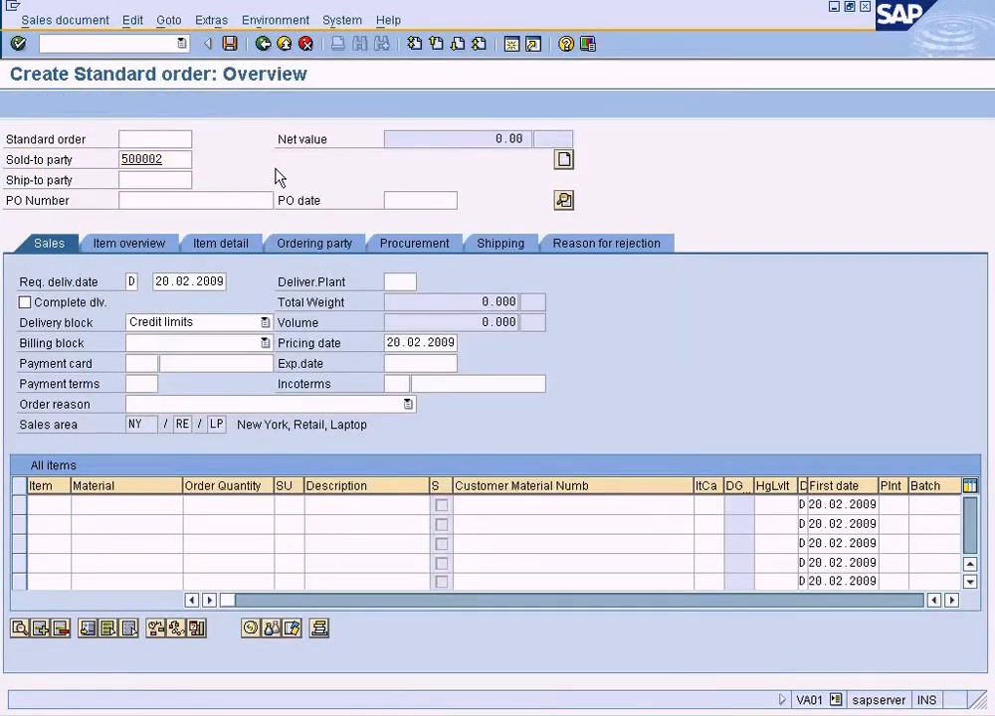
pyautogui.press('Return')
# Enter an order item for material 1247 with a quantity of 10.
pyautogui.write('1247')
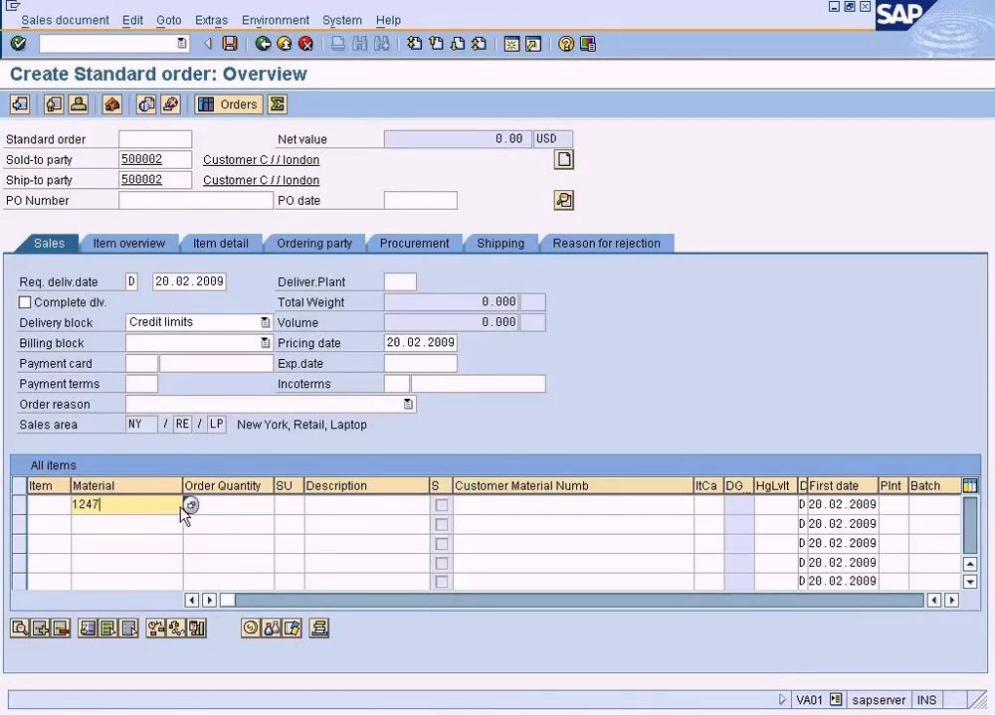
pyautogui.click(261, 511)
pyautogui.write('10')
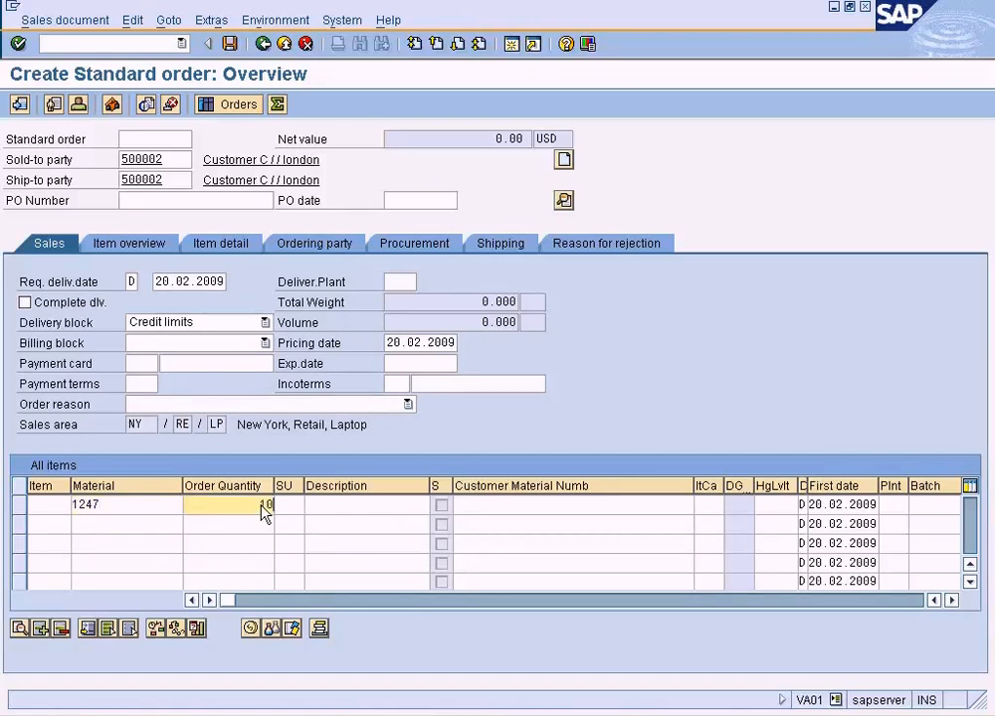
pyautogui.press('Return')
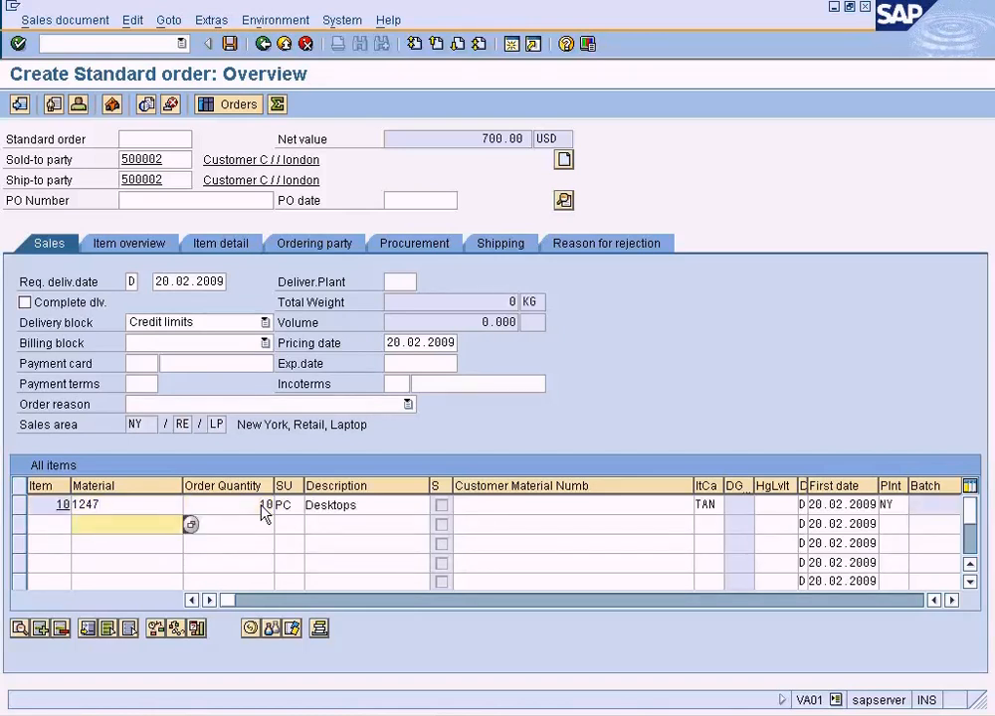
# Open the pricing conditions of item 10 and display the pricing analysis details for condition type ZDIS.
pyautogui.click(19, 505)
pyautogui.click(250, 629)
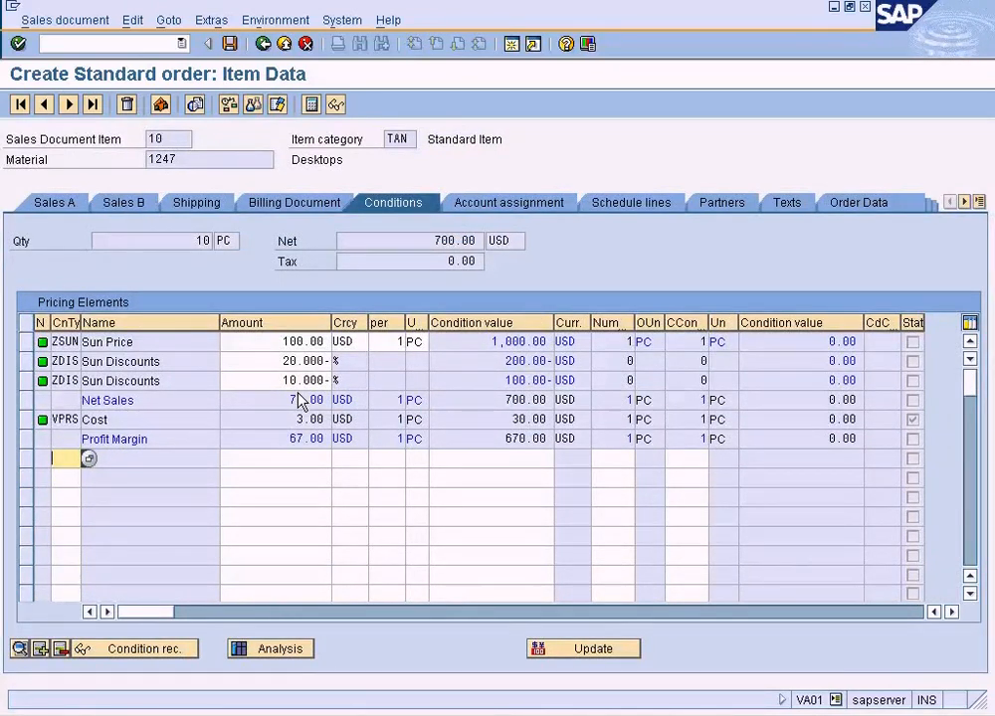
pyautogui.click(280, 649)
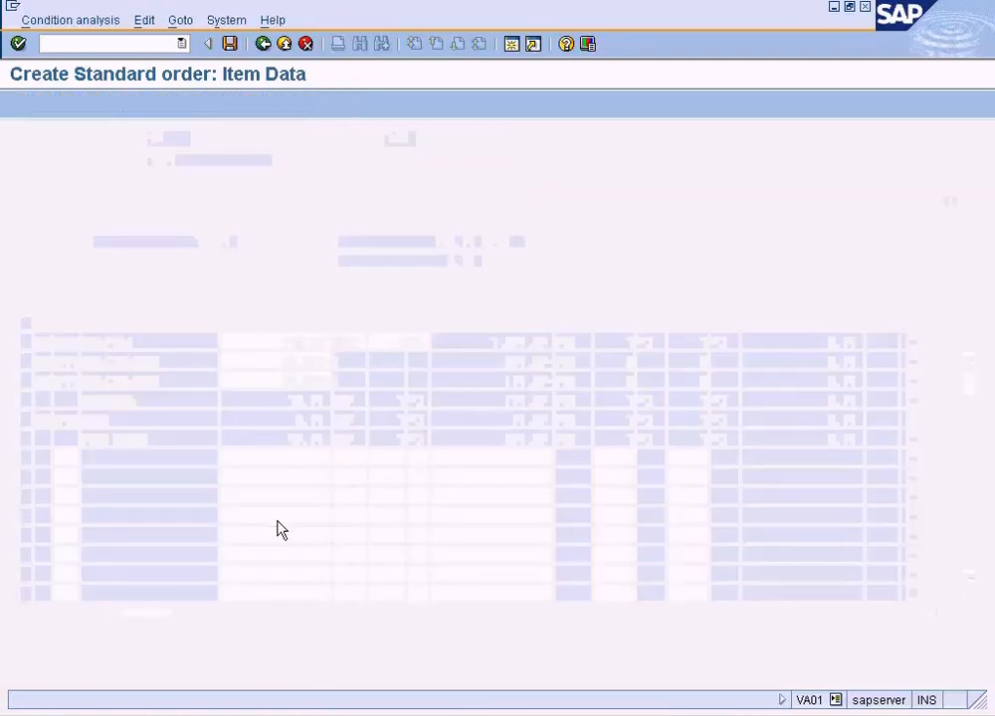
pyautogui.doubleClick(78, 195)
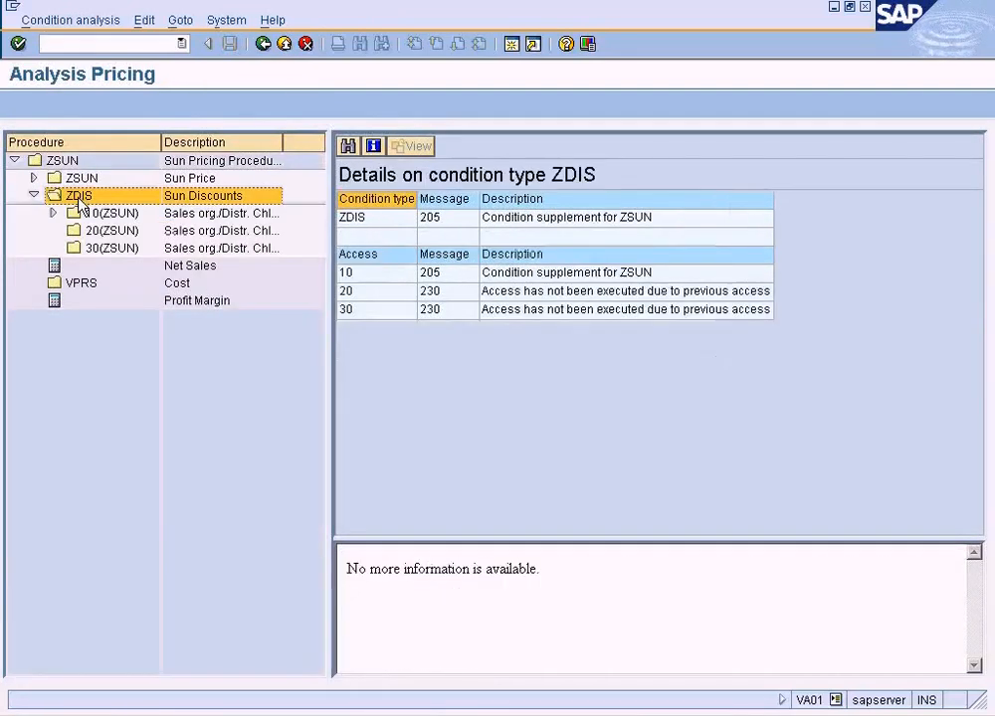
# Expand access 10 of ZDIS in the pricing analysis and open the condition record found there.
pyautogui.click(54, 213)
pyautogui.click(125, 215)
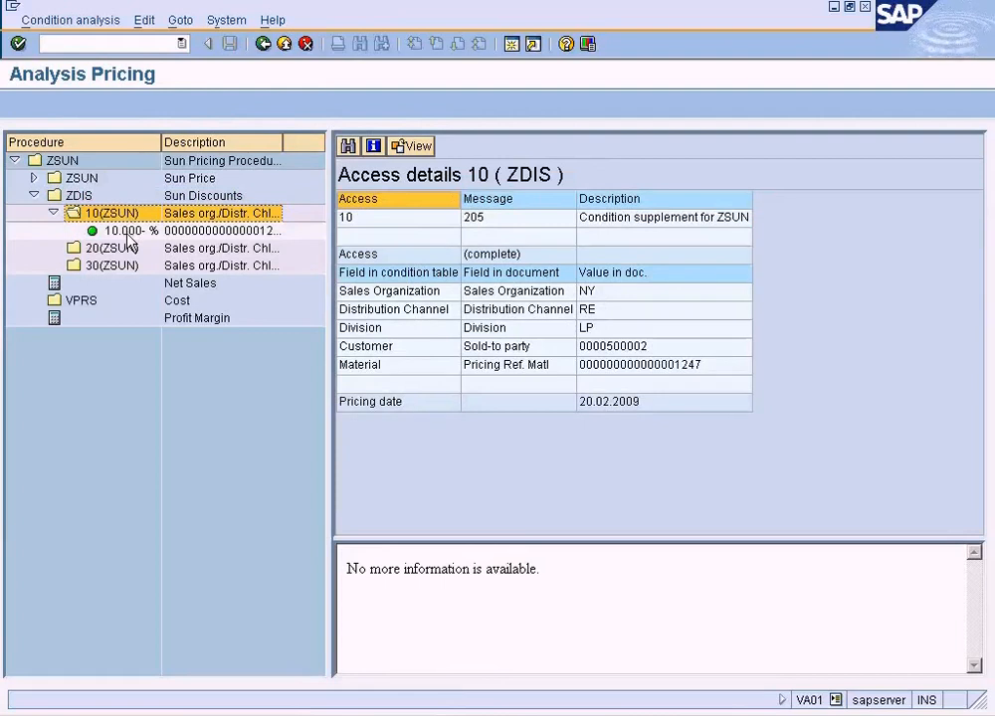
pyautogui.doubleClick(126, 232)
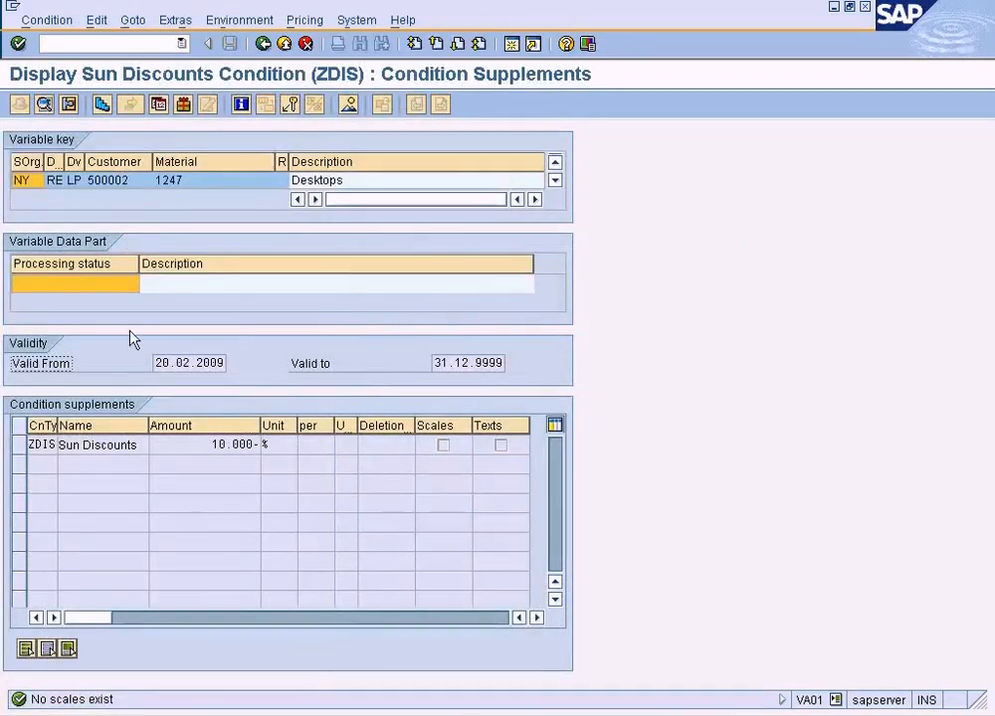
# Check the ZDIS supplement record for scales, and return to the order item's pricing conditions.
pyautogui.click(160, 445)
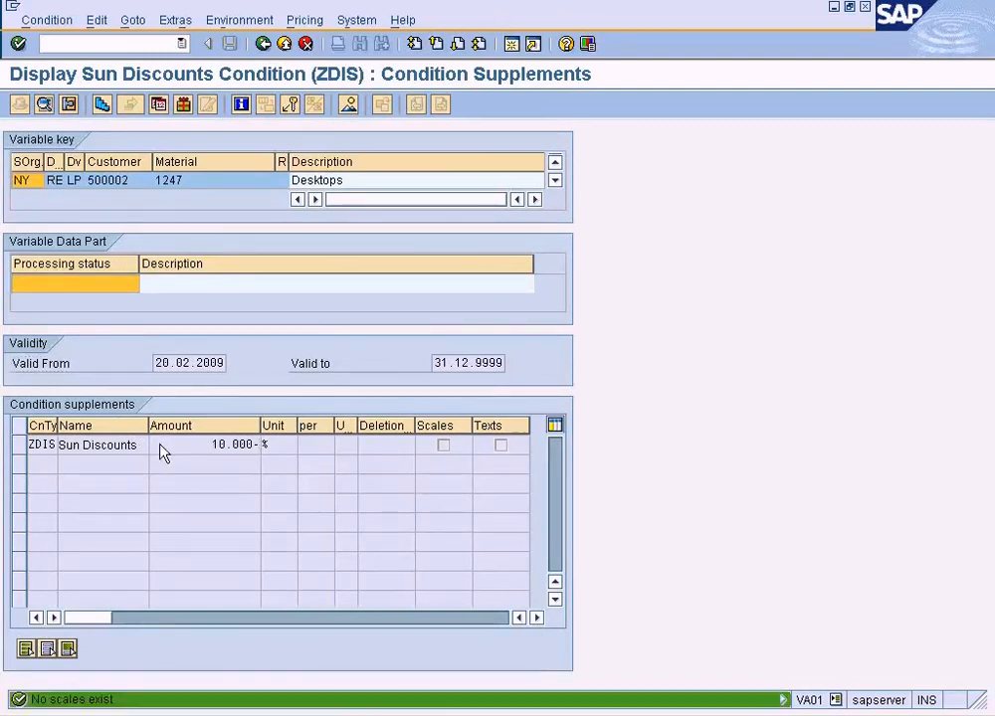
pyautogui.click(59, 366)
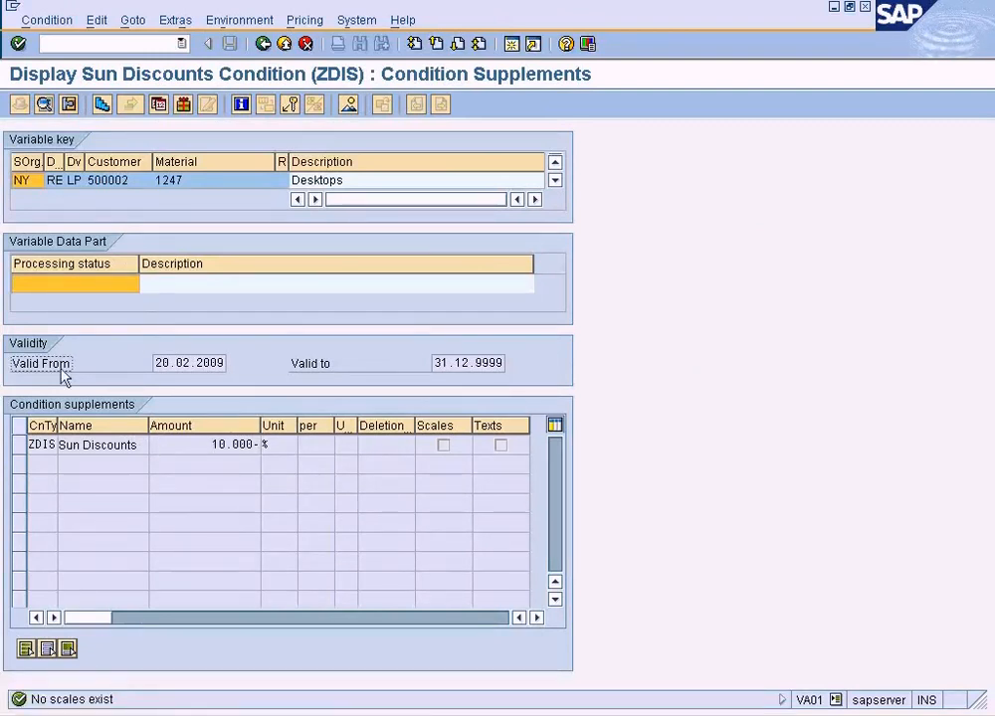
pyautogui.click(33, 448)
pyautogui.click(101, 105)
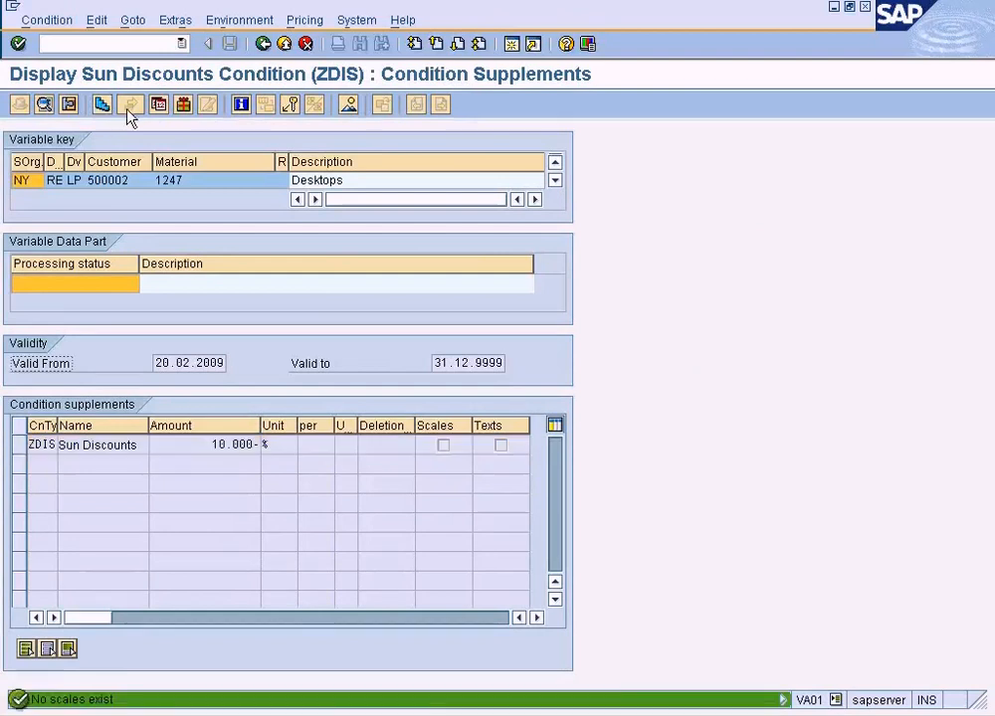
pyautogui.click(265, 45)
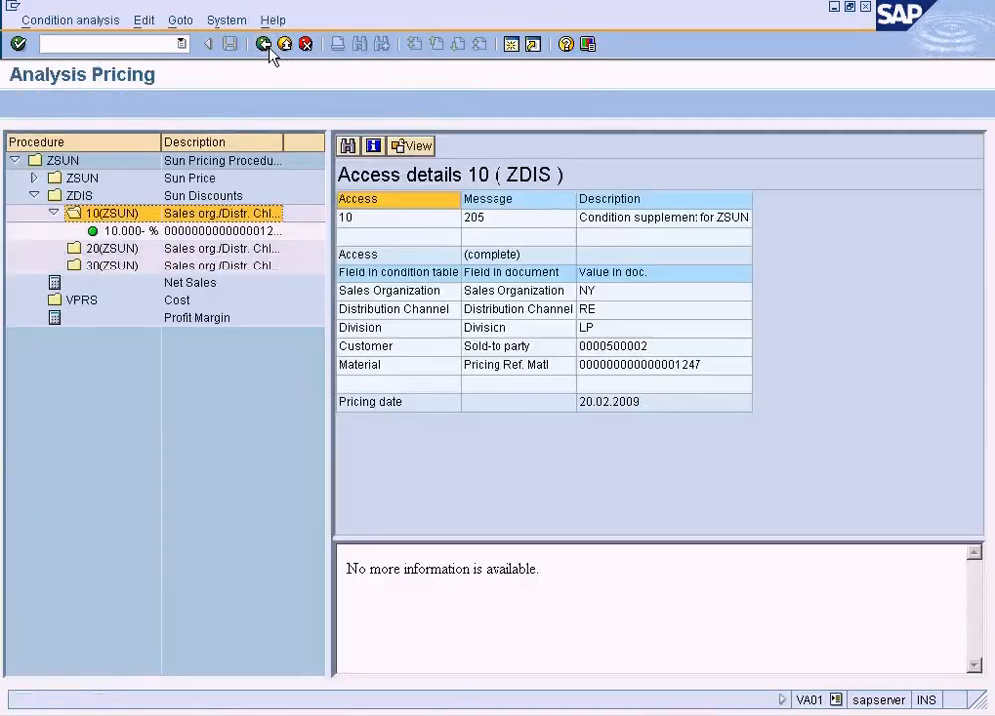
pyautogui.click(265, 45)
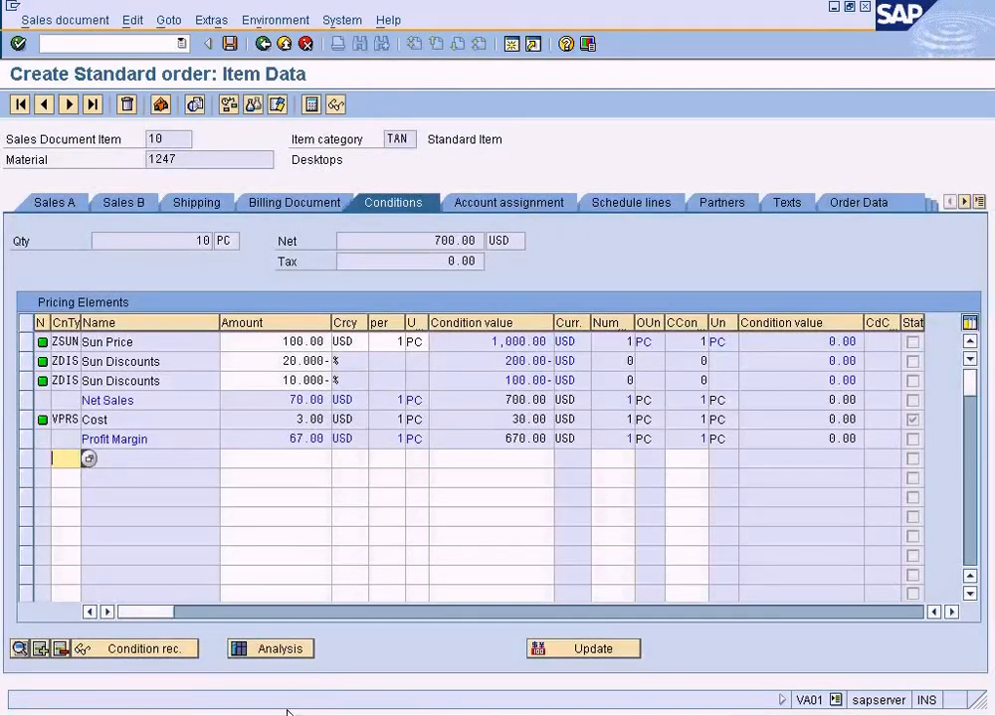
# Switch to the SAP Easy Access session and start VK11 for ZSUN with the key combination Sales org./Distr. Chl/Division/Customer/Material.
pyautogui.click(289, 713)
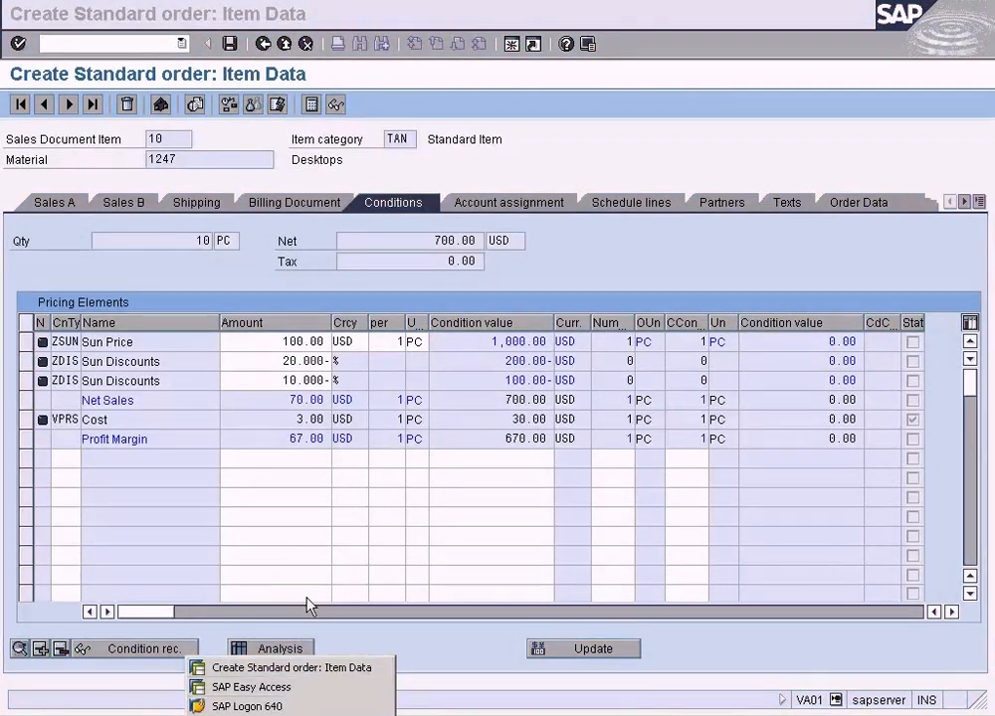
pyautogui.click(251, 688)
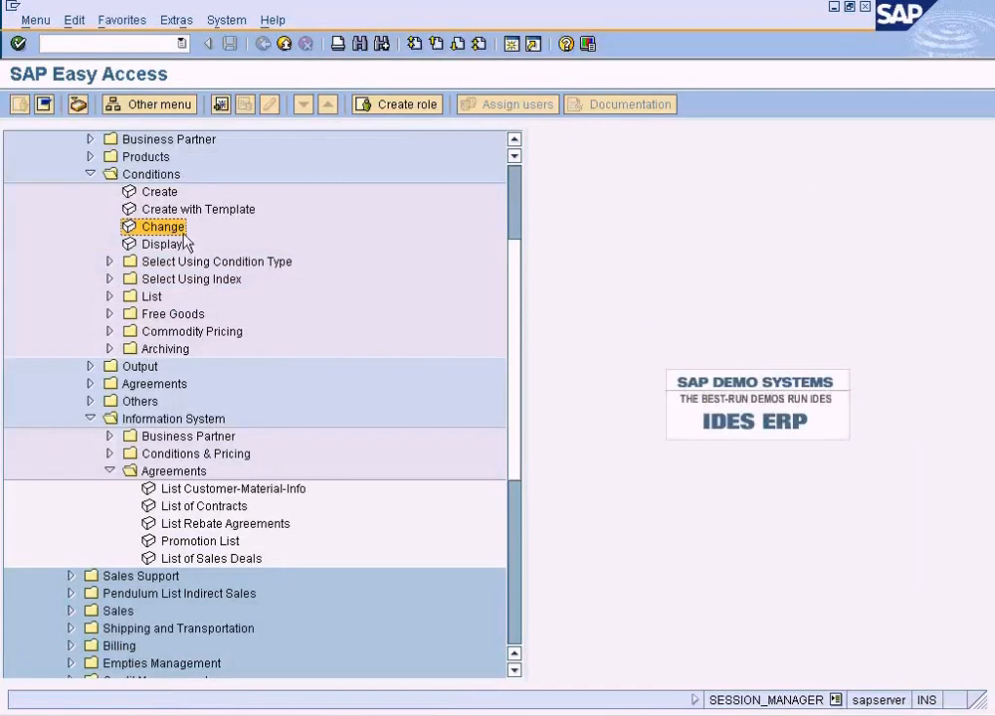
pyautogui.click(150, 47)
pyautogui.write('vk11')
pyautogui.press('Return')
pyautogui.press('Return')
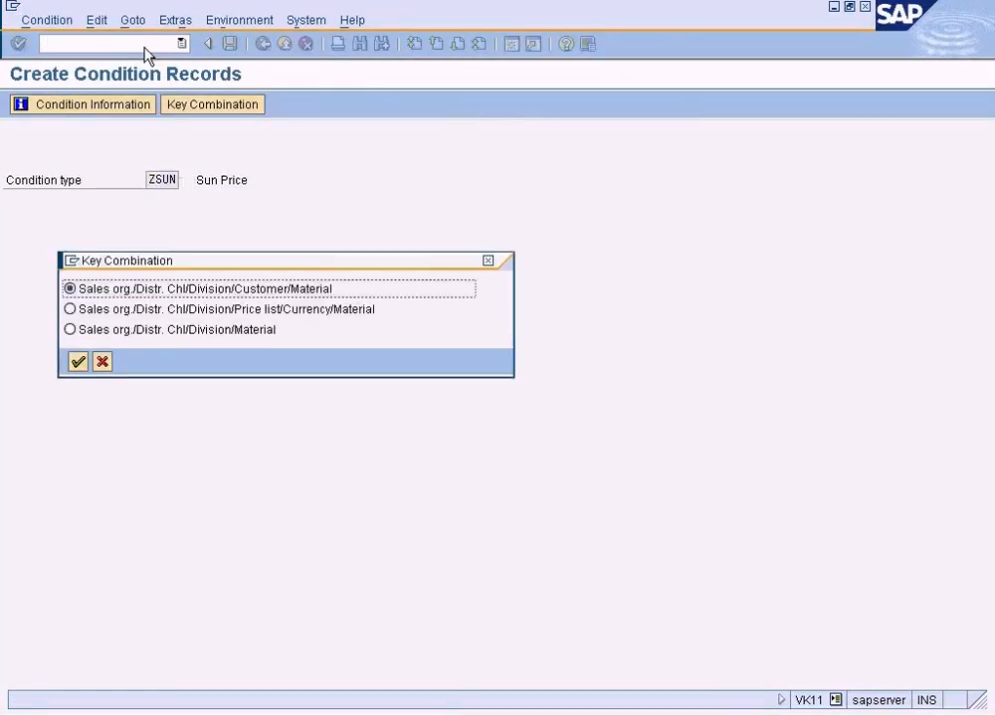
pyautogui.click(79, 362)
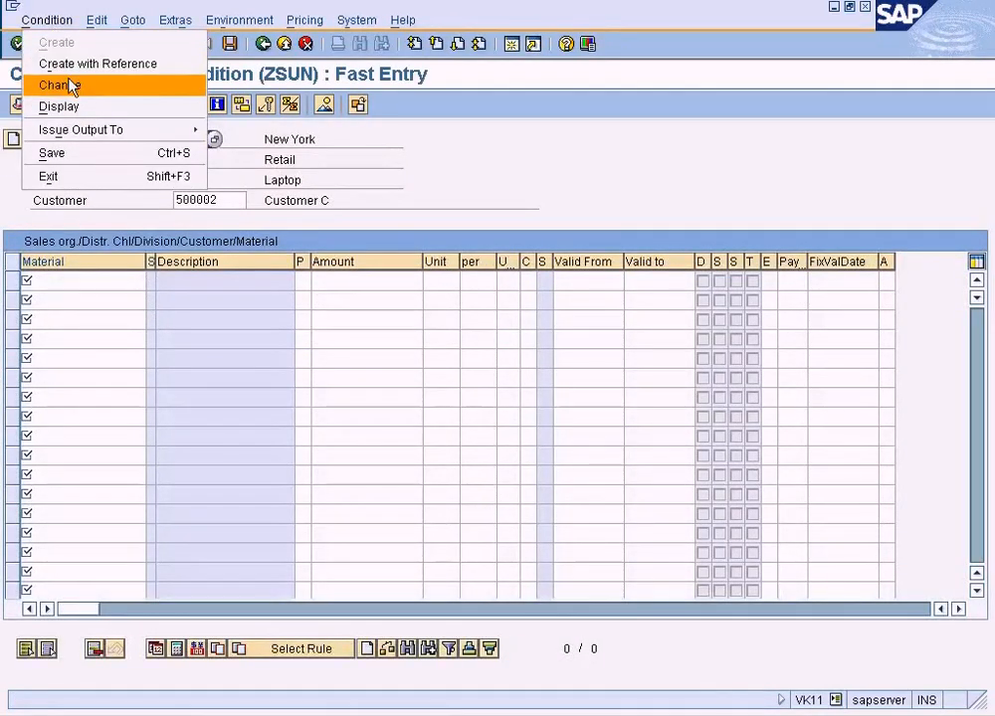
# Switch to changing the existing ZSUN record of Customer C and material 1247, and view its scales.
pyautogui.click(72, 84)
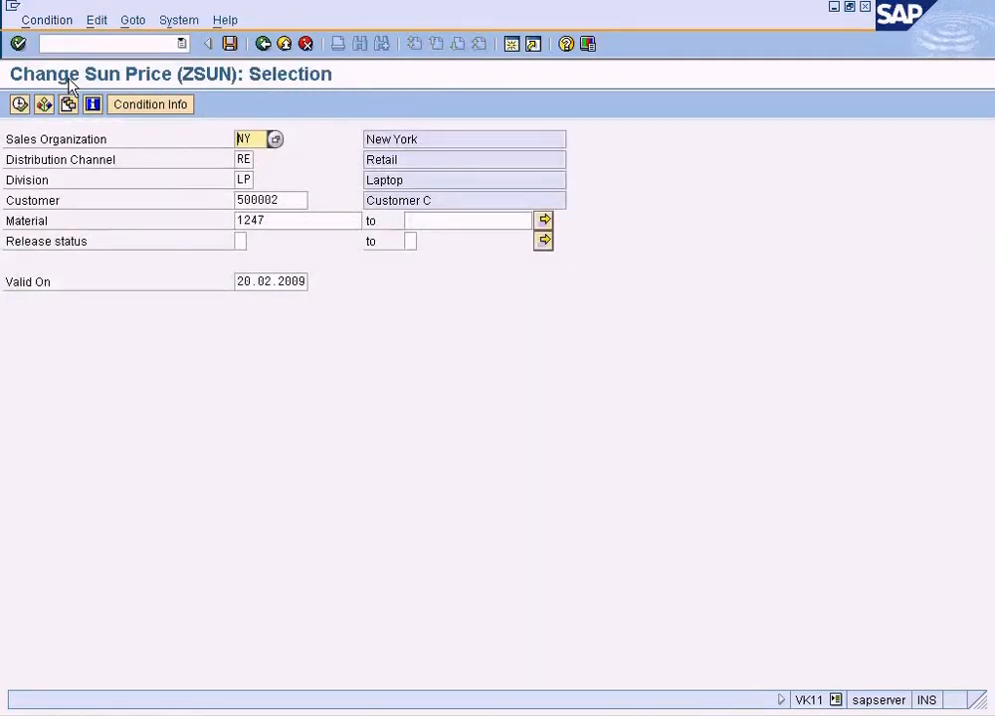
pyautogui.click(20, 104)
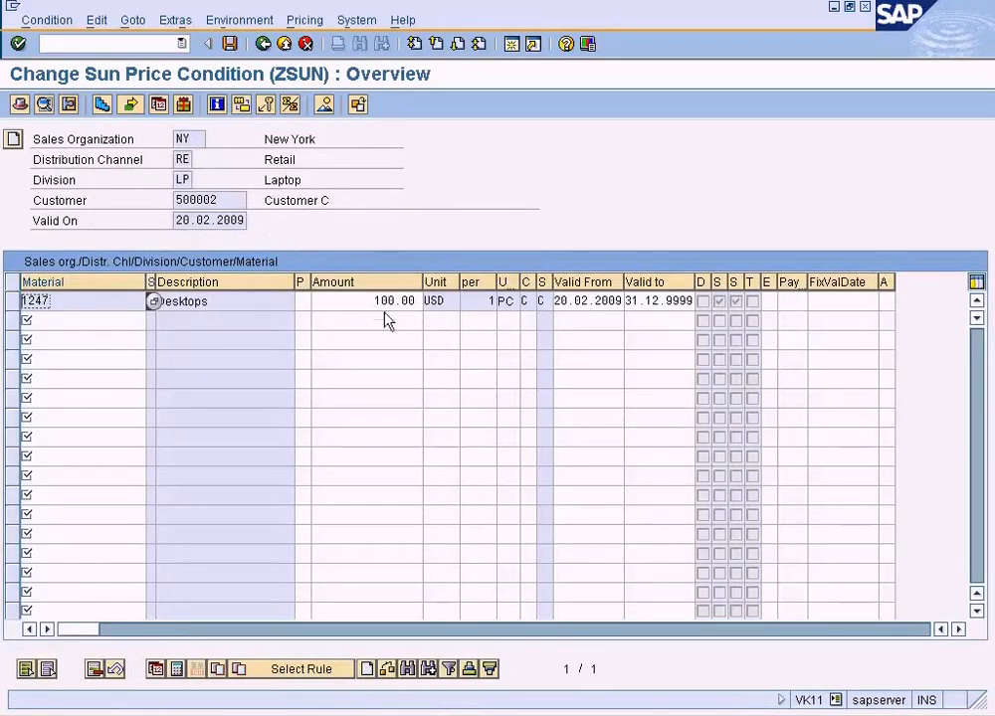
pyautogui.click(23, 297)
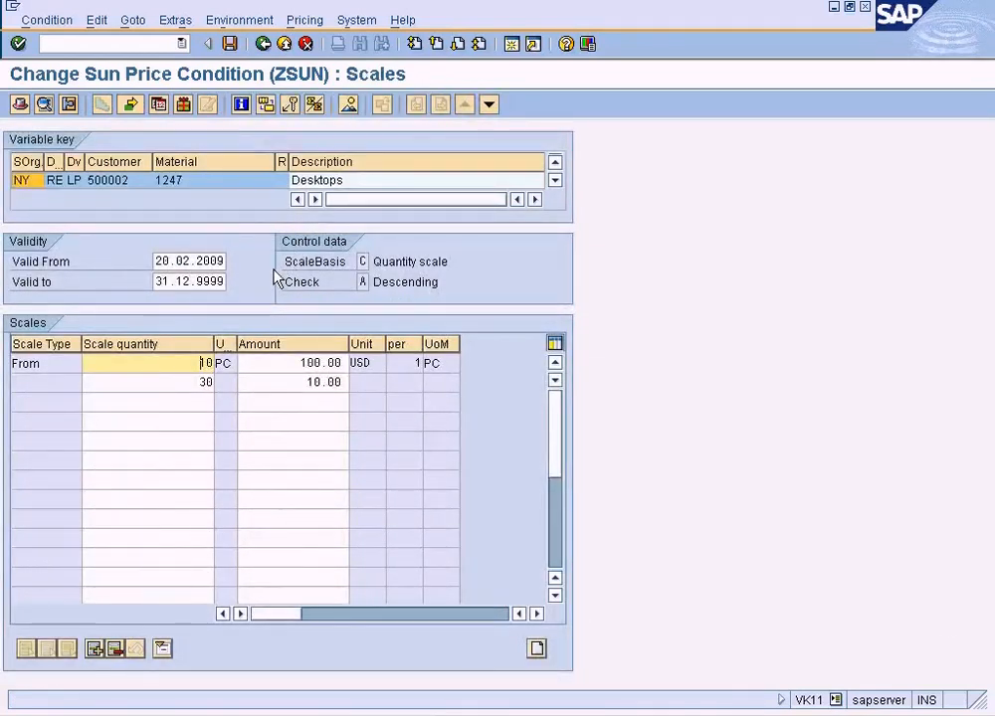
pyautogui.click(264, 45)
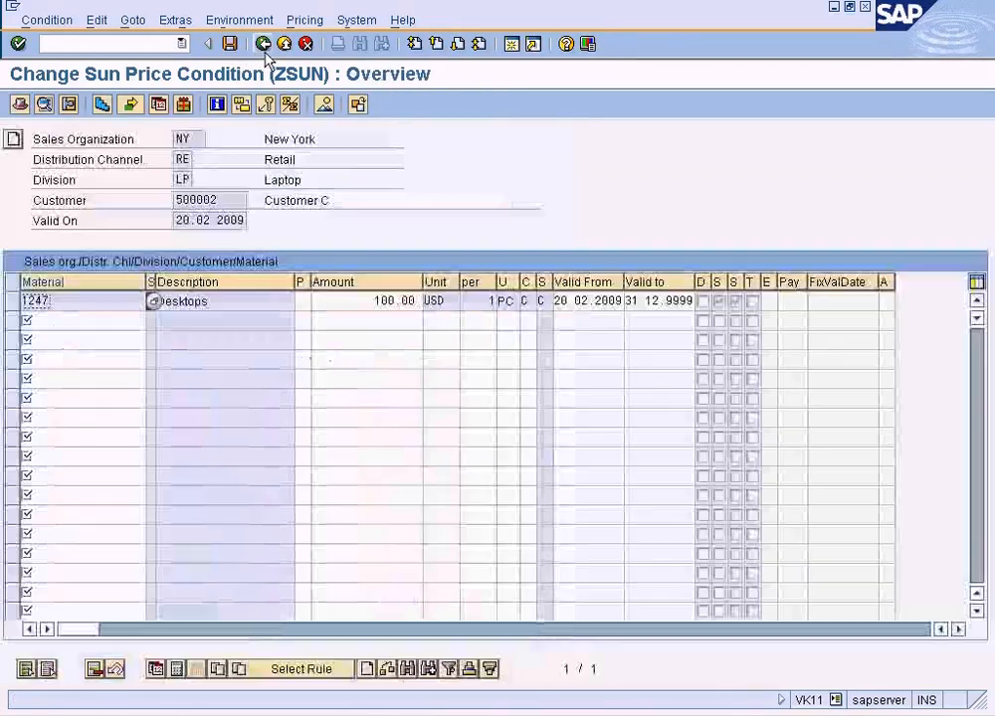
# Open the condition supplements of the ZSUN record for material 1247.
pyautogui.click(175, 20)
pyautogui.click(132, 20)
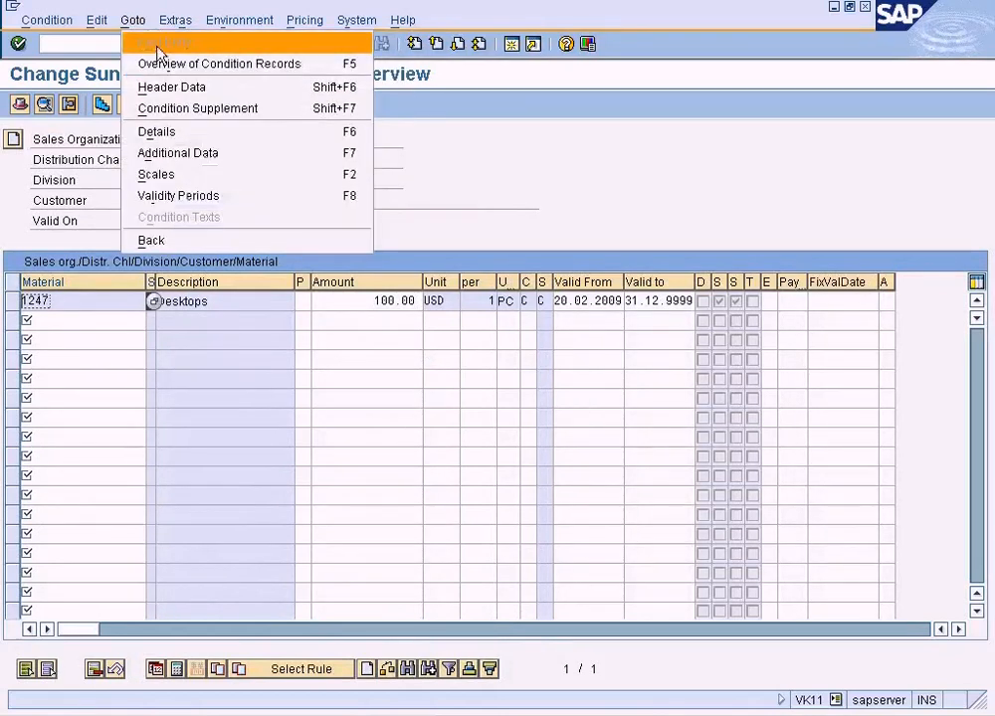
pyautogui.click(189, 108)
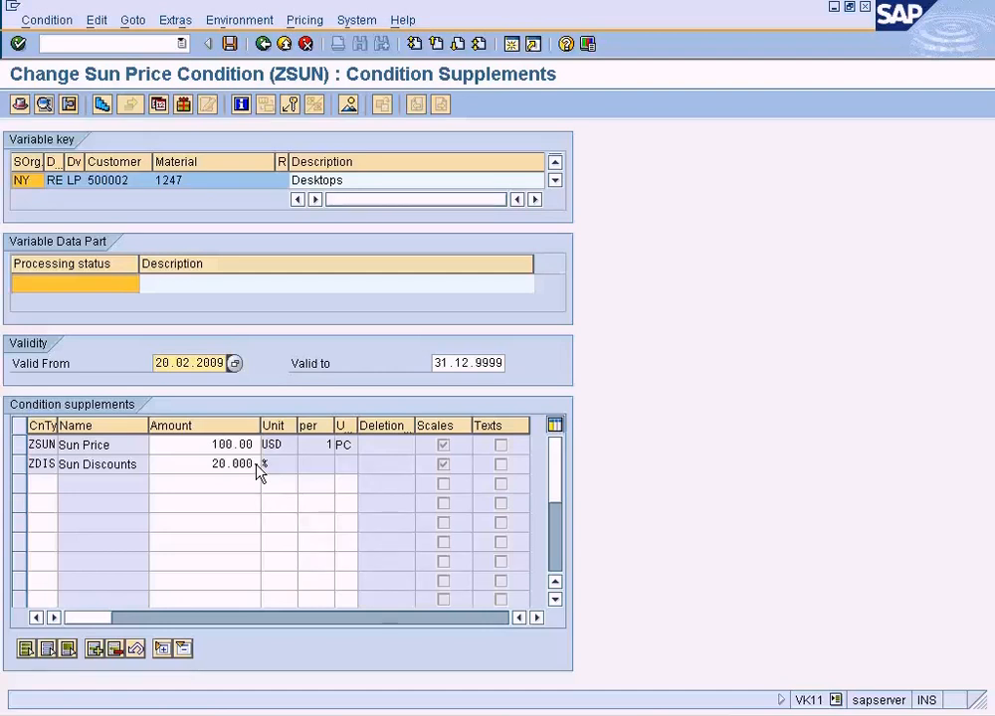
# Return to the open standard order, set the quantity of item 10 to 35 and display its pricing conditions.
pyautogui.click(262, 712)
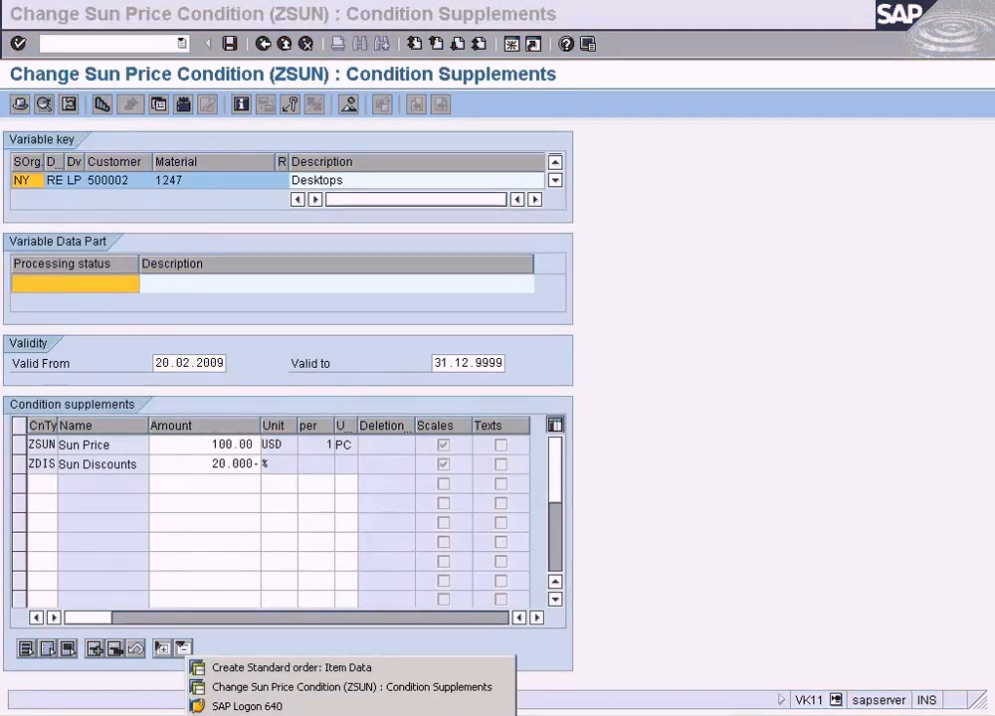
pyautogui.click(264, 668)
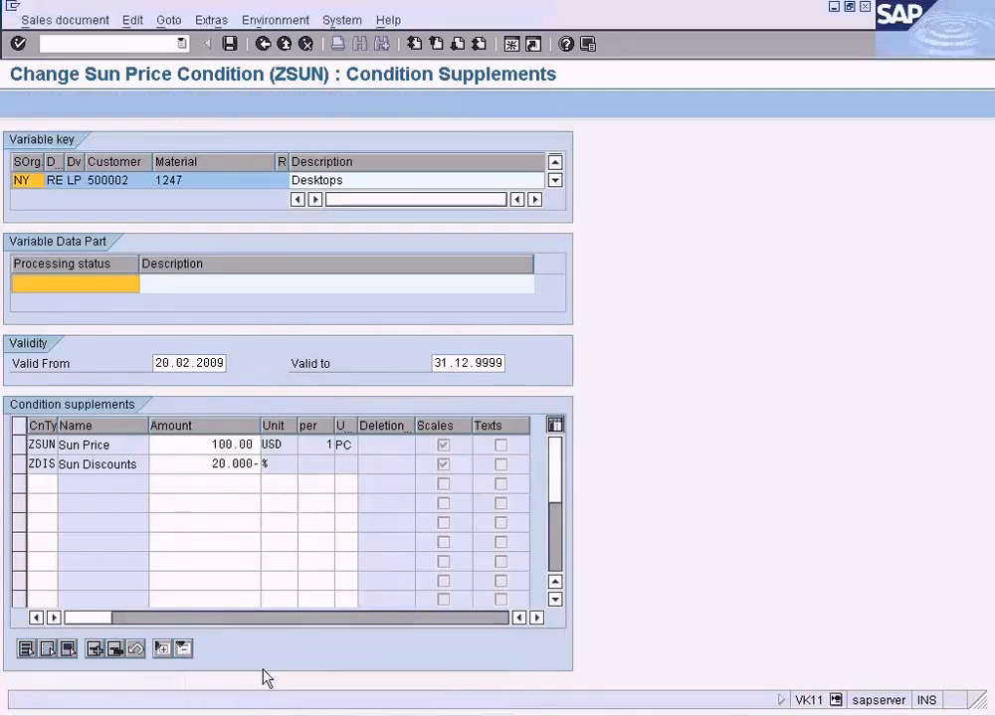
pyautogui.click(267, 47)
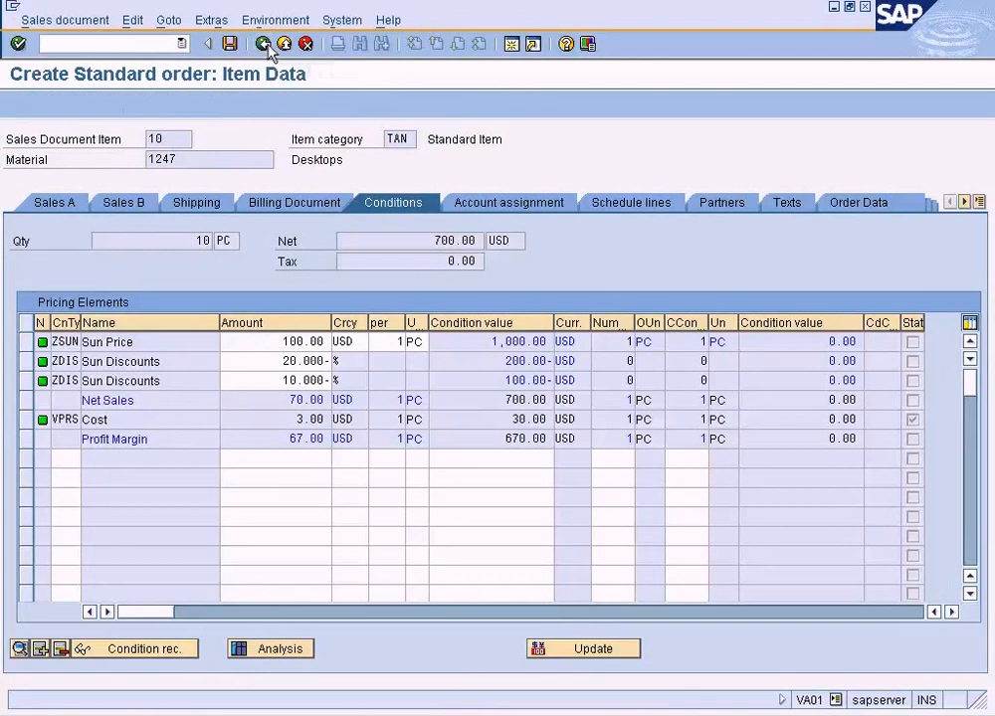
pyautogui.doubleClick(263, 505)
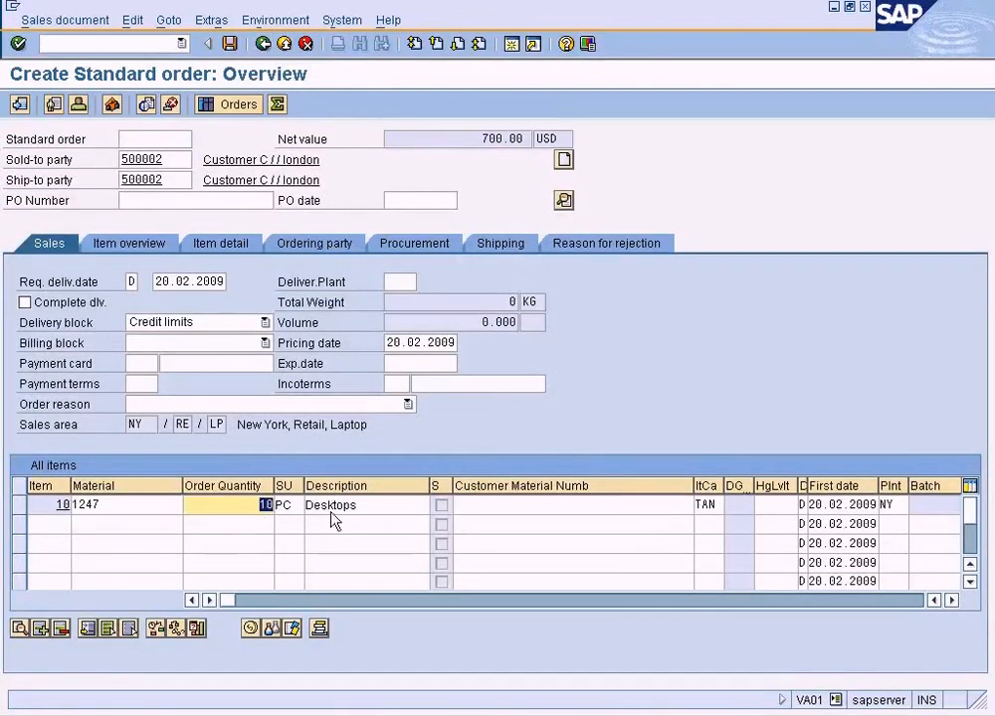
pyautogui.write('35')
pyautogui.press('Return')
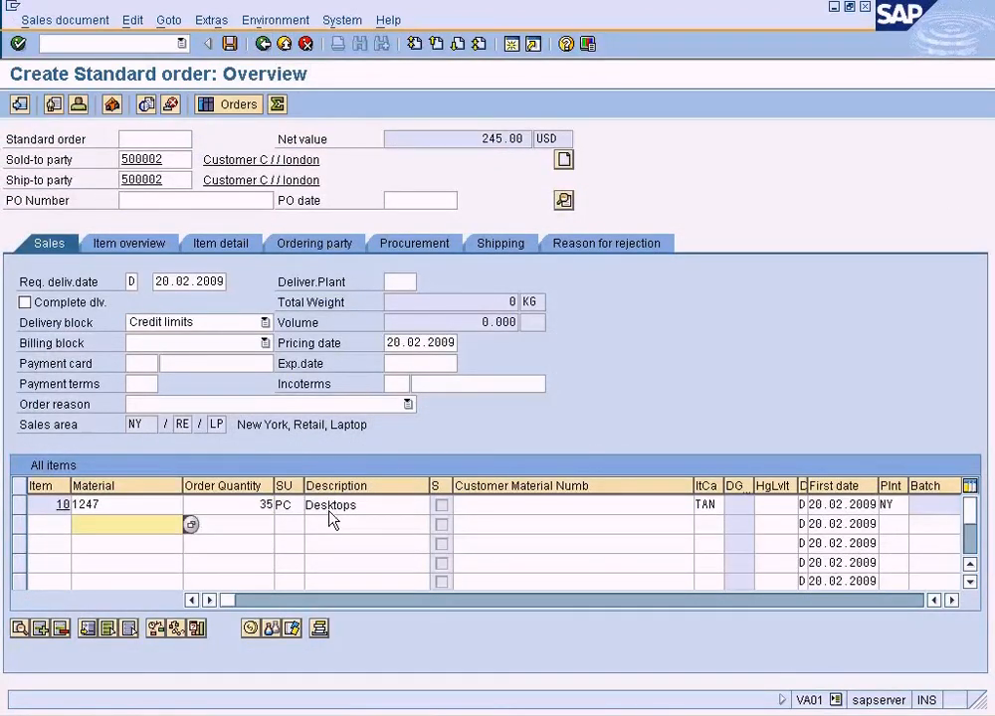
pyautogui.click(21, 508)
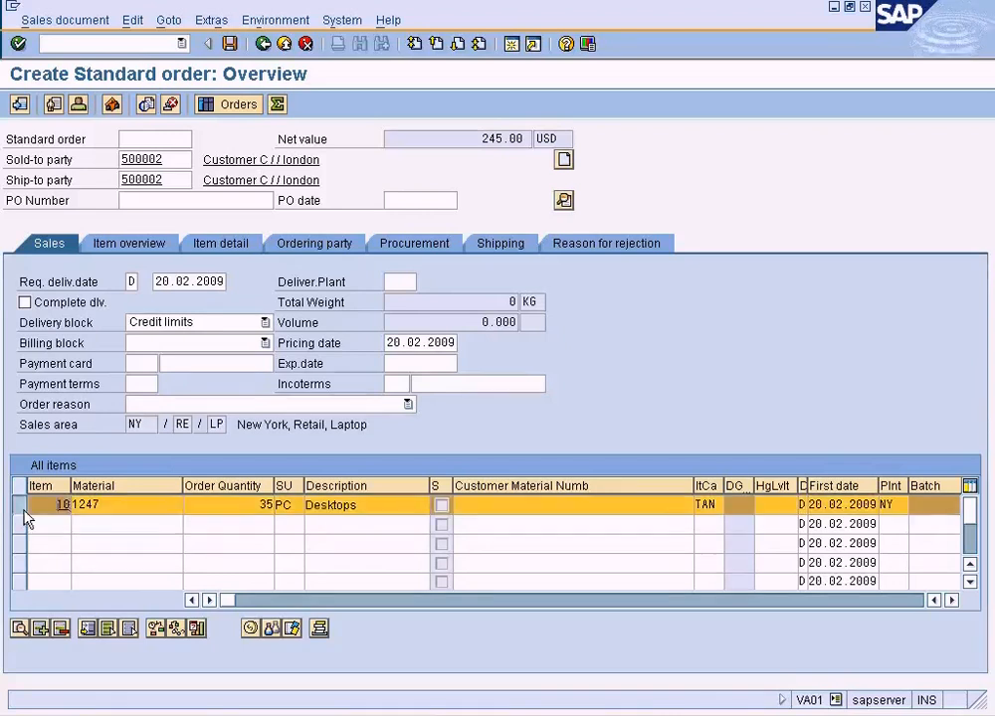
pyautogui.click(250, 628)
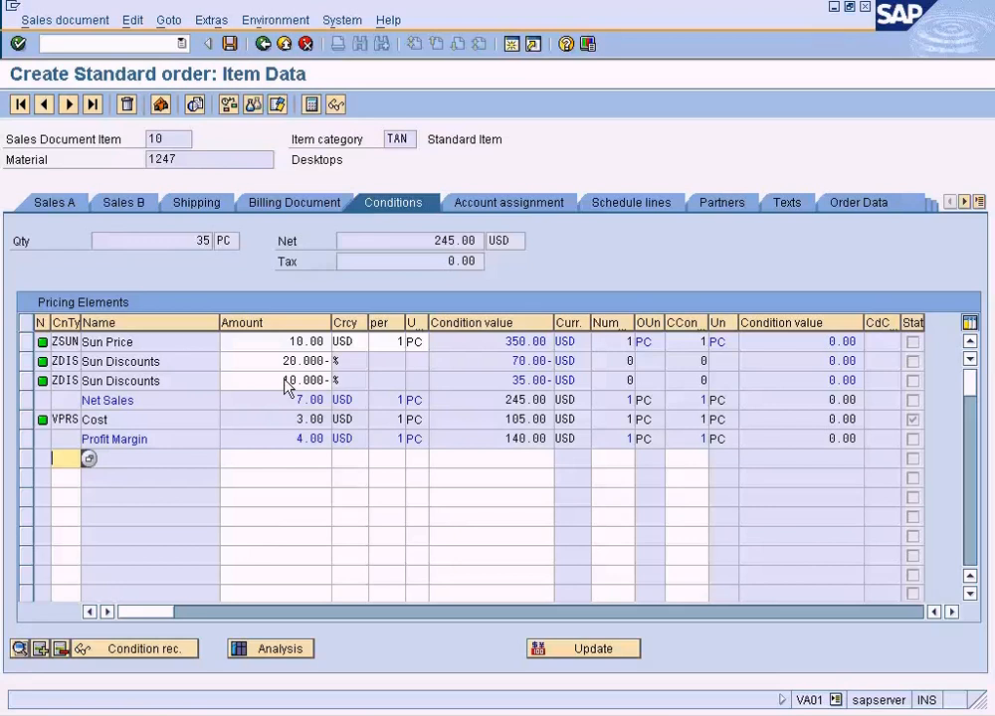
# Switch to the ZSUN condition session and examine the scale quantity and amount of the ZDIS supplement.
pyautogui.hotkey('alt', 'Tab')
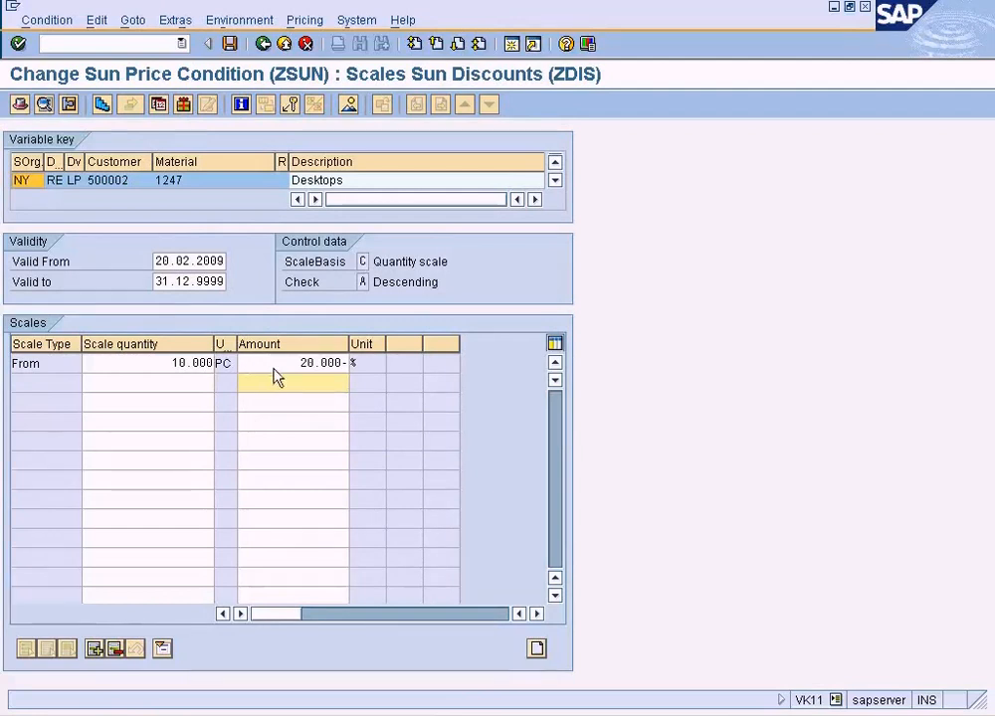
pyautogui.click(264, 44)
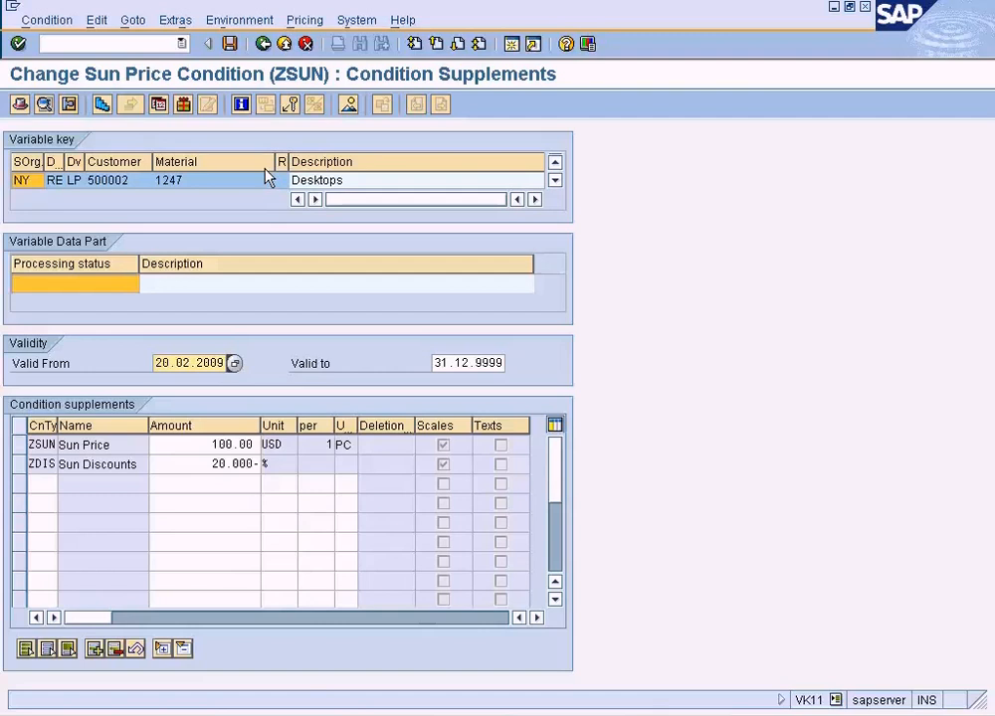
pyautogui.click(209, 466)
pyautogui.doubleClick(206, 467)
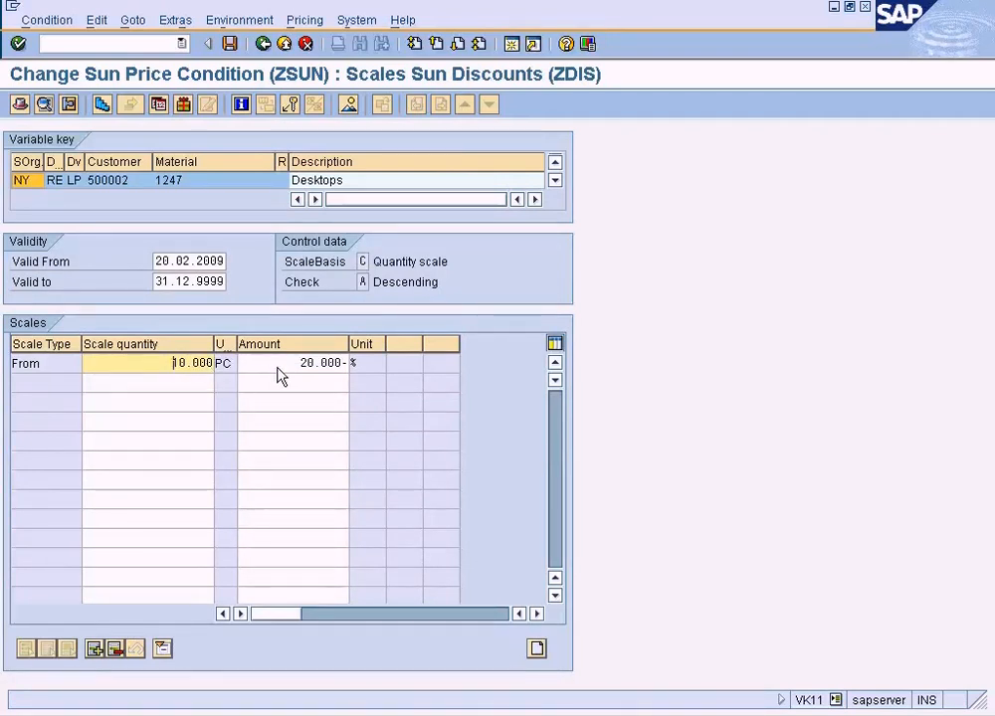
pyautogui.press('Tab')
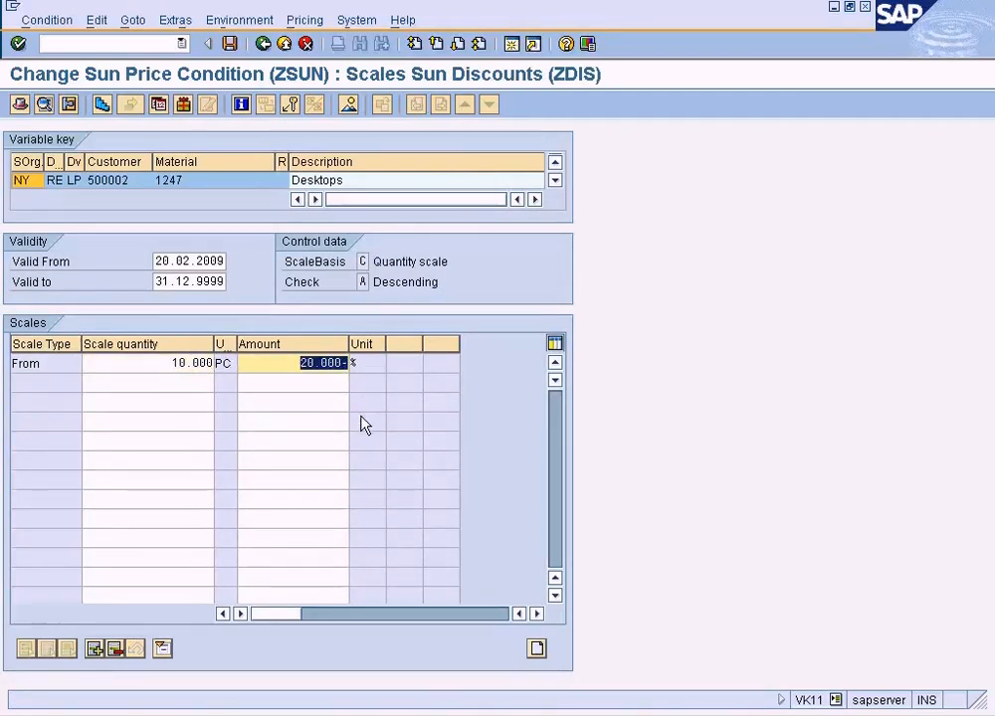
pyautogui.click(288, 106)
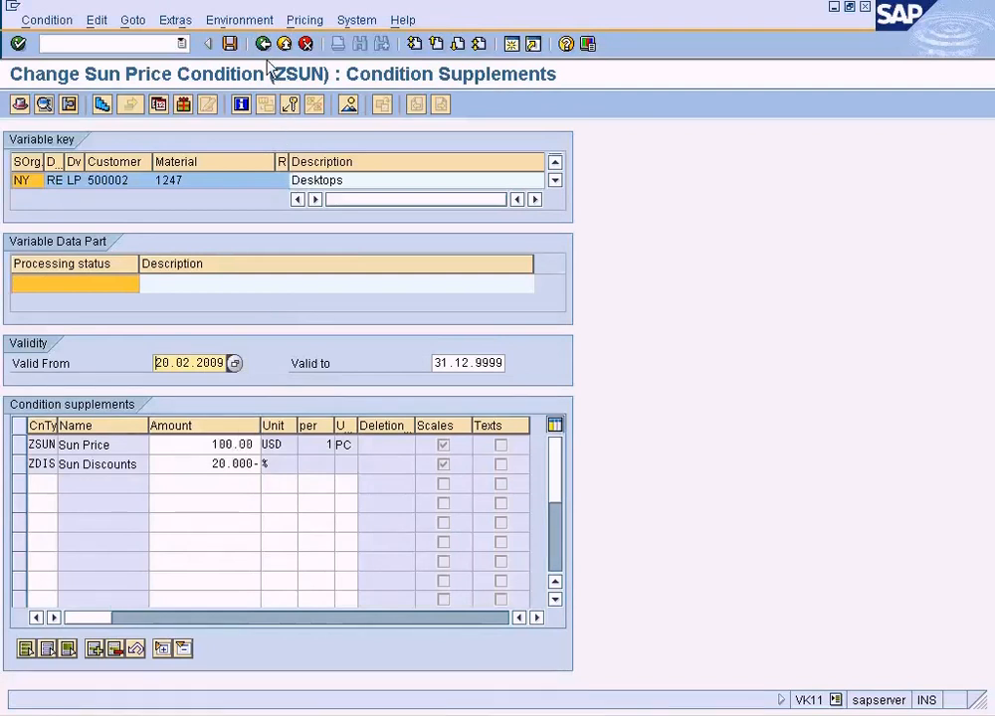
# Return to the ZSUN overview and examine the scale quantities and amounts of the record for material 1247.
pyautogui.doubleClick(209, 444)
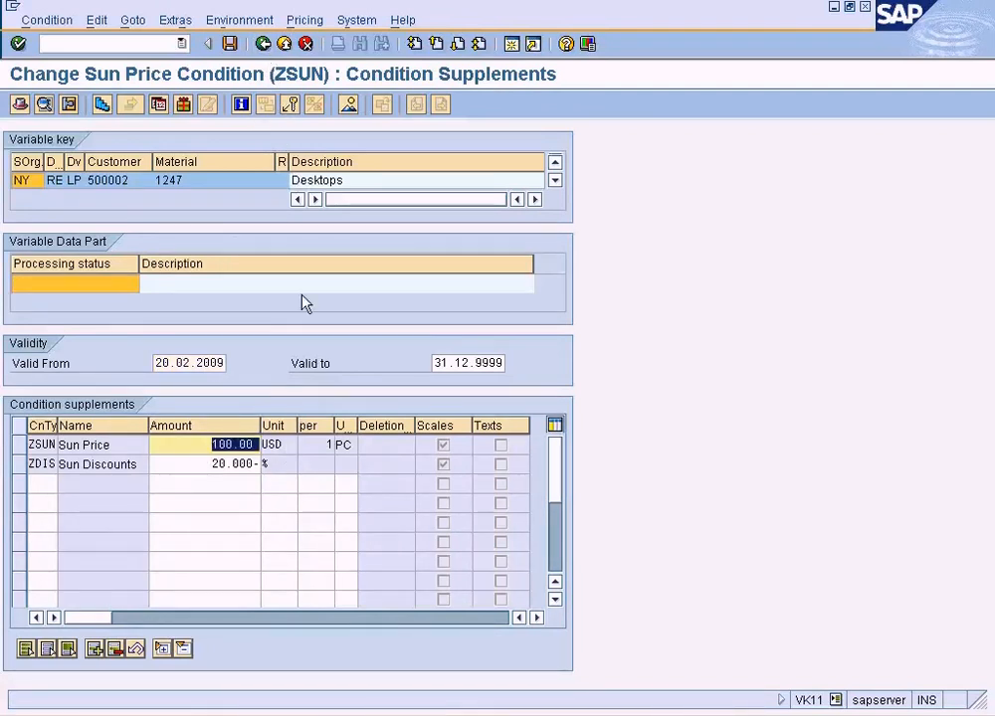
pyautogui.click(261, 47)
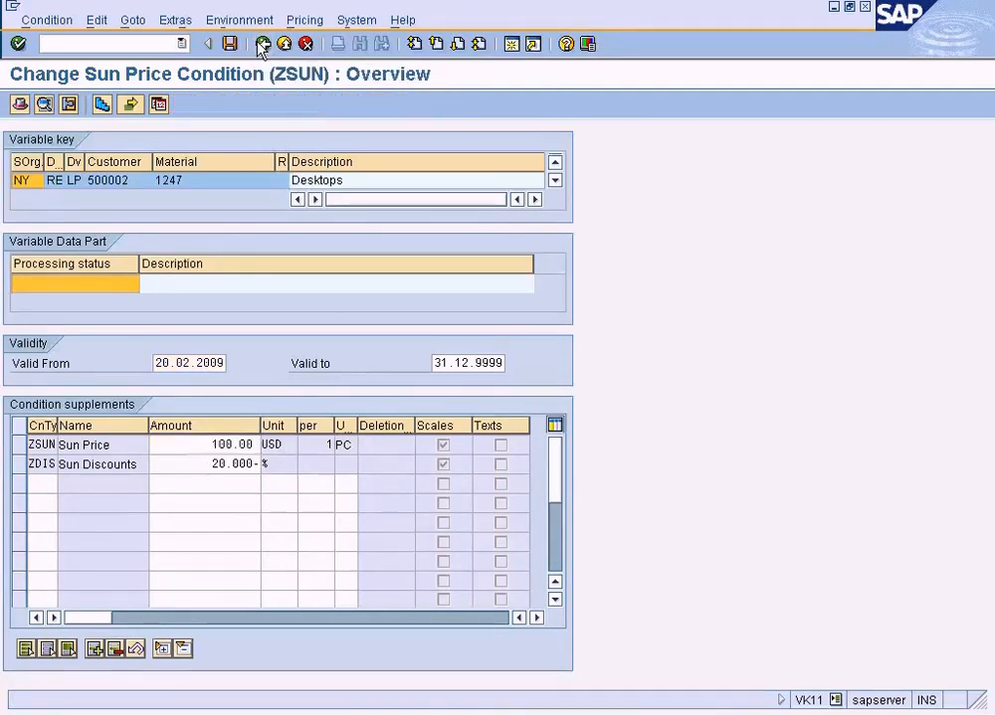
pyautogui.click(351, 307)
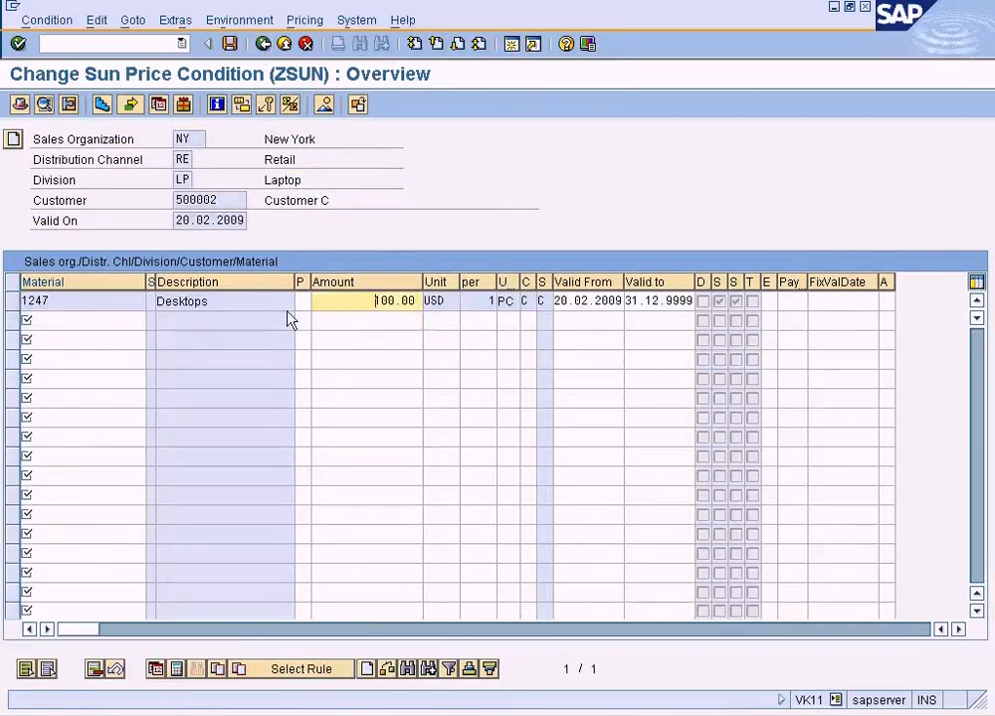
pyautogui.click(13, 300)
pyautogui.click(103, 105)
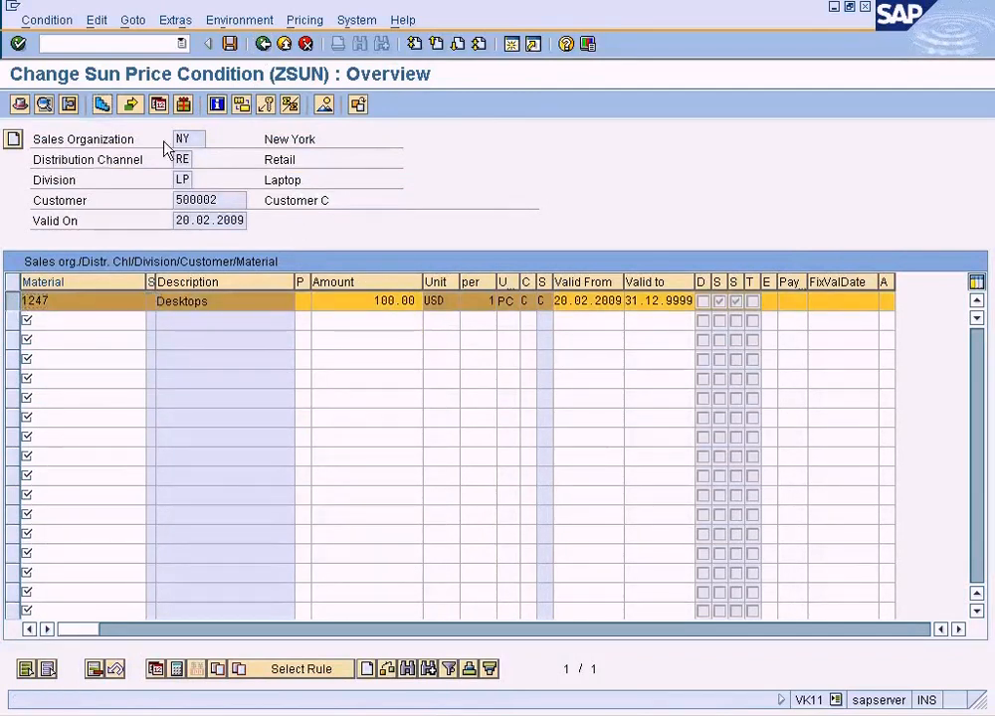
pyautogui.moveTo(196, 364); pyautogui.dragTo(244, 371)
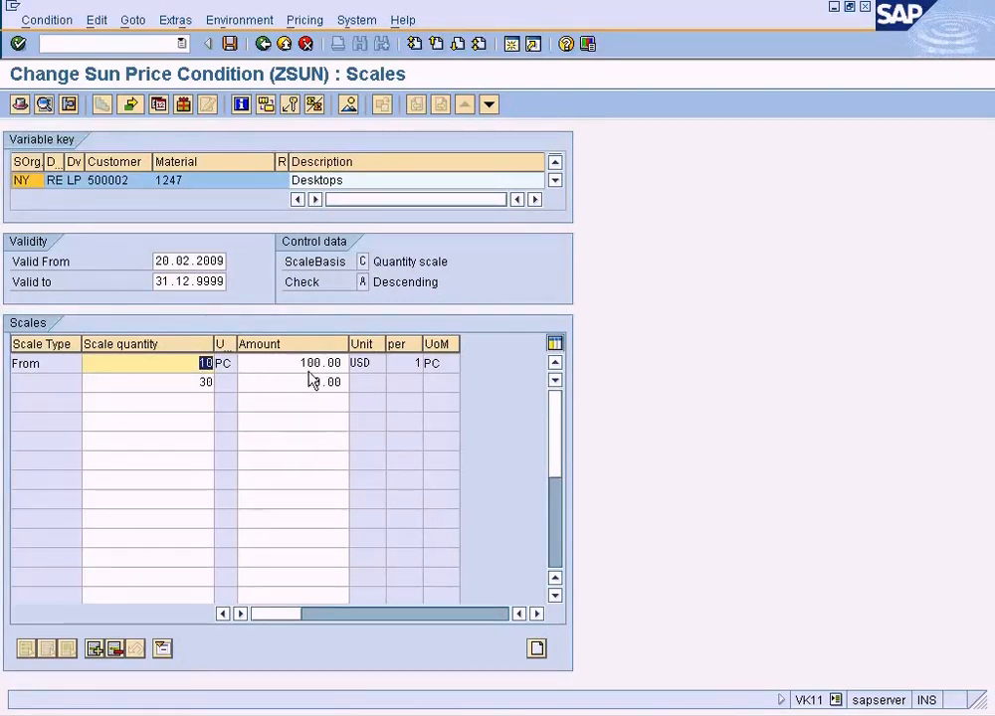
pyautogui.moveTo(278, 366); pyautogui.dragTo(366, 372)
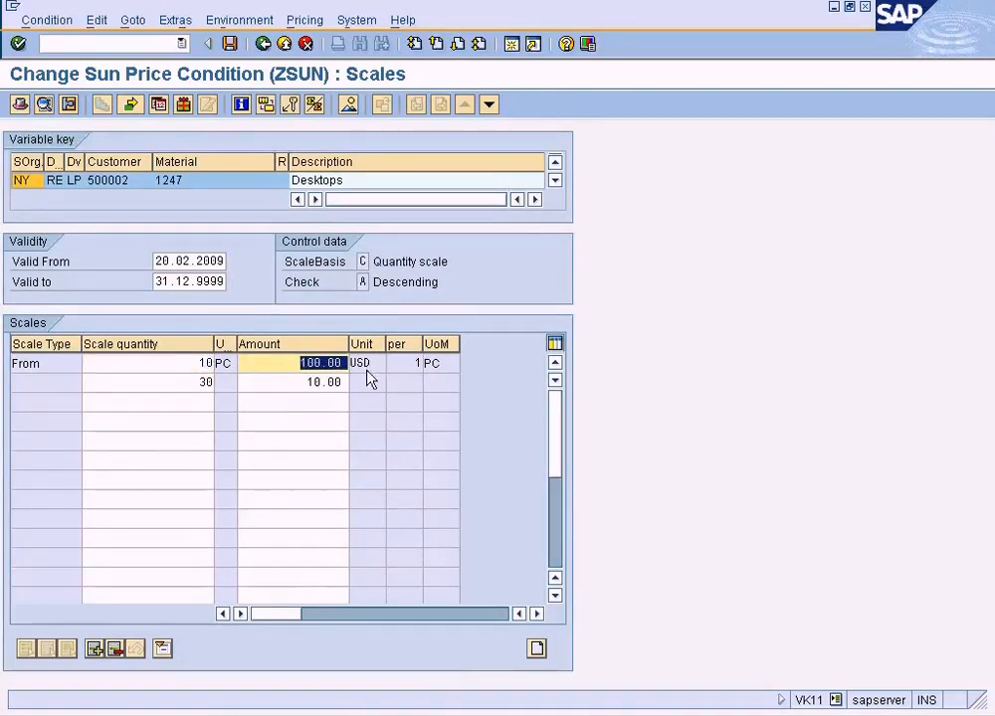
# Examine the amounts in the ZSUN scale, switch to Paint and mark the example material prices with their discount percentages.
pyautogui.moveTo(187, 391); pyautogui.dragTo(388, 397)
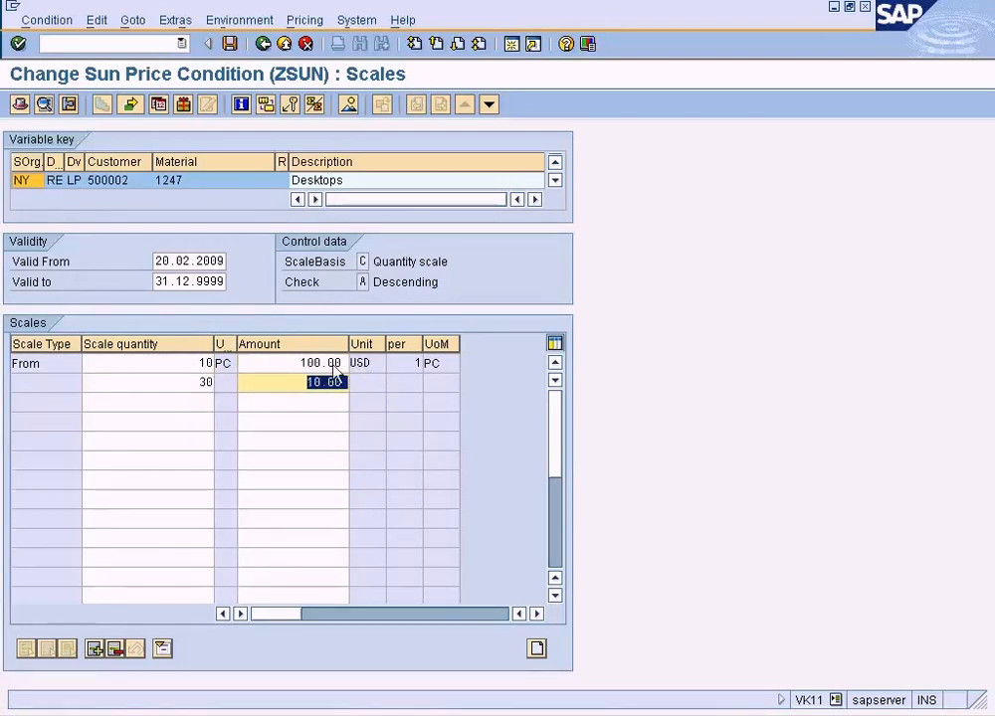
pyautogui.moveTo(284, 365); pyautogui.dragTo(363, 371)
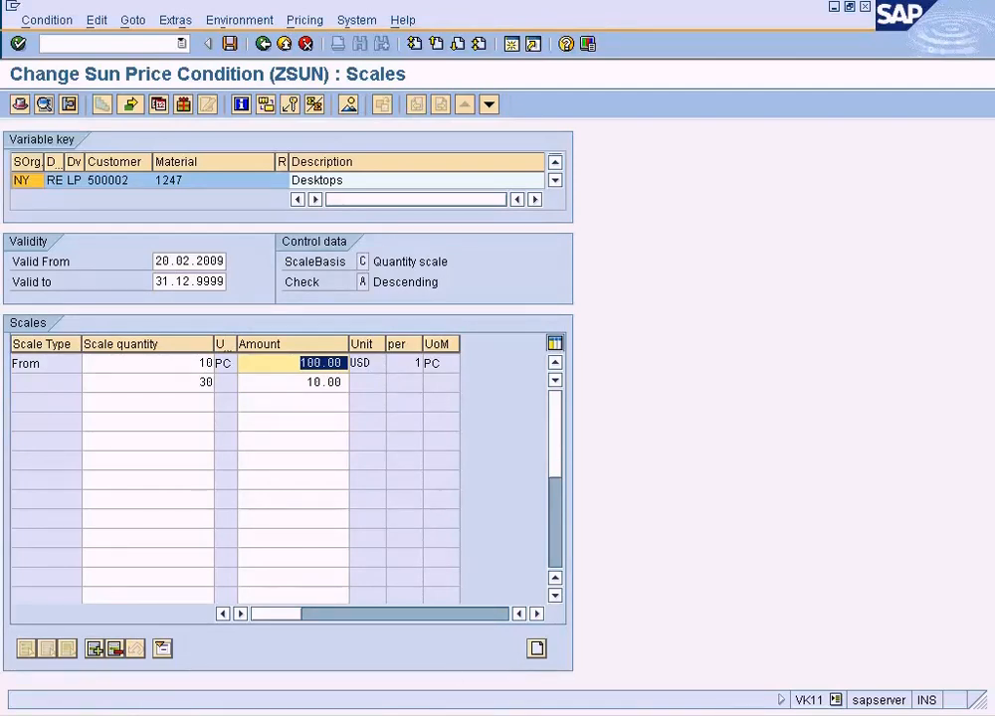
pyautogui.hotkey('alt', 'Tab')
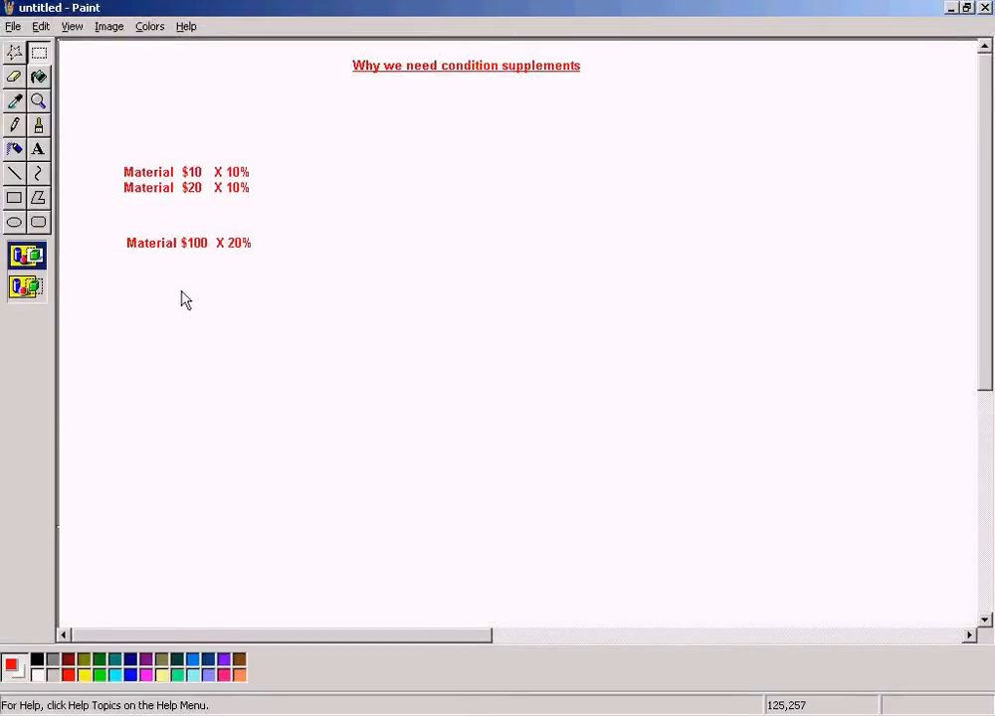
pyautogui.moveTo(227, 228); pyautogui.dragTo(288, 255)
pyautogui.click(249, 287)
pyautogui.moveTo(177, 228); pyautogui.dragTo(213, 269)
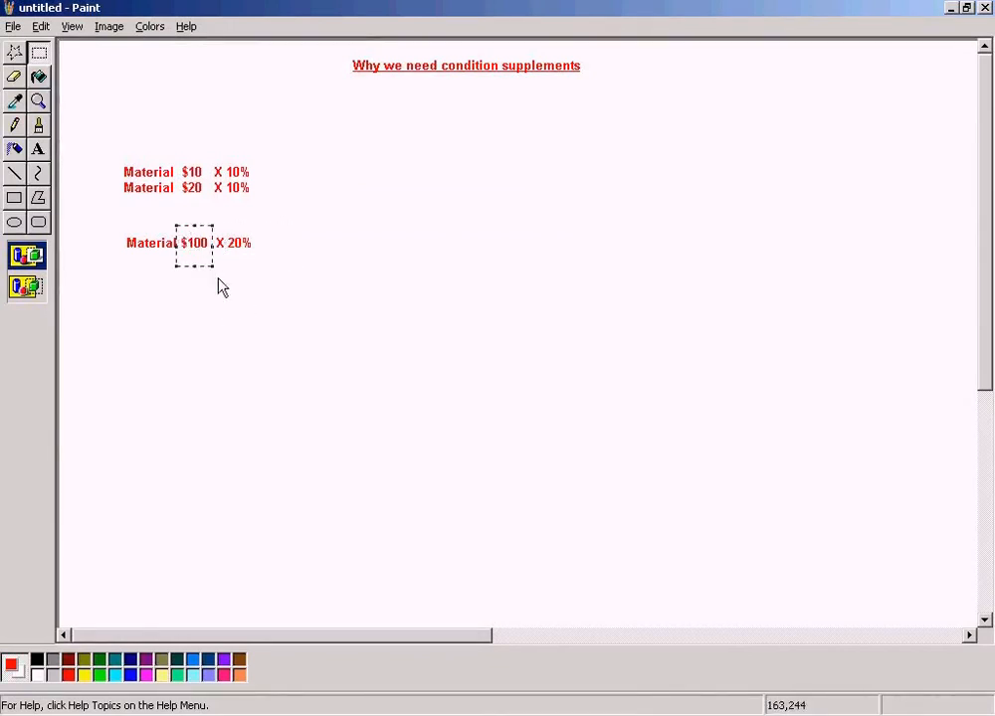
pyautogui.click(261, 328)
pyautogui.moveTo(229, 145); pyautogui.dragTo(262, 204)
pyautogui.click(266, 220)
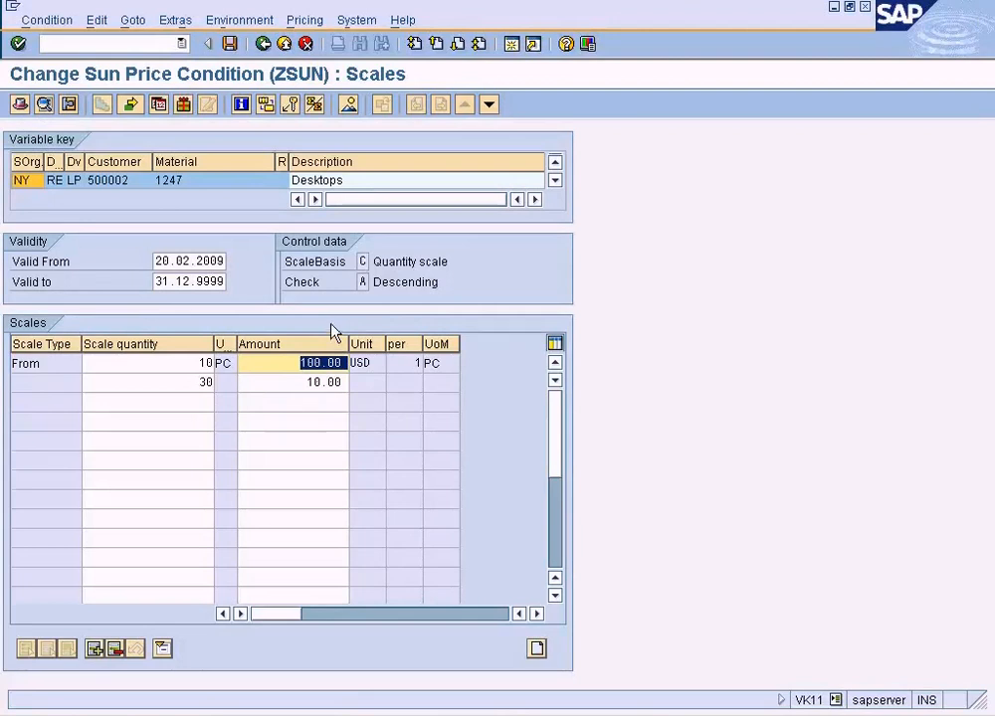
# Return to the ZSUN overview, open the condition supplements of material 1247 and inspect the scale of the ZDIS supplement.
pyautogui.click(264, 45)
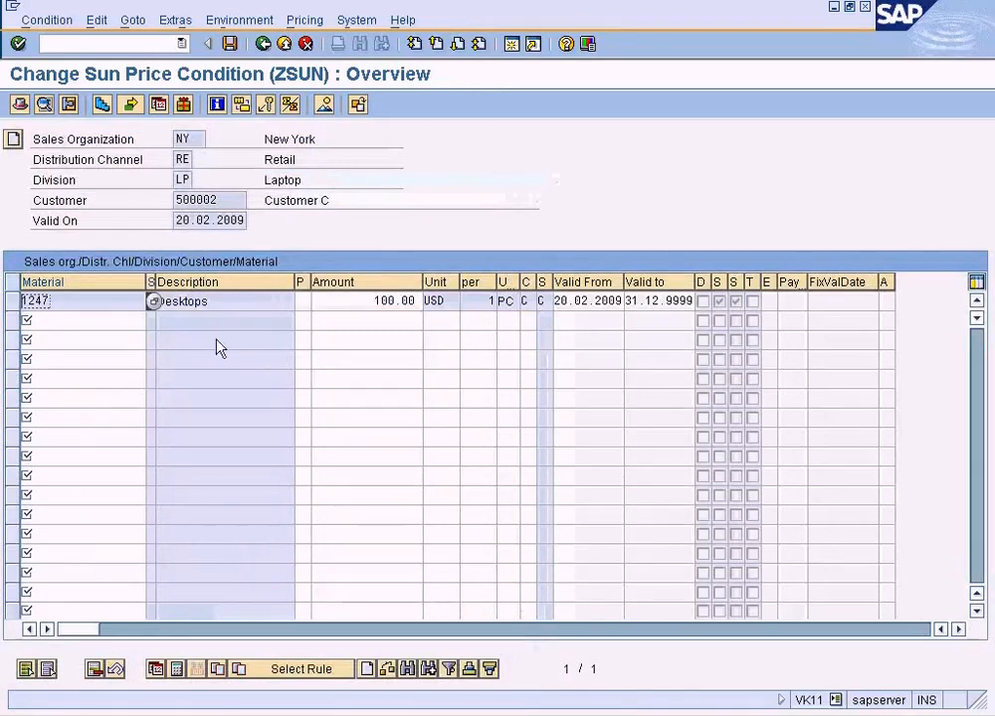
pyautogui.click(132, 20)
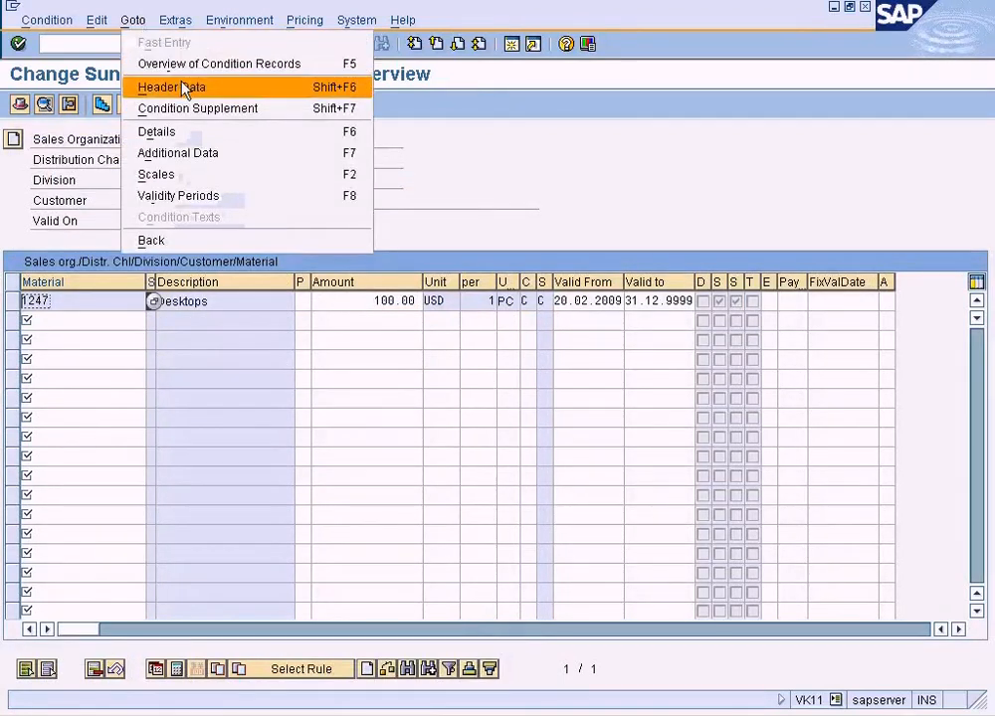
pyautogui.click(239, 140)
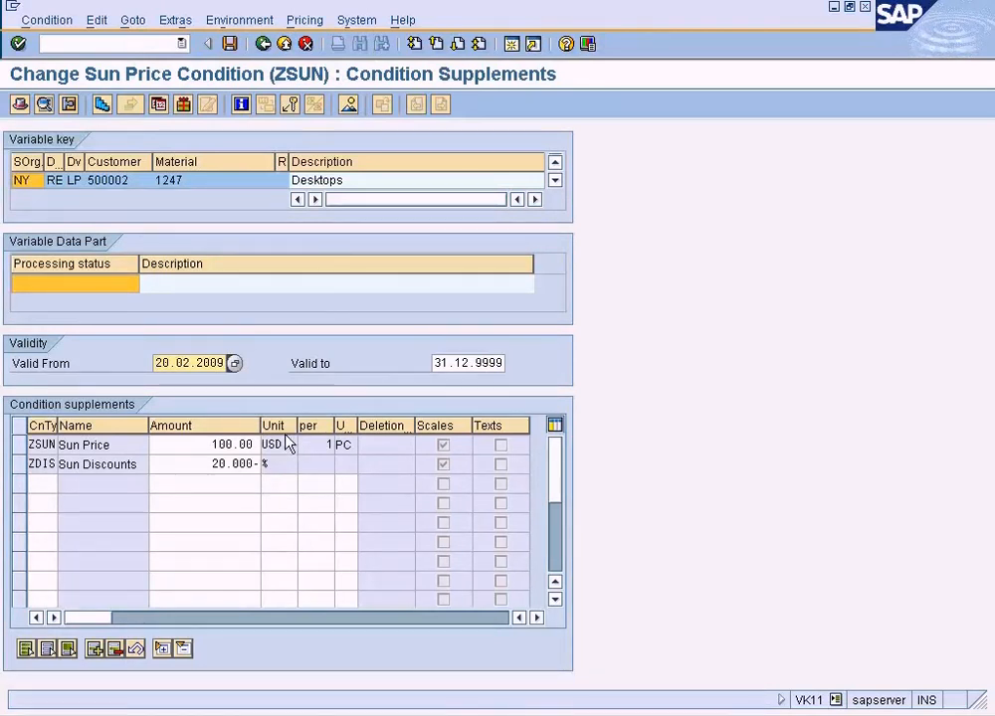
pyautogui.click(234, 470)
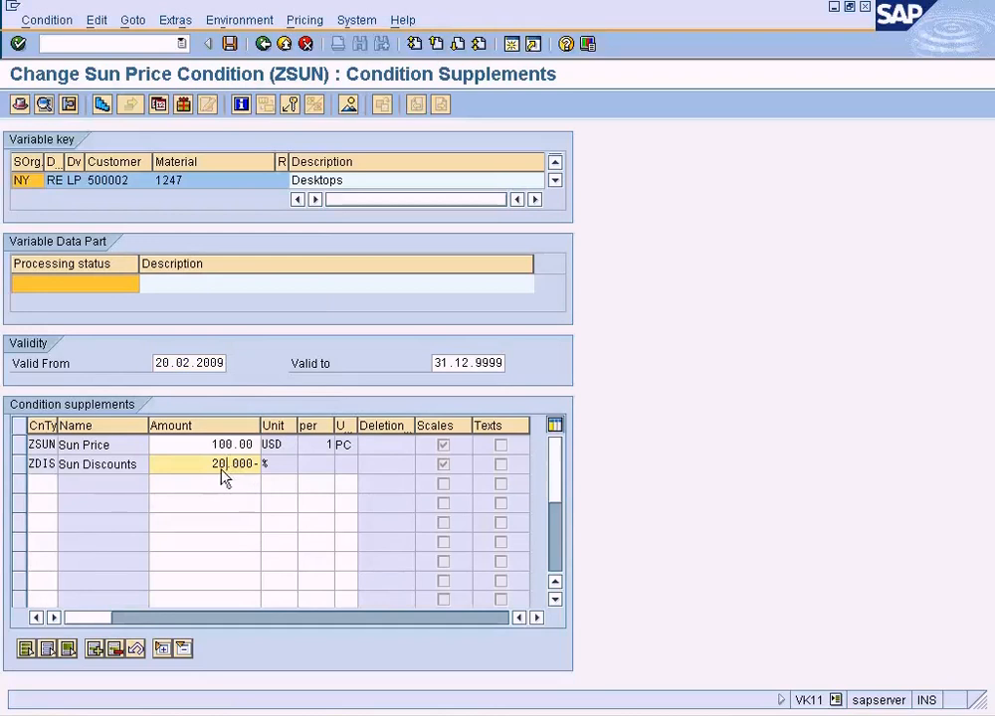
pyautogui.doubleClick(212, 475)
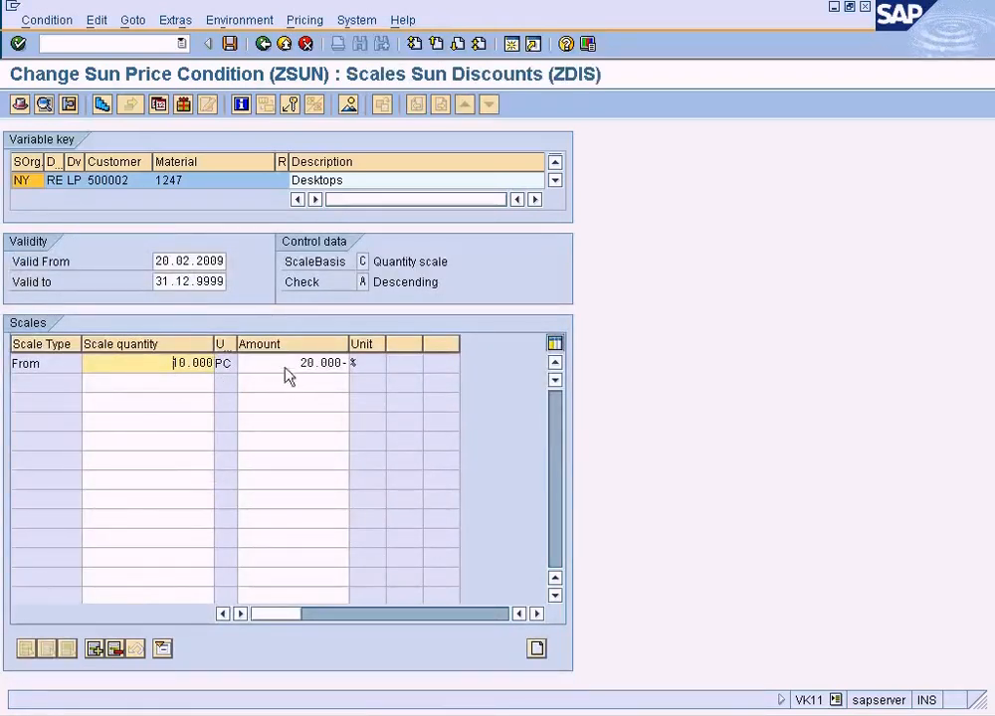
pyautogui.moveTo(284, 366); pyautogui.dragTo(356, 368)
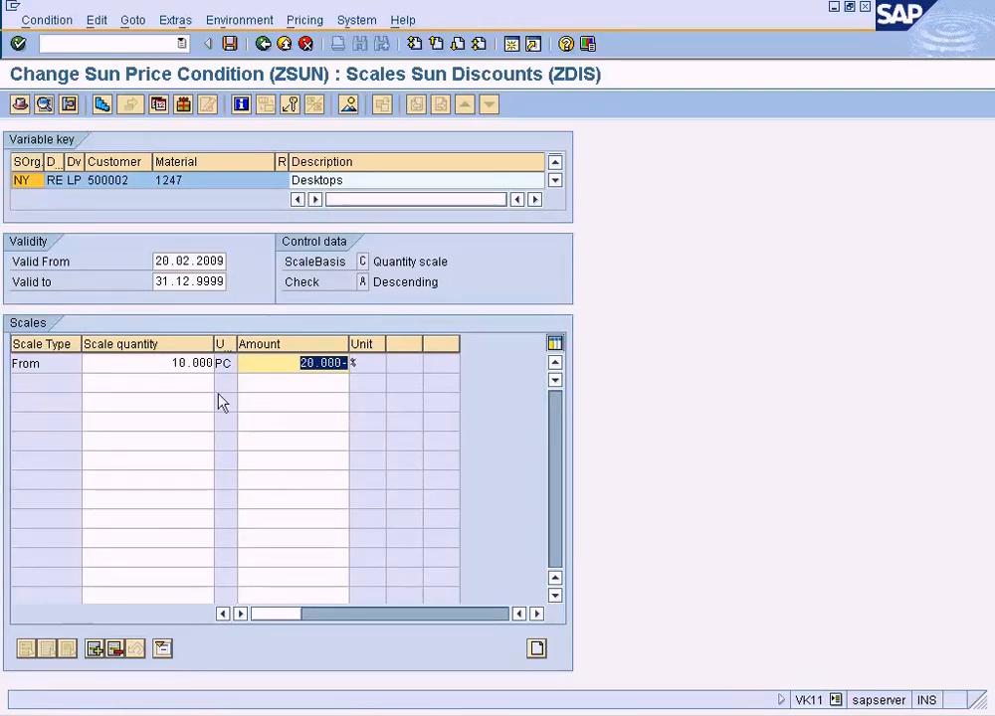
# Add a second line to the ZDIS scale with a scale quantity of 20 and a discount of 25%.
pyautogui.press('Tab')
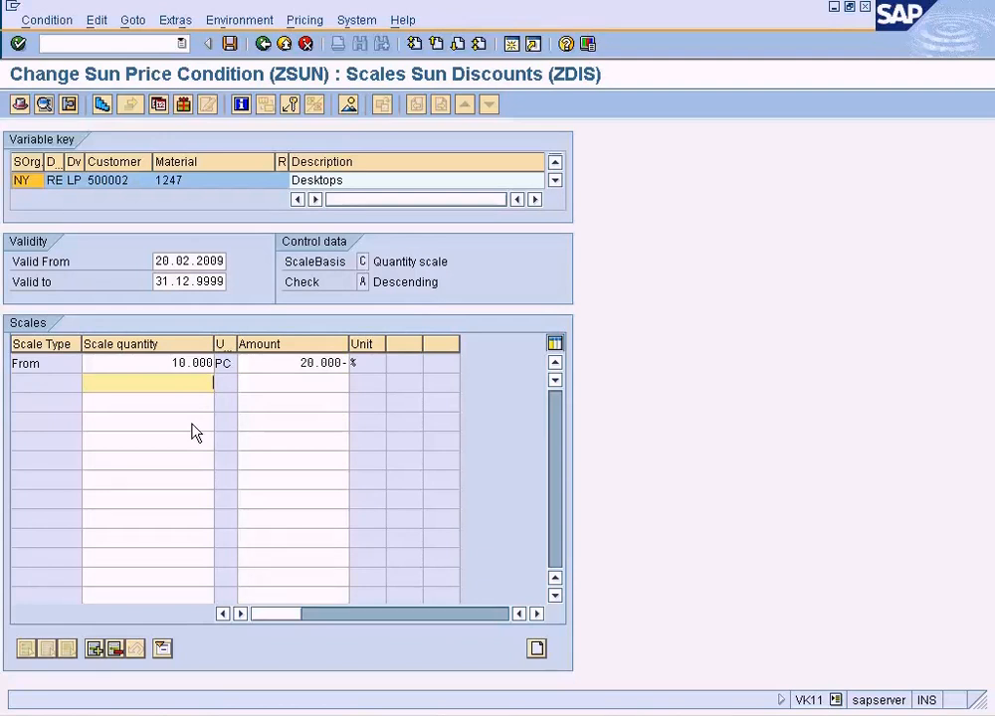
pyautogui.write('20')
pyautogui.press('Tab')
pyautogui.write('25')
pyautogui.press('Return')
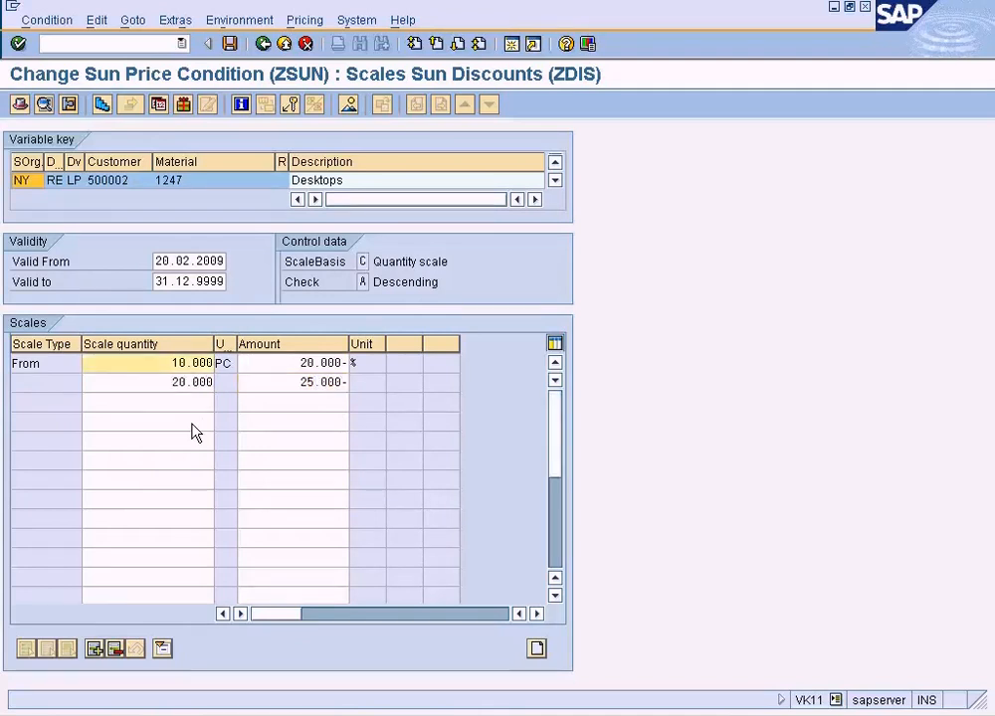
pyautogui.click(229, 45)
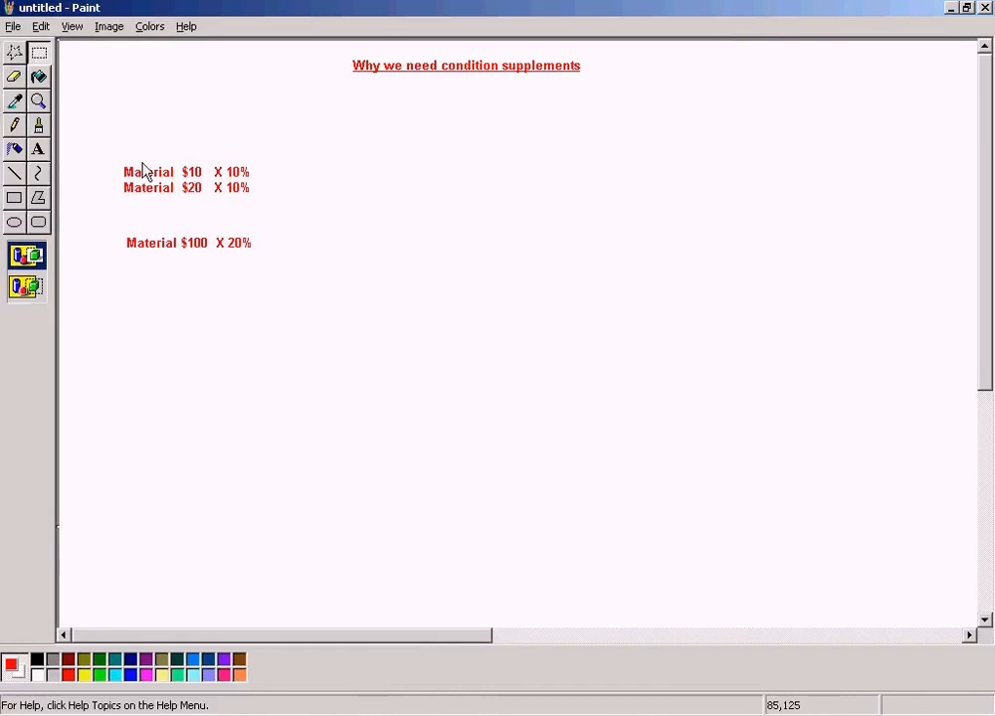
# Switch to the Paint notes and review all the material price and discount combinations together.
pyautogui.moveTo(104, 136)
pyautogui.mouseDown()
pyautogui.moveTo(127, 161)
pyautogui.moveTo(304, 261)
pyautogui.mouseUp()
pyautogui.click(67, 83)
pyautogui.click(421, 271)
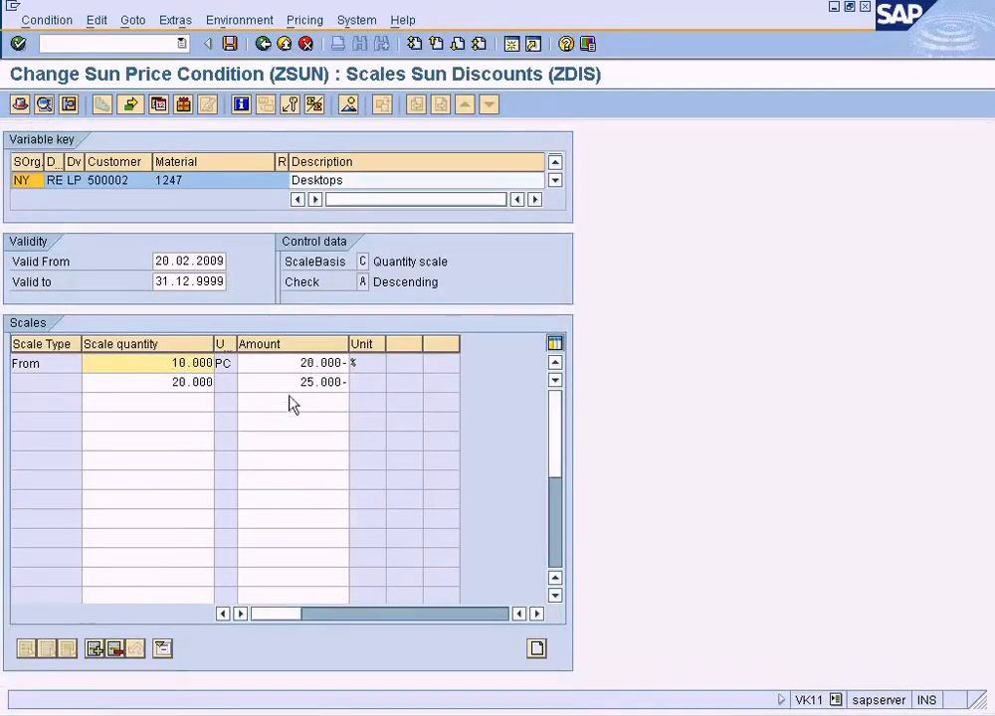
# Return to the ZDIS scale, check its second line and save the condition record.
pyautogui.click(269, 383)
pyautogui.click(167, 383)
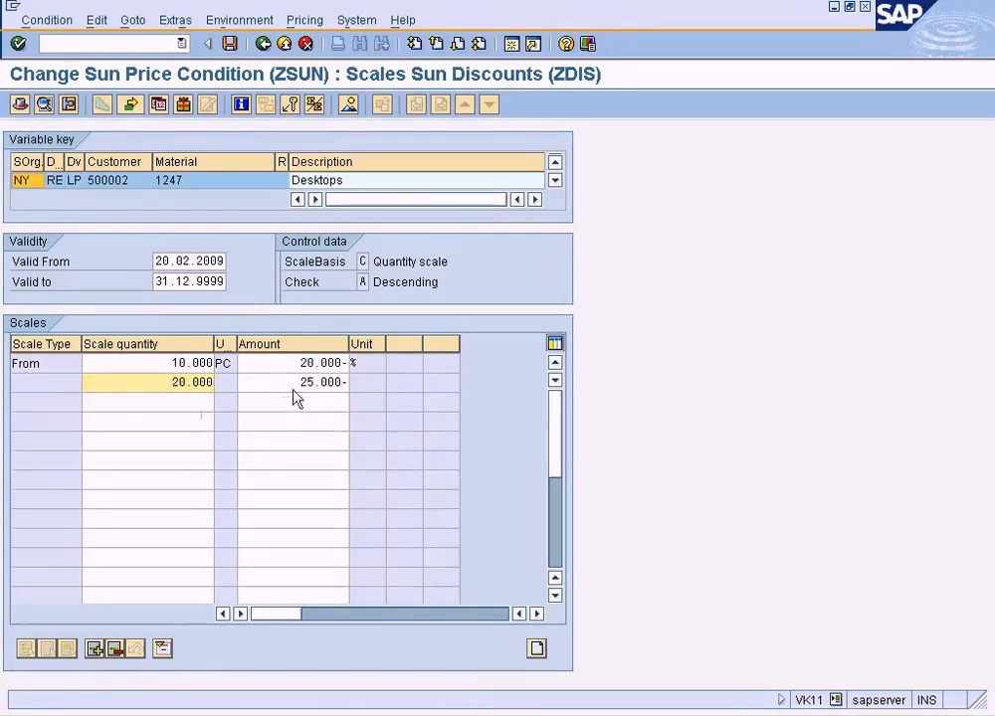
pyautogui.click(234, 46)
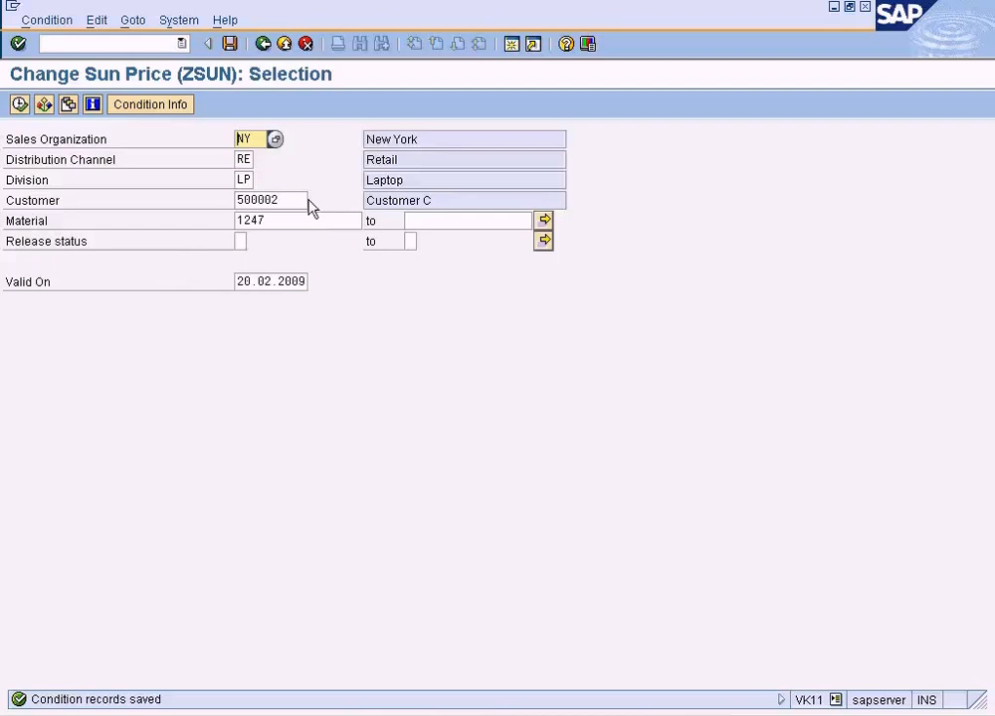
# Reopen the ZSUN record for material 1247 and display the scale of its ZDIS supplement.
pyautogui.click(19, 104)
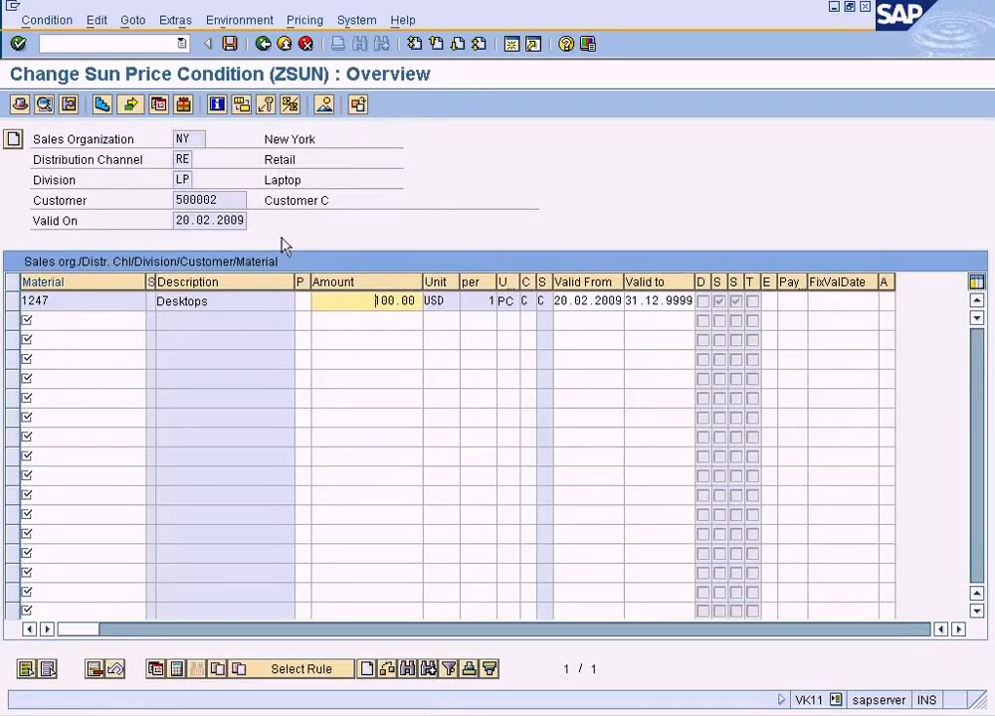
pyautogui.click(139, 24)
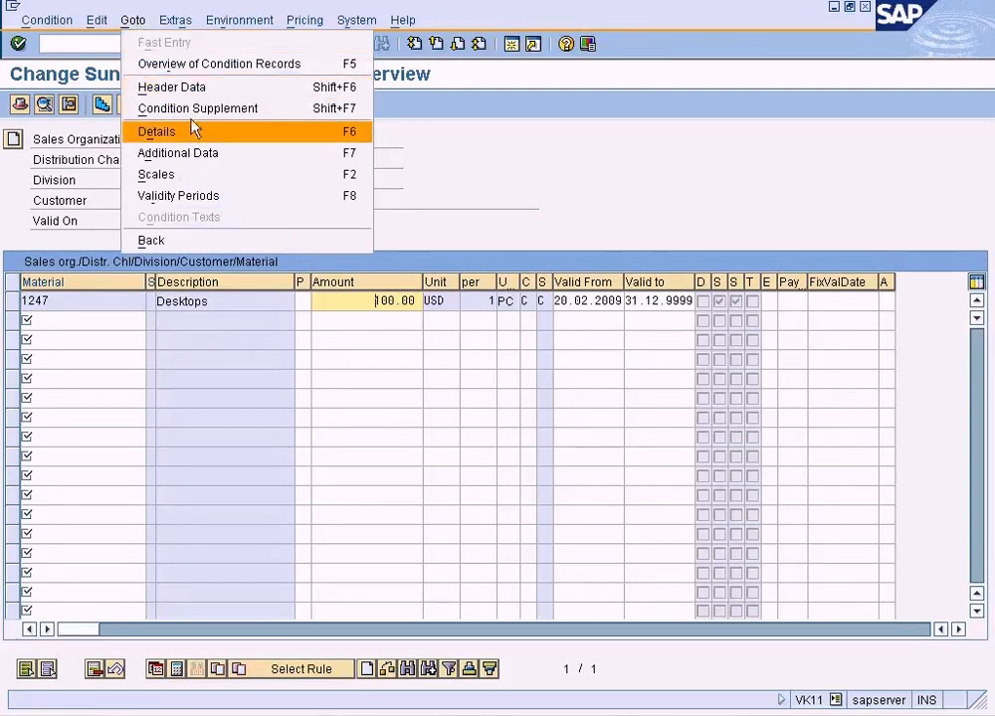
pyautogui.click(195, 109)
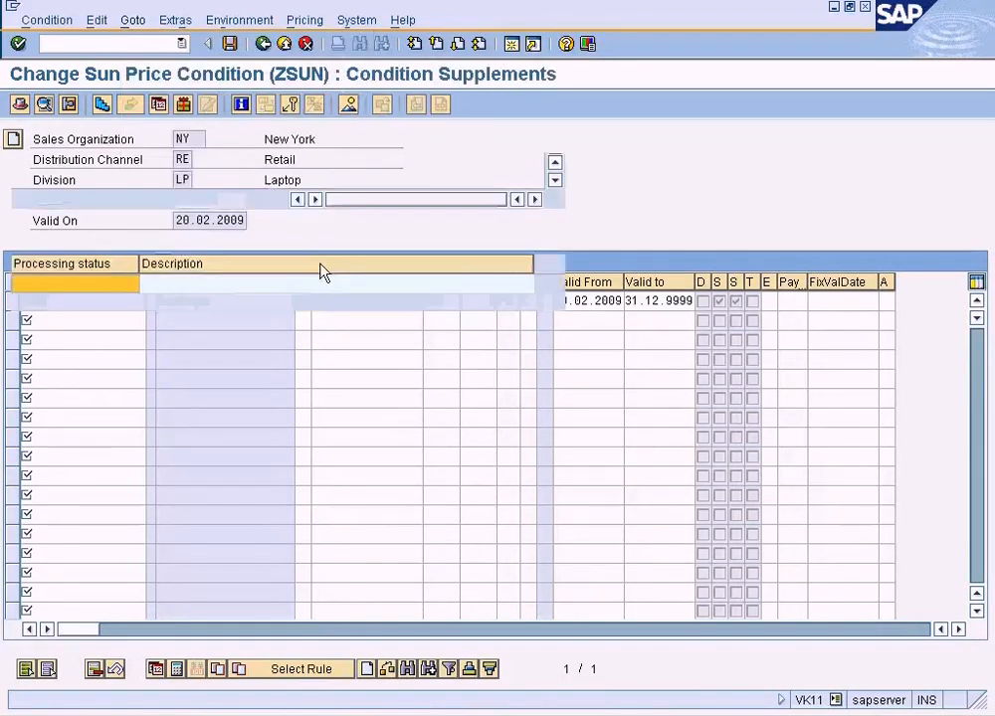
pyautogui.doubleClick(219, 470)
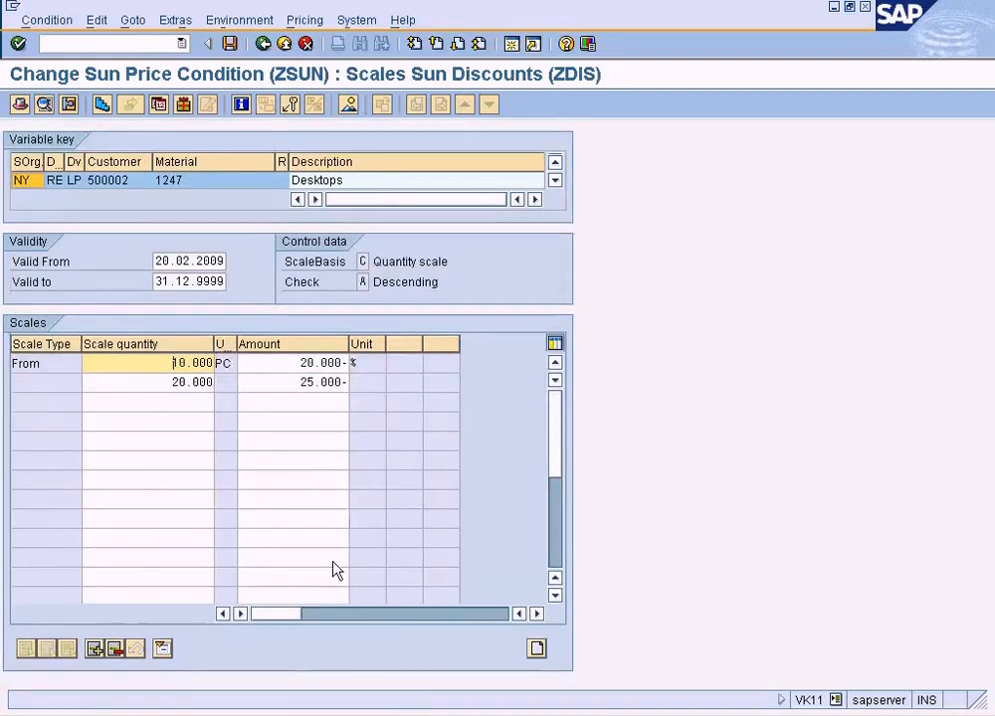
# Switch to the condition types customizing session, locate condition type ZSUN and open its details.
pyautogui.click(289, 715)
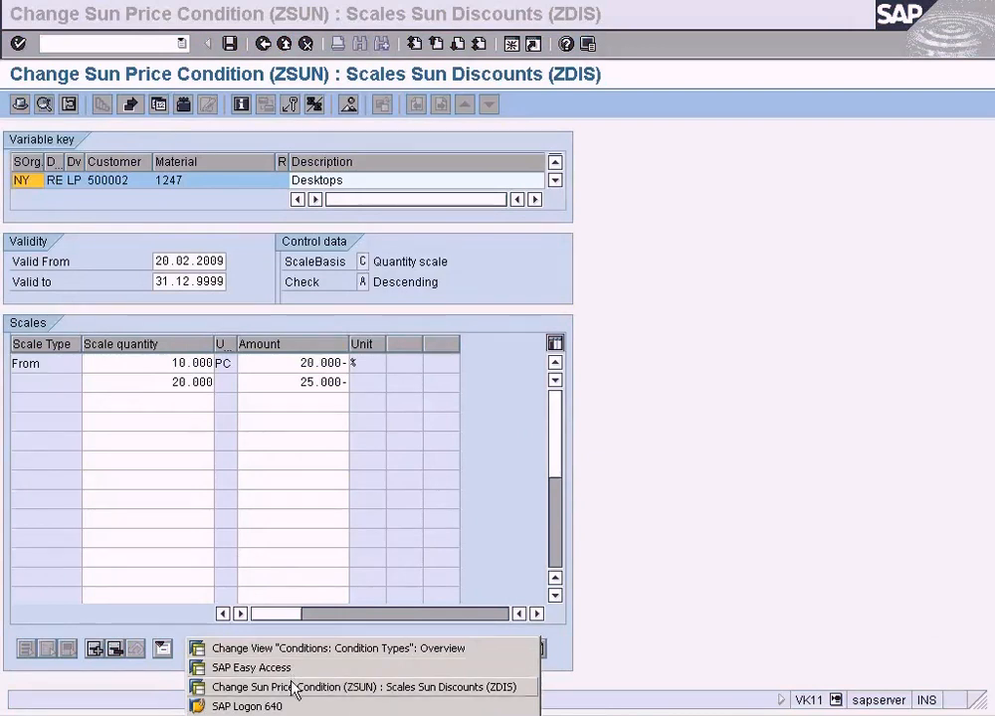
pyautogui.click(299, 649)
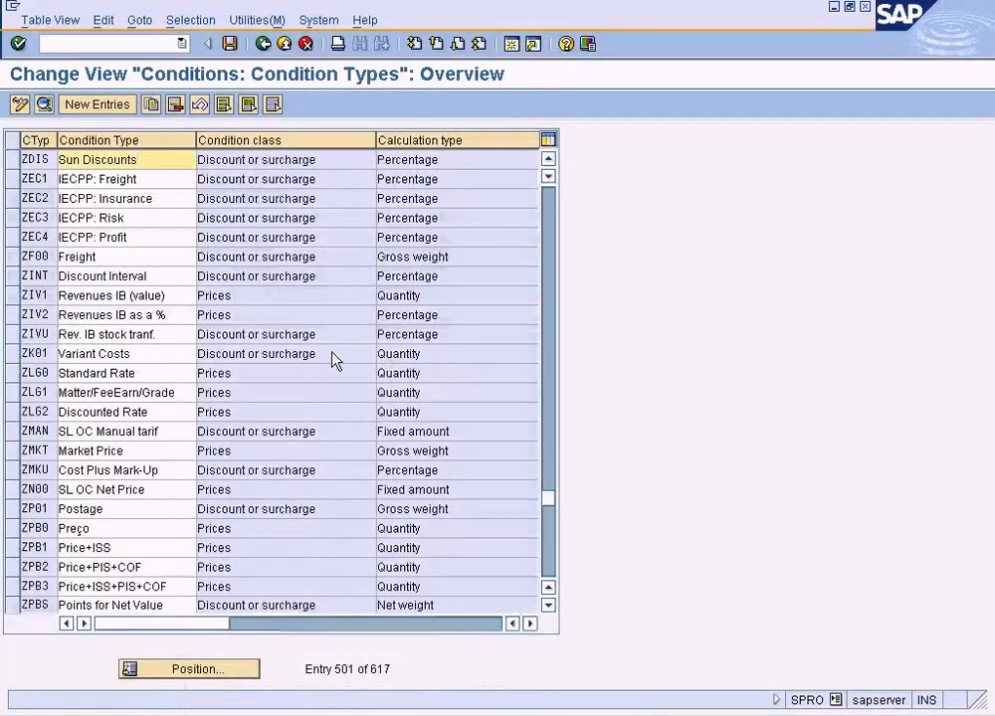
pyautogui.click(199, 669)
pyautogui.write('z')
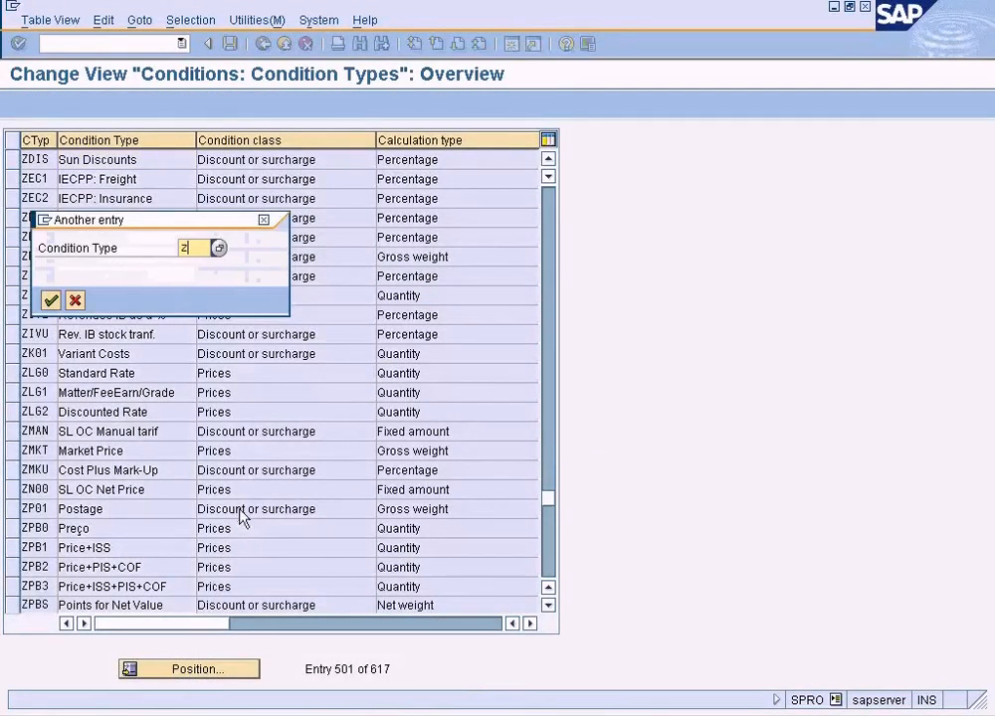
pyautogui.write('sun')
pyautogui.press('Return')
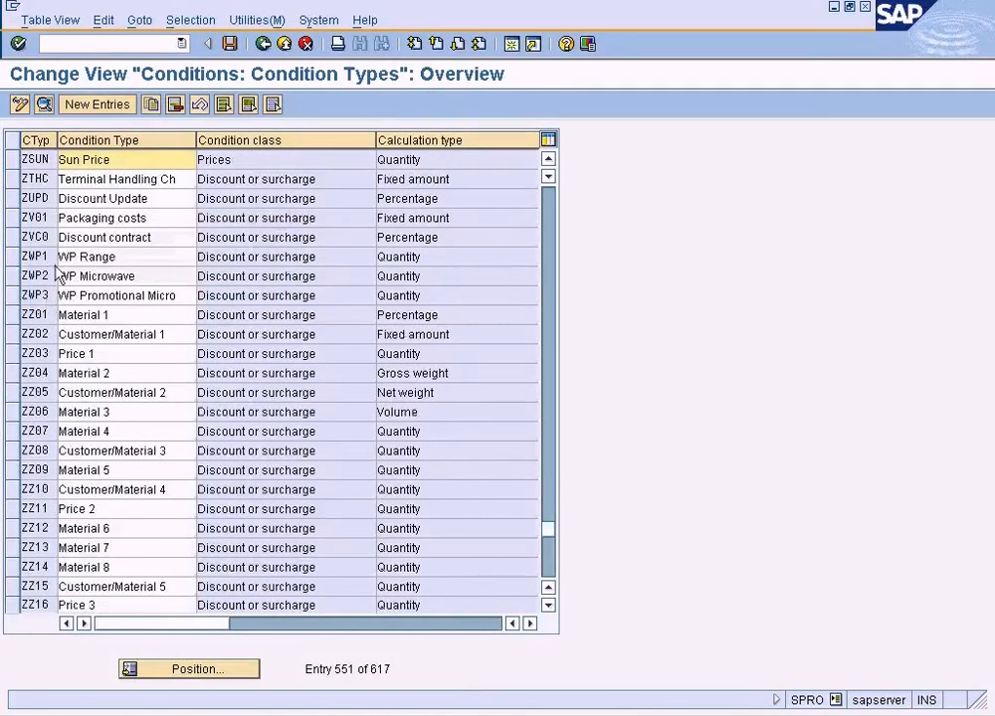
pyautogui.doubleClick(117, 161)
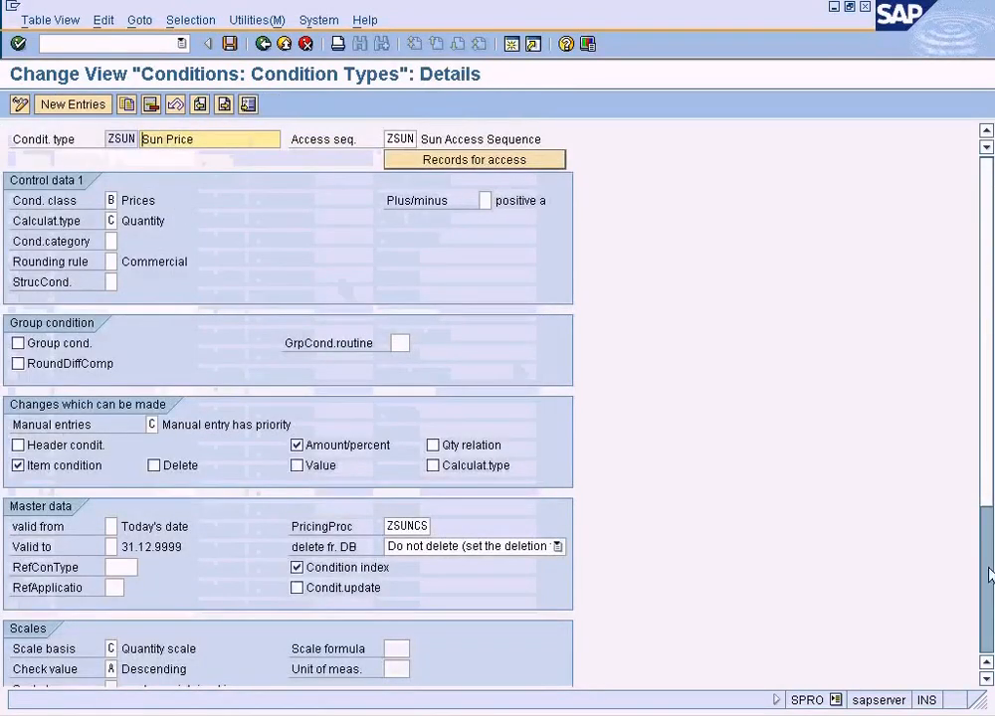
# Examine the available scale basis options for ZSUN, including the quantity scale, and close the list without applying a choice.
pyautogui.click(986, 680)
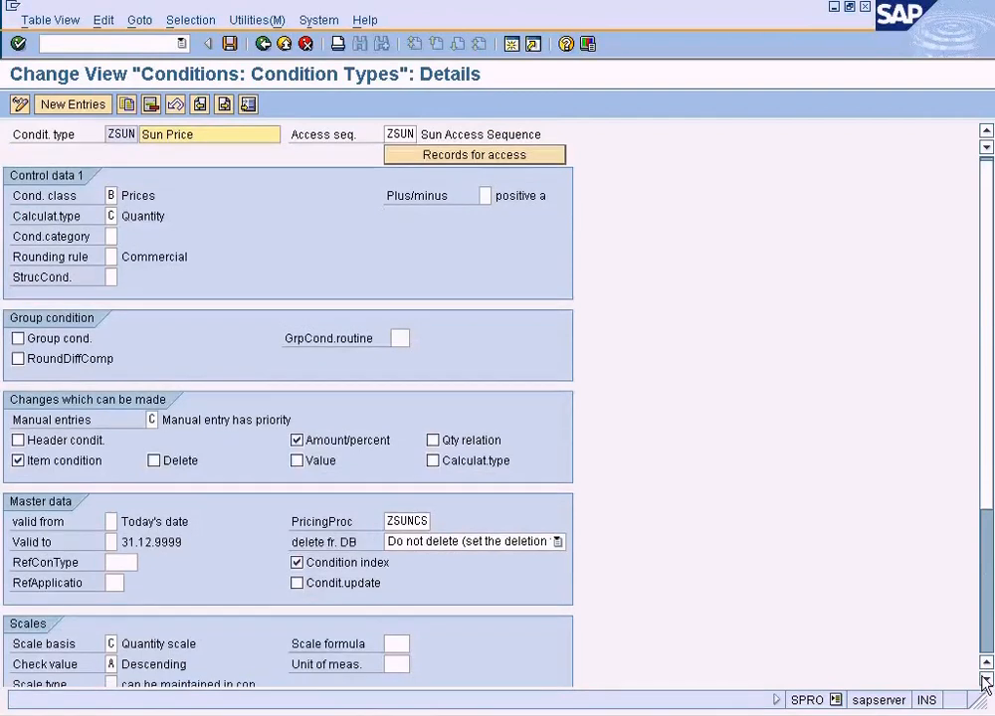
pyautogui.click(986, 680)
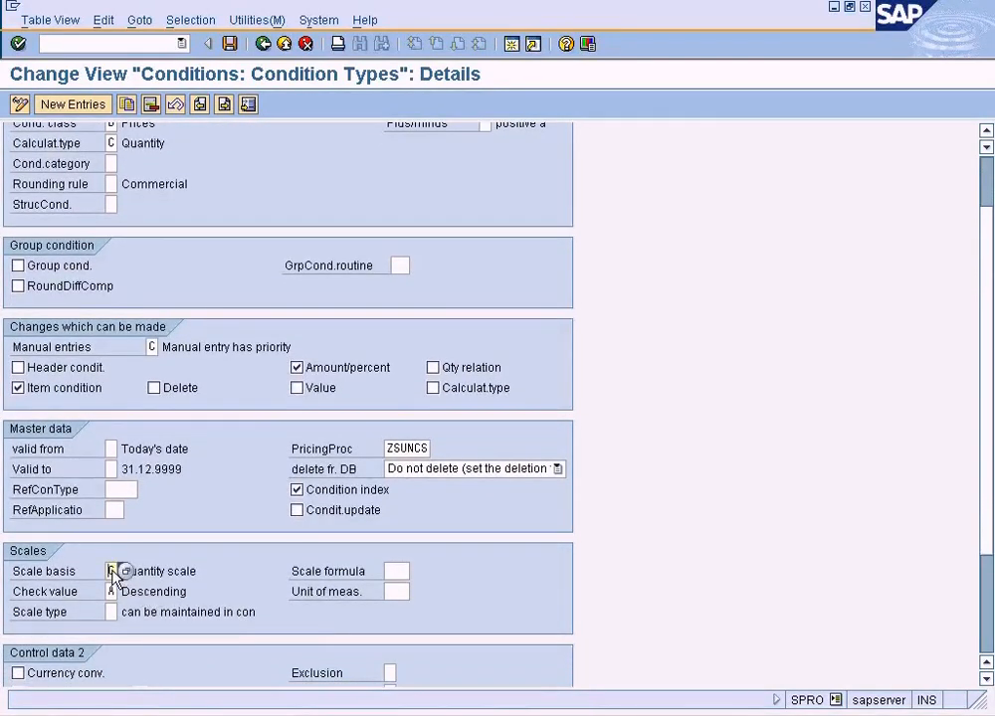
pyautogui.press('F4')
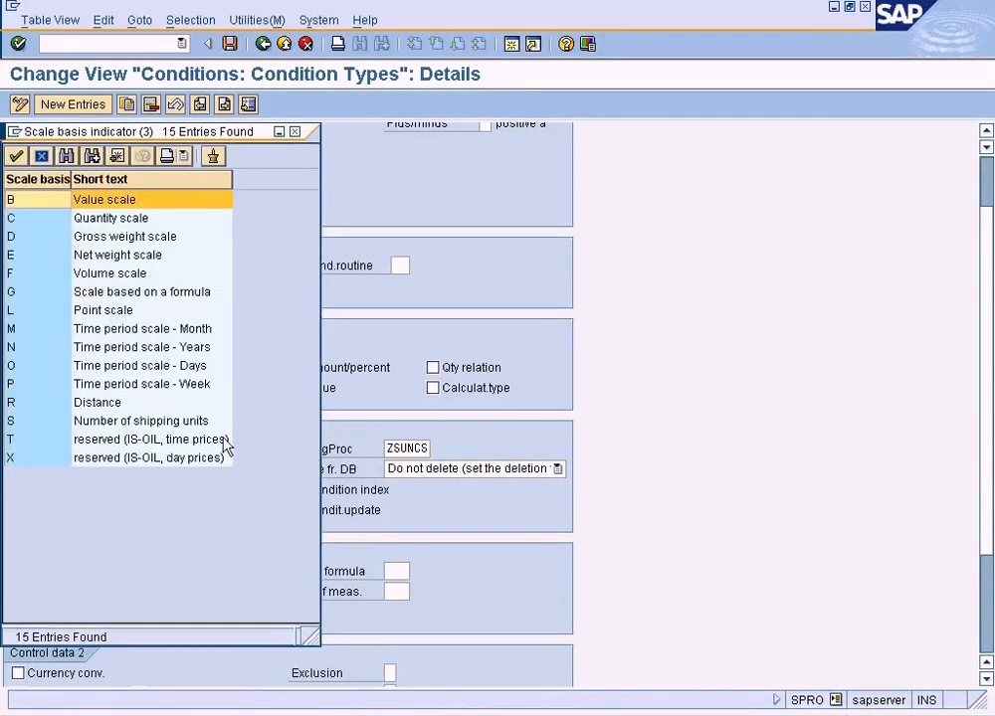
pyautogui.moveTo(181, 132); pyautogui.dragTo(552, 147)
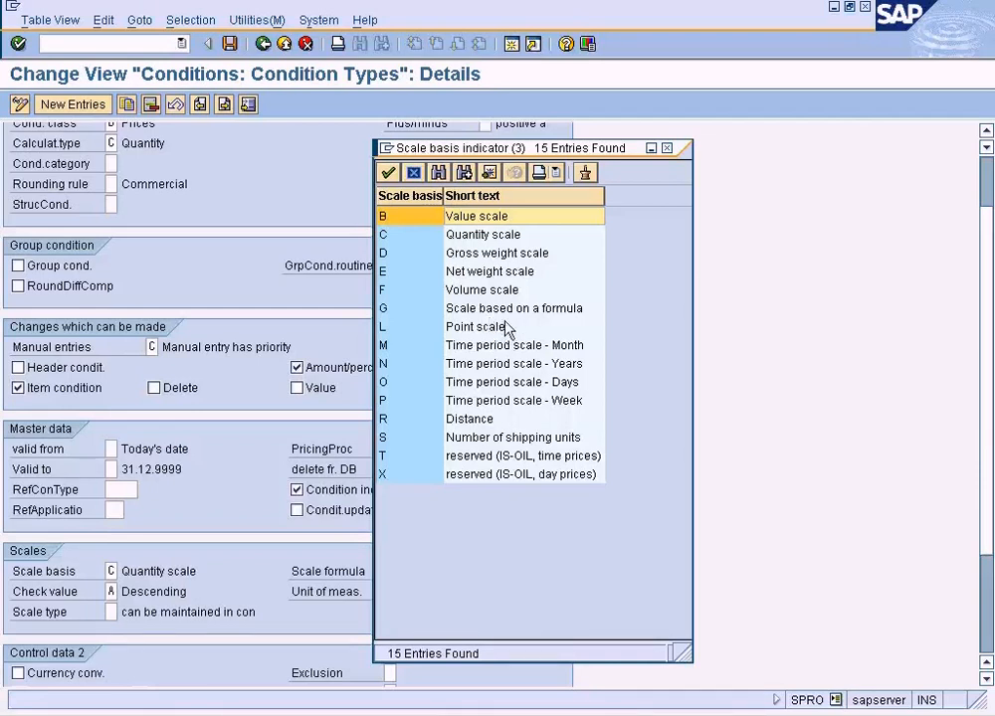
pyautogui.click(488, 237)
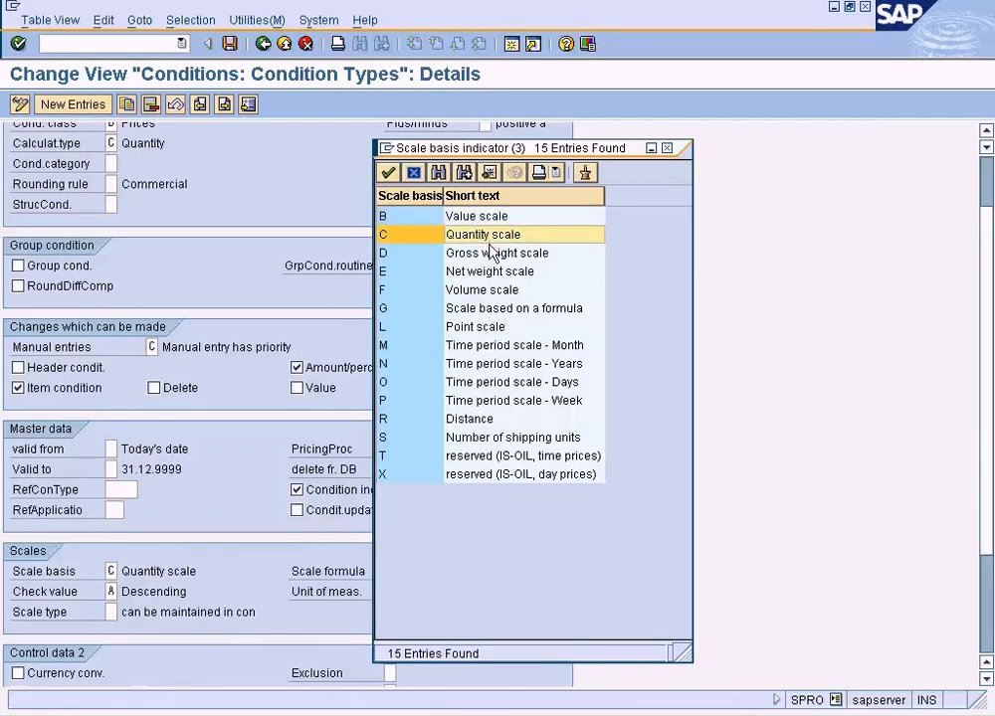
pyautogui.click(666, 148)
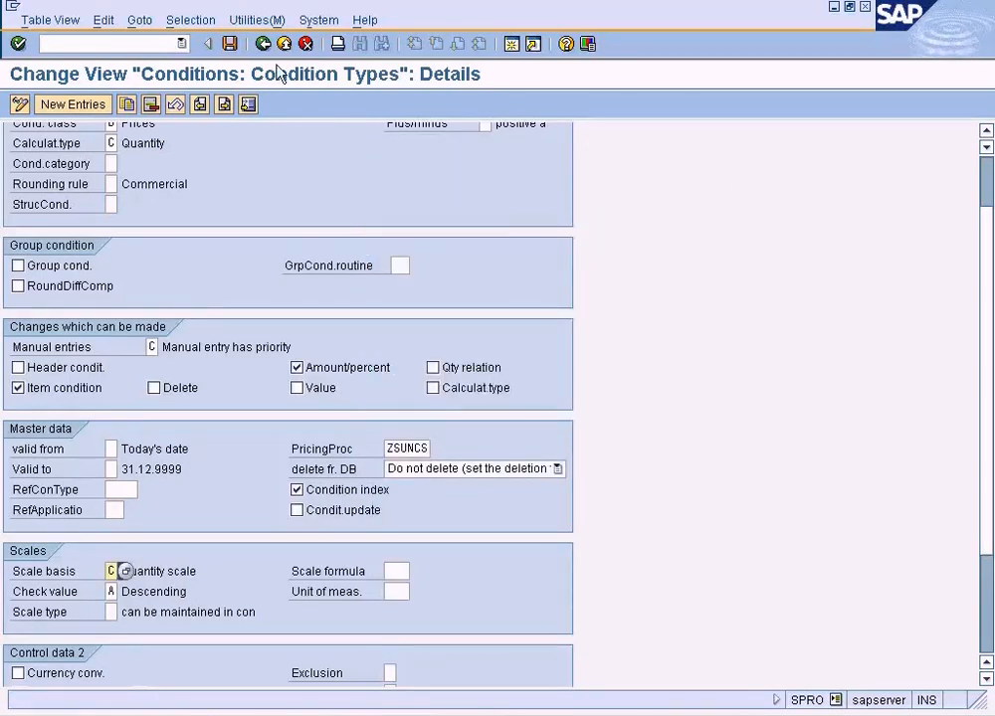
# Return to the condition types overview and locate condition type ZDIS.
pyautogui.scroll(3, 771, 169)
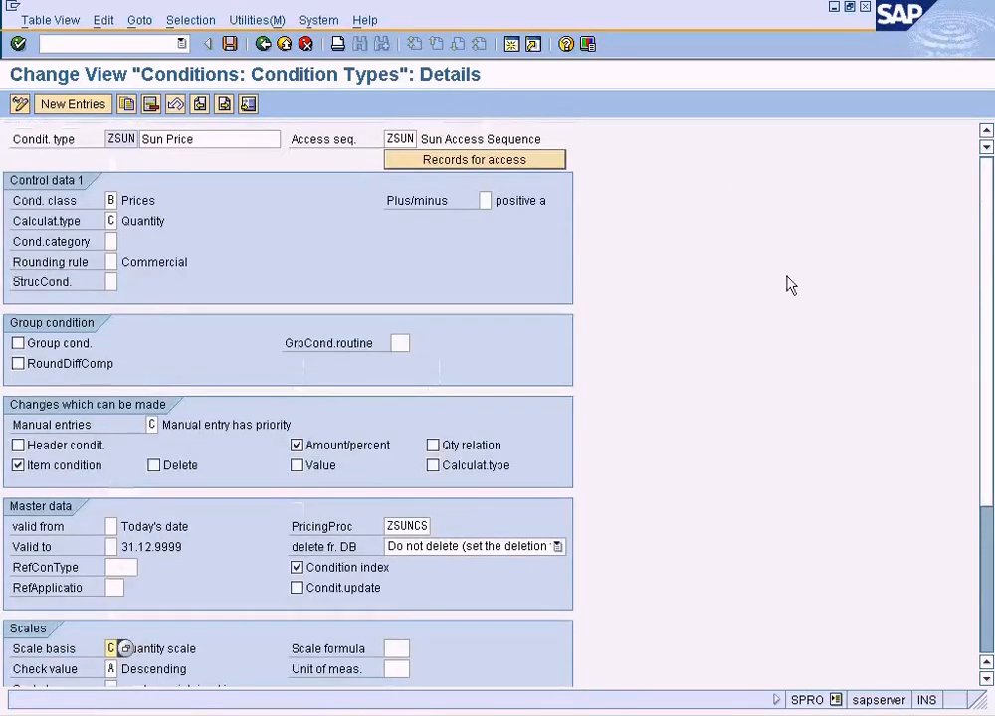
pyautogui.click(263, 43)
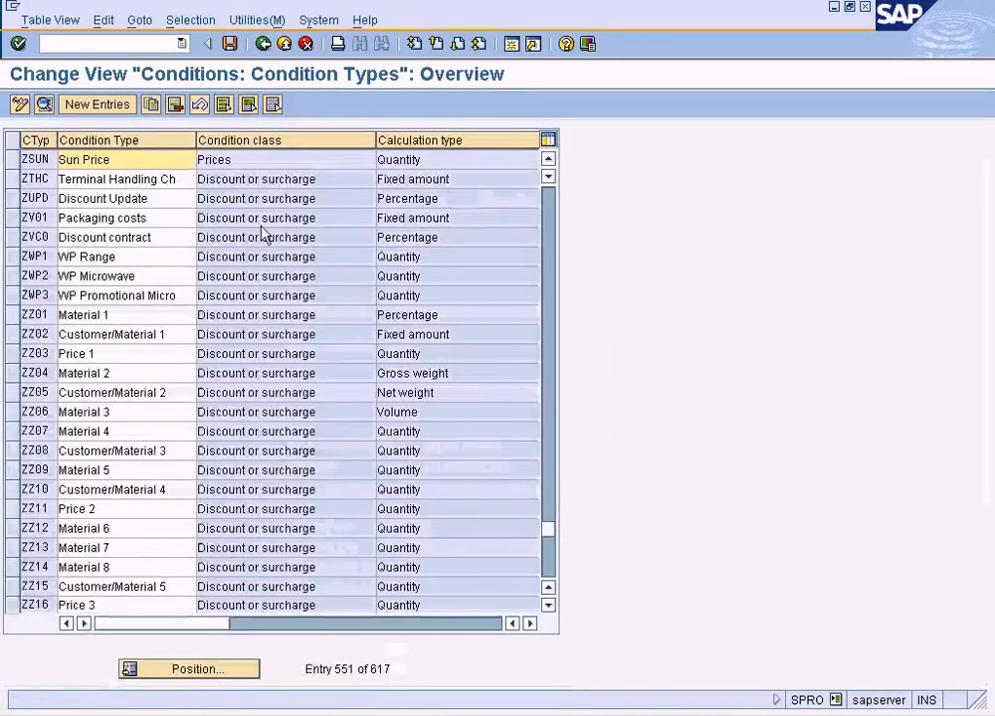
pyautogui.click(199, 673)
pyautogui.write('Z')
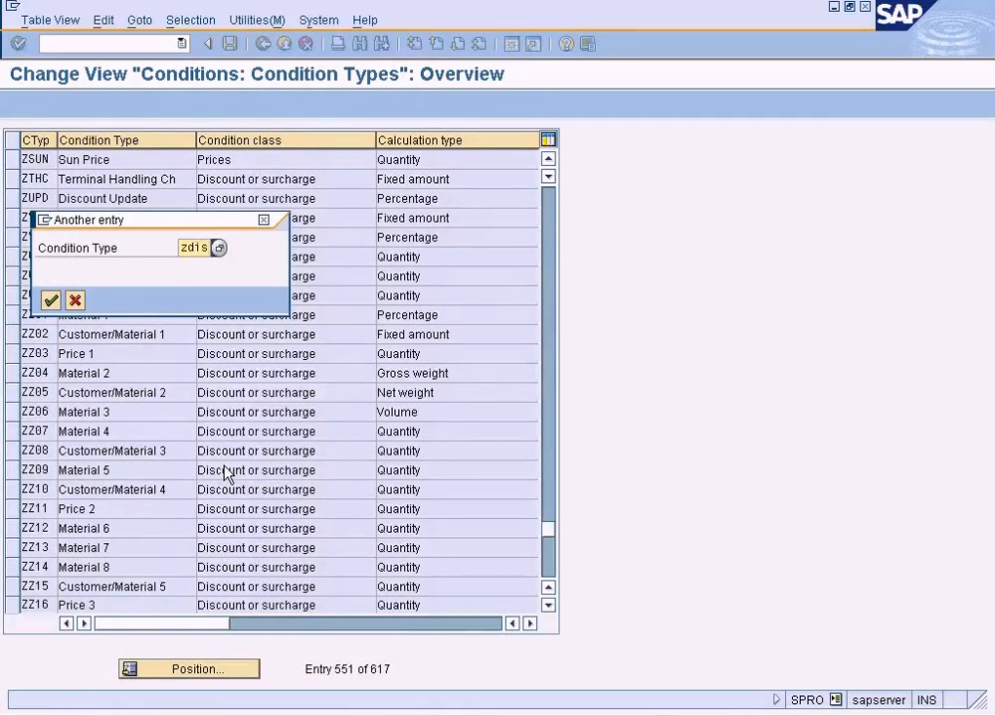
pyautogui.press('Return')
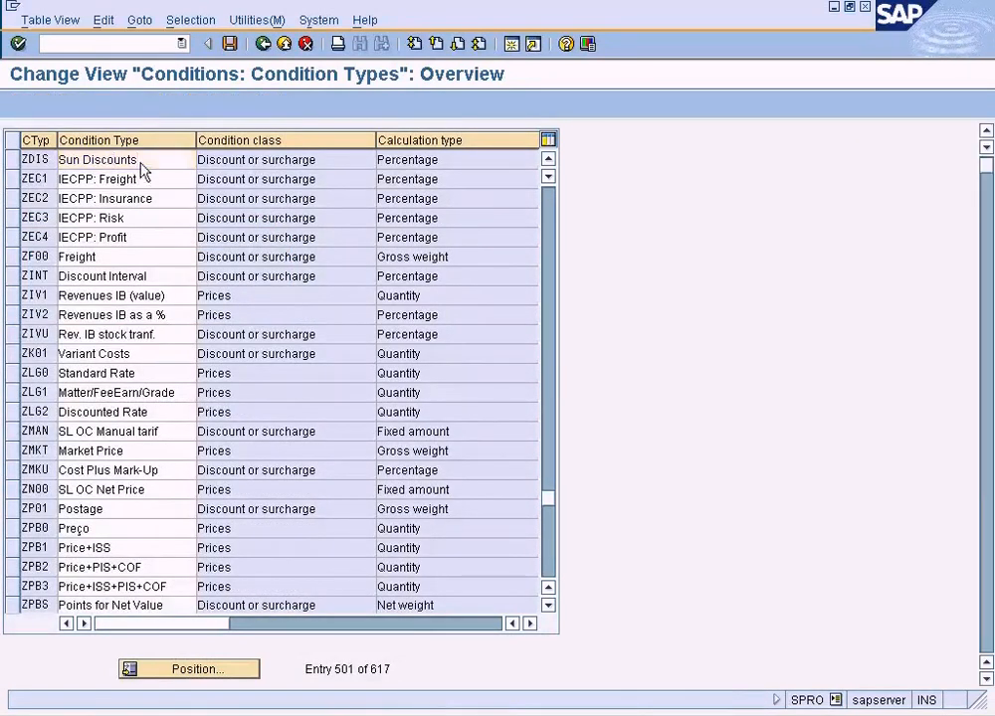
# Open the details of condition type ZDIS, examine its scale basis options and choose Quantity scale.
pyautogui.doubleClick(143, 171)
pyautogui.click(984, 573)
pyautogui.click(110, 417)
pyautogui.press('F4')
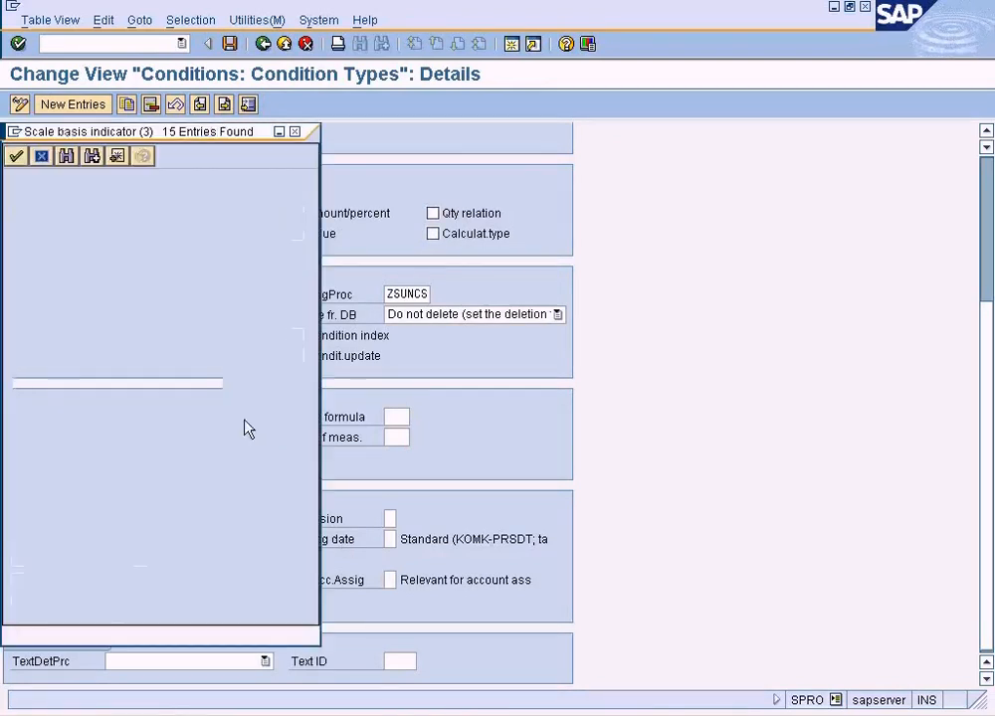
pyautogui.moveTo(255, 131); pyautogui.dragTo(692, 195)
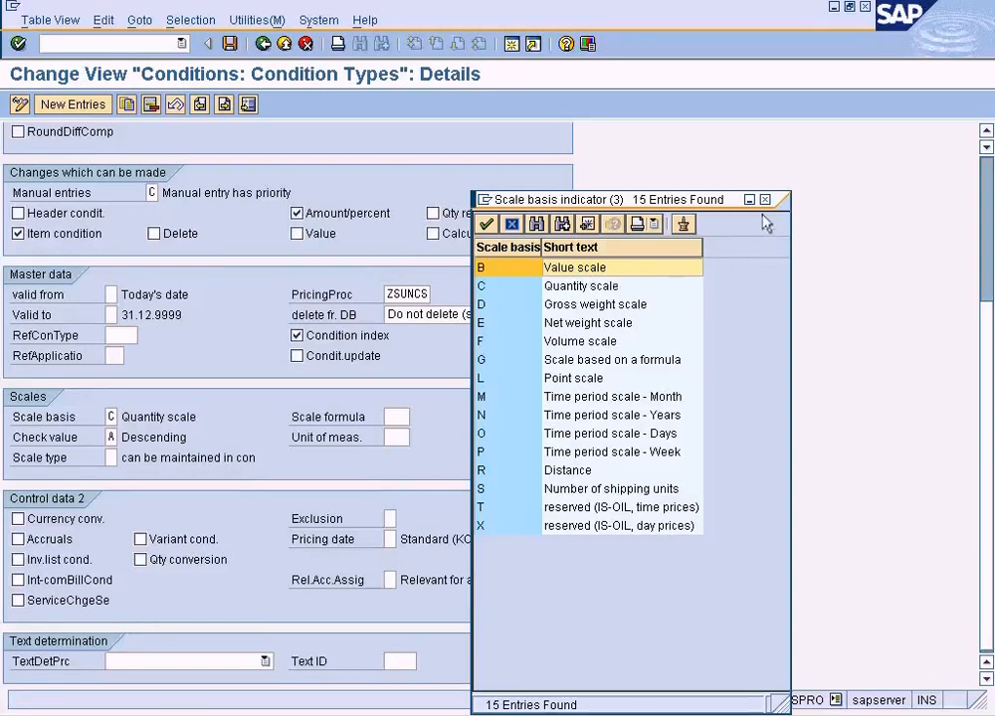
pyautogui.moveTo(764, 208); pyautogui.dragTo(769, 248)
pyautogui.click(591, 331)
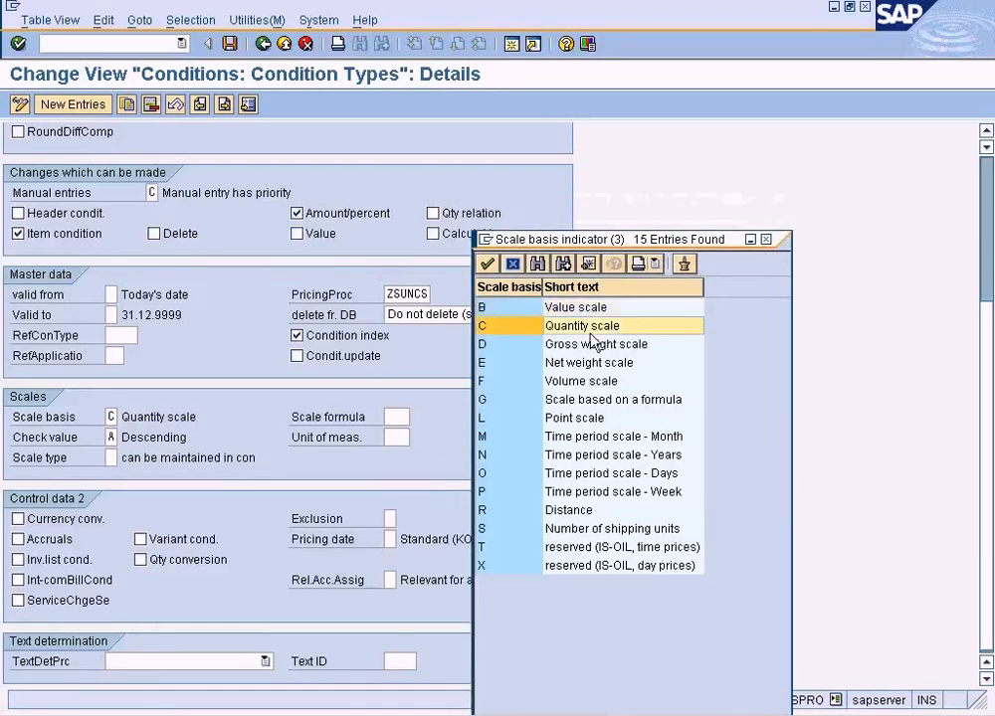
pyautogui.press('Return')
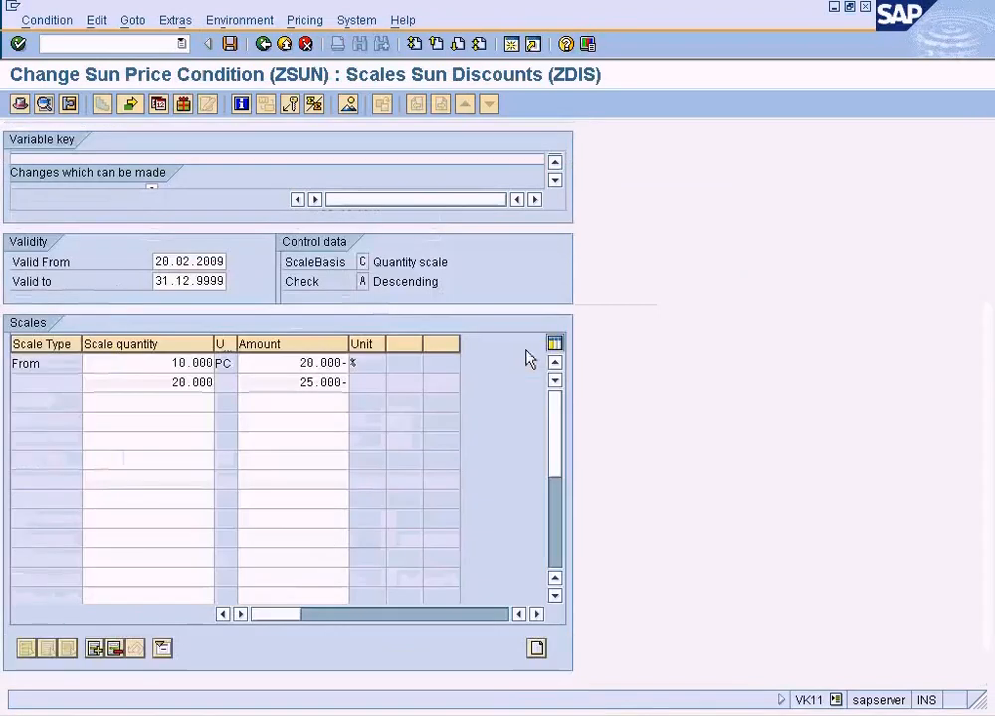
# In the ZDIS scales of the ZSUN record, examine the scale basis options, including quantity and value scale, and close the list without applying one.
pyautogui.click(288, 370)
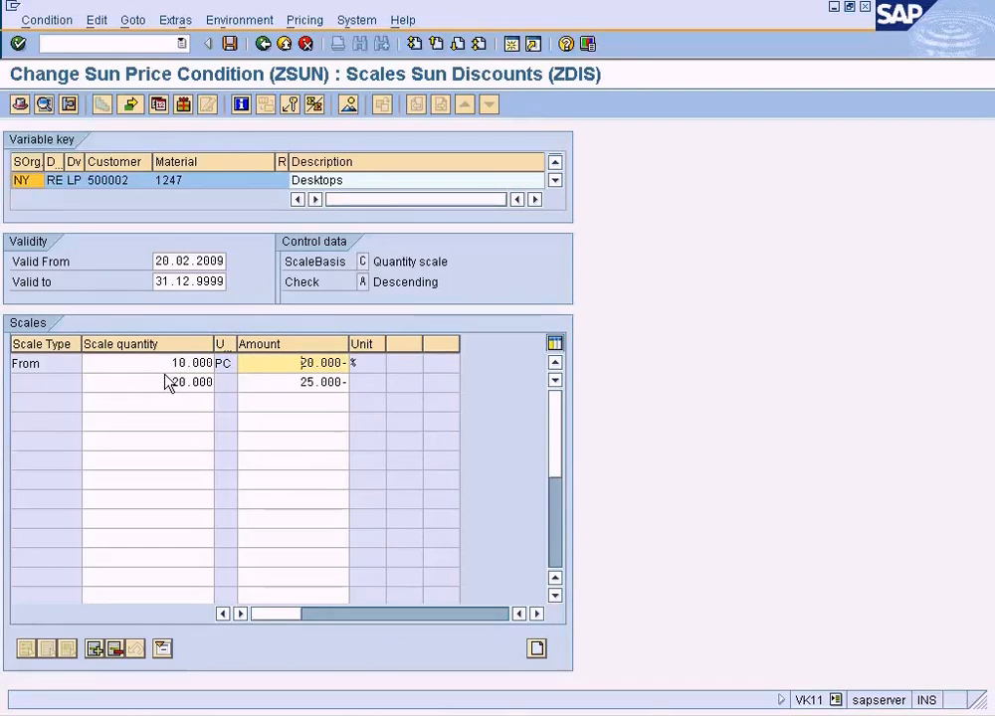
pyautogui.click(365, 260)
pyautogui.click(375, 262)
pyautogui.click(164, 221)
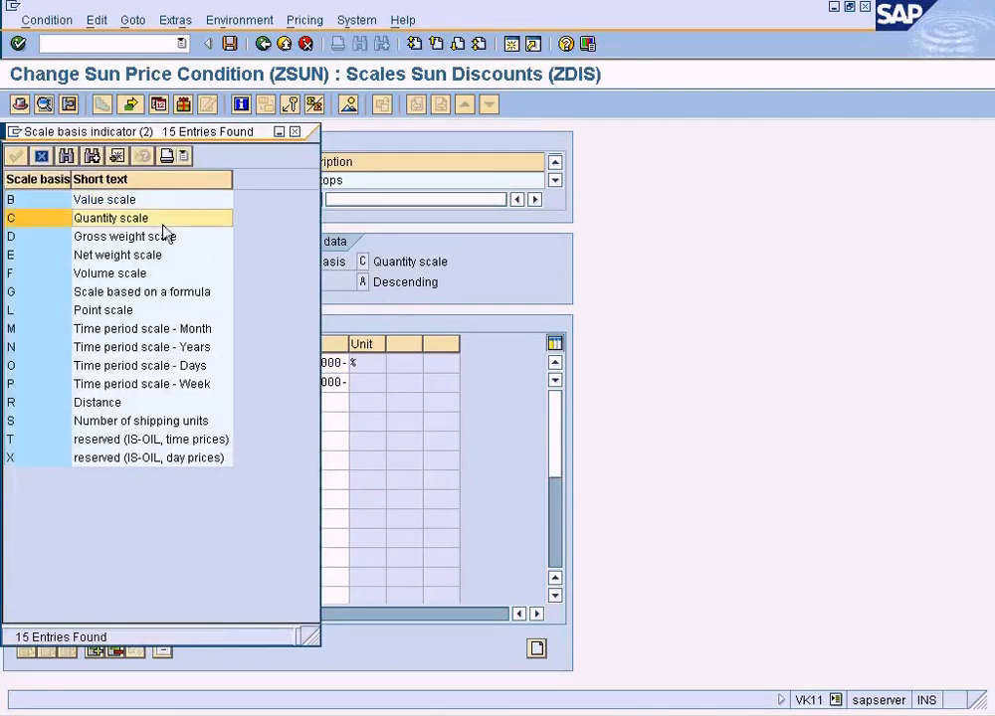
pyautogui.click(126, 201)
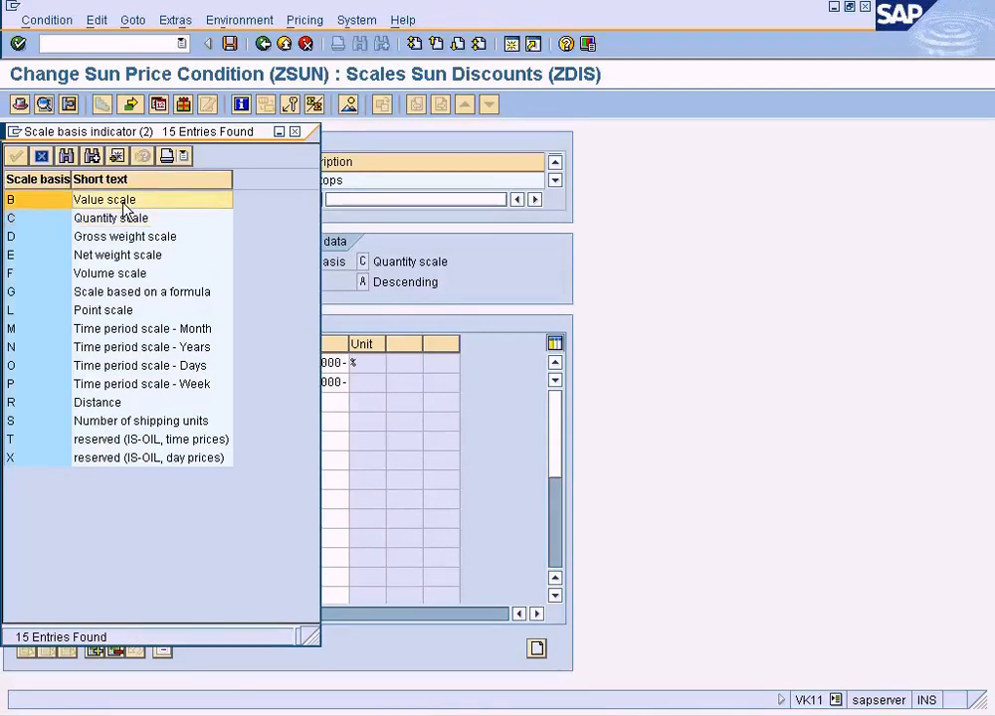
pyautogui.click(297, 133)
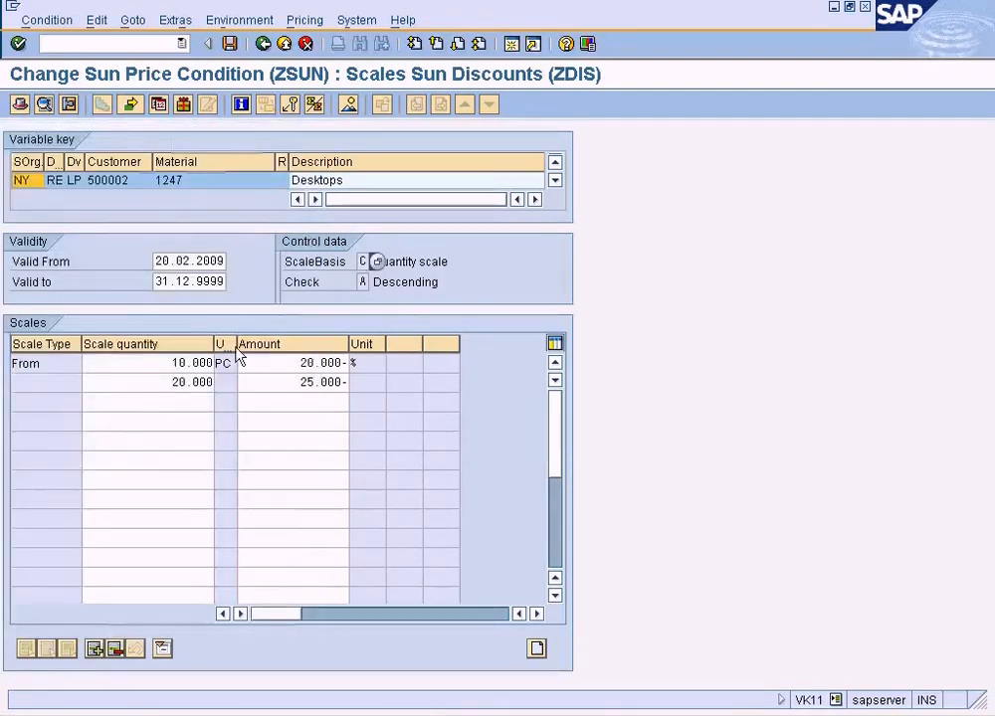
# Compare the two scale quantities of the ZDIS supplement and view the available checking rules for scale rates.
pyautogui.click(190, 365)
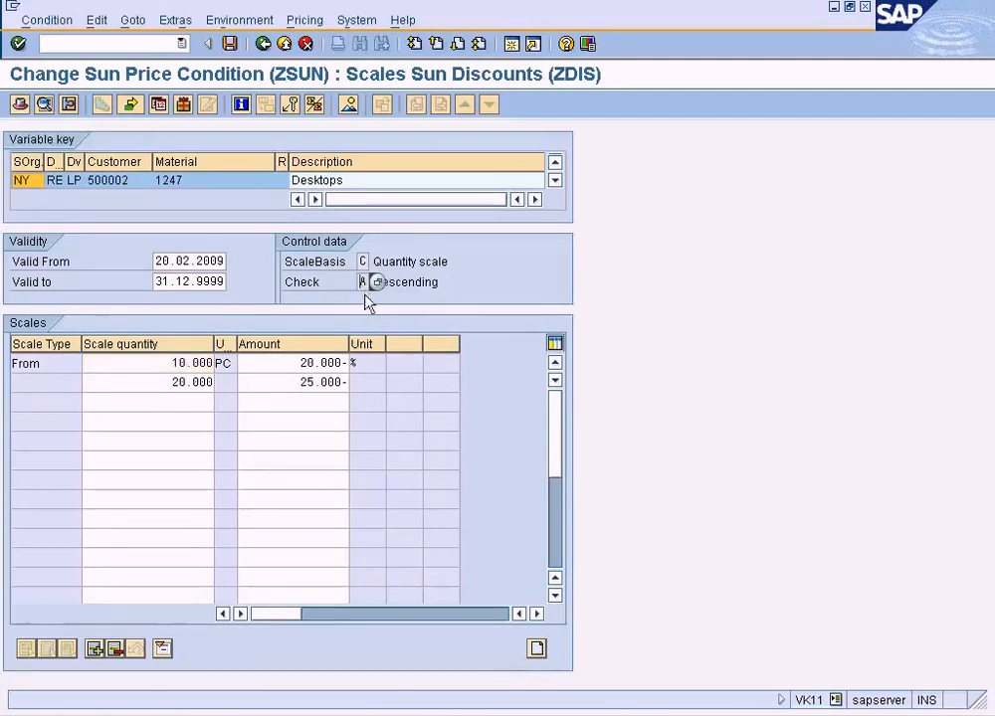
pyautogui.click(181, 385)
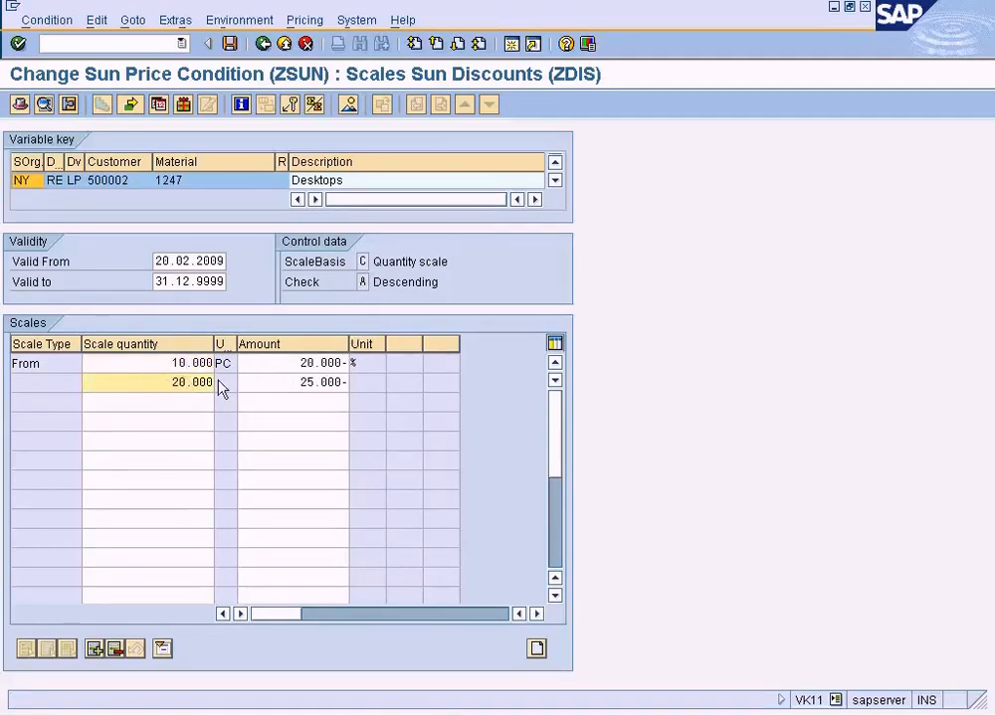
pyautogui.moveTo(171, 364); pyautogui.dragTo(198, 388)
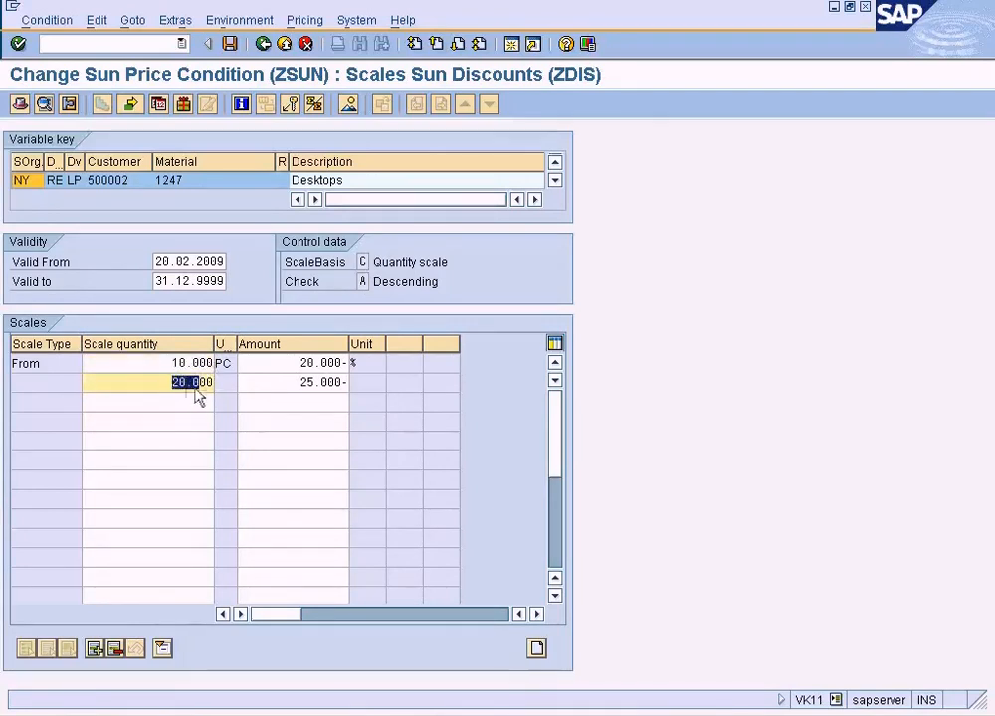
pyautogui.click(364, 284)
pyautogui.press('F4')
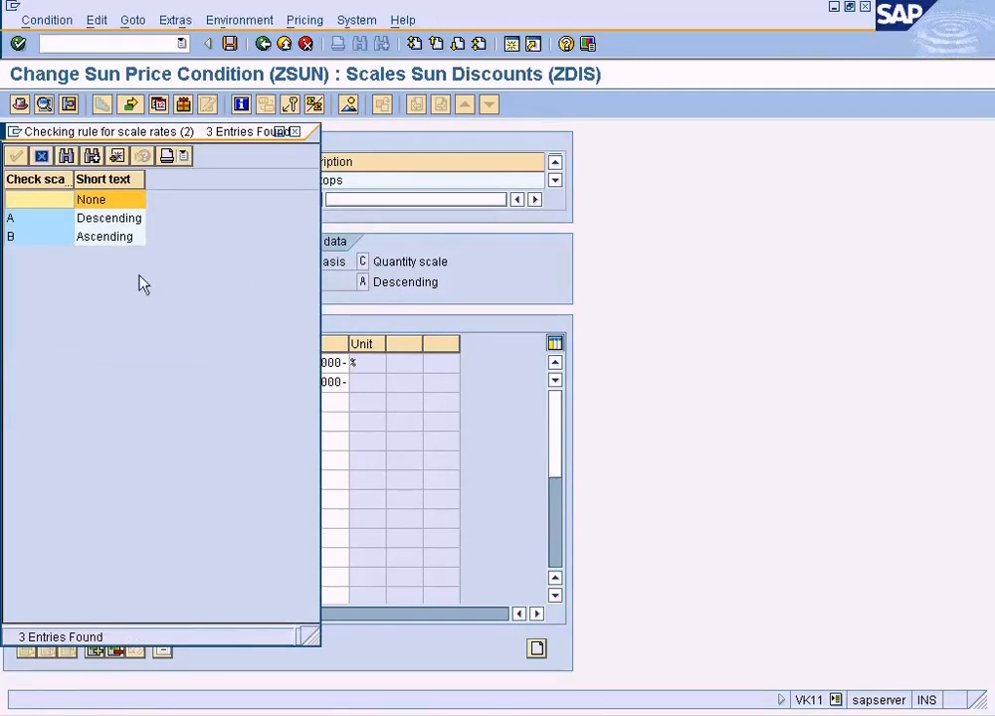
pyautogui.moveTo(217, 133); pyautogui.dragTo(325, 364)
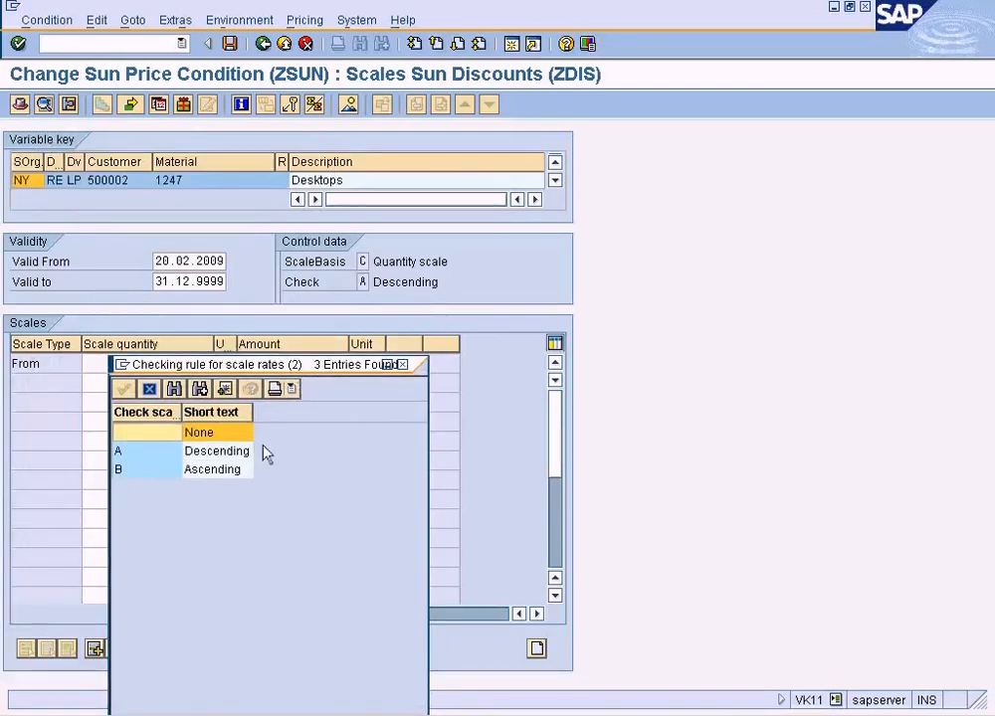
pyautogui.click(402, 365)
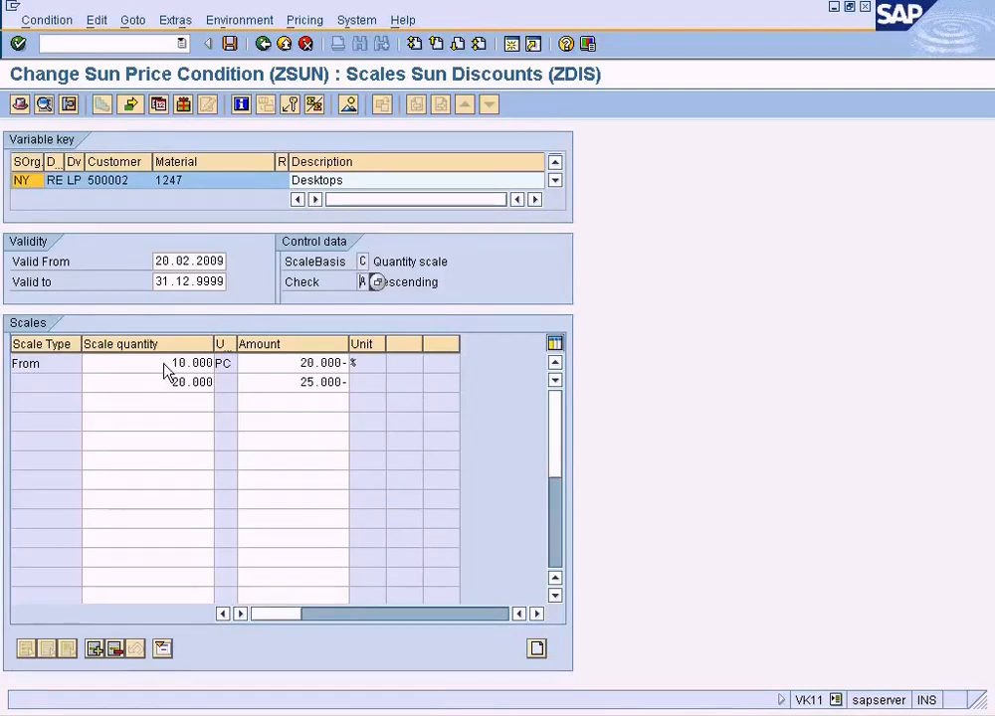
# Review the Ascending checking rule without applying it, and save the condition record.
pyautogui.click(376, 284)
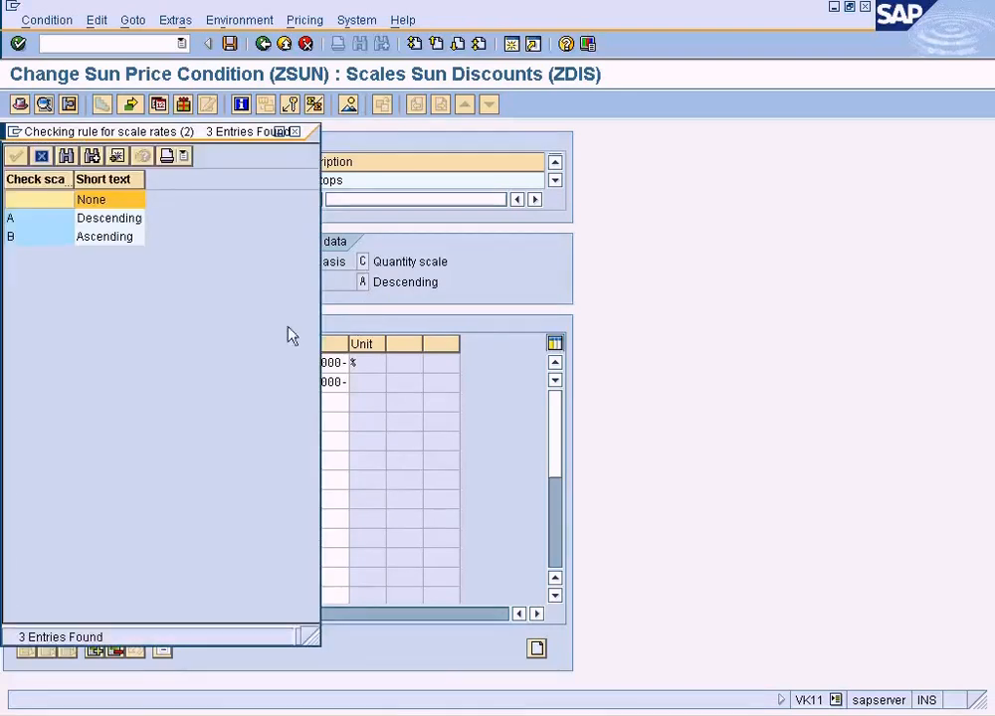
pyautogui.click(111, 237)
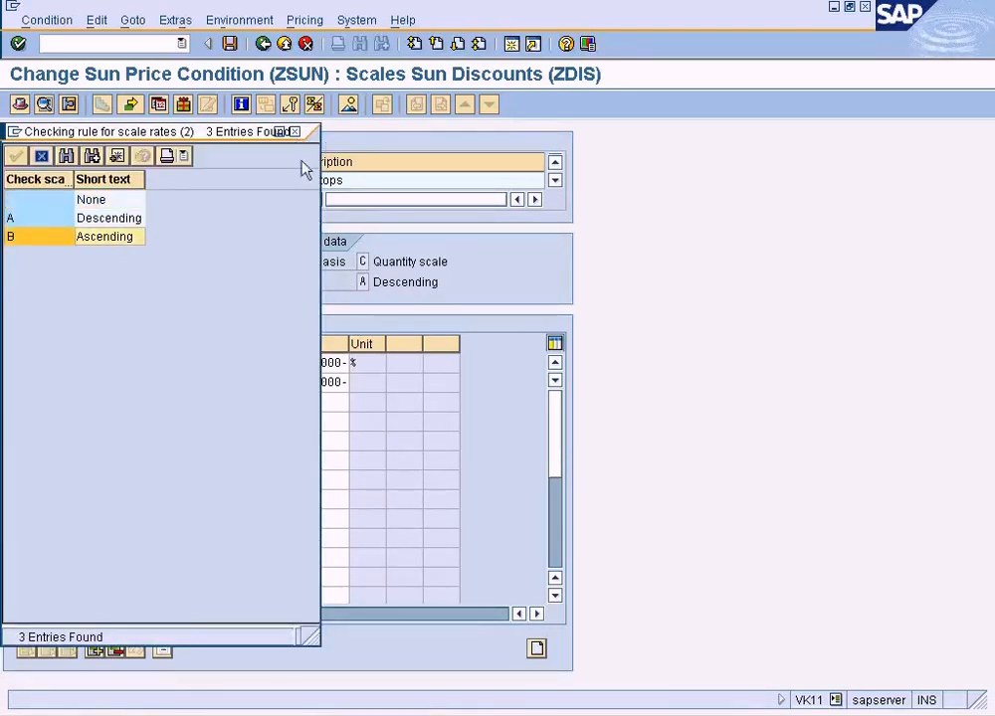
pyautogui.click(294, 132)
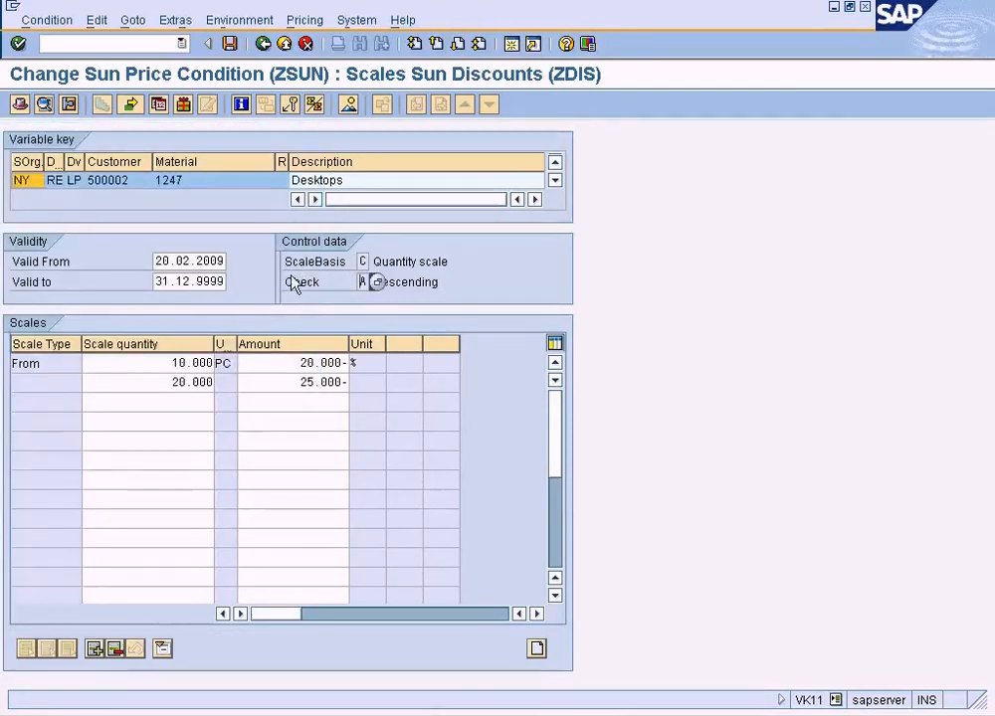
pyautogui.click(230, 44)
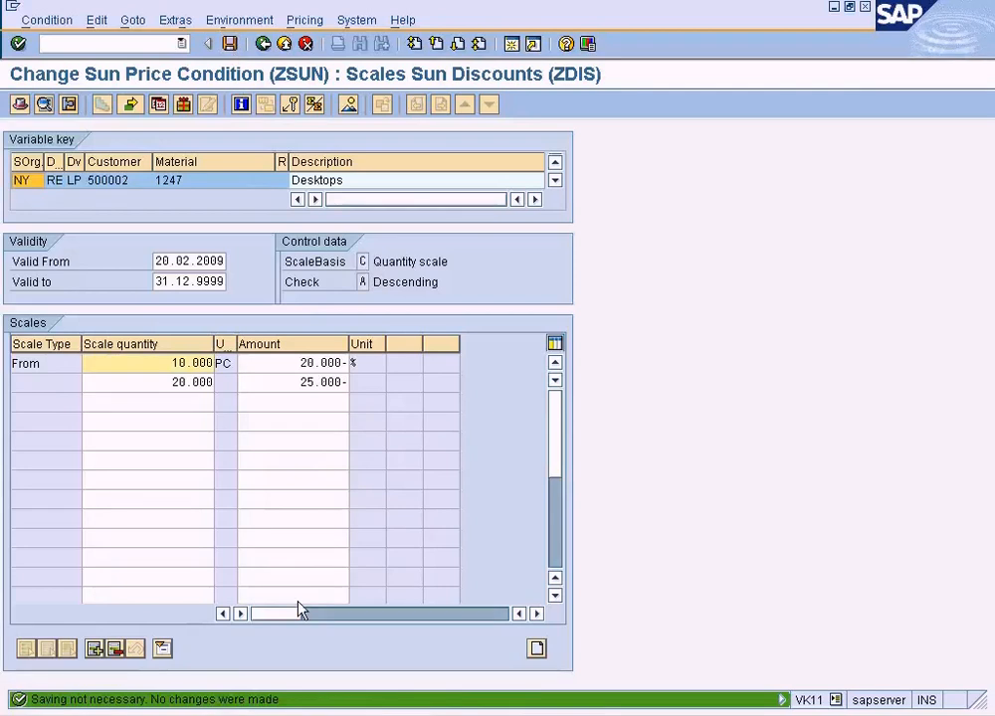
# Switch to the SAP Easy Access session and start a standard order for sales area NY/RE/LP with transaction VA01.
pyautogui.click(300, 715)
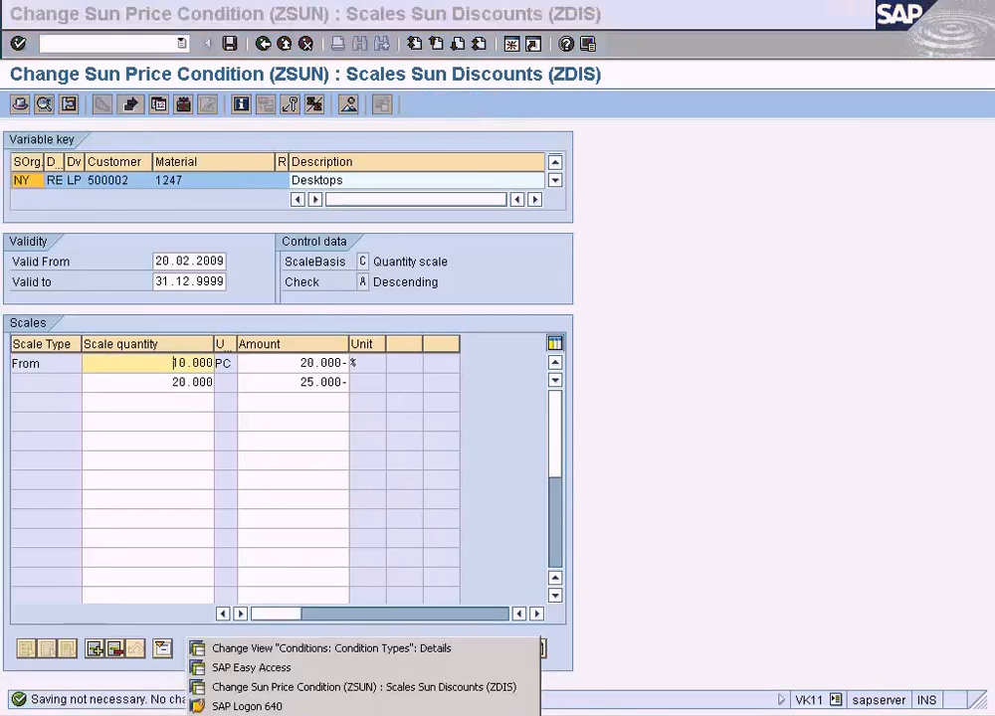
pyautogui.click(301, 671)
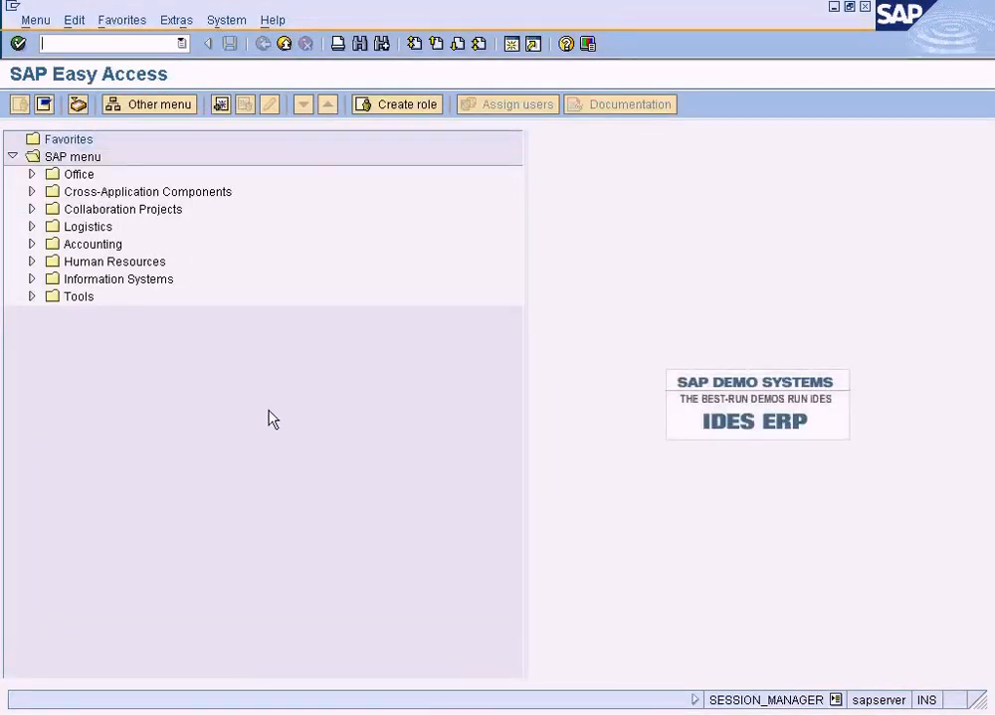
pyautogui.write('va01')
pyautogui.press('Return')
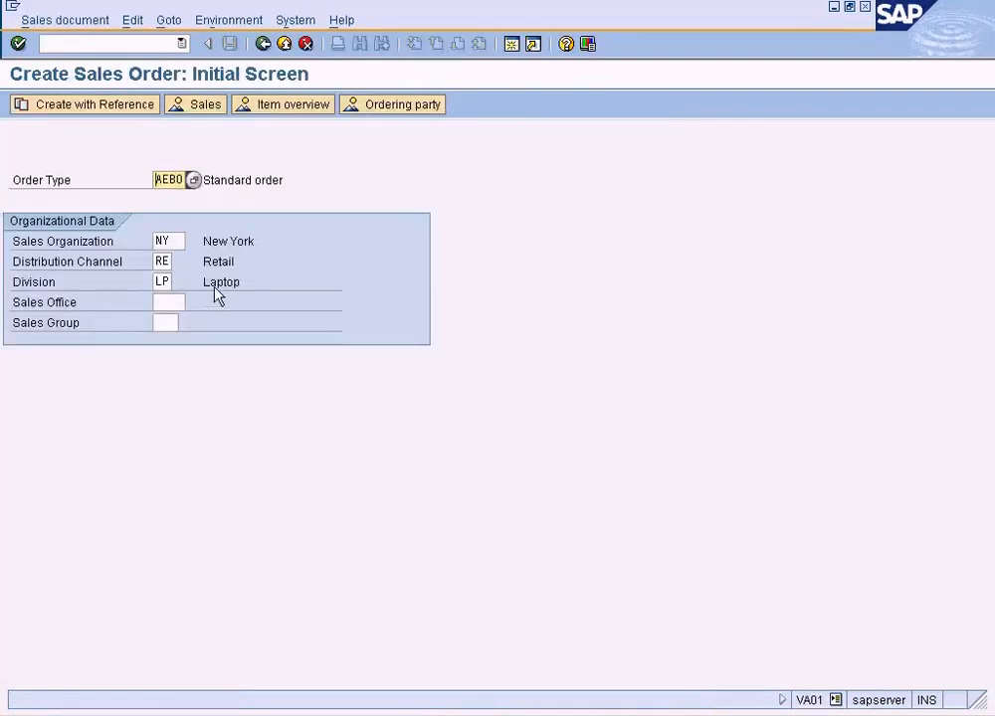
pyautogui.press('Return')
# Look up the customers of the sales area and choose the London customer as the sold-to party.
pyautogui.click(202, 161)
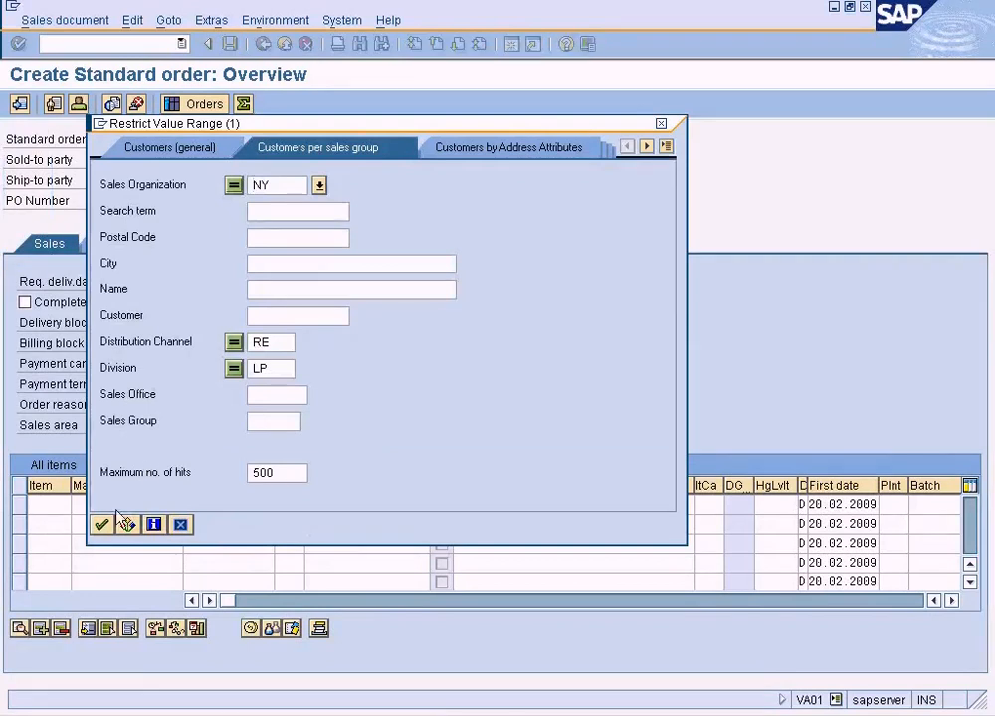
pyautogui.click(104, 527)
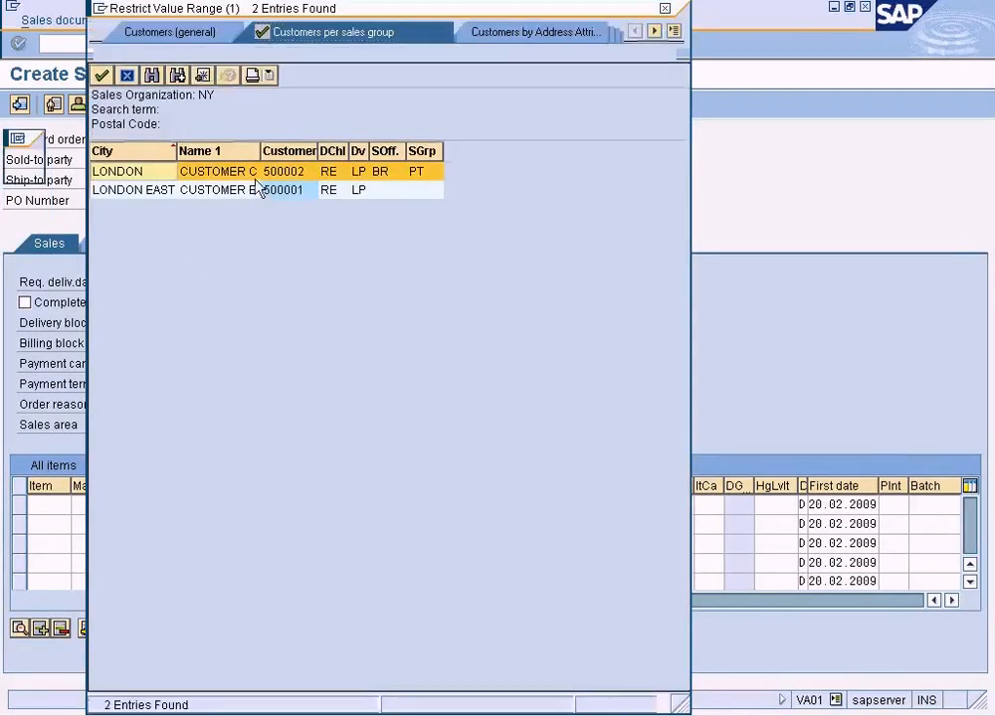
pyautogui.doubleClick(261, 174)
# Add an order item for material 1247 with quantity 10, checking the ZDIS scale for the quantity.
pyautogui.click(157, 505)
pyautogui.write('1247')
pyautogui.click(222, 516)
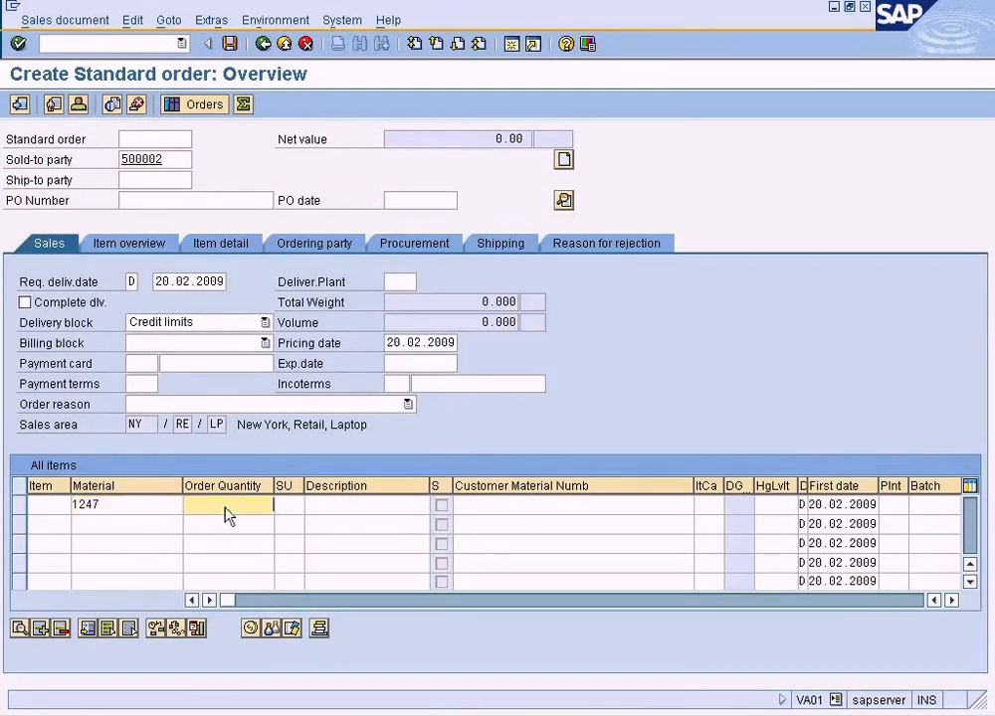
pyautogui.hotkey('alt', 'Tab')
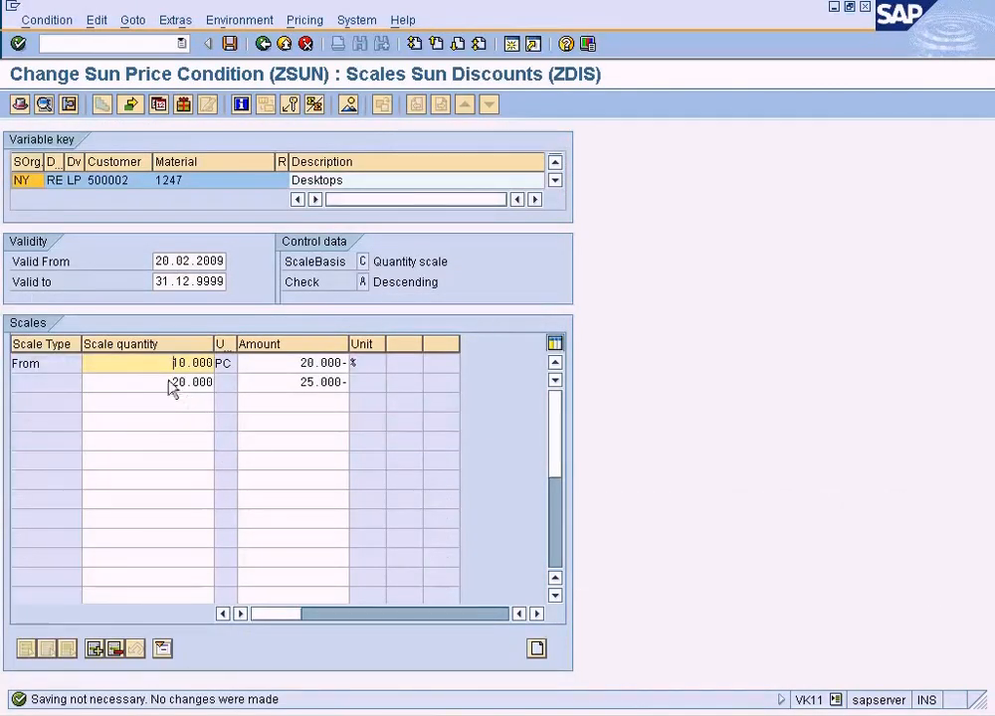
pyautogui.hotkey('alt', 'Tab')
pyautogui.write('10')
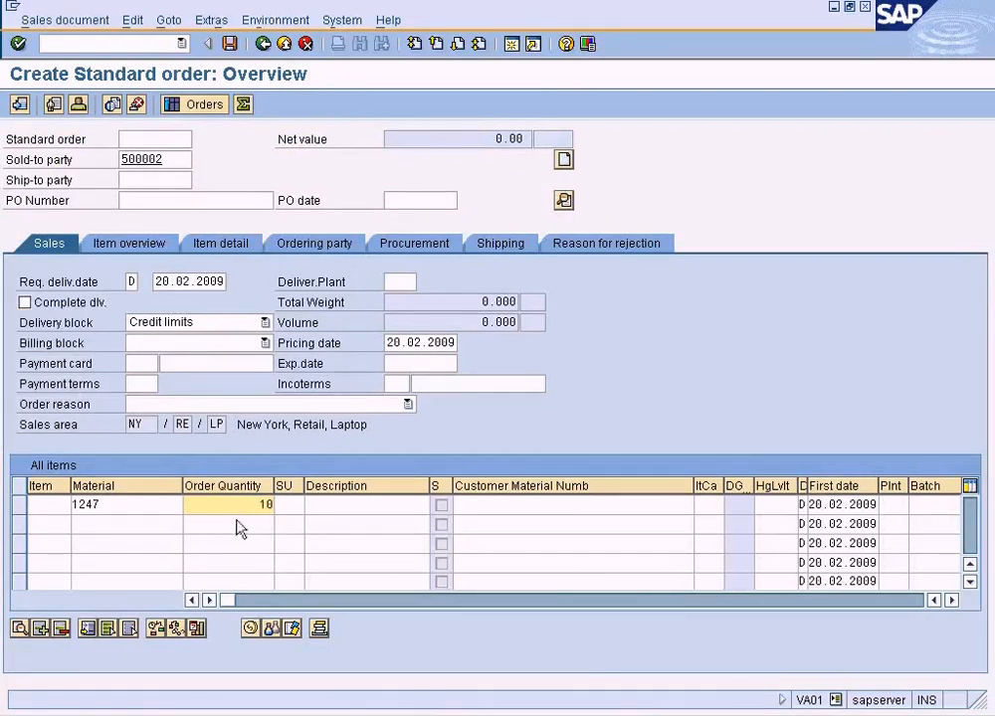
pyautogui.press('Return')
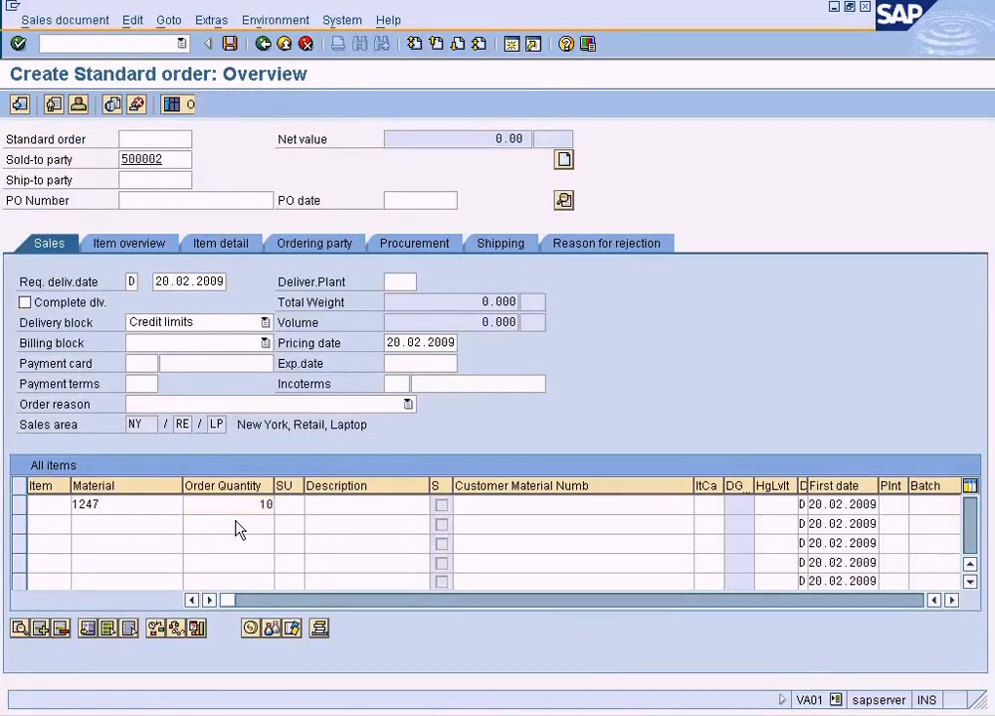
# Open the pricing conditions of the order item and examine the ZSUN price and both ZDIS discount lines.
pyautogui.click(34, 505)
pyautogui.click(250, 629)
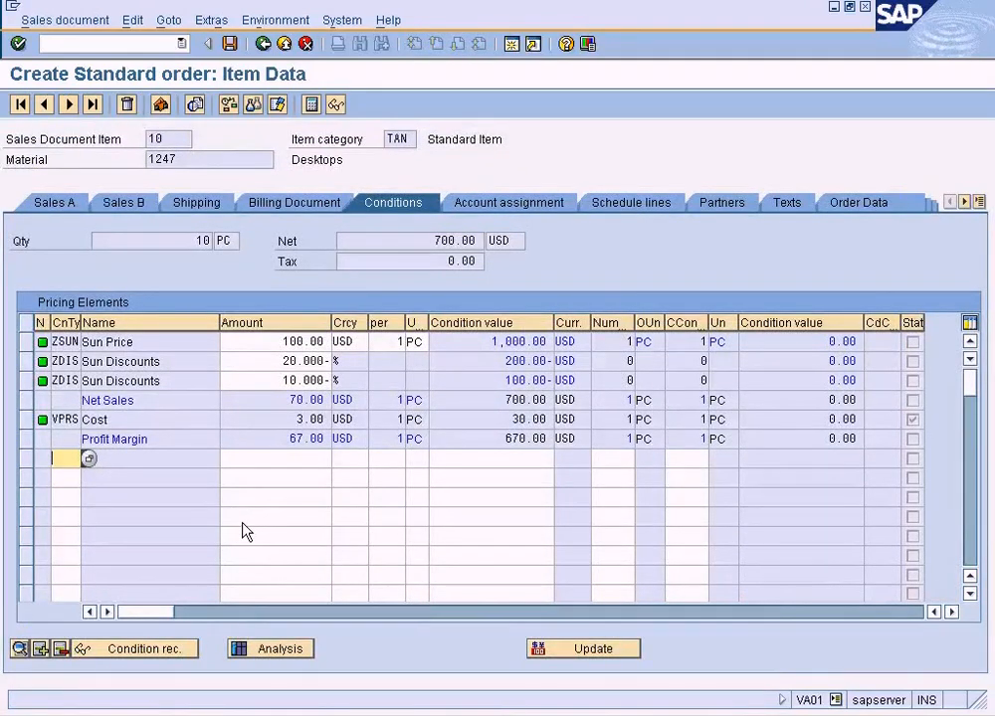
pyautogui.doubleClick(284, 361)
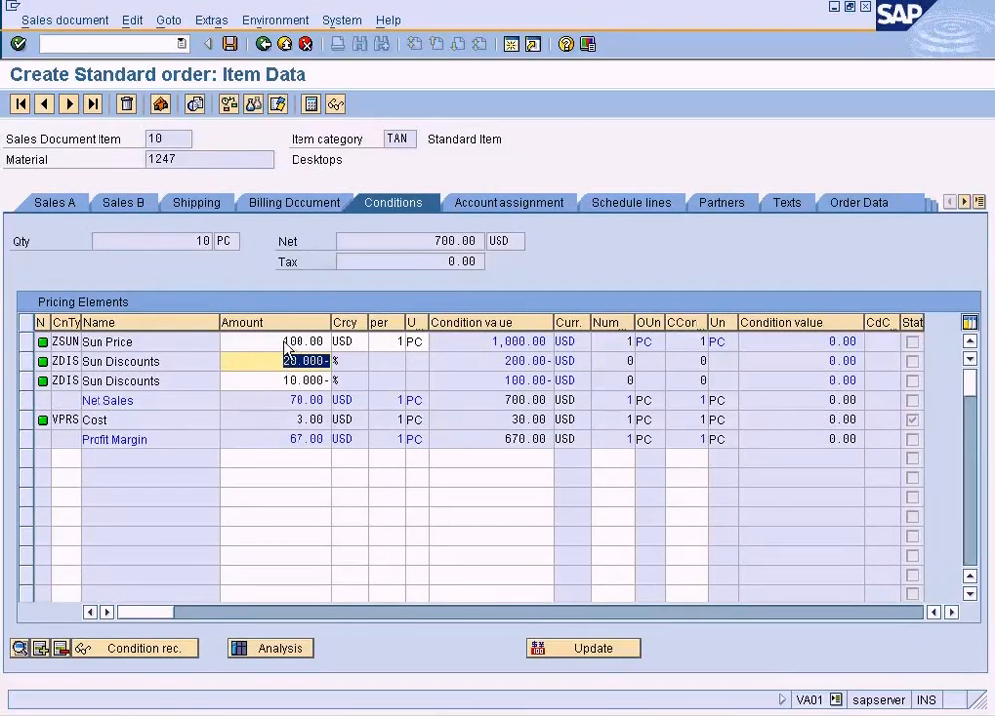
pyautogui.doubleClick(285, 342)
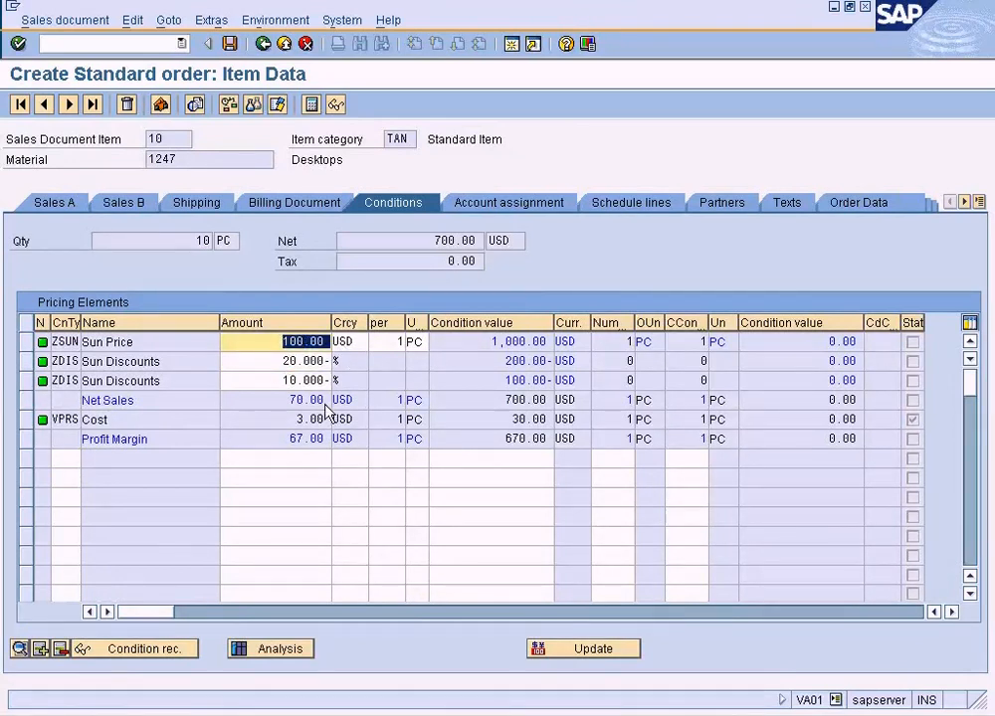
pyautogui.click(279, 381)
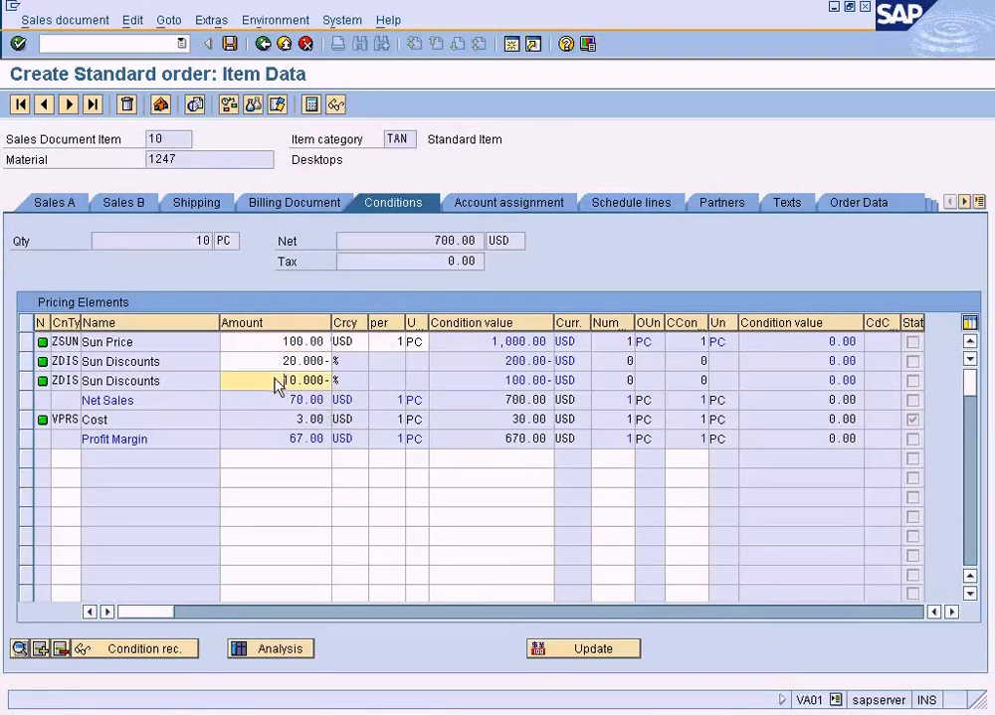
pyautogui.click(26, 381)
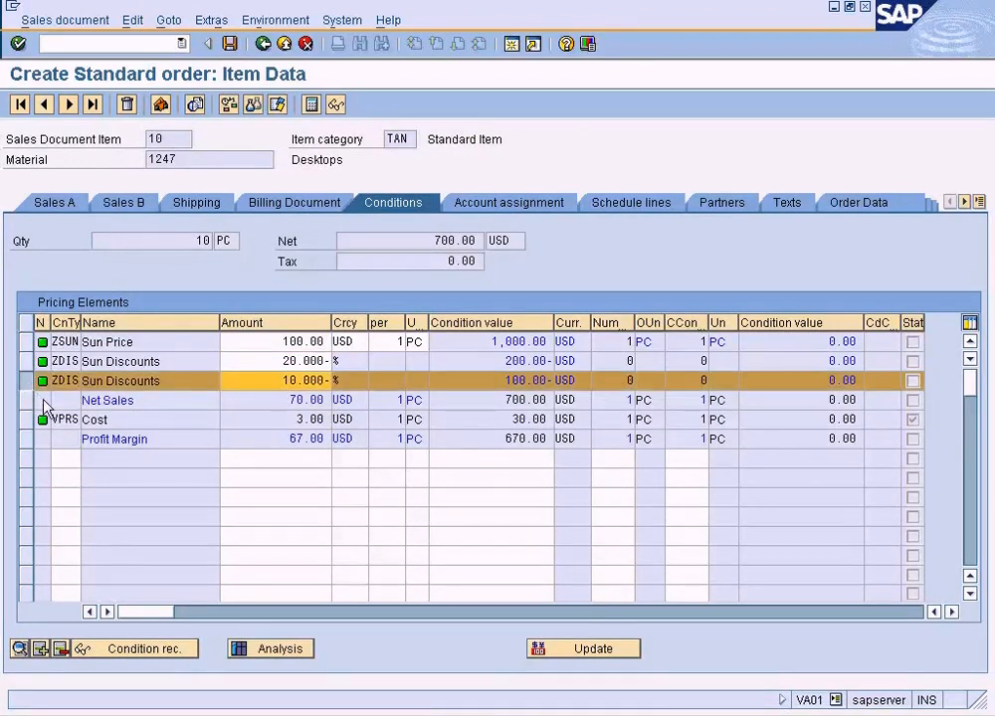
pyautogui.click(27, 382)
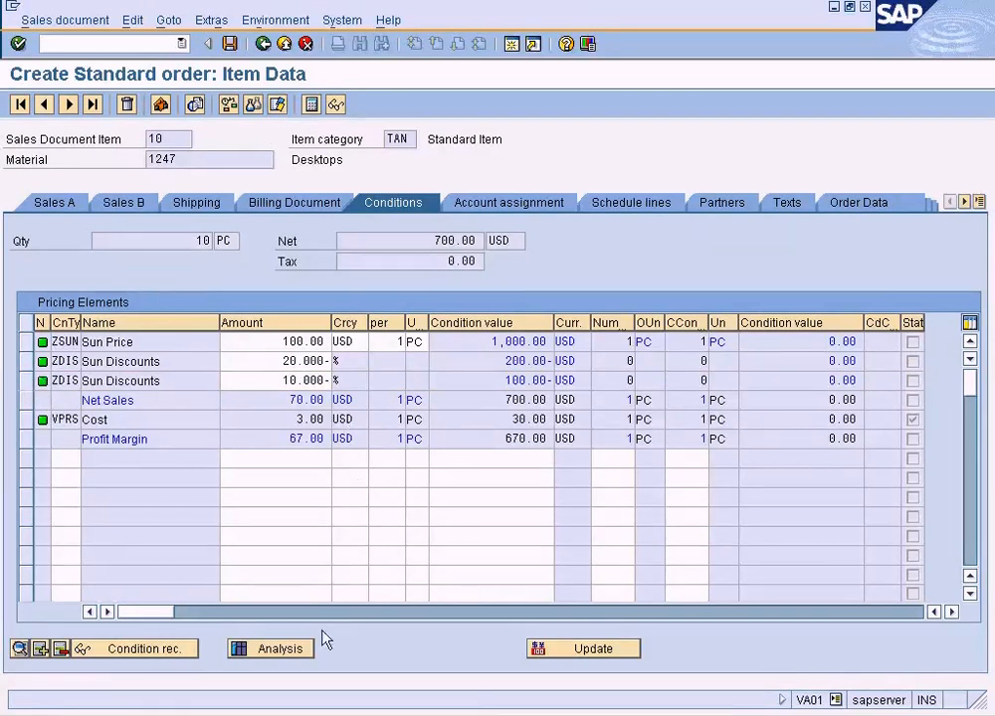
# Switch back to the condition types customizing session and show the general control data of ZDIS.
pyautogui.click(321, 715)
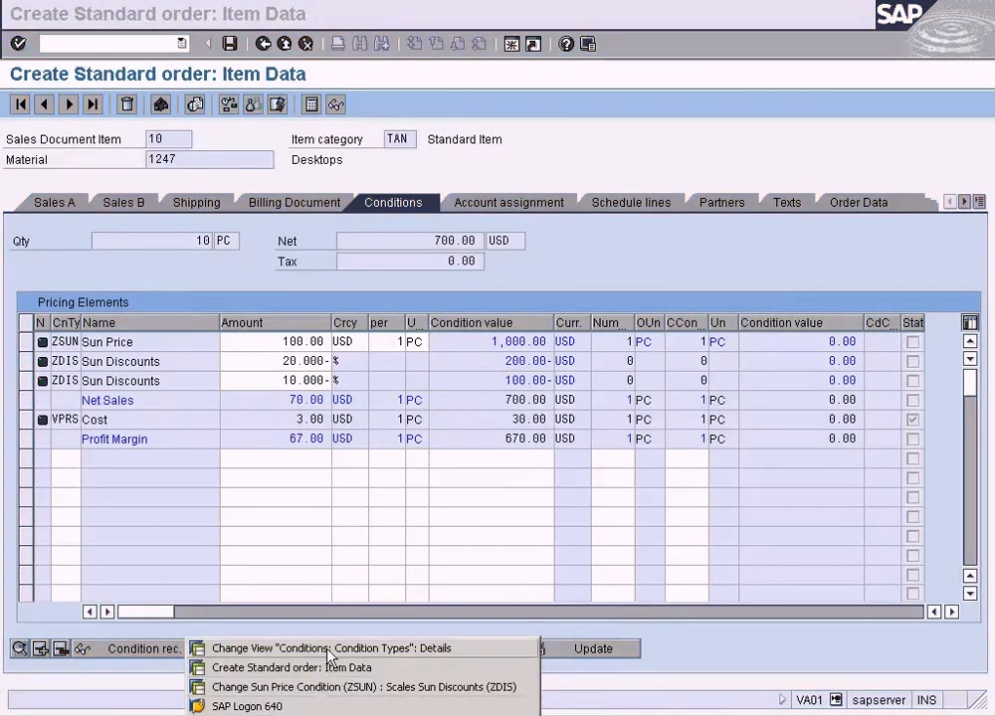
pyautogui.click(308, 648)
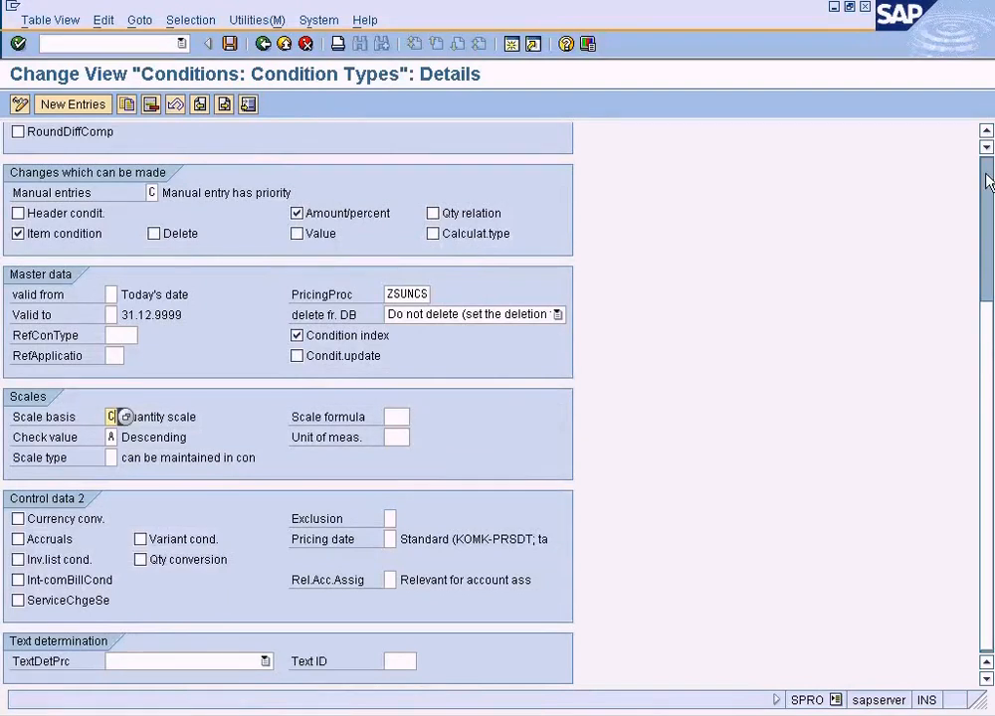
pyautogui.scroll(5, 986, 178)
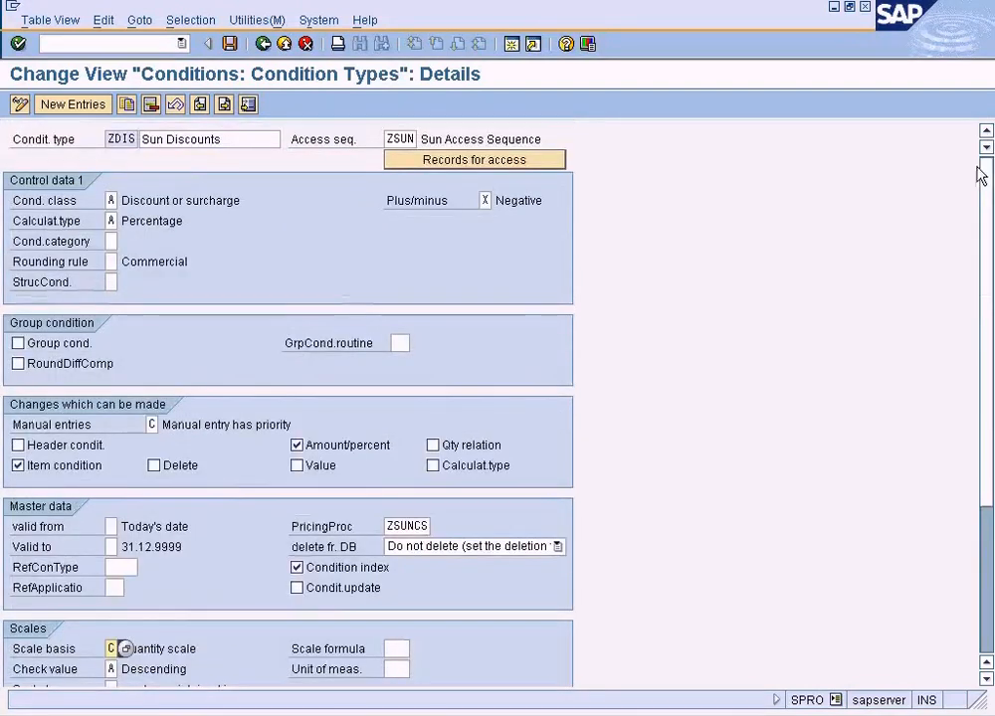
# Leave the ZDIS details, return to the customizing structure and locate Define Condition Types under Basic Functions, Pricing, Pricing Control.
pyautogui.click(262, 44)
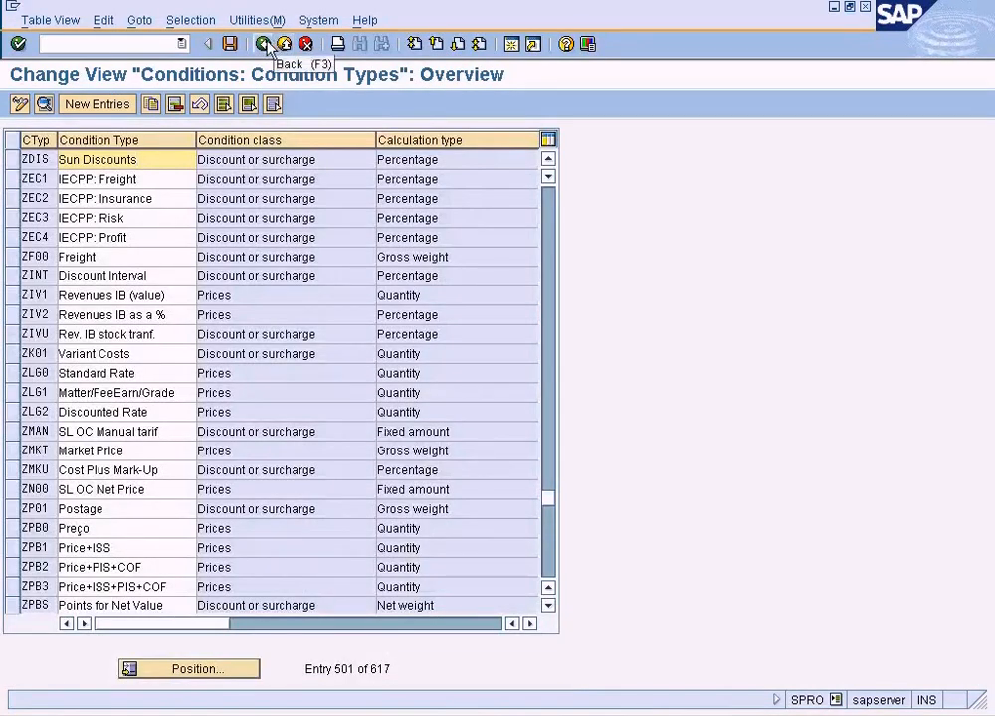
pyautogui.click(262, 43)
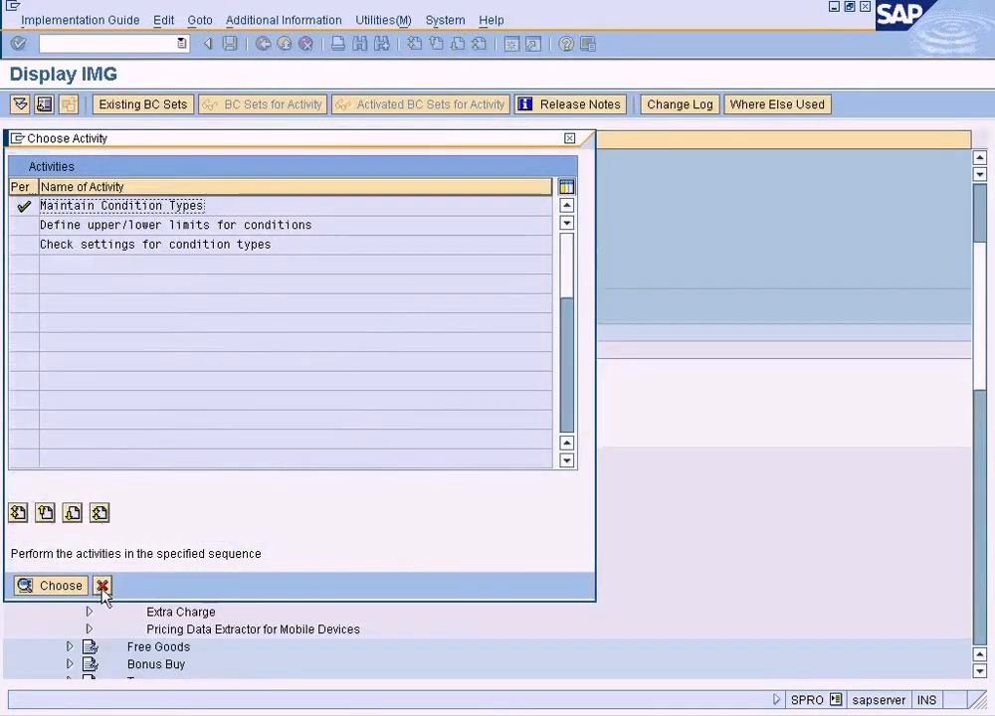
pyautogui.click(103, 586)
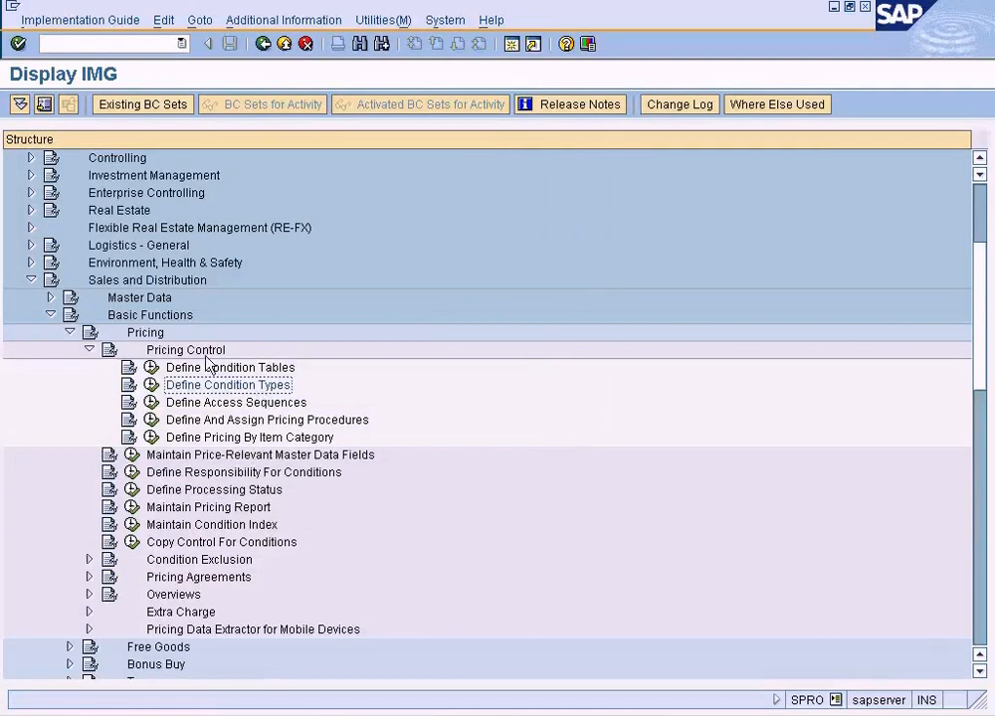
pyautogui.click(148, 316)
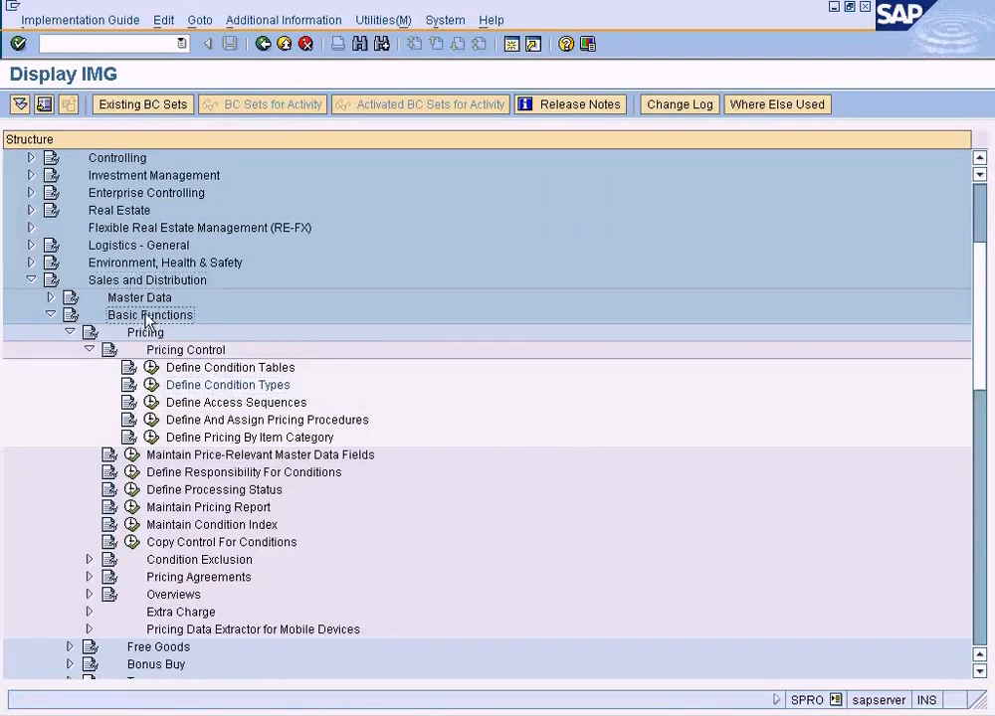
pyautogui.click(224, 385)
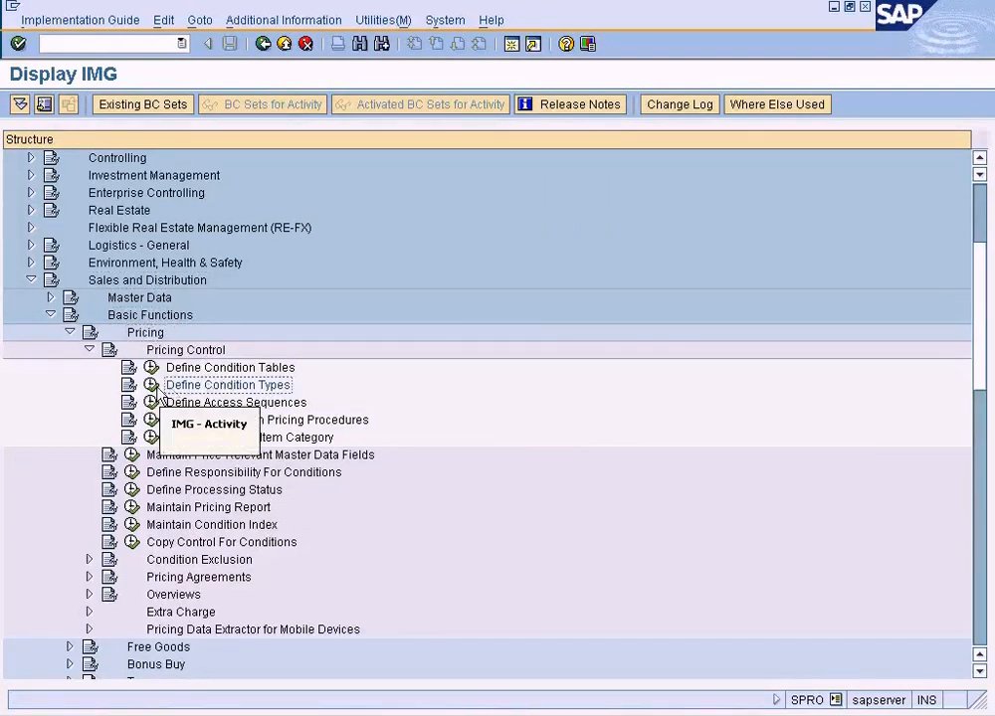
# Run the Maintain Condition Types activity, position the list on ZDIS and show its details.
pyautogui.click(156, 387)
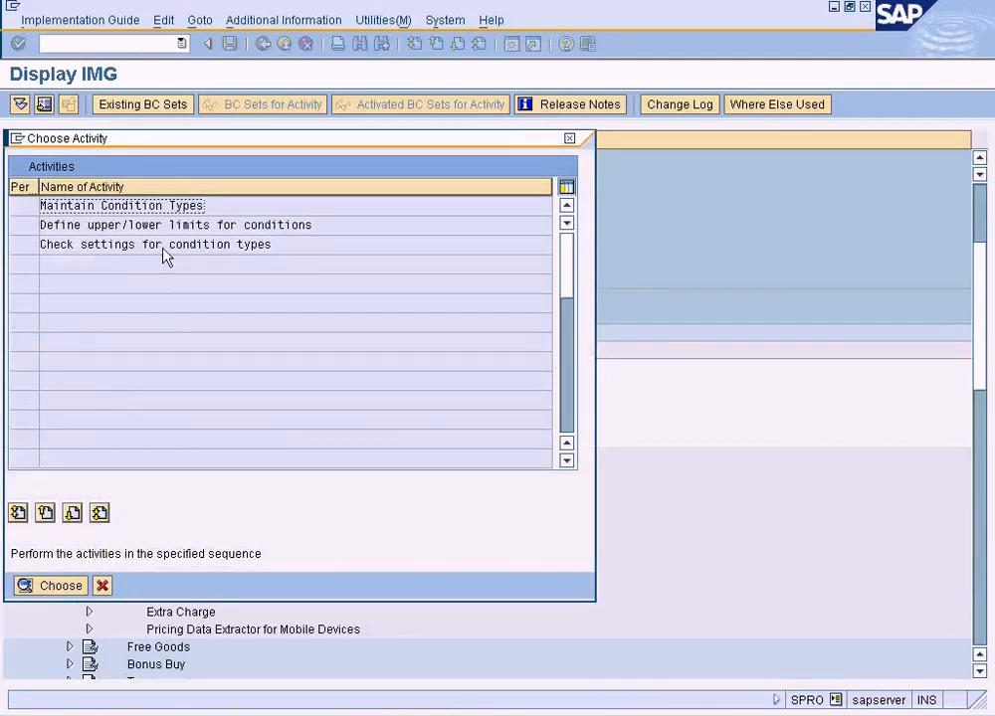
pyautogui.doubleClick(164, 208)
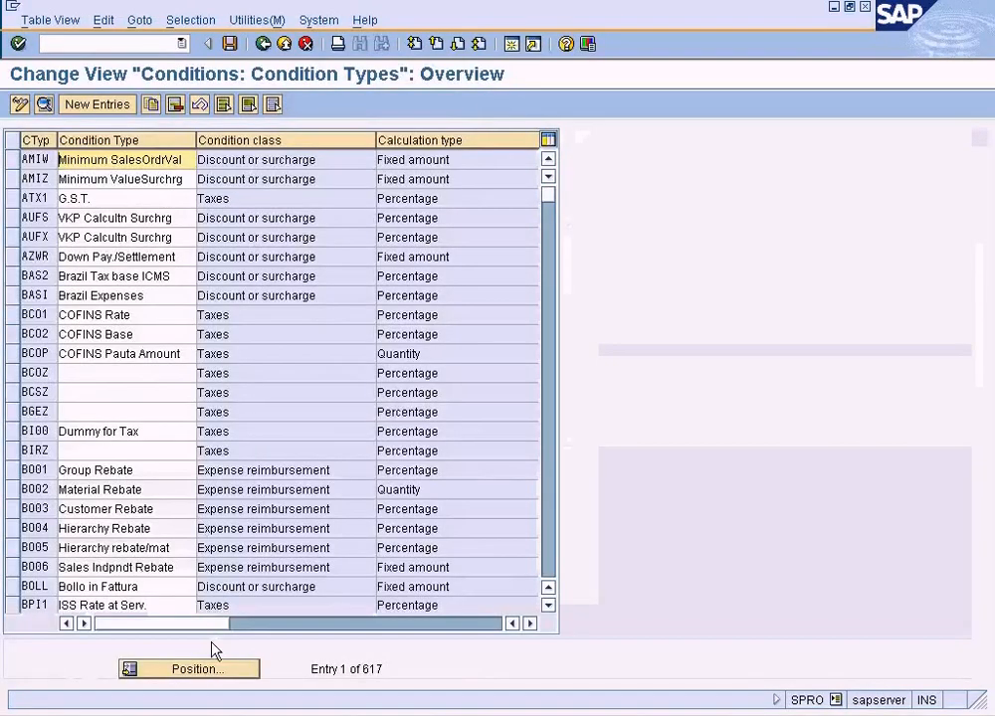
pyautogui.click(217, 665)
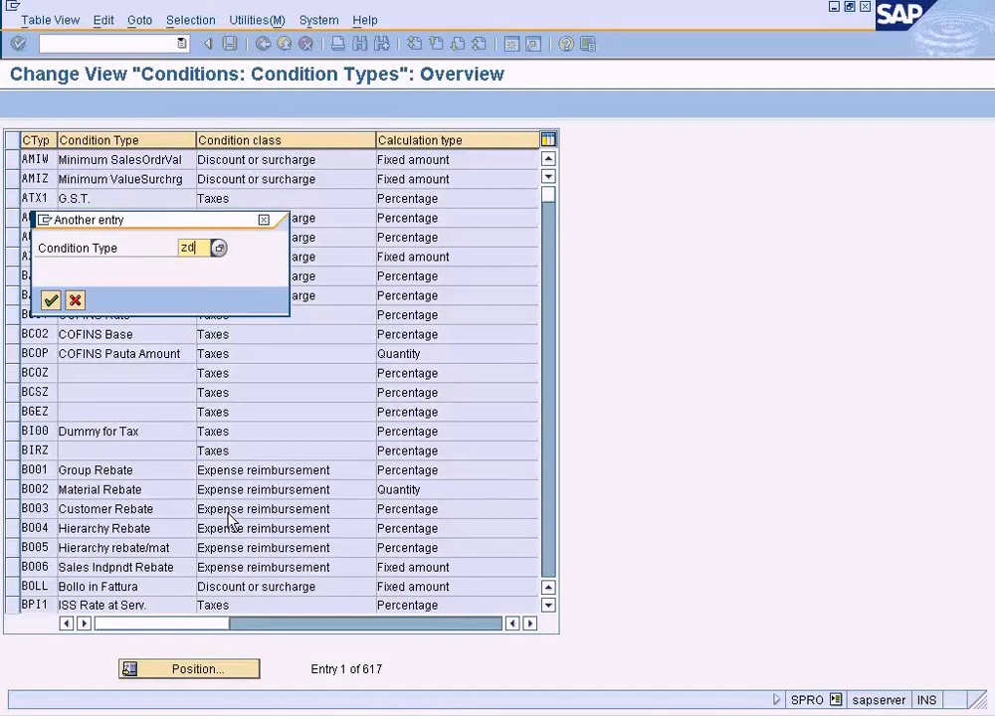
pyautogui.write('zdis')
pyautogui.press('Return')
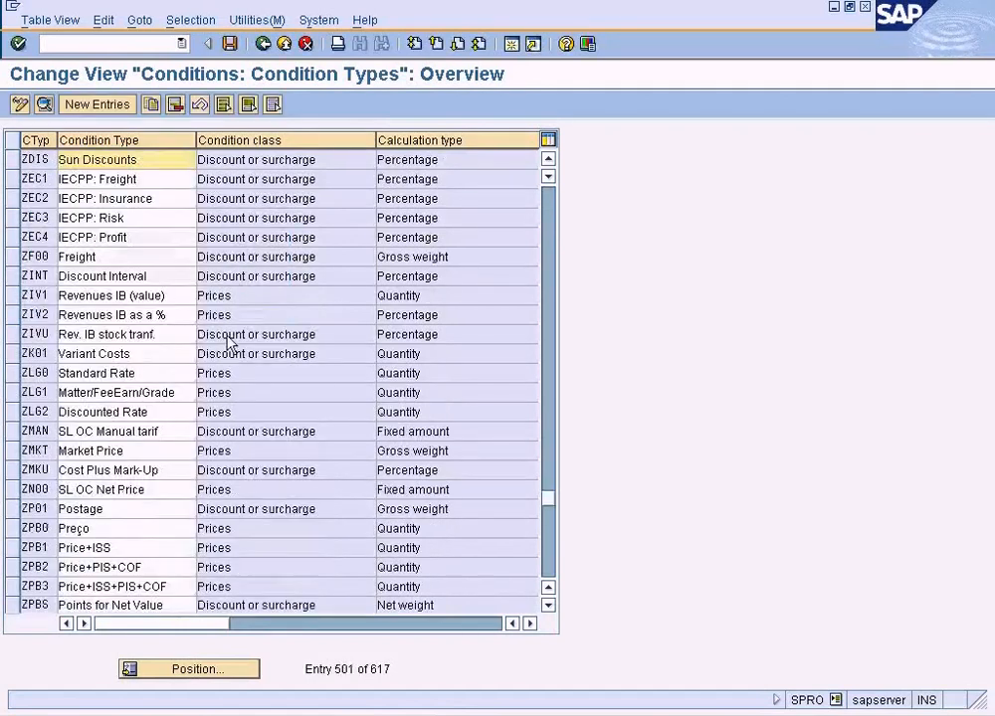
pyautogui.doubleClick(185, 163)
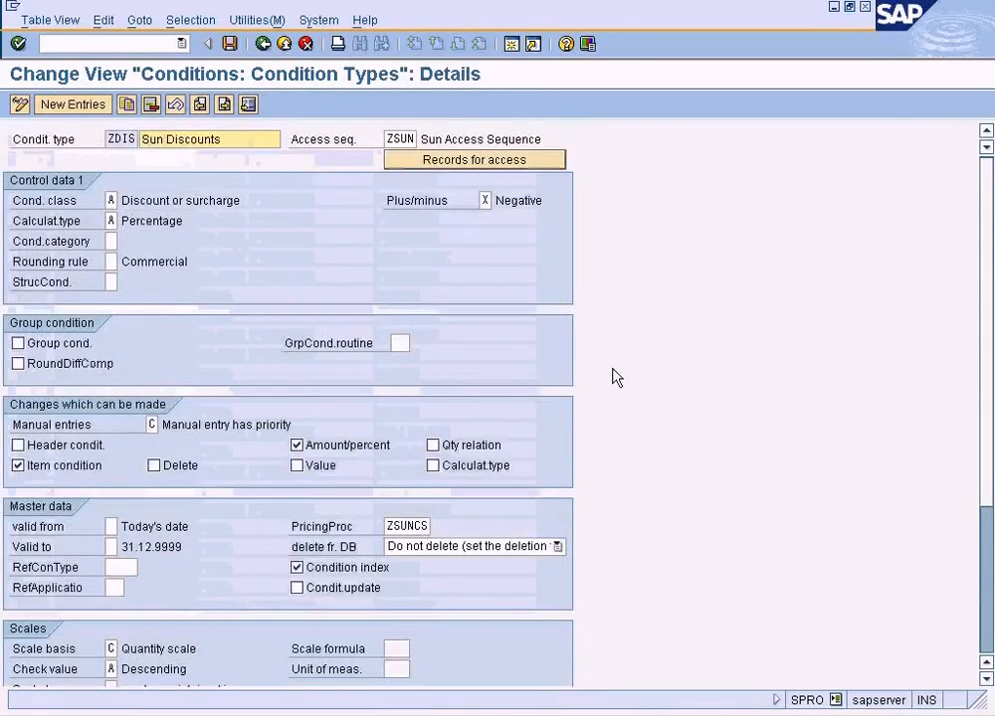
# Look up the possible values of the Exclusion field in Control data 2 of ZDIS and close the list without choosing one.
pyautogui.scroll(-4, 617, 378)
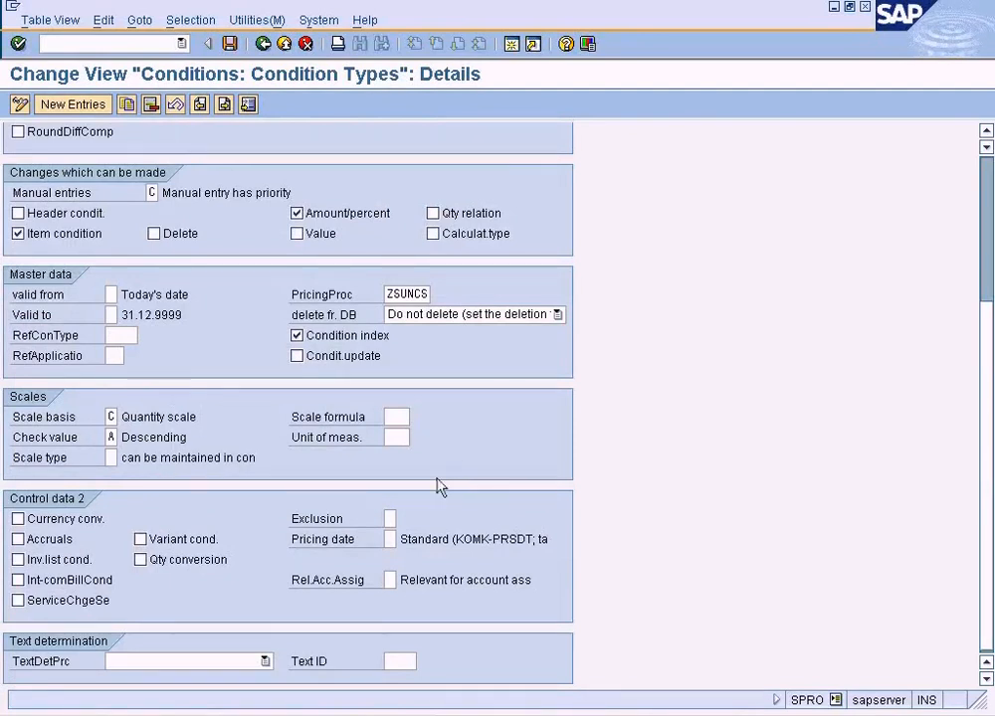
pyautogui.click(389, 520)
pyautogui.click(405, 519)
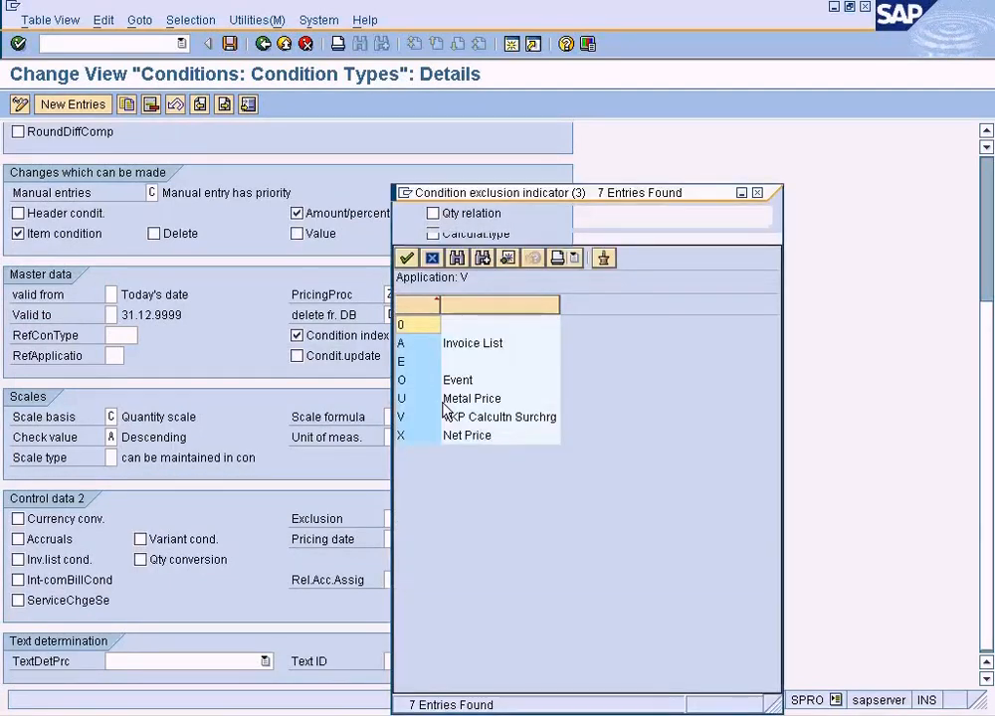
pyautogui.click(753, 192)
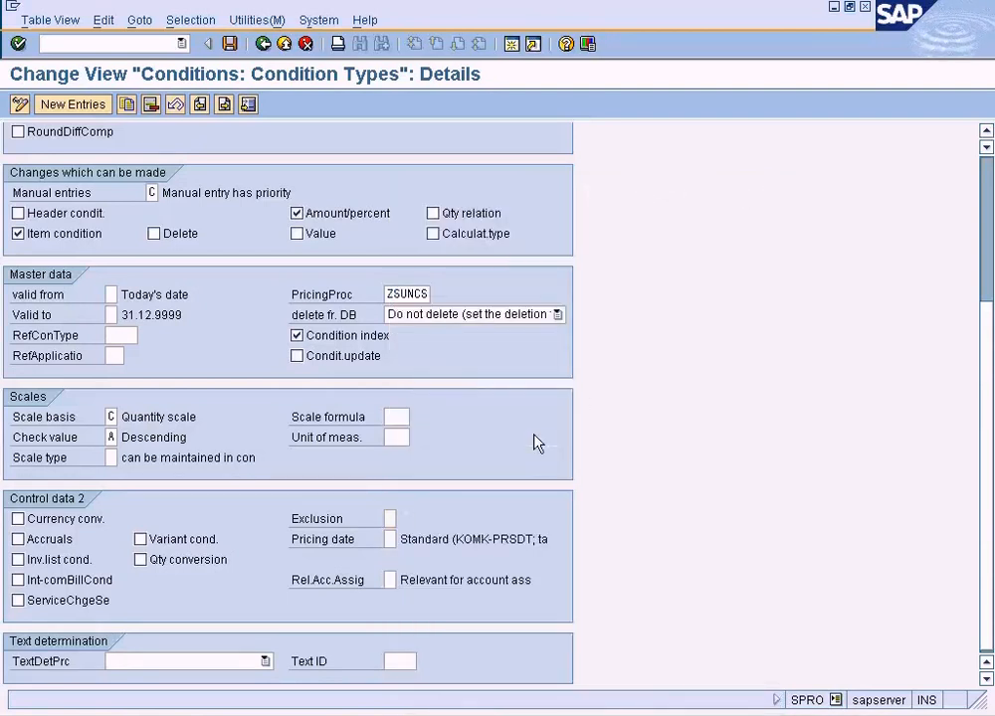
# Show the help for the condition exclusion indicator, move it clear of the settings and read its note on excluding conditions.
pyautogui.press('F1')
pyautogui.moveTo(663, 124); pyautogui.dragTo(749, 82)
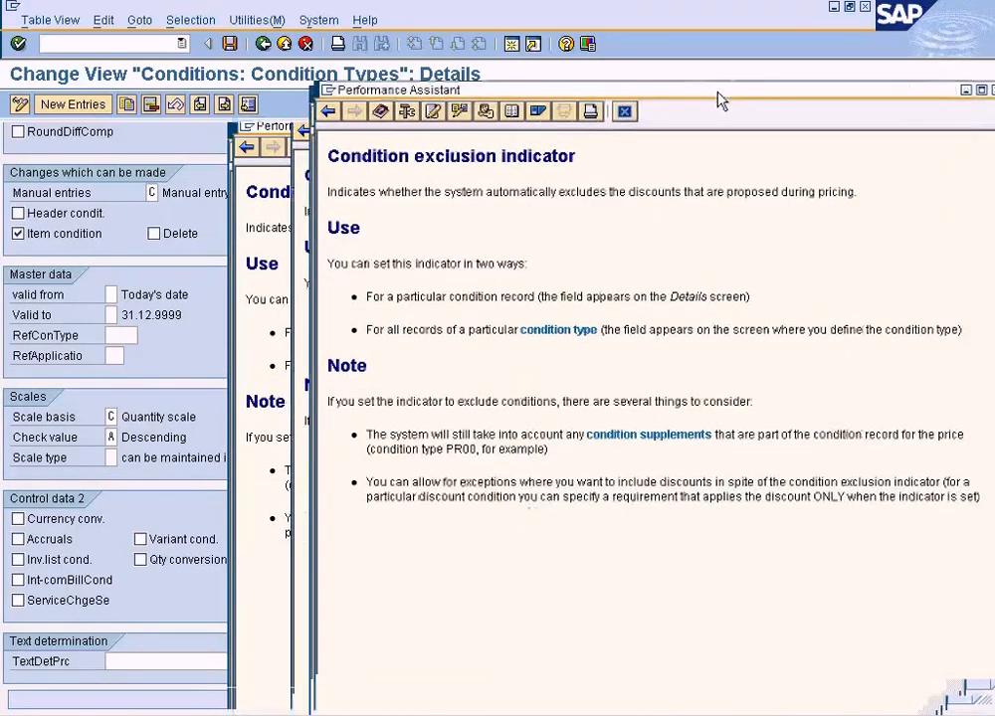
pyautogui.moveTo(334, 402); pyautogui.dragTo(674, 414)
pyautogui.click(702, 416)
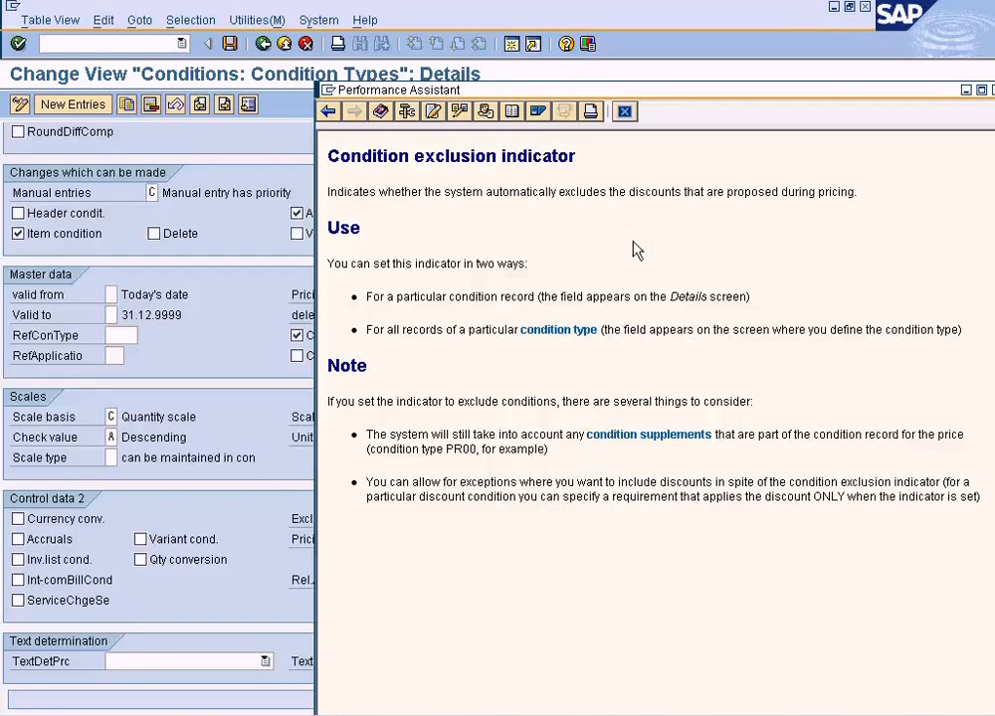
# Close the condition exclusion help and set the Exclusion field in Control data 2 of ZDIS to 0.
pyautogui.doubleClick(819, 195)
pyautogui.moveTo(818, 200); pyautogui.dragTo(766, 206)
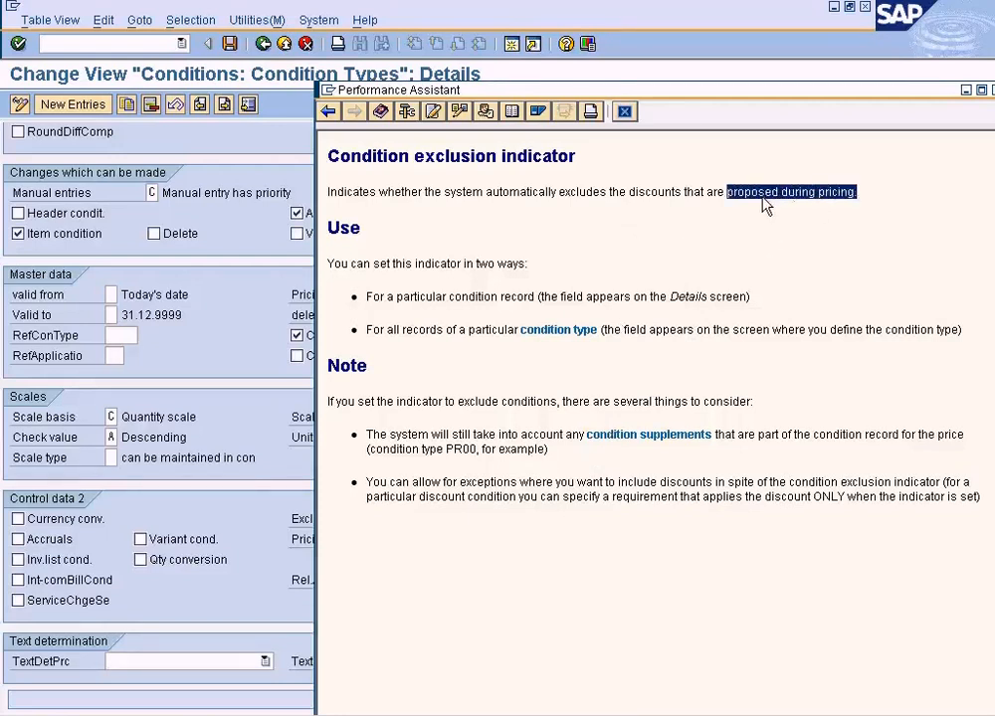
pyautogui.click(624, 112)
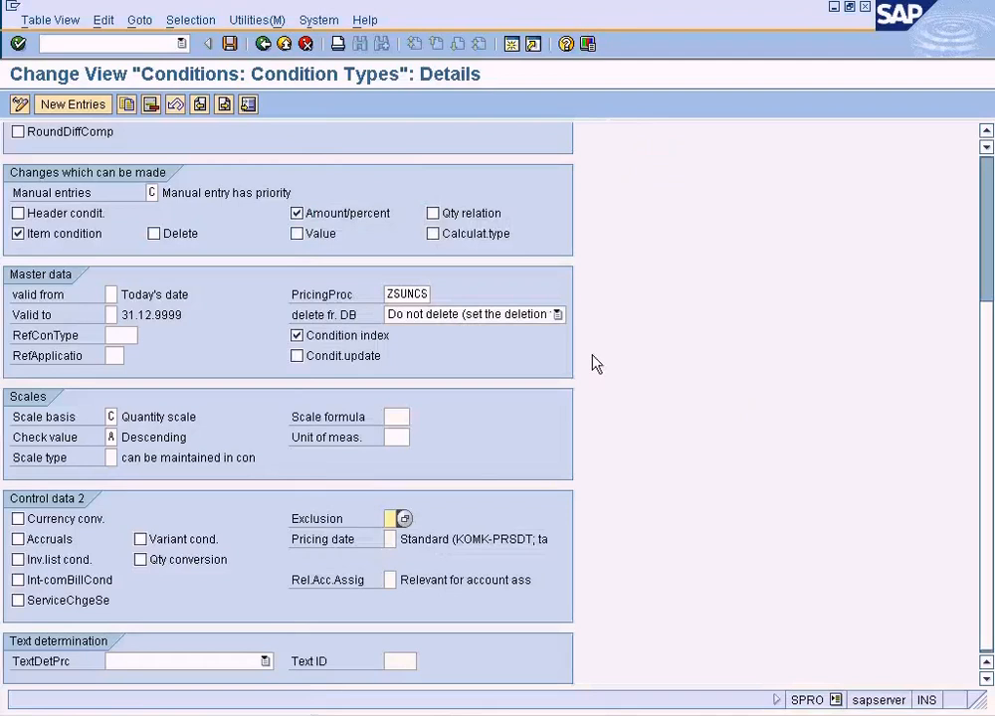
pyautogui.click(403, 519)
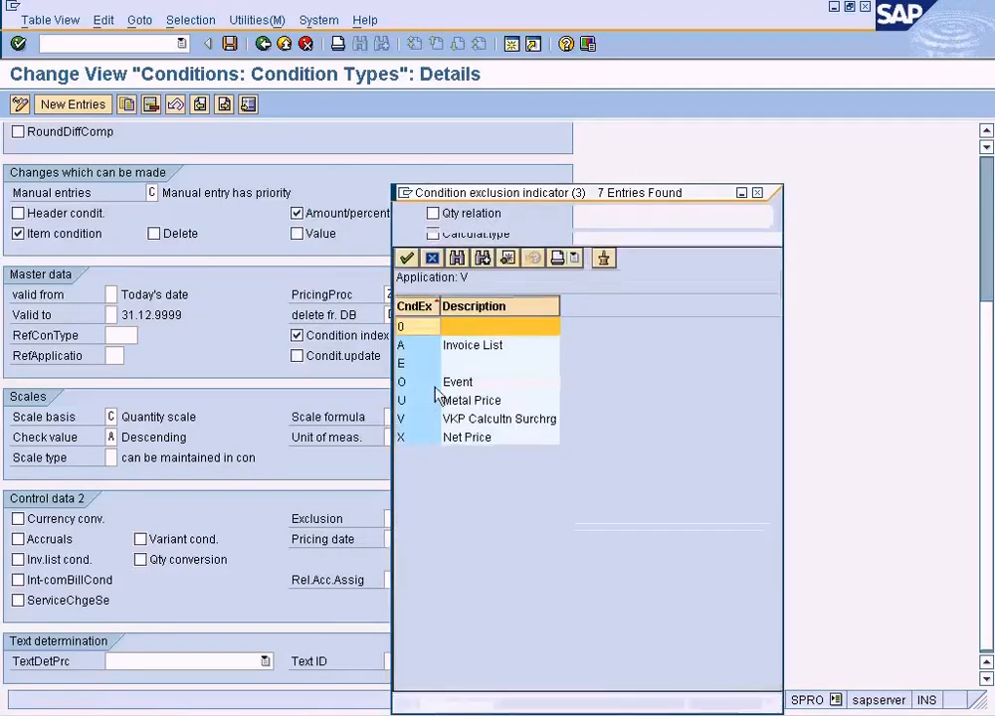
pyautogui.doubleClick(463, 329)
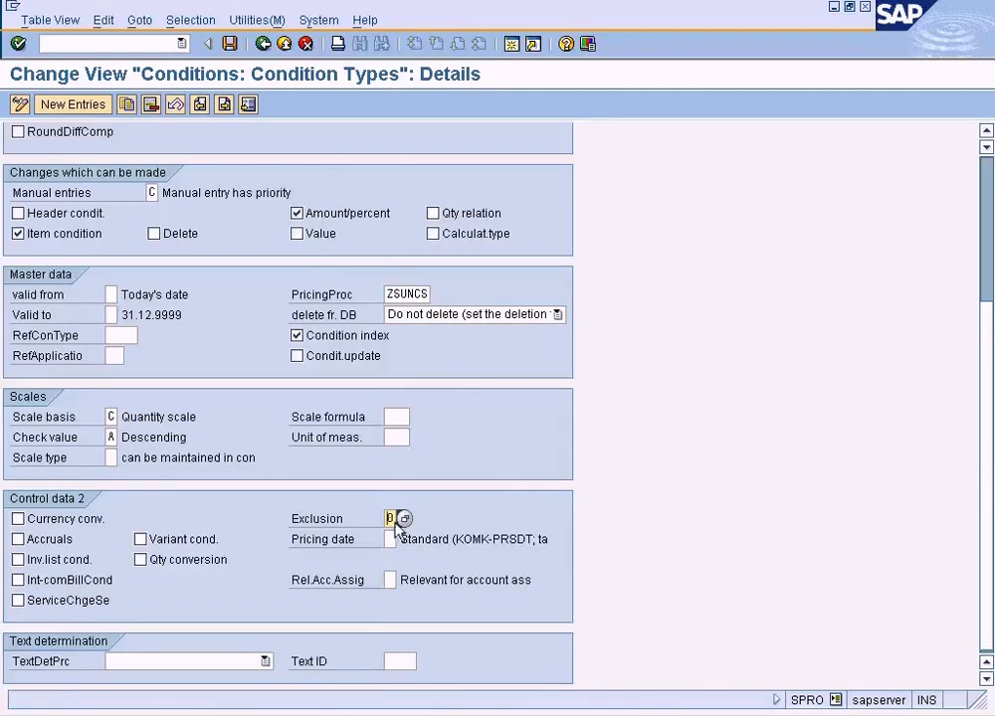
# From the Exclusion field's help, go to the Basic Functions - Sales and Distribution customizing activity for condition exclusion.
pyautogui.press('F1')
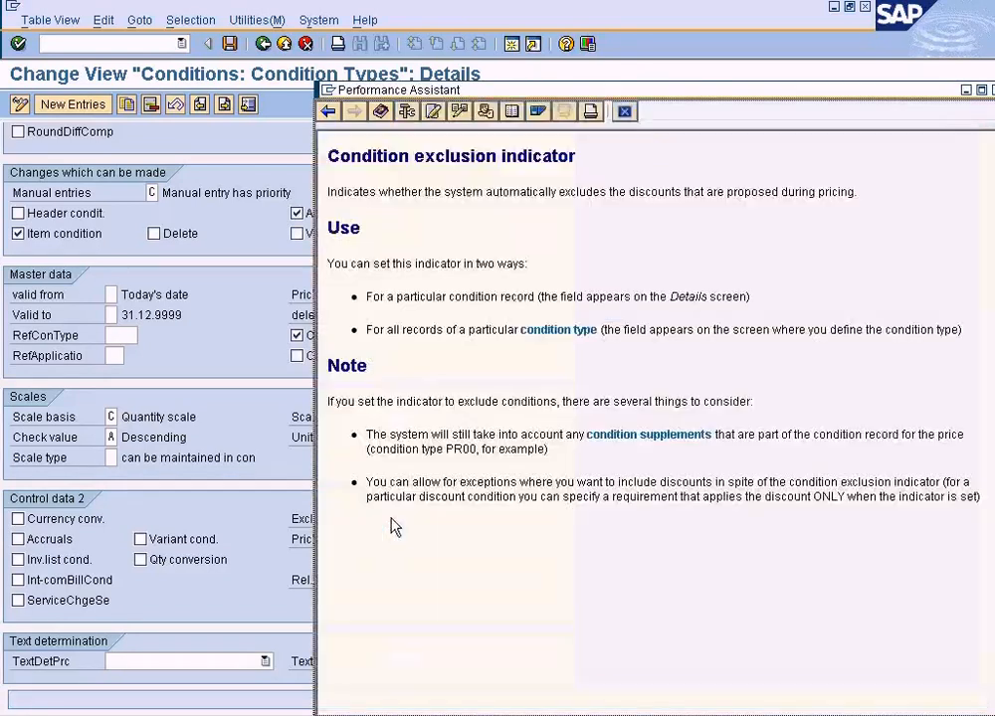
pyautogui.click(486, 112)
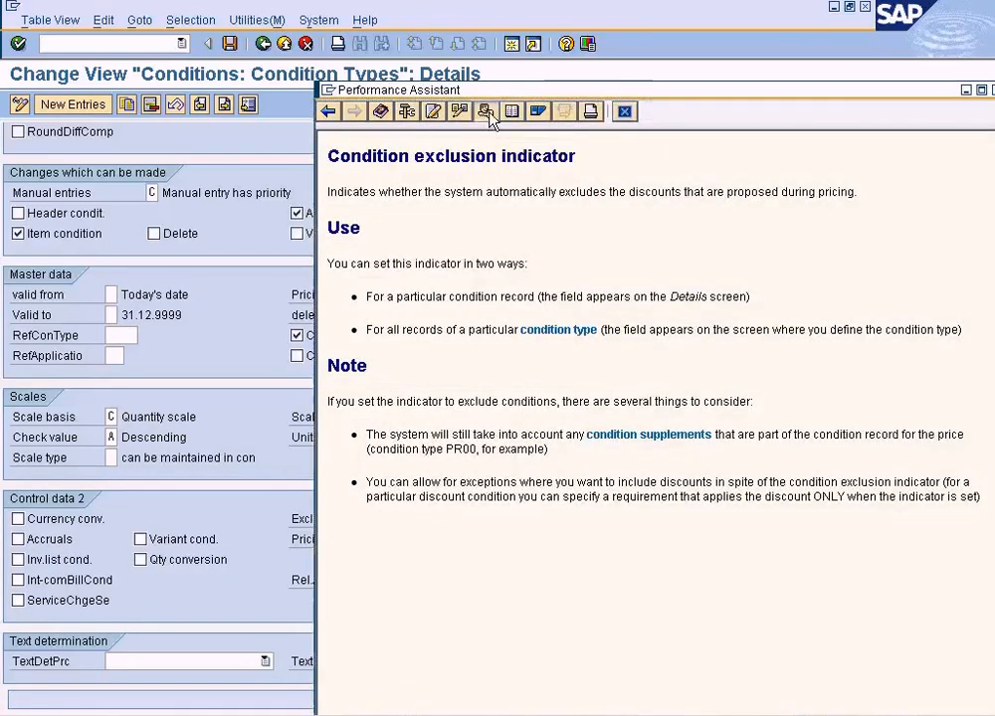
pyautogui.press('Return')
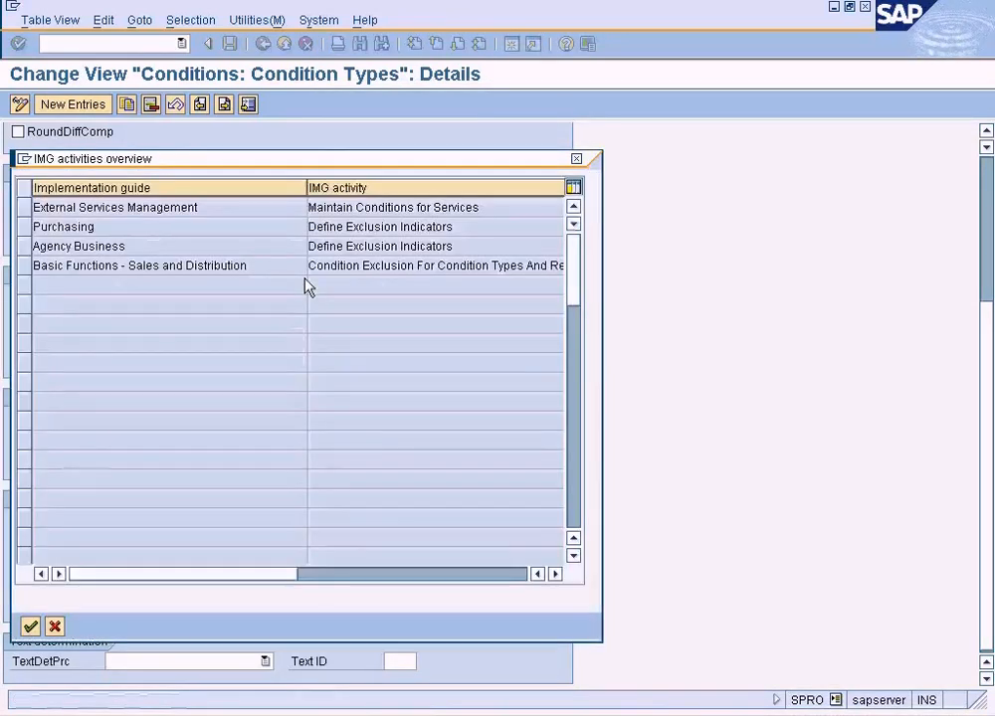
pyautogui.doubleClick(387, 267)
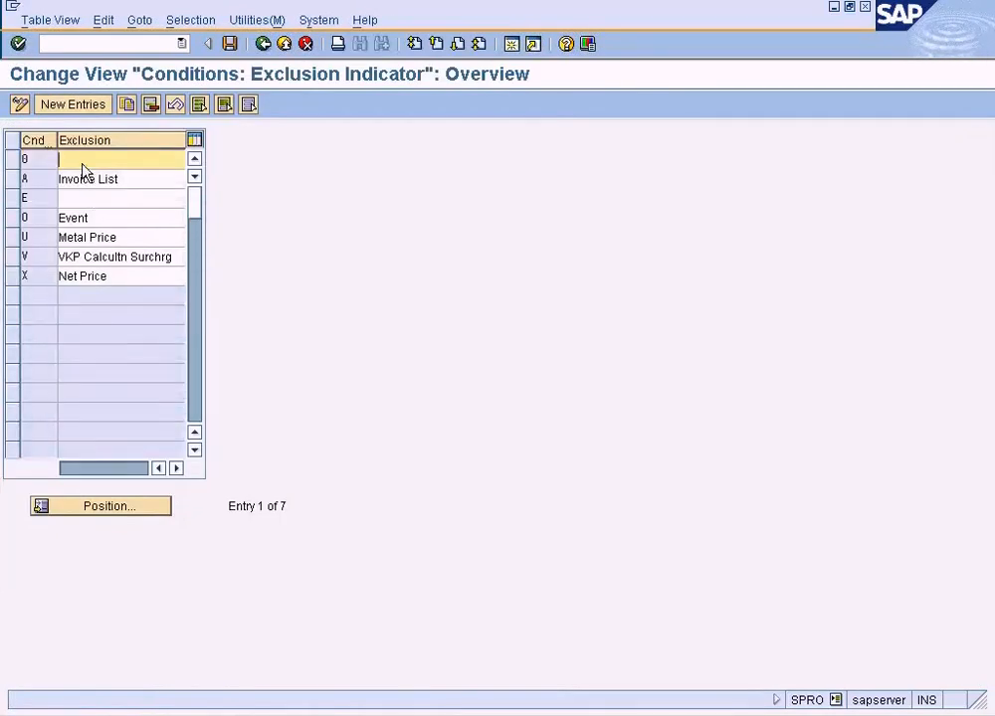
# View the exclusion indicators and their new entries table without adding one, return to the ZDIS details and close the help.
pyautogui.doubleClick(83, 172)
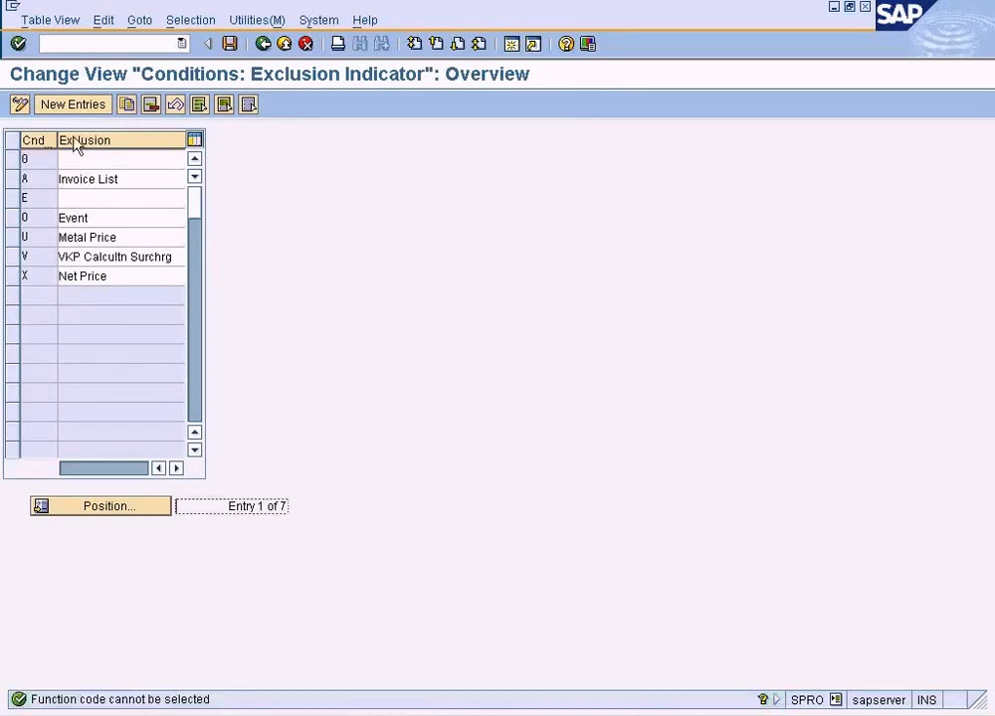
pyautogui.click(77, 106)
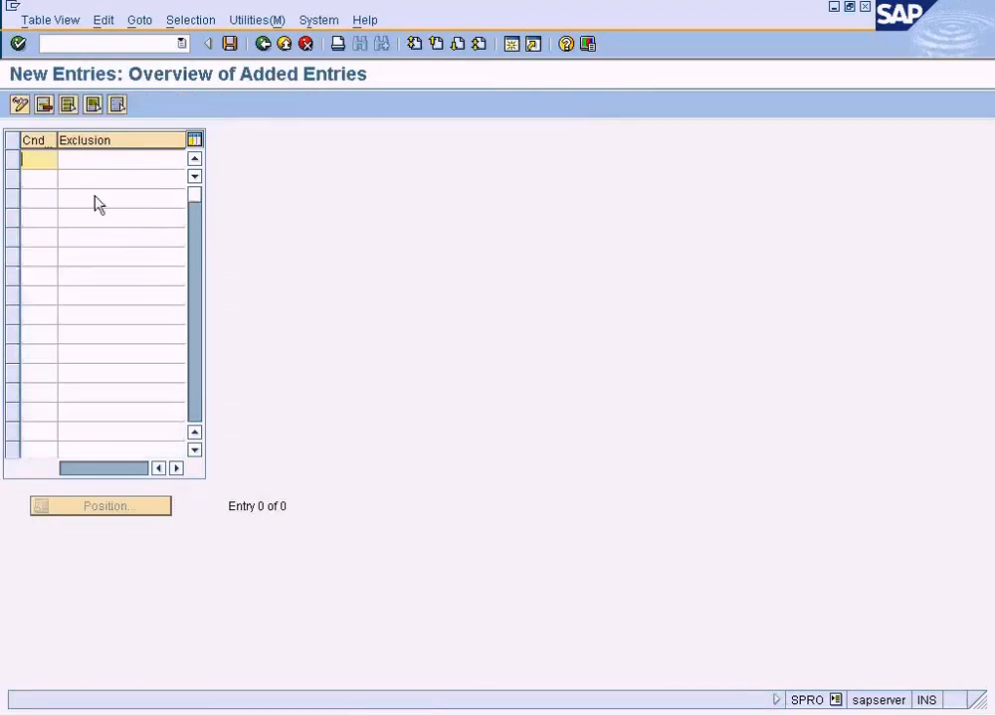
pyautogui.click(263, 42)
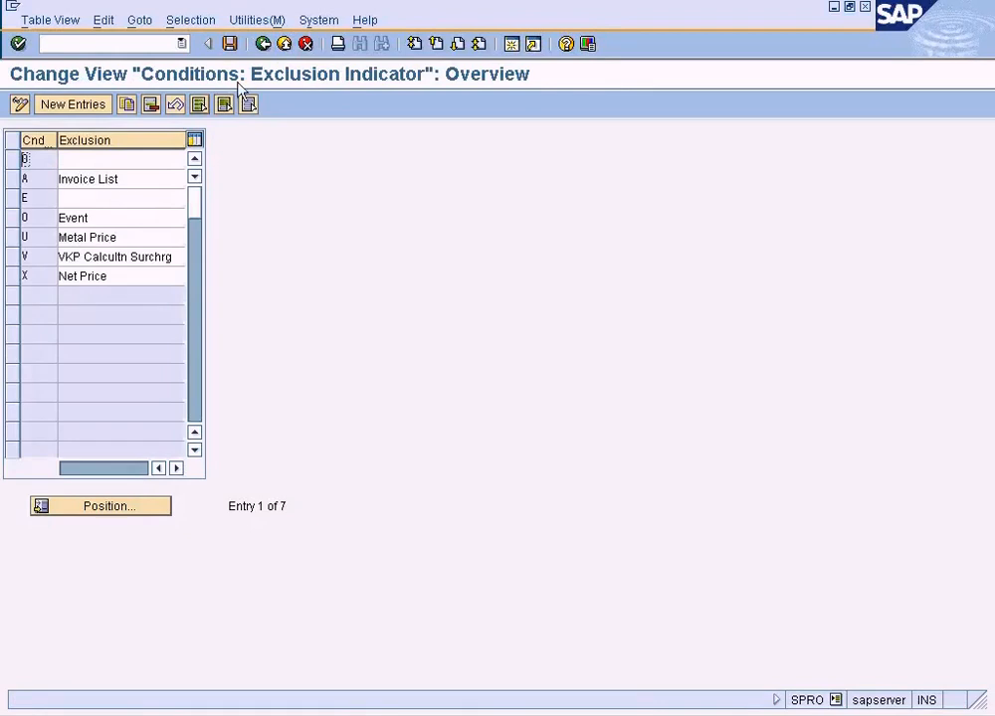
pyautogui.click(117, 201)
pyautogui.click(263, 45)
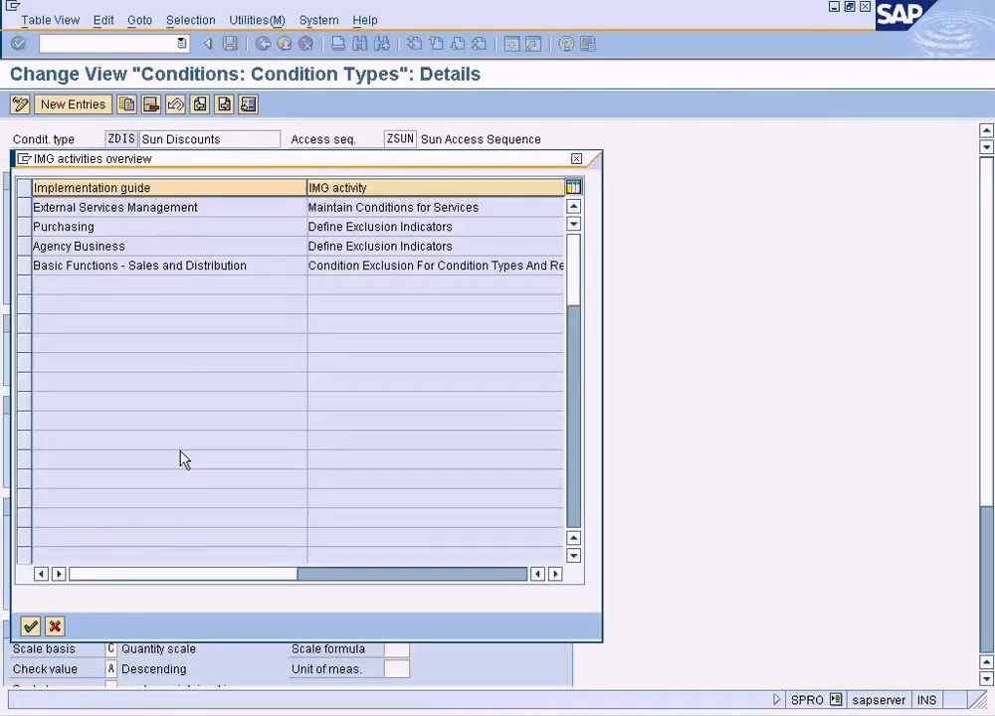
pyautogui.click(54, 626)
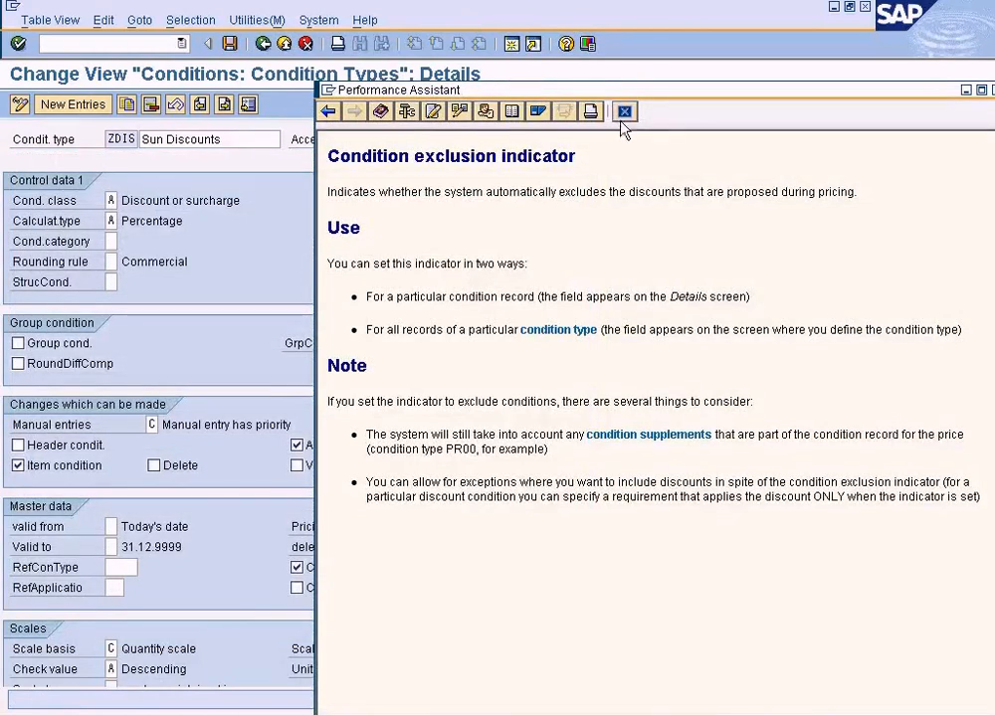
pyautogui.click(624, 113)
# Save the ZDIS condition type and return to the condition types overview.
pyautogui.click(207, 23)
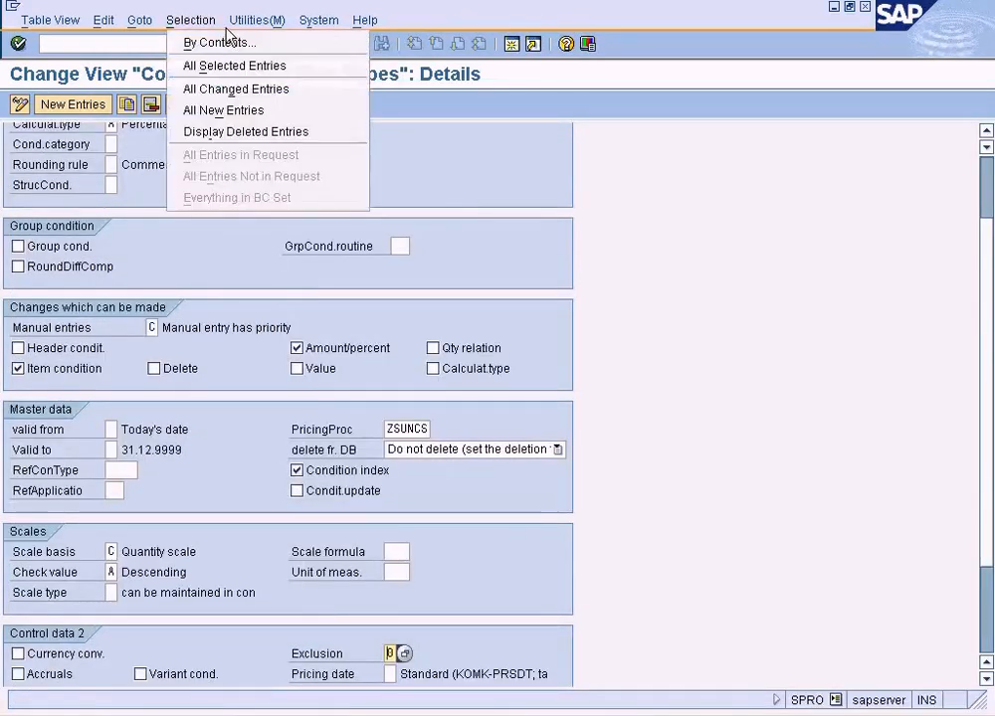
pyautogui.click(478, 127)
pyautogui.click(230, 44)
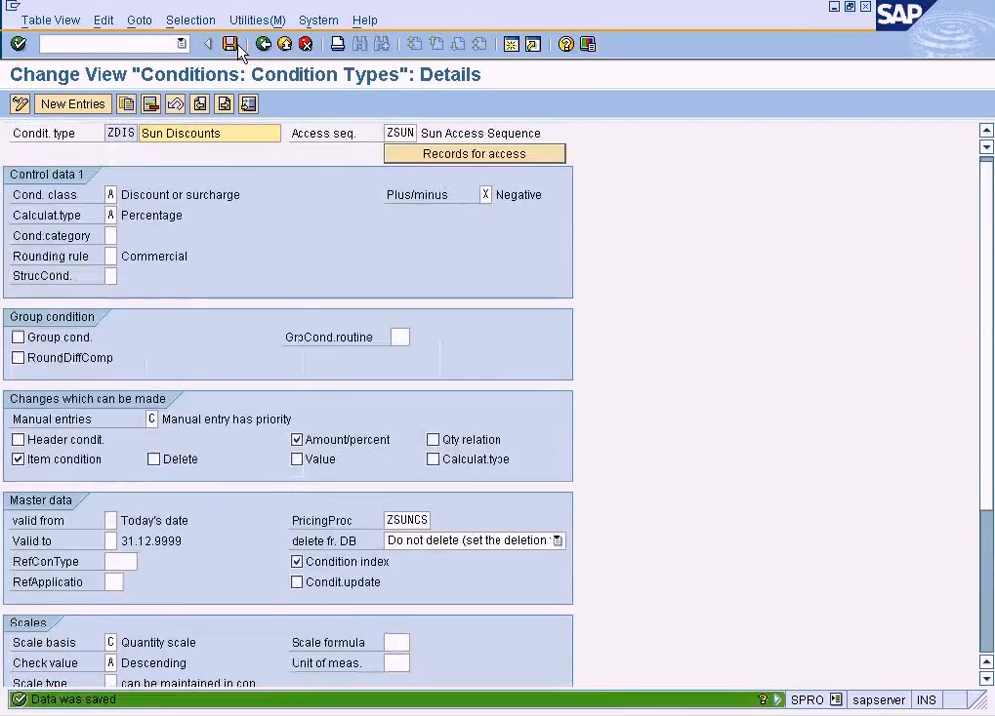
pyautogui.click(263, 44)
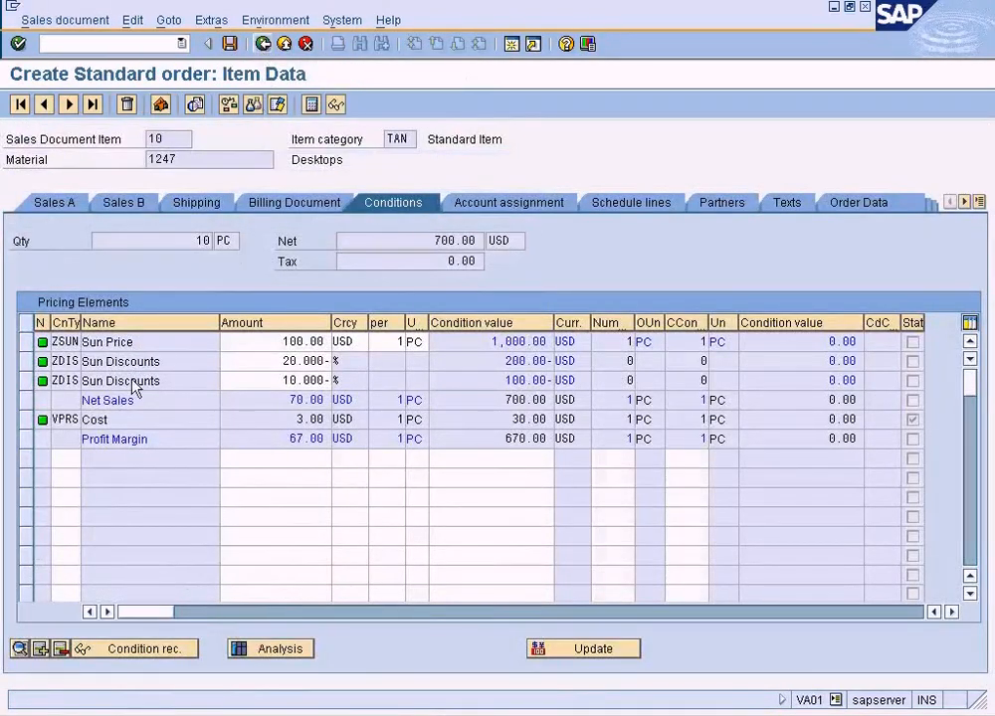
# Check the second ZDIS discount on the sales order item, leave the order without saving and return to the SAP Easy Access screen.
pyautogui.click(239, 381)
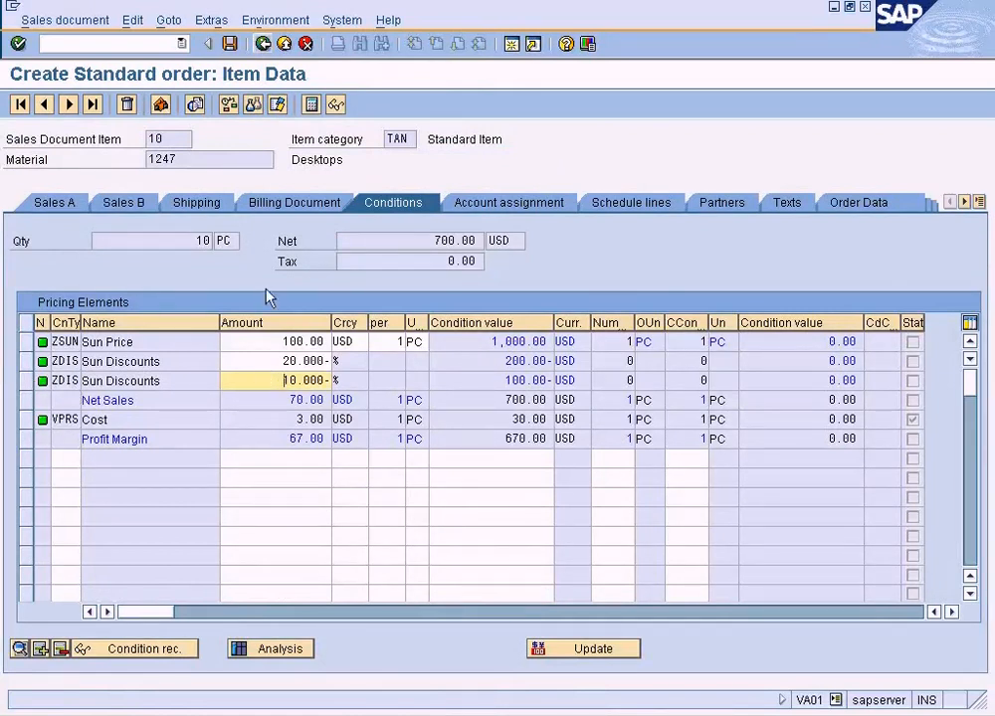
pyautogui.click(263, 45)
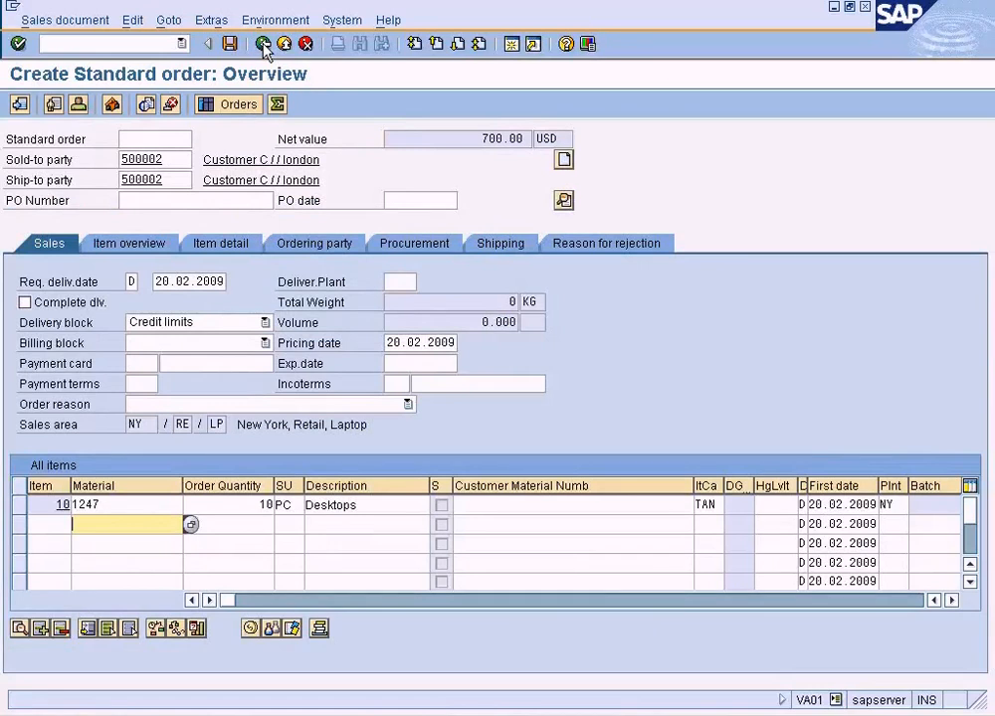
pyautogui.click(264, 45)
pyautogui.click(331, 328)
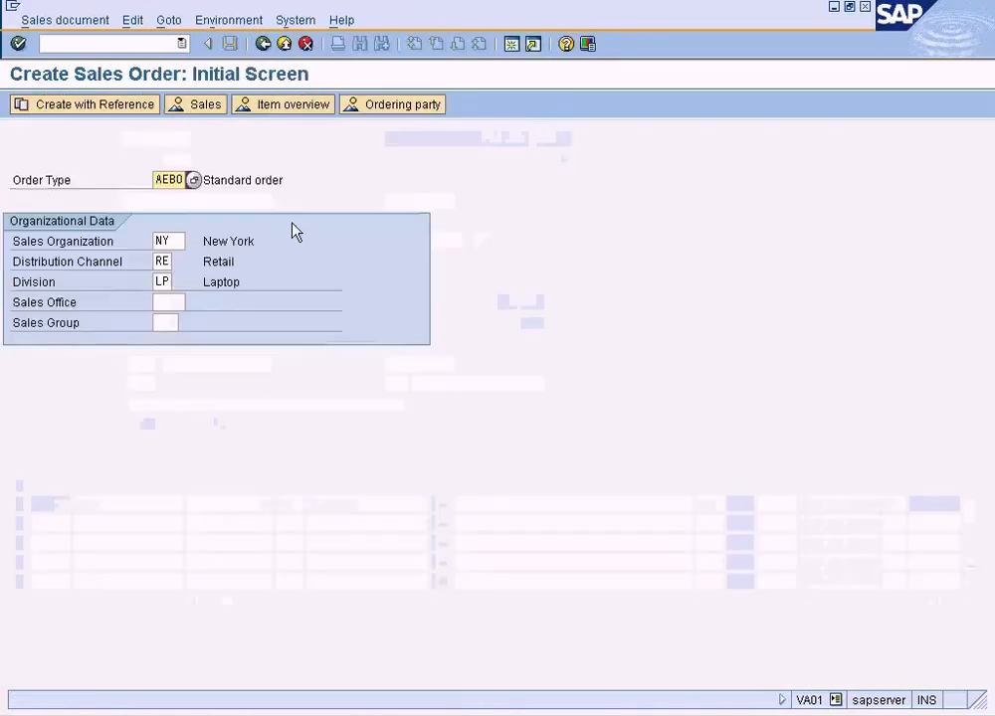
pyautogui.click(284, 44)
# Start transaction VA01 and begin a new AEBO standard order for sales area NY, RE, LP without a reference document.
pyautogui.write('va01')
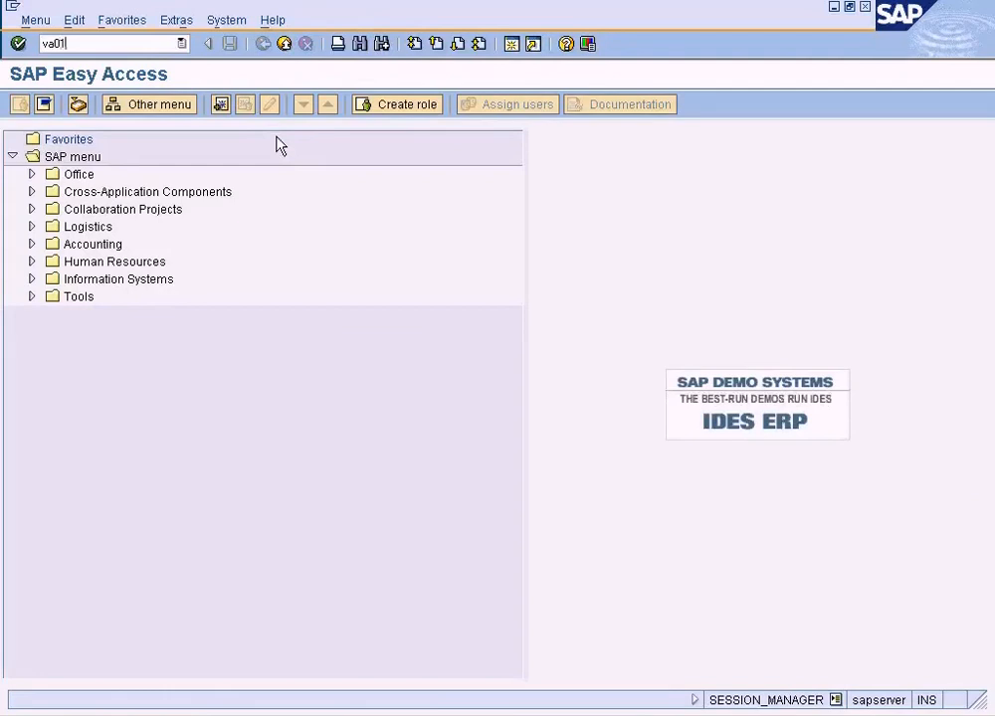
pyautogui.press('Return')
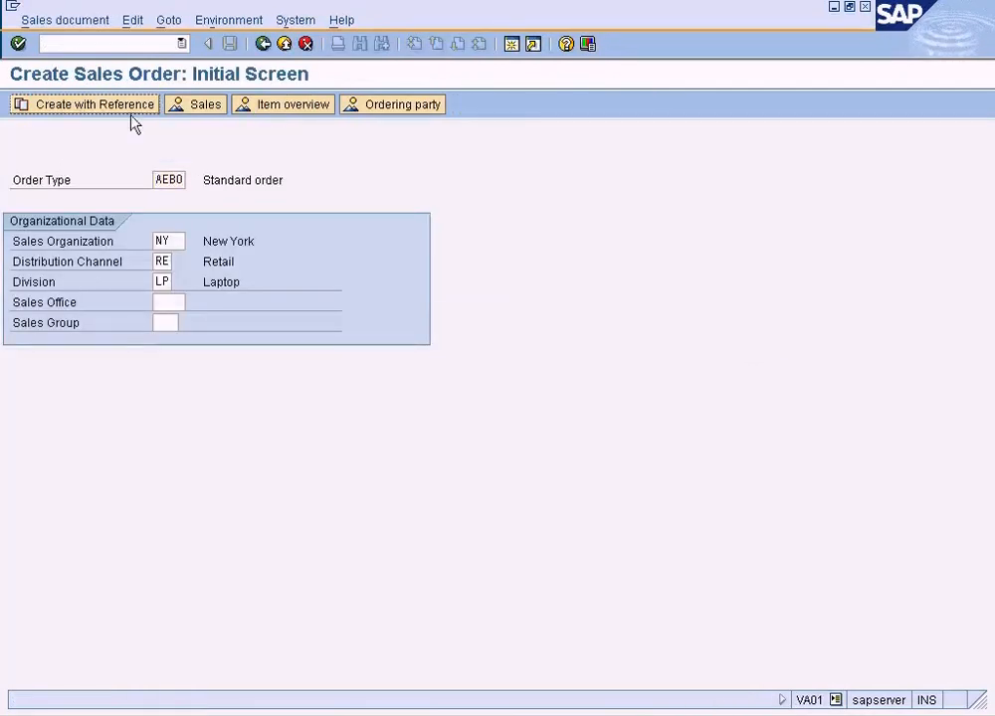
pyautogui.click(132, 107)
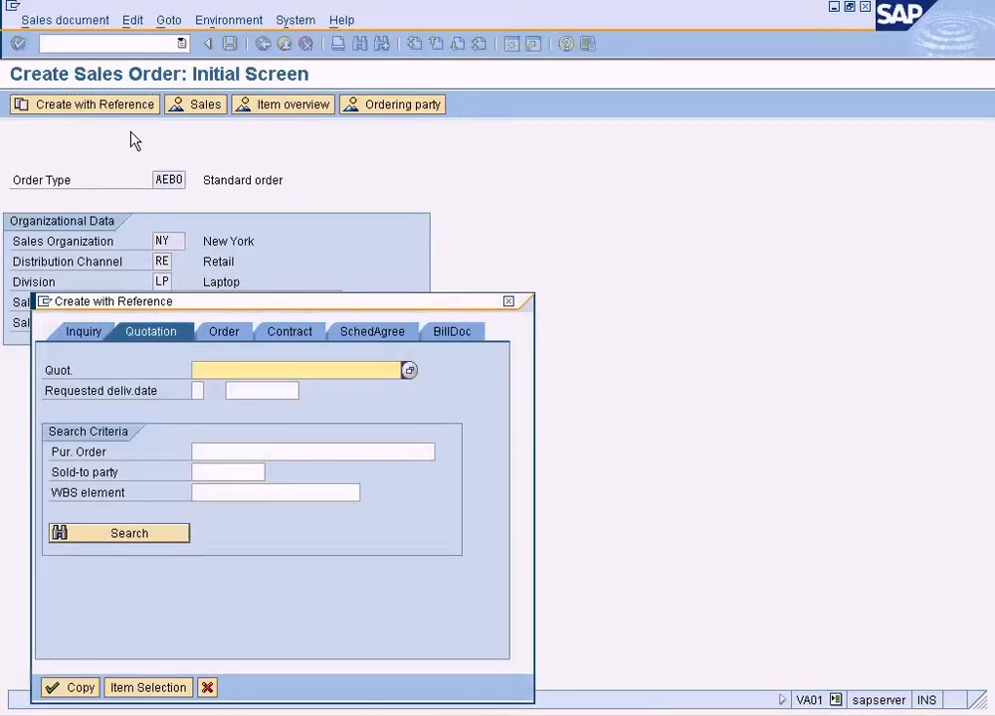
pyautogui.click(207, 687)
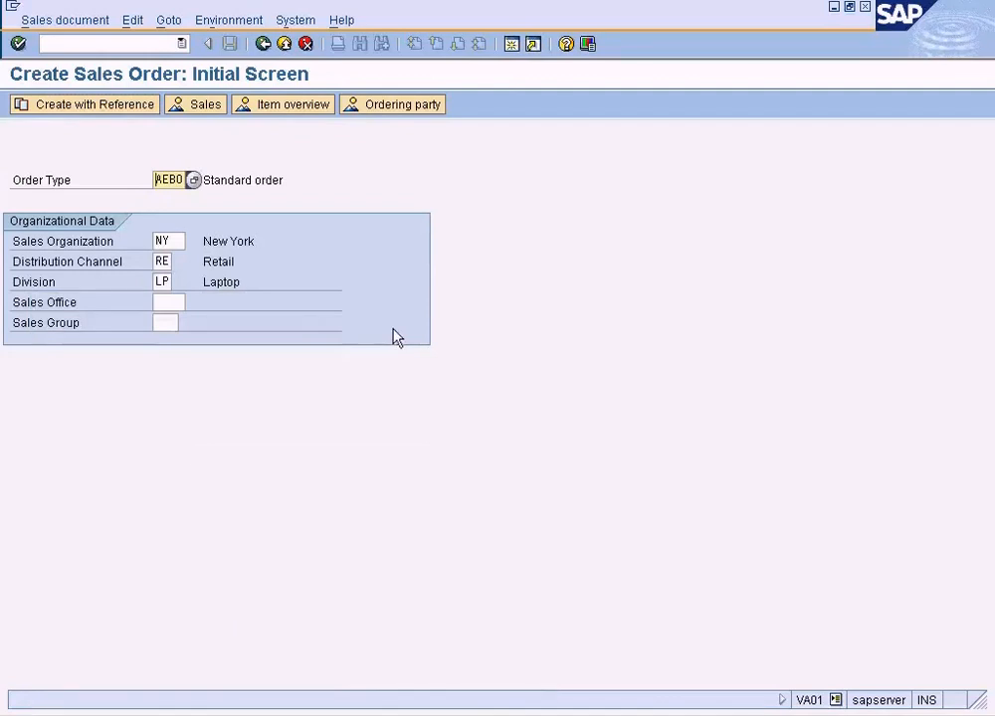
pyautogui.press('Return')
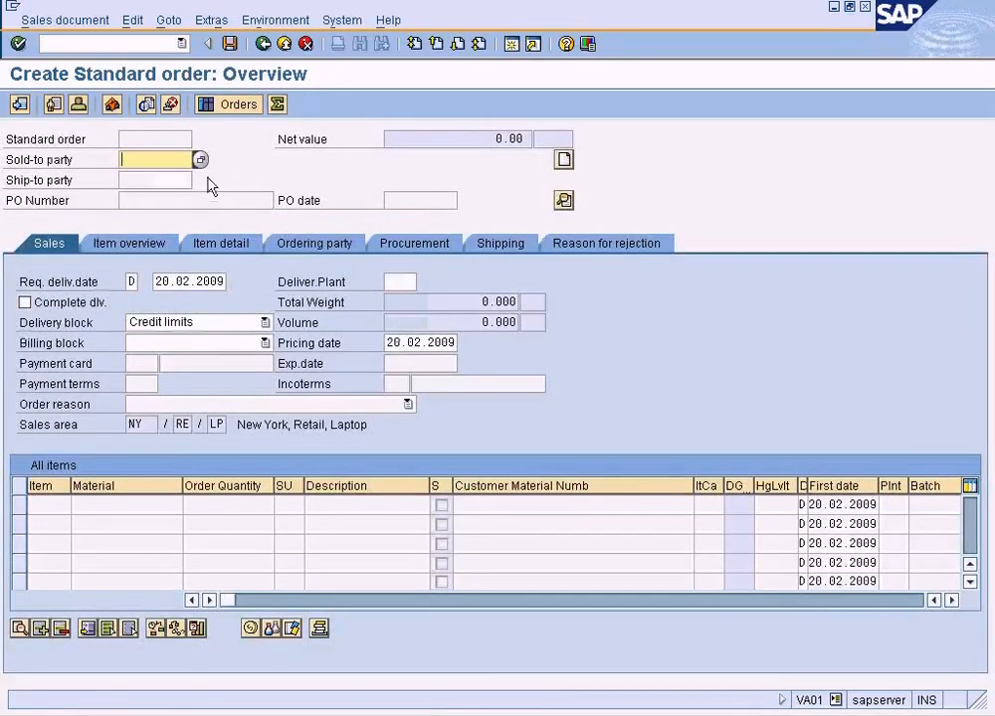
# Pick the London customer as sold-to party from the customer search and enter material 1247 with order quantity 10.
pyautogui.press('F4')
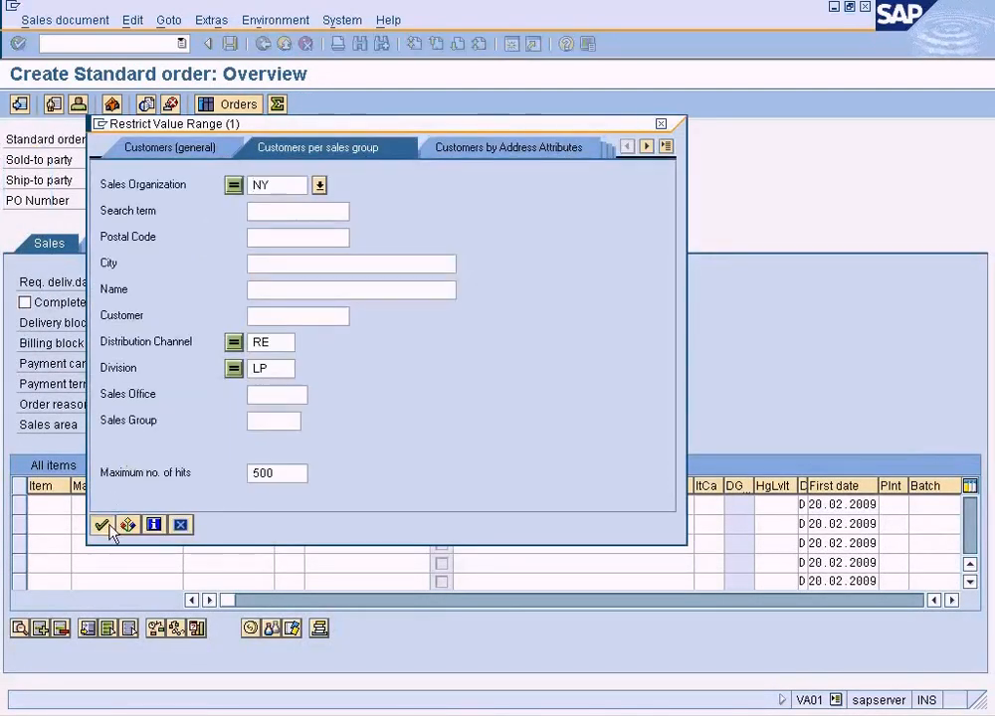
pyautogui.click(104, 528)
pyautogui.doubleClick(286, 171)
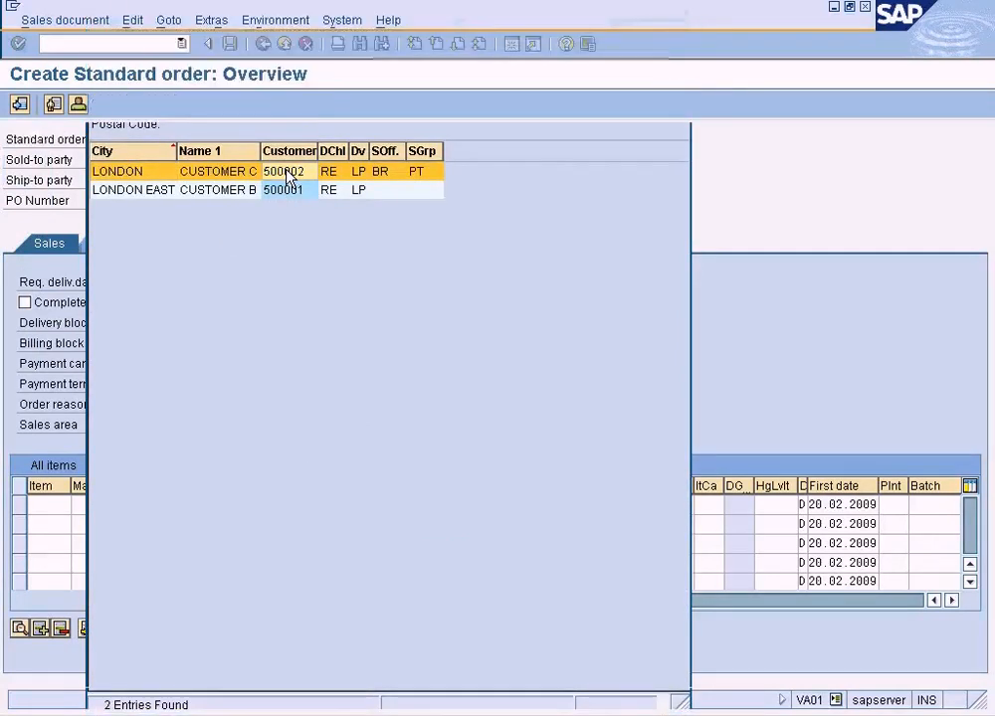
pyautogui.click(107, 506)
pyautogui.write('1247')
pyautogui.click(247, 507)
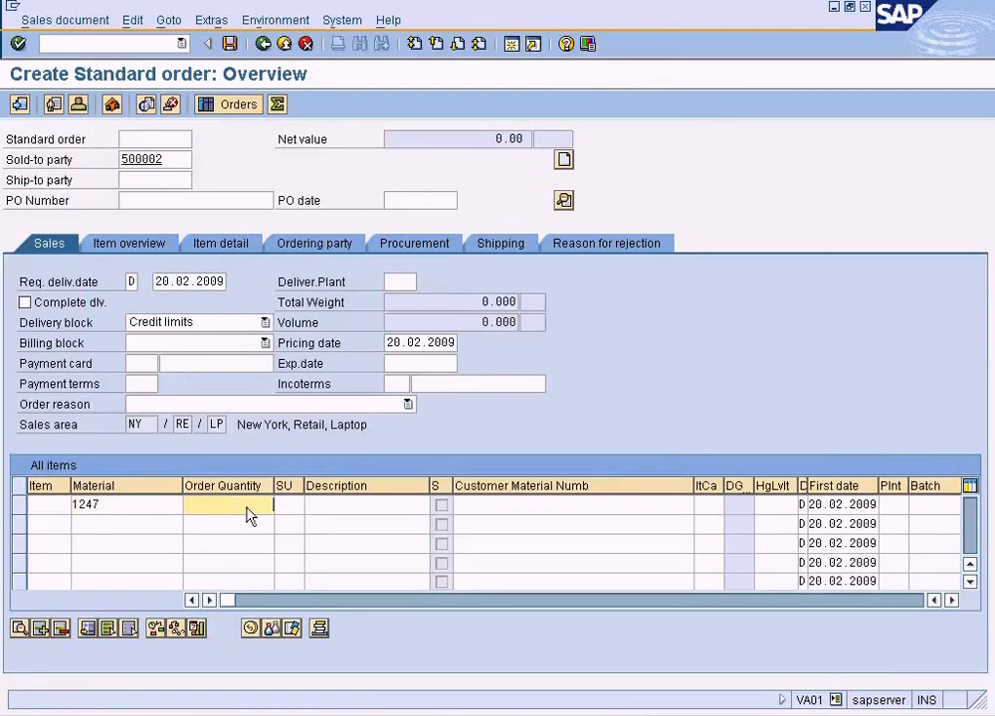
# Check the ZDIS scales in the ZSUN price record, minimise the condition types overview and return to the new sales order.
pyautogui.hotkey('alt', 'Tab')
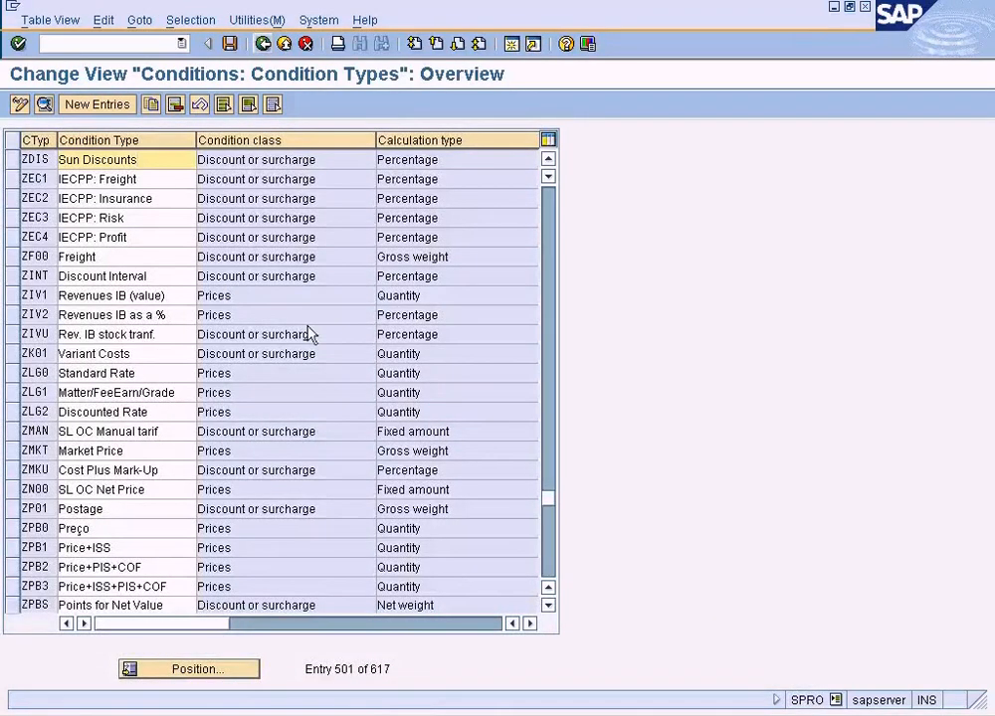
pyautogui.hotkey('alt', 'Tab')
pyautogui.hotkey('alt', 'Tab')
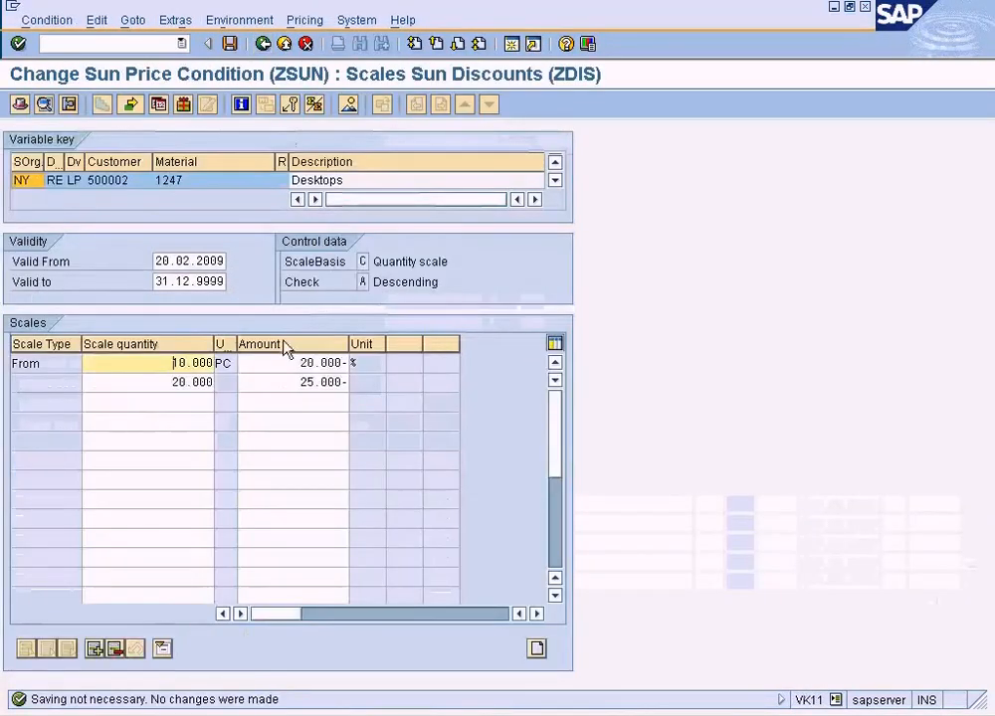
pyautogui.hotkey('alt', 'Tab')
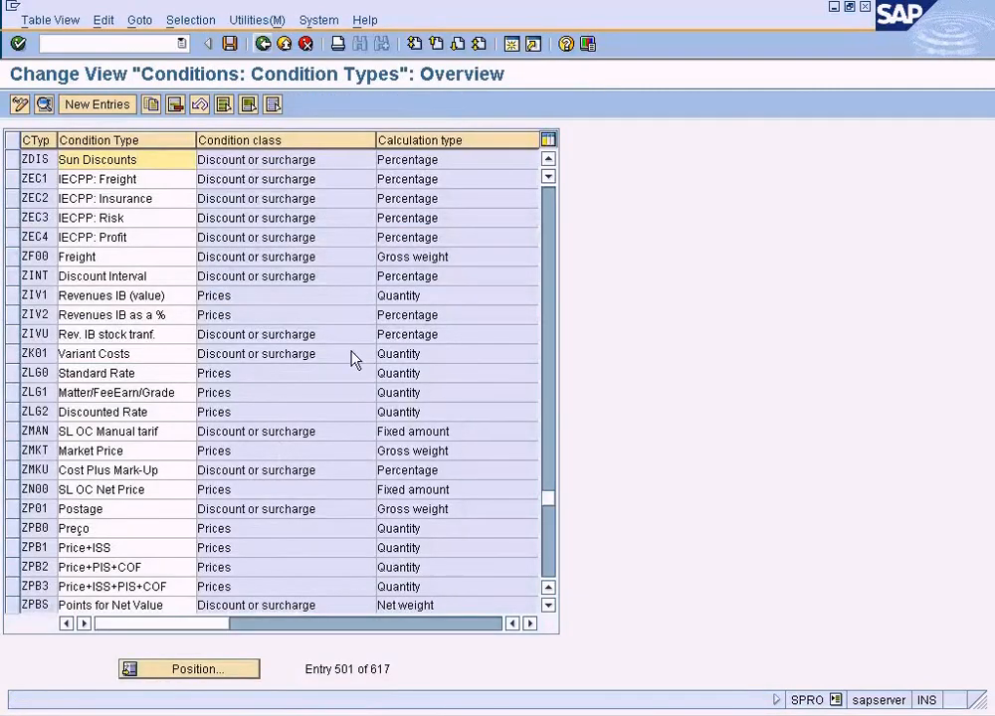
pyautogui.click(834, 8)
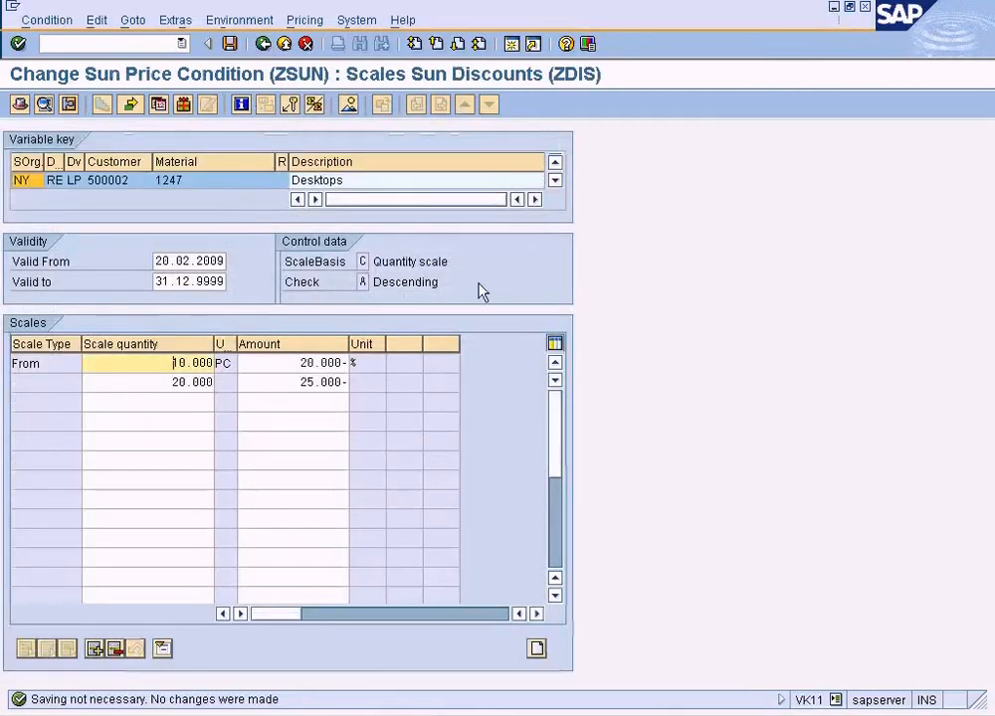
pyautogui.hotkey('alt', 'Tab')
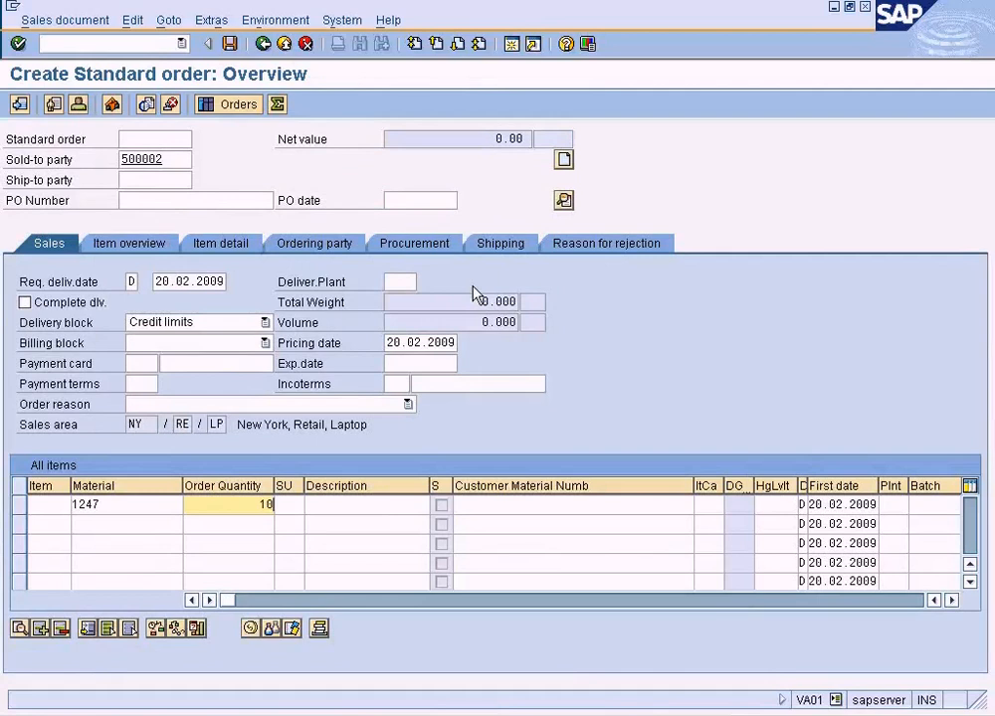
# Confirm the order item for material 1247 and show its pricing conditions to examine the ZDIS discount line.
pyautogui.press('Return')
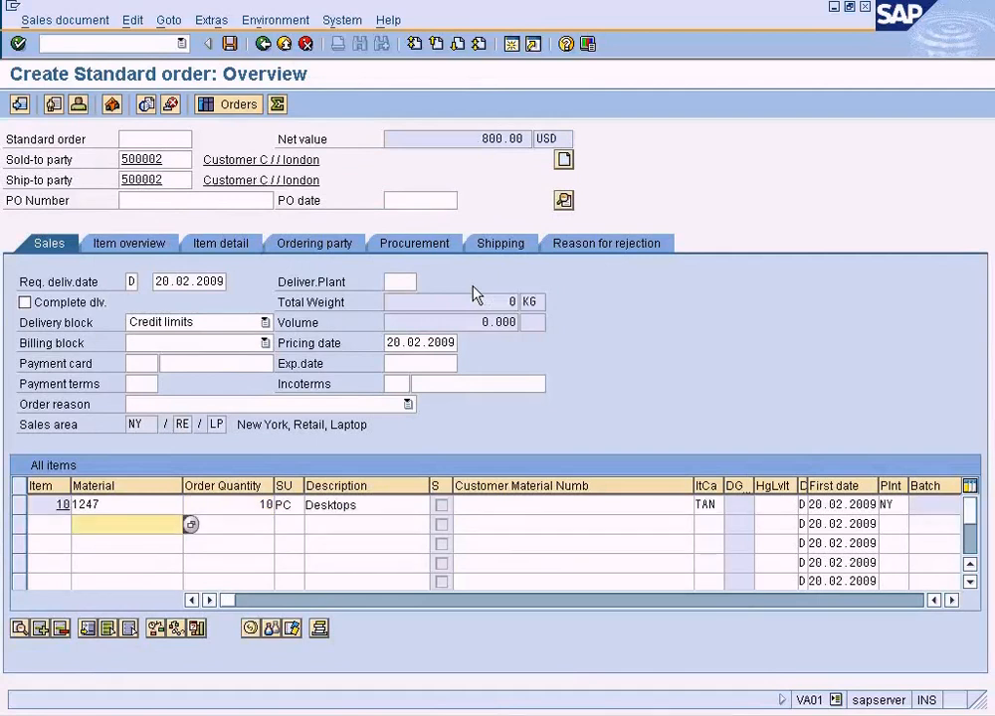
pyautogui.click(20, 506)
pyautogui.click(248, 628)
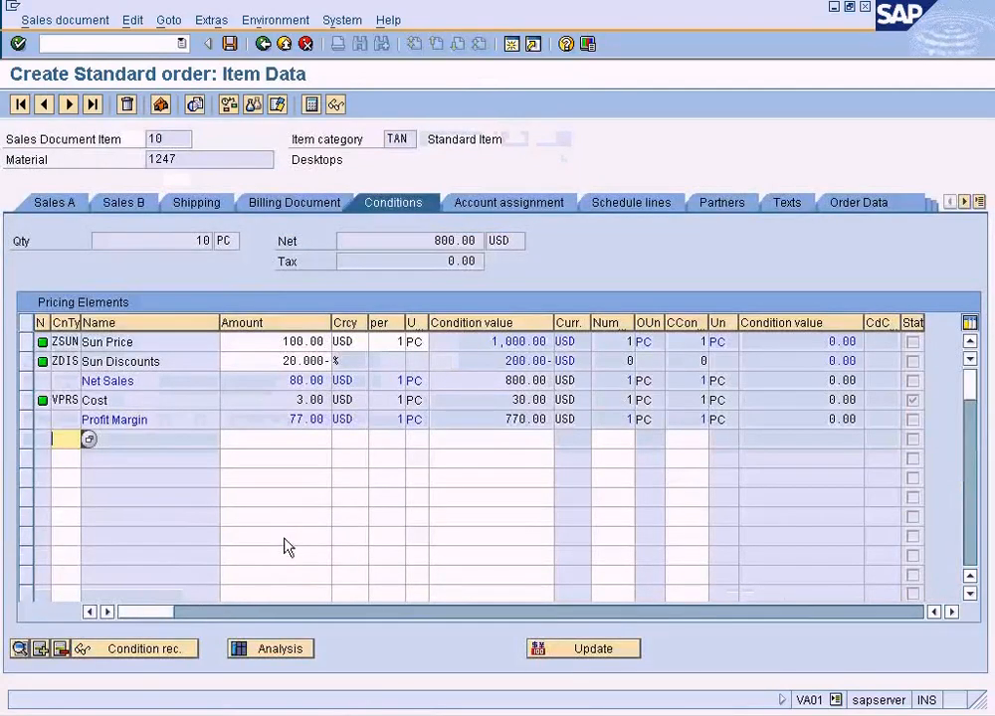
pyautogui.click(272, 367)
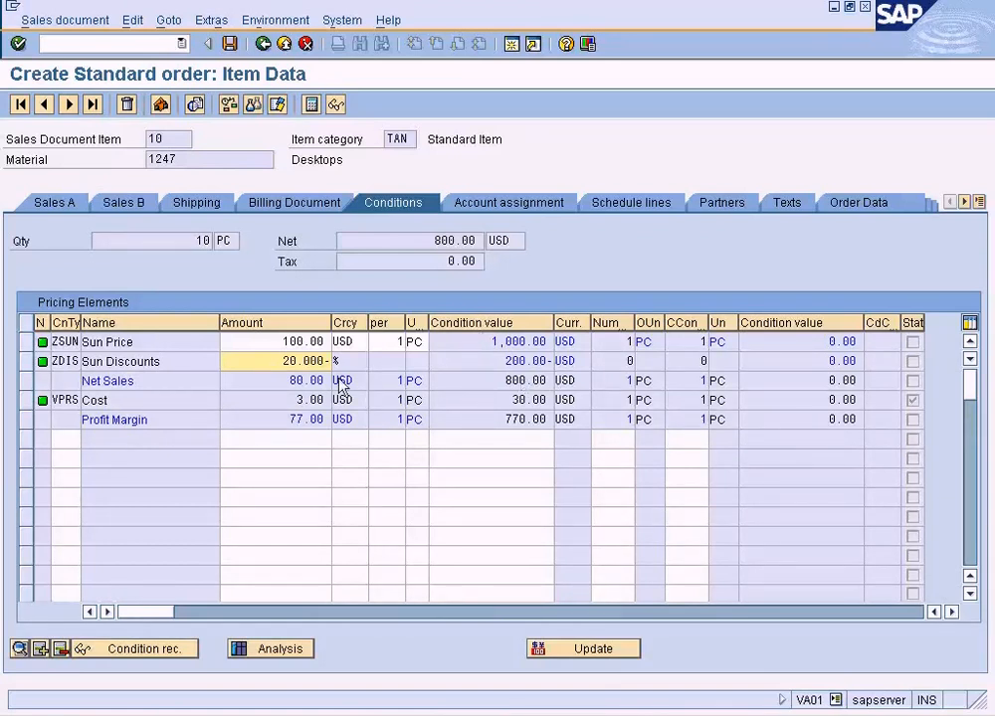
# Run the pricing analysis for the ZDIS discount line, inspect its details and access 10, and return to the item conditions.
pyautogui.click(277, 365)
pyautogui.click(274, 650)
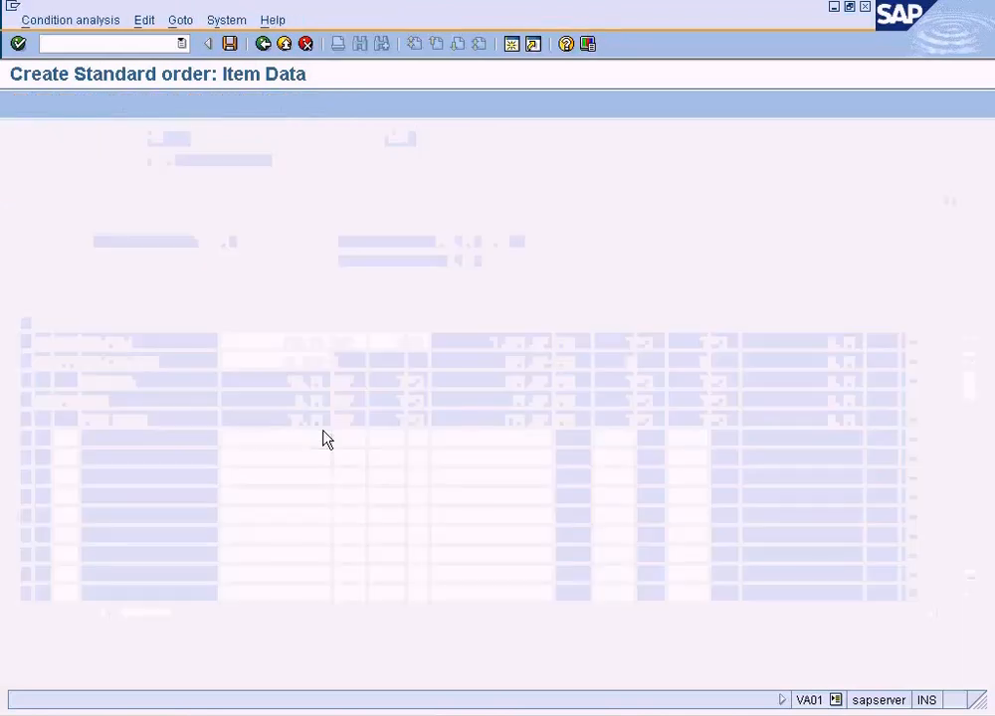
pyautogui.click(36, 214)
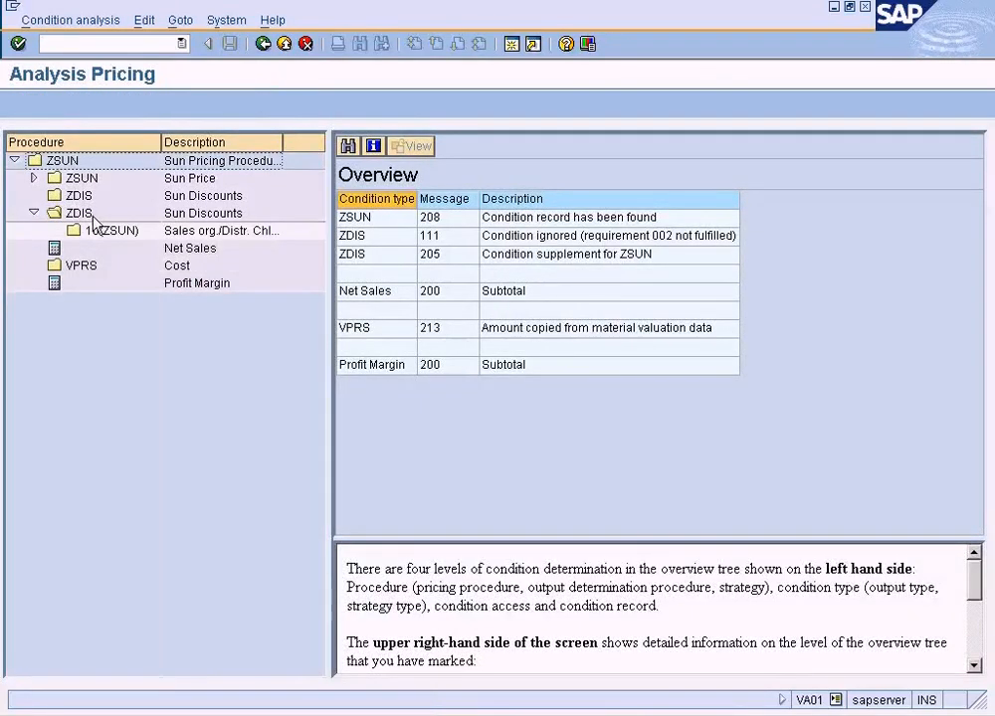
pyautogui.click(81, 215)
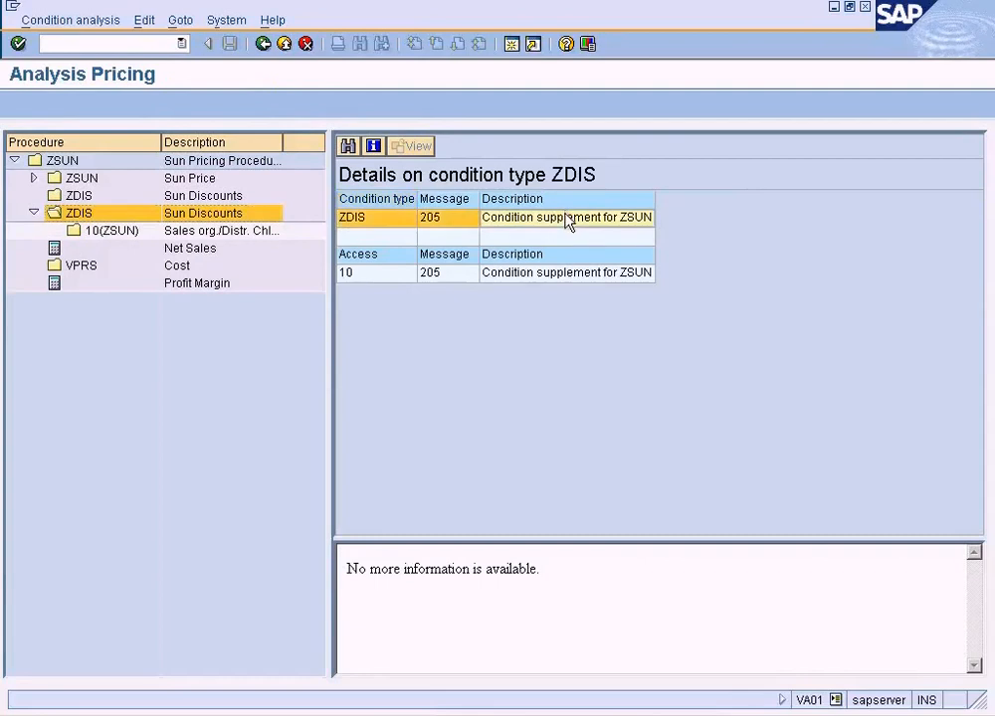
pyautogui.click(179, 235)
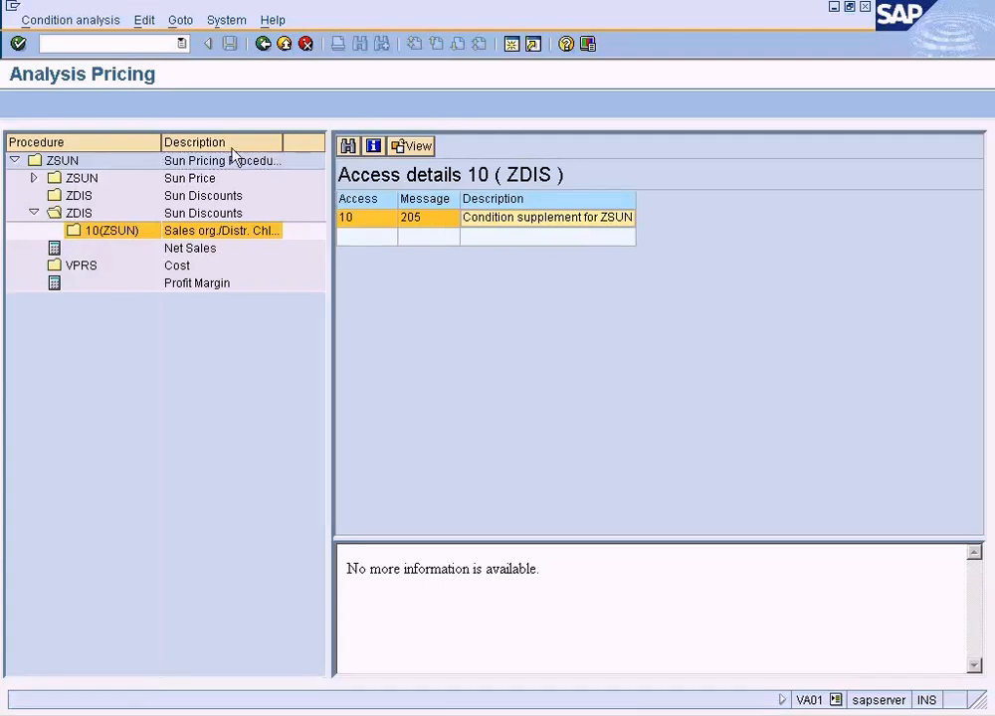
pyautogui.click(265, 45)
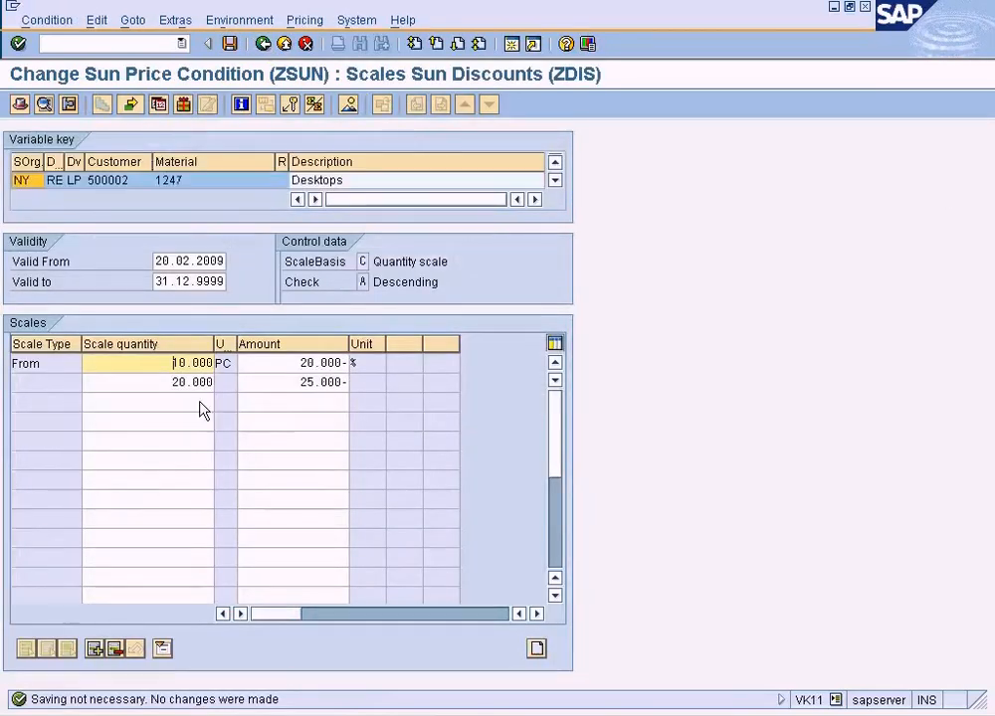
# Check the second ZDIS scale level in the ZSUN price record and set the order quantity of material 1247 to 20.
pyautogui.moveTo(302, 382); pyautogui.dragTo(369, 383)
pyautogui.moveTo(173, 384); pyautogui.dragTo(211, 384)
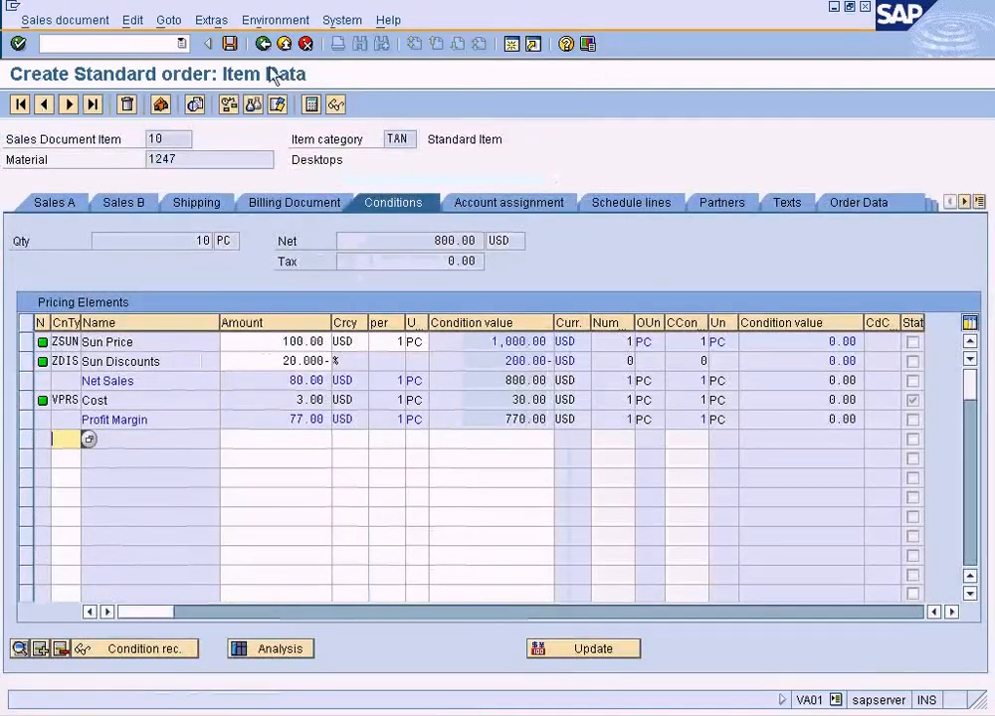
pyautogui.click(263, 43)
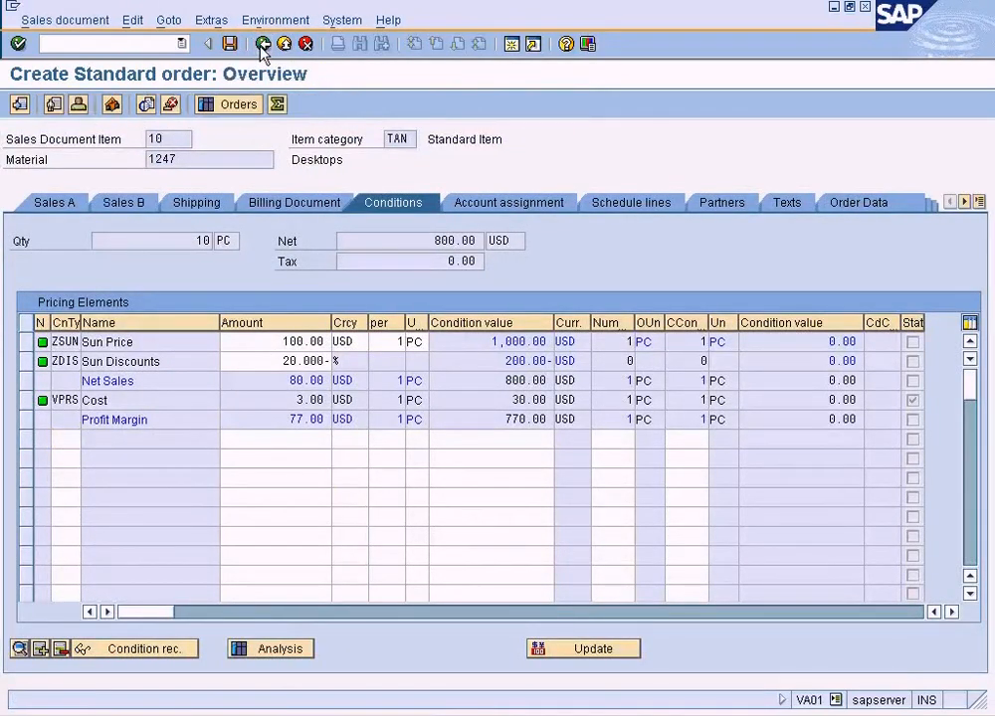
pyautogui.doubleClick(262, 505)
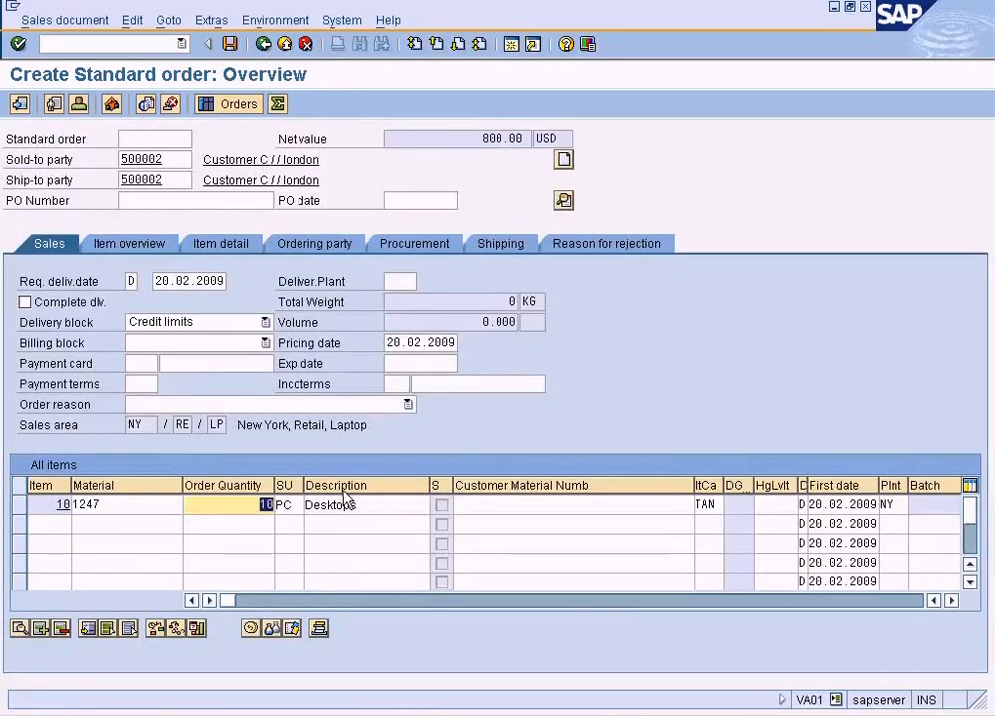
pyautogui.write('20')
pyautogui.press('Return')
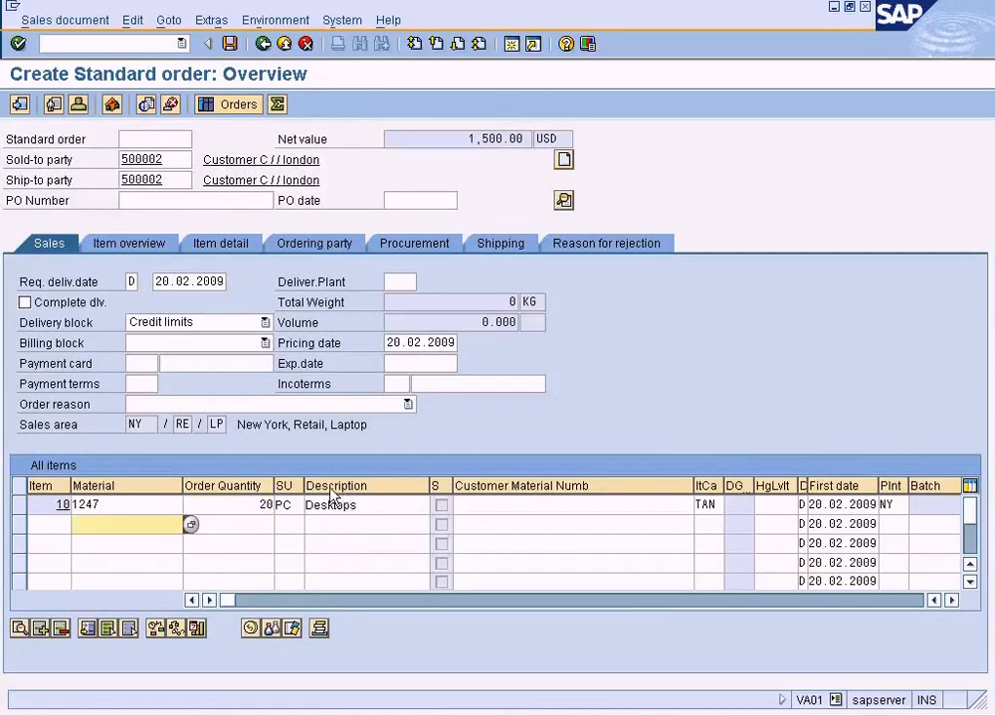
# Show the pricing conditions of the order item for material 1247 and examine the ZDIS discount amount.
pyautogui.click(17, 504)
pyautogui.click(251, 630)
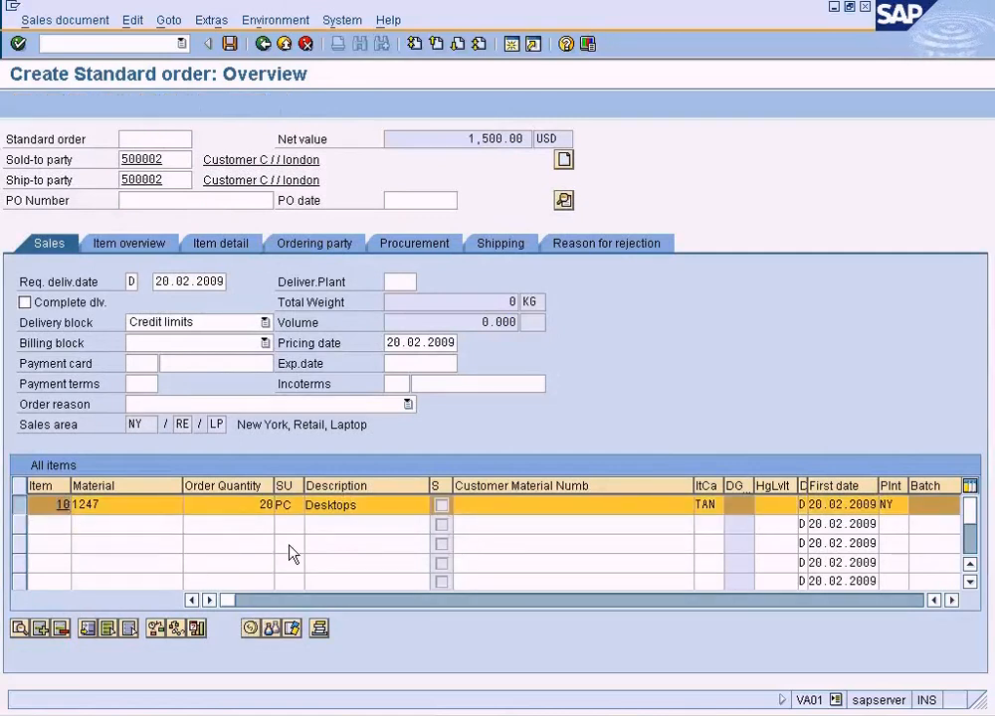
pyautogui.doubleClick(323, 362)
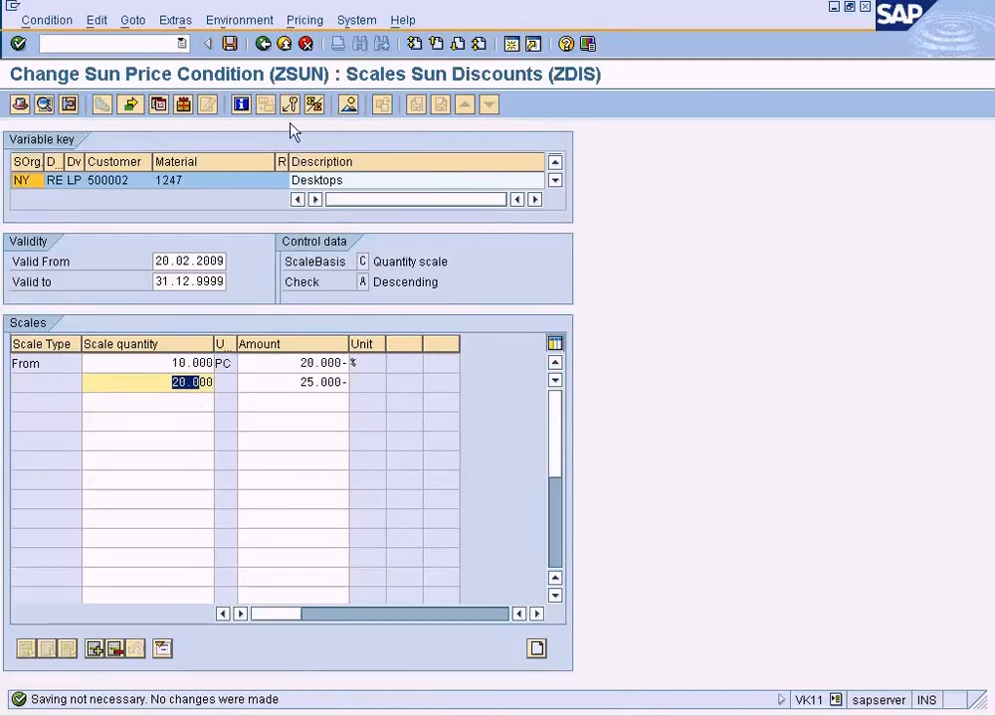
# Compare the scale levels of the ZSUN price with those of the ZDIS supplement in the price condition record.
pyautogui.click(264, 44)
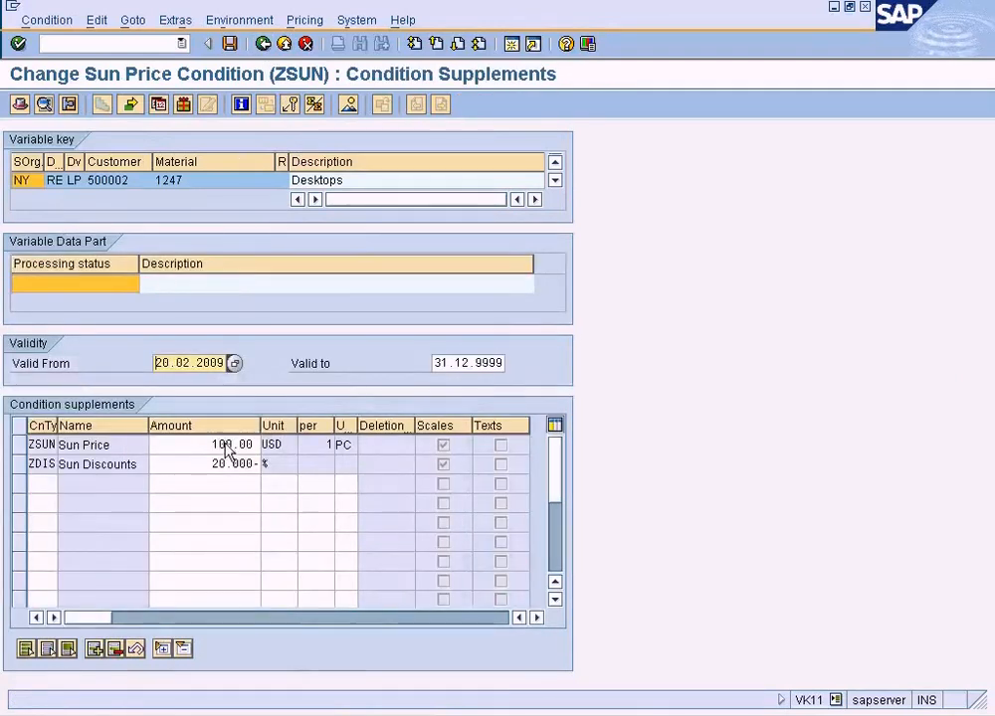
pyautogui.doubleClick(227, 450)
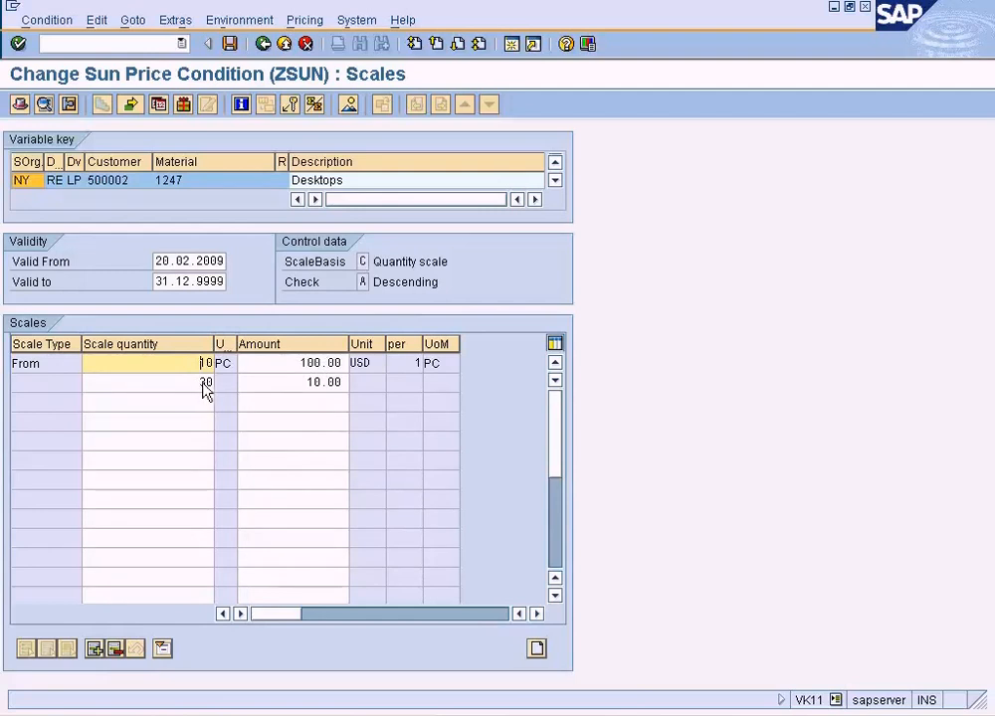
pyautogui.click(262, 44)
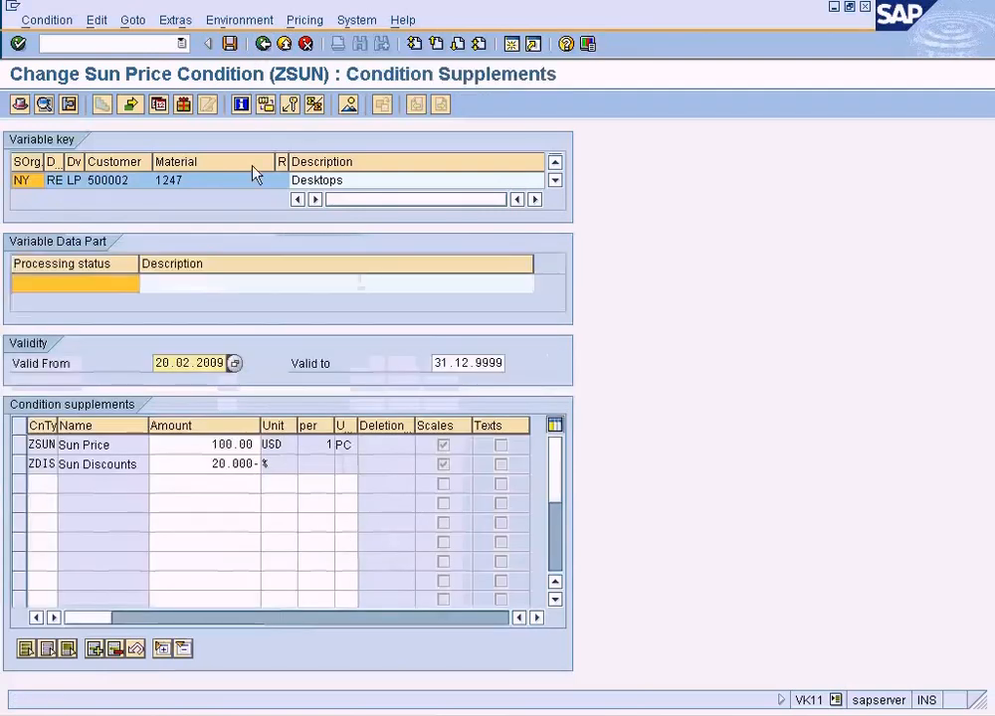
pyautogui.doubleClick(232, 468)
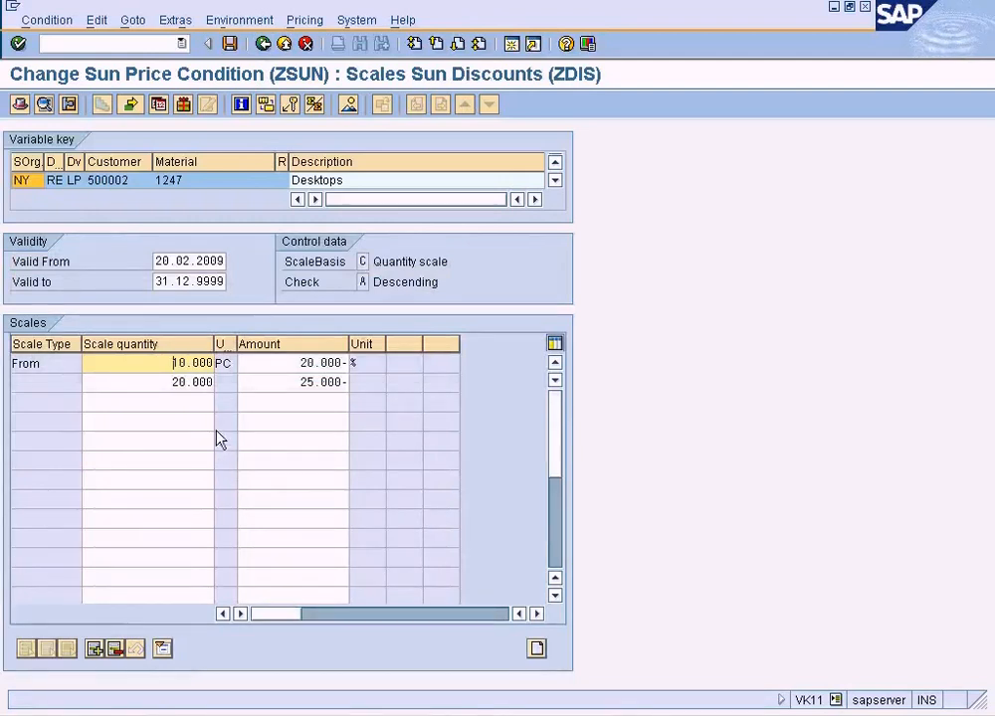
pyautogui.click(209, 399)
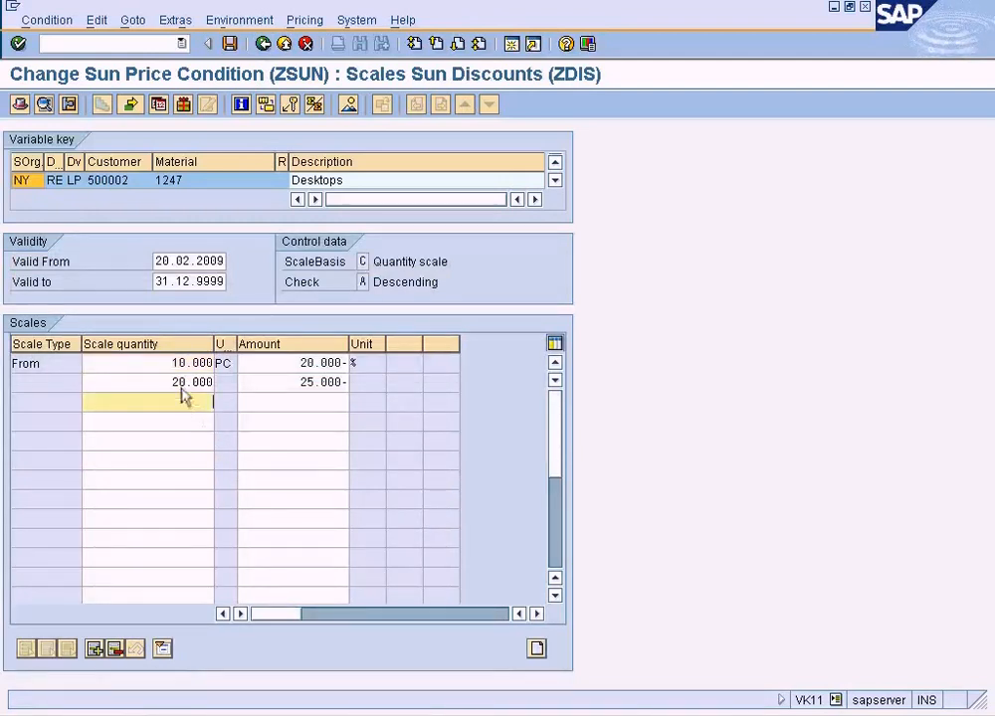
pyautogui.doubleClick(300, 382)
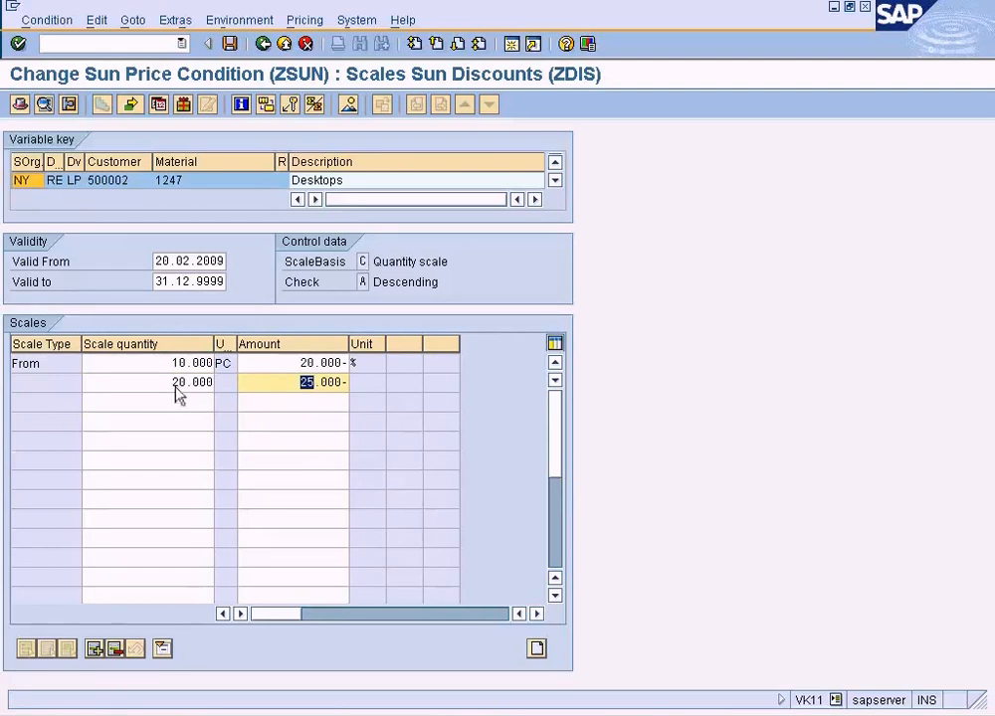
# Return to the sales order overview and set the order quantity of material 1247 to 30.
pyautogui.hotkey('alt', 'Tab')
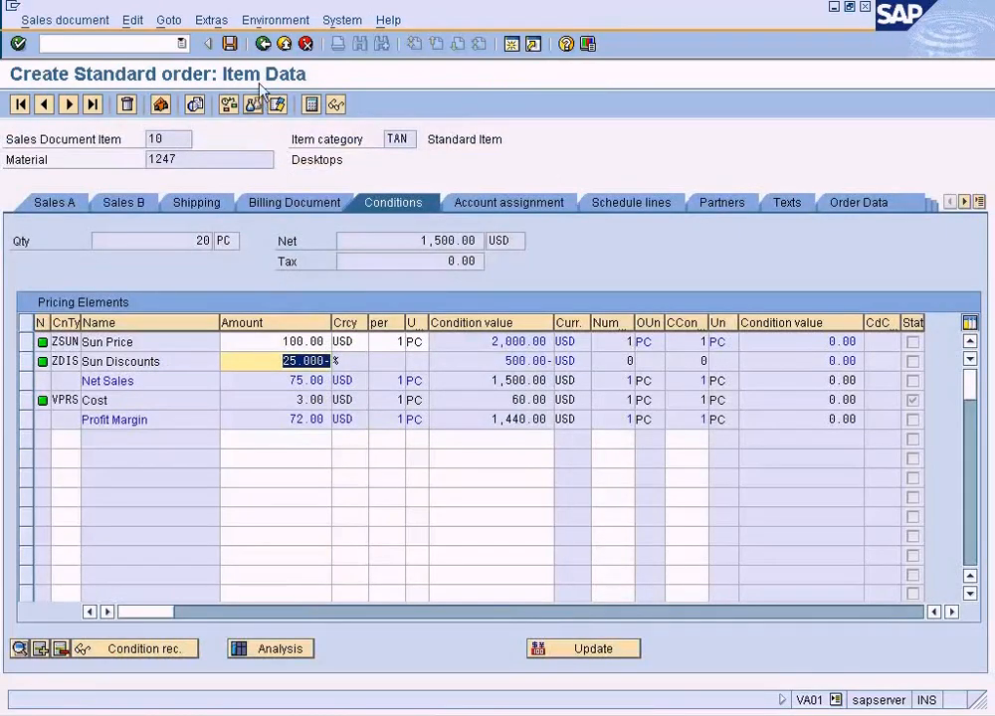
pyautogui.click(262, 43)
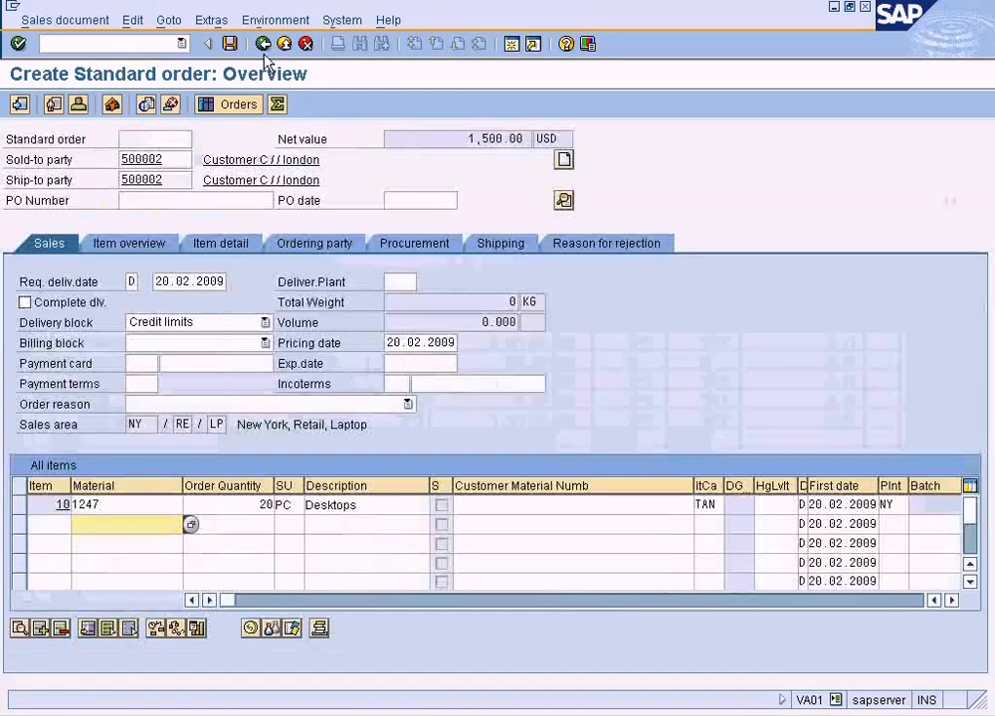
pyautogui.doubleClick(260, 505)
pyautogui.press('Return')
pyautogui.hotkey('alt', 'Tab')
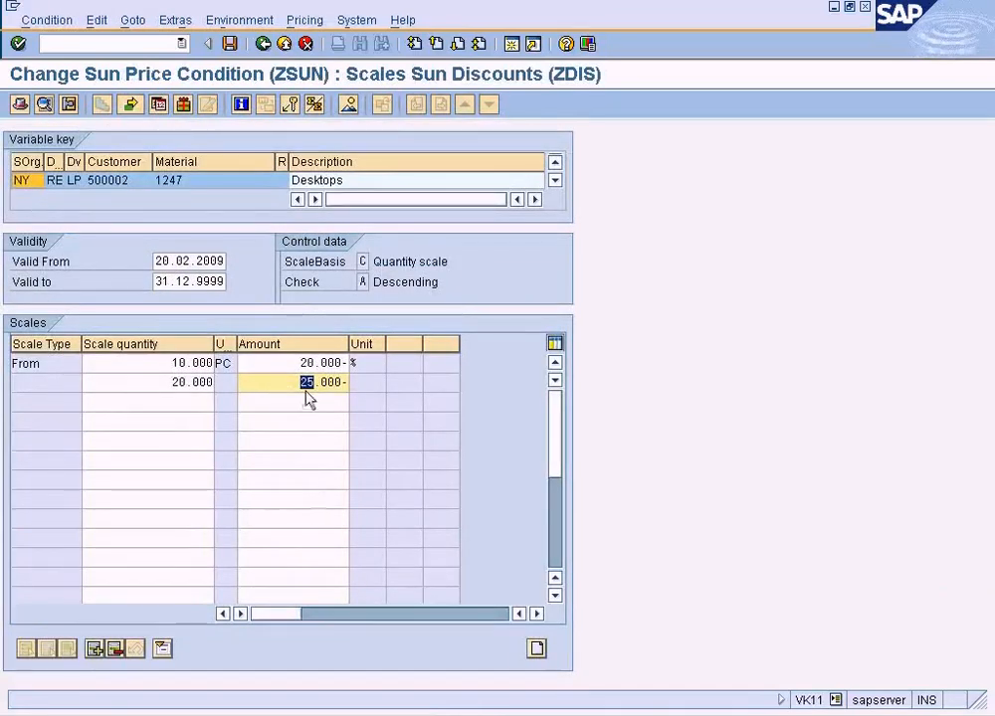
# Open the ZSUN price scales in the condition record and examine the second level's quantity and amount.
pyautogui.click(261, 46)
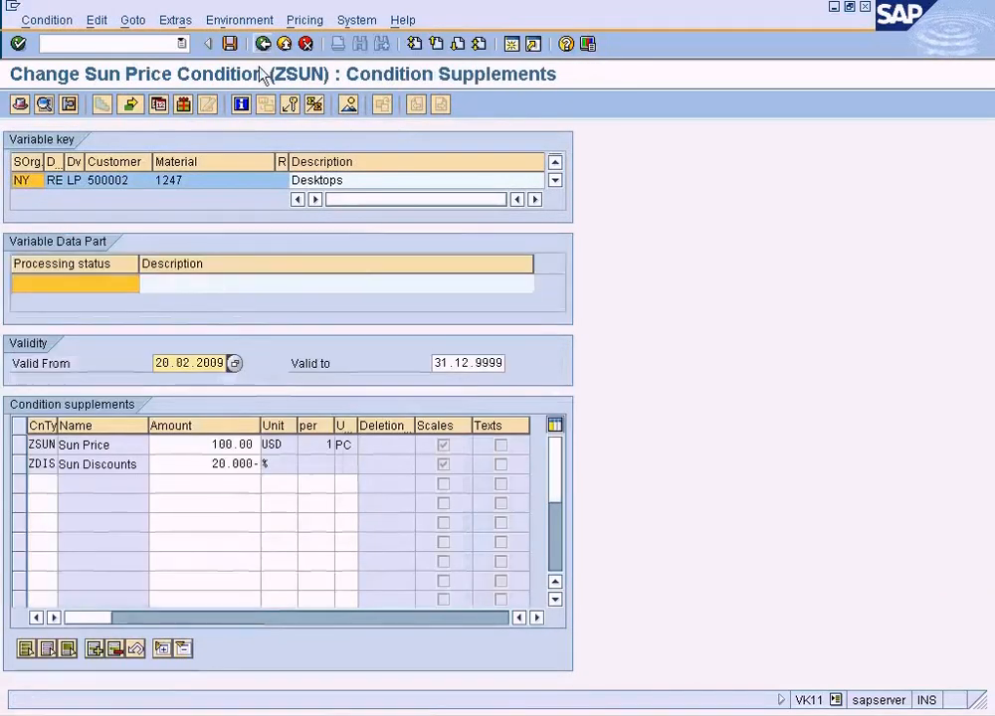
pyautogui.doubleClick(232, 450)
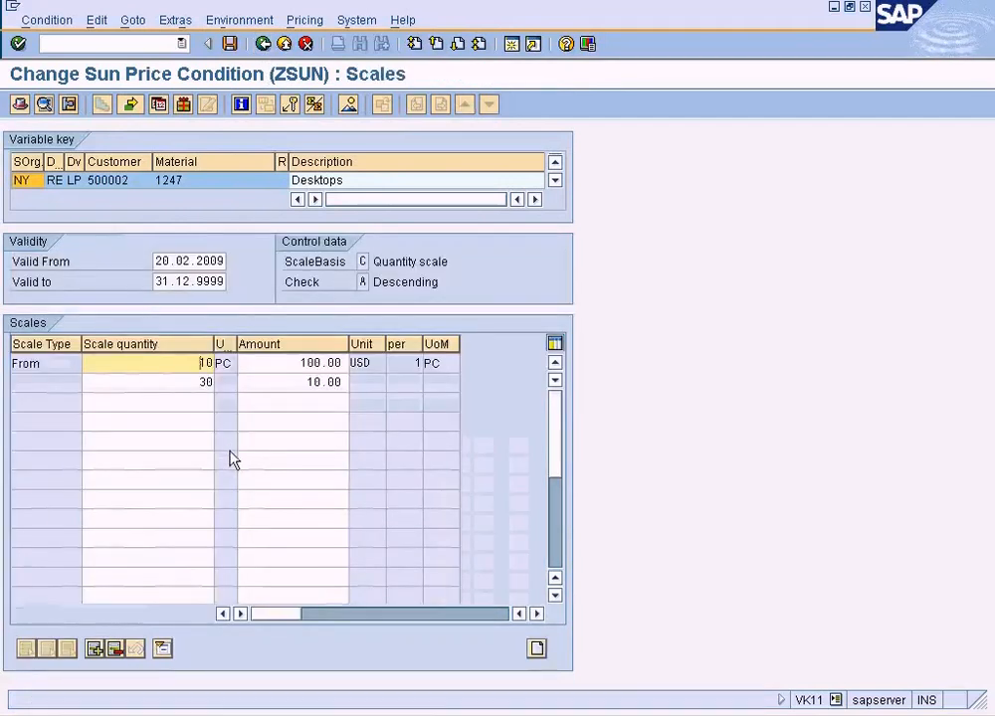
pyautogui.click(299, 385)
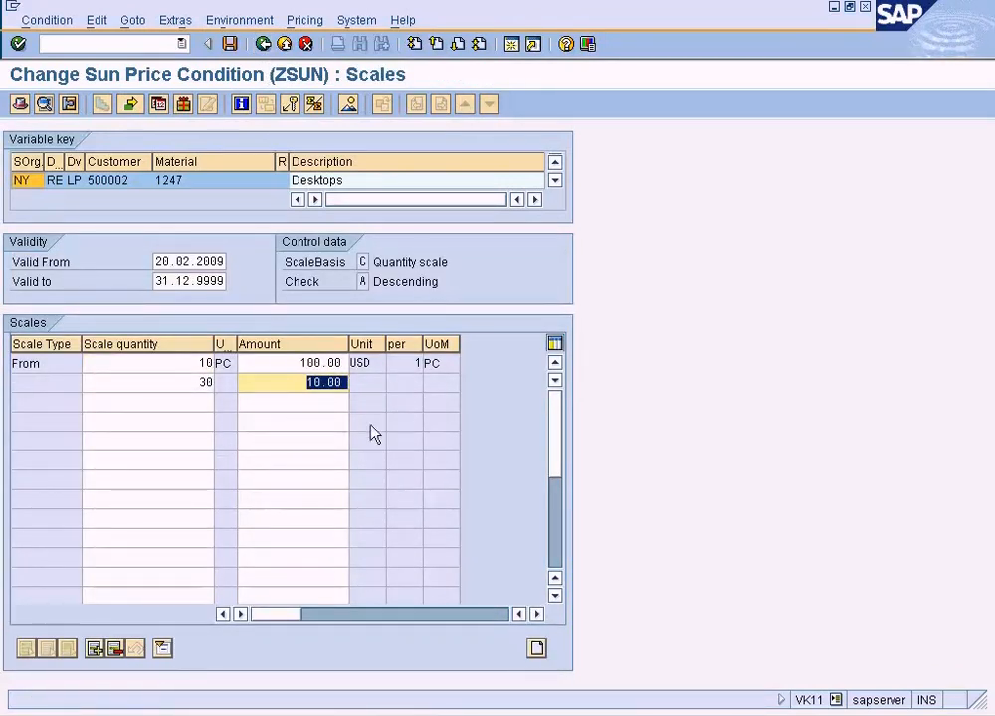
pyautogui.click(173, 385)
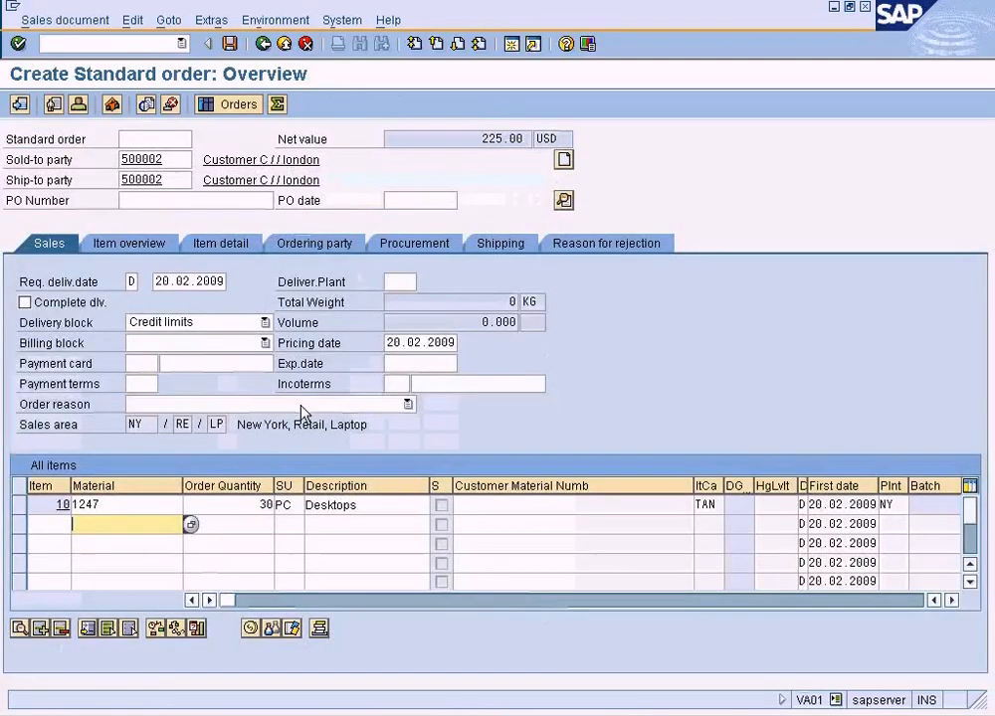
# Show the order item's pricing conditions and examine both the ZSUN price and the ZDIS discount amounts.
pyautogui.click(17, 506)
pyautogui.click(250, 627)
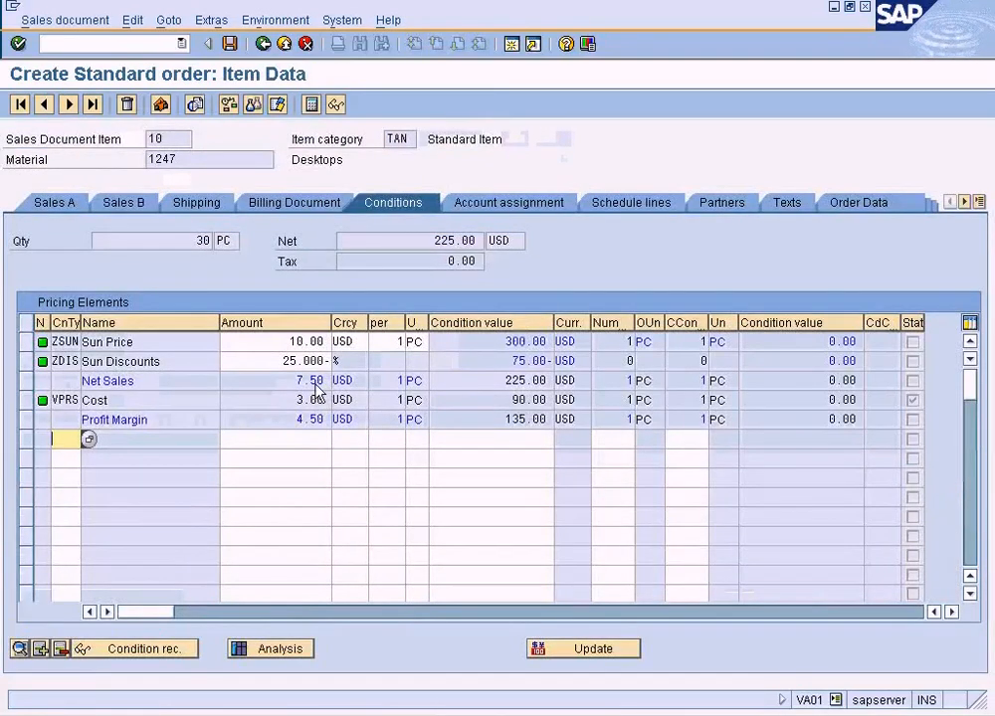
pyautogui.moveTo(288, 344); pyautogui.dragTo(343, 343)
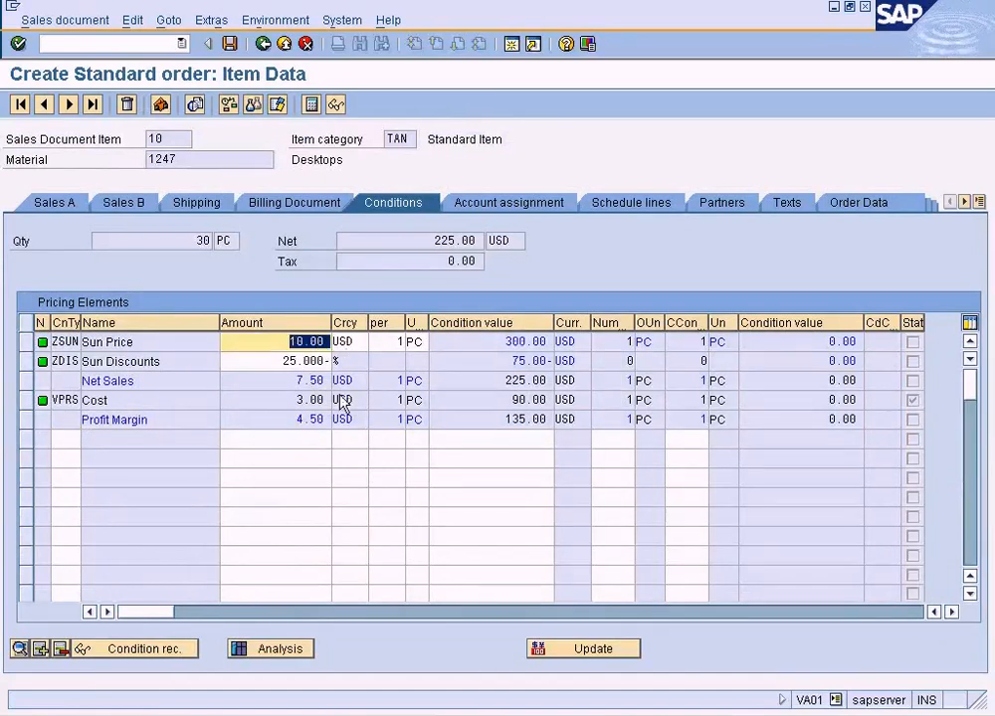
pyautogui.moveTo(286, 361); pyautogui.dragTo(339, 364)
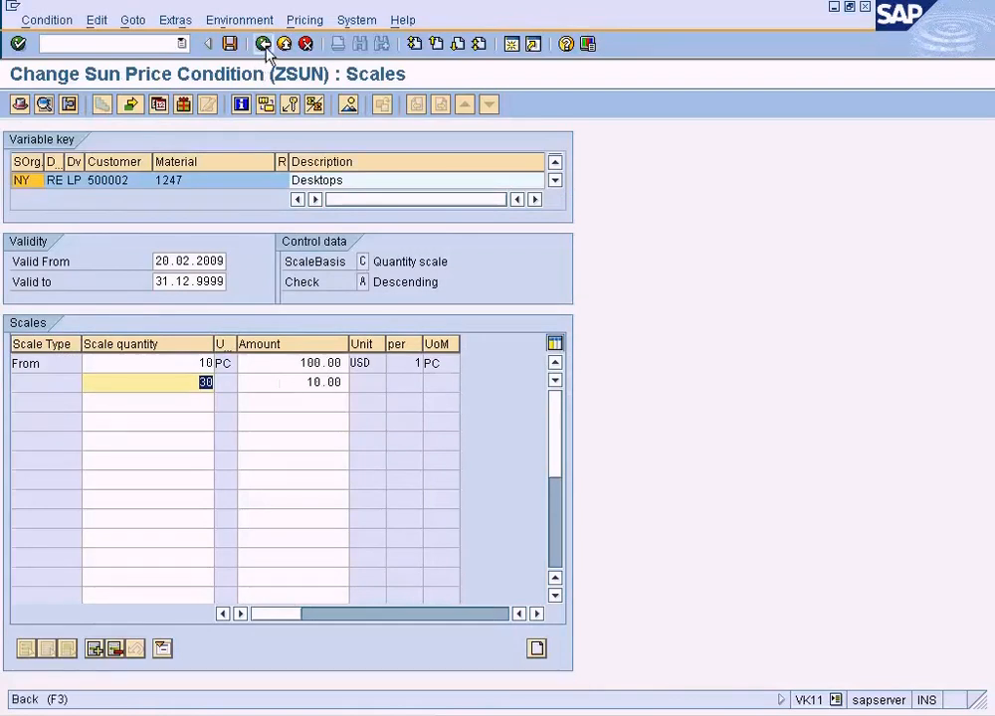
# Review the quantities and percentages of both ZDIS scale levels in the price record and return to the condition supplements.
pyautogui.click(265, 46)
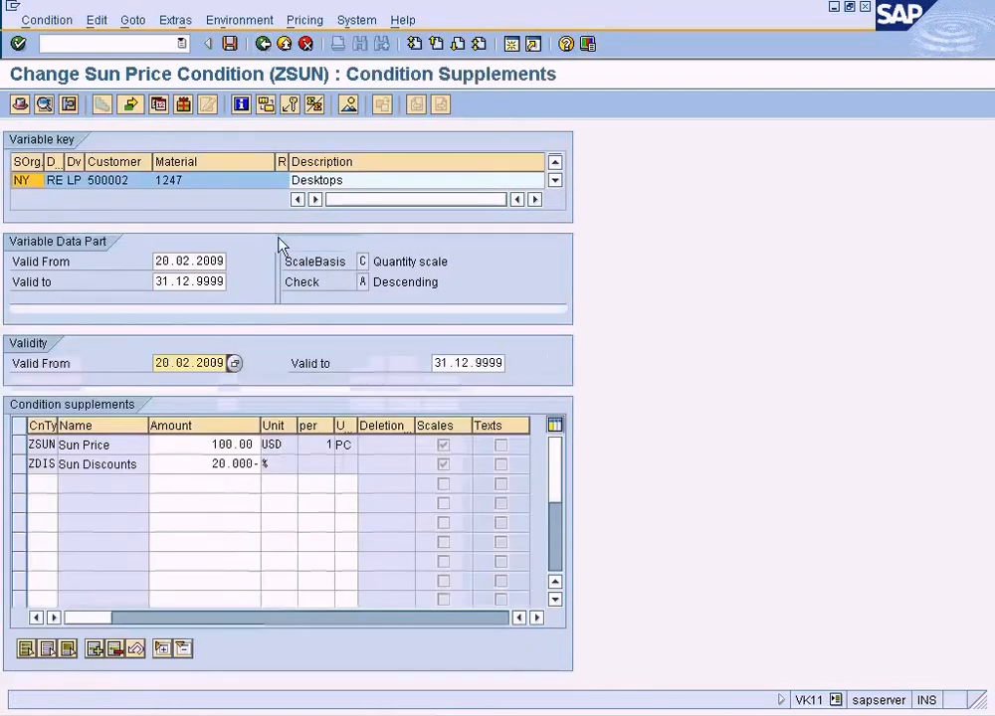
pyautogui.doubleClick(242, 475)
pyautogui.click(329, 384)
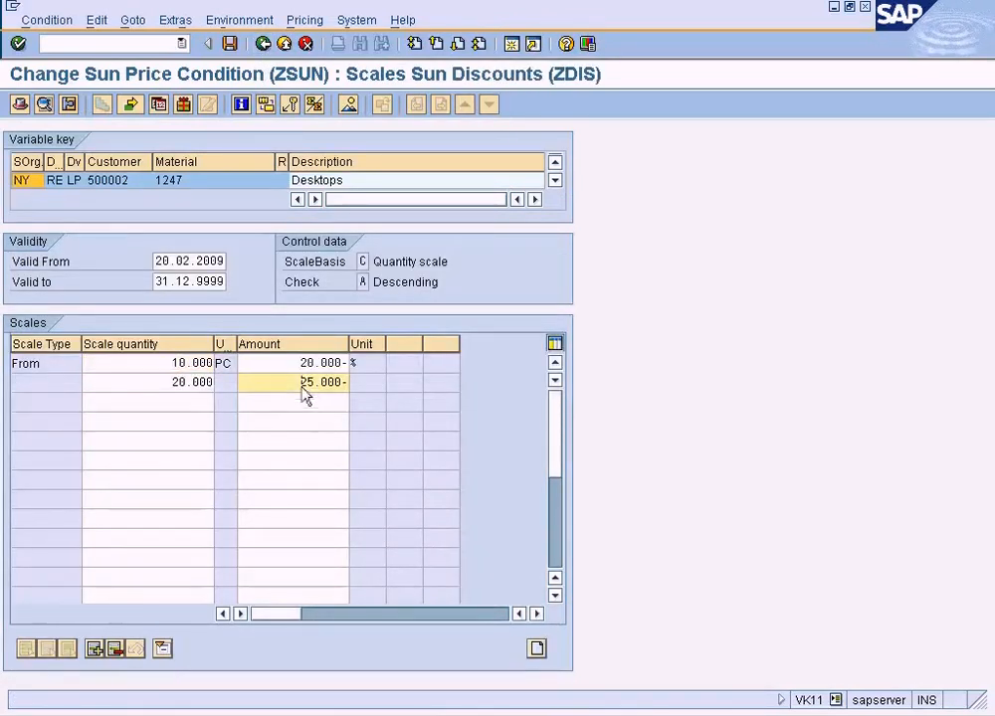
pyautogui.moveTo(156, 361); pyautogui.dragTo(210, 388)
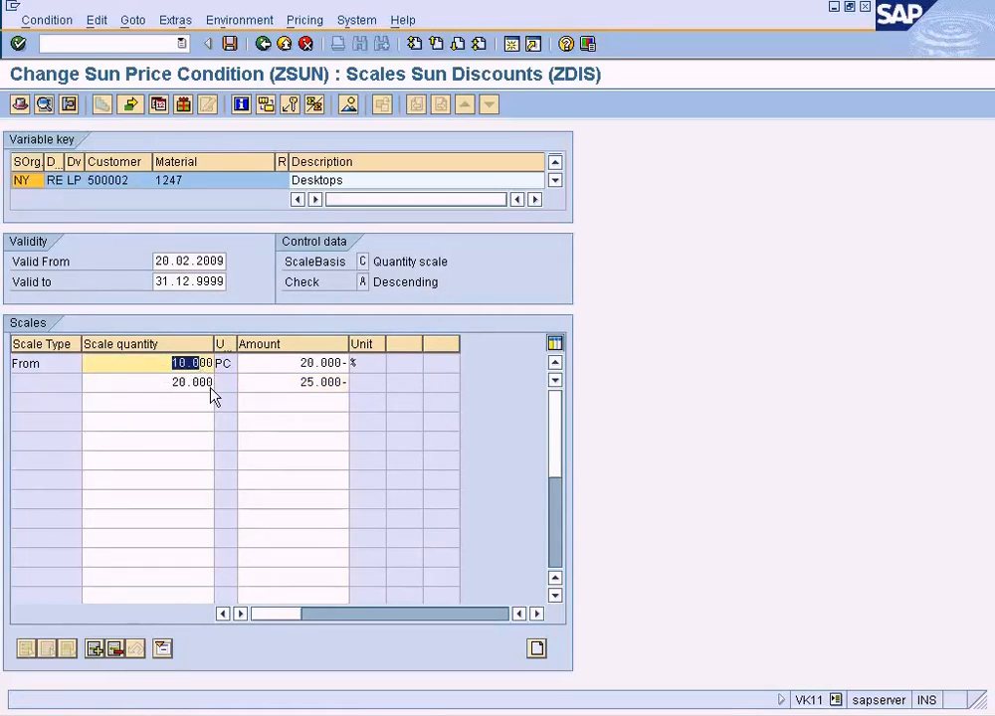
pyautogui.moveTo(299, 363); pyautogui.dragTo(346, 366)
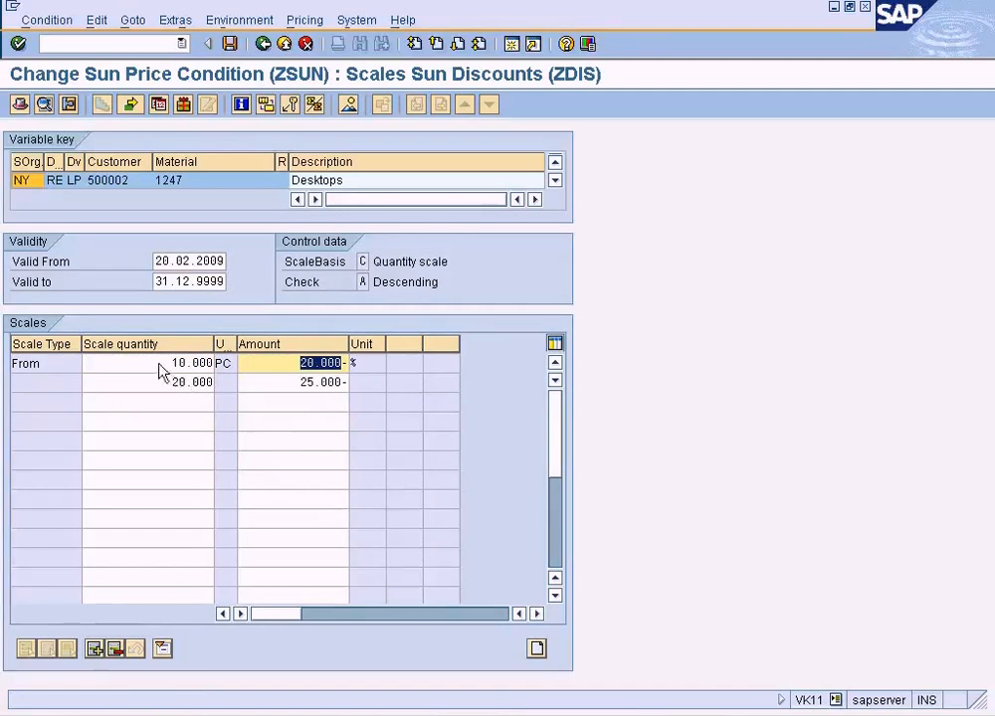
pyautogui.click(280, 375)
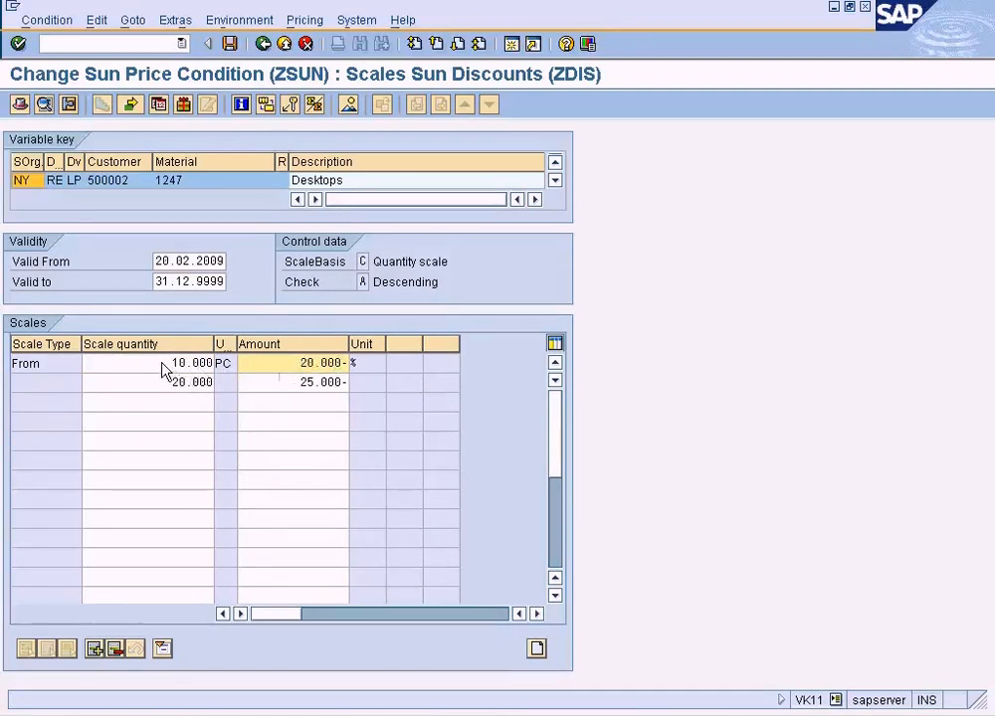
pyautogui.moveTo(164, 364); pyautogui.dragTo(218, 379)
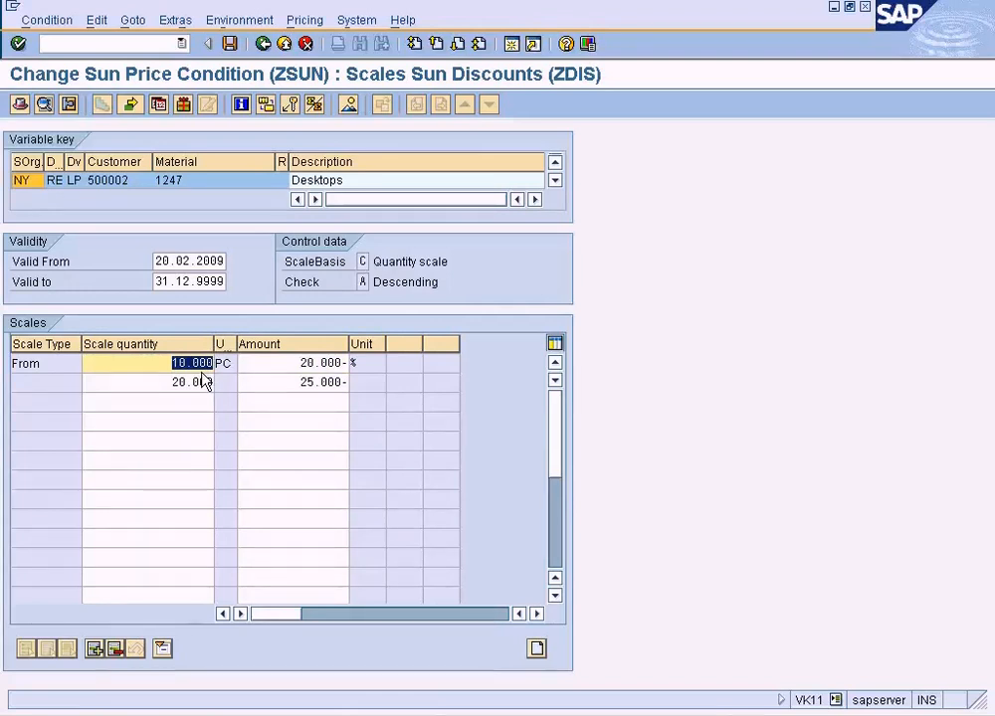
pyautogui.moveTo(283, 370); pyautogui.dragTo(347, 365)
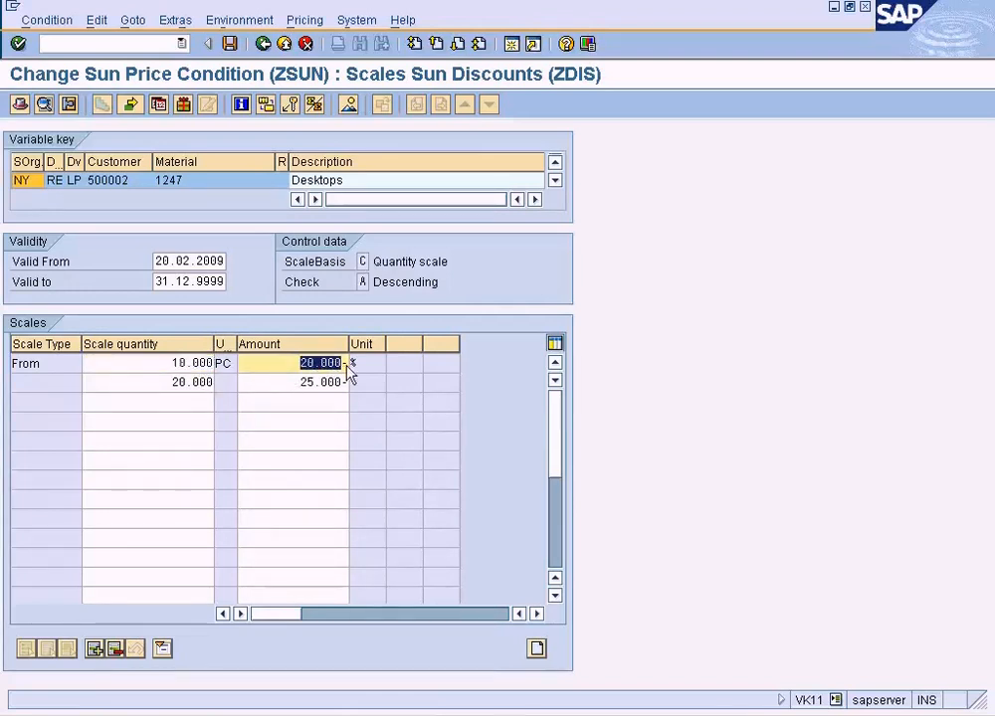
pyautogui.click(263, 44)
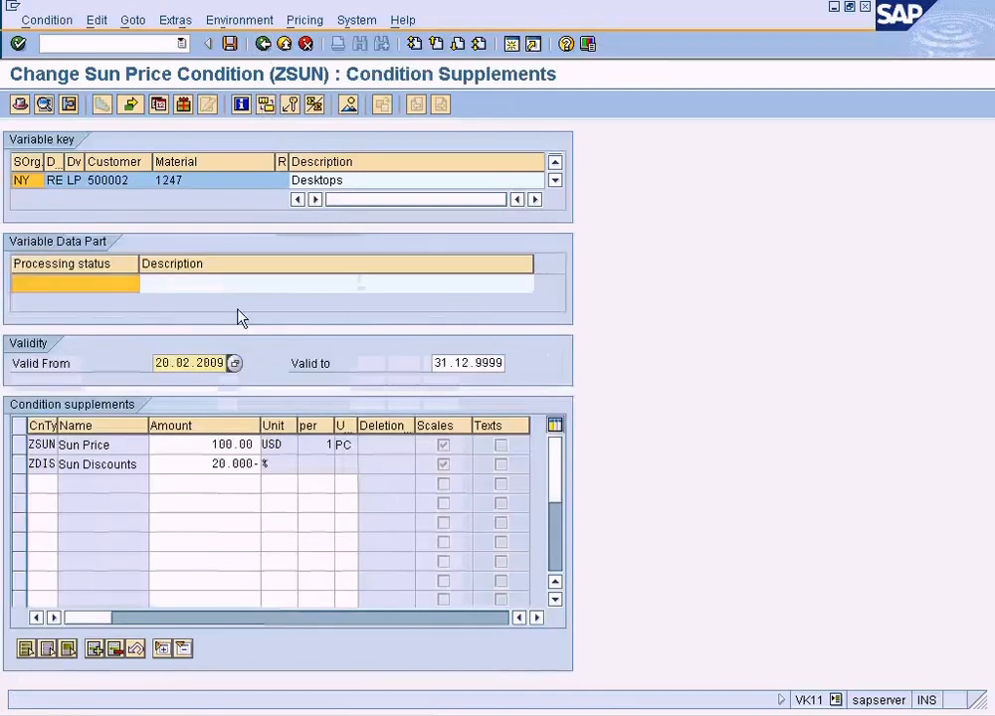
# Check the first ZSUN price scale level's minimum quantity and set the order quantity of material 1247 to 5.
pyautogui.doubleClick(215, 450)
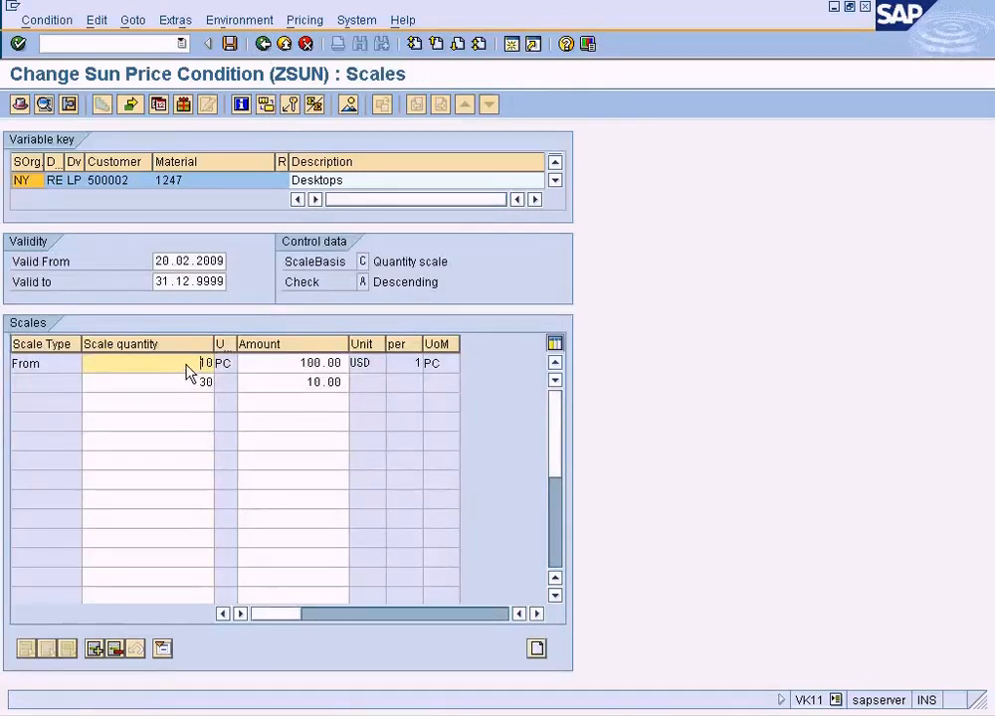
pyautogui.moveTo(187, 365); pyautogui.dragTo(243, 367)
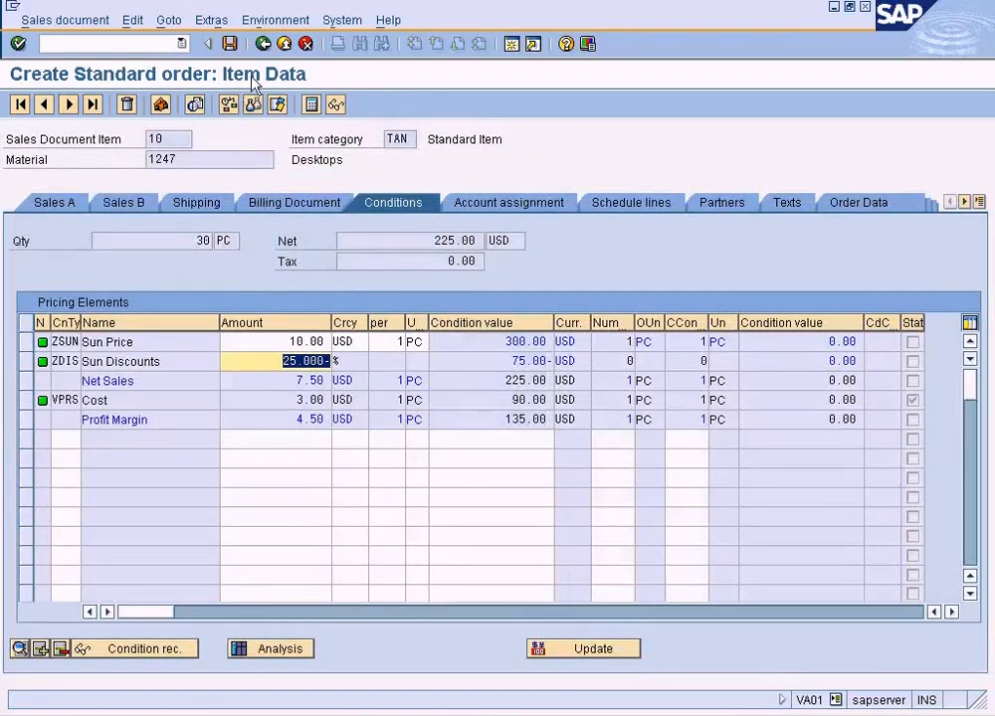
pyautogui.click(263, 44)
pyautogui.moveTo(191, 505); pyautogui.dragTo(284, 505)
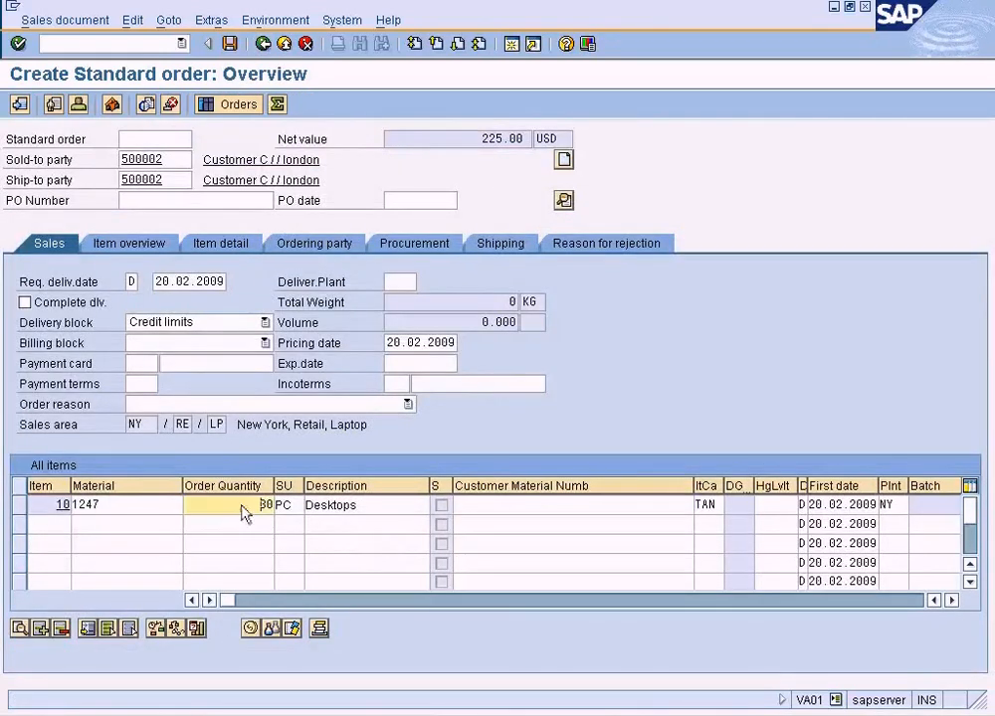
pyautogui.write('5')
pyautogui.press('Return')
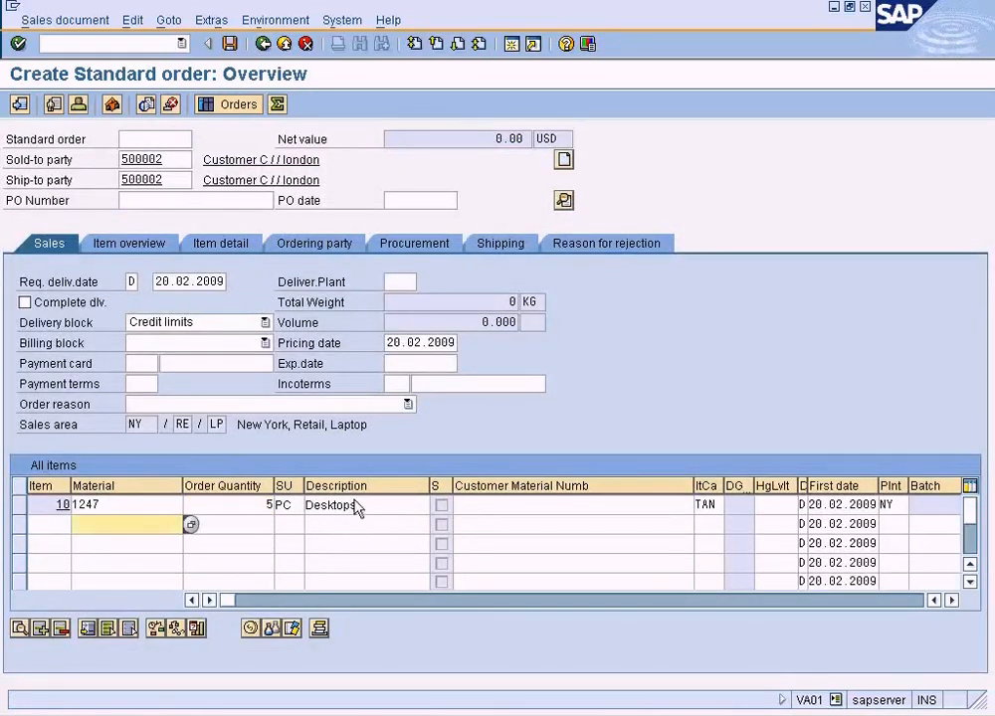
# Show the pricing conditions of order item 10 and examine the ZSUN price and ZDIS discount amounts.
pyautogui.click(20, 505)
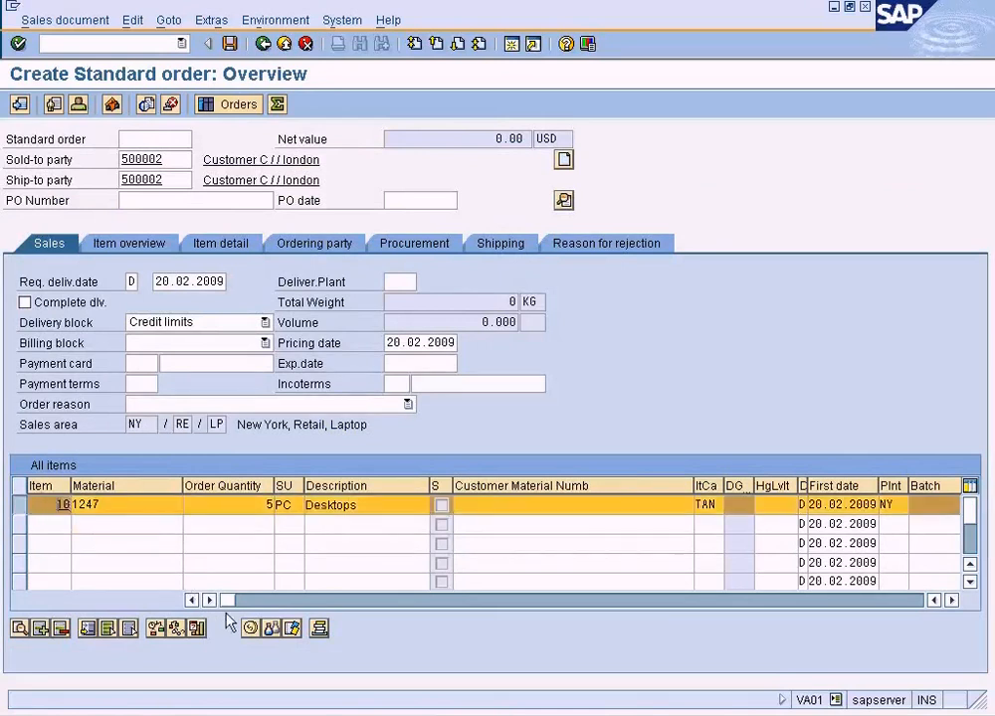
pyautogui.click(248, 630)
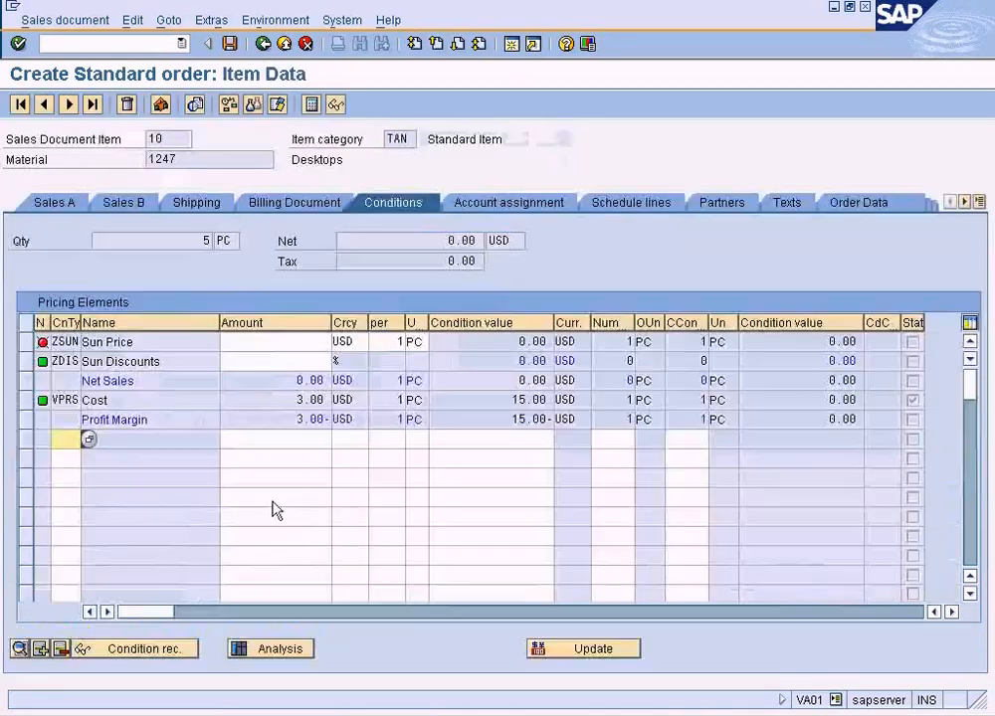
pyautogui.click(302, 361)
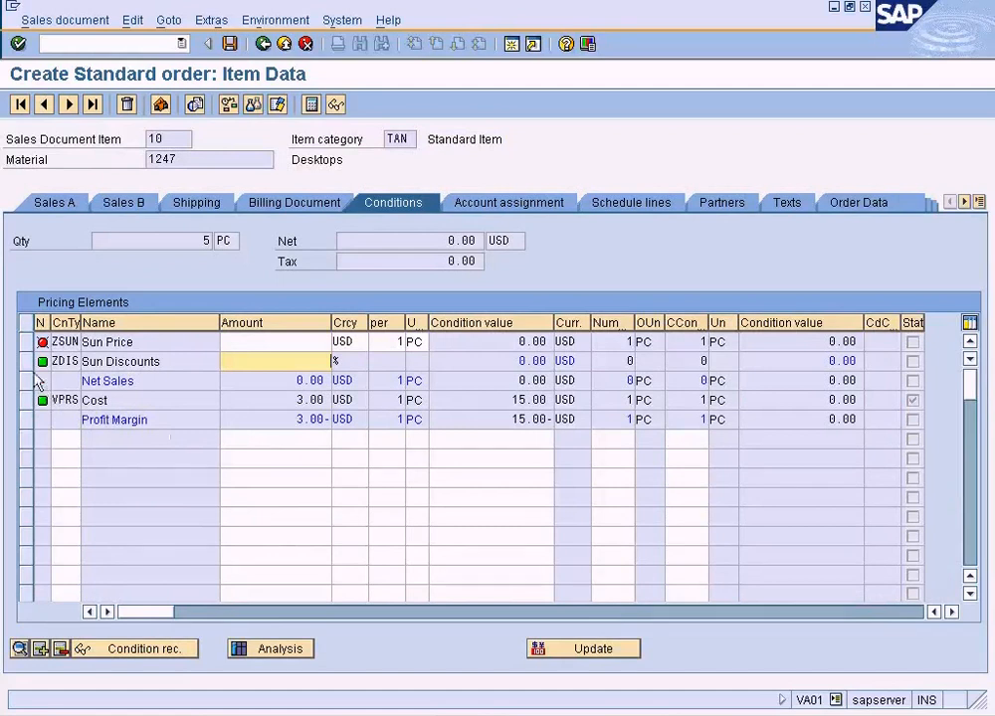
# Run the pricing analysis for the item, examine both ZDIS entries and the ZSUN access details, and return to the order overview.
pyautogui.click(272, 642)
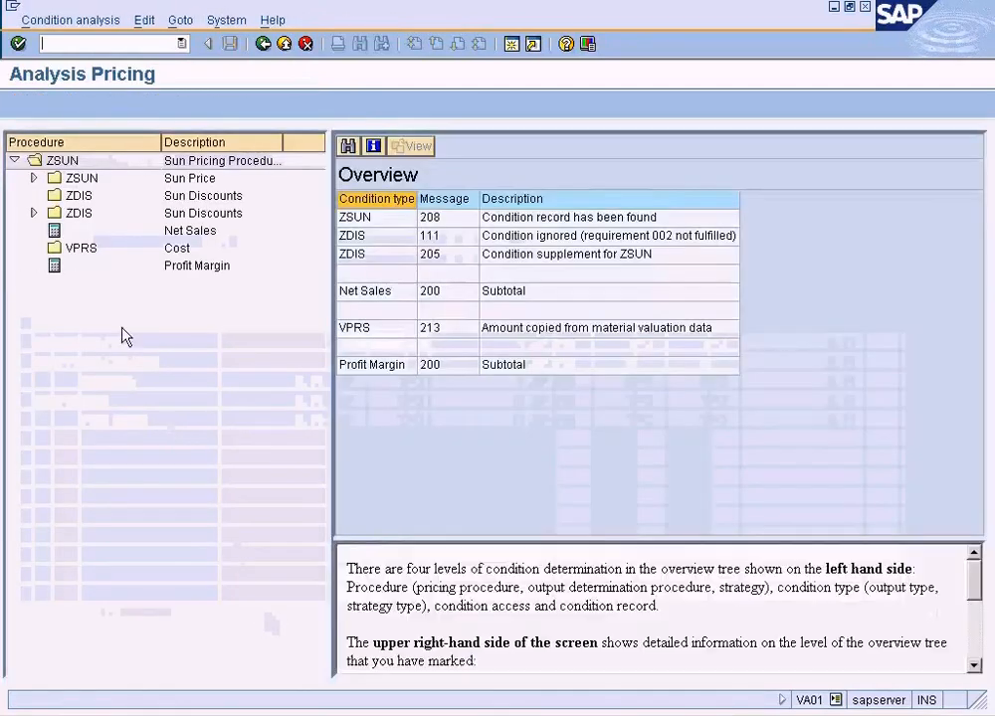
pyautogui.click(82, 197)
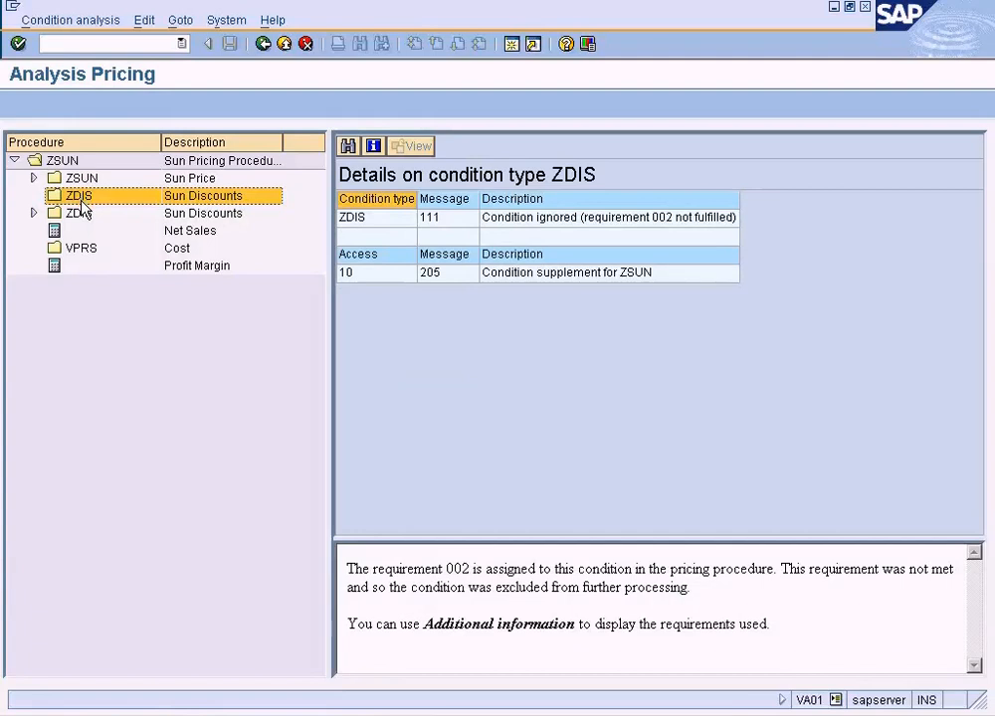
pyautogui.click(33, 213)
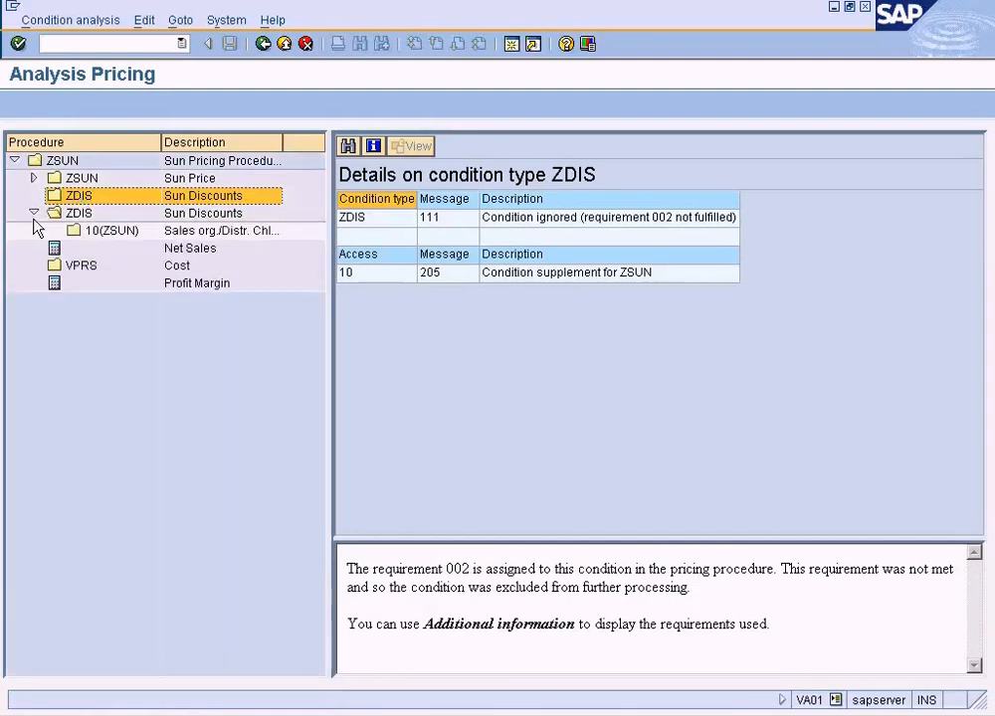
pyautogui.click(87, 217)
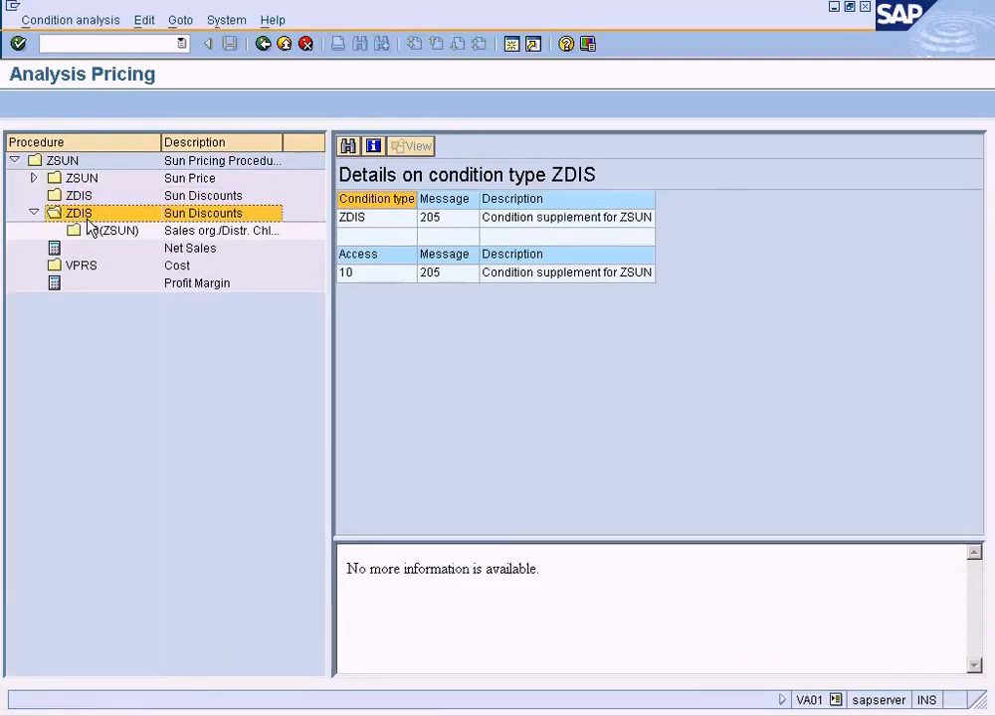
pyautogui.click(92, 231)
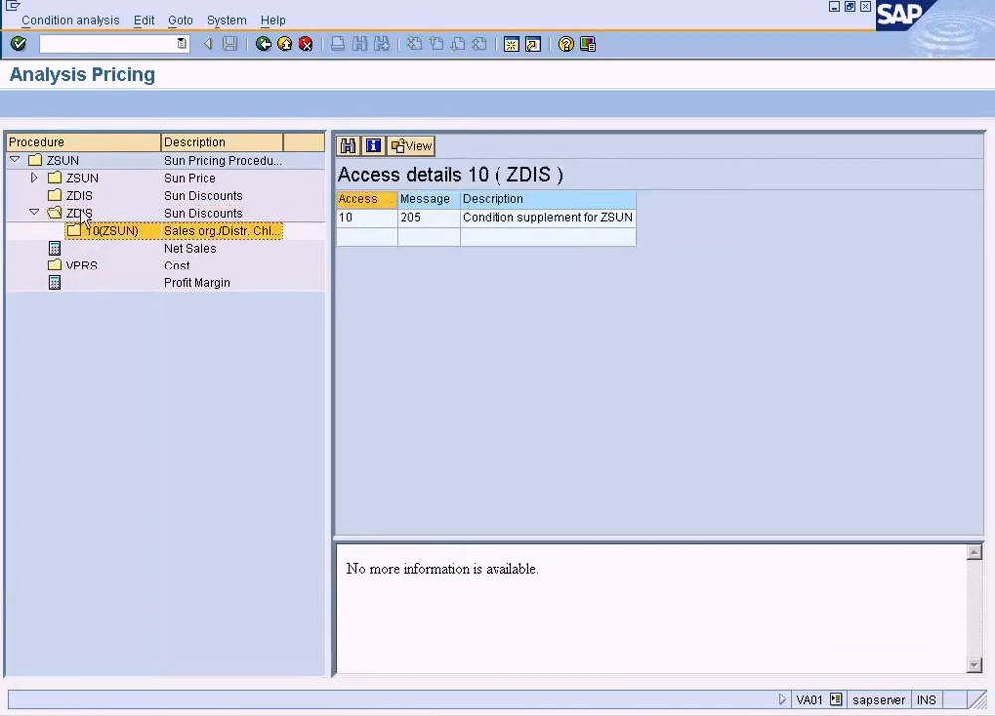
pyautogui.click(79, 196)
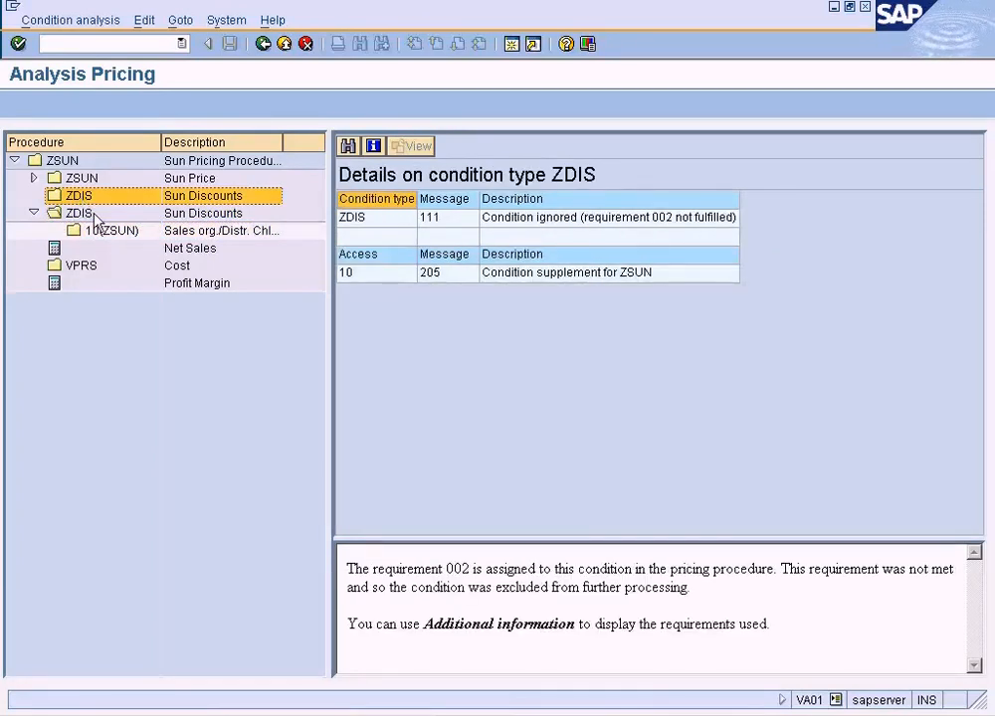
pyautogui.click(261, 45)
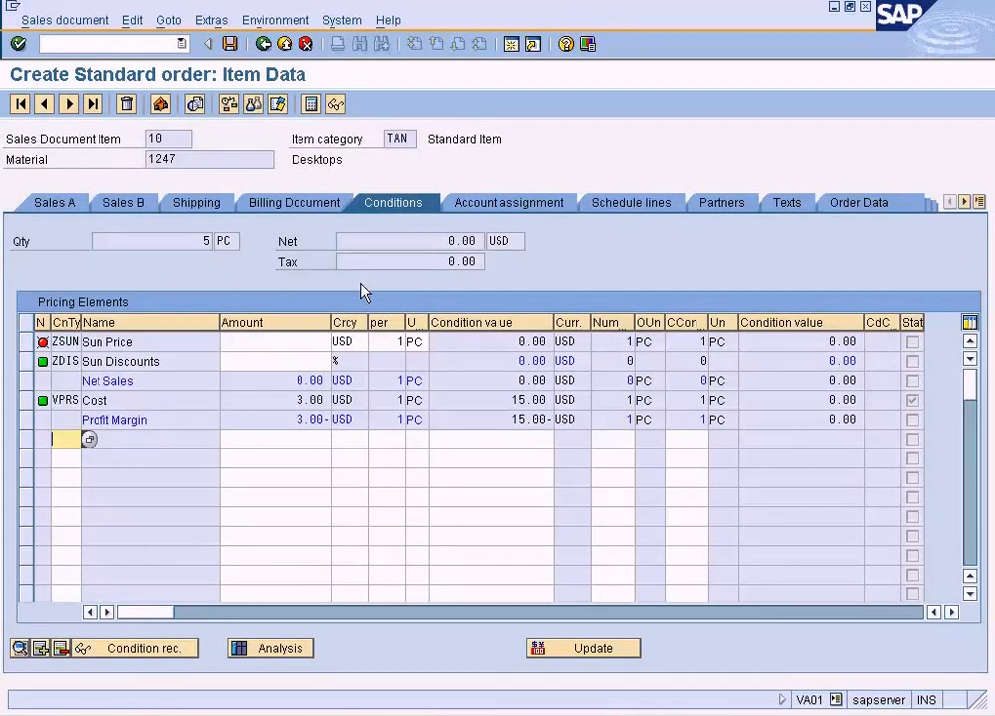
pyautogui.click(264, 43)
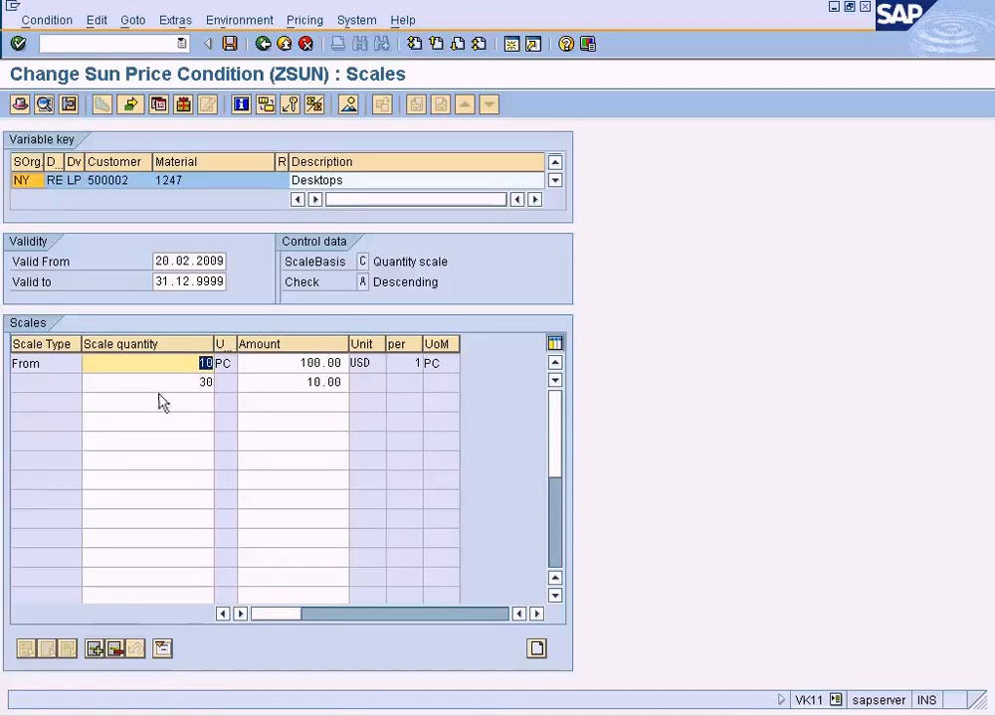
# Reopen the ZSUN price scales from the condition supplements, review their levels and exit the condition record maintenance.
pyautogui.click(265, 44)
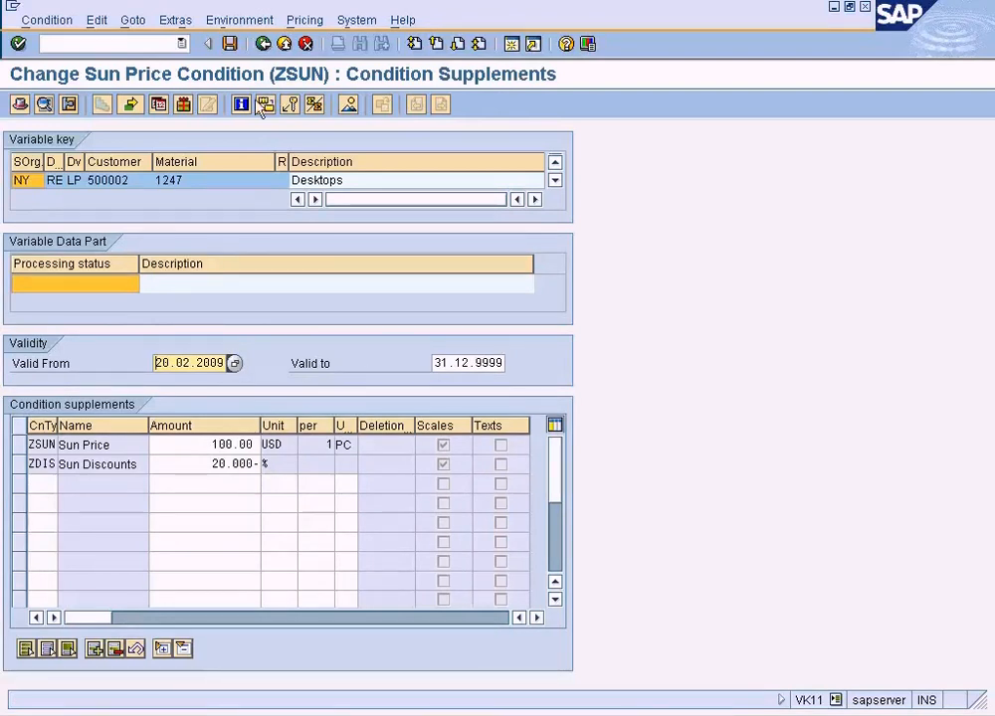
pyautogui.doubleClick(224, 444)
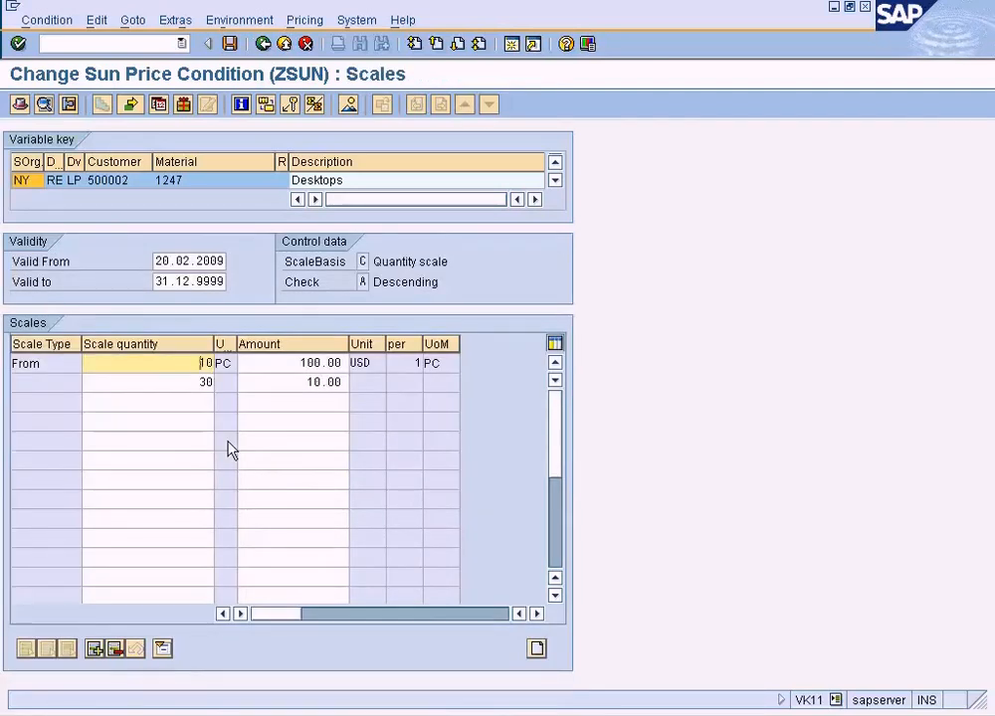
pyautogui.click(282, 44)
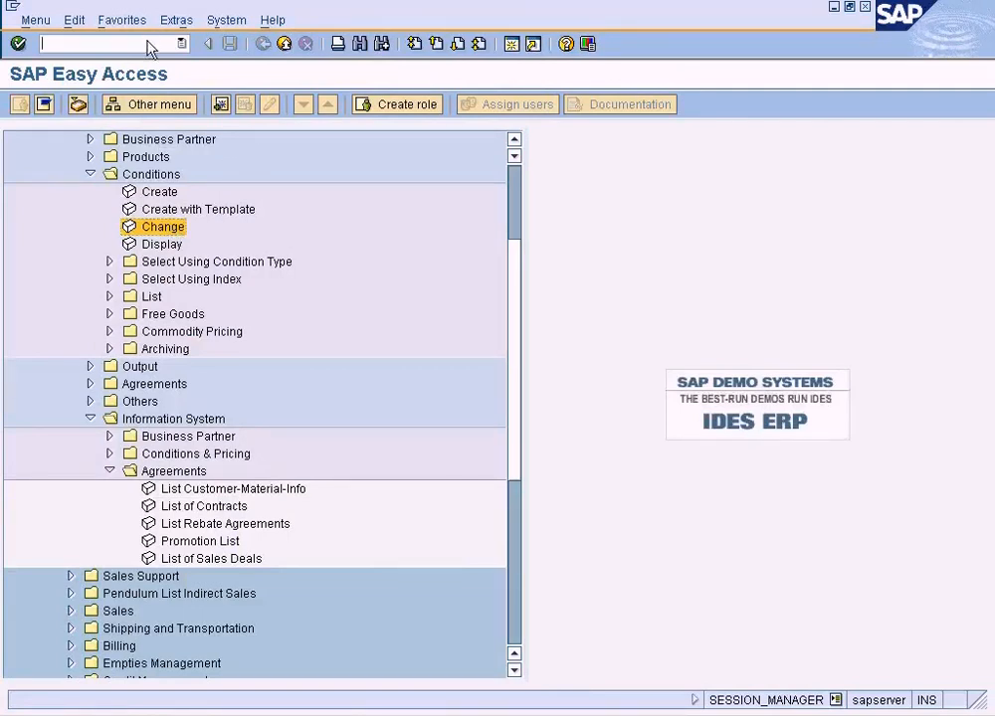
# Start transaction VK11 for ZSUN with the Sales org./Distr. Chl/Division/Customer/Material key combination and open material 1247's existing record for changing.
pyautogui.write('11')
pyautogui.press('Return')
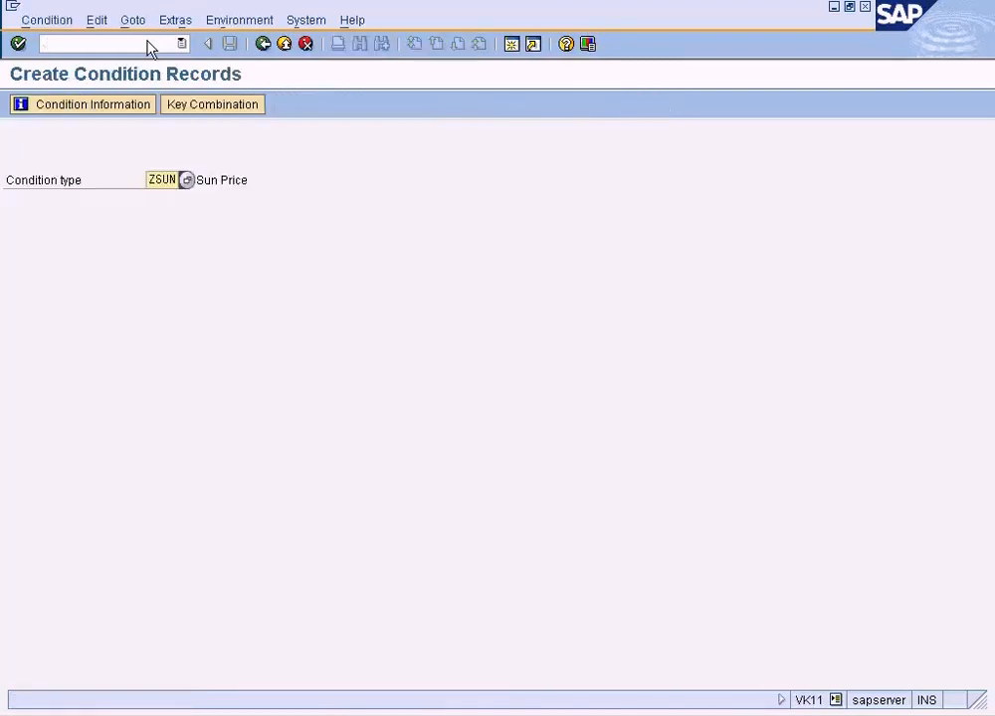
pyautogui.press('Return')
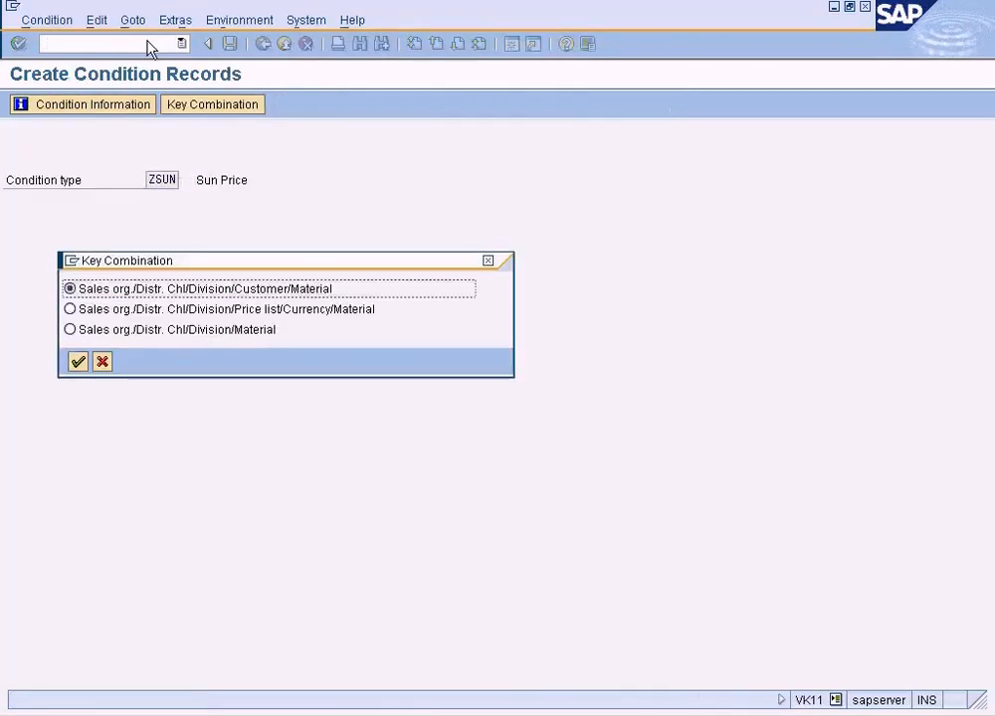
pyautogui.click(79, 361)
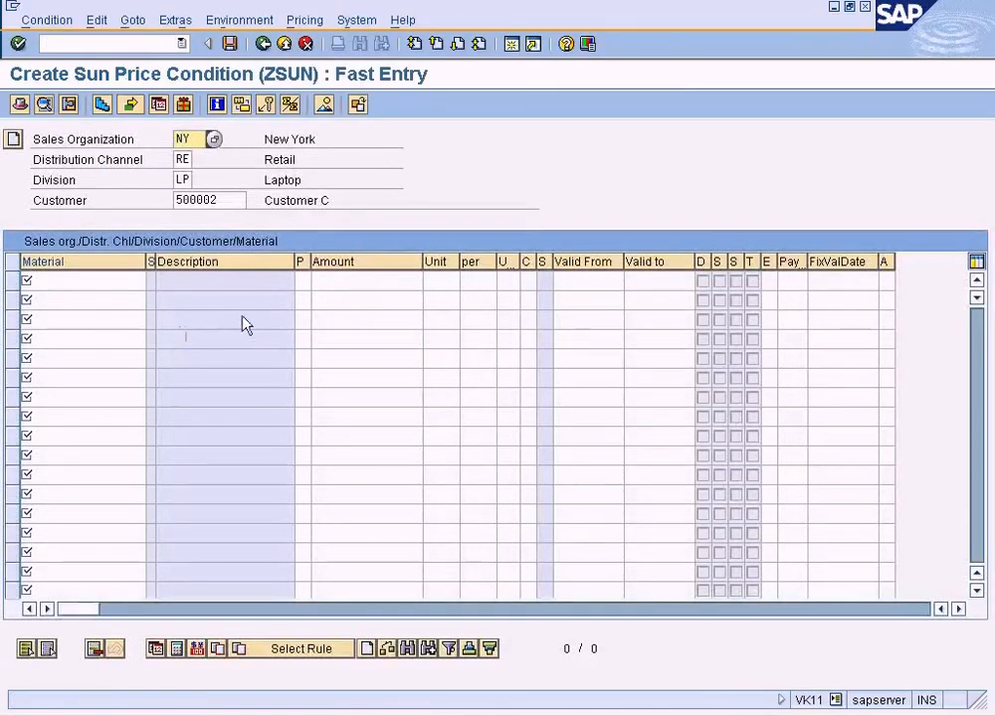
pyautogui.click(45, 19)
pyautogui.click(59, 87)
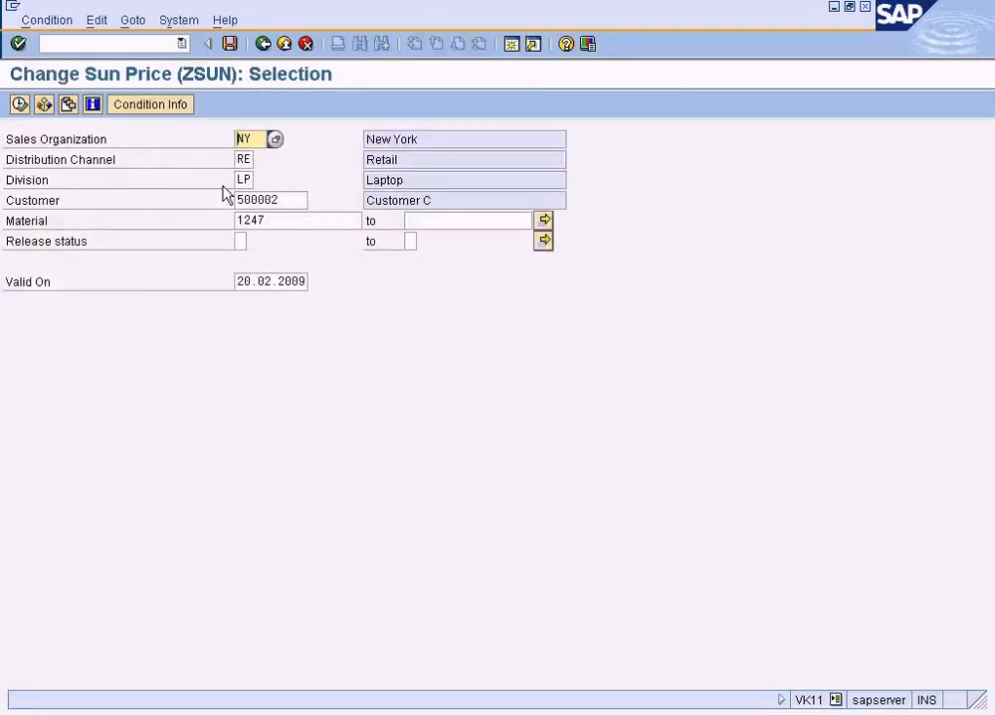
pyautogui.click(22, 104)
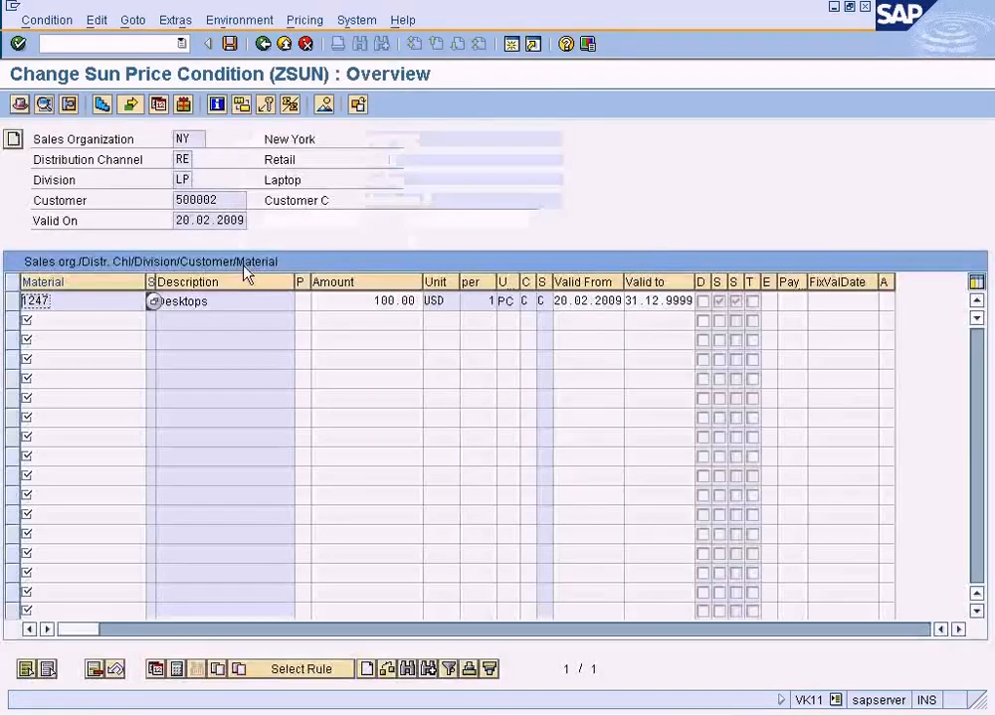
# Review the scale quantities and amounts of material 1247's ZSUN price and return to the condition overview.
pyautogui.click(371, 305)
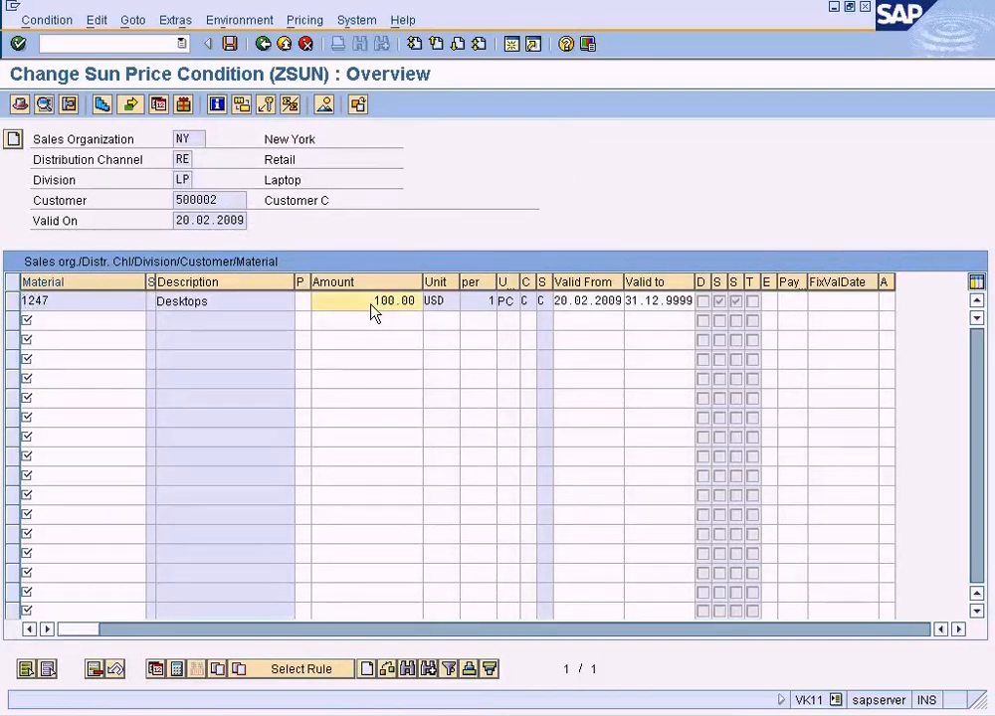
pyautogui.doubleClick(372, 305)
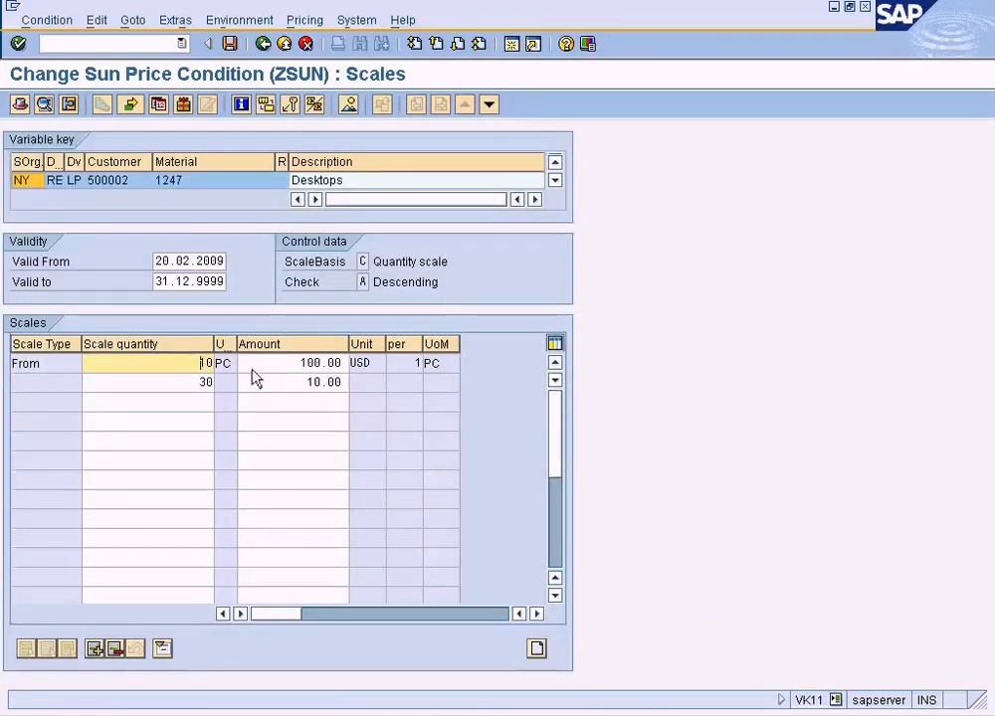
pyautogui.click(263, 44)
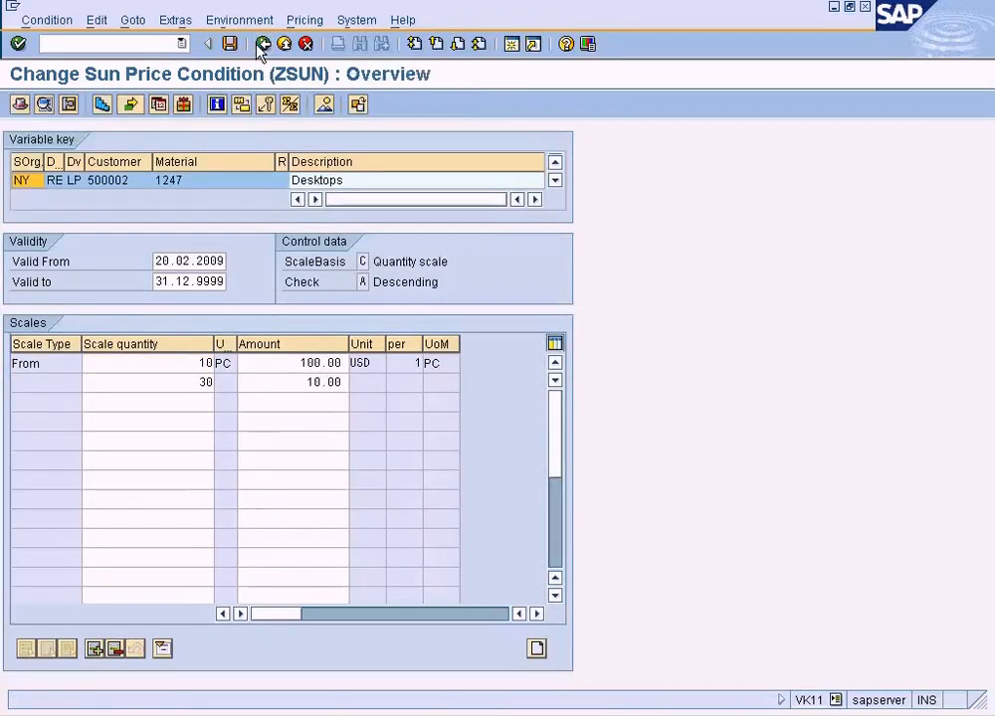
# Open the condition supplements of the ZSUN record and examine the Sun Price and Sun Discounts amounts.
pyautogui.click(175, 20)
pyautogui.moveTo(147, 29)
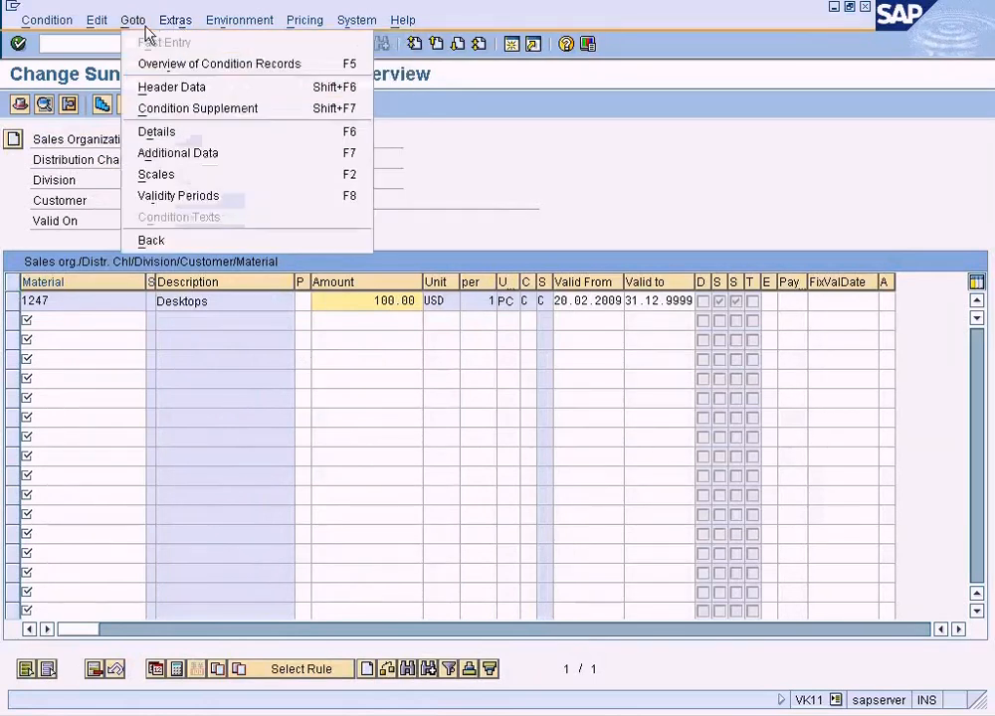
pyautogui.click(171, 105)
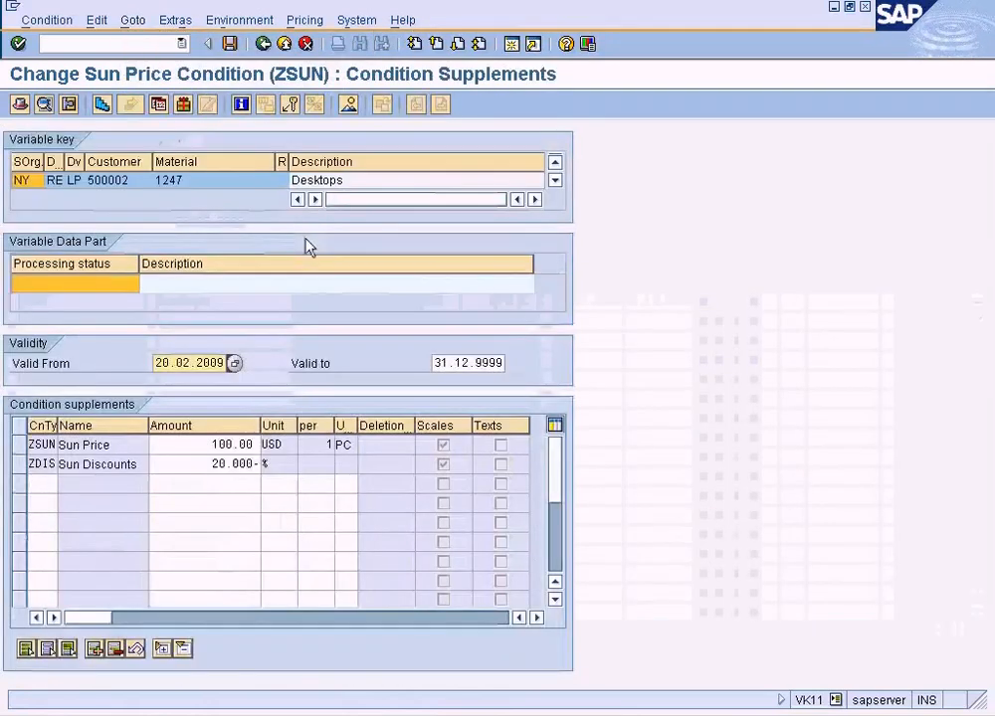
pyautogui.click(246, 450)
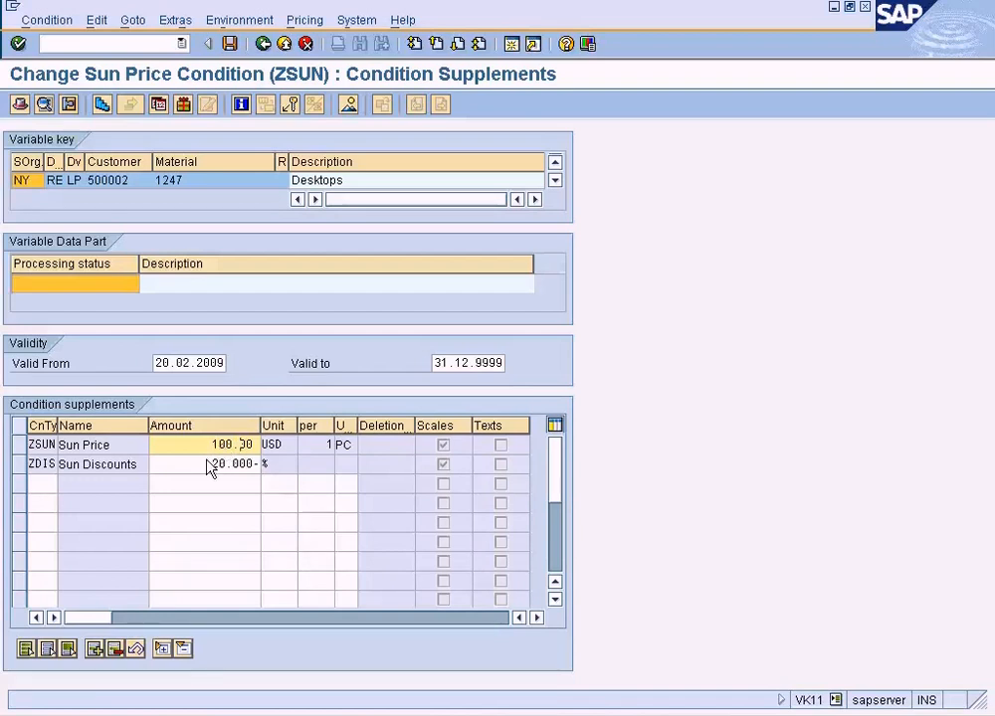
pyautogui.moveTo(209, 464); pyautogui.dragTo(249, 476)
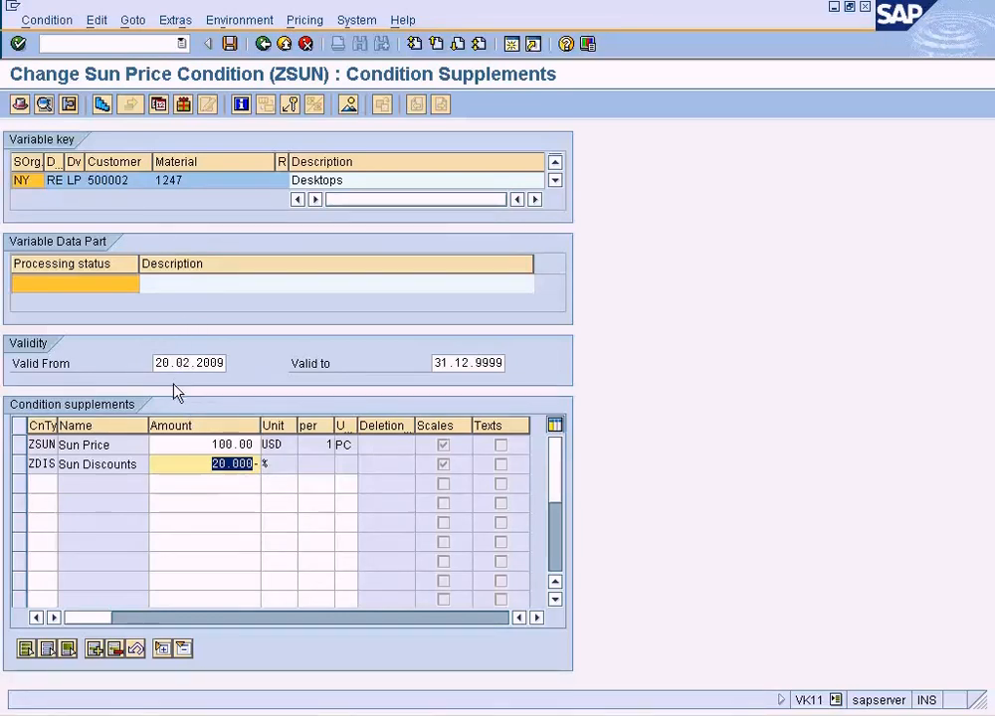
# Open the scales of the ZDIS supplement, review their quantities and percentages, and return to the condition supplements.
pyautogui.click(202, 470)
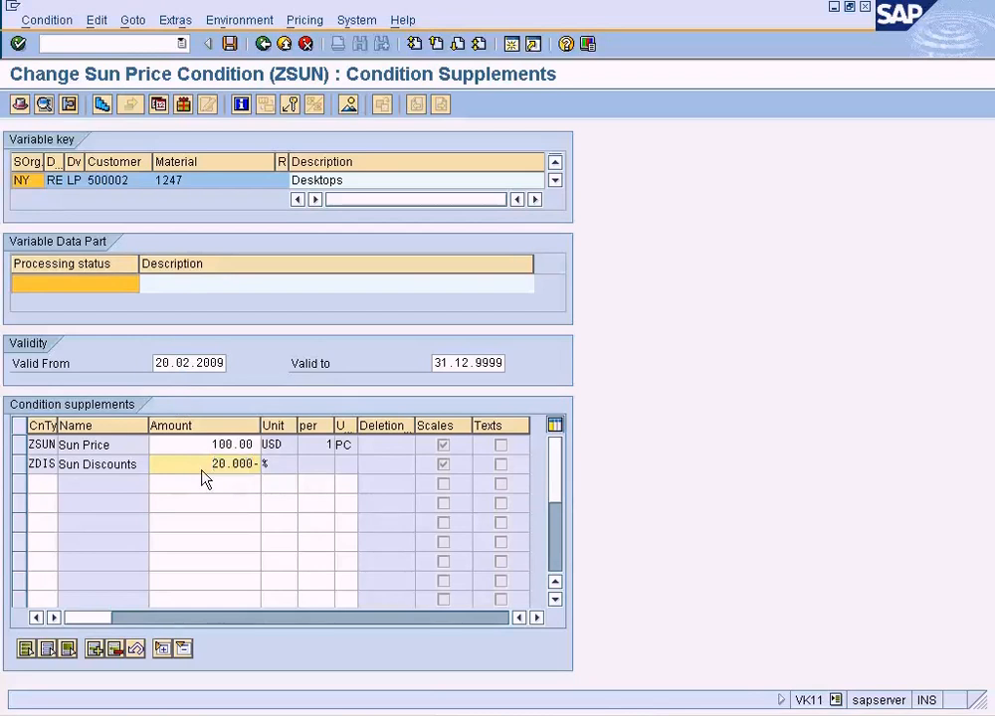
pyautogui.doubleClick(202, 468)
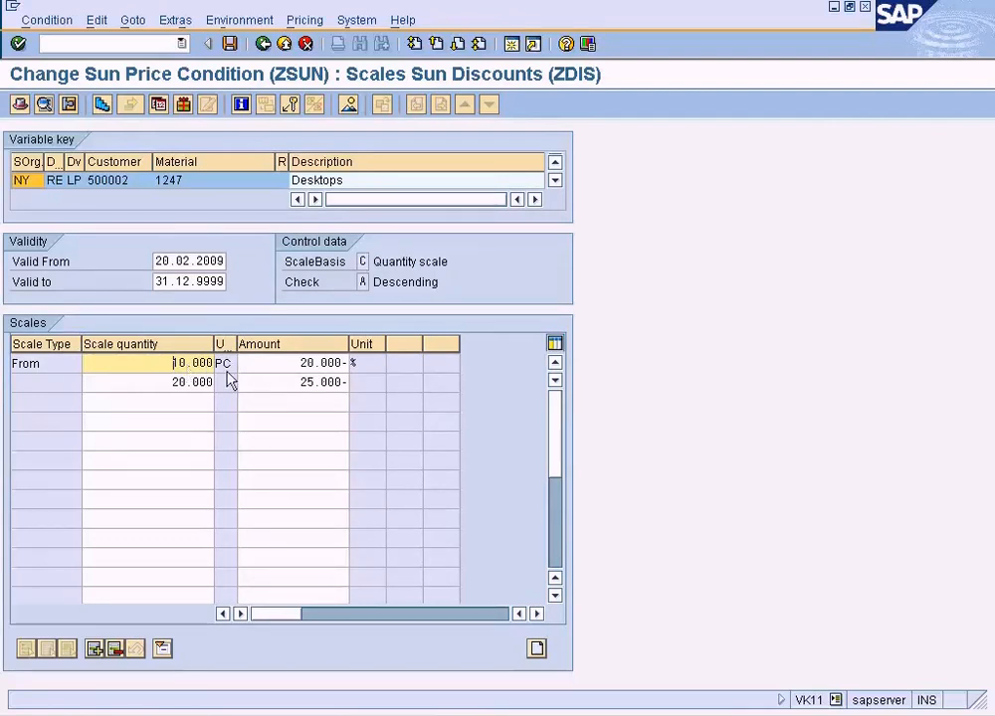
pyautogui.click(262, 44)
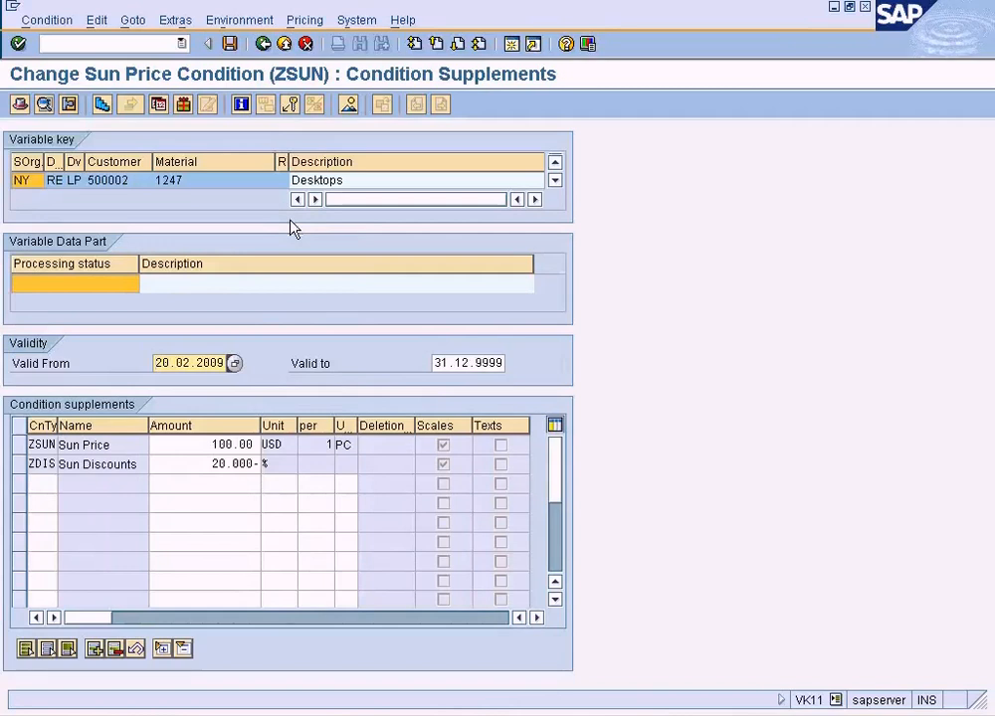
# Switch to the standard order window and open a new SAP session from it.
pyautogui.click(298, 715)
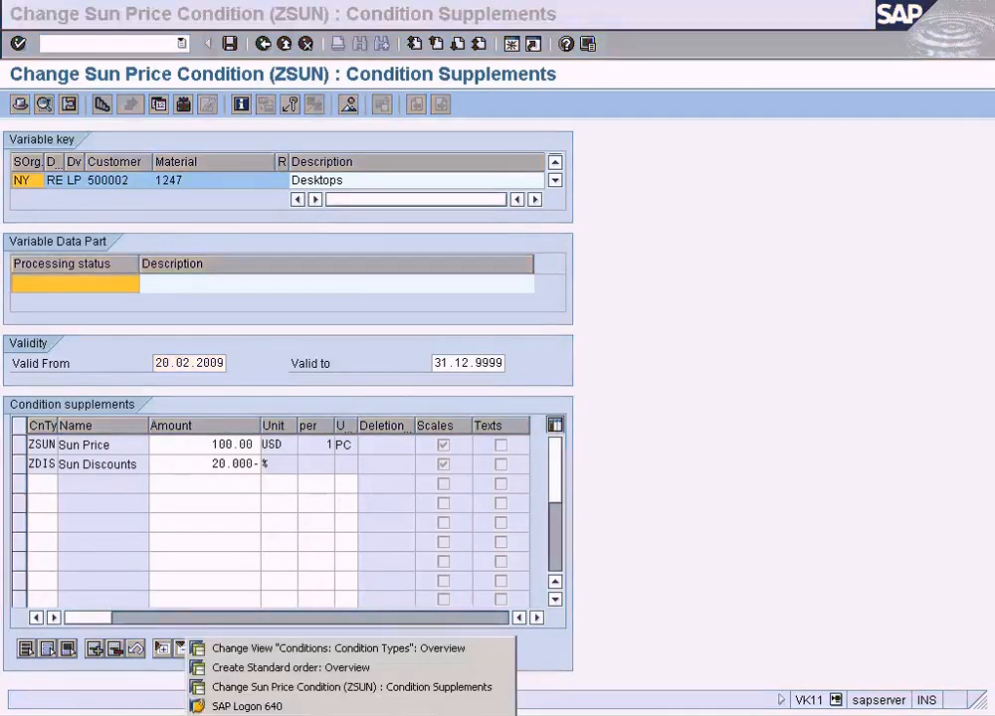
pyautogui.click(337, 667)
pyautogui.click(513, 45)
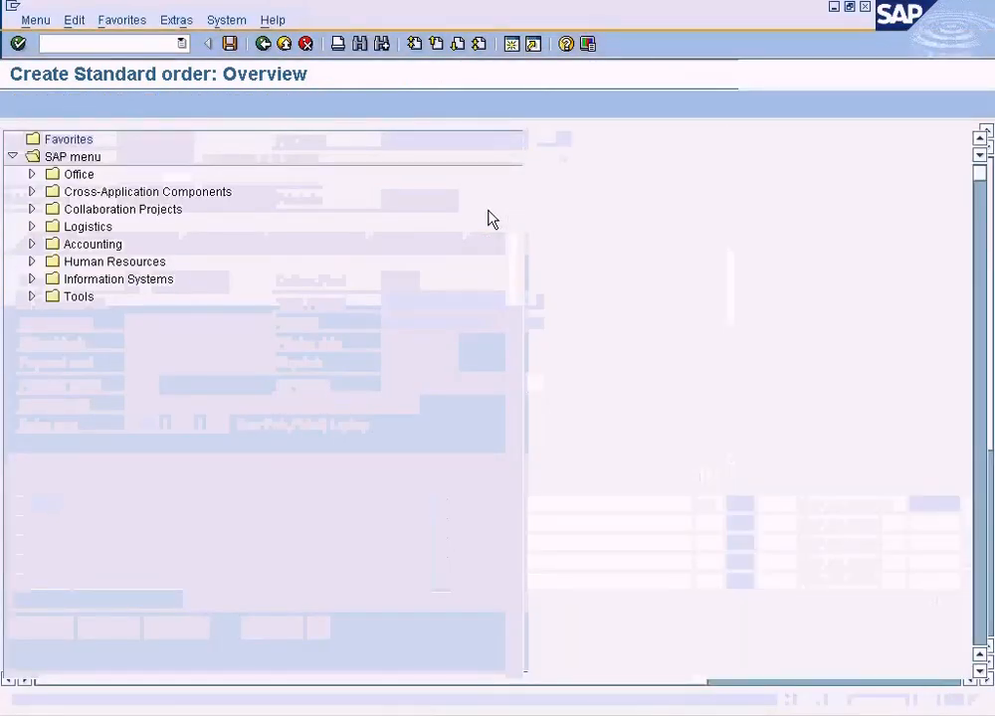
# Start the SPRO customizing transaction and display the SAP Reference IMG.
pyautogui.write('/nspro')
pyautogui.press('Return')
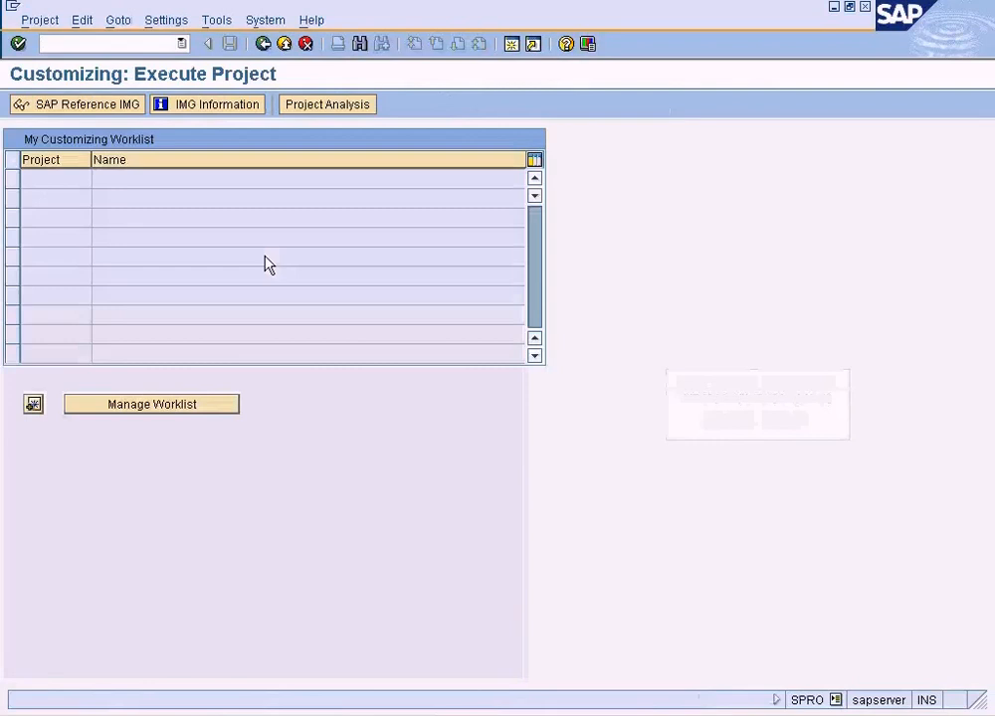
pyautogui.click(97, 107)
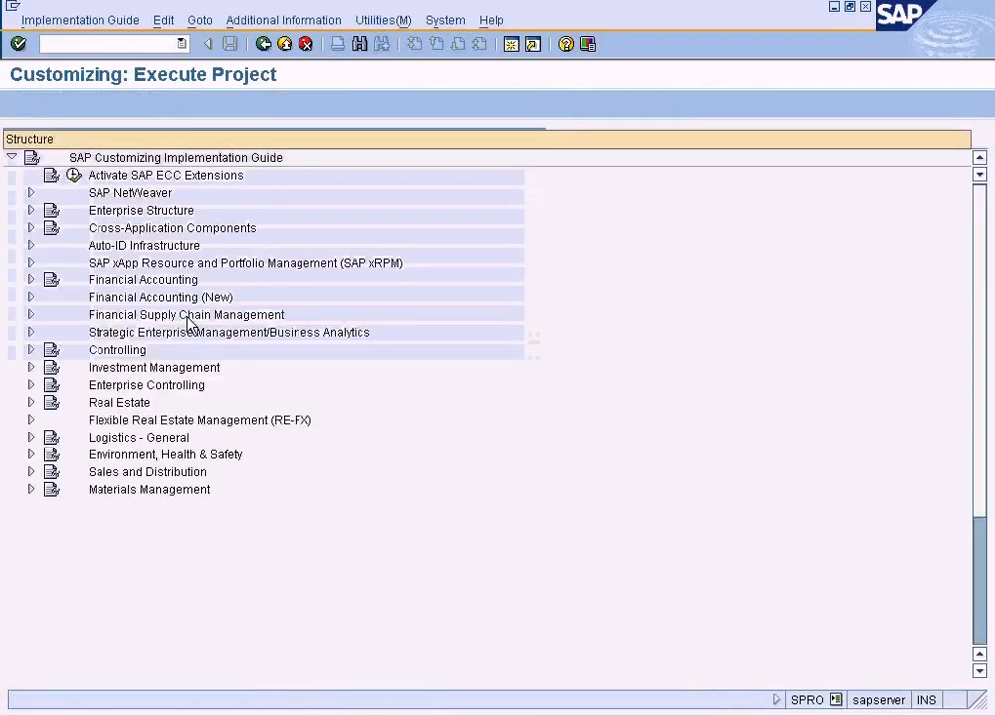
# Open Define And Assign Pricing Procedures under Sales and Distribution, Basic Functions, Pricing, Pricing Control.
pyautogui.click(31, 472)
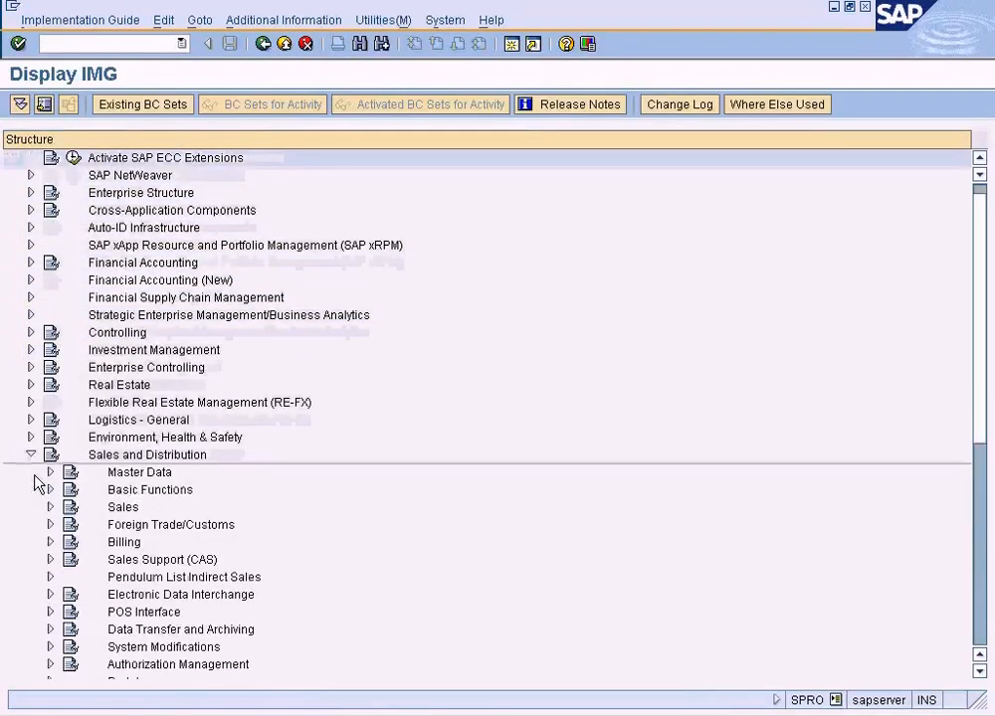
pyautogui.click(51, 491)
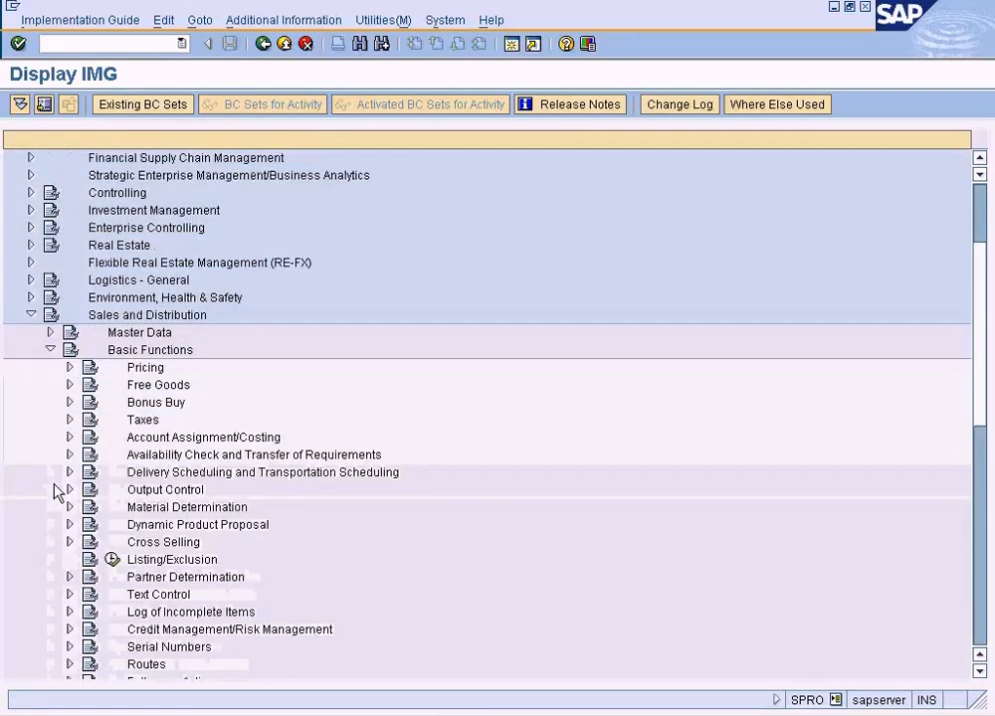
pyautogui.click(71, 368)
pyautogui.click(89, 385)
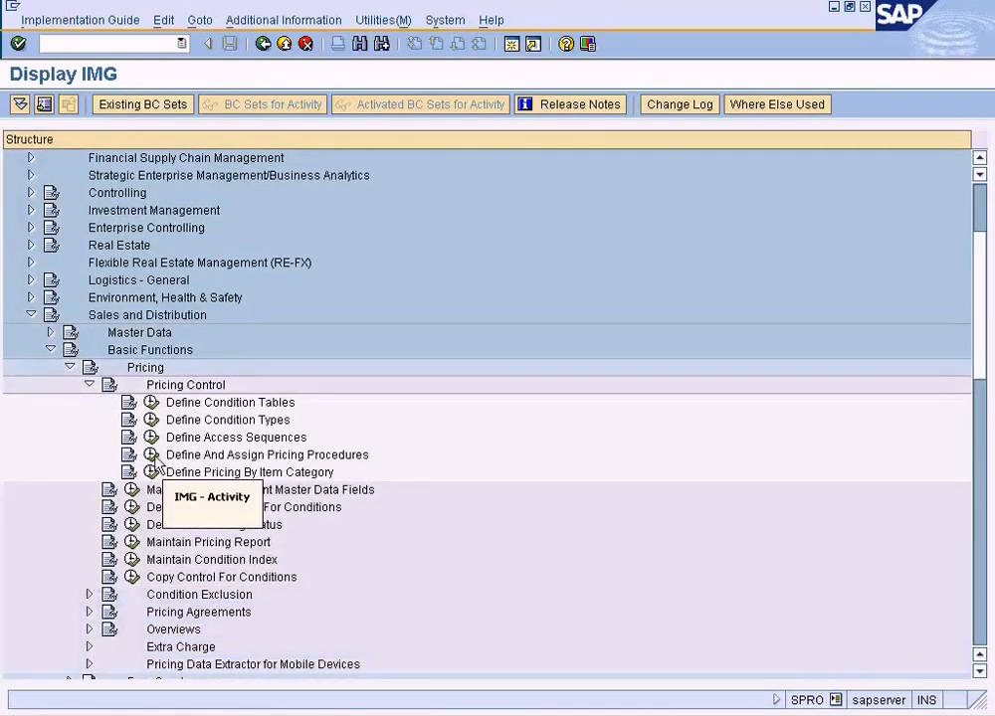
pyautogui.click(151, 455)
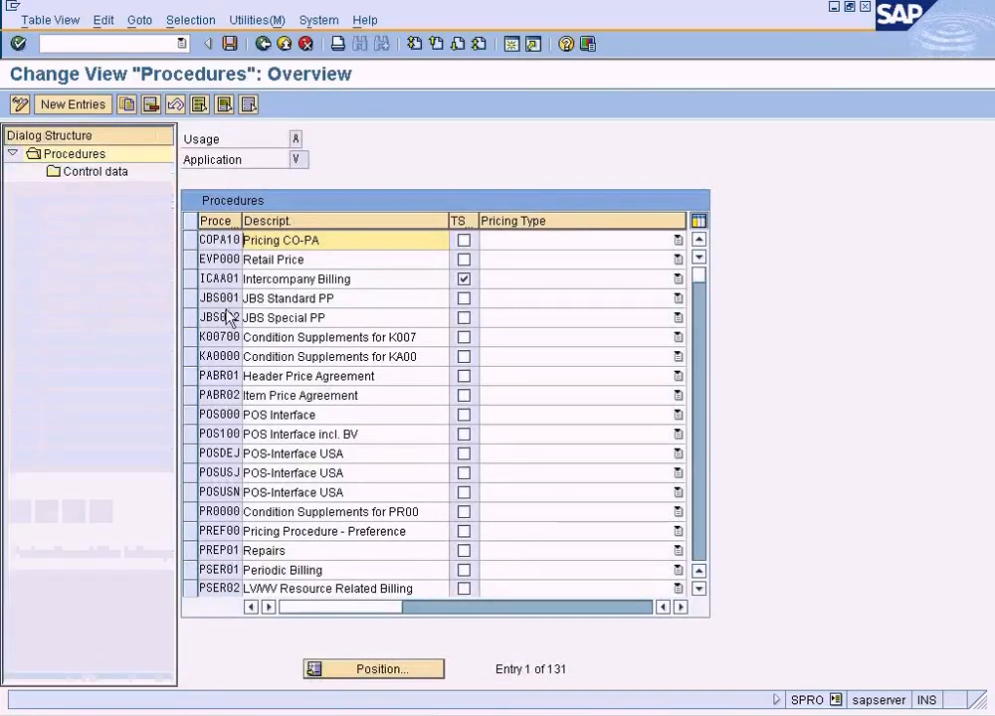
# Locate the pricing procedure ZSUN in the procedures list and open its control data.
pyautogui.click(375, 670)
pyautogui.write('zsun')
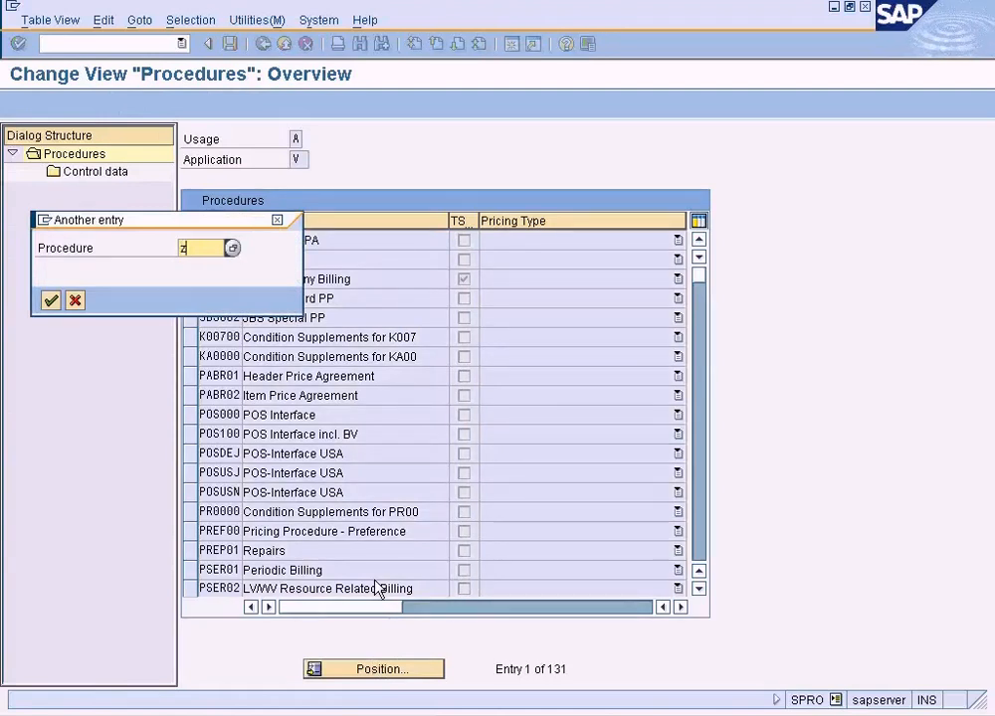
pyautogui.press('Return')
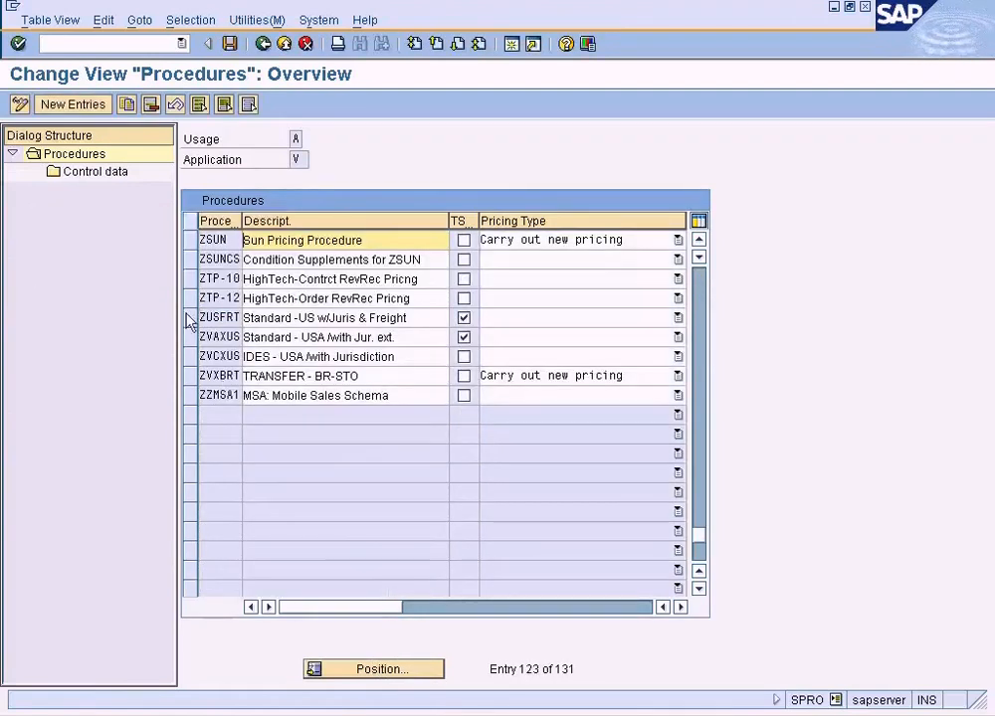
pyautogui.doubleClick(104, 173)
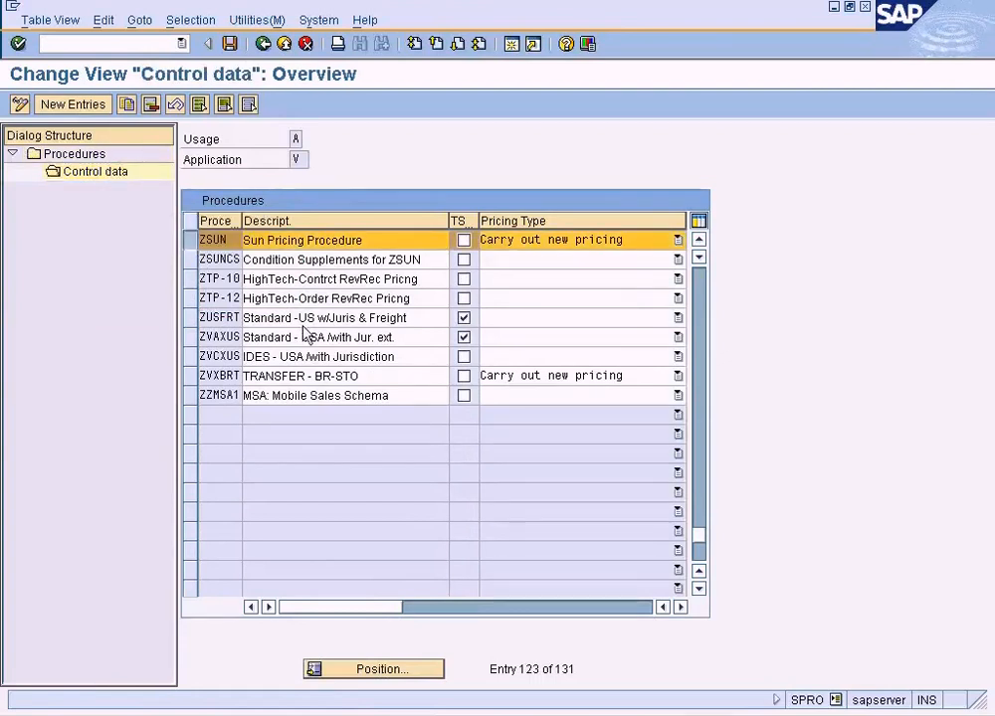
# Examine the calculation type, base type and account key of the ZDIS discount step, widening the base type column, and return to the procedures list.
pyautogui.click(291, 240)
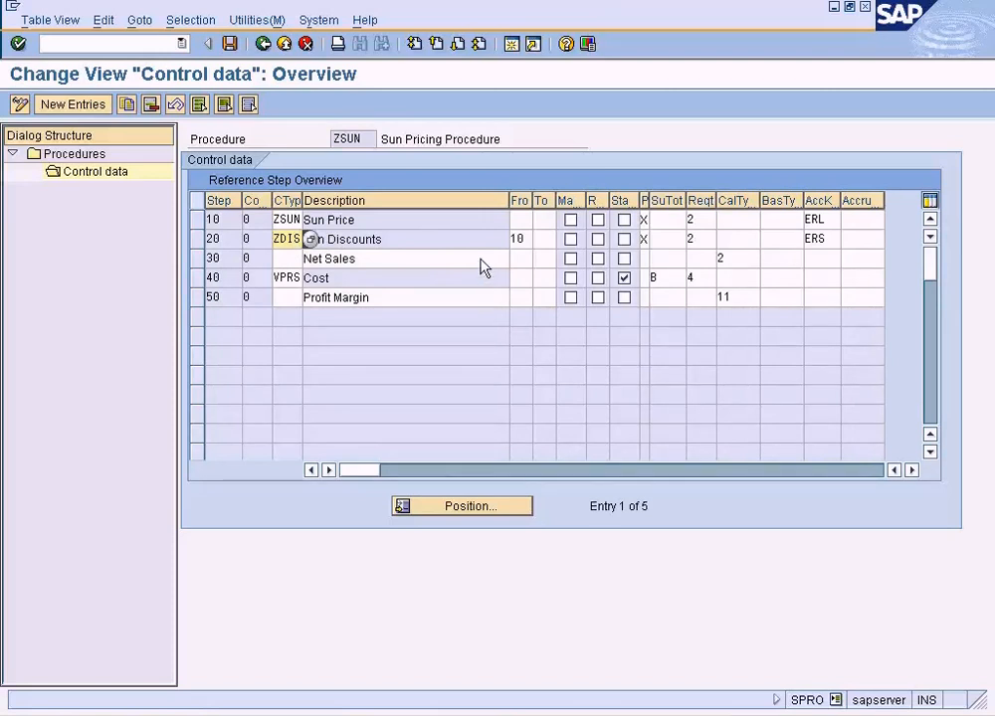
pyautogui.click(832, 241)
pyautogui.click(784, 243)
pyautogui.click(741, 245)
pyautogui.click(776, 246)
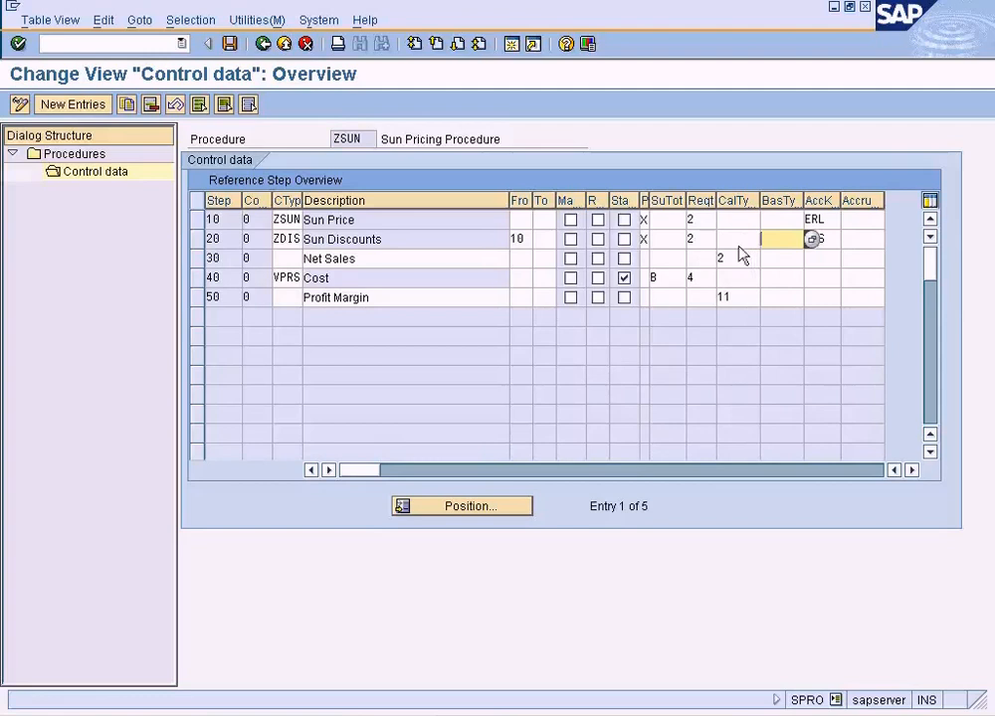
pyautogui.click(739, 244)
pyautogui.click(783, 241)
pyautogui.moveTo(804, 201); pyautogui.dragTo(844, 212)
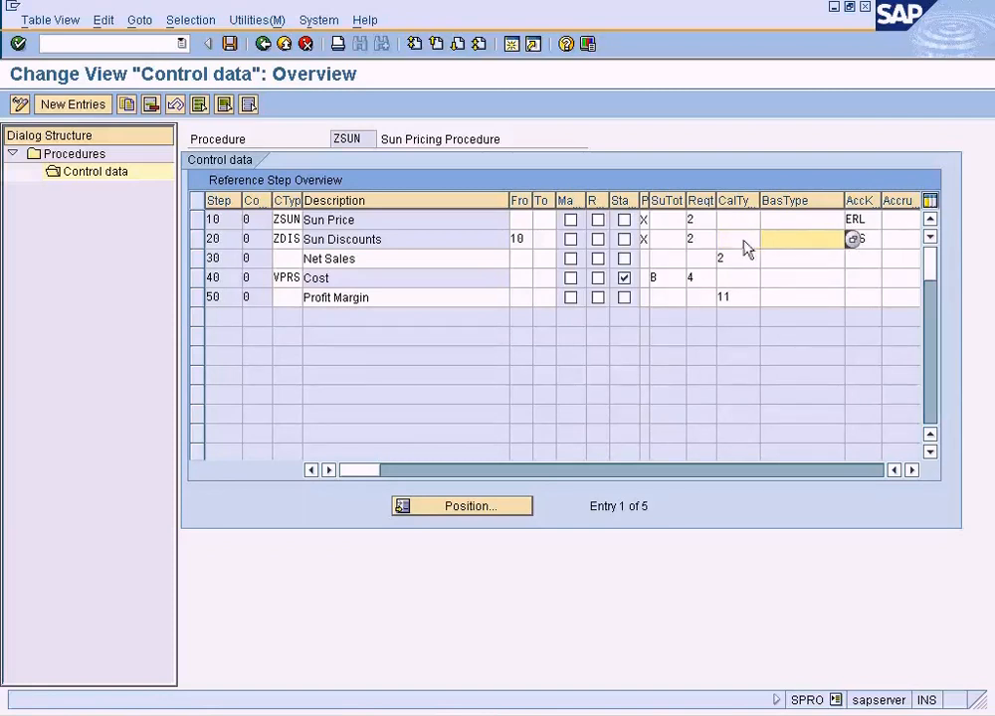
pyautogui.click(755, 241)
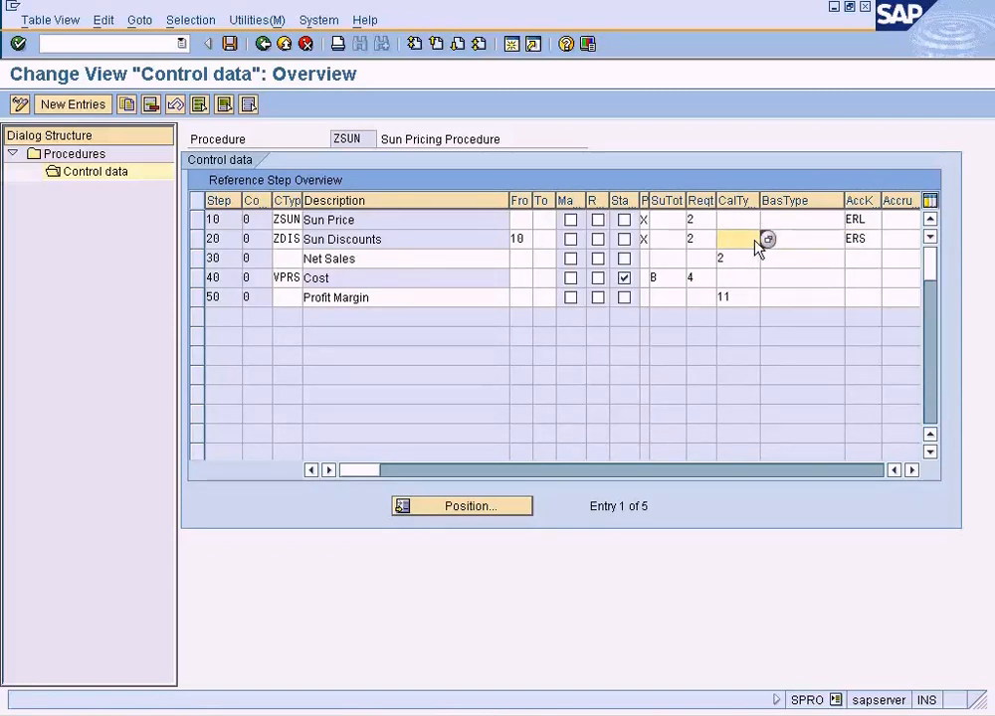
pyautogui.click(797, 240)
pyautogui.click(755, 241)
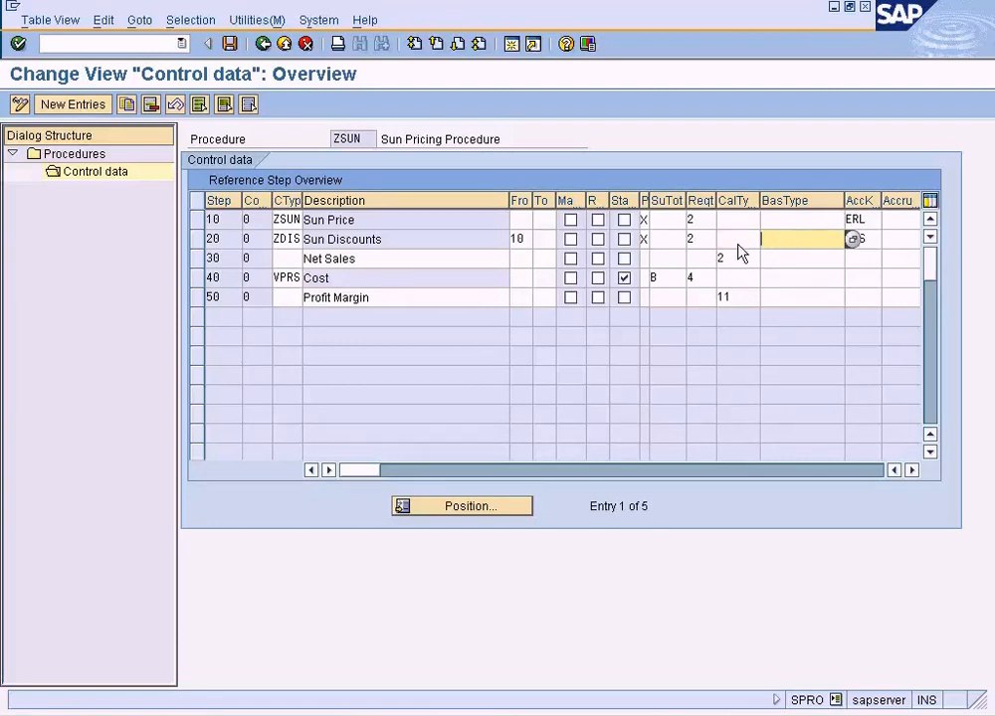
pyautogui.click(263, 44)
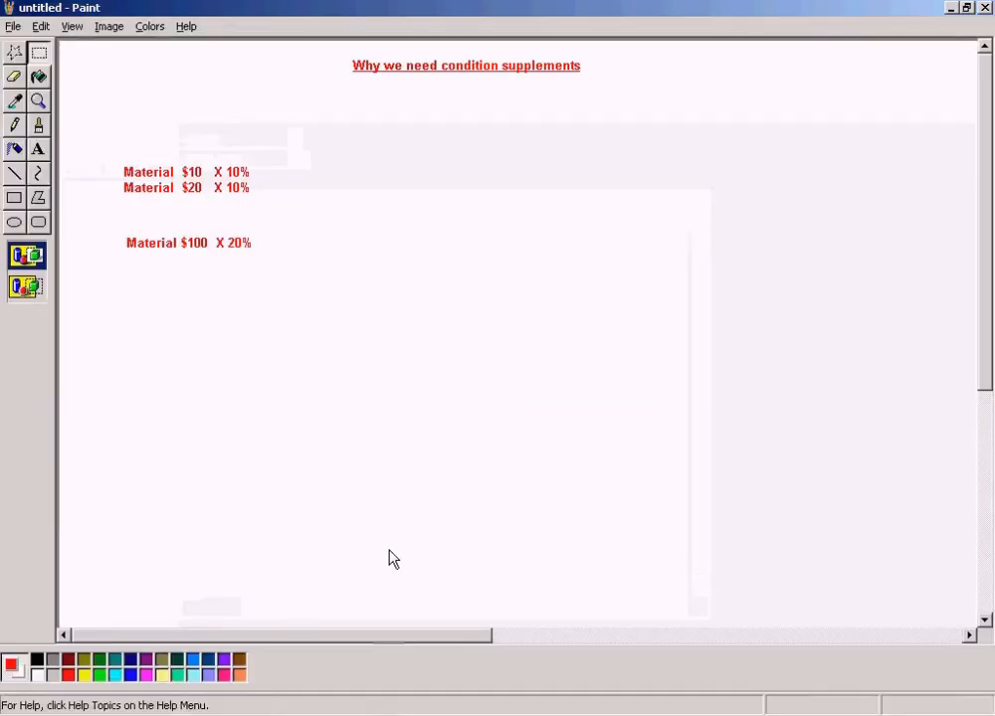
# Switch to the ZSUN condition supplements window to review its price and discount, and switch to the SAP SD Training document in Word.
pyautogui.click(287, 715)
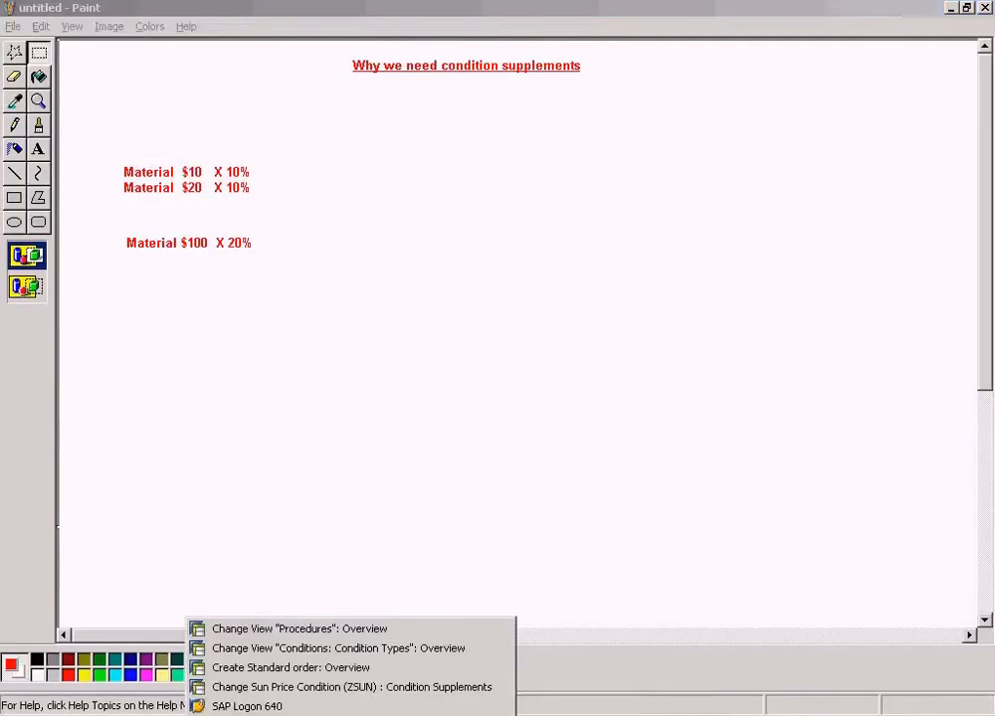
pyautogui.click(298, 689)
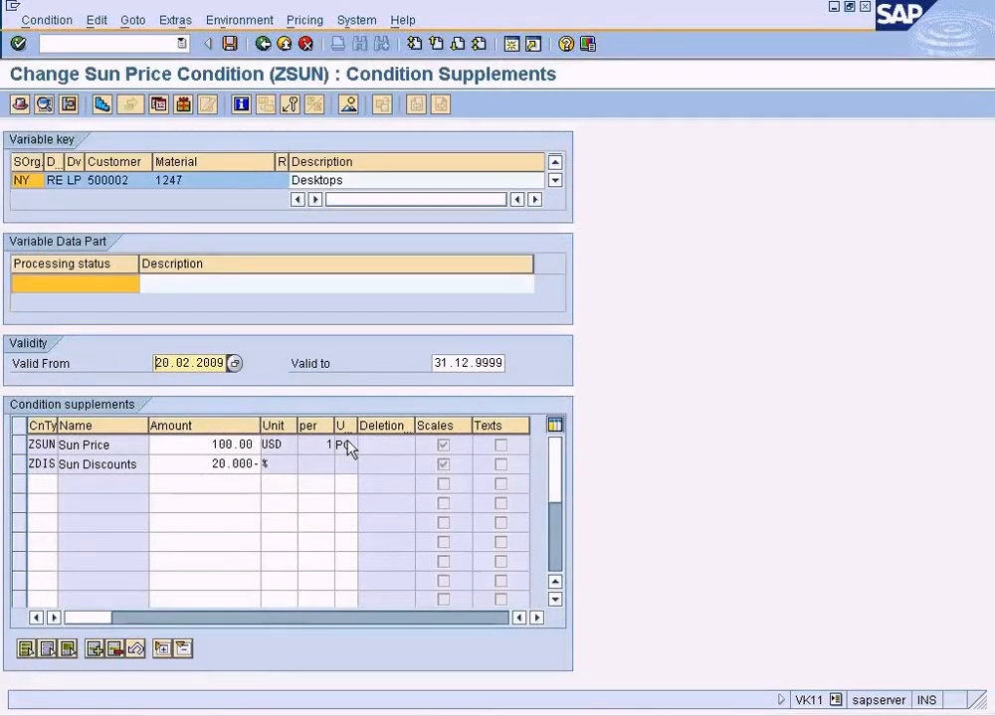
pyautogui.click(522, 713)
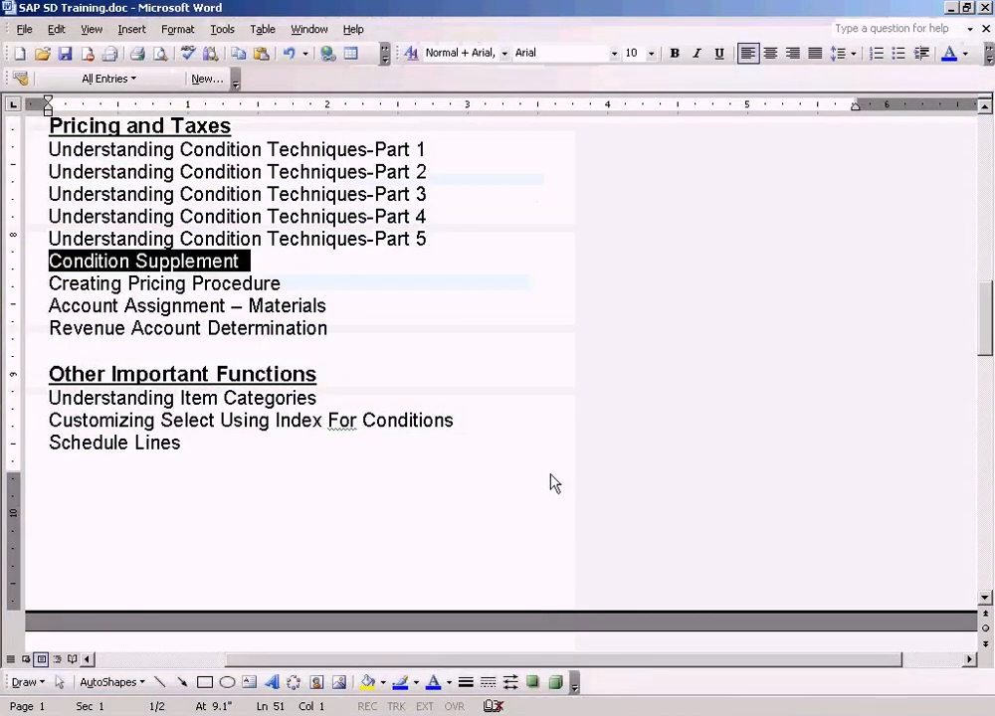